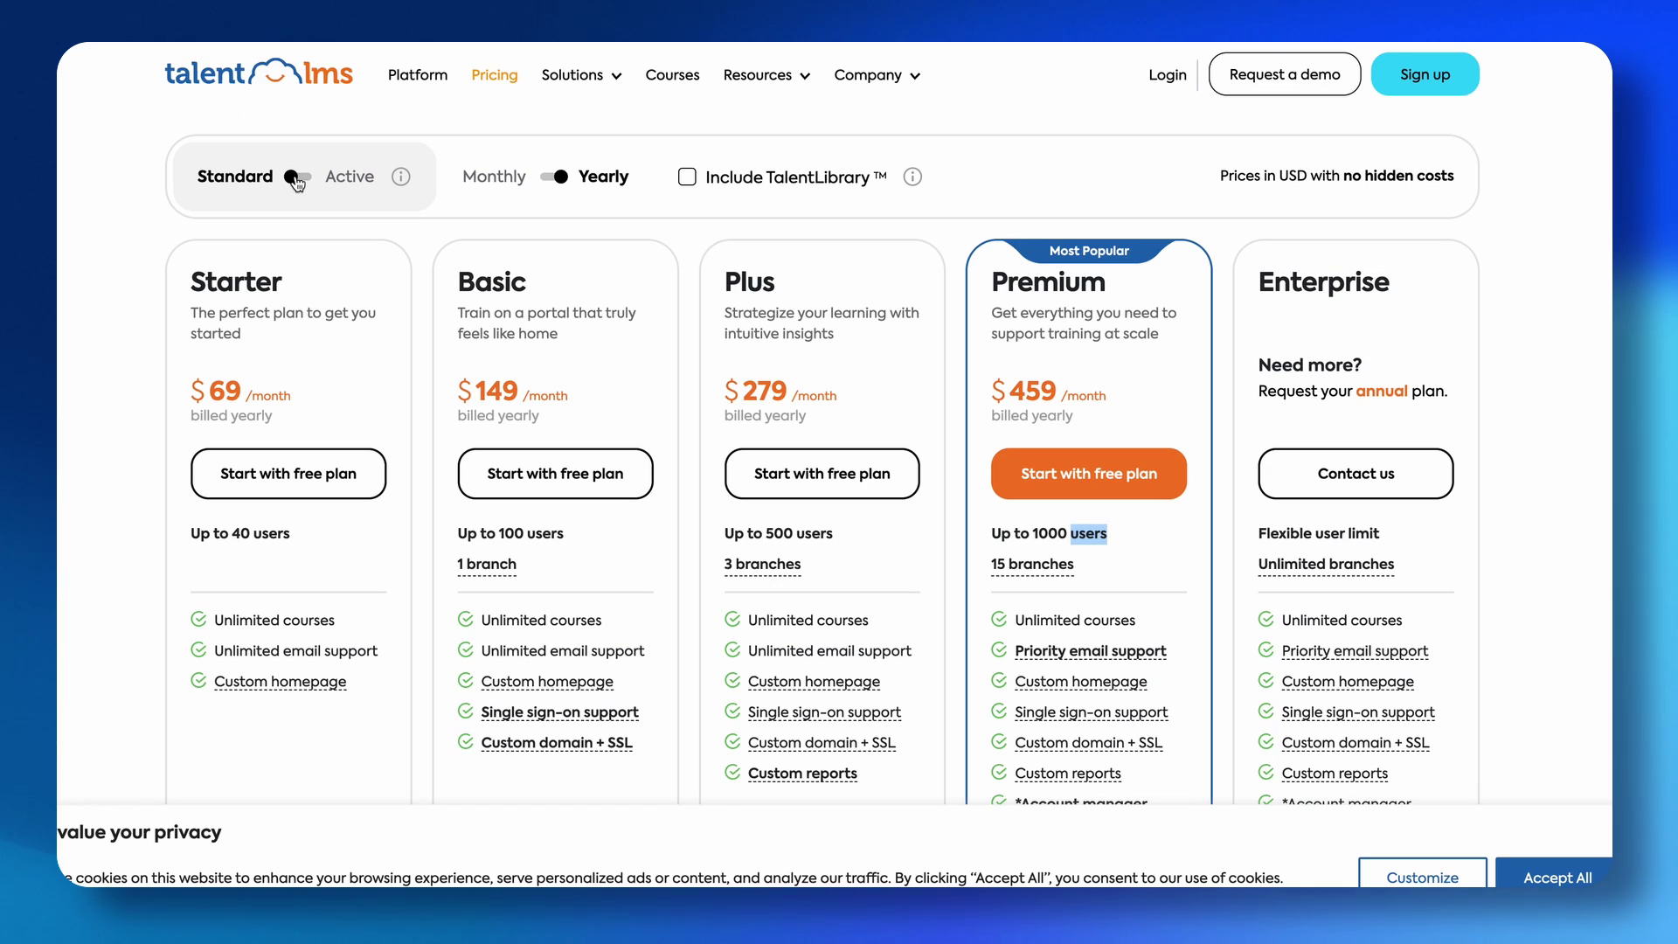
Switch the plans to Active-user pricing ($149 Starter to $519 Premium) and read the plan-term tooltips.
{"action": "left_click", "coordinate": [297, 180]}
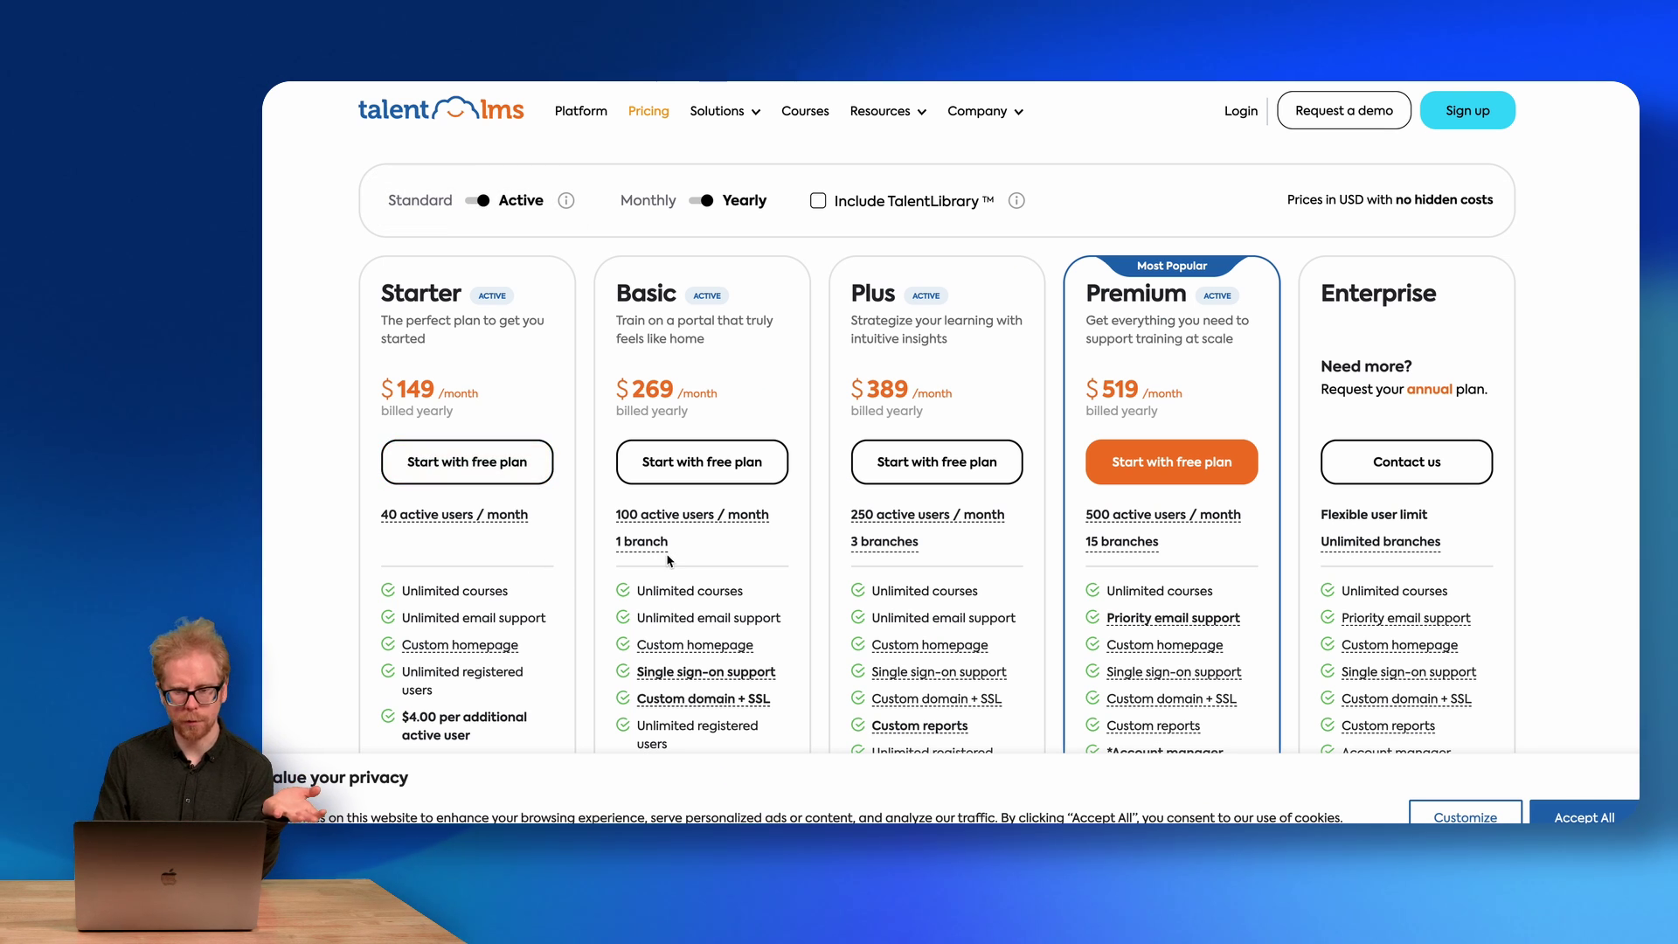
{"action": "mouse_move", "coordinate": [389, 521]}
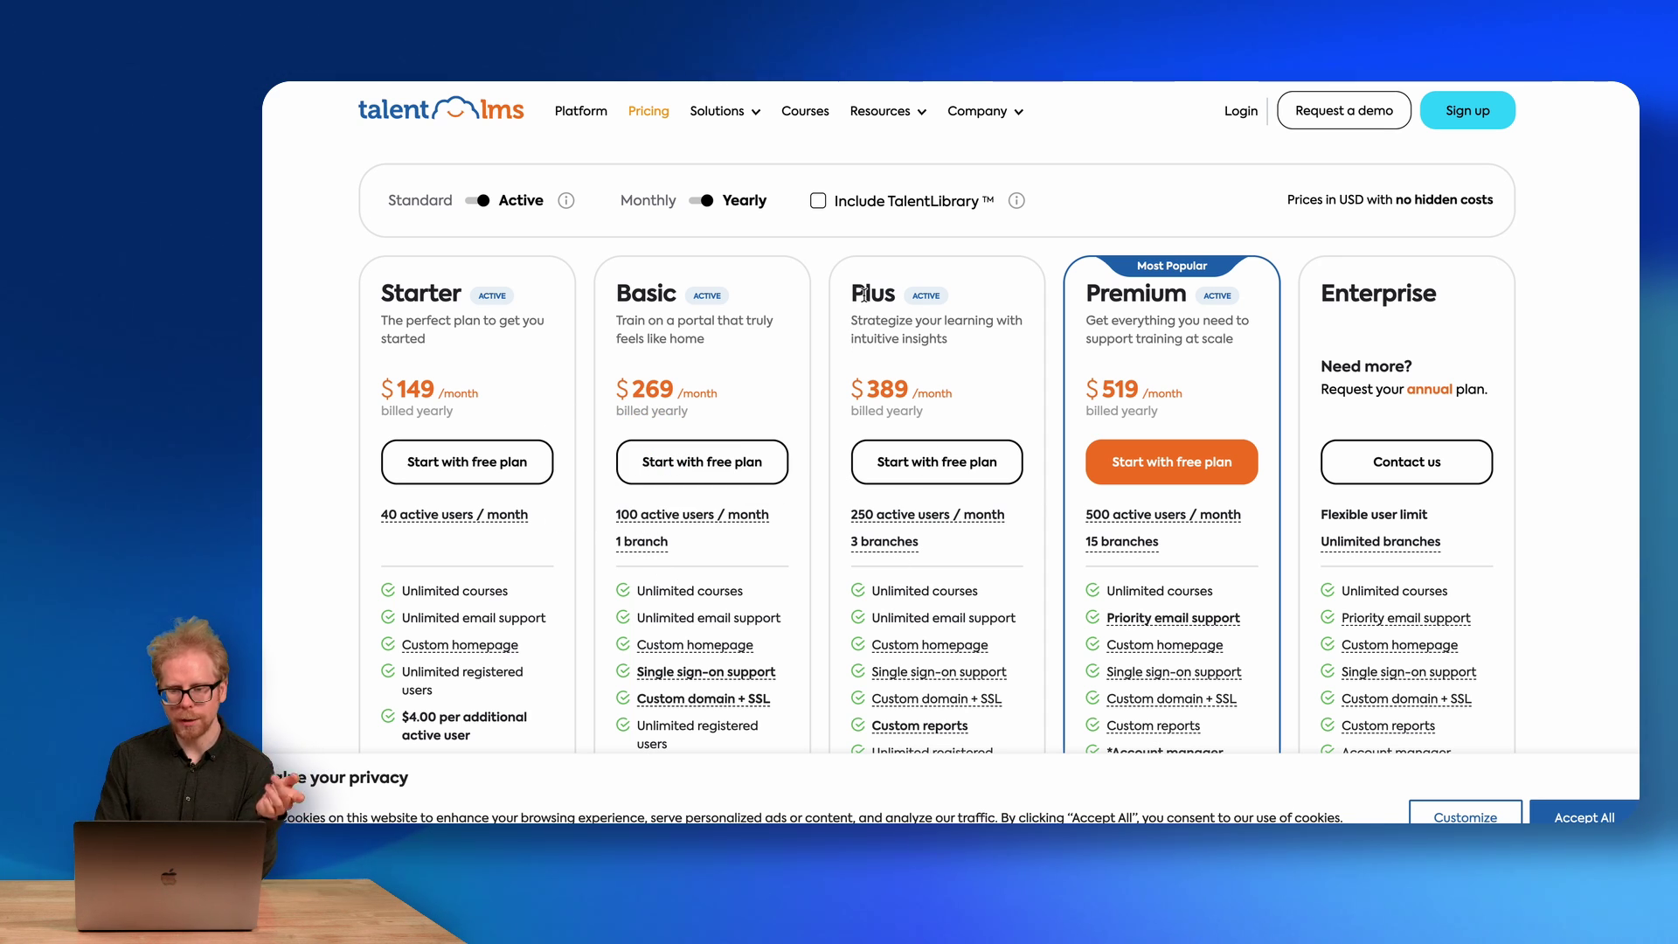
{"action": "mouse_move", "coordinate": [863, 547]}
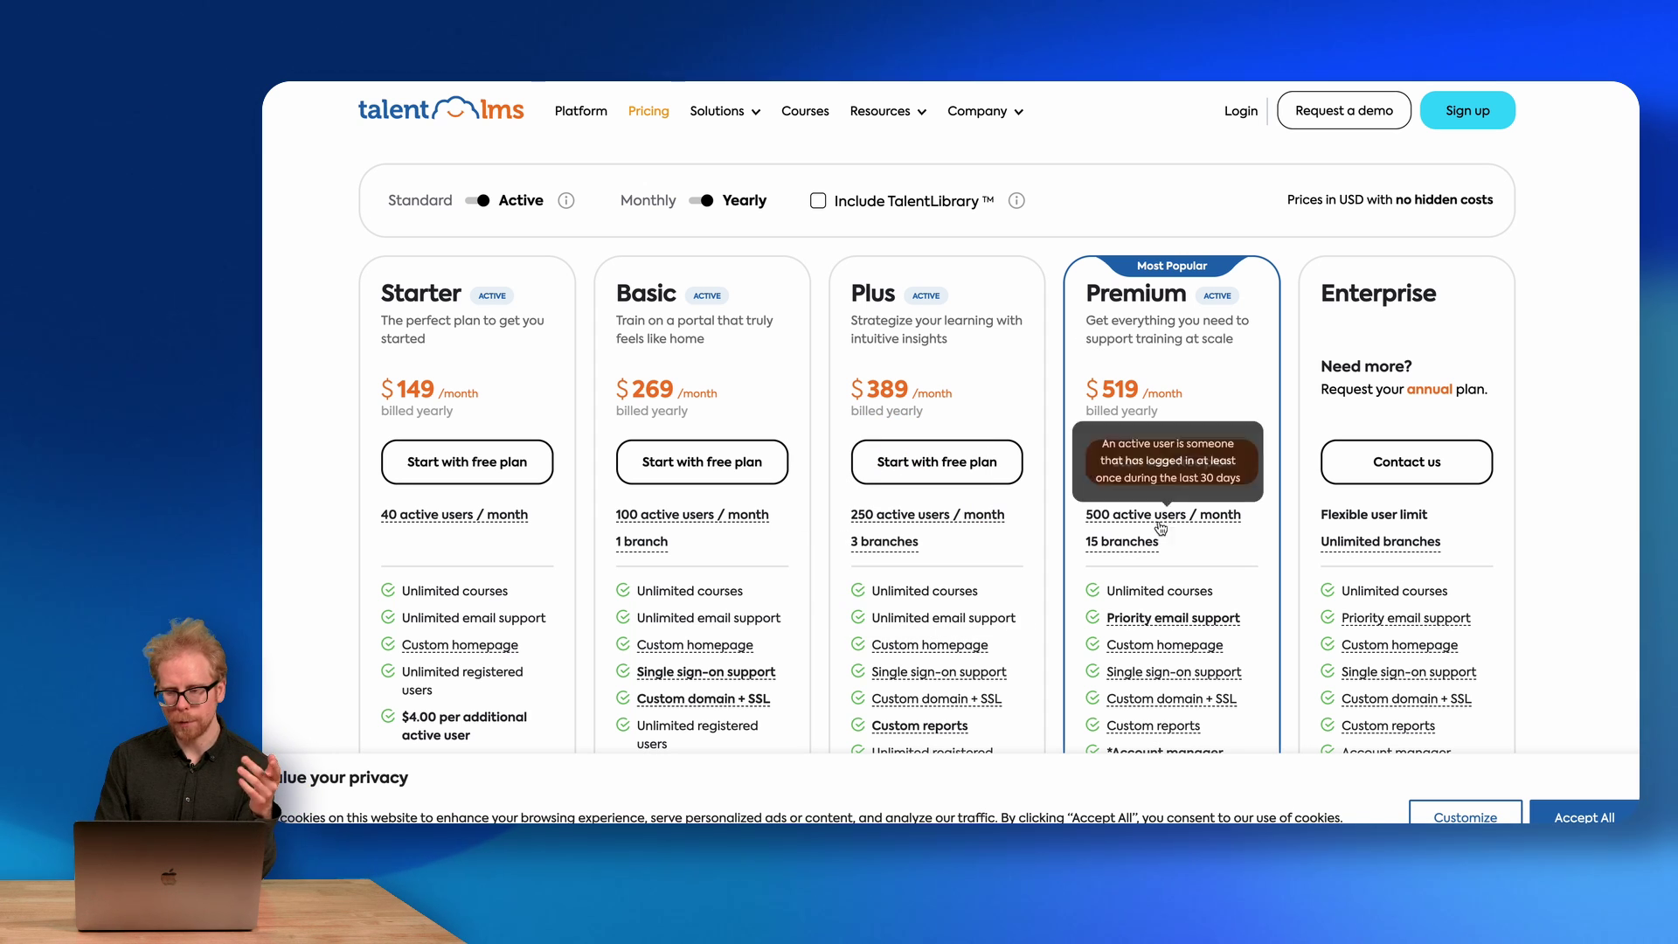
{"action": "mouse_move", "coordinate": [1177, 525]}
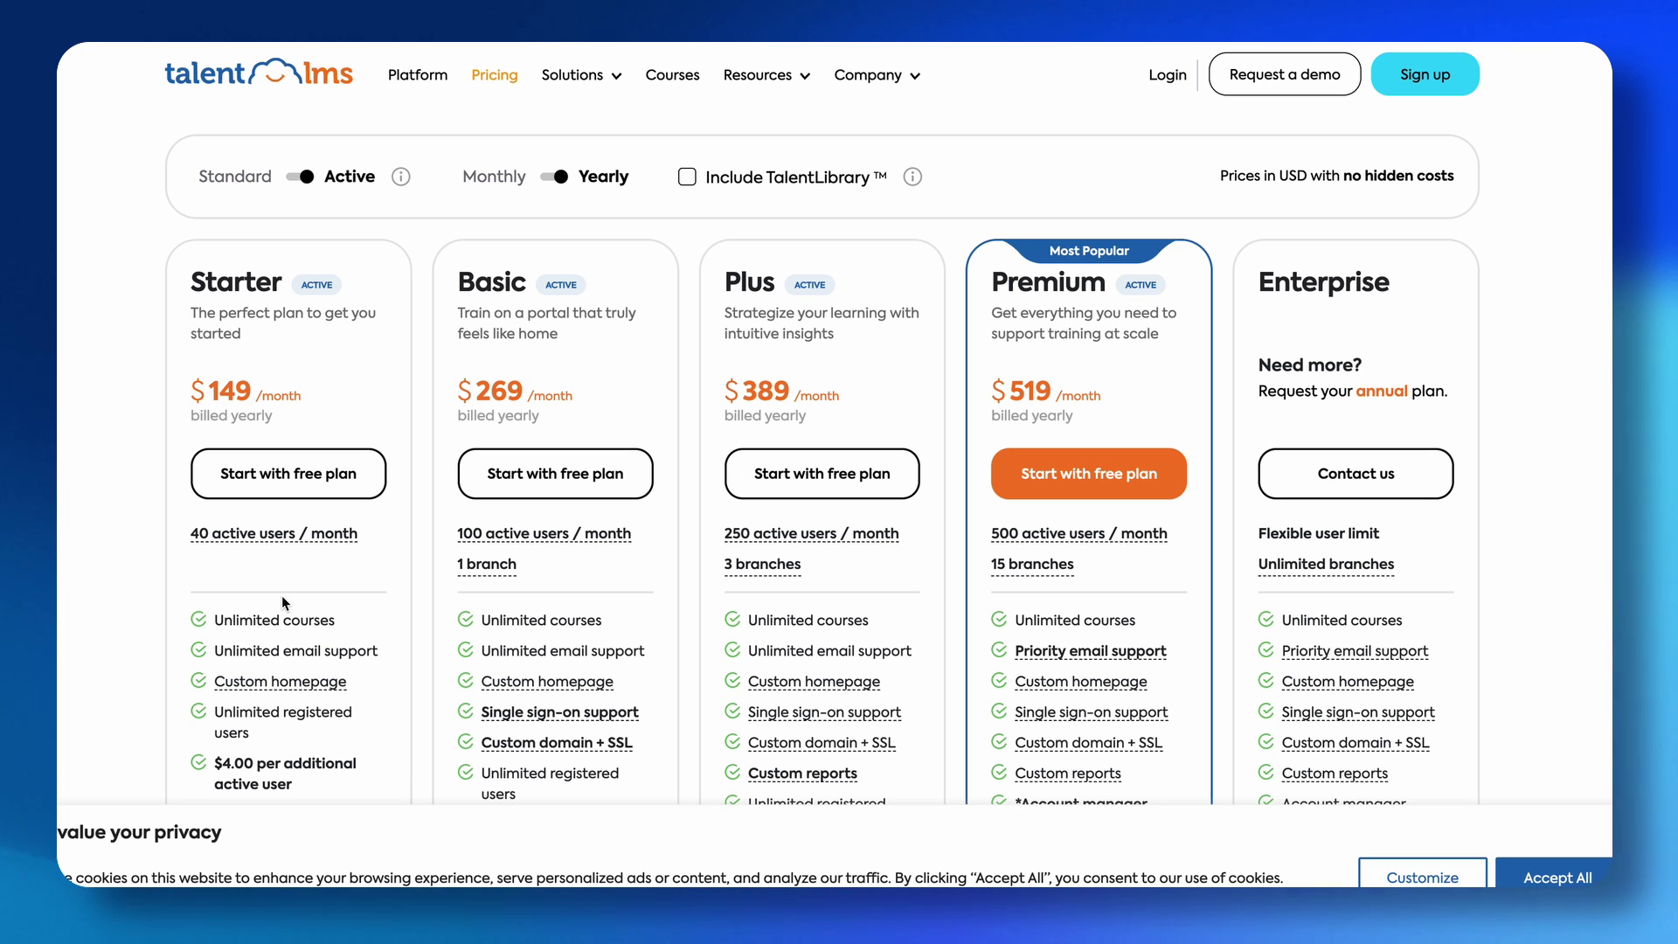
{"action": "mouse_move", "coordinate": [196, 542]}
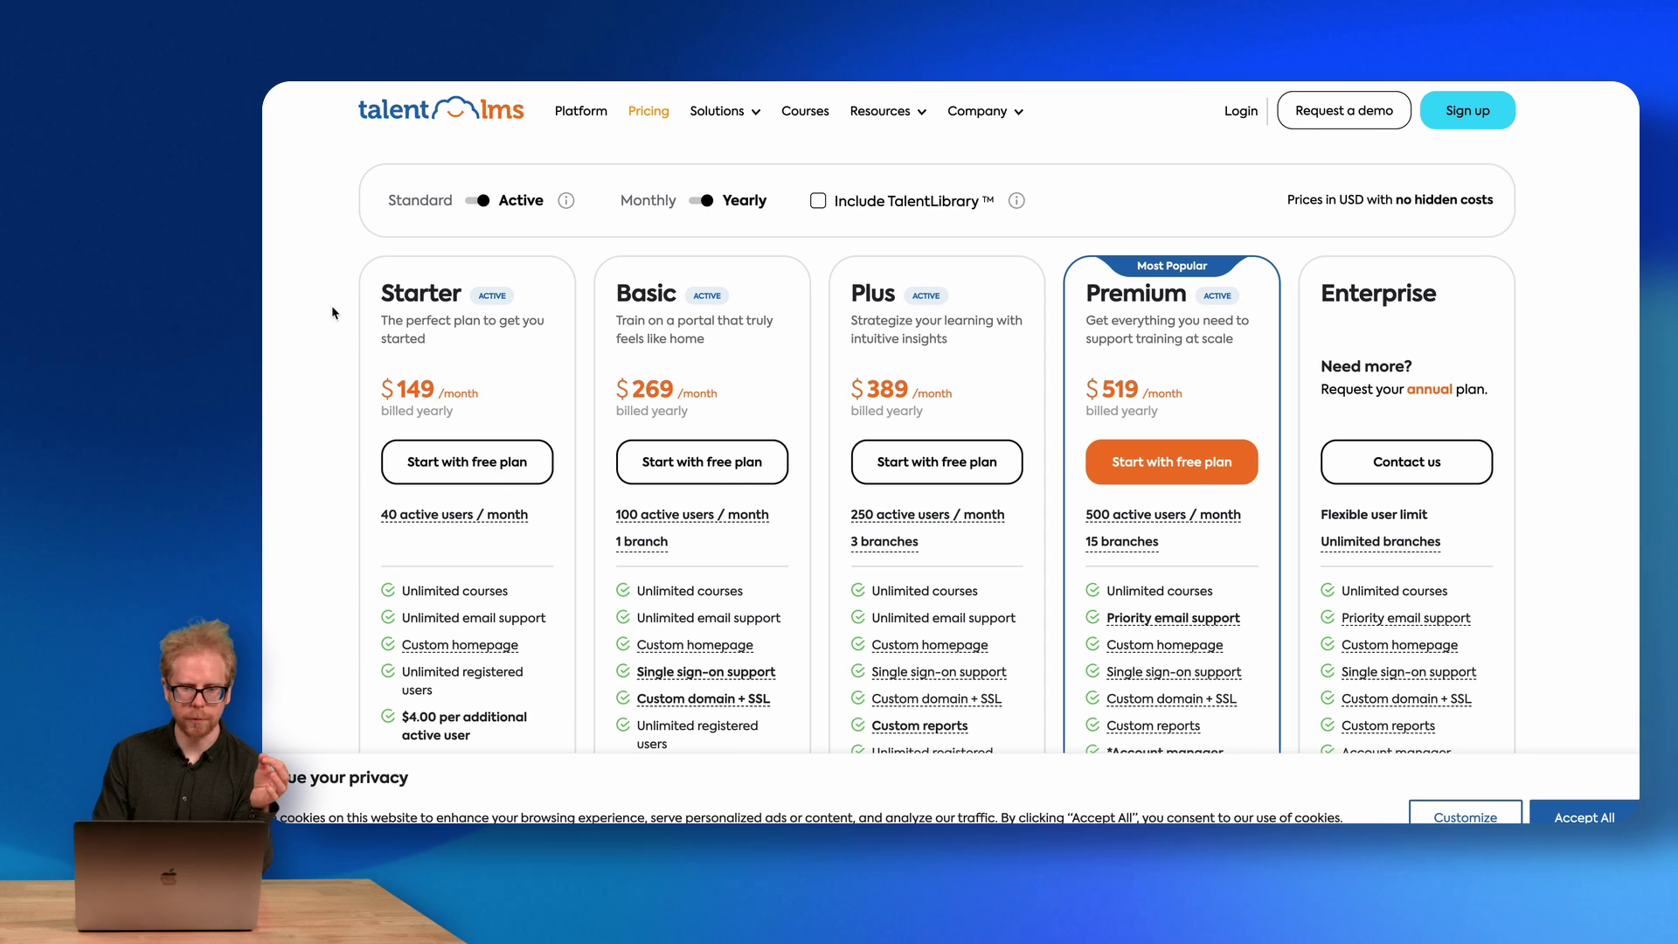
{"action": "left_click", "coordinate": [476, 200]}
{"action": "left_click", "coordinate": [473, 202]}
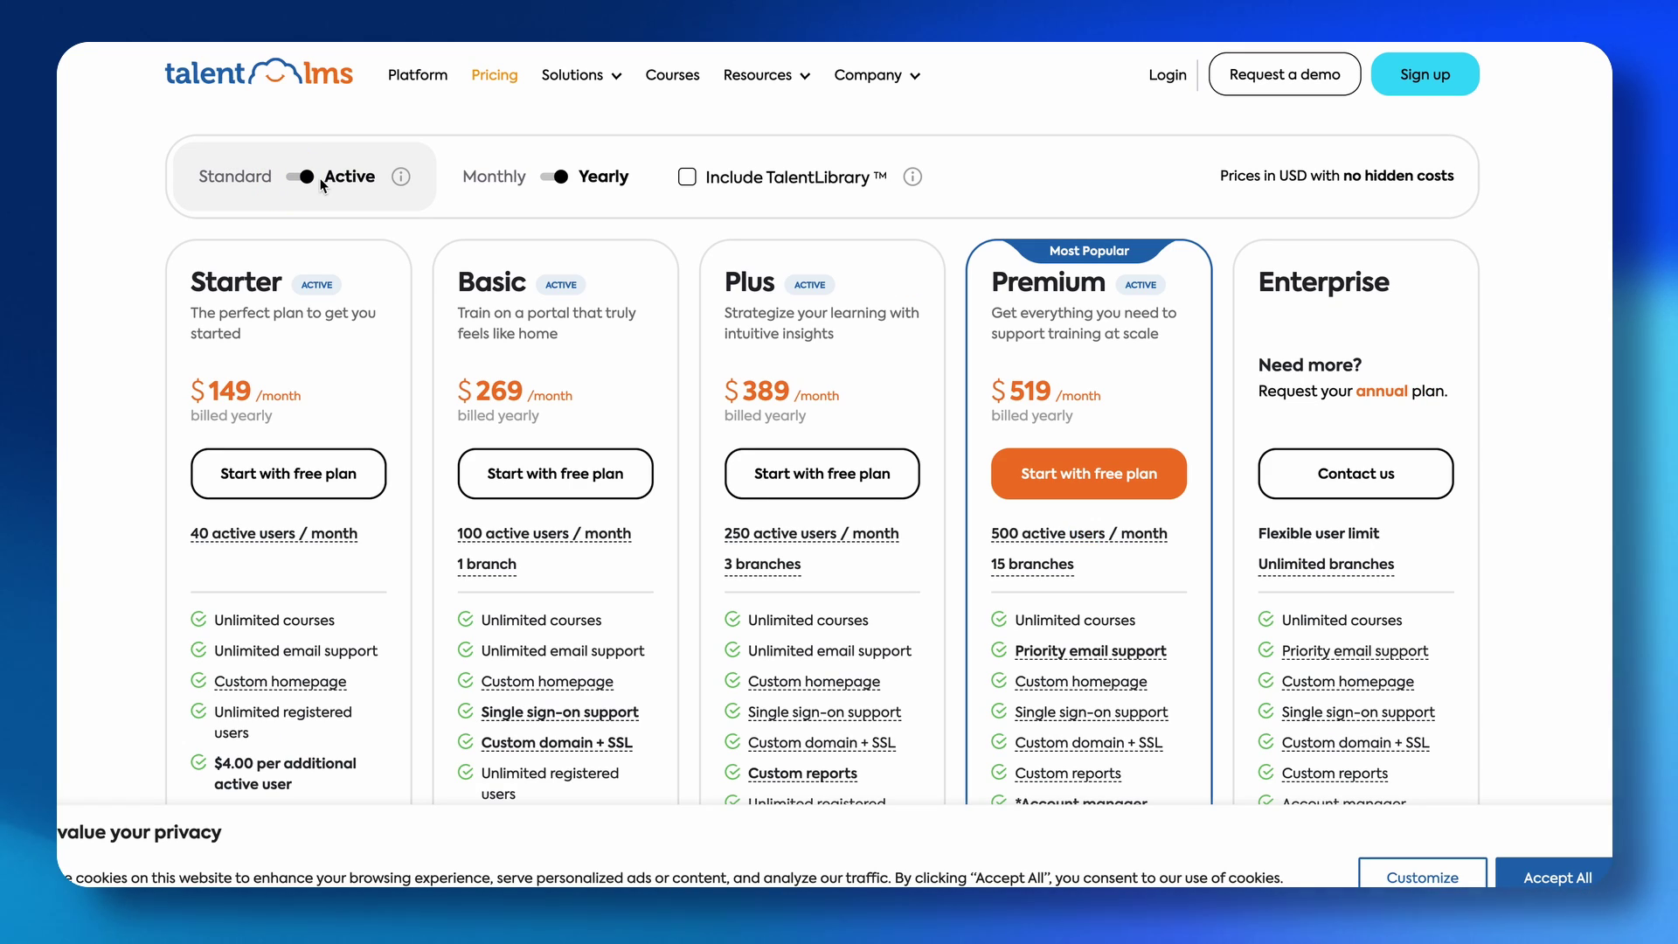
{"action": "left_click", "coordinate": [556, 177]}
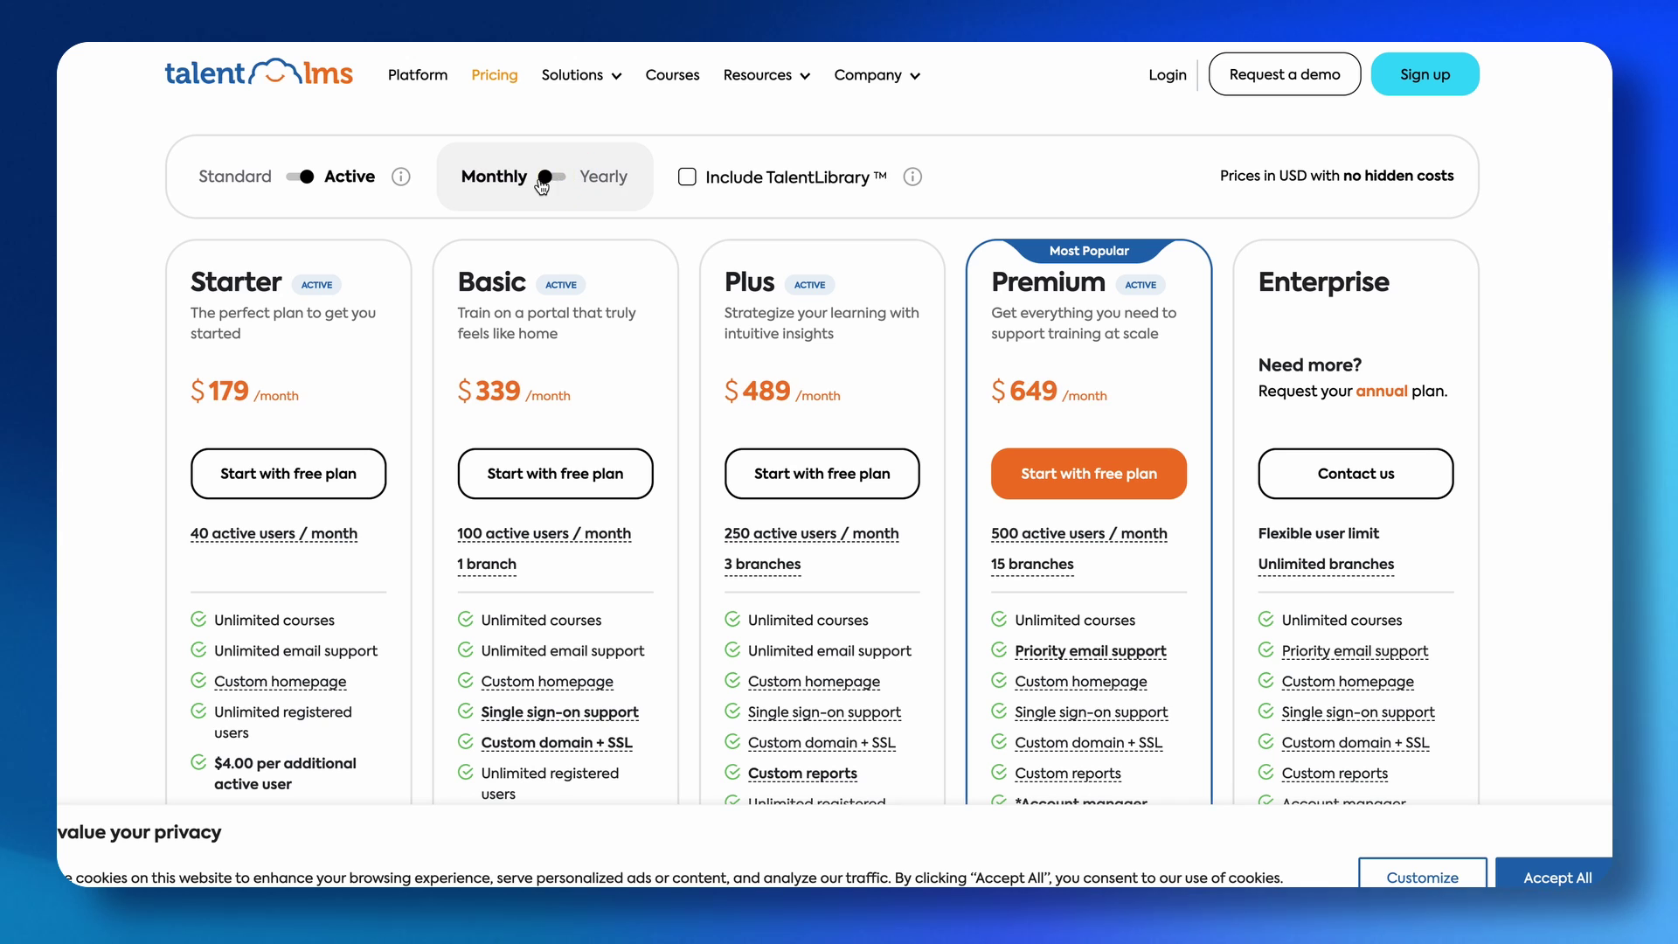
{"action": "left_click", "coordinate": [542, 180]}
{"action": "left_click", "coordinate": [544, 180]}
{"action": "left_click", "coordinate": [556, 179]}
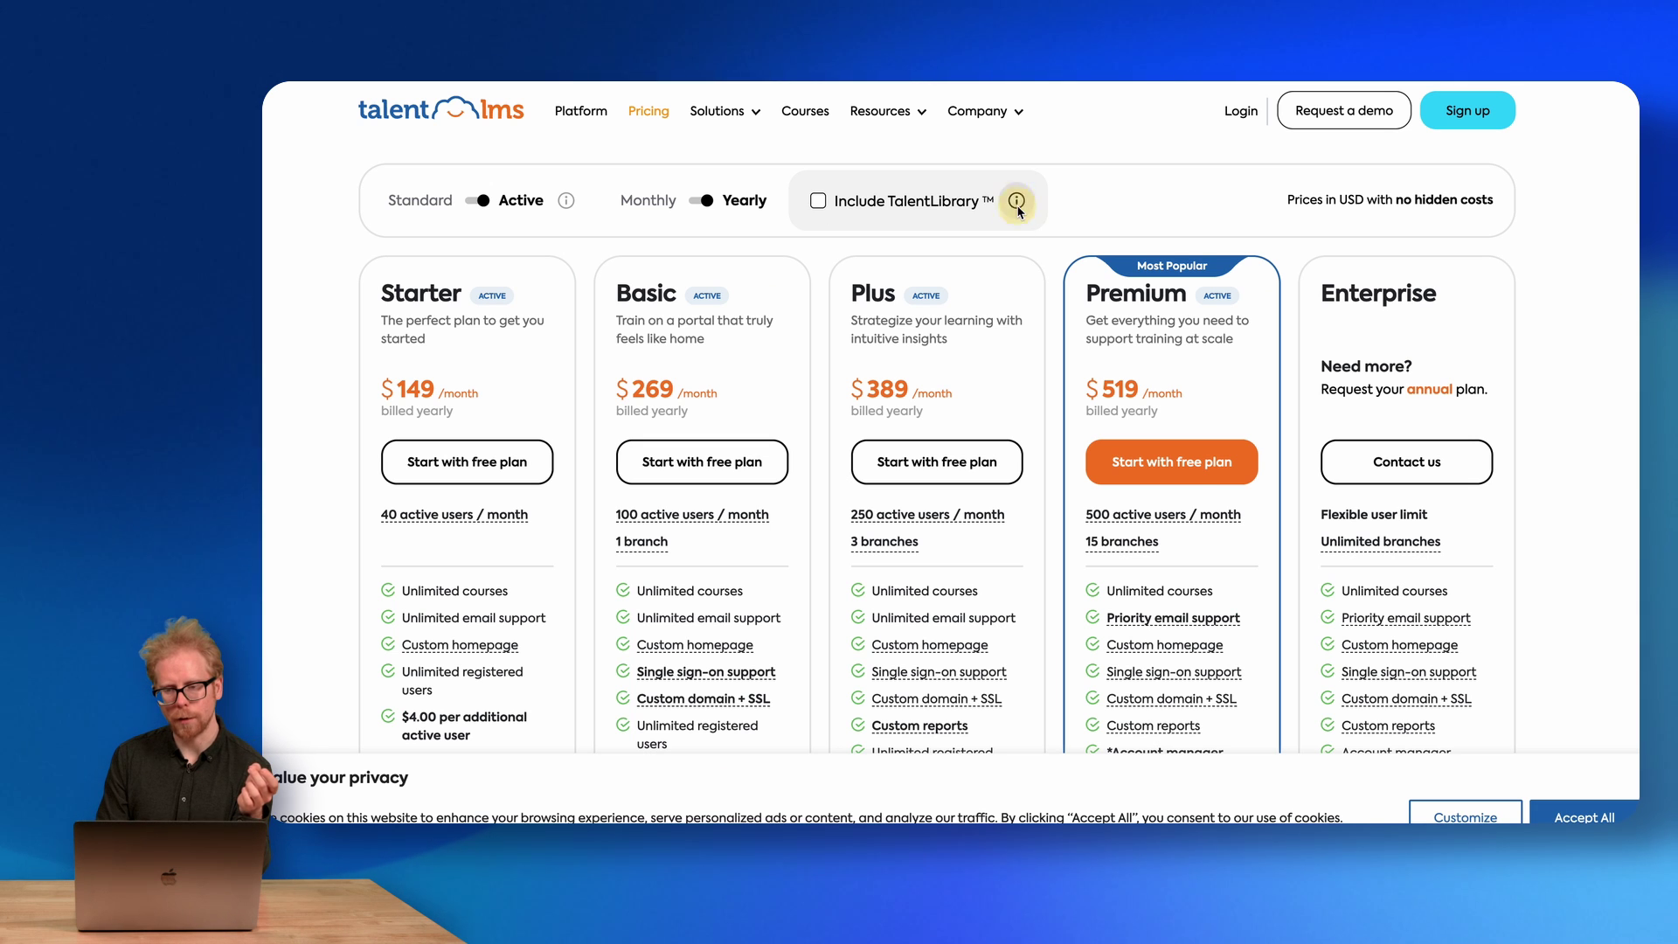
Open the TalentLibrary overview, highlight its title and ready-made courses claim, then close it.
{"action": "left_click", "coordinate": [913, 176]}
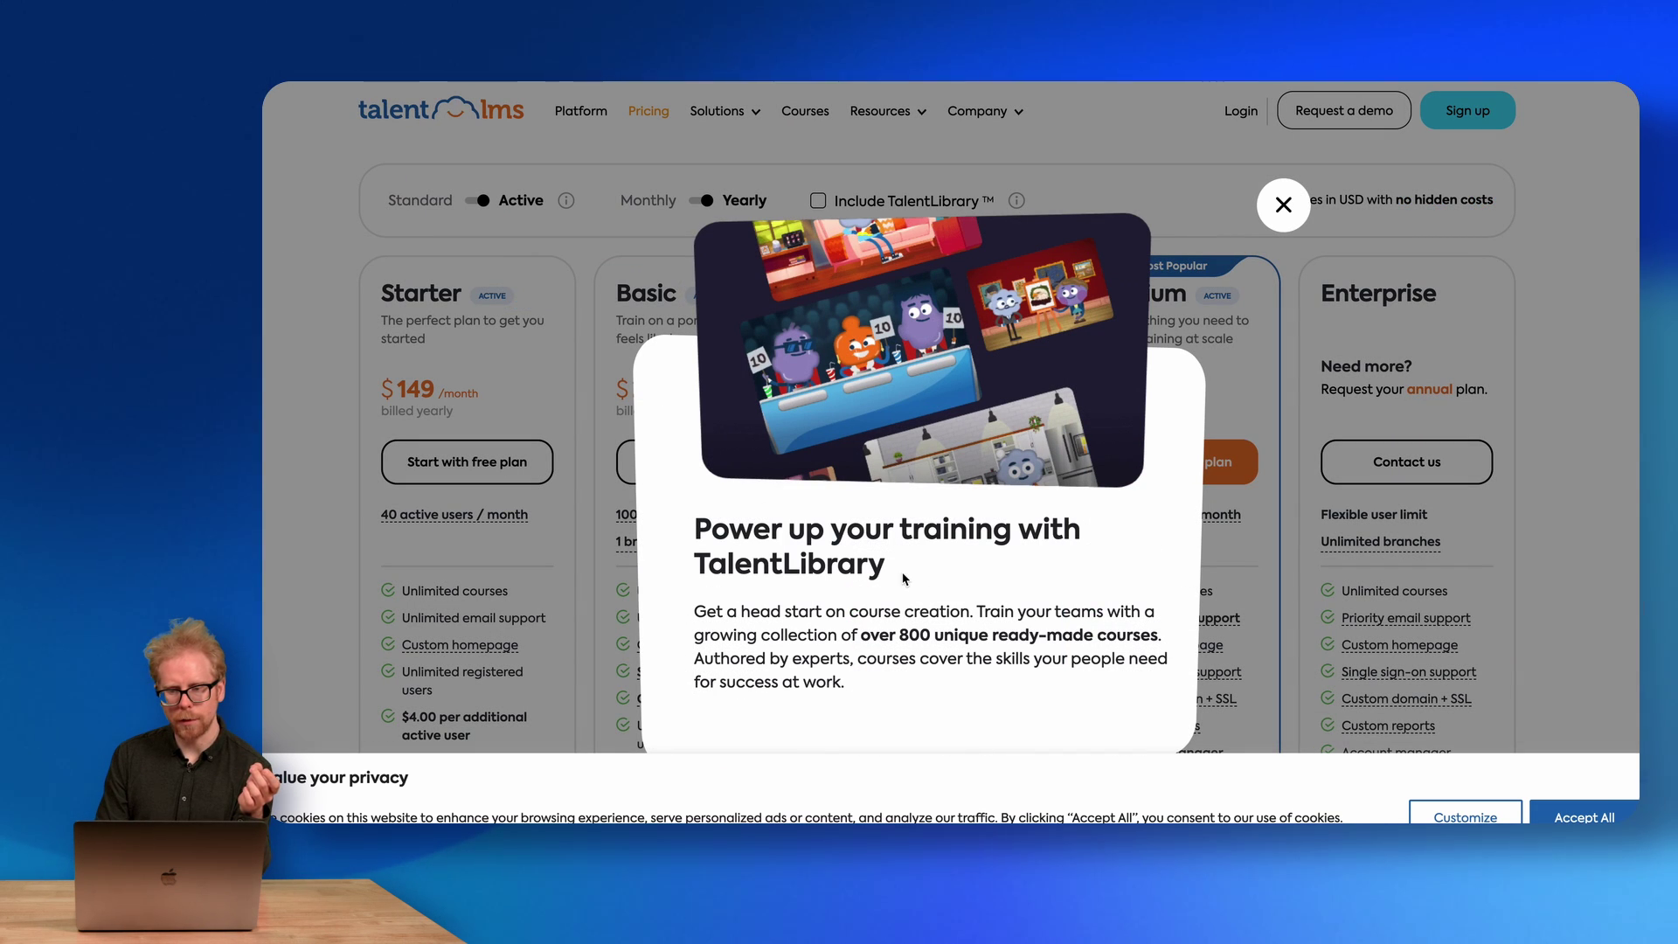
{"action": "left_click_drag", "start_coordinate": [904, 579], "coordinate": [660, 528]}
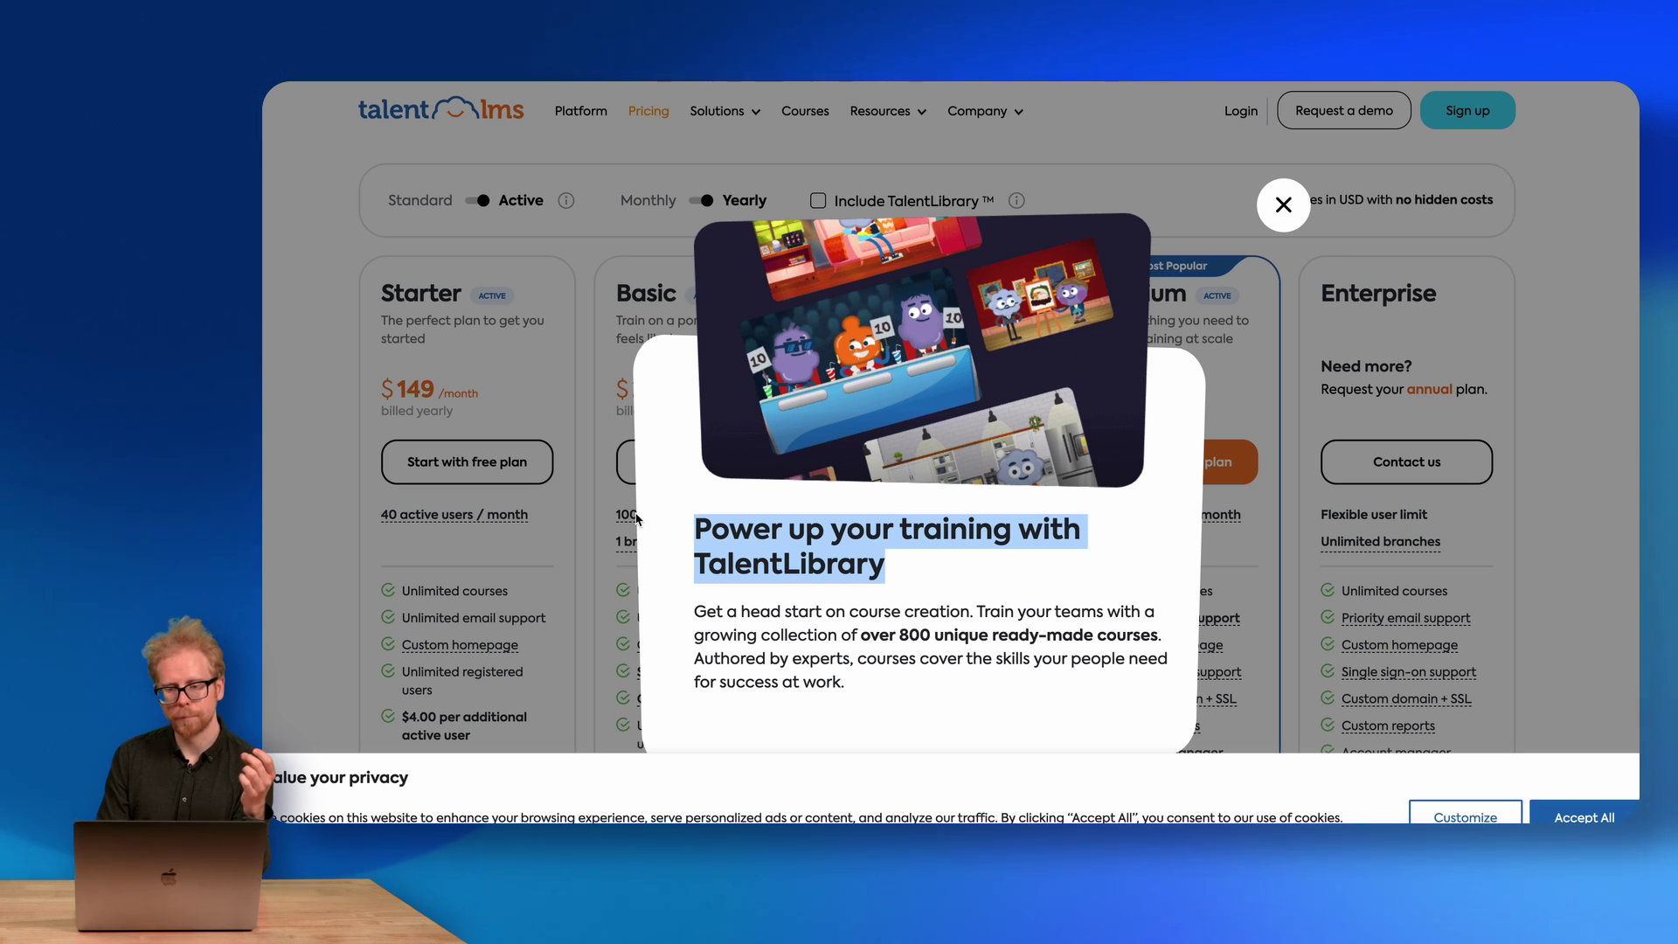
{"action": "left_click_drag", "start_coordinate": [910, 635], "coordinate": [1231, 639]}
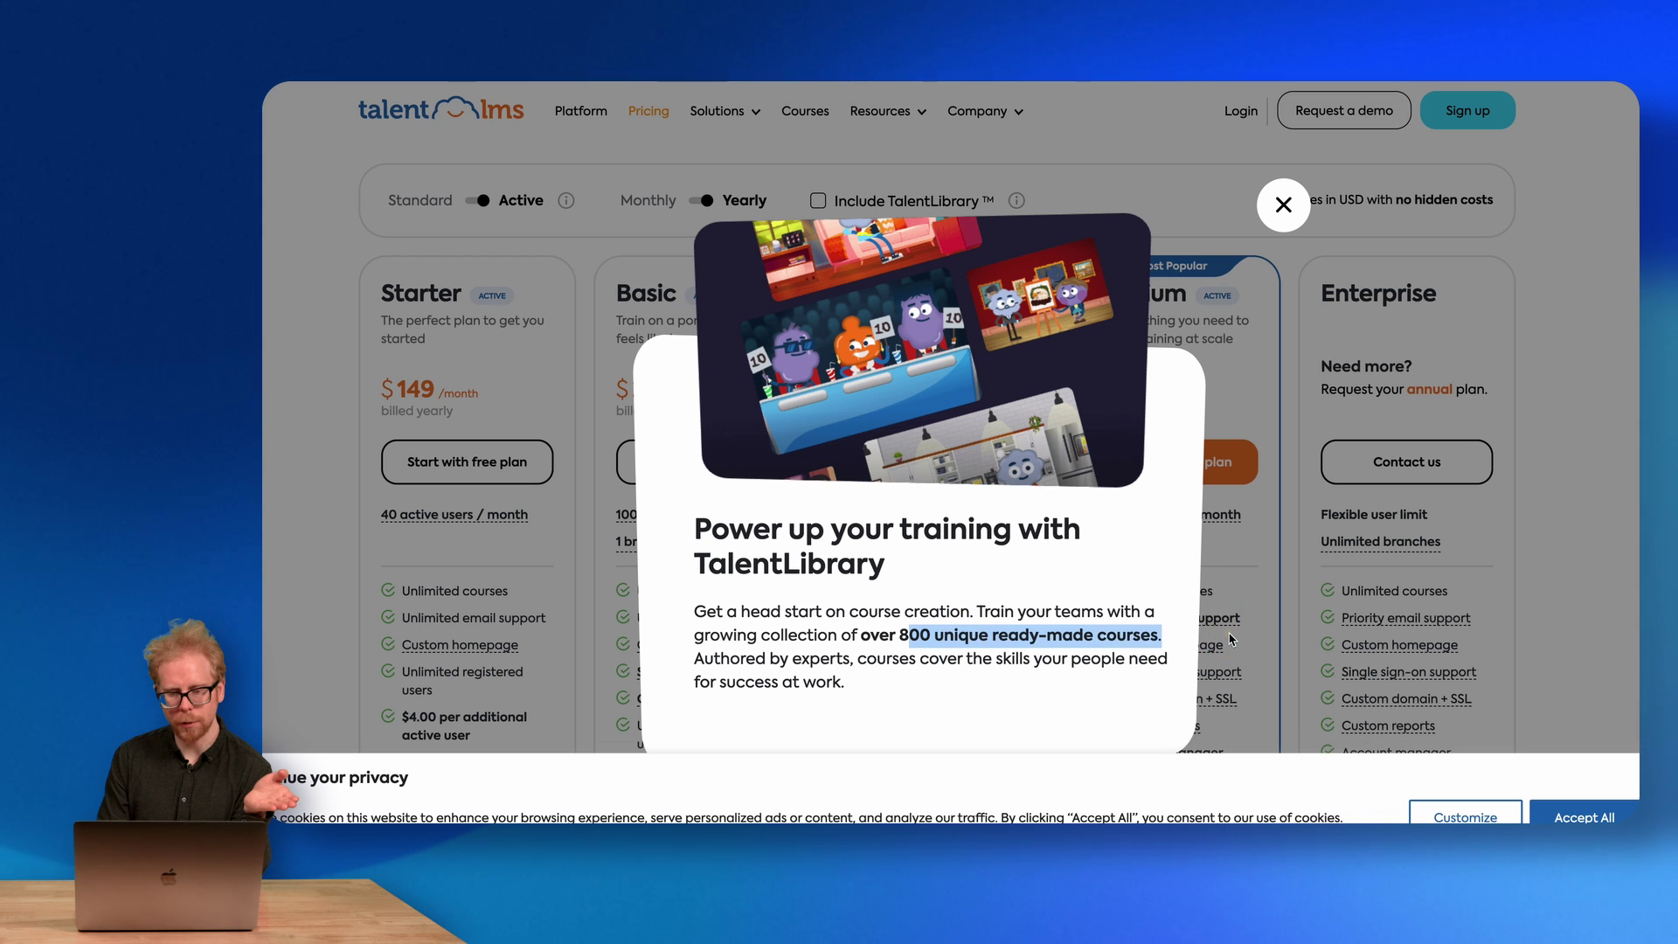
{"action": "left_click", "coordinate": [1281, 208]}
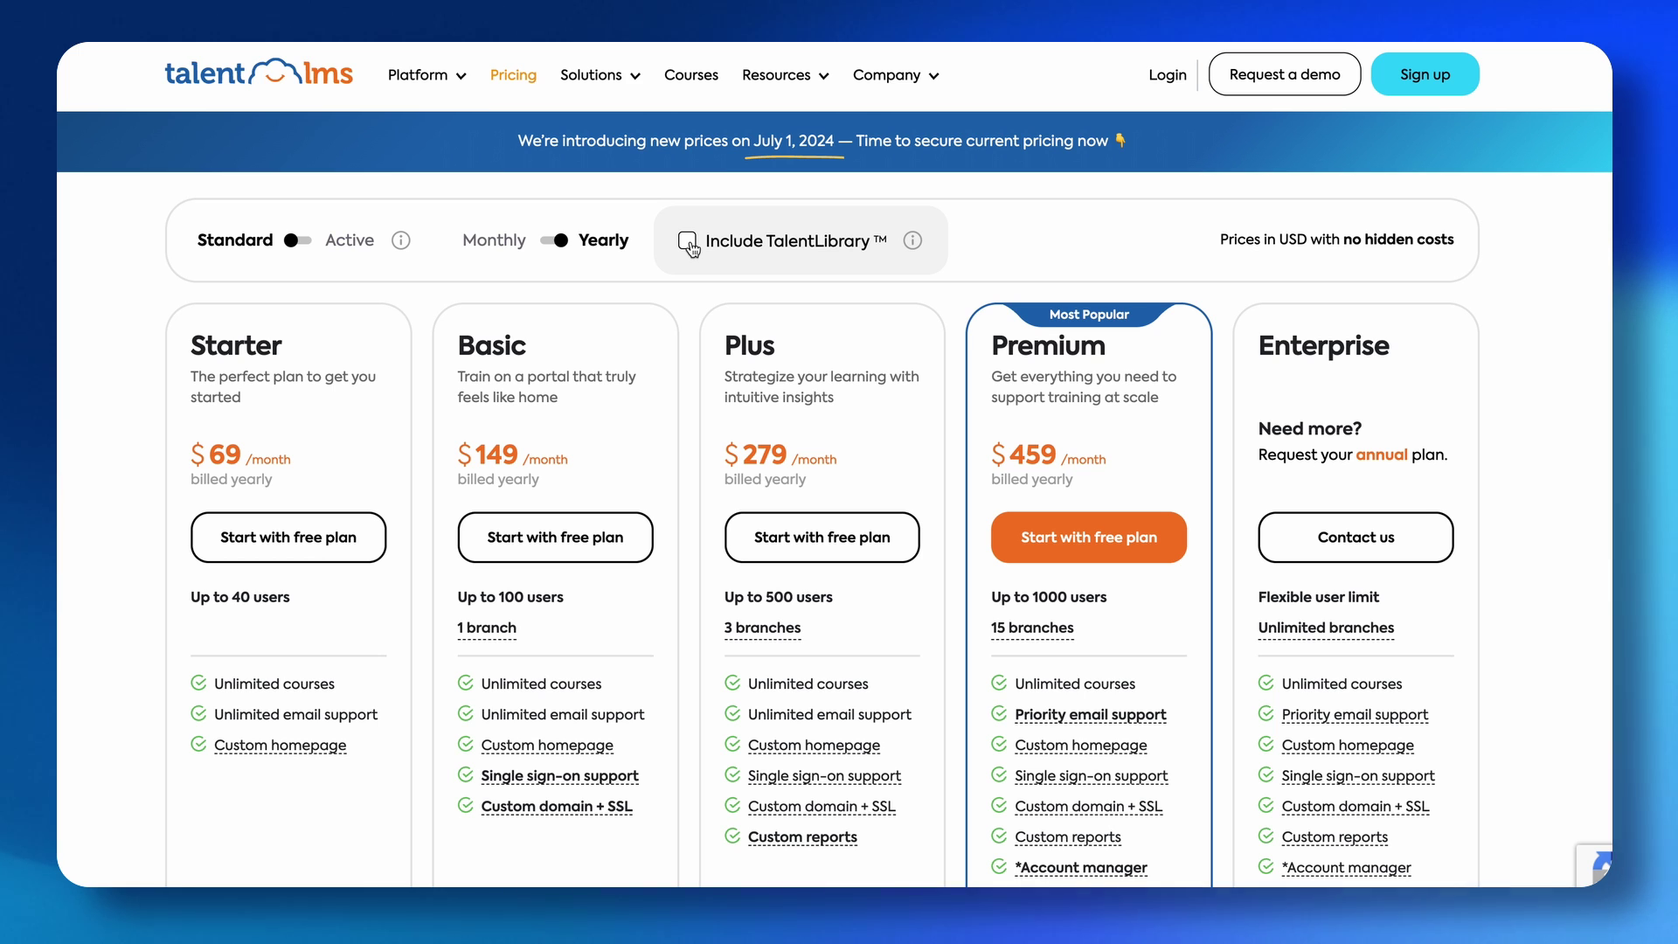
Include TalentLibrary in the plan prices and compare Active against Standard billing.
{"action": "left_click", "coordinate": [688, 243]}
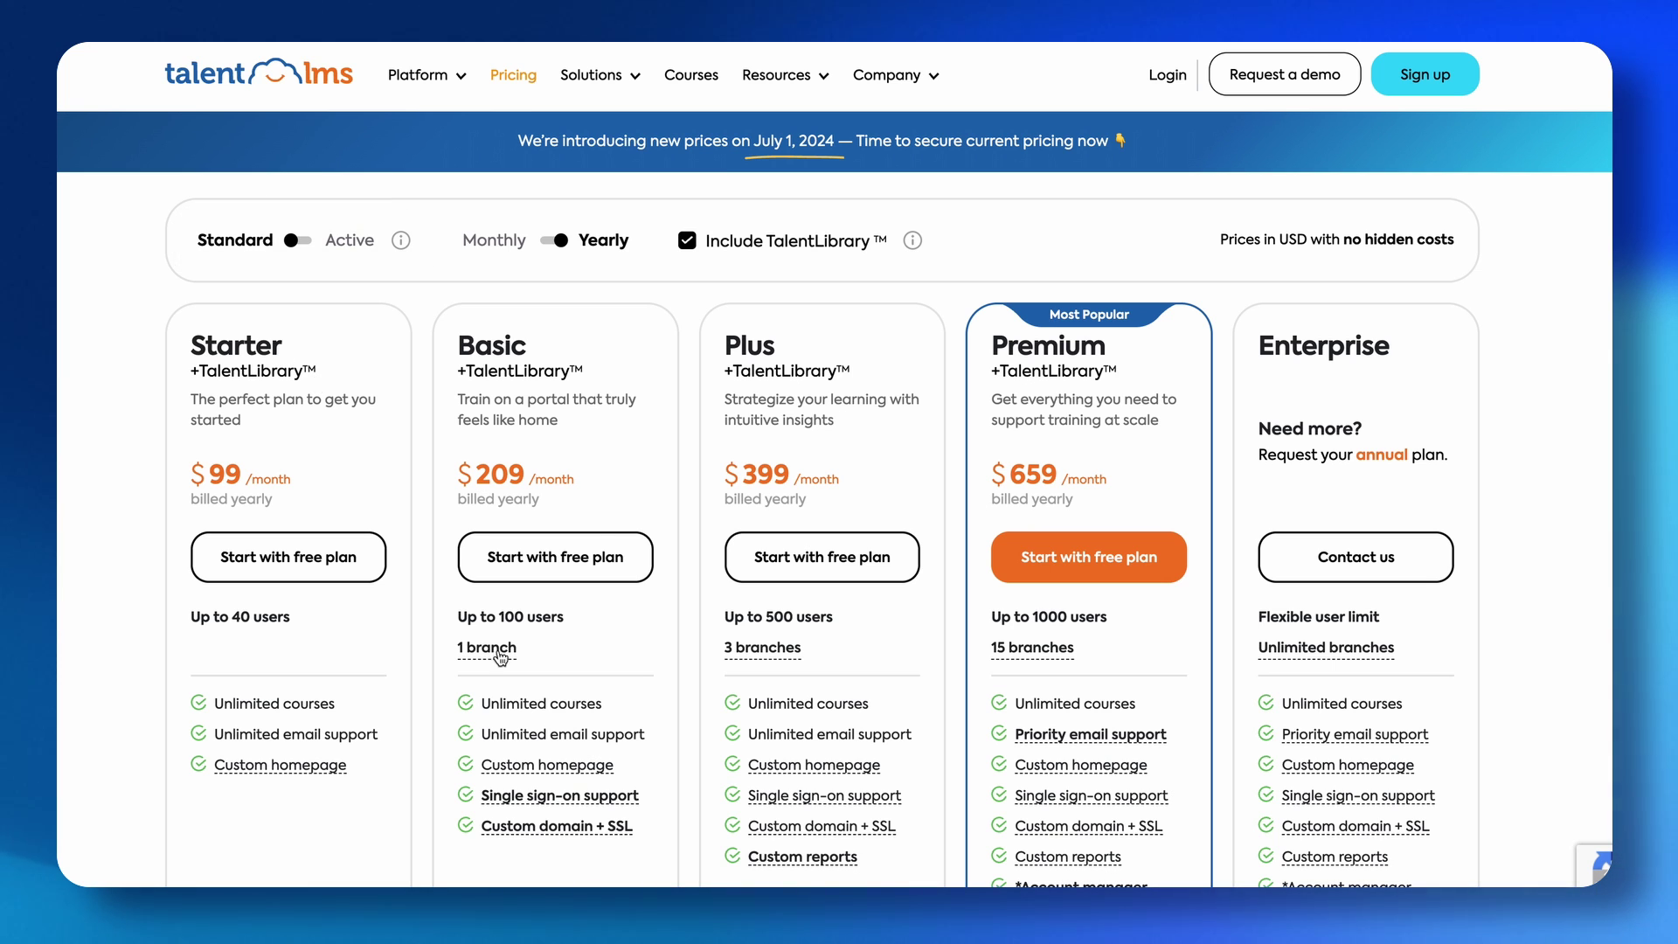
{"action": "left_click", "coordinate": [290, 246]}
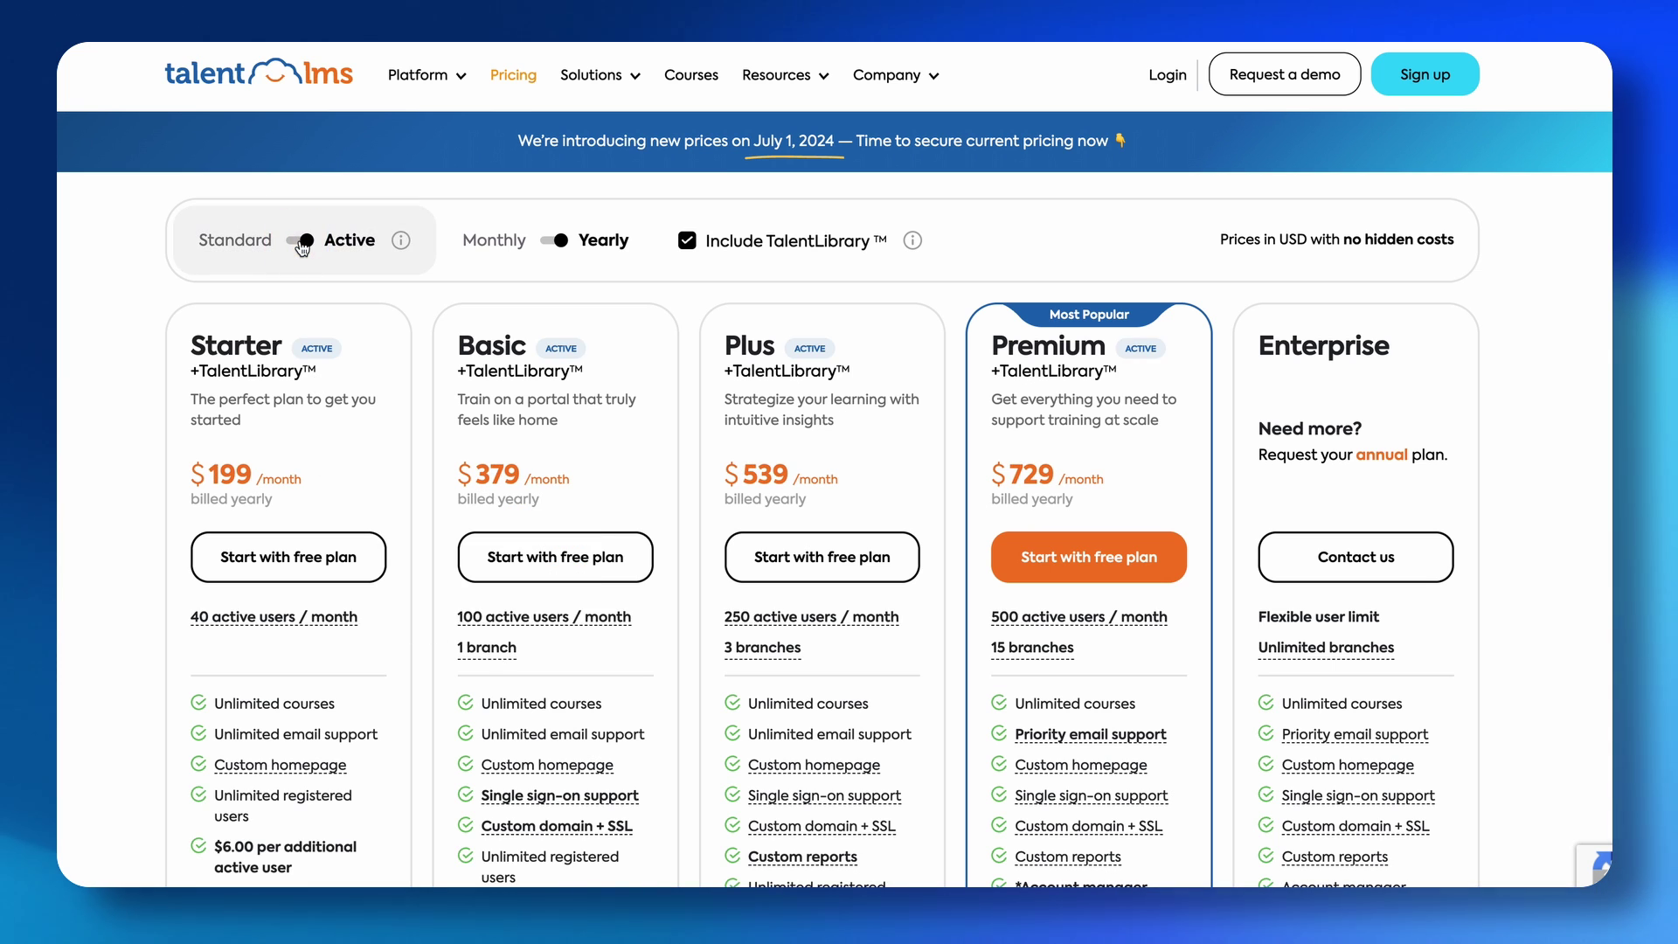
{"action": "left_click", "coordinate": [301, 245]}
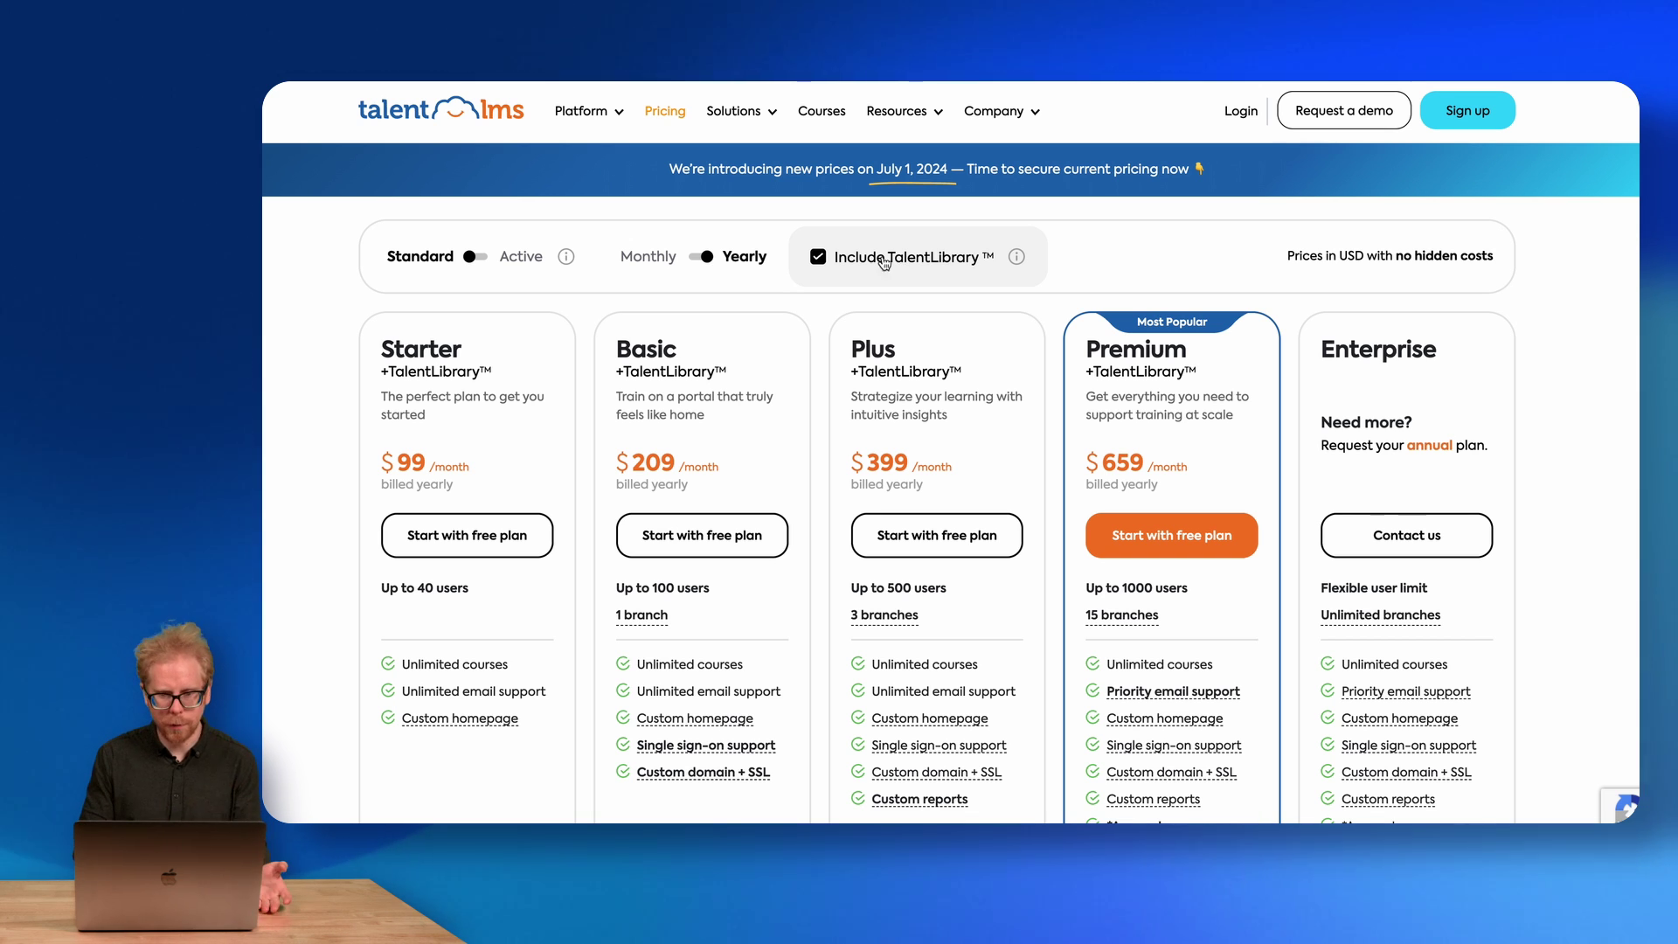
Toggle TalentLibrary off and on to compare prices, ending with it included ($99–$659/month).
{"action": "left_click", "coordinate": [819, 257]}
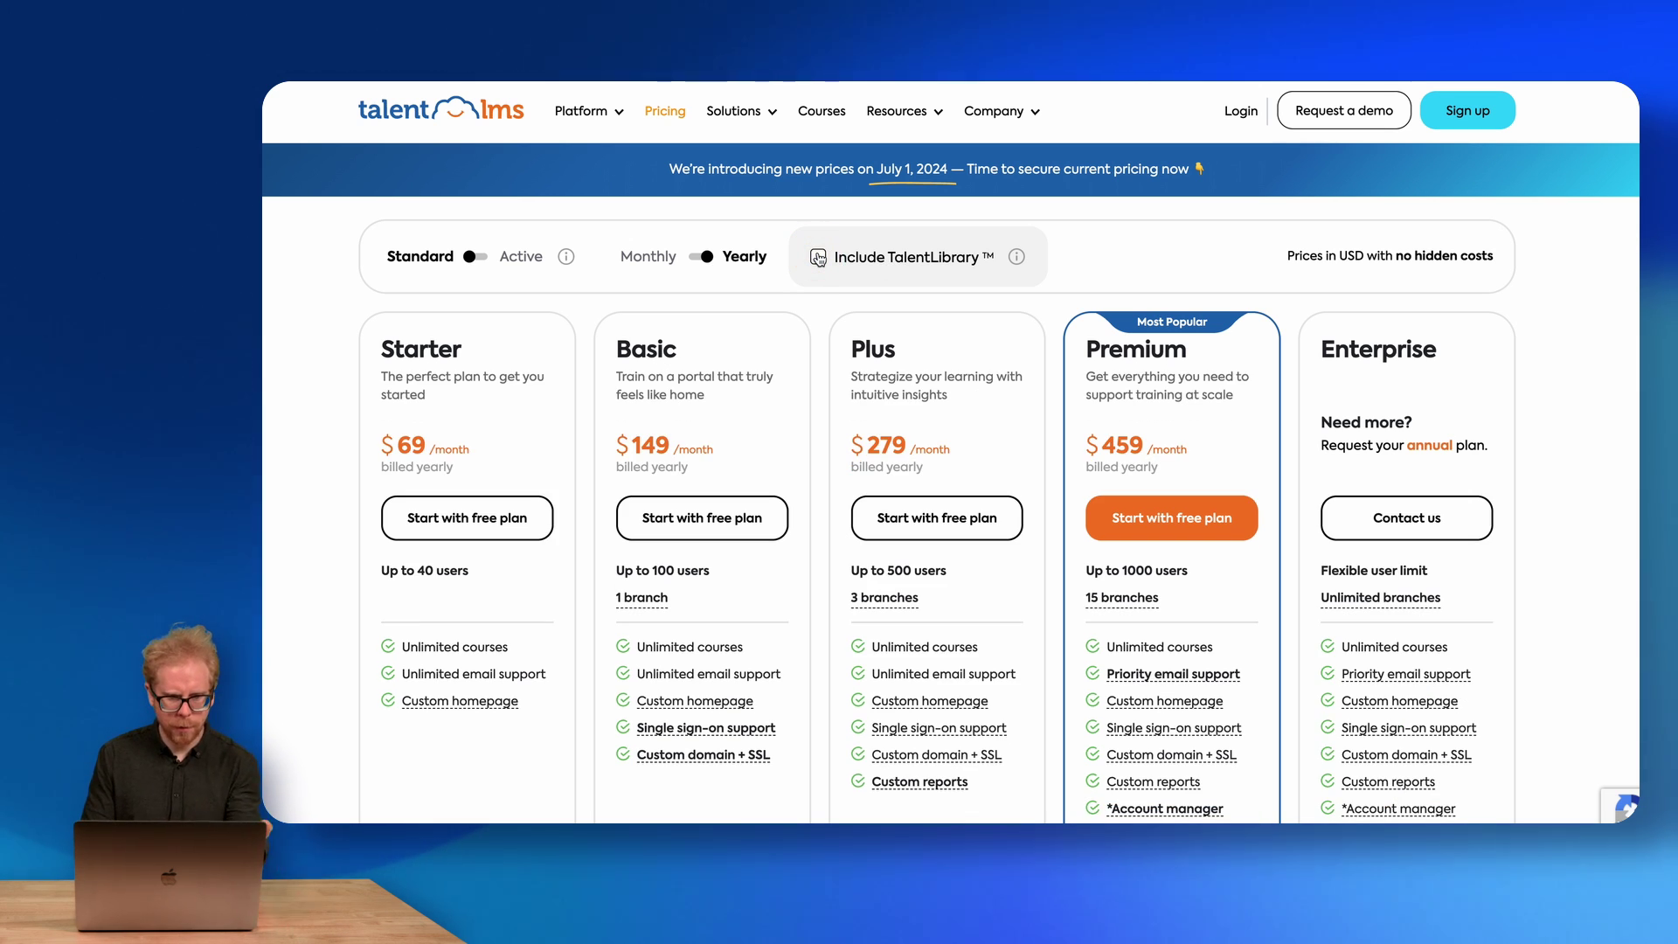
{"action": "left_click", "coordinate": [819, 258]}
{"action": "left_click", "coordinate": [819, 258]}
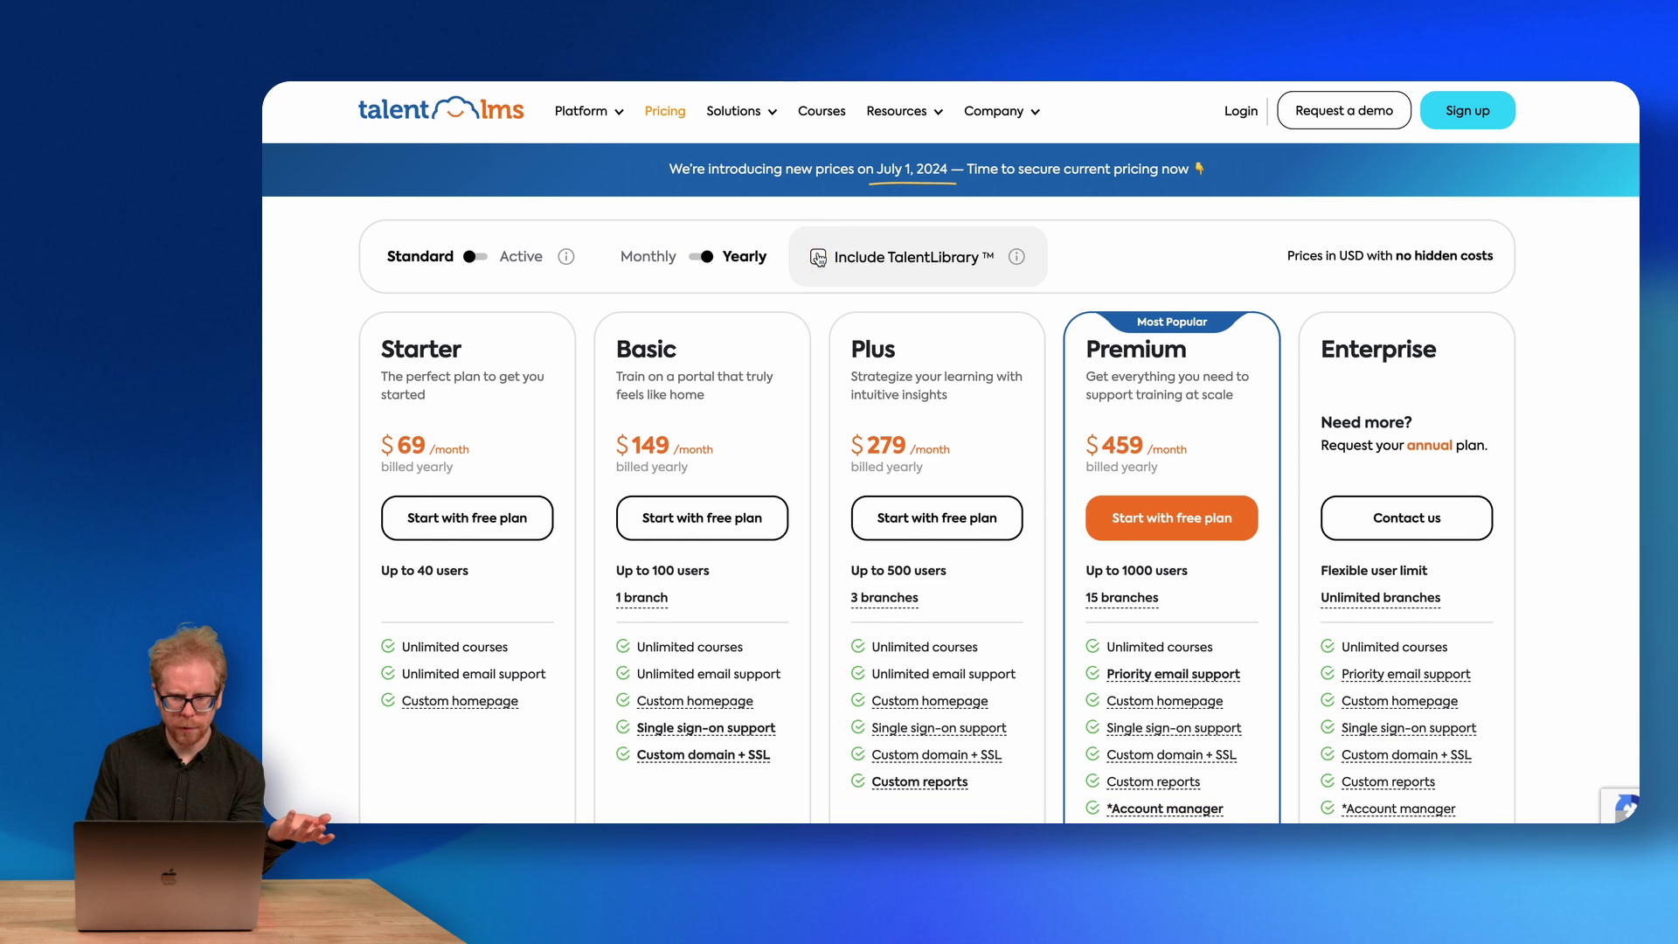
{"action": "left_click", "coordinate": [819, 258]}
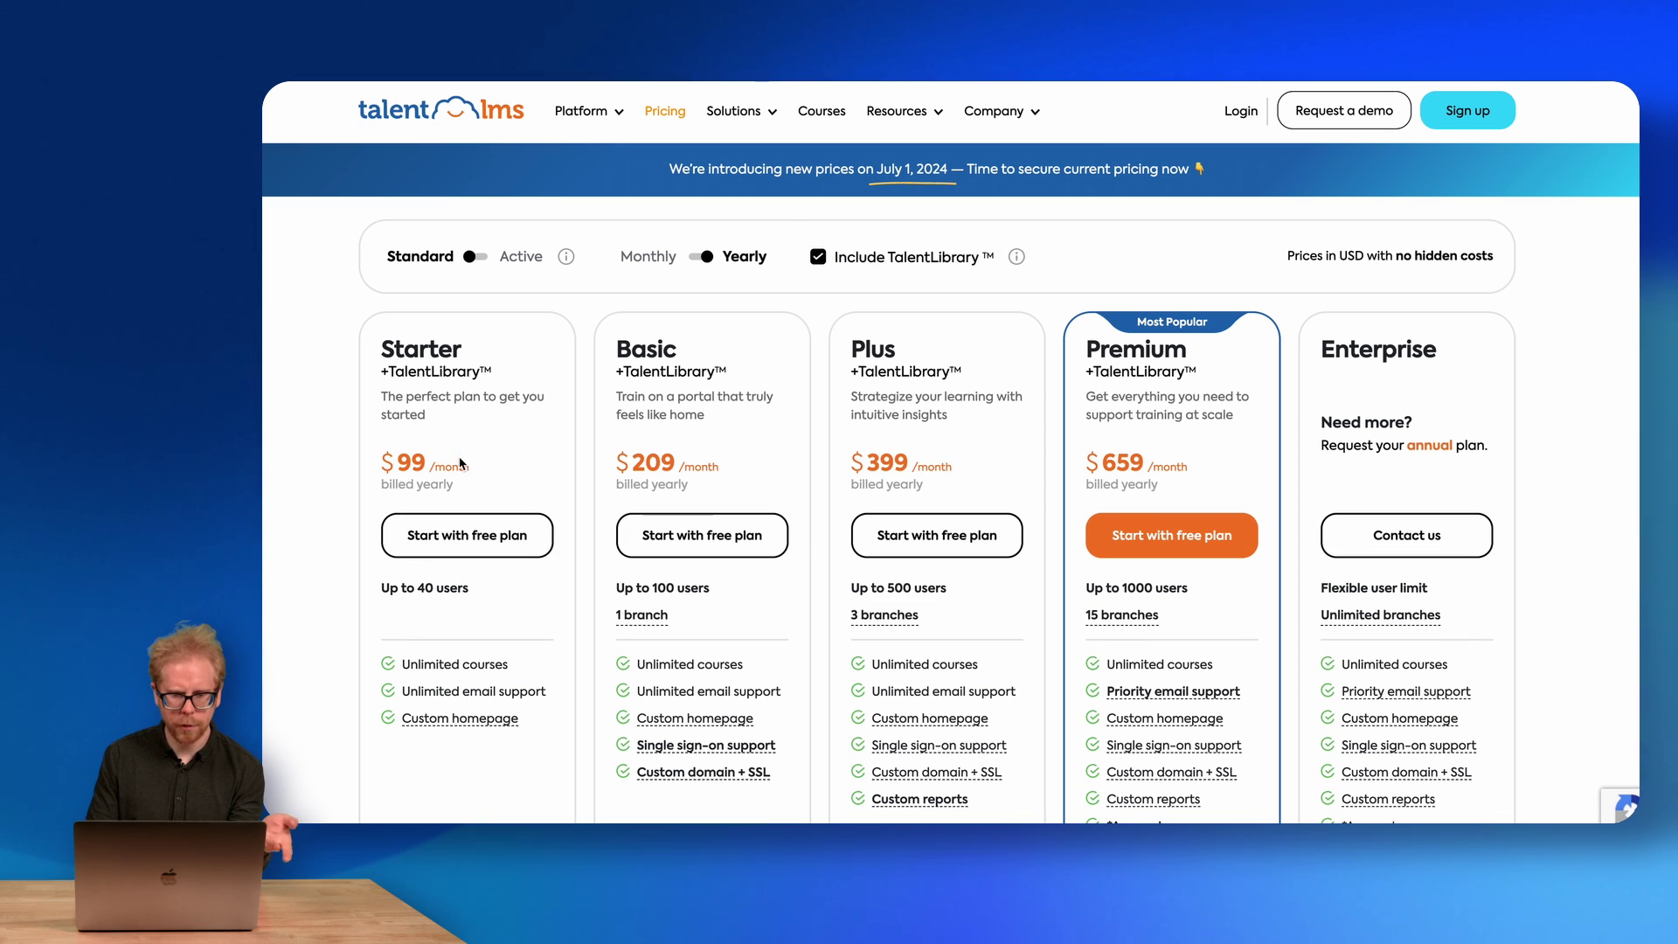
{"action": "left_click", "coordinate": [819, 258]}
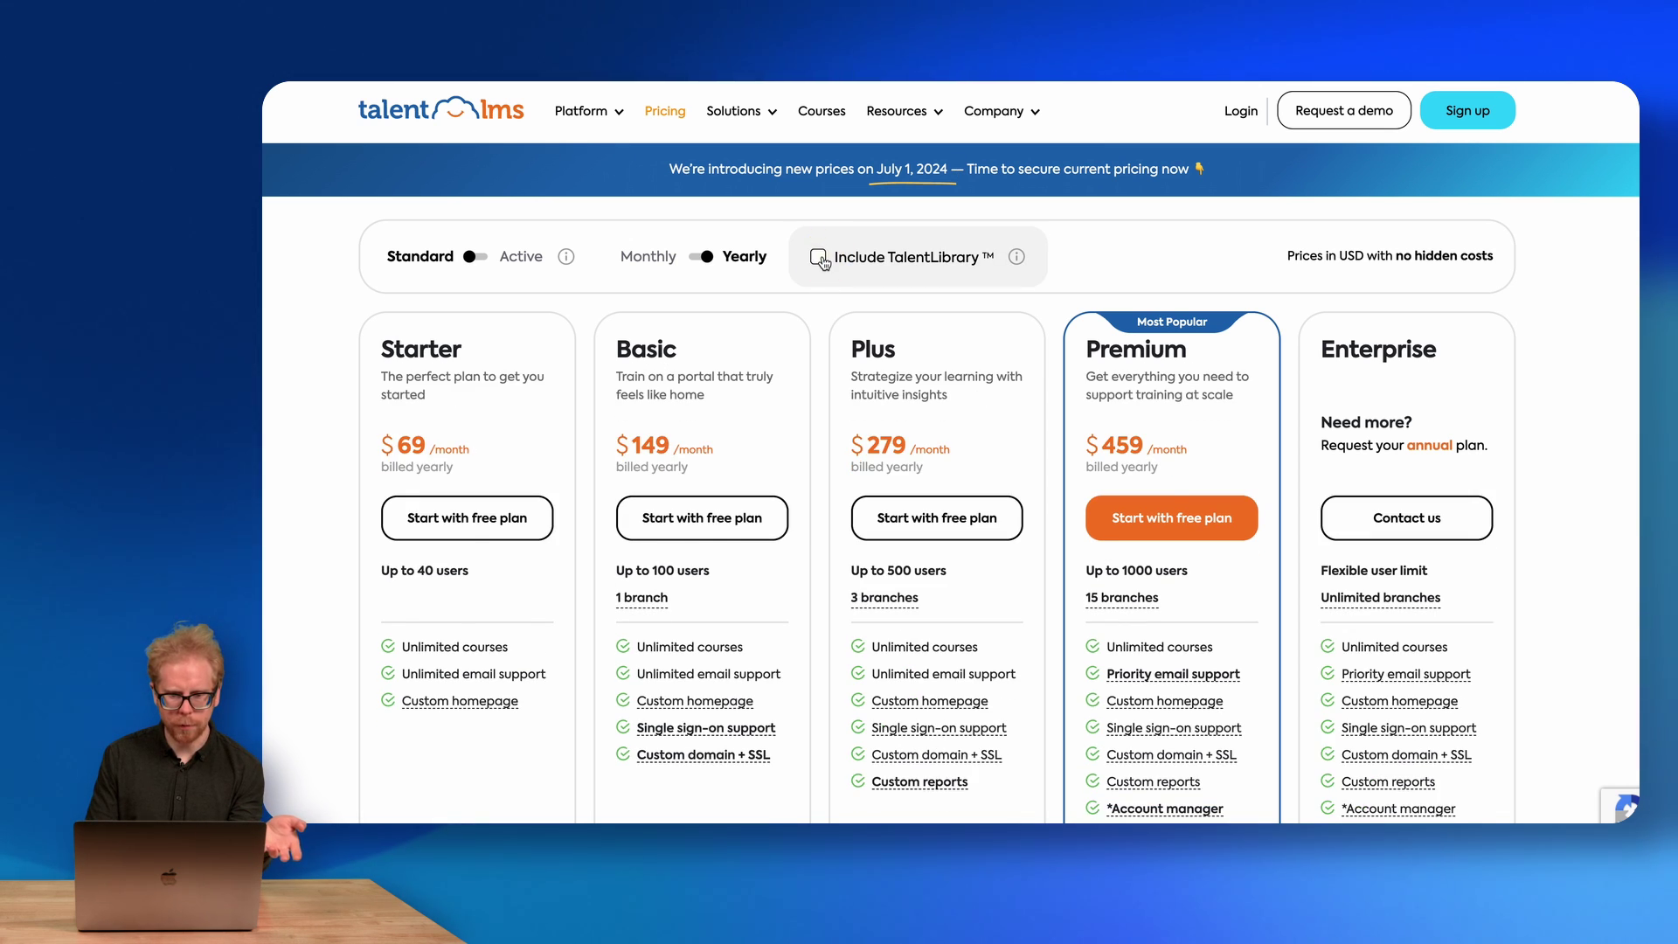
{"action": "left_click", "coordinate": [819, 257]}
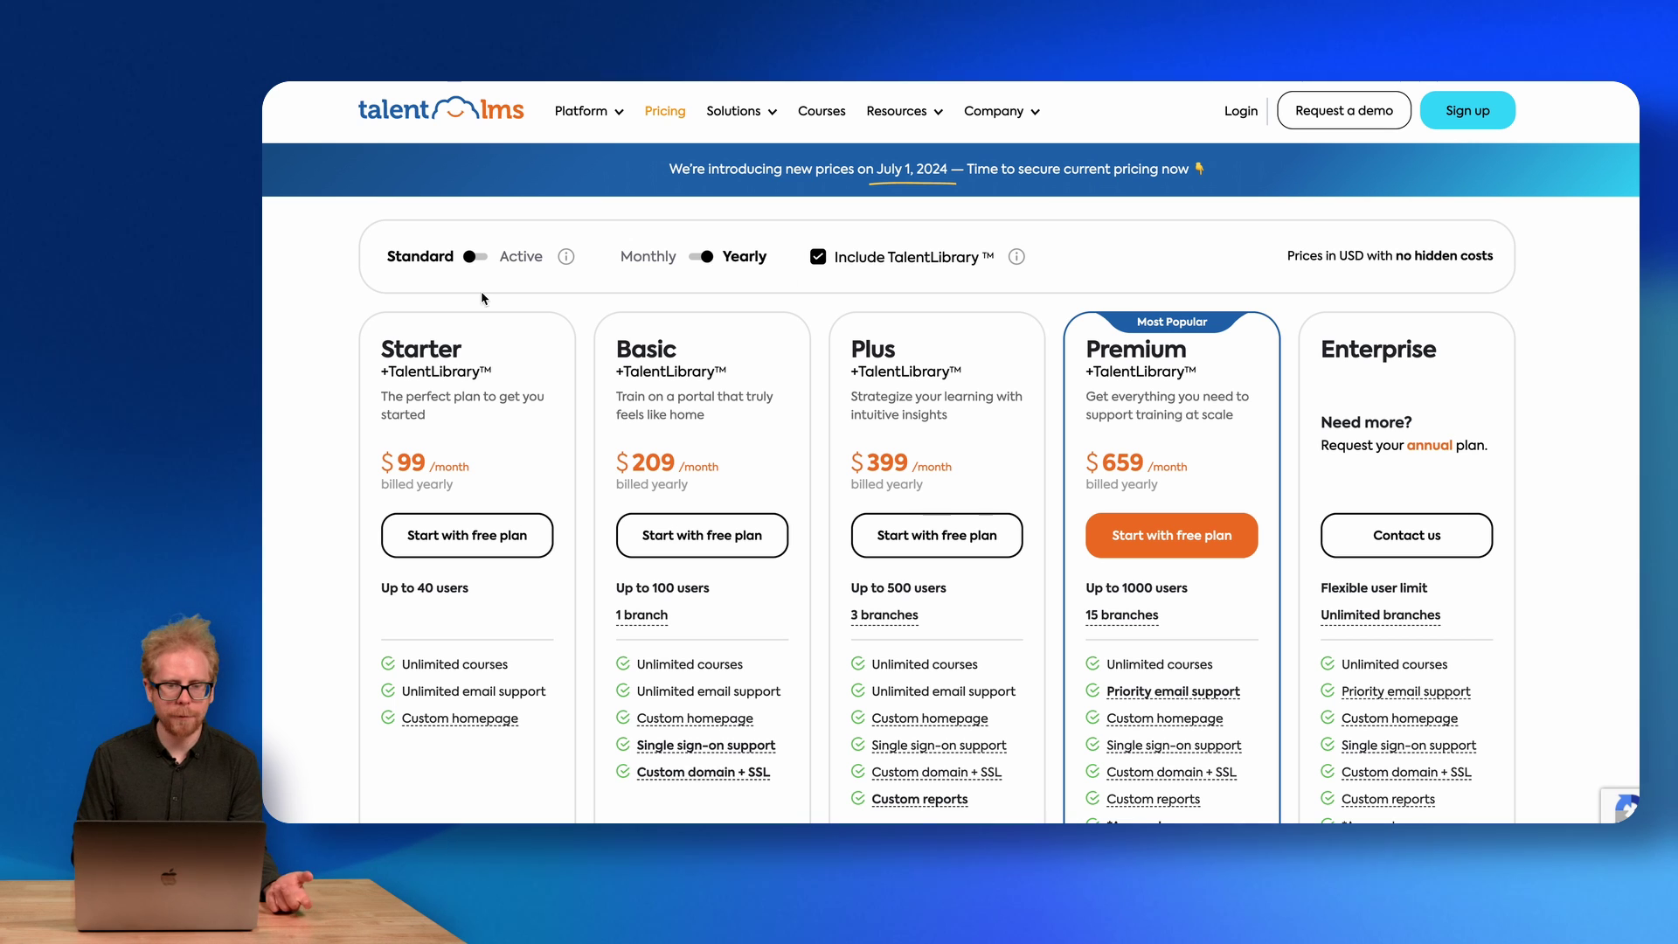
{"action": "left_click", "coordinate": [473, 258]}
Return to Standard billing, then log in to the administrator account from the website's Login page.
{"action": "left_click", "coordinate": [472, 259]}
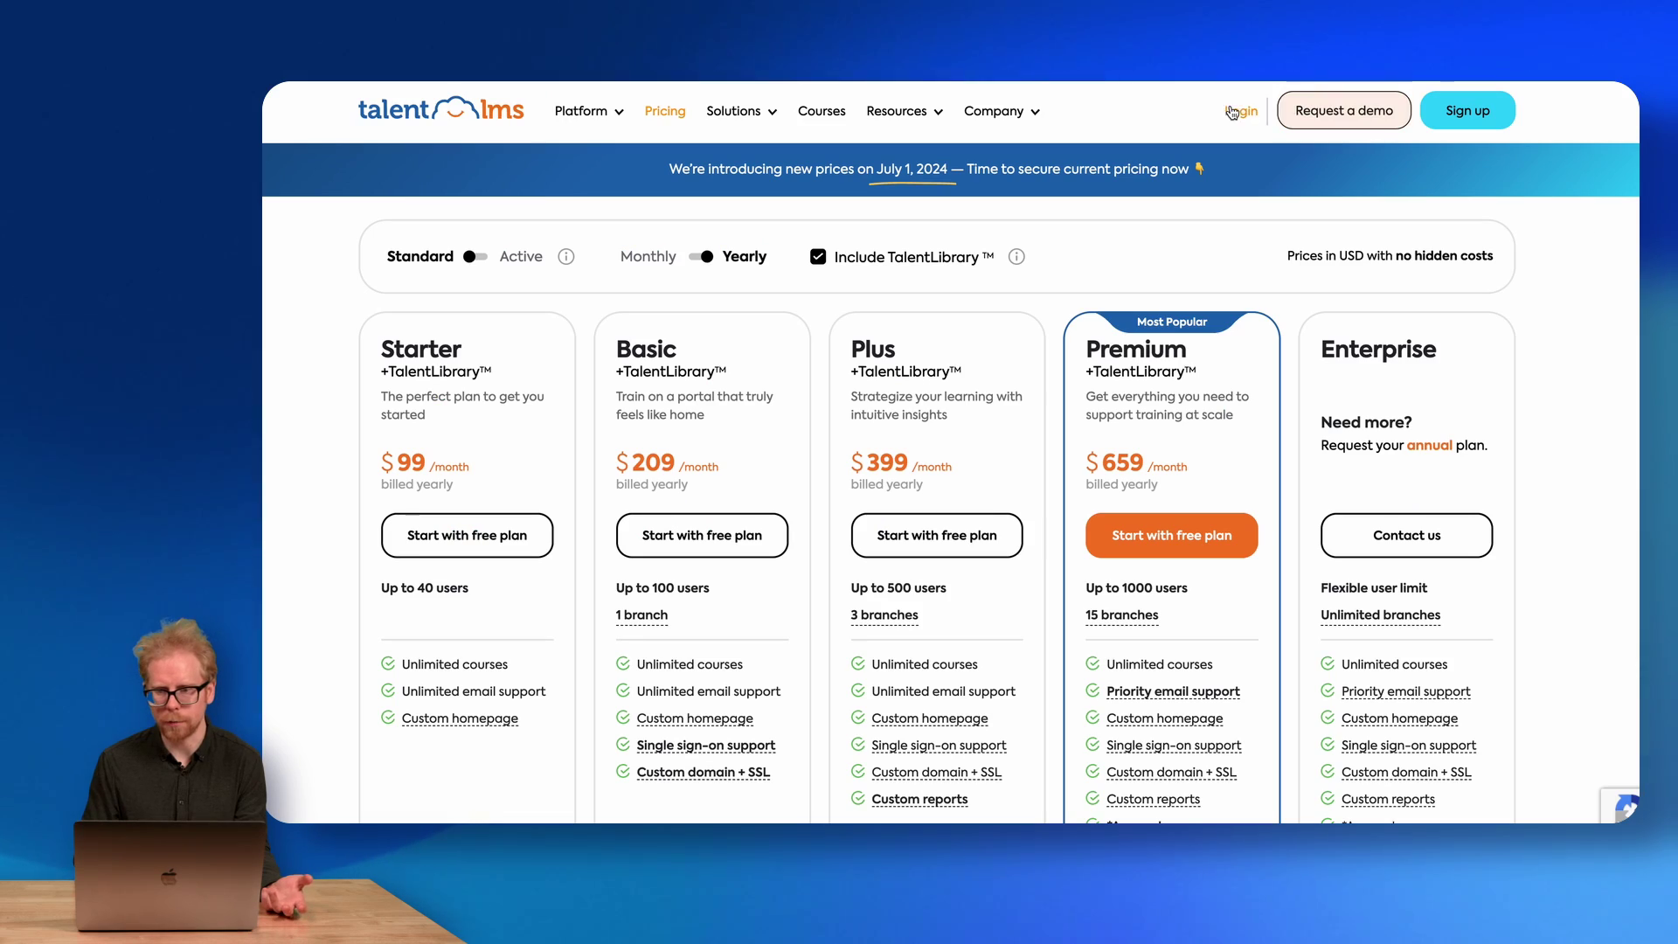
{"action": "left_click", "coordinate": [1241, 115]}
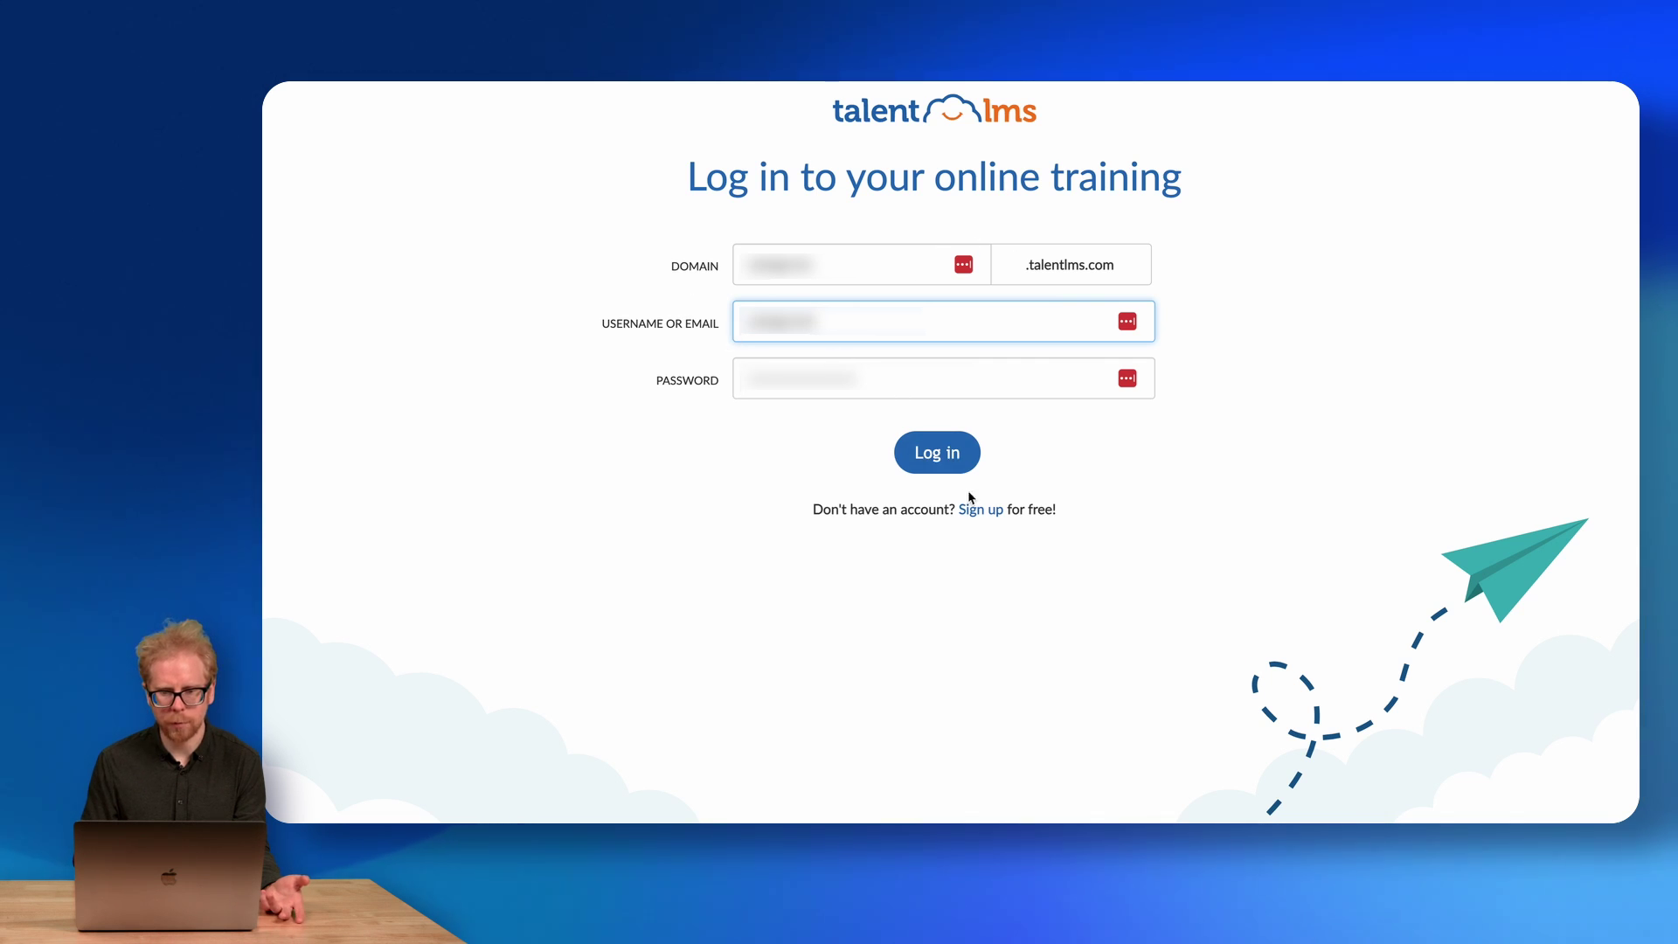
{"action": "left_click", "coordinate": [937, 452]}
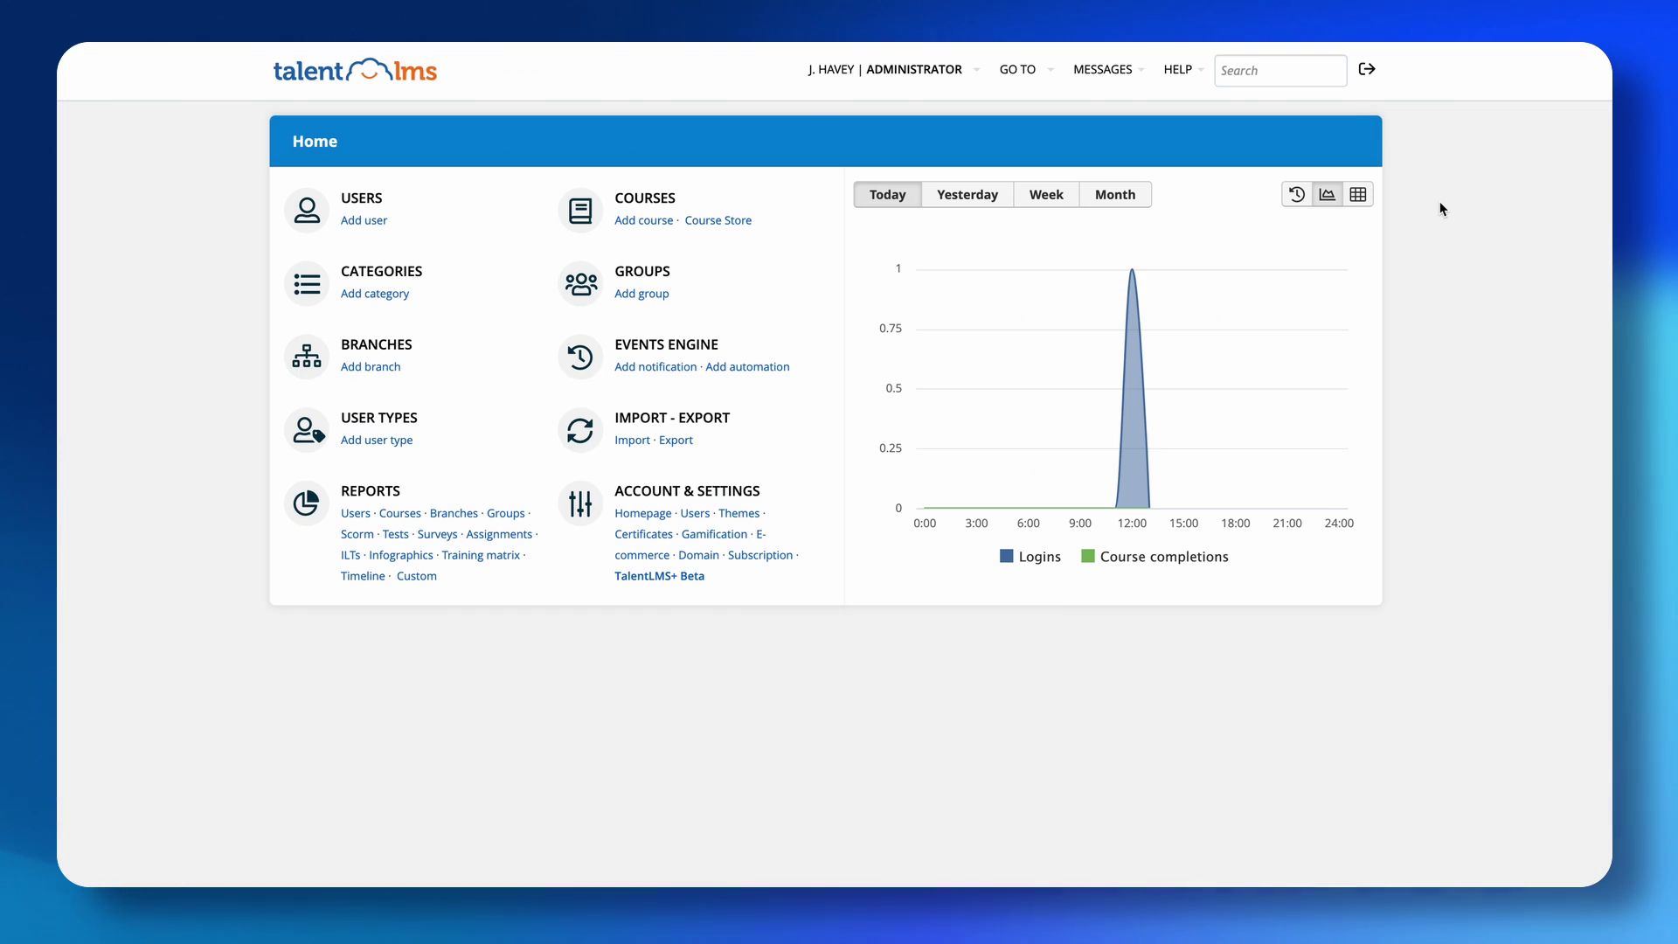
Glance at the account role menu, open the User types list, and start a new user type.
{"action": "left_click", "coordinate": [974, 69]}
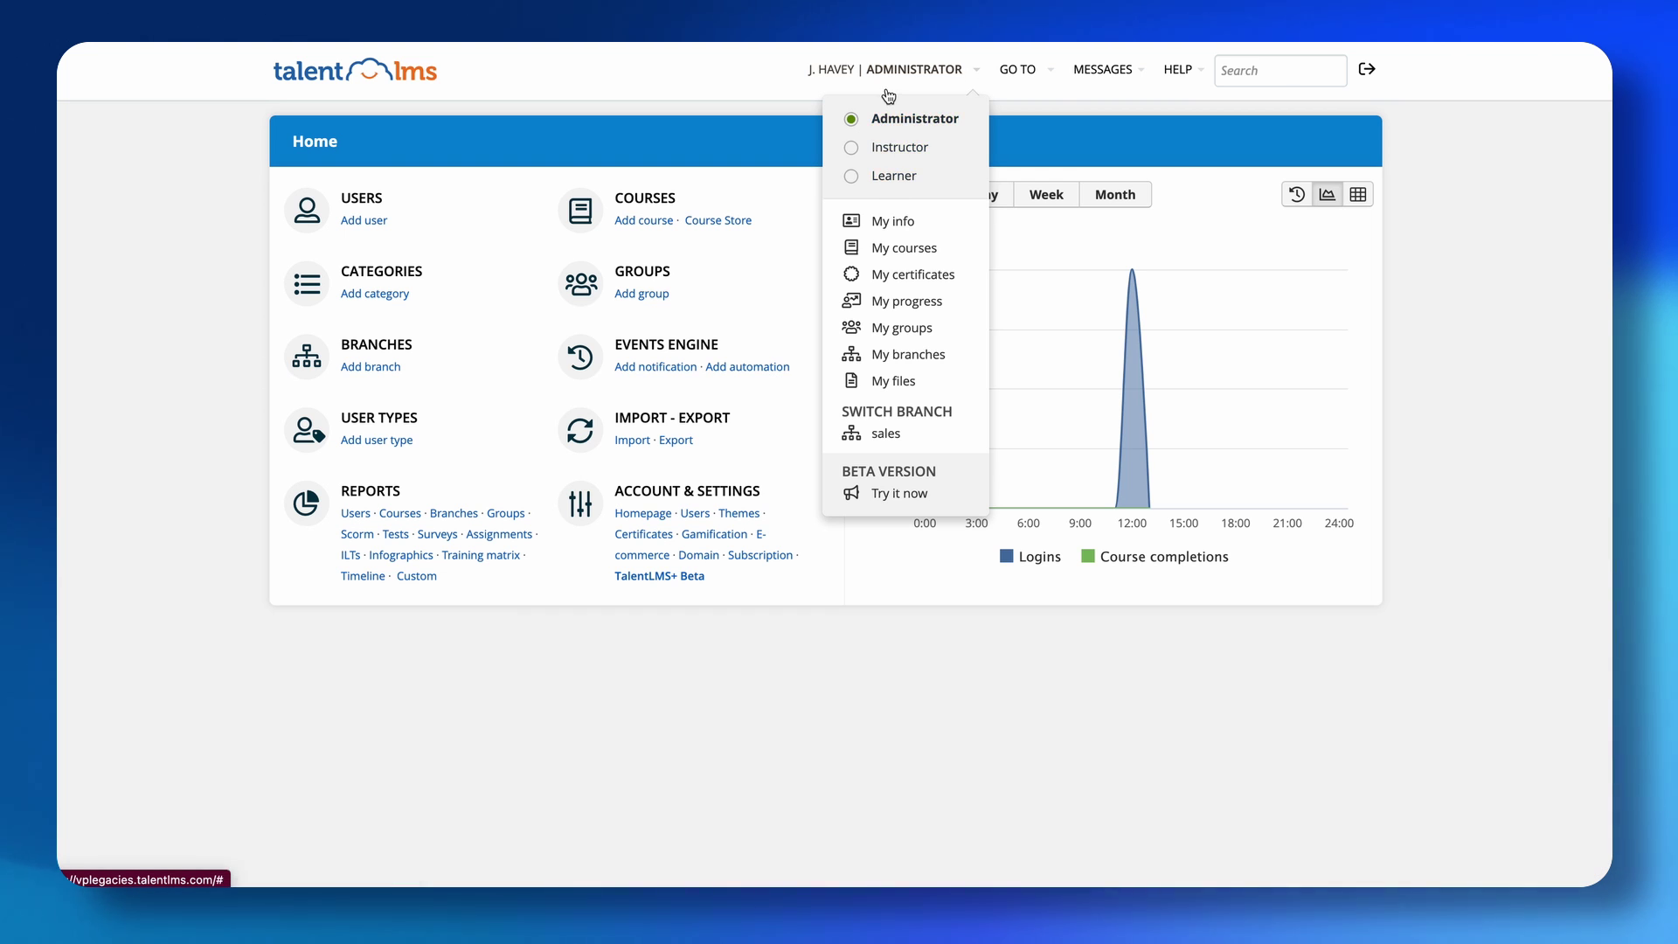
{"action": "left_click", "coordinate": [889, 96]}
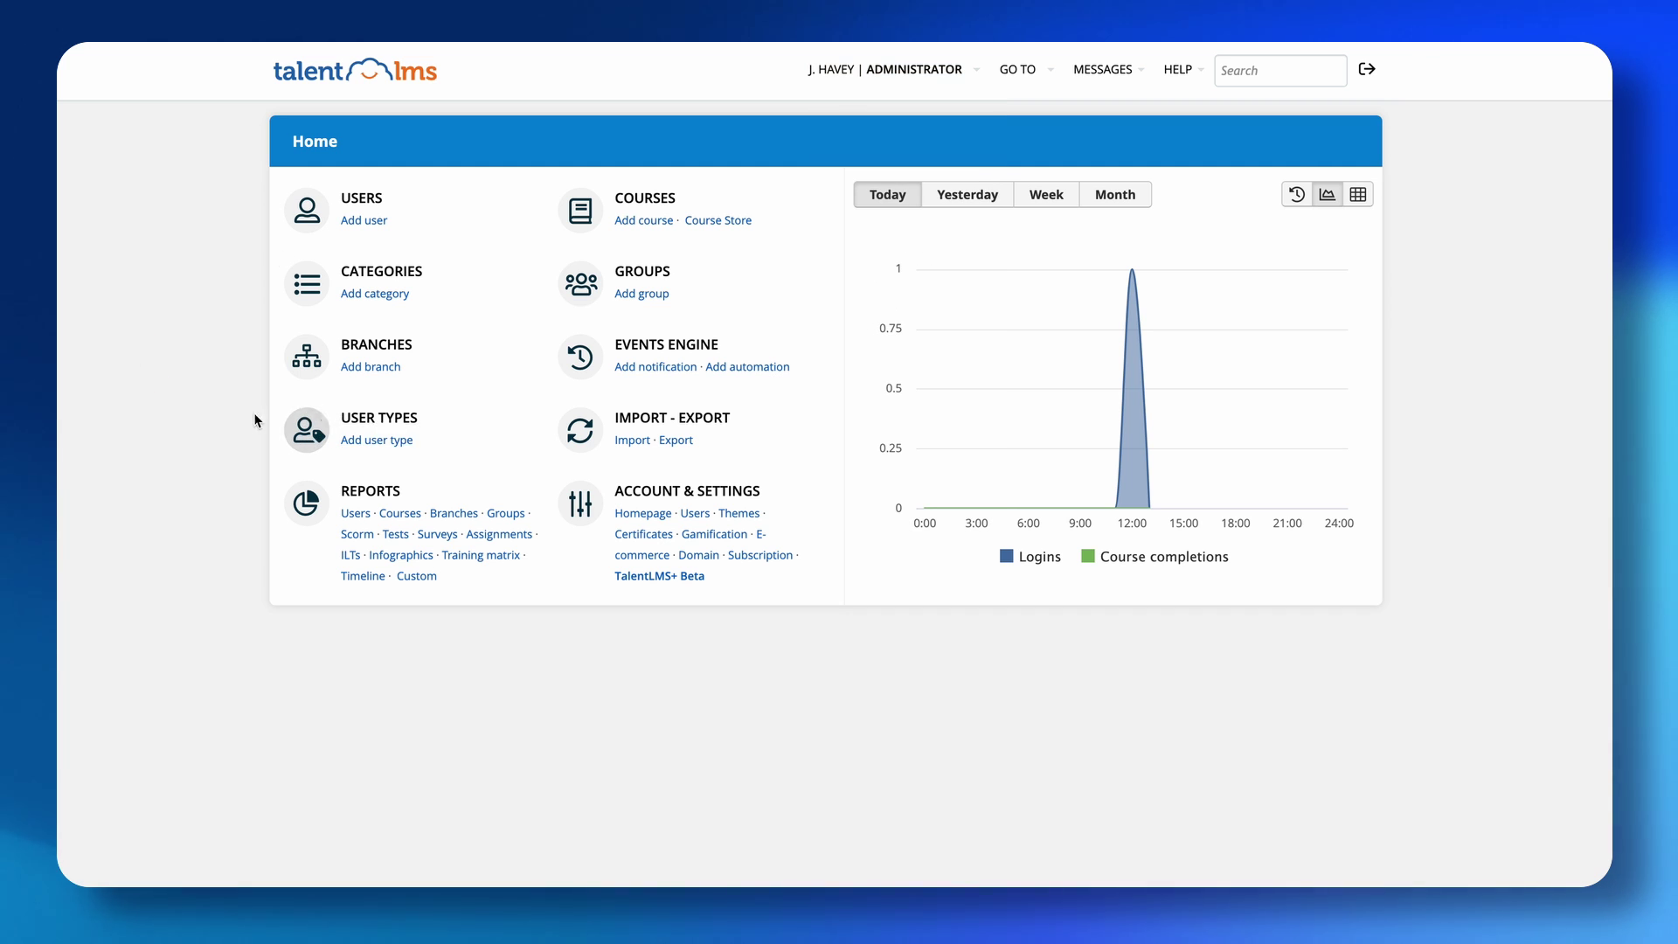
{"action": "left_click", "coordinate": [379, 420]}
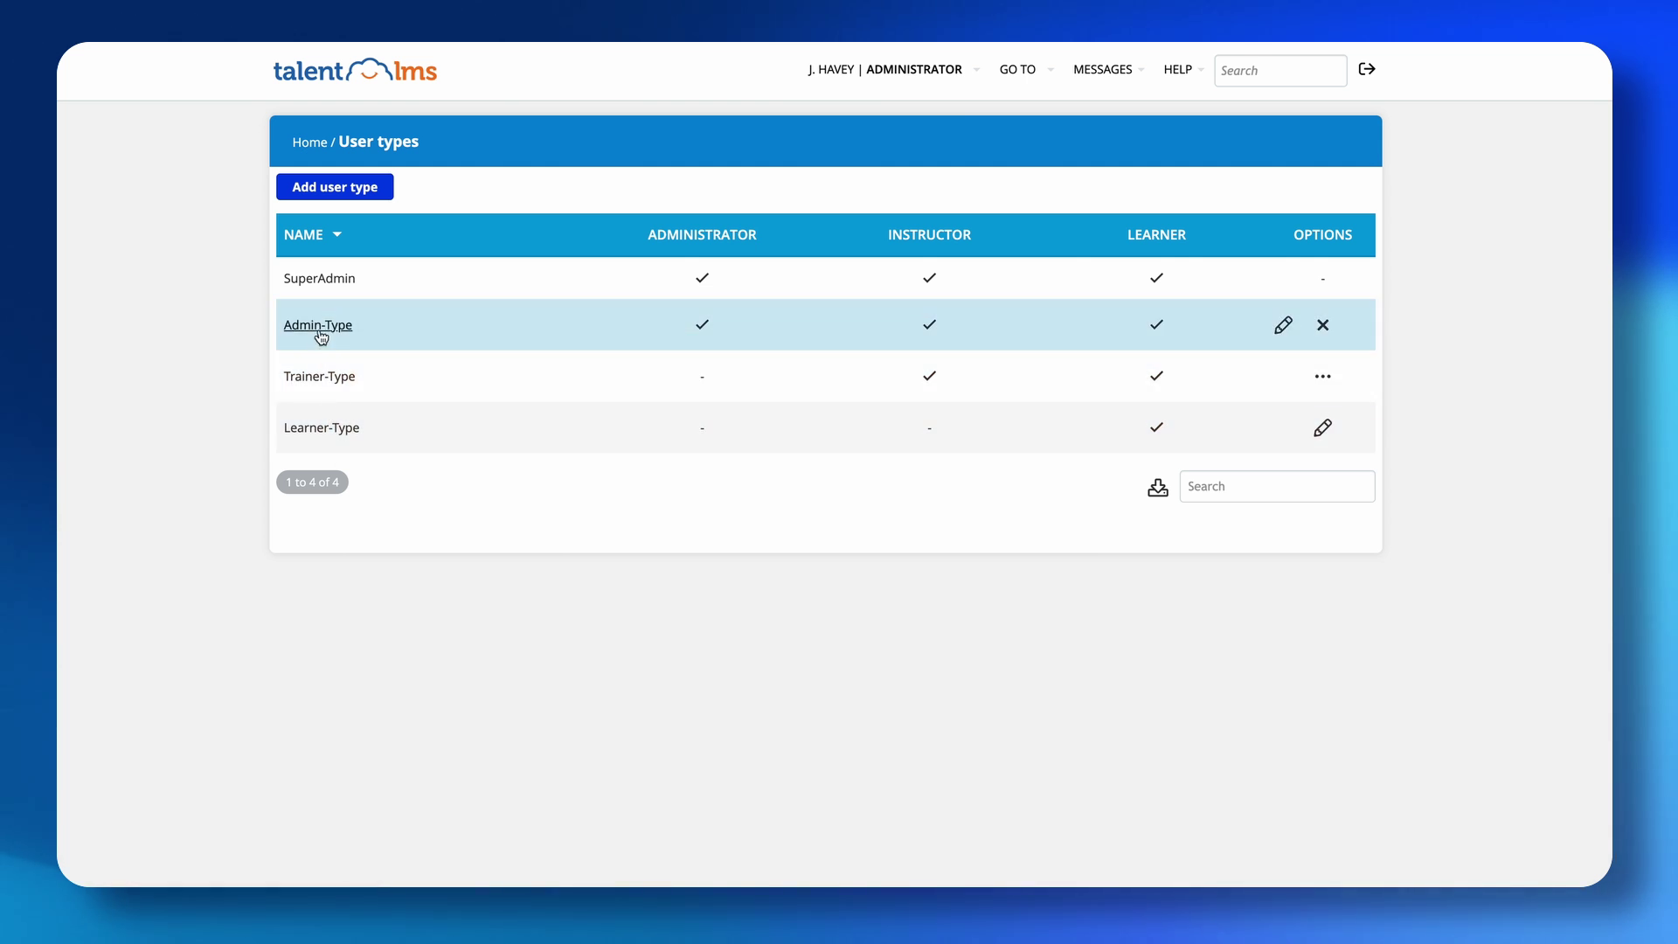
{"action": "left_click", "coordinate": [976, 77]}
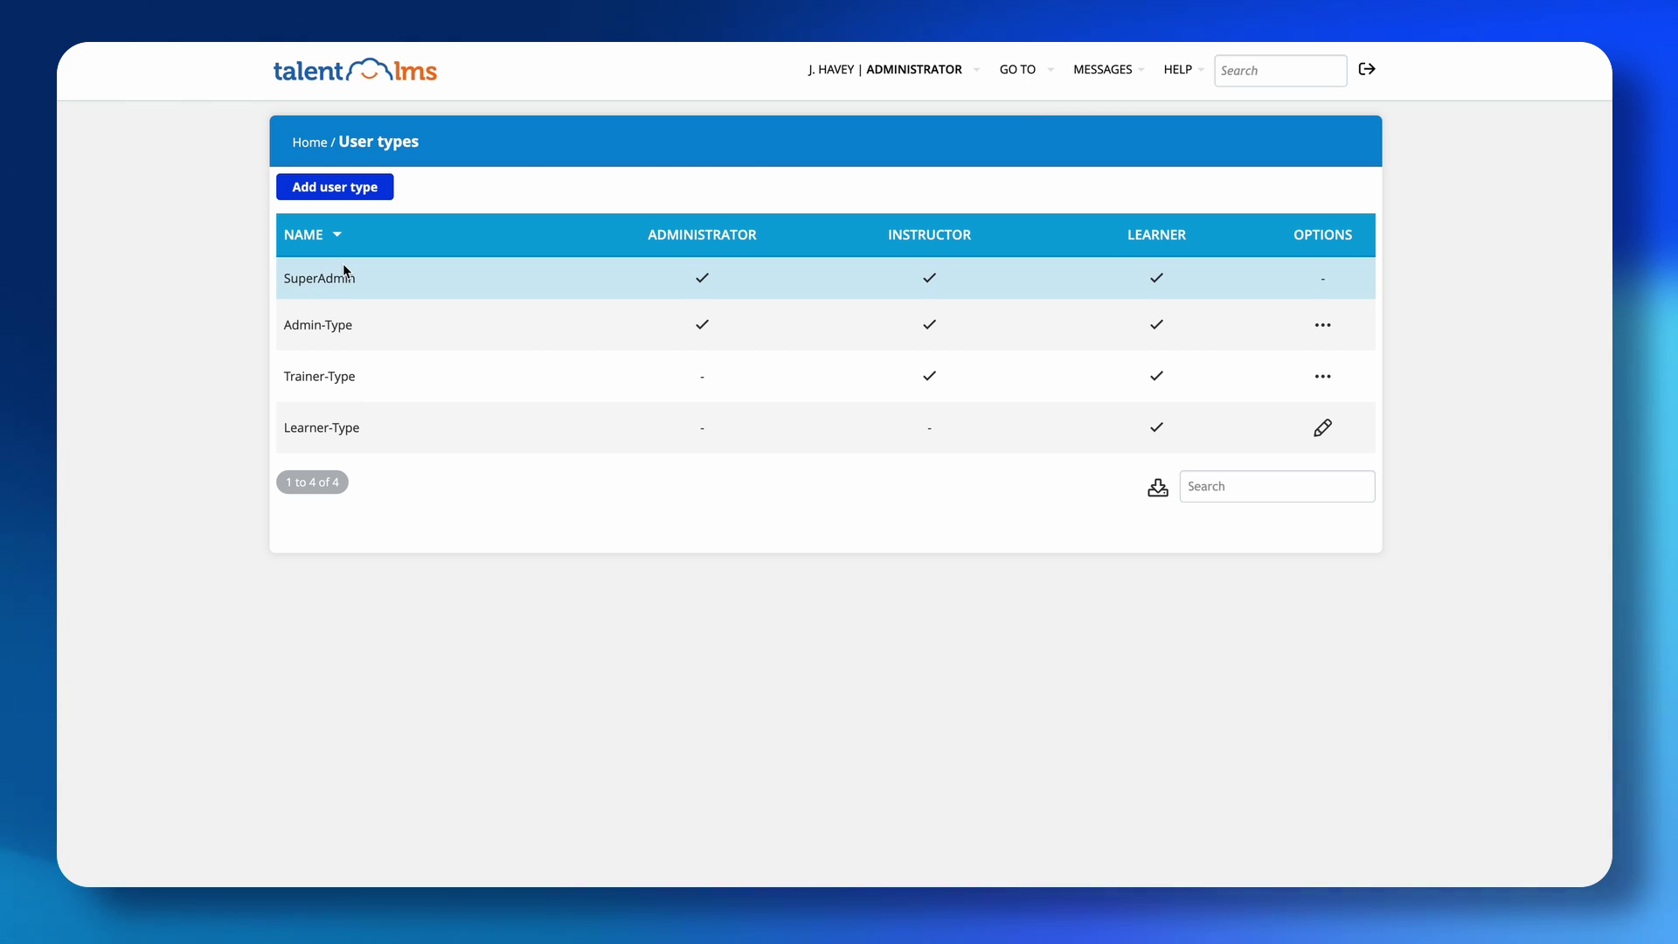
{"action": "left_click", "coordinate": [335, 188]}
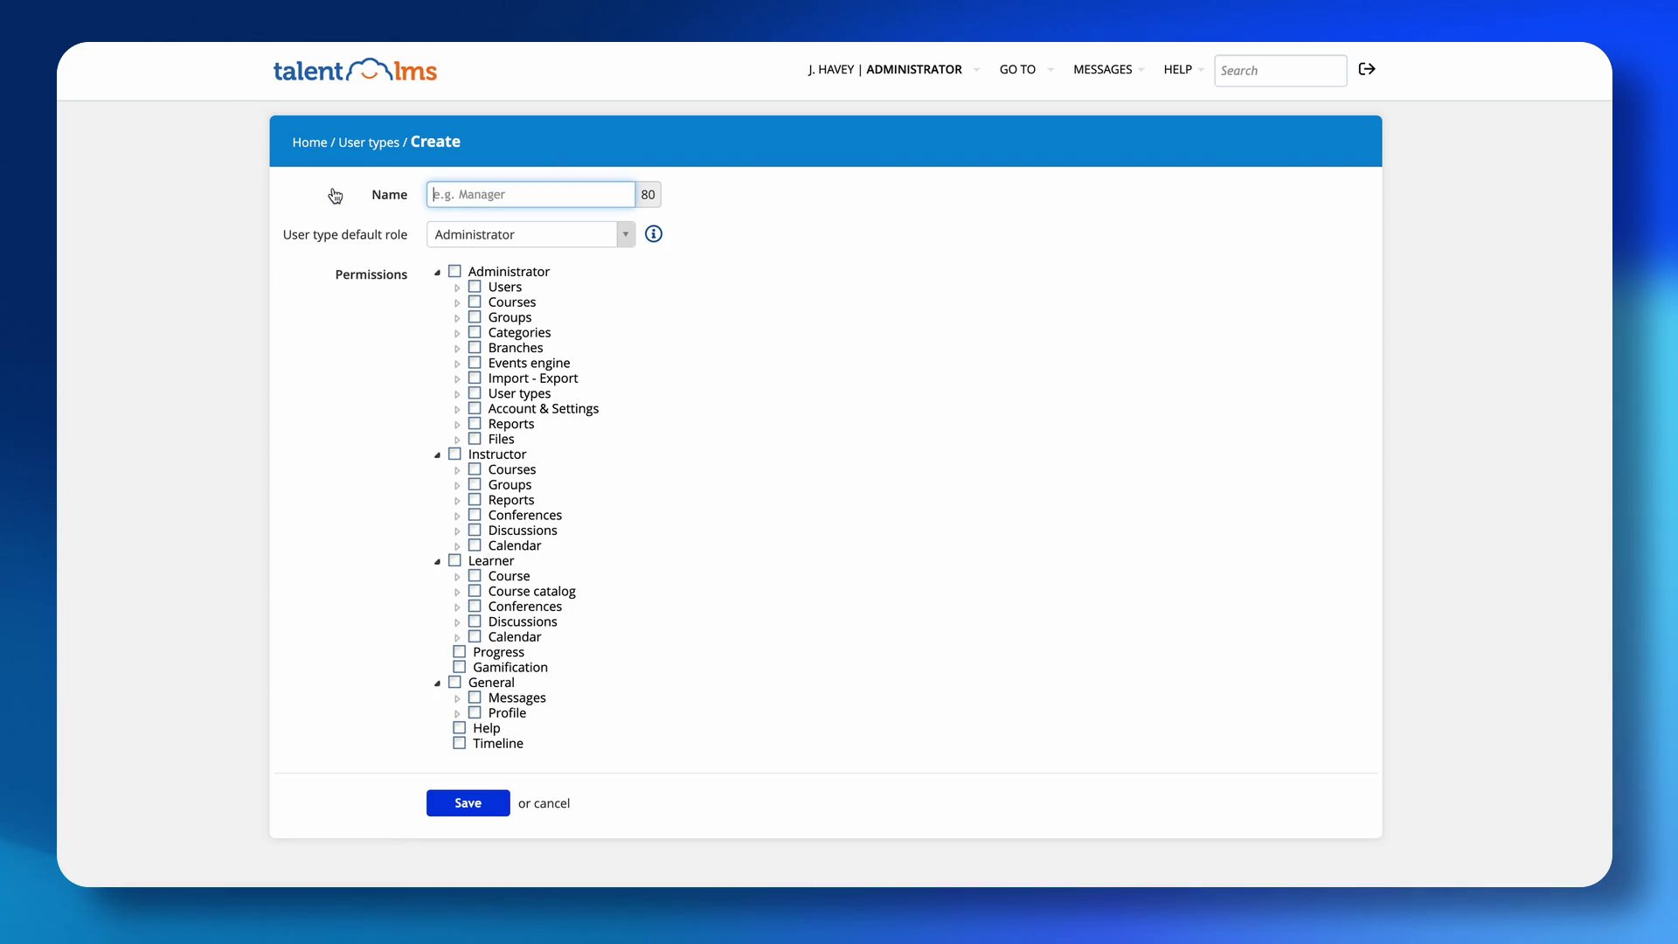
Keep Administrator as the default role and begin naming the user type 'Ad'.
{"action": "left_click", "coordinate": [625, 241]}
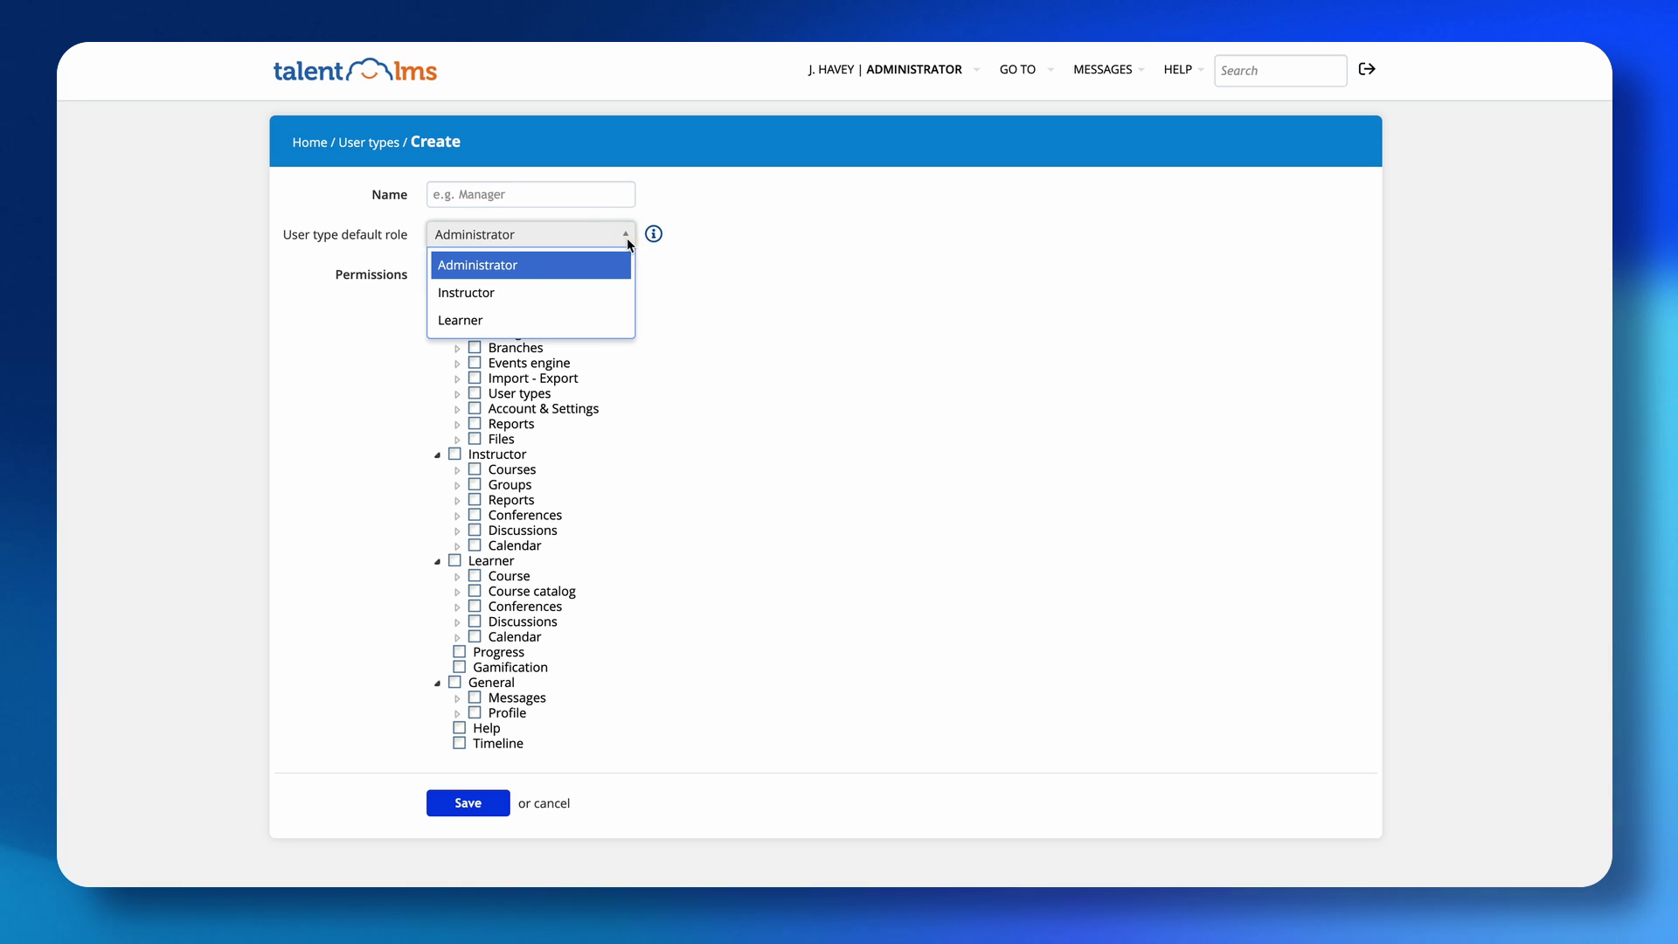
{"action": "left_click", "coordinate": [522, 266]}
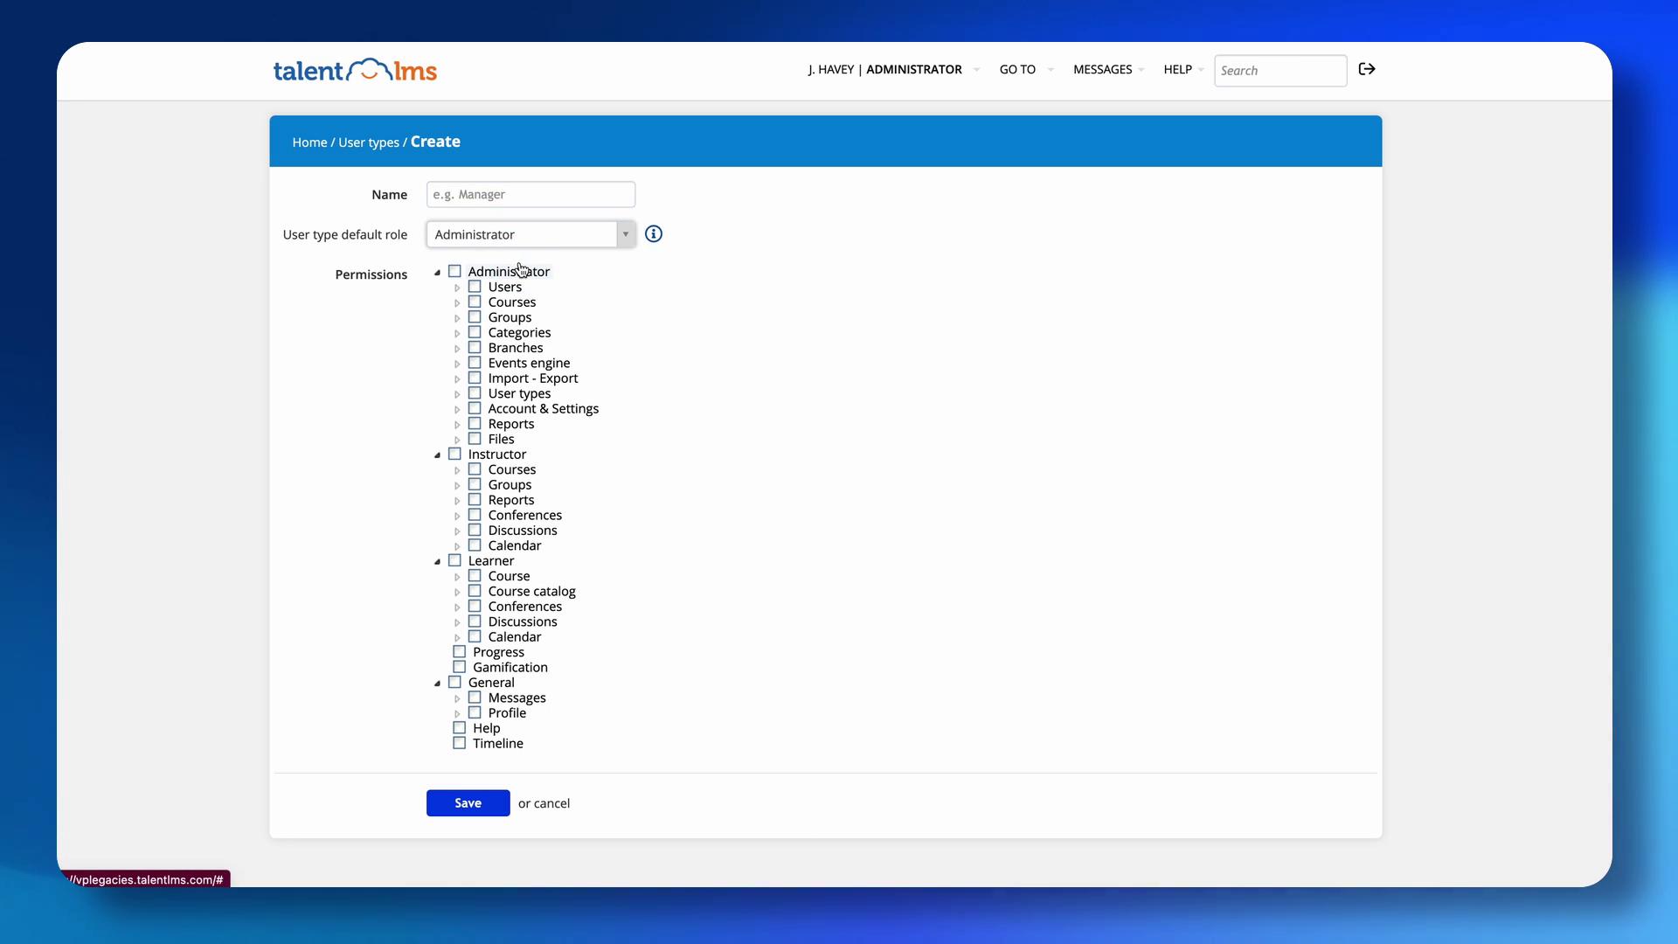
{"action": "left_click", "coordinate": [467, 194]}
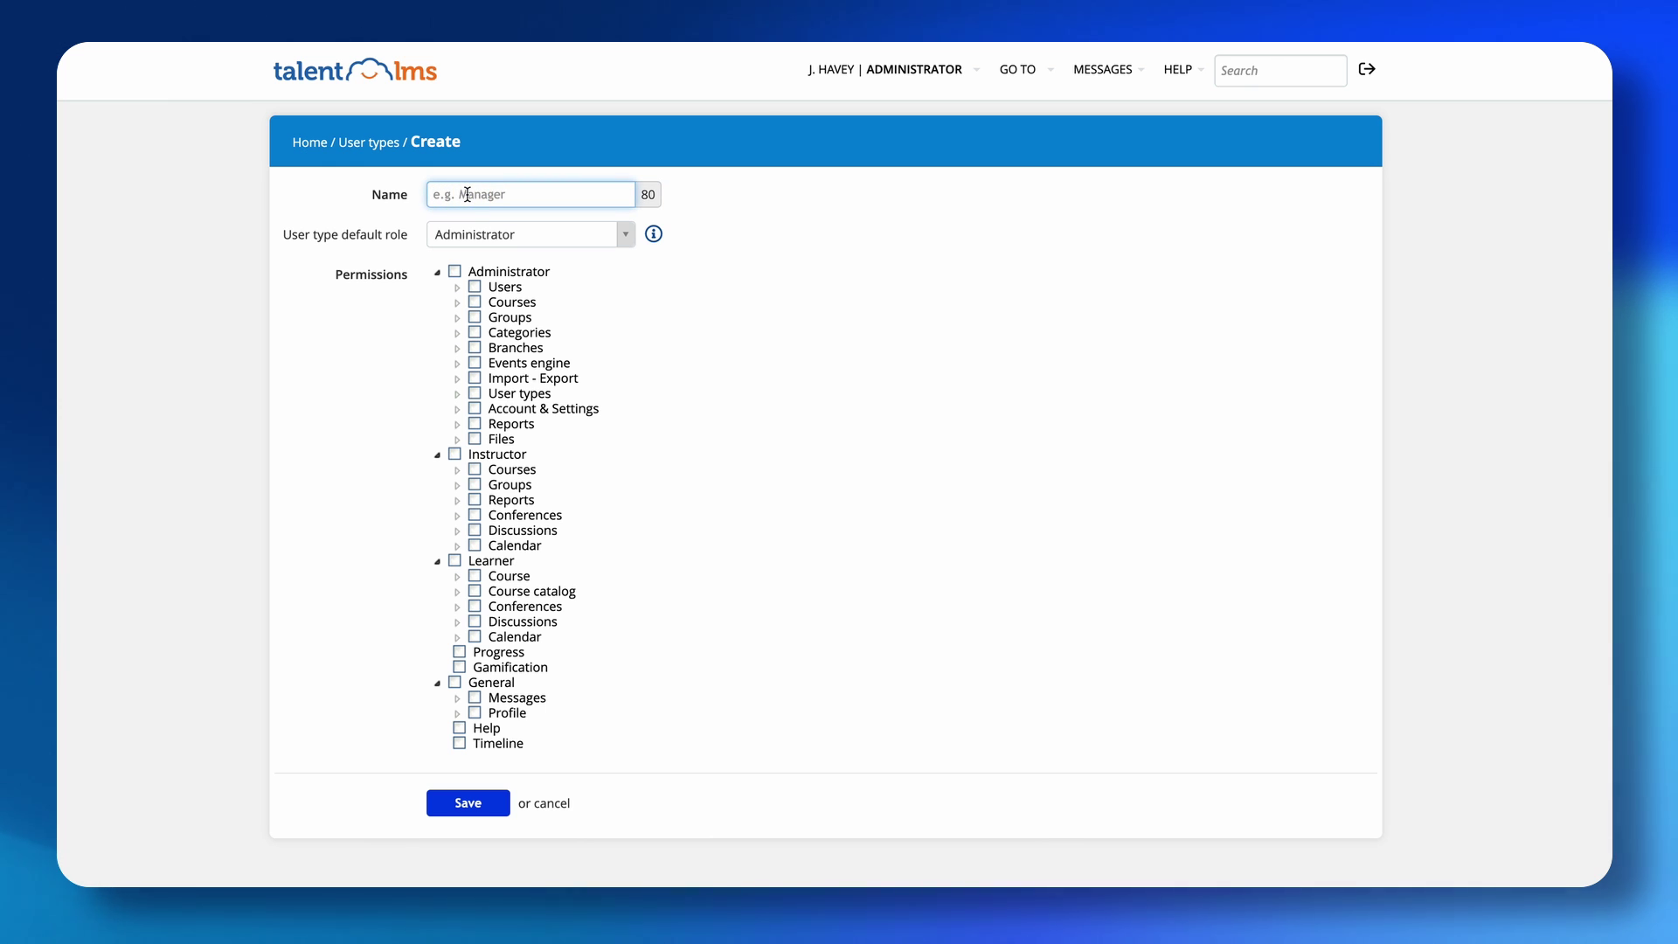
{"action": "type", "text": "Admin - Level #2"}
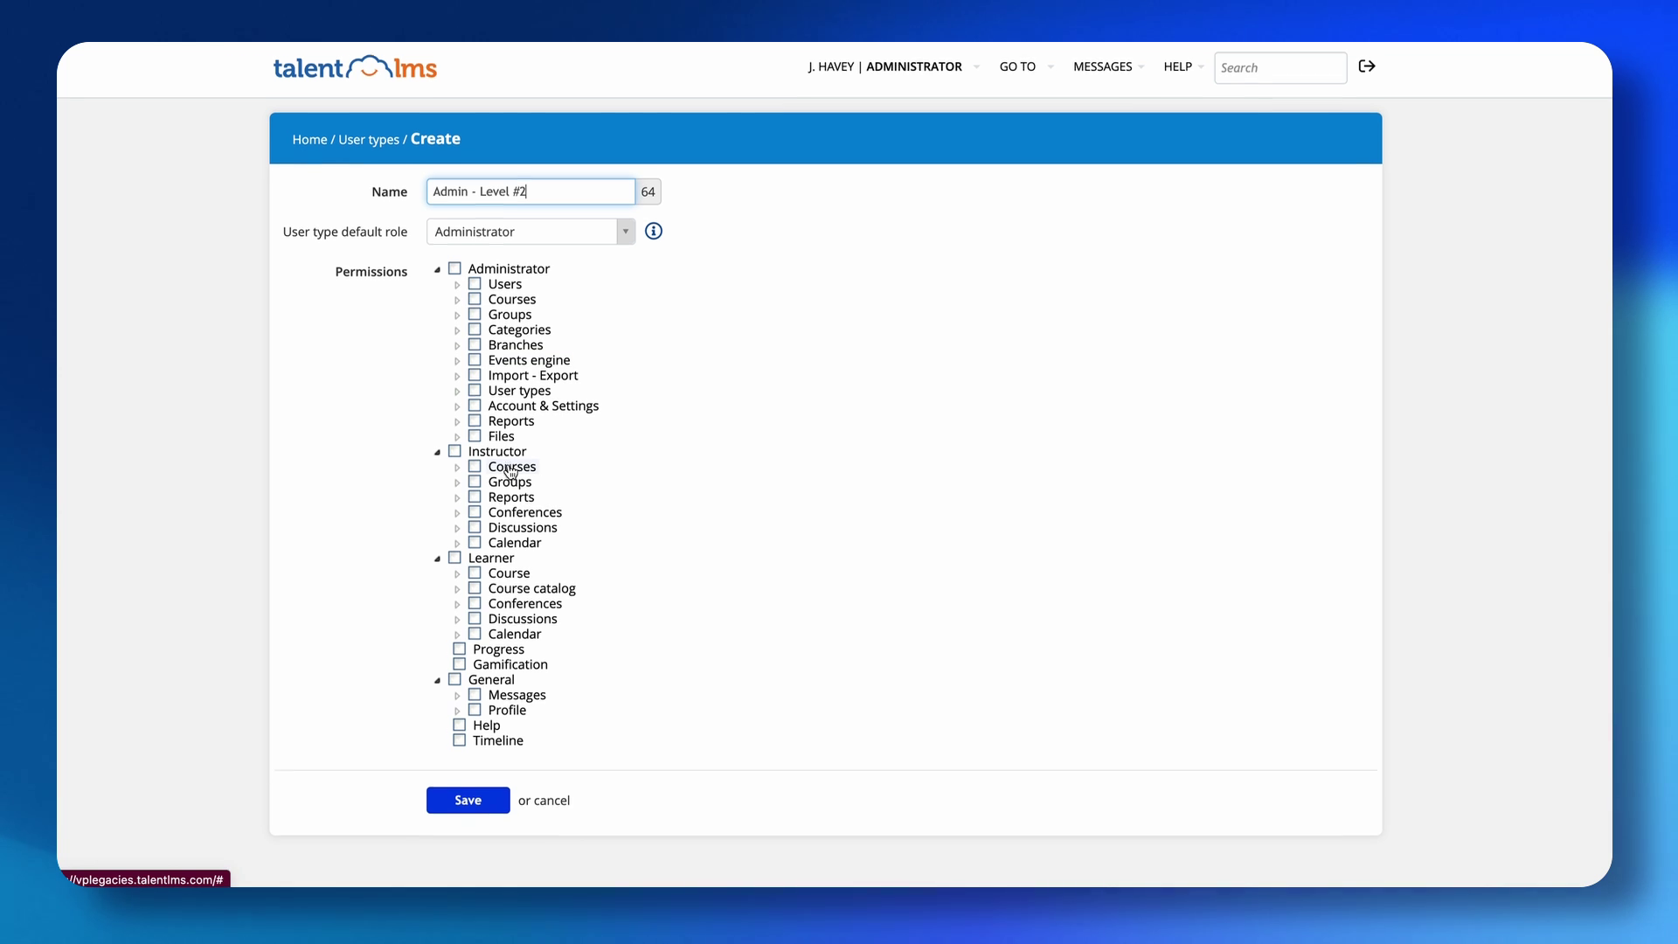
Grant all Administrator permissions except User types and Reports, plus all Instructor, Learner and General permissions.
{"action": "left_click", "coordinate": [455, 272]}
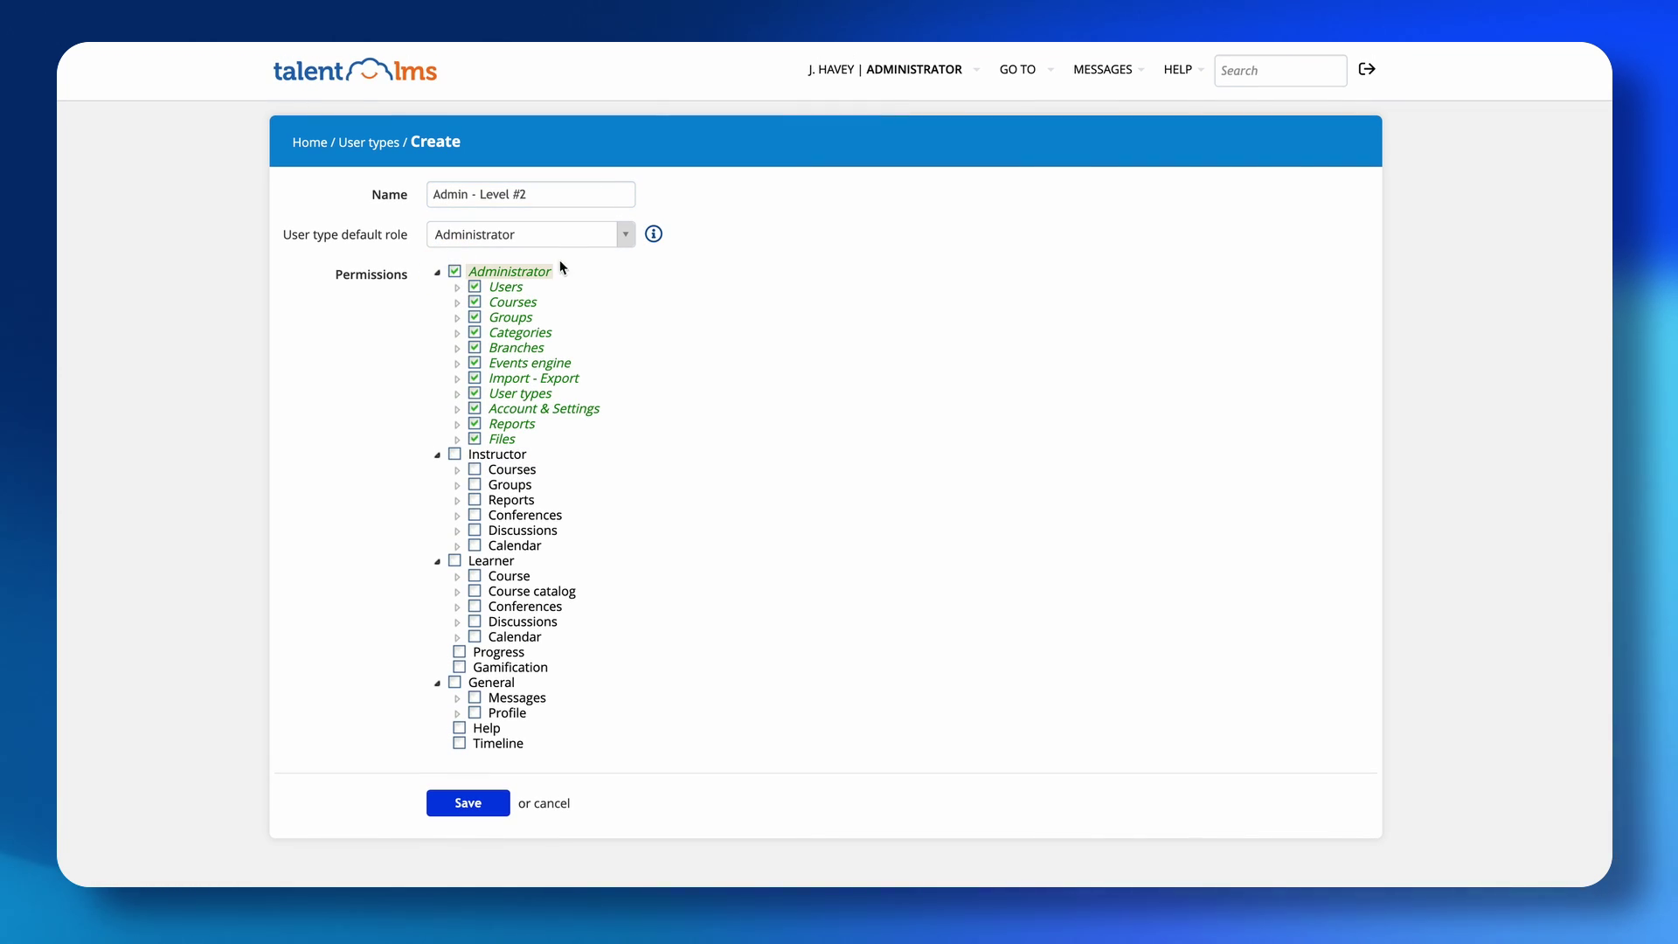
{"action": "left_click", "coordinate": [477, 393]}
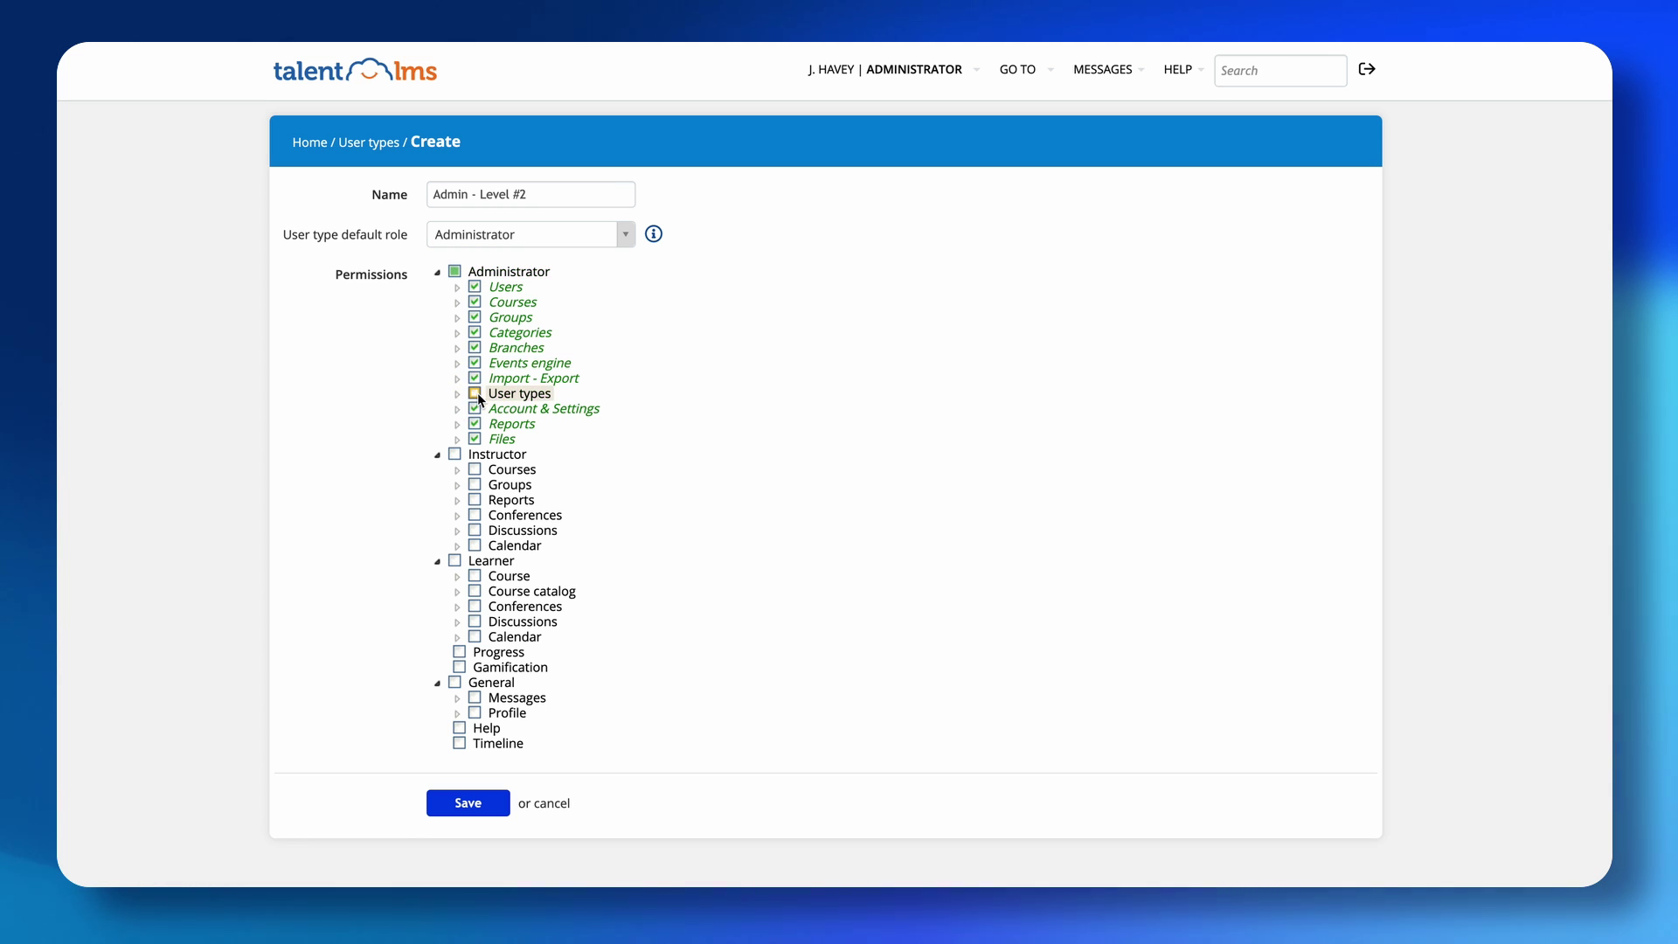
{"action": "left_click", "coordinate": [457, 394]}
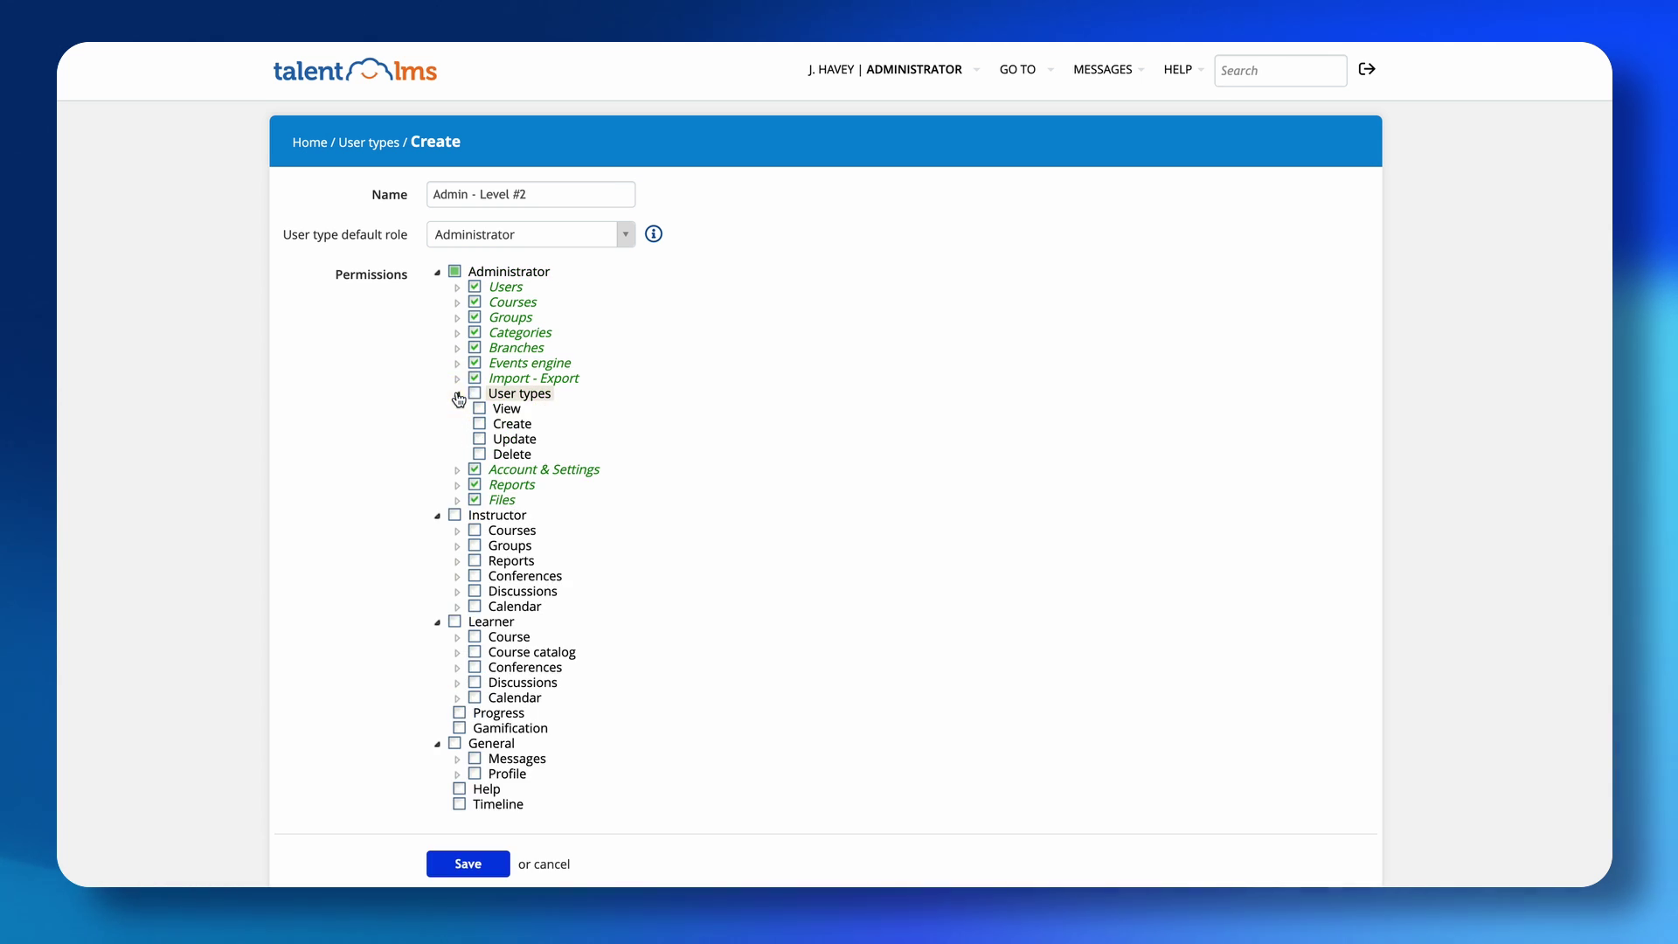
{"action": "left_click", "coordinate": [457, 395]}
{"action": "left_click", "coordinate": [475, 424]}
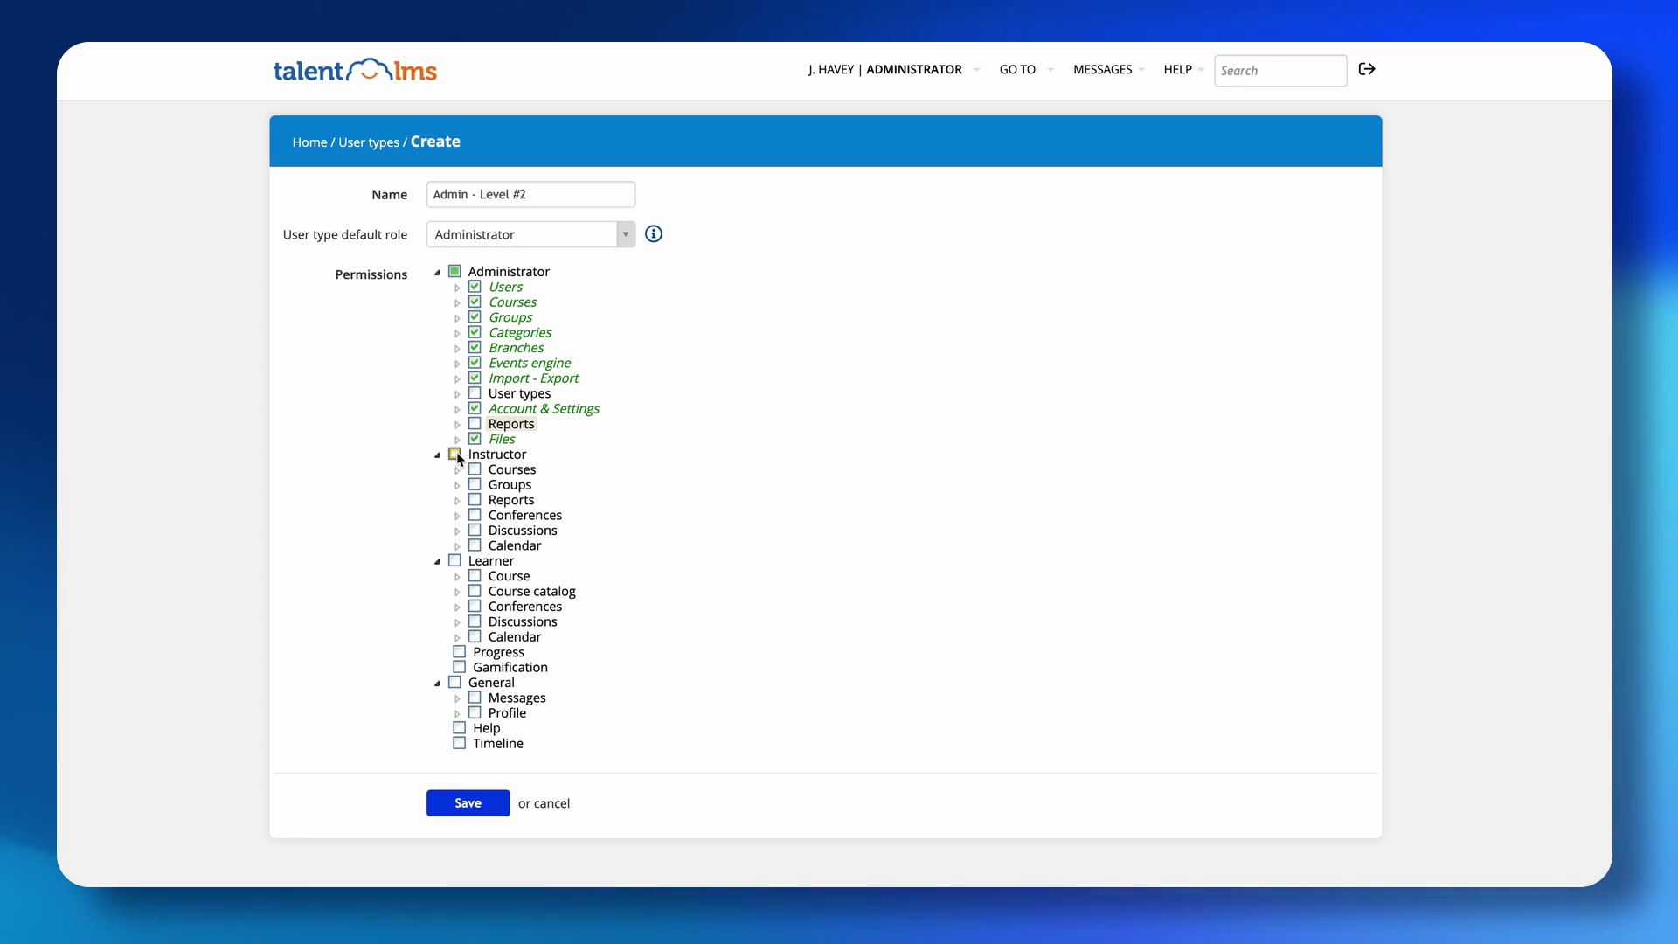
{"action": "left_click", "coordinate": [456, 454]}
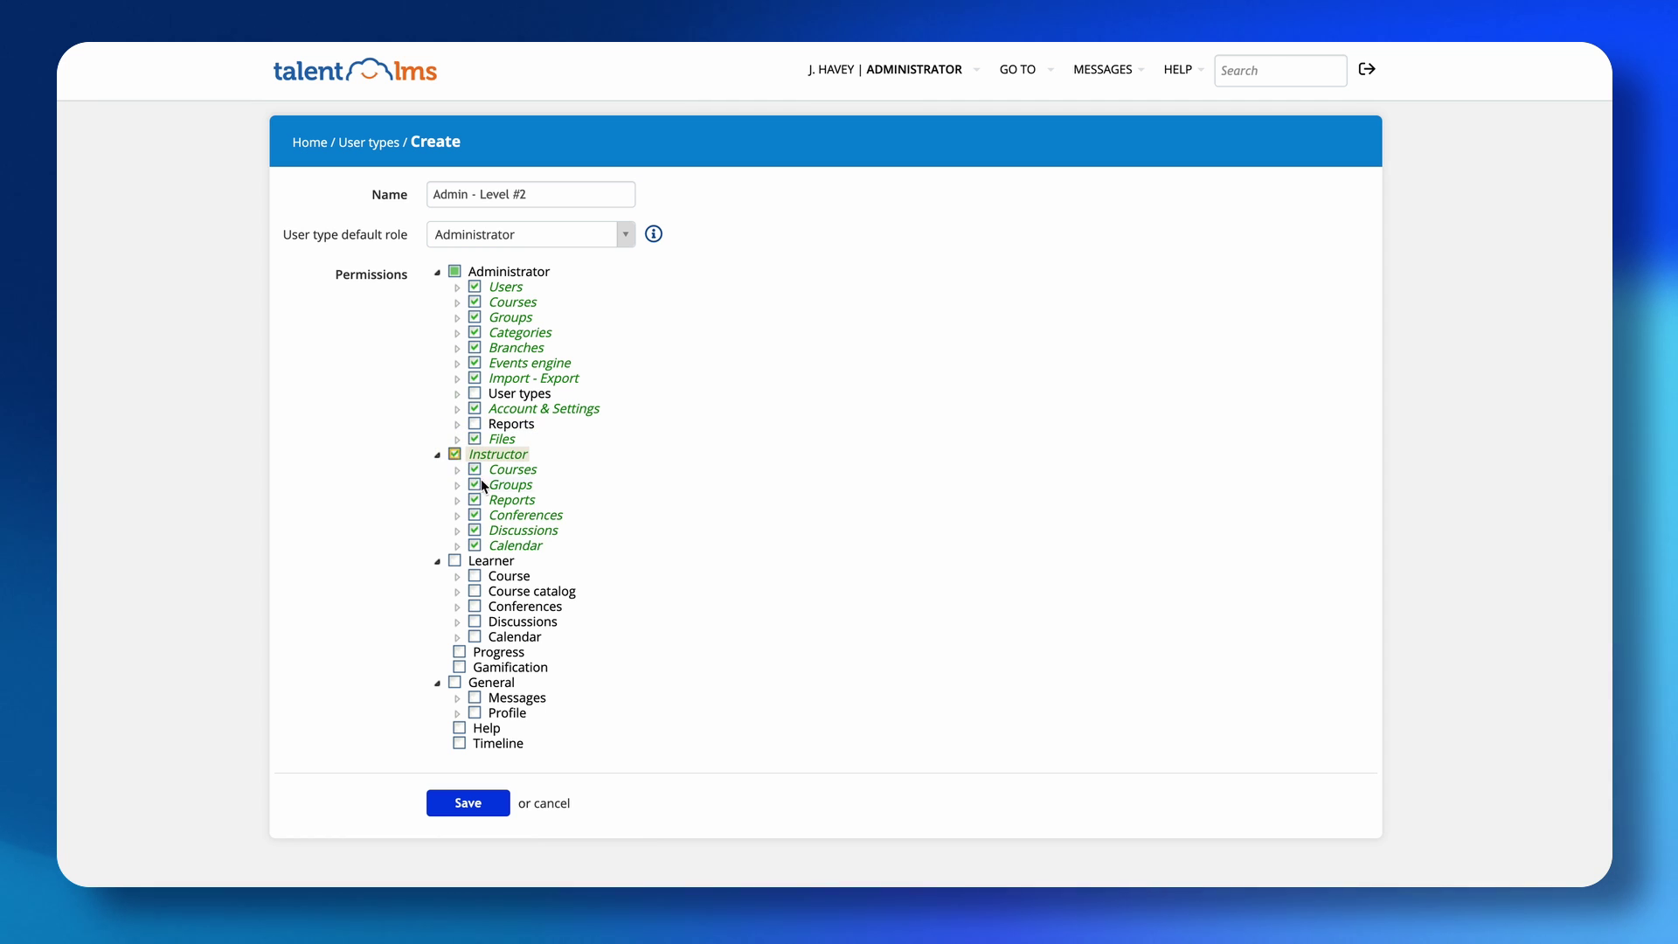
{"action": "left_click", "coordinate": [455, 564]}
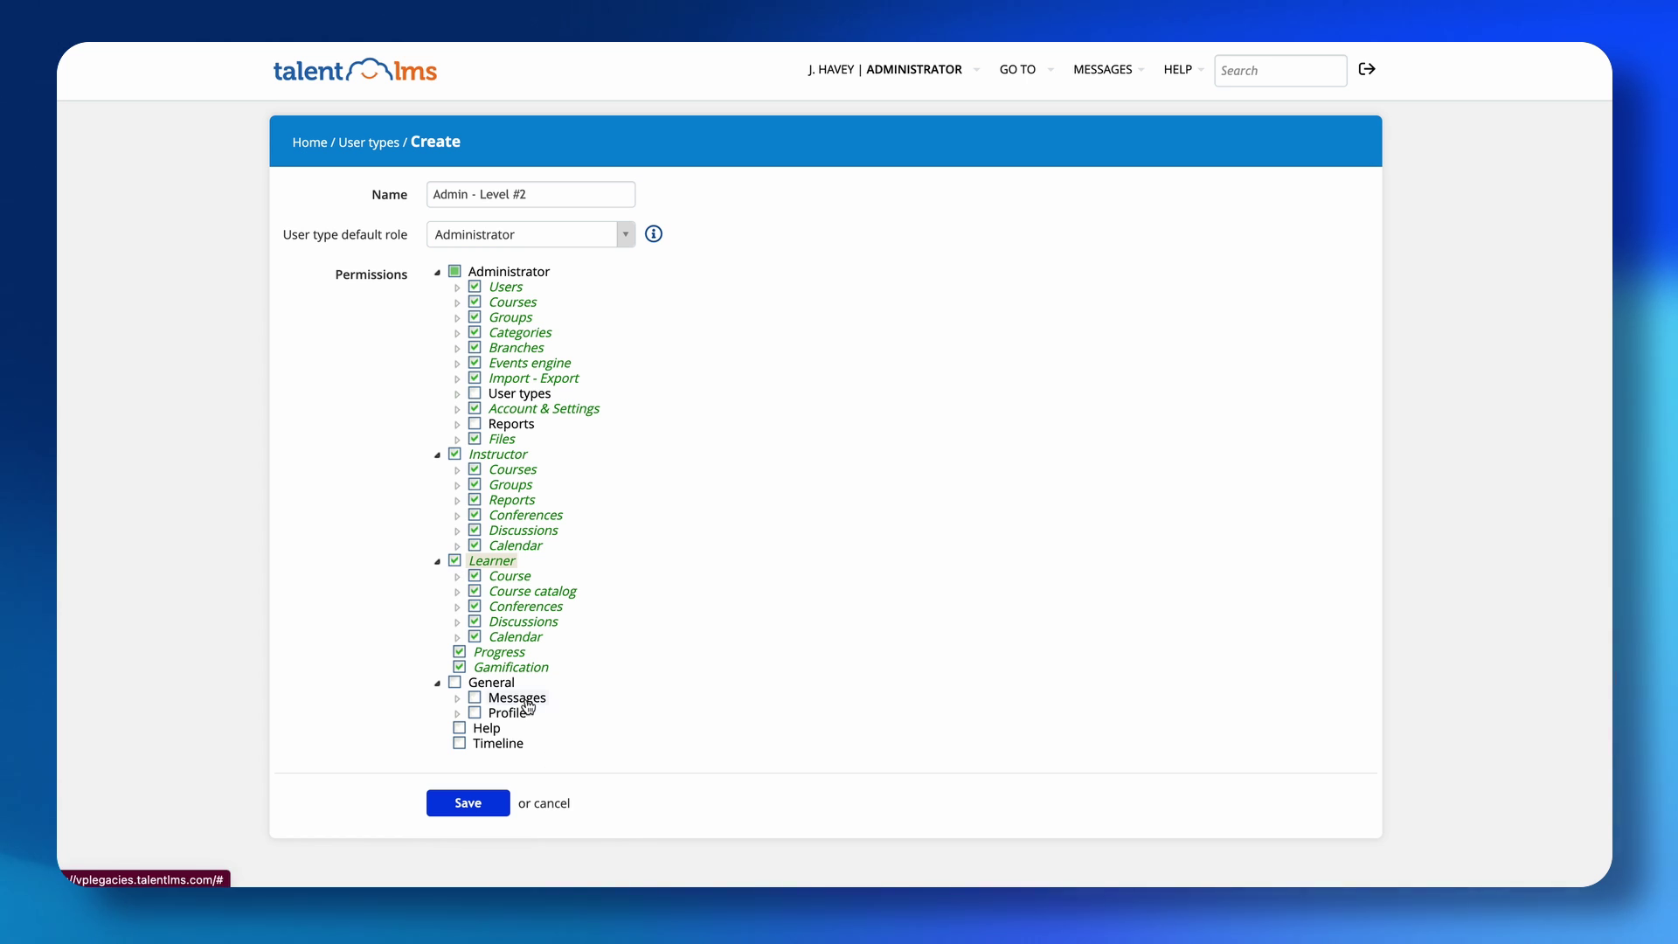
{"action": "left_click", "coordinate": [454, 683]}
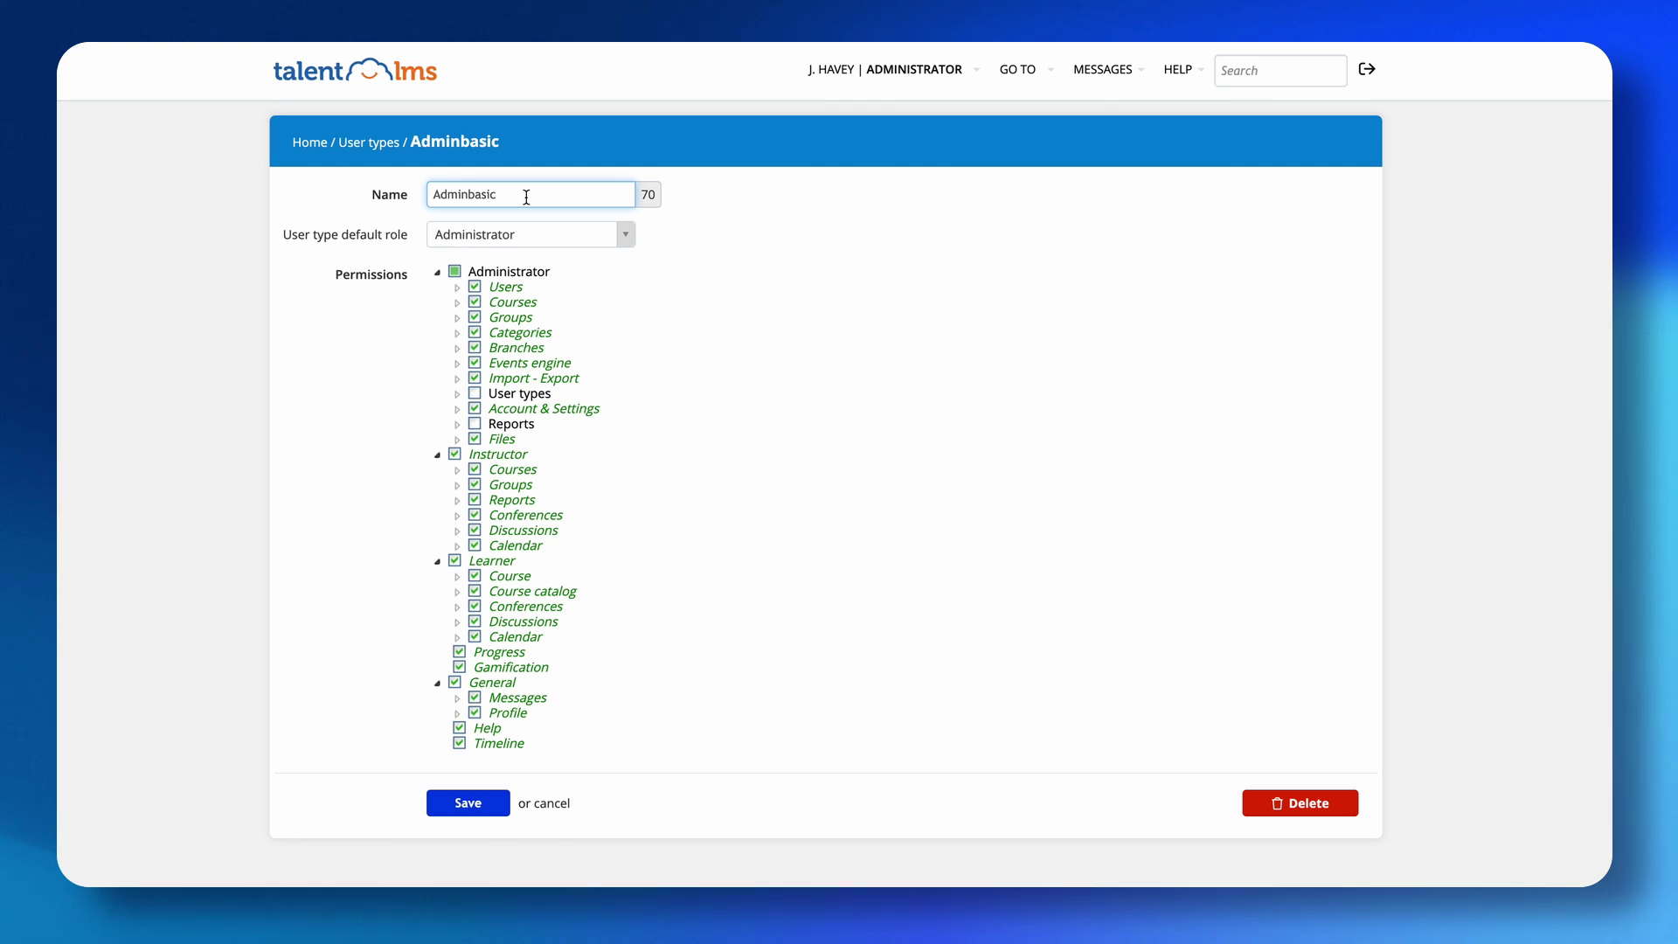
Insert a hyphen to rename the user type 'Admin-basic' and save it.
{"action": "left_click", "coordinate": [469, 194]}
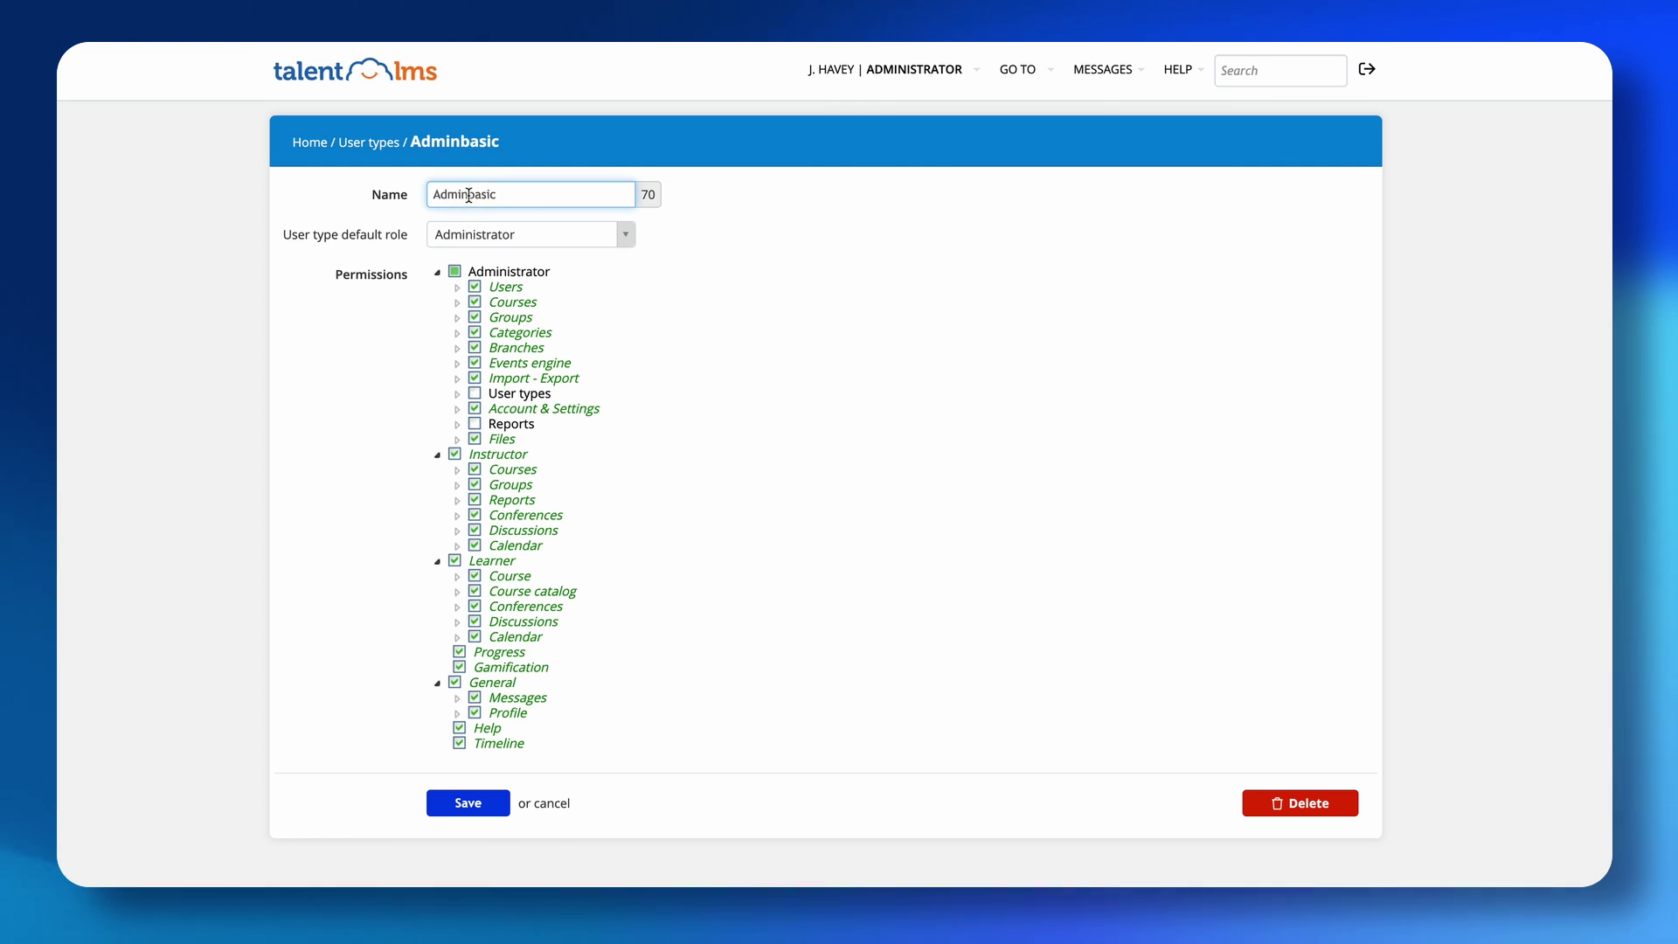
{"action": "type", "text": "-"}
{"action": "left_click", "coordinate": [467, 803]}
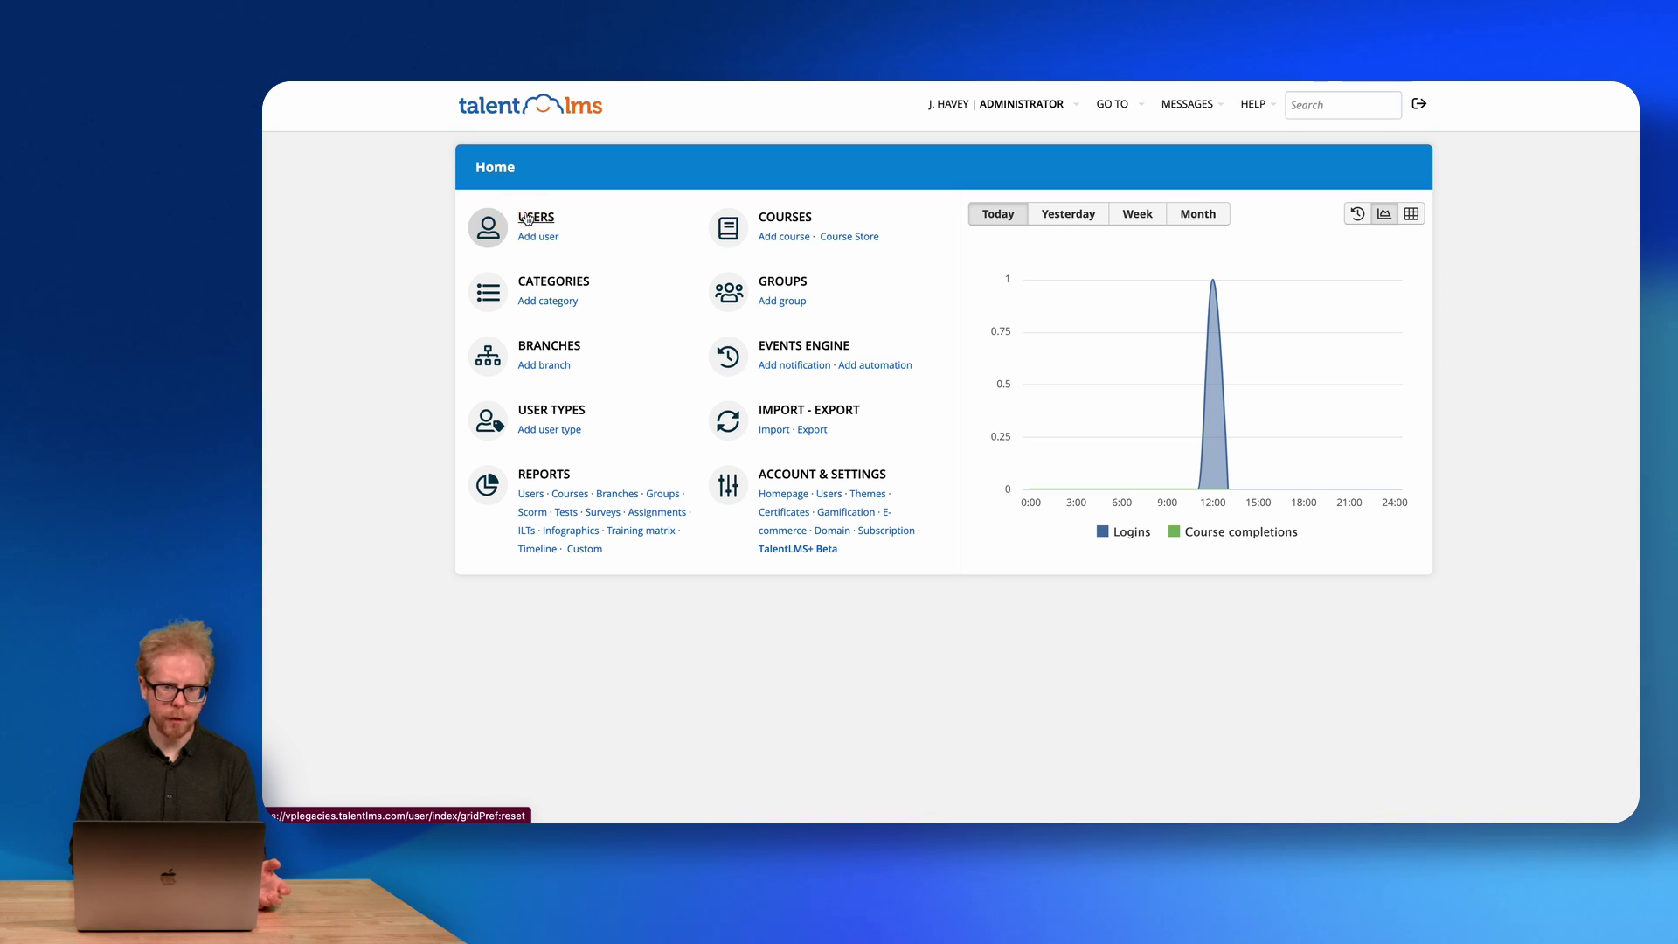
From Users, go to Import user(s), download the sample Excel file and open it.
{"action": "left_click", "coordinate": [526, 218]}
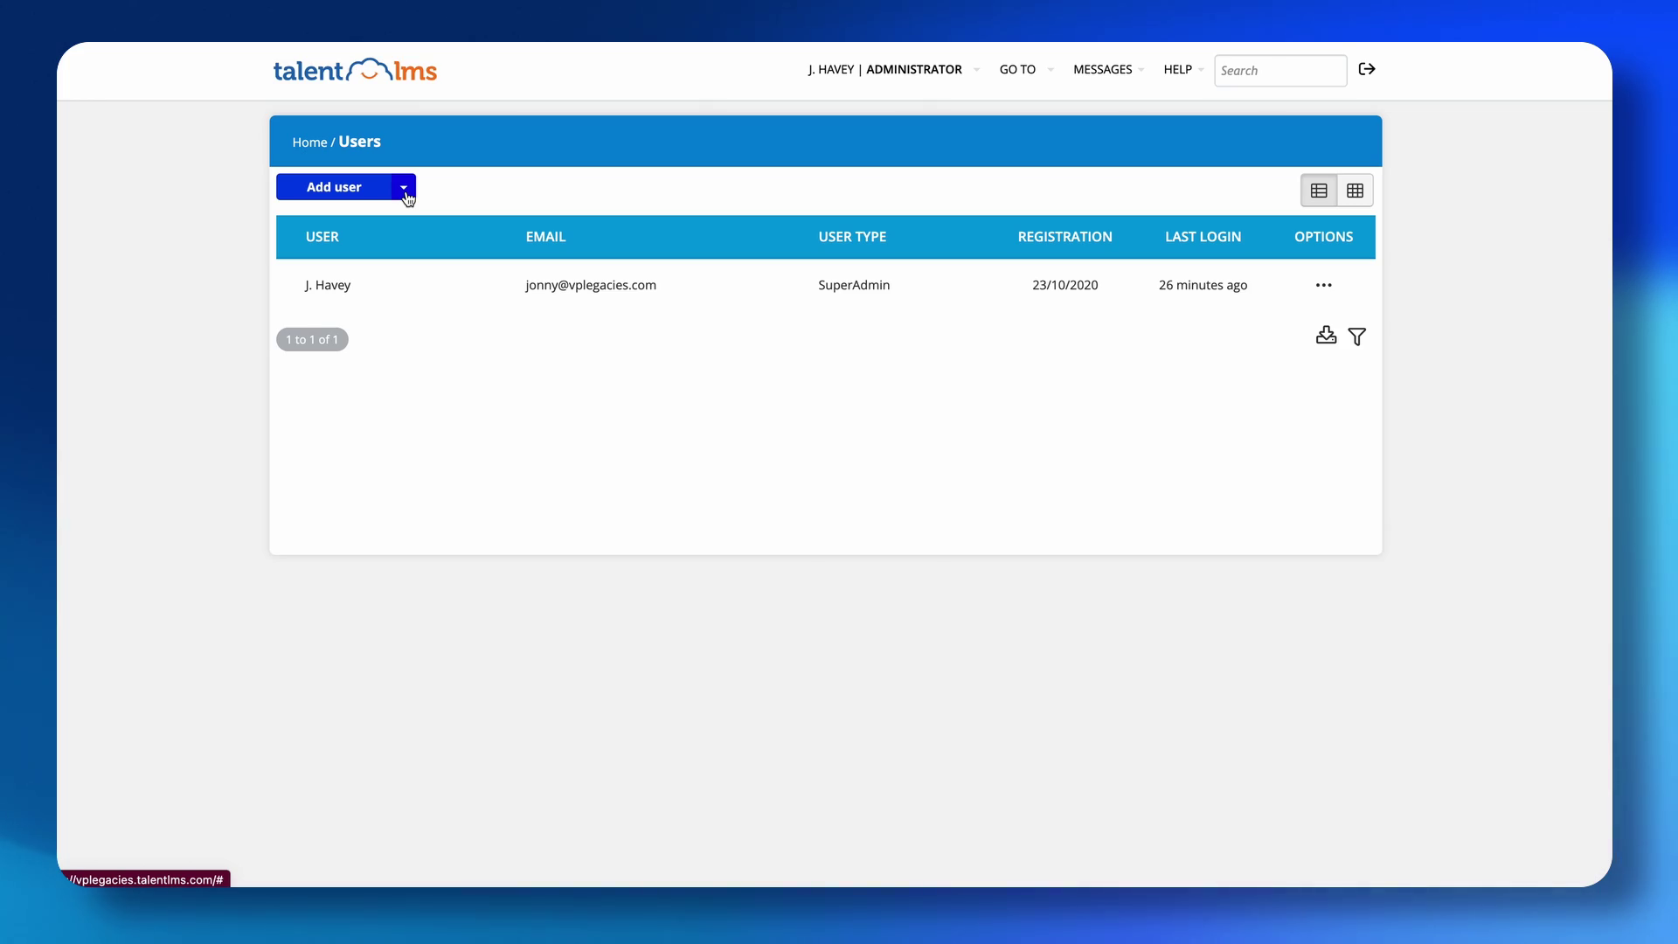
{"action": "left_click", "coordinate": [405, 189]}
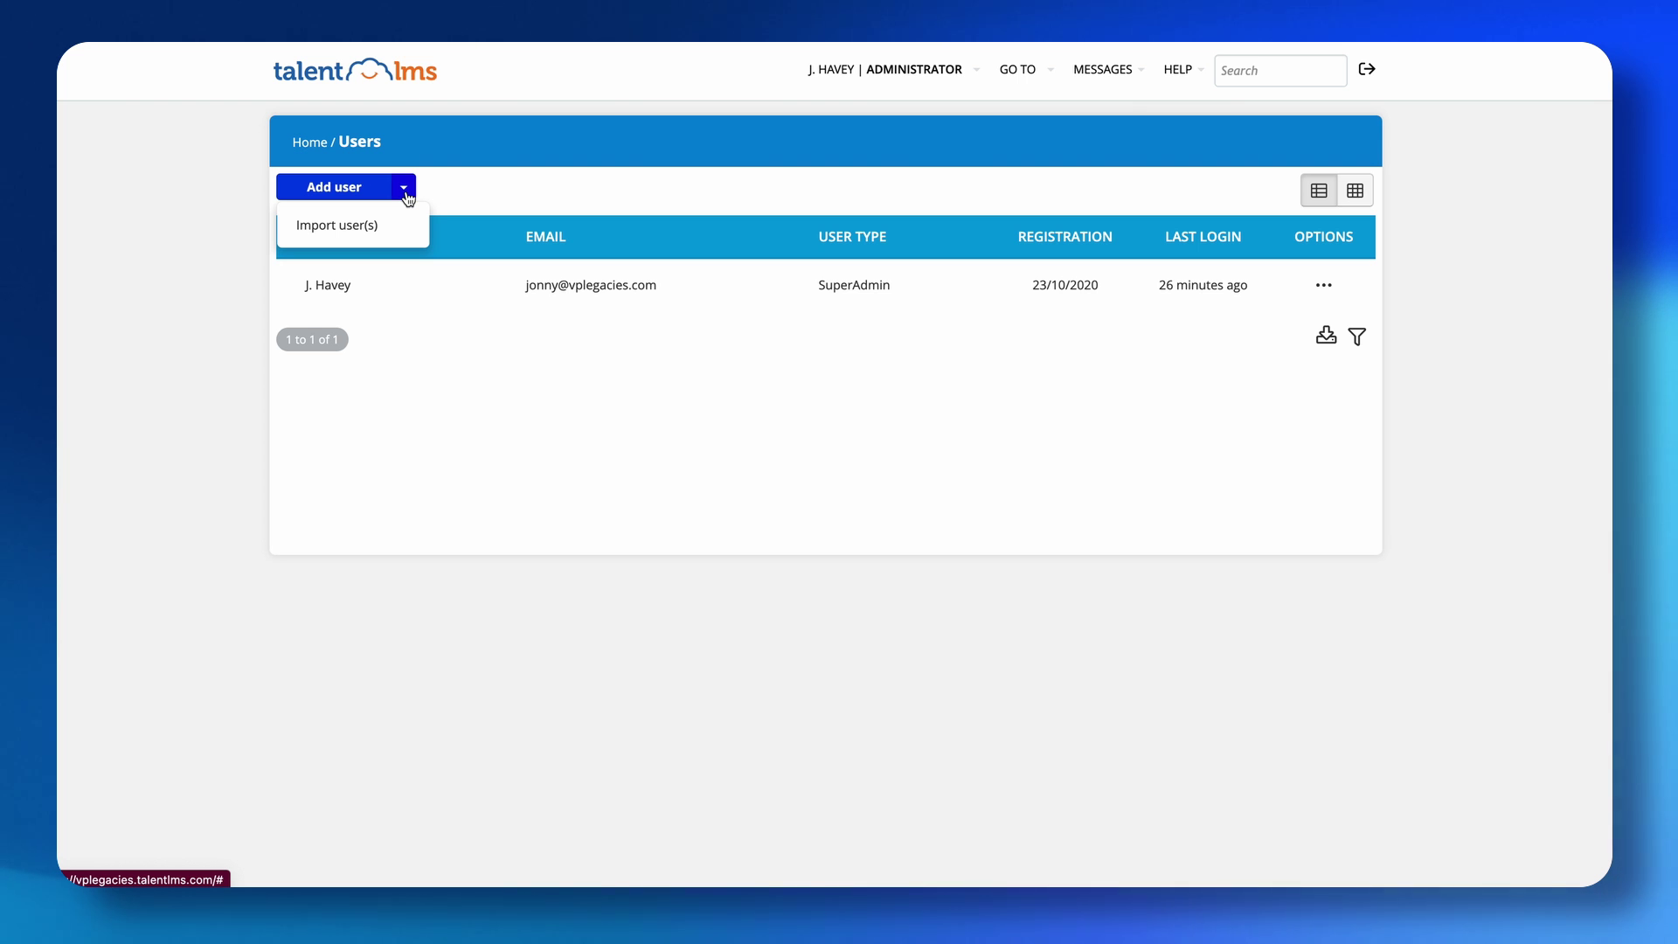
{"action": "left_click", "coordinate": [376, 225]}
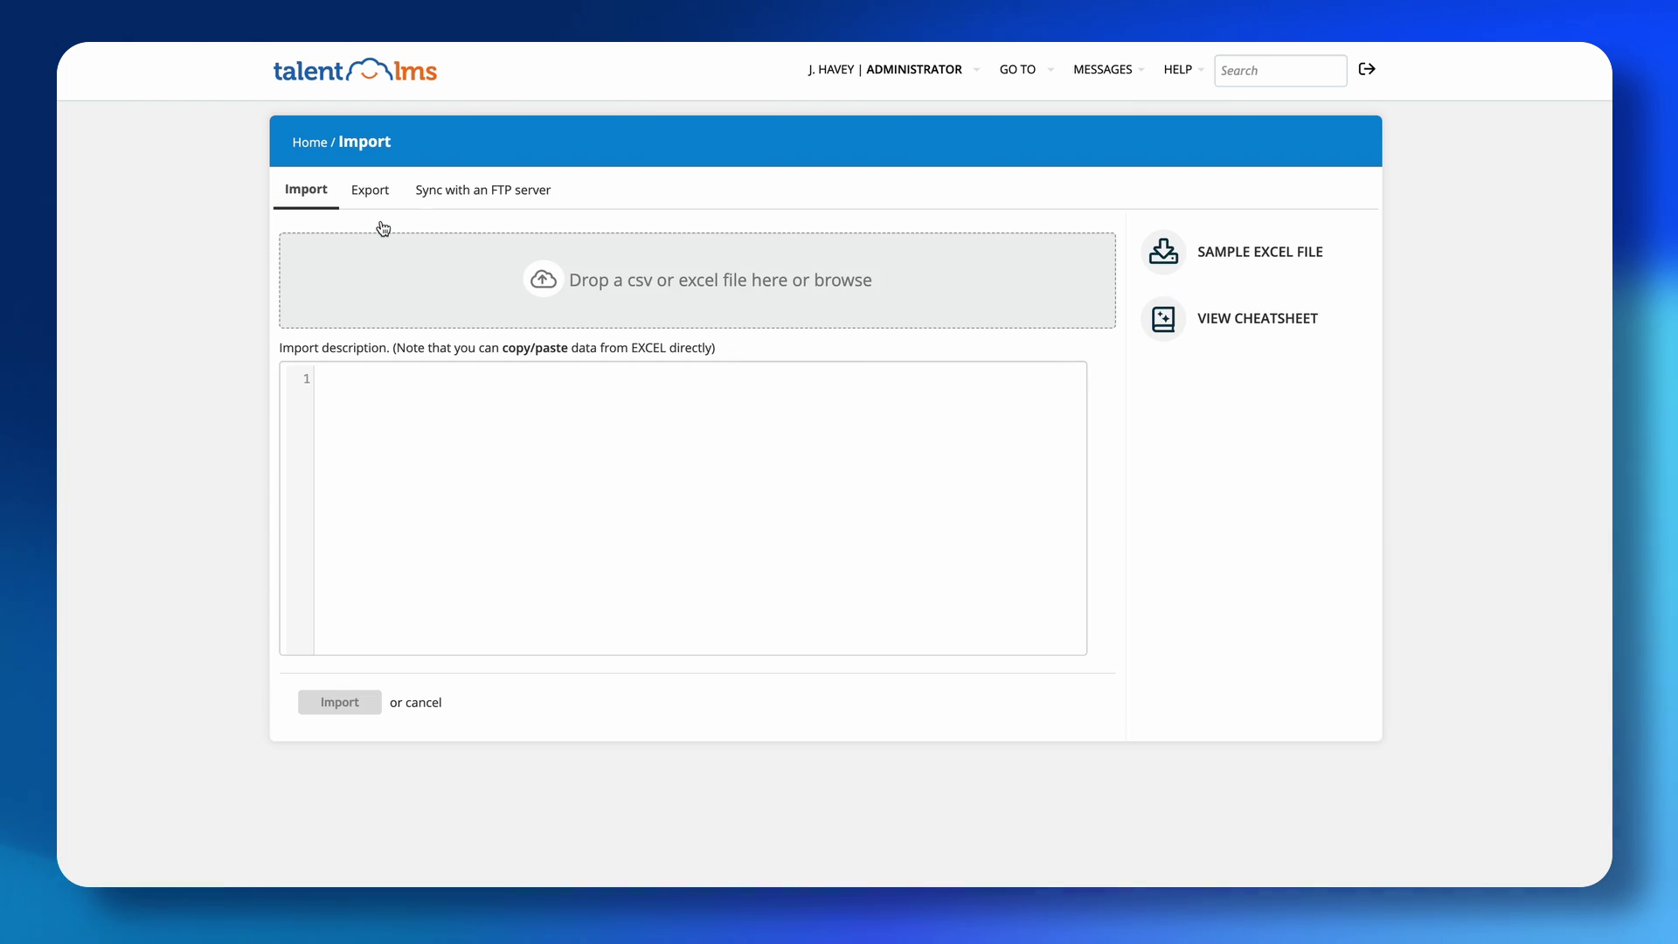
{"action": "mouse_move", "coordinate": [633, 299]}
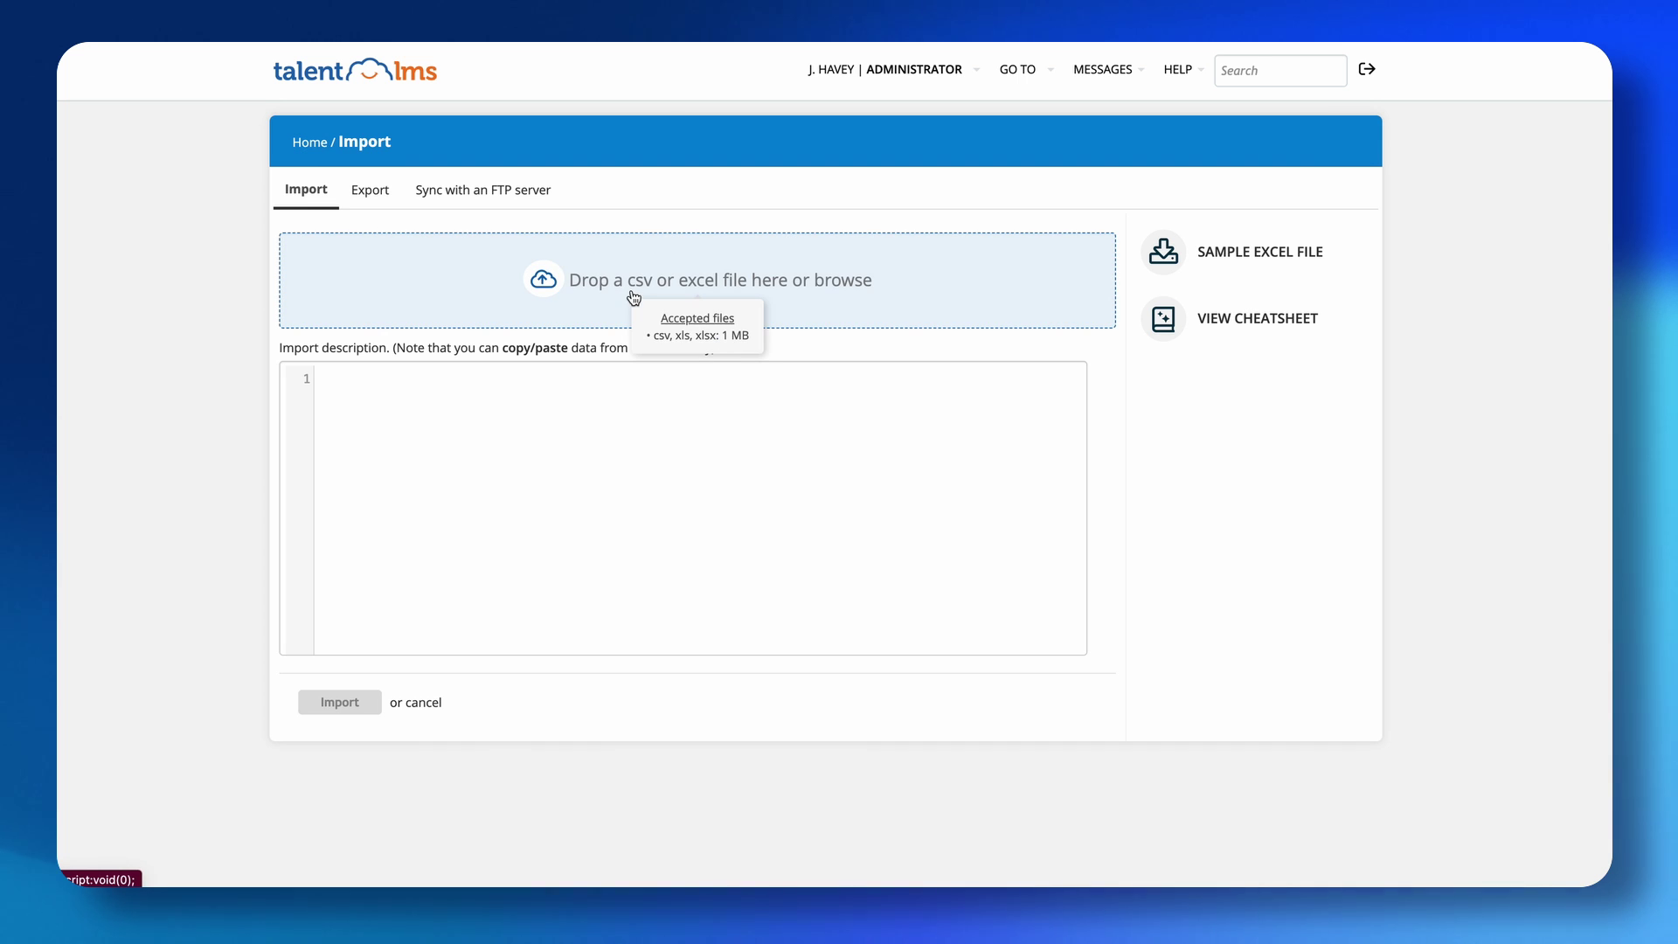
{"action": "left_click", "coordinate": [1168, 254]}
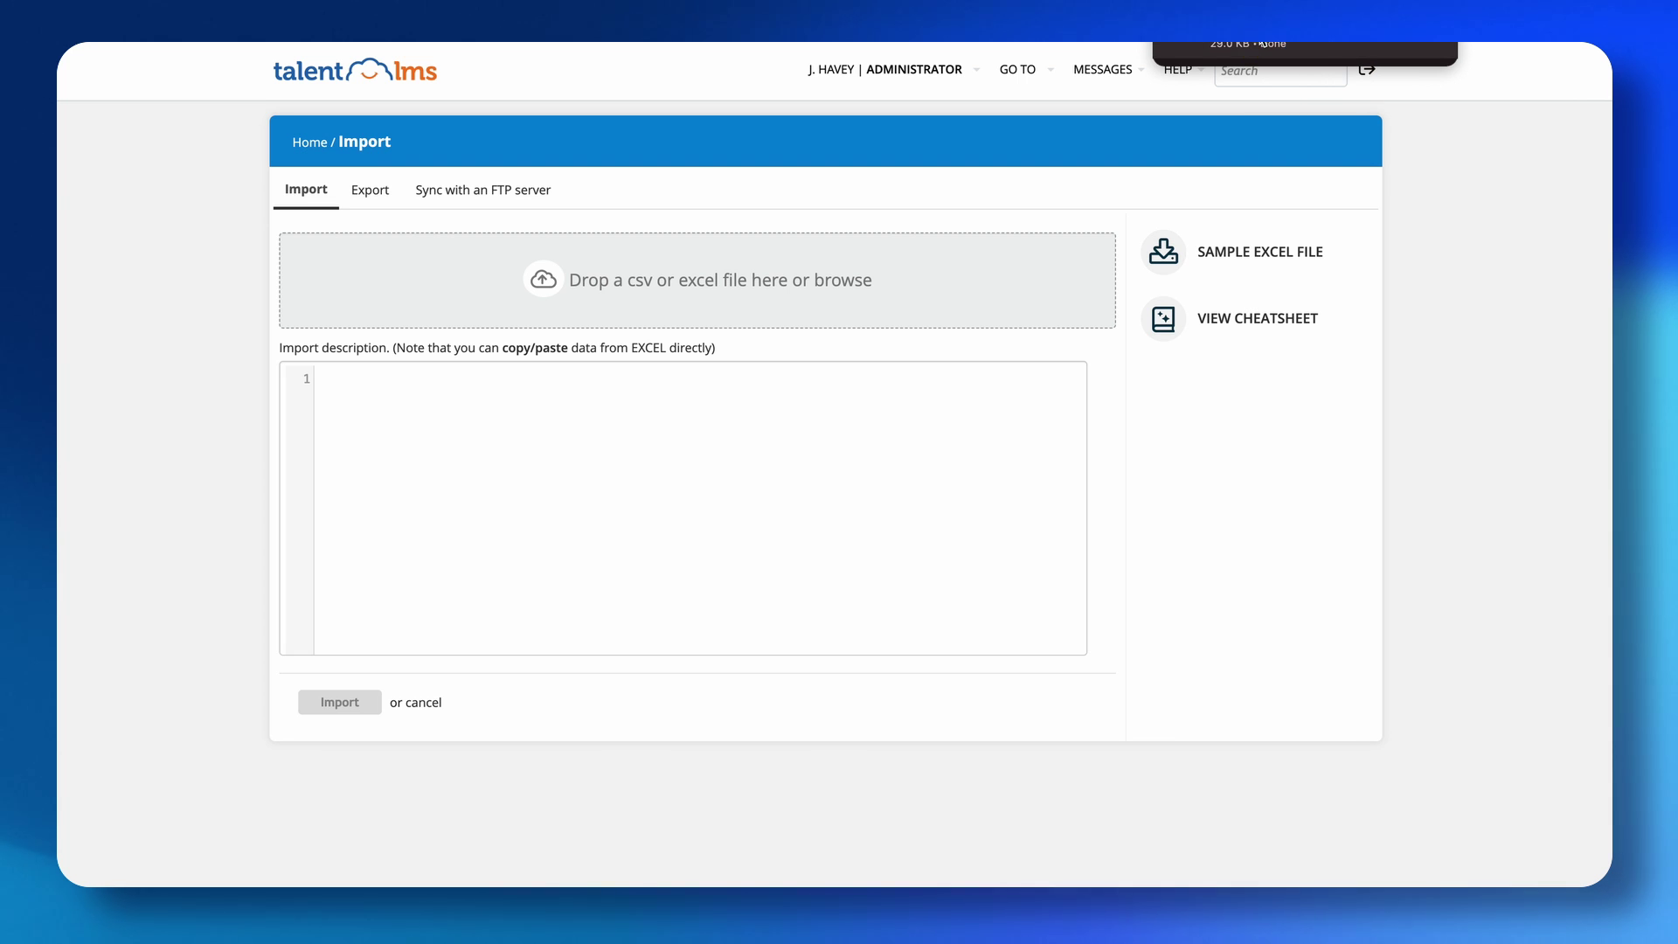
{"action": "left_click", "coordinate": [1191, 45]}
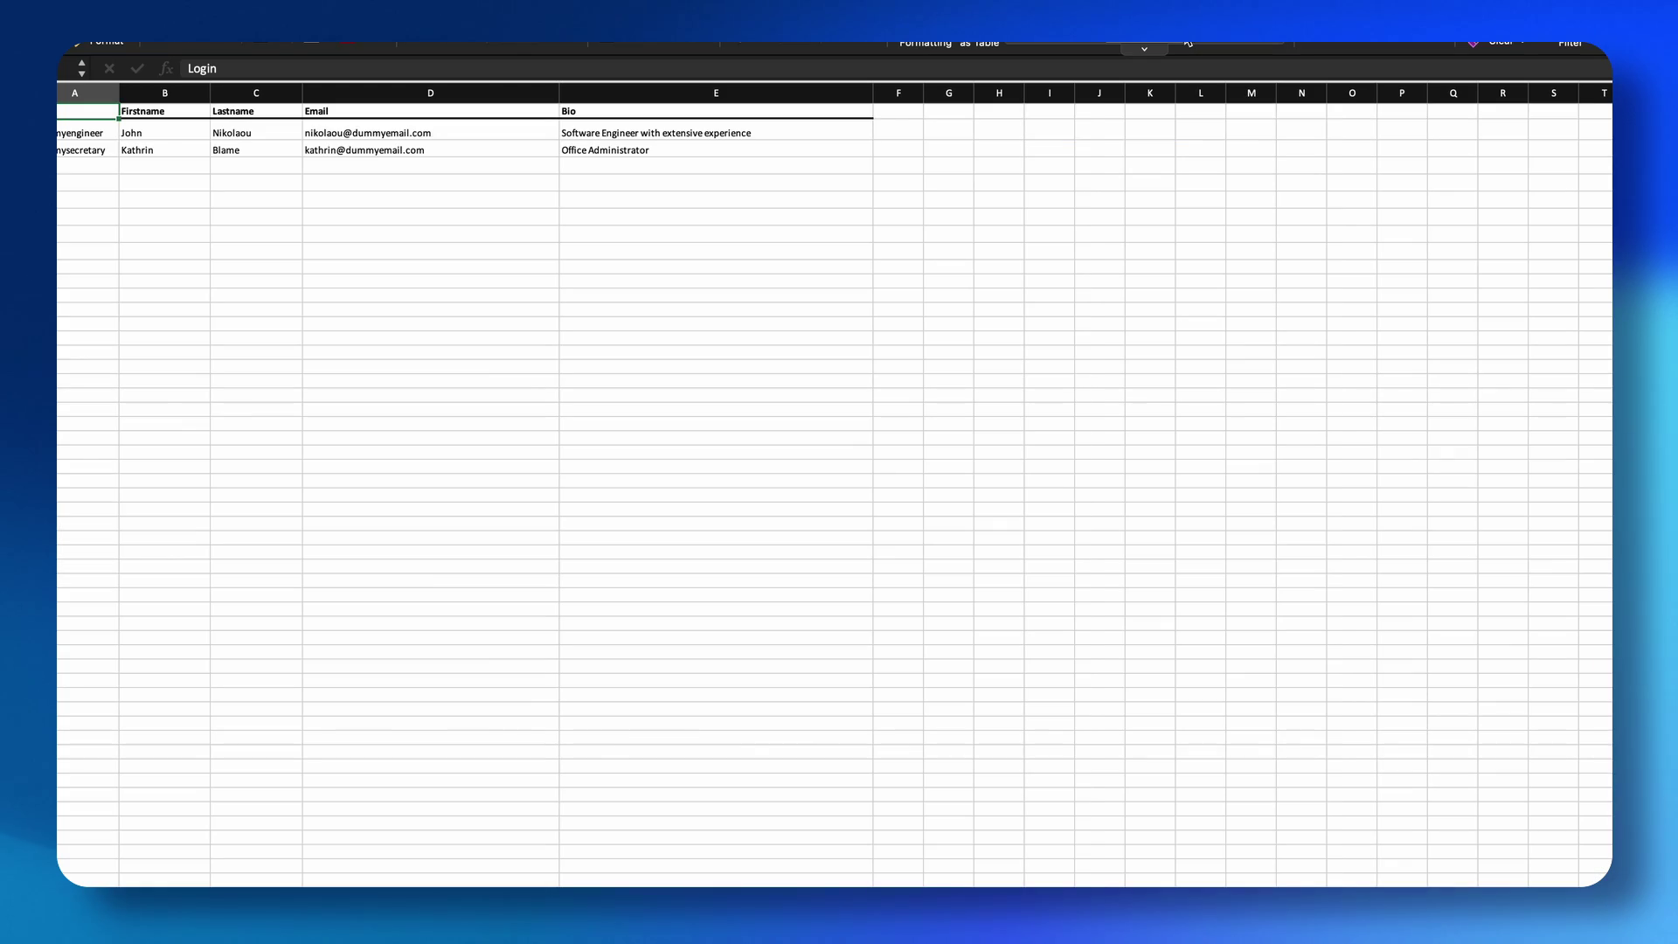
{"action": "left_click", "coordinate": [589, 234]}
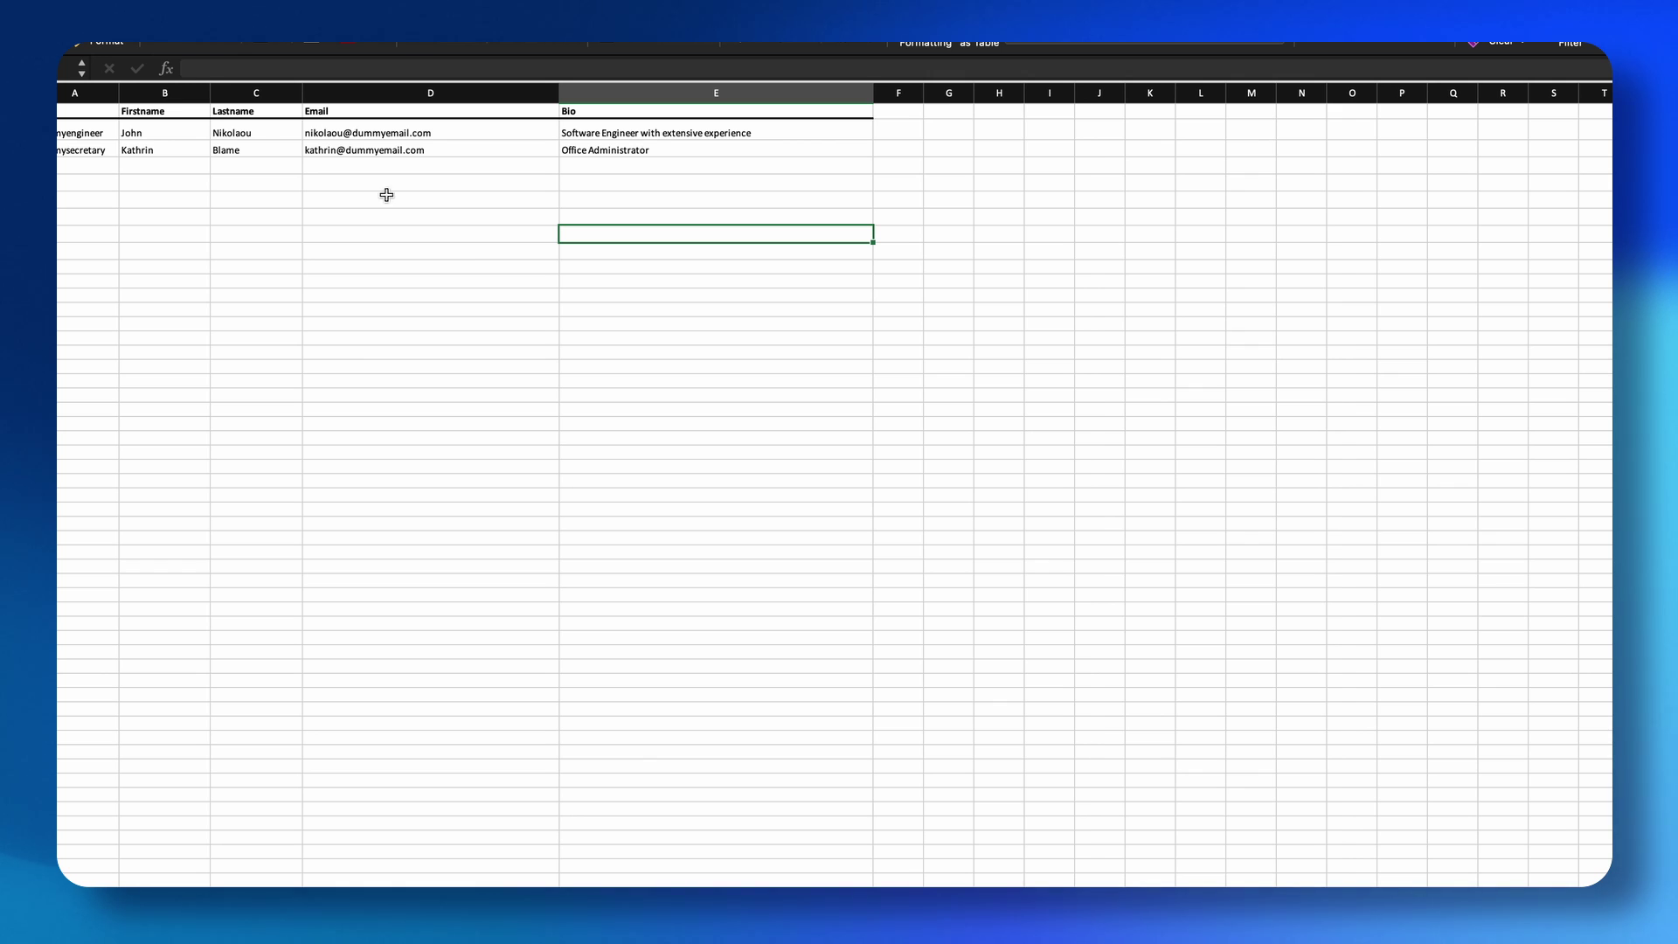
{"action": "left_click", "coordinate": [169, 184]}
{"action": "left_click", "coordinate": [93, 125]}
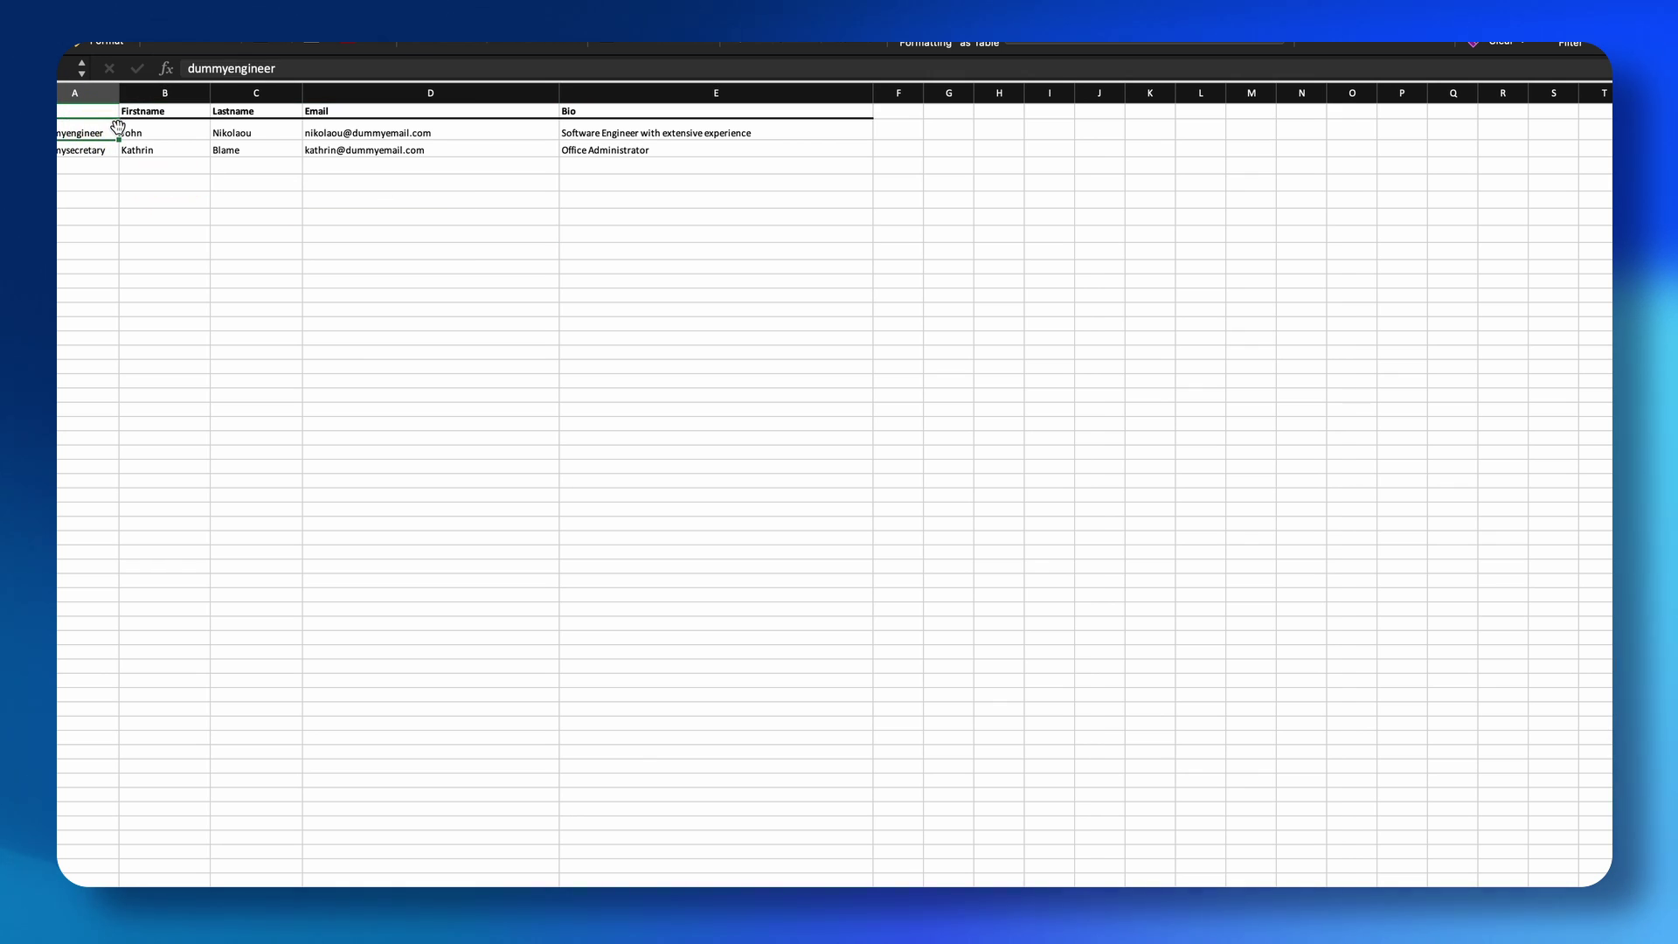
{"action": "key", "text": "Down"}
{"action": "key", "text": "Up"}
{"action": "key", "text": "Down"}
{"action": "key", "text": "Up"}
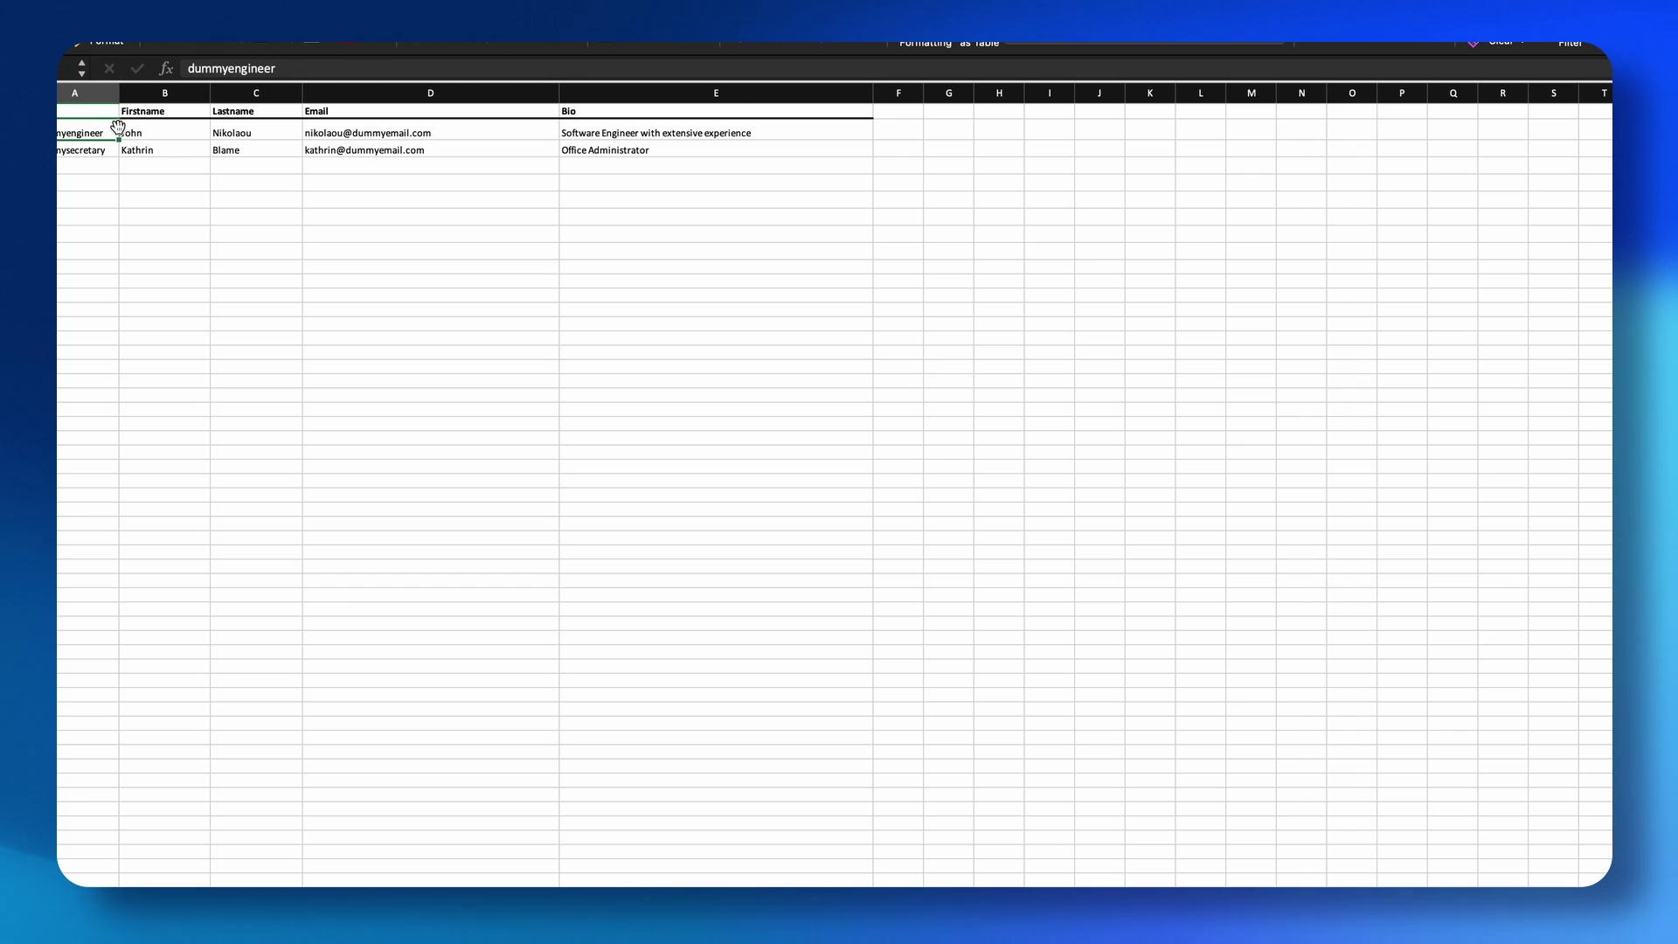
{"action": "key", "text": "Down"}
{"action": "left_click", "coordinate": [172, 130]}
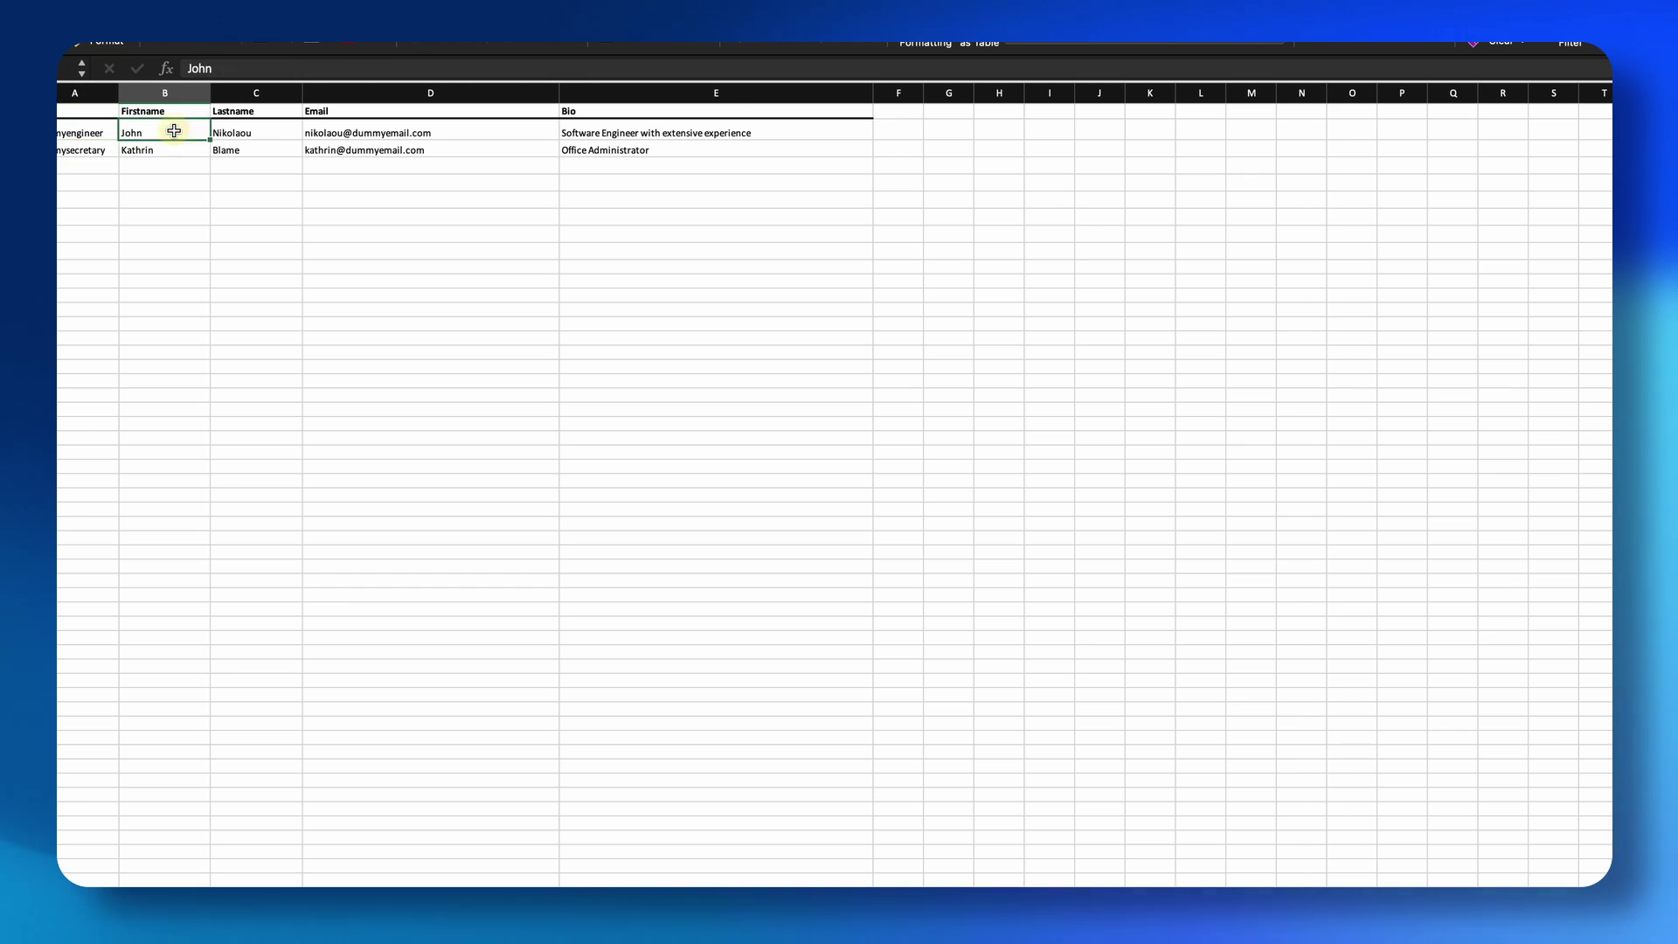
{"action": "key", "text": "Up"}
{"action": "key", "text": "Left"}
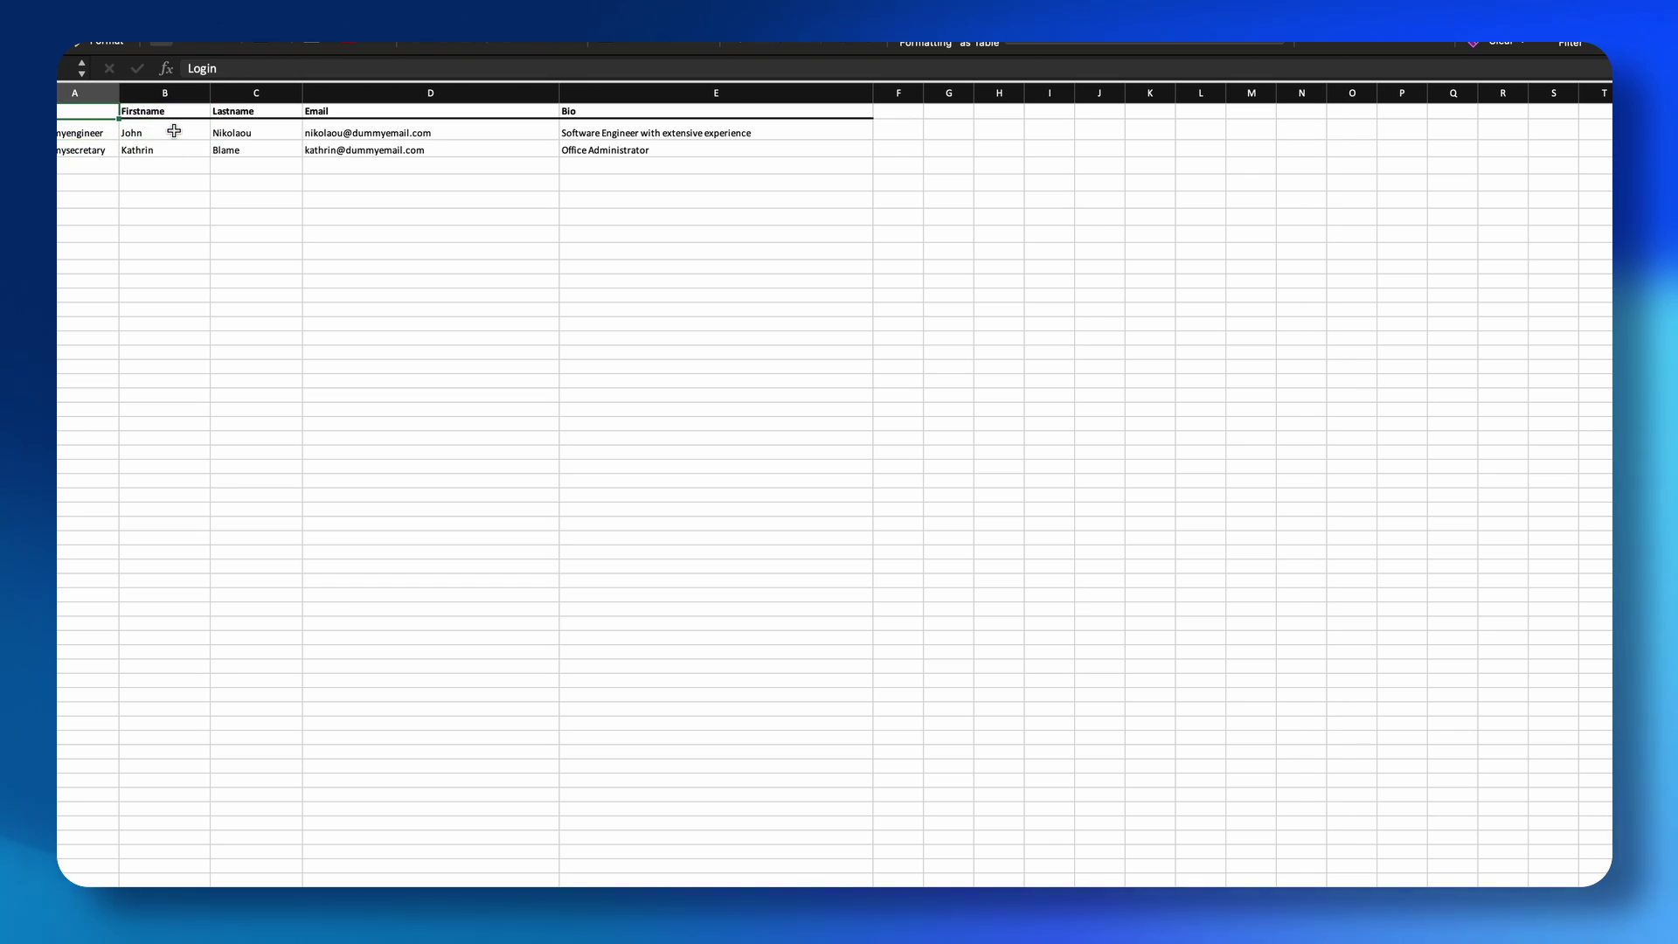
{"action": "key", "text": "Down"}
{"action": "key", "text": "Down"}
{"action": "key", "text": "Up"}
{"action": "key", "text": "Right"}
{"action": "key", "text": "Up"}
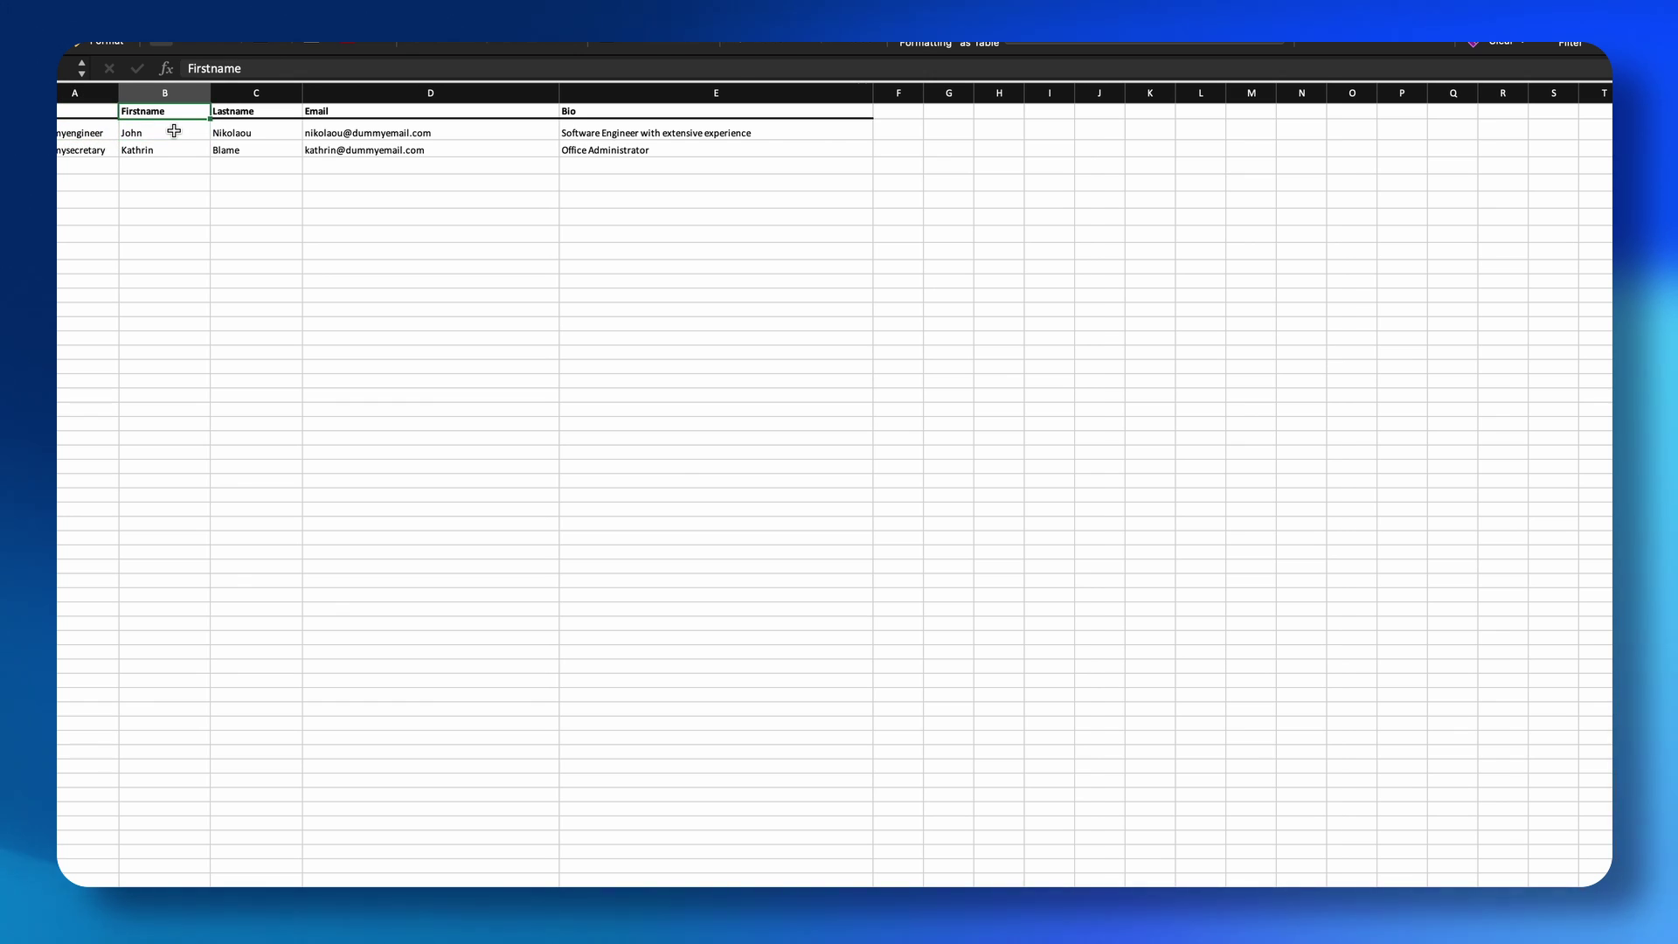
{"action": "key", "text": "Right"}
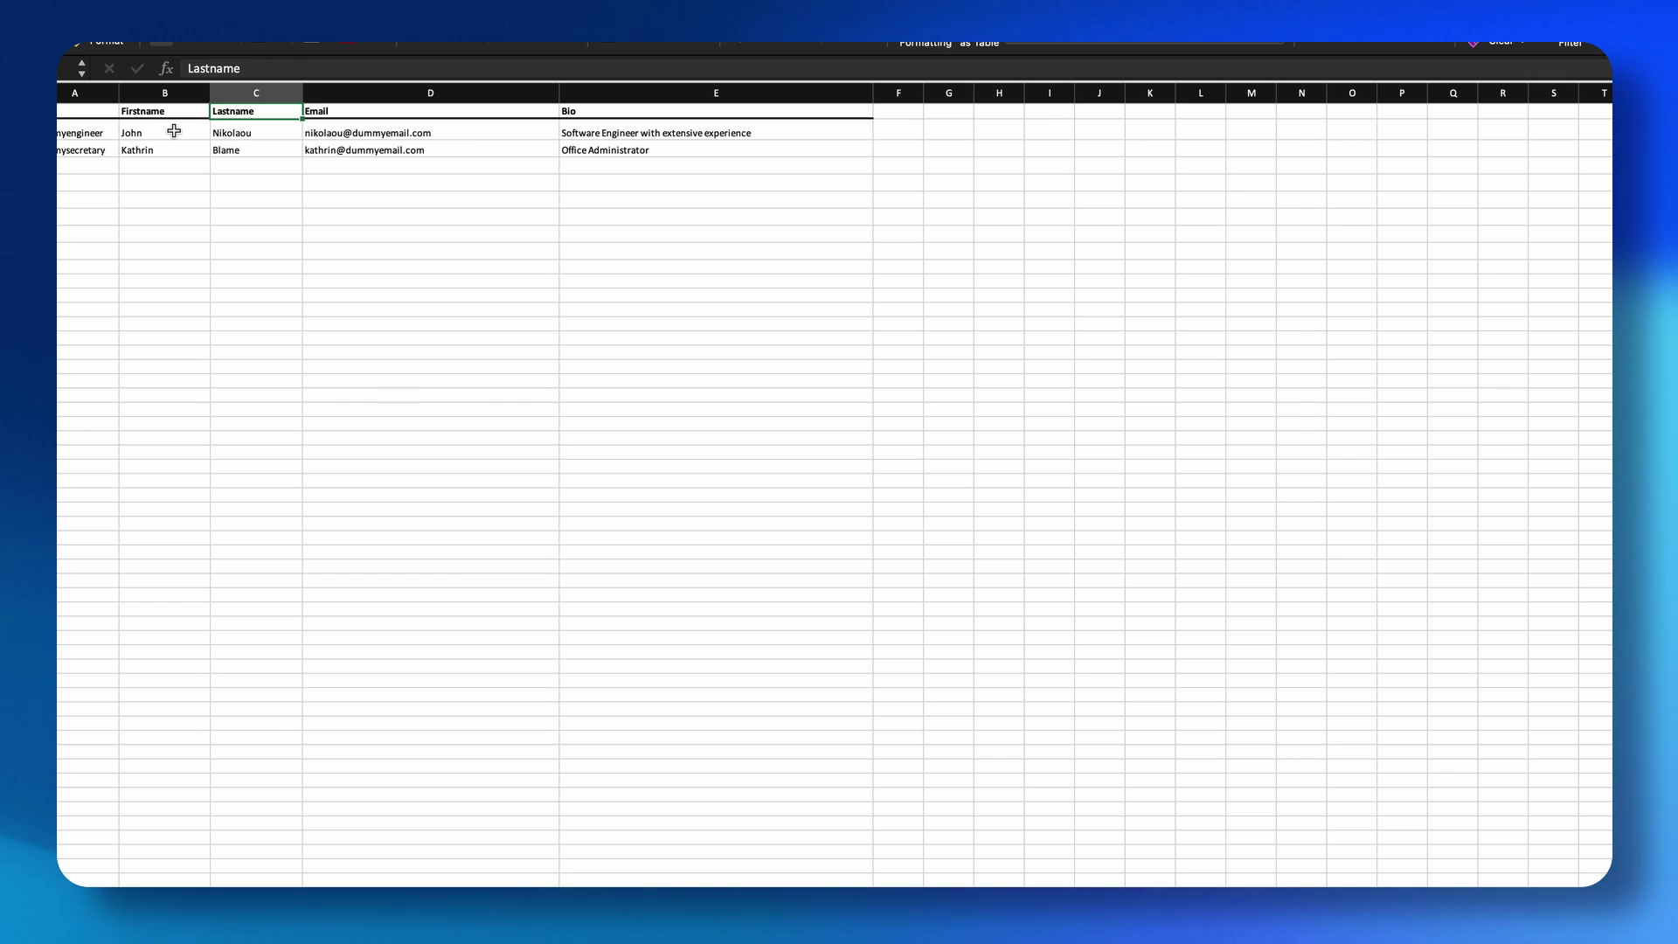
{"action": "key", "text": "Right"}
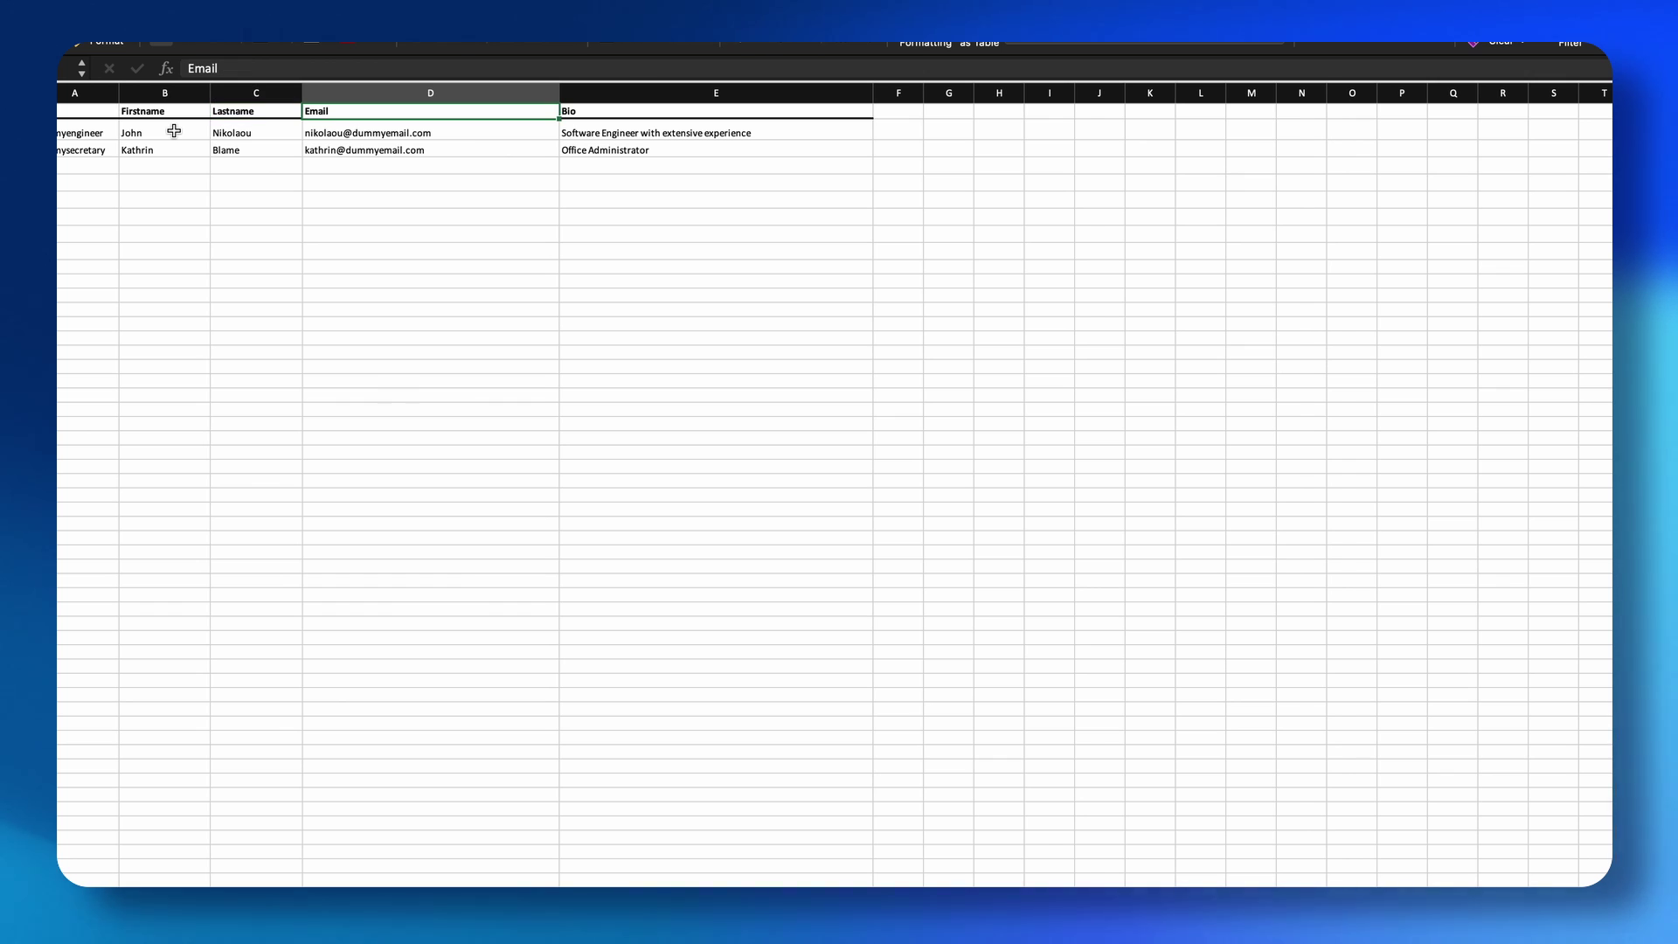
{"action": "key", "text": "Left"}
{"action": "key", "text": "Left"}
{"action": "key", "text": "Left"}
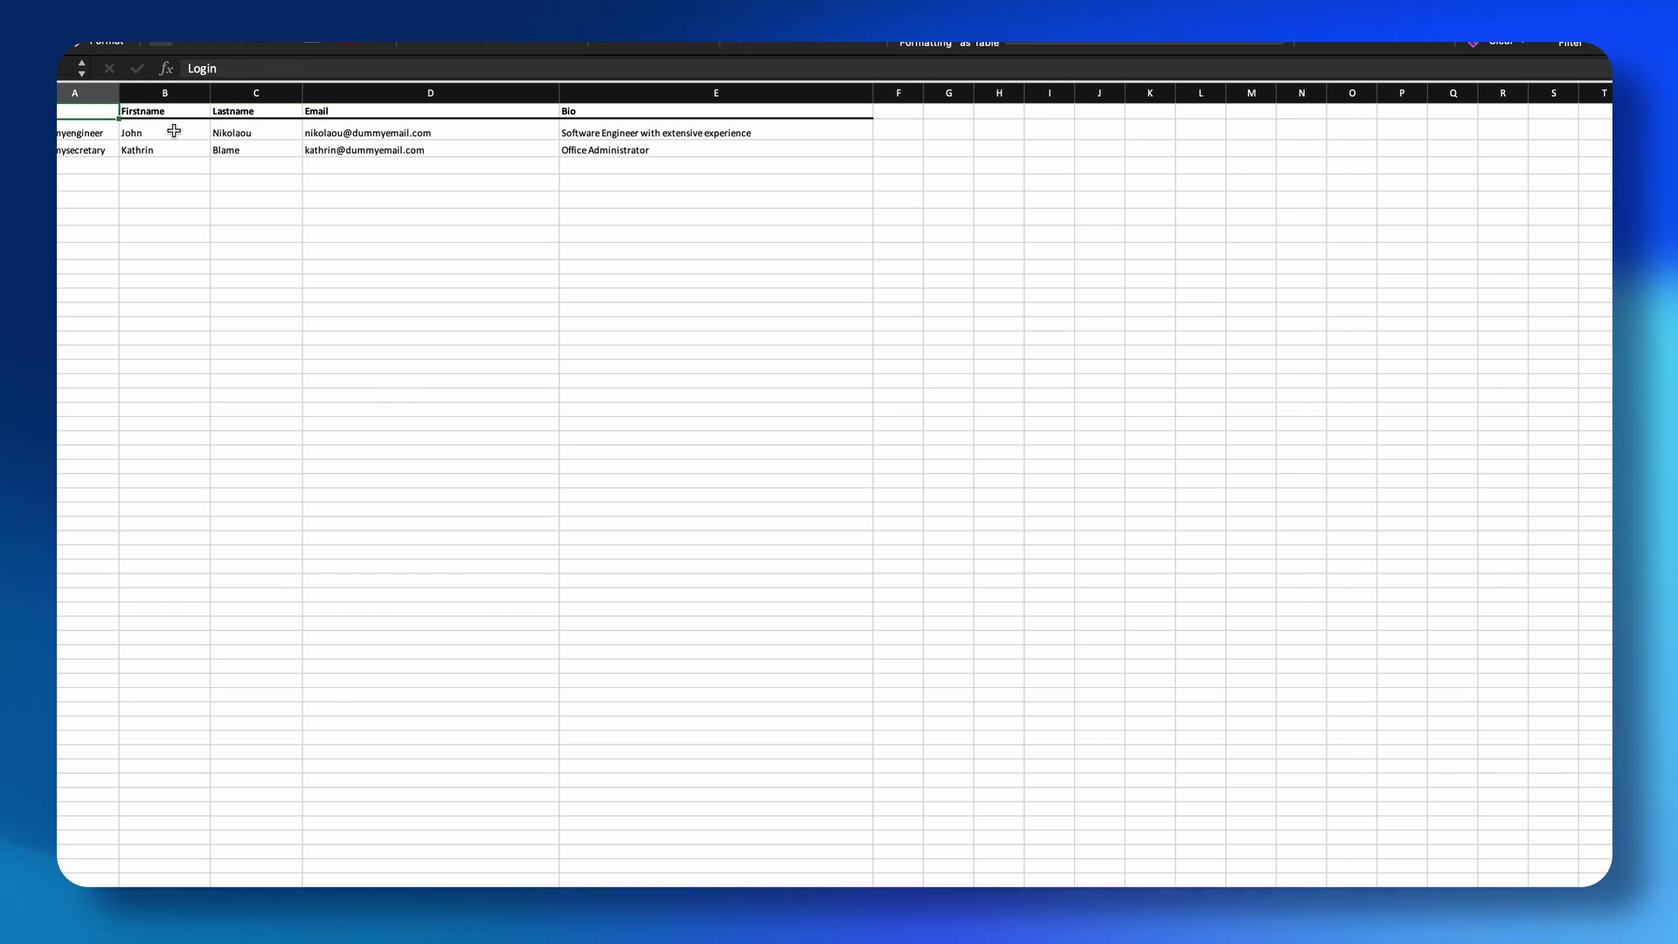
{"action": "key", "text": "Right"}
{"action": "key", "text": "Right"}
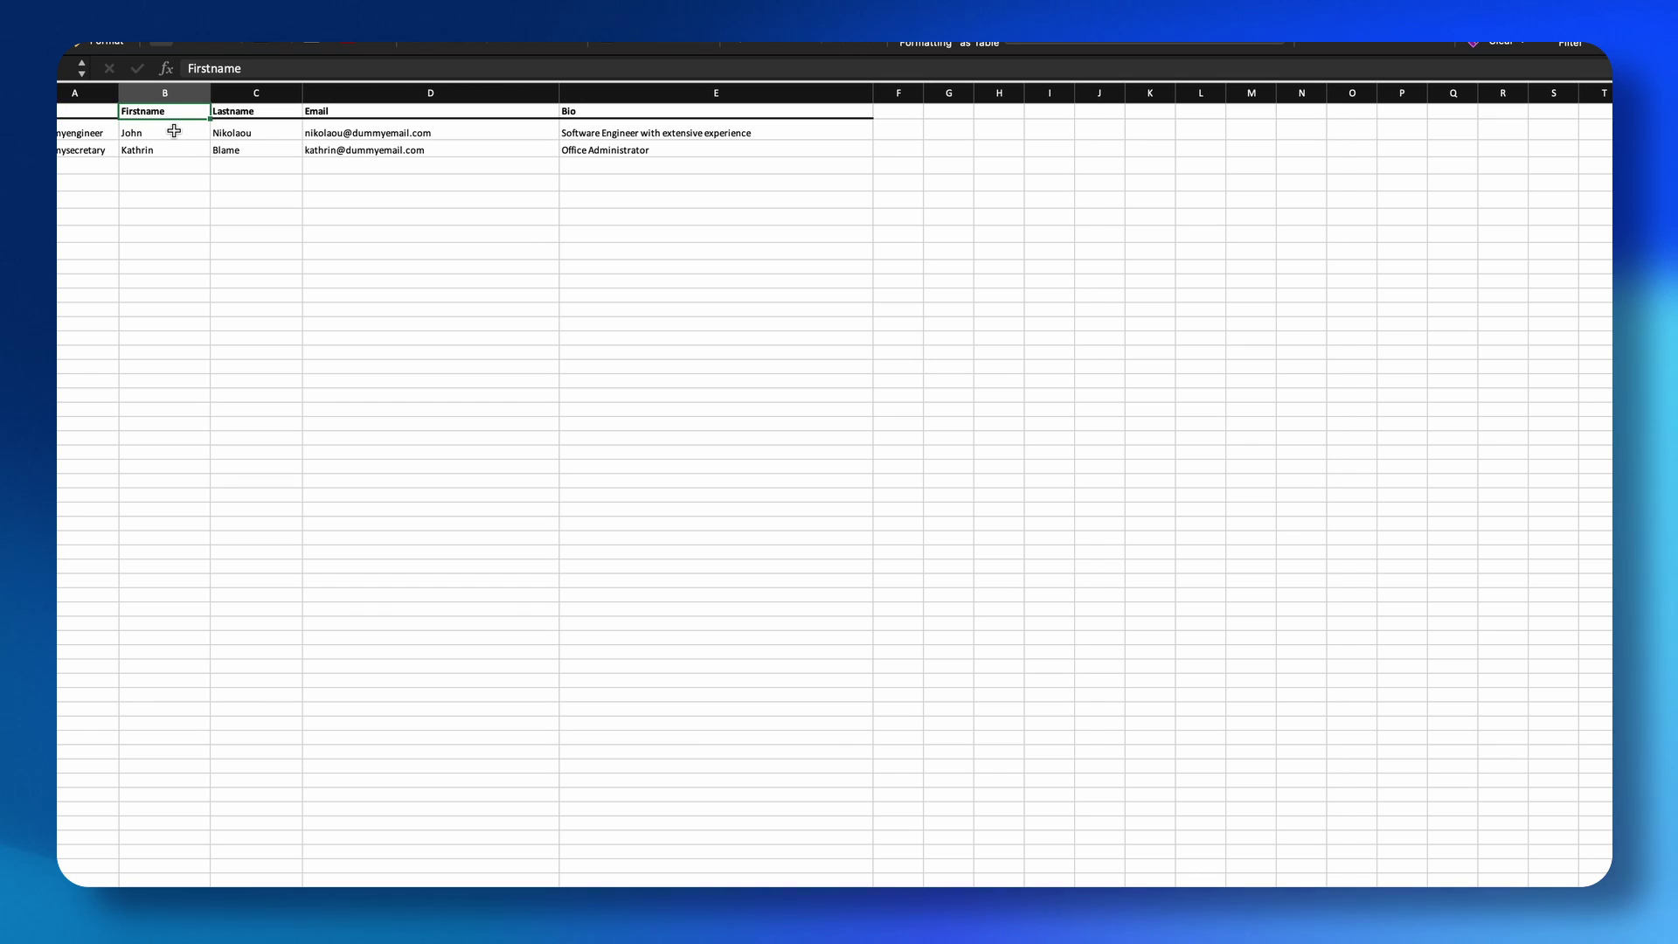
{"action": "key", "text": "Right"}
{"action": "key", "text": "Right"}
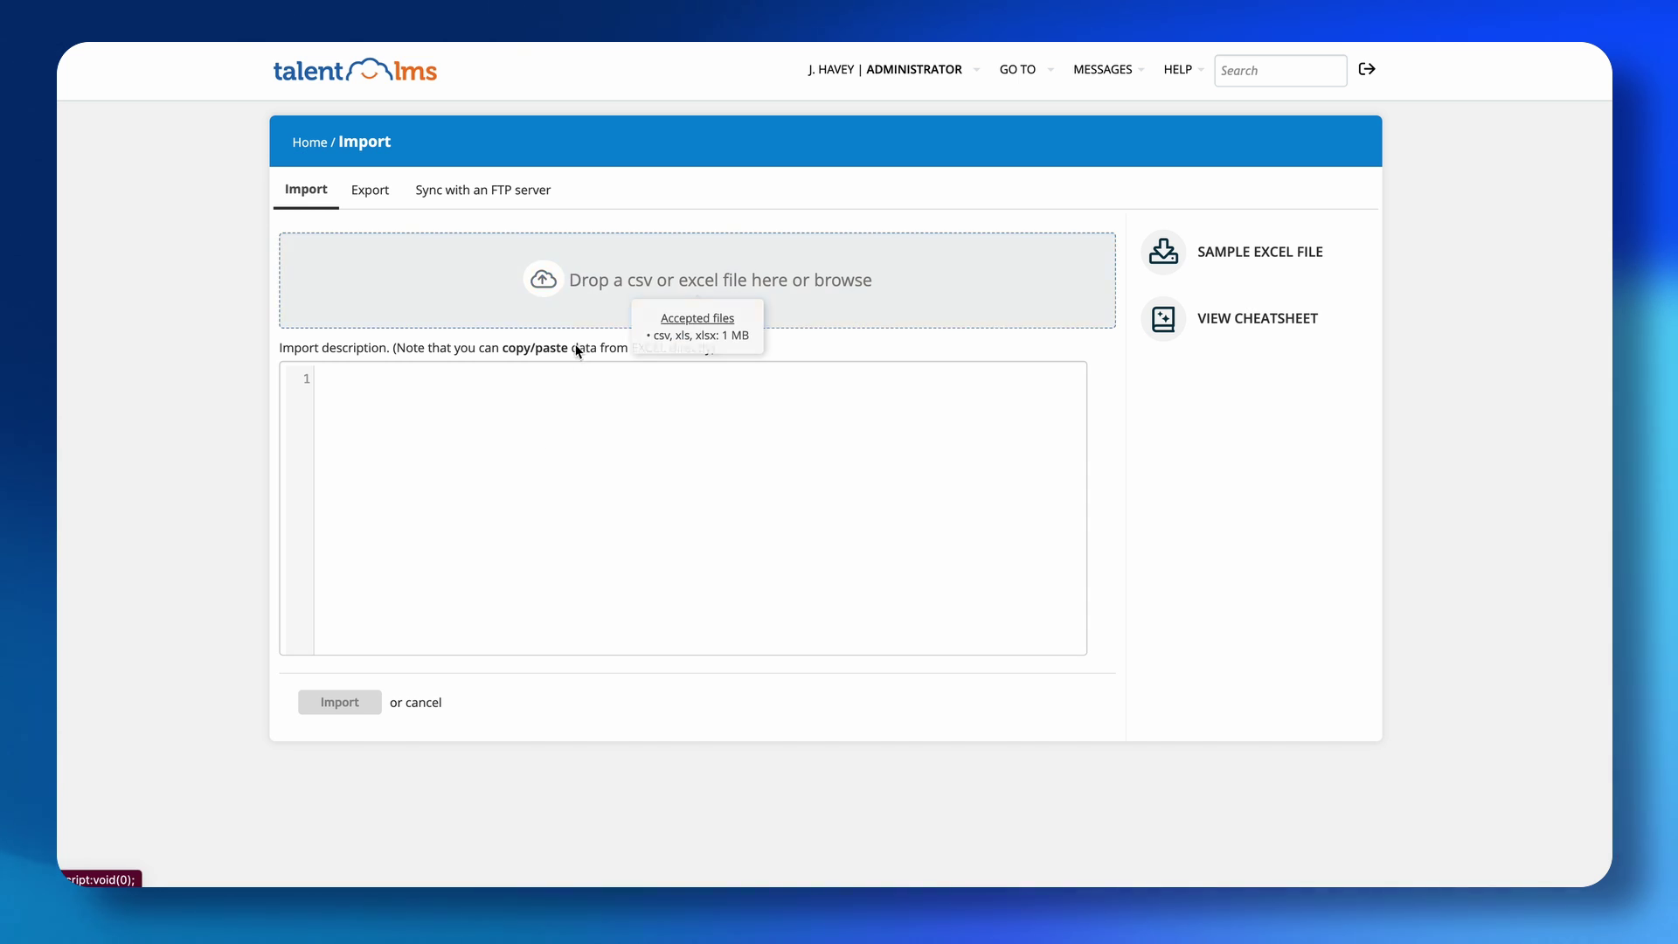
Open the import cheatsheet, select its USERS format line, then return to the Users page.
{"action": "left_click", "coordinate": [1171, 324]}
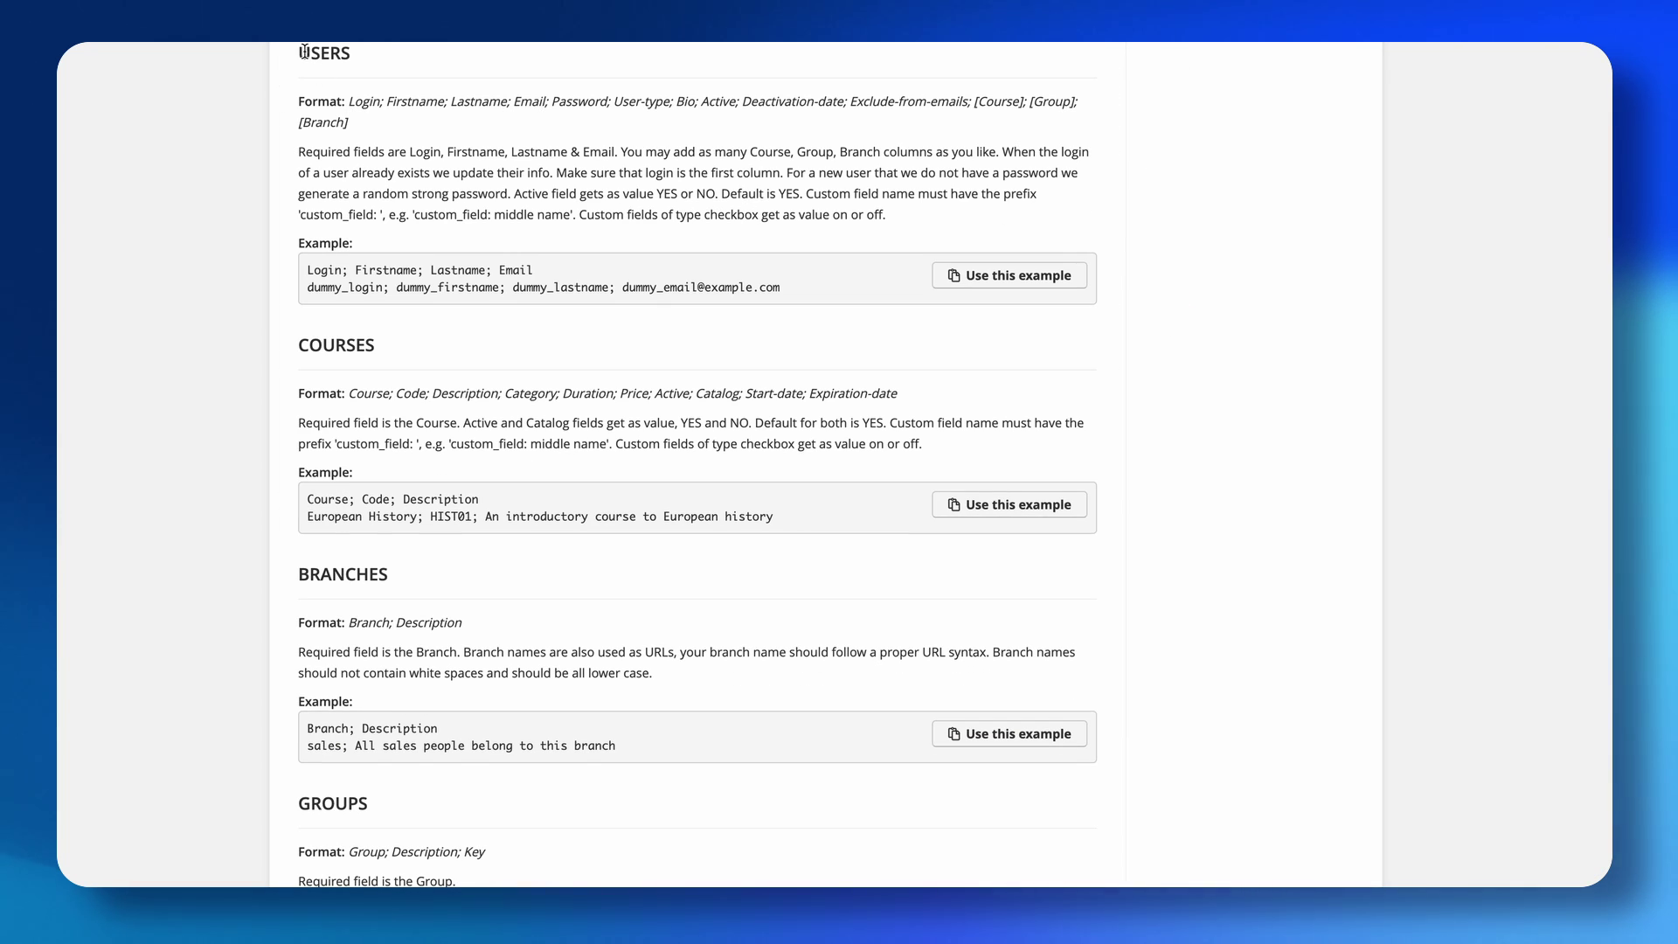
{"action": "left_click_drag", "start_coordinate": [300, 53], "coordinate": [669, 125]}
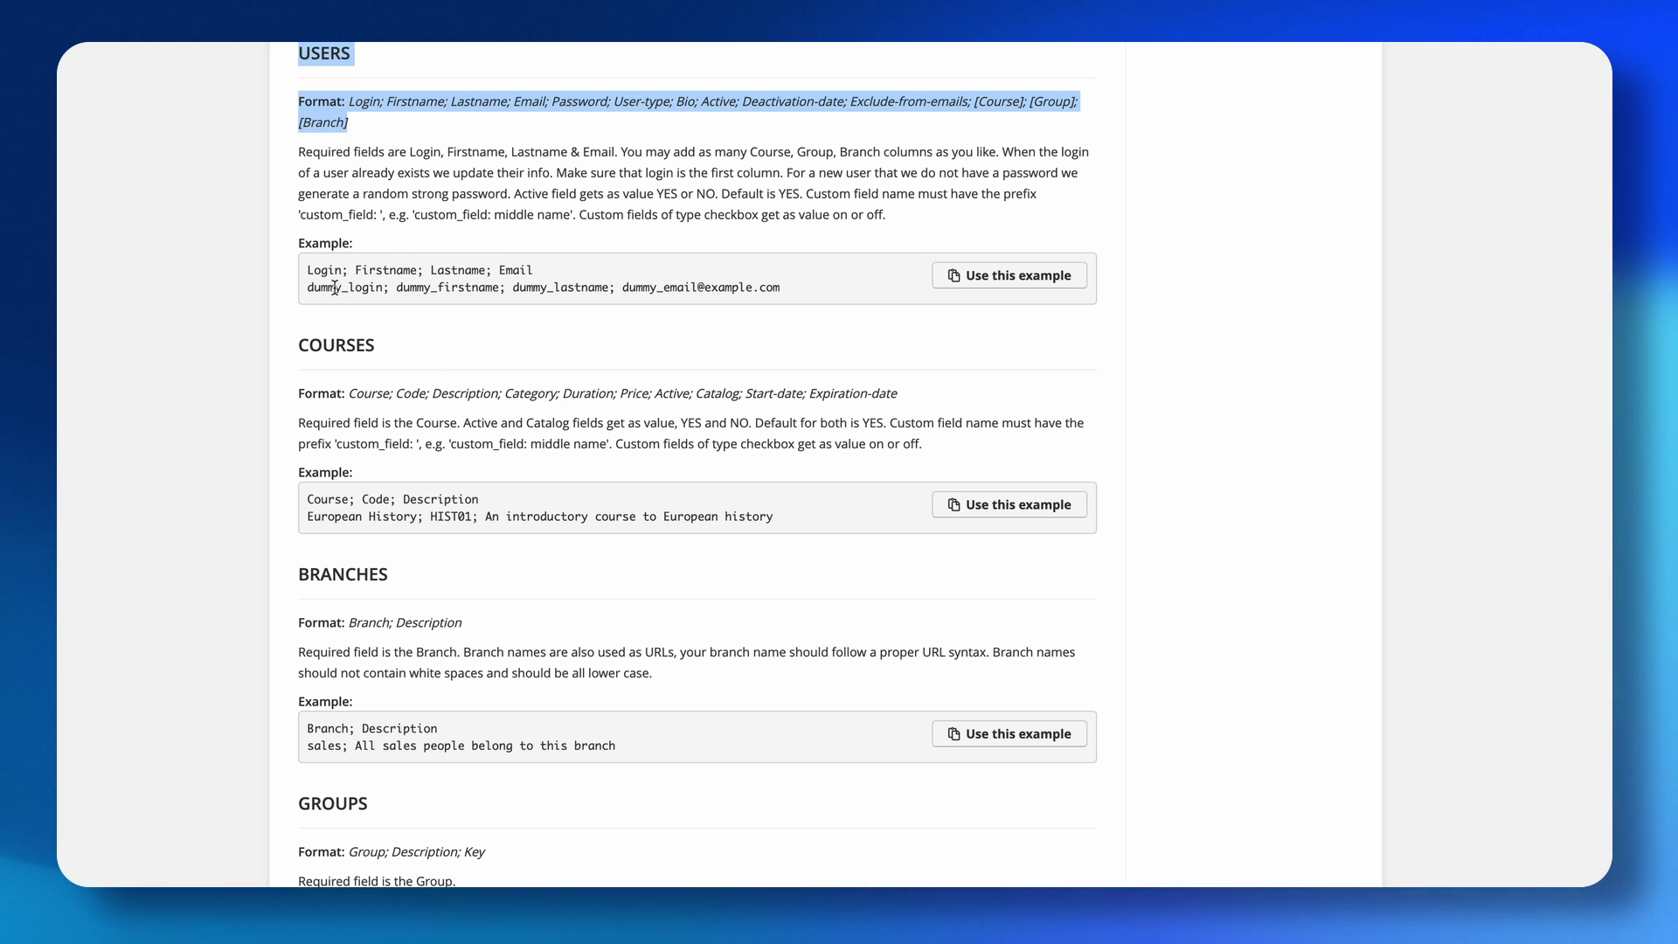
{"action": "scroll", "coordinate": [552, 280], "scroll_direction": "up", "scroll_amount": 8}
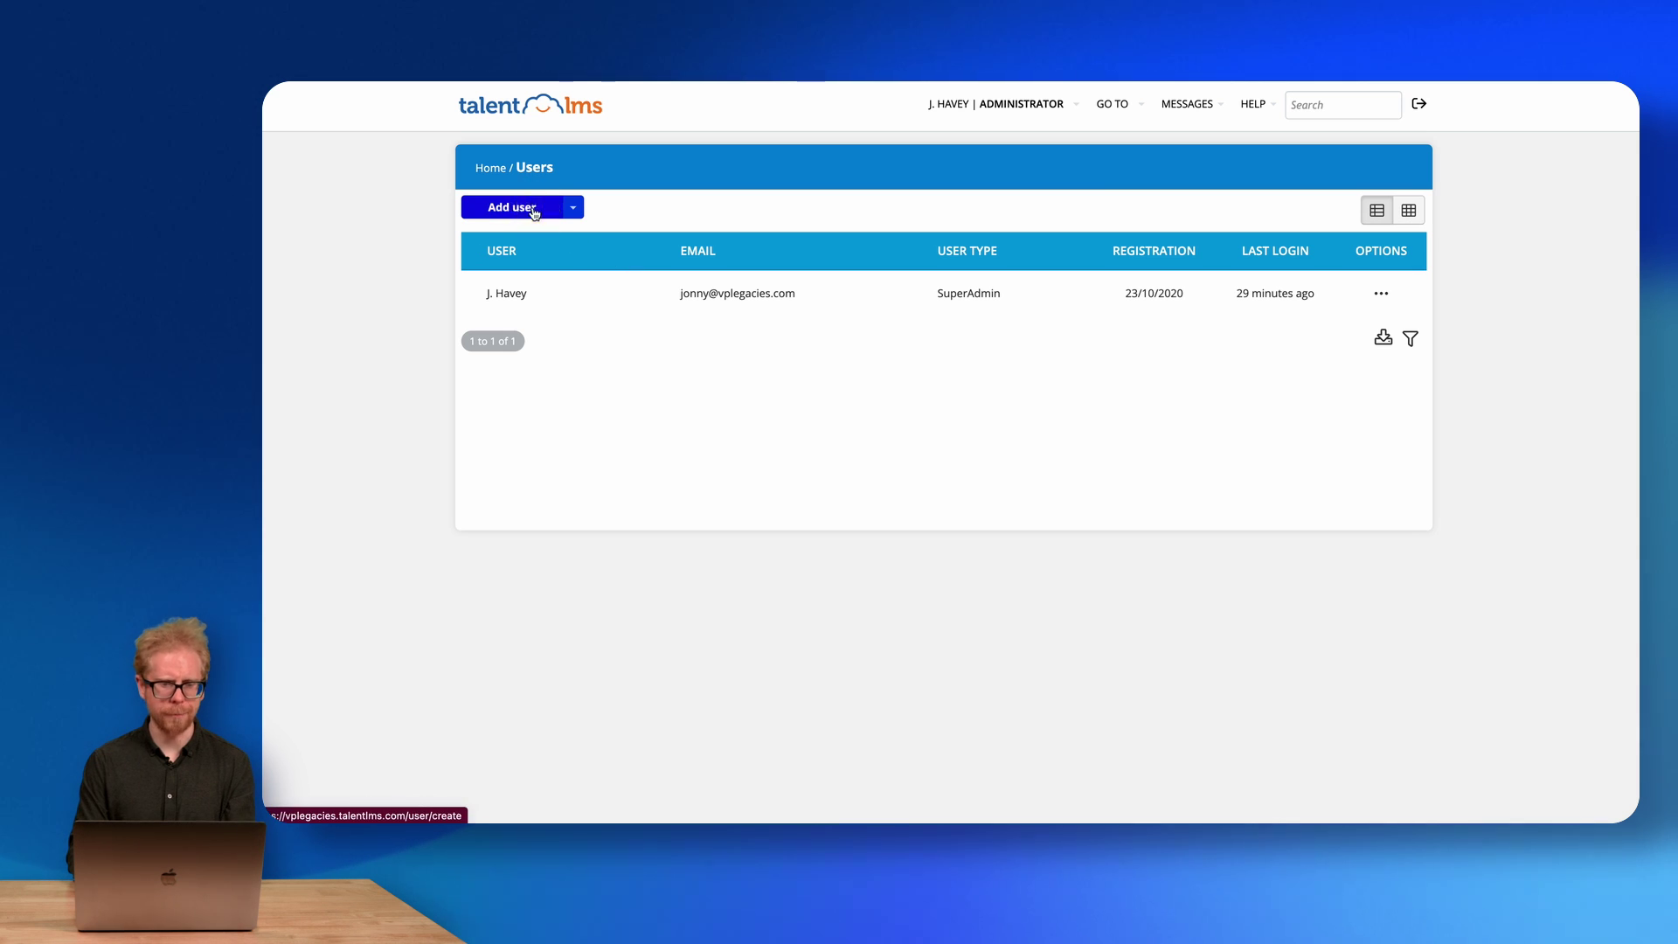
{"action": "left_click", "coordinate": [535, 210]}
Enter the new user's first and last name and dismiss the email autofill suggestions.
{"action": "left_click", "coordinate": [615, 213]}
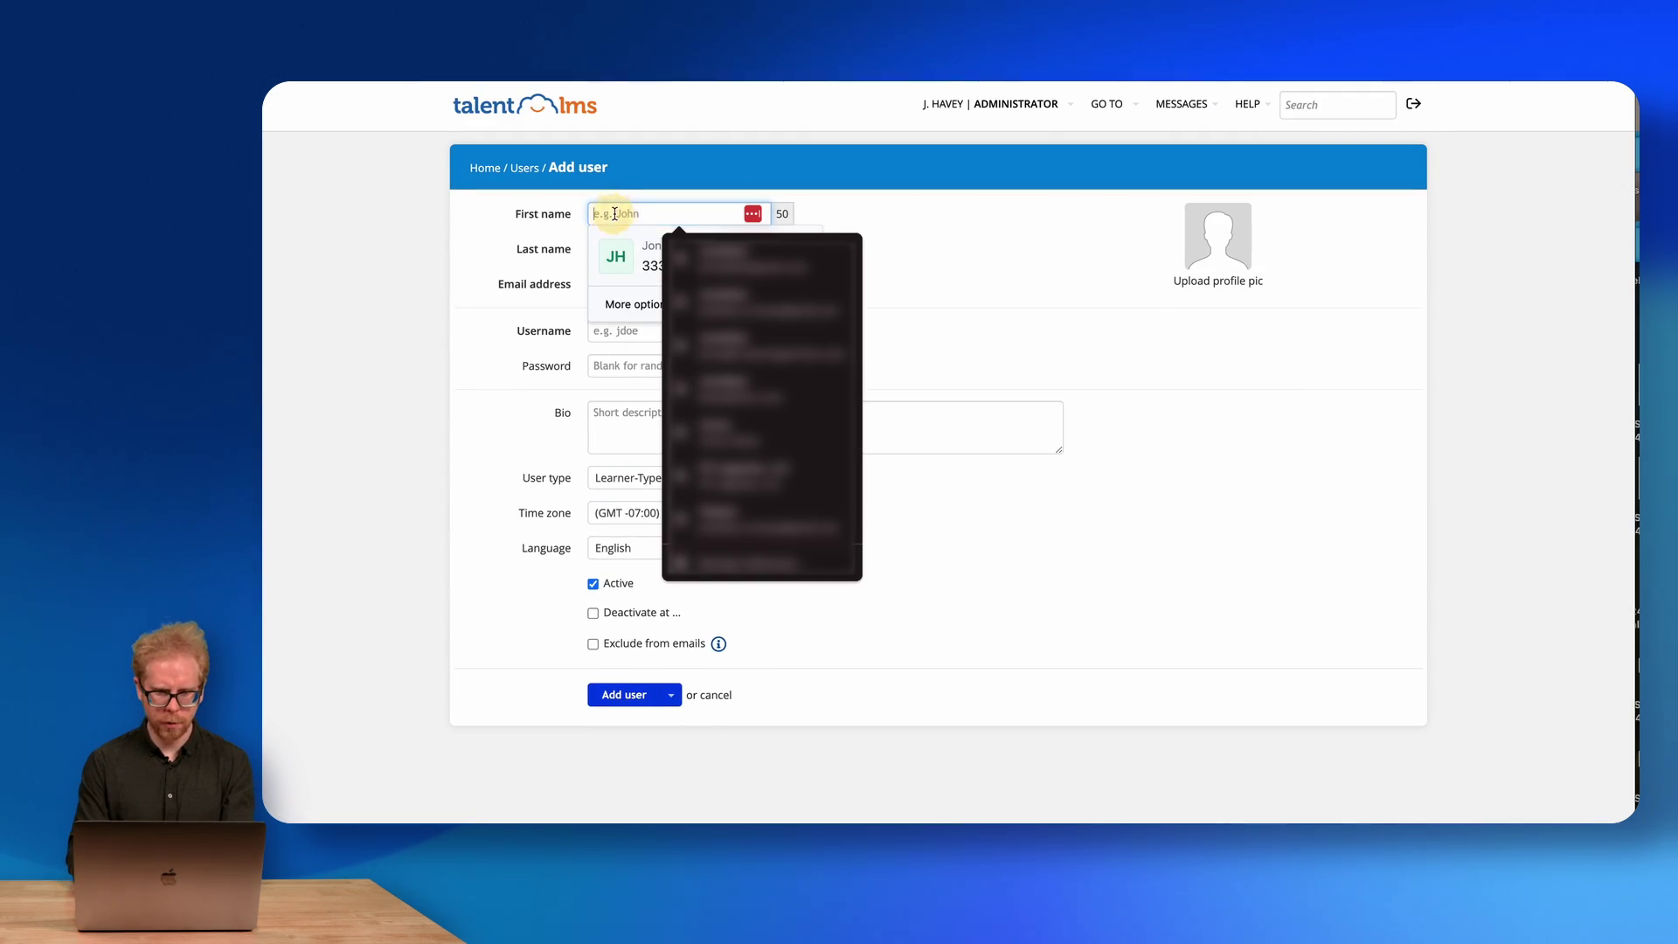
{"action": "left_click", "coordinate": [613, 247]}
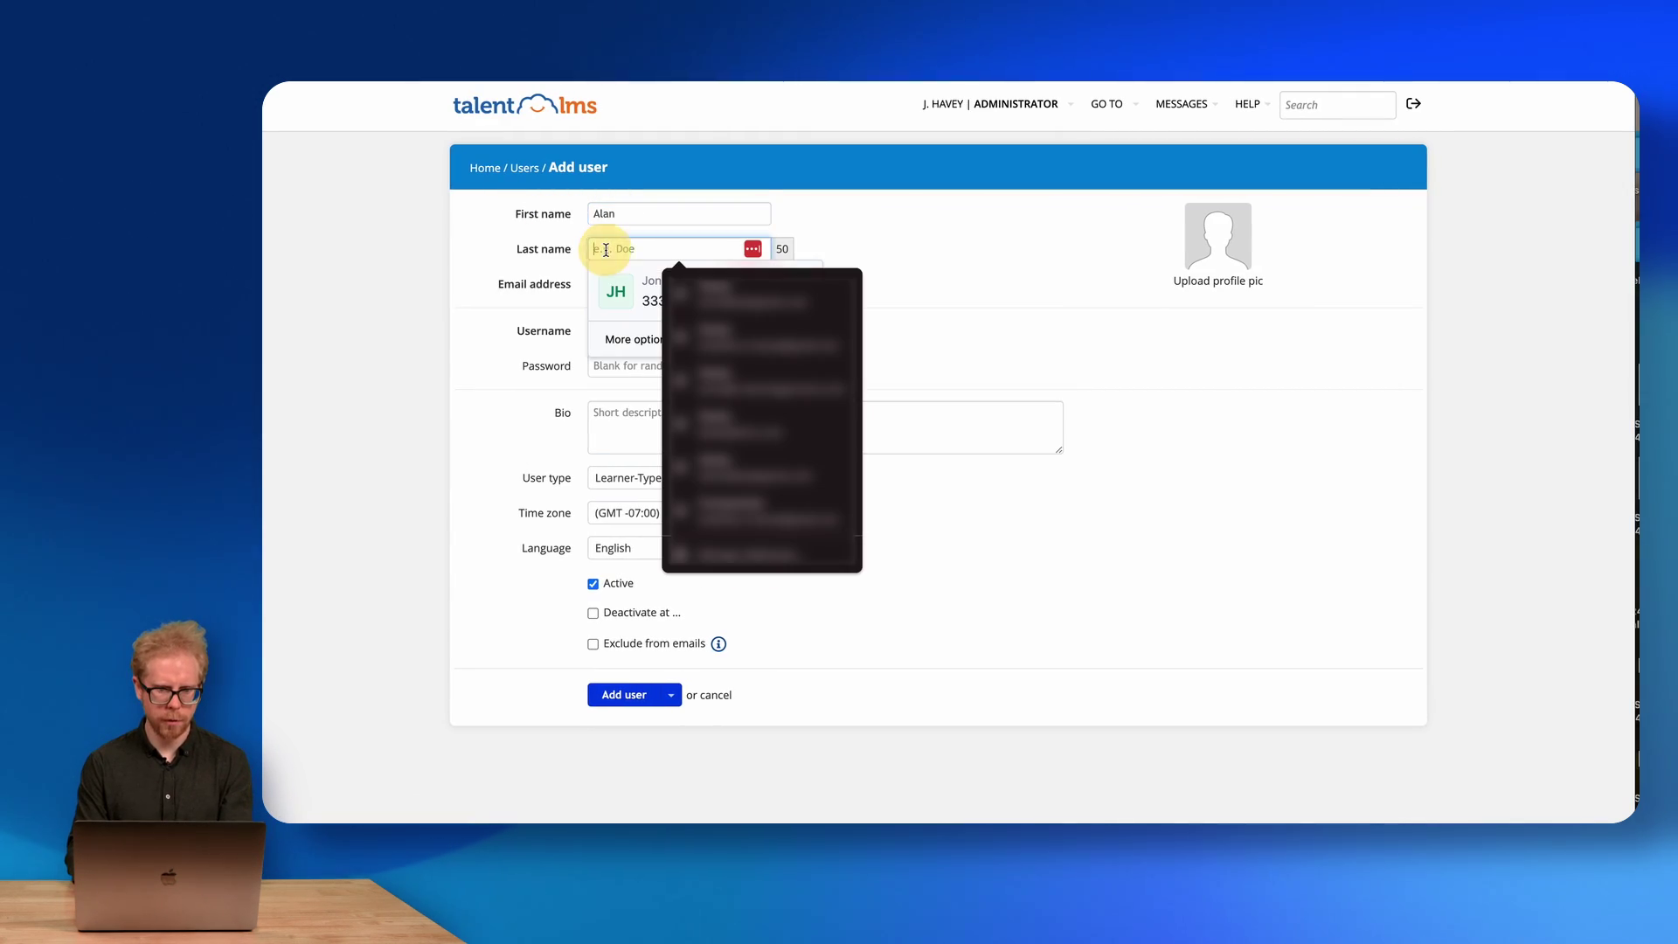
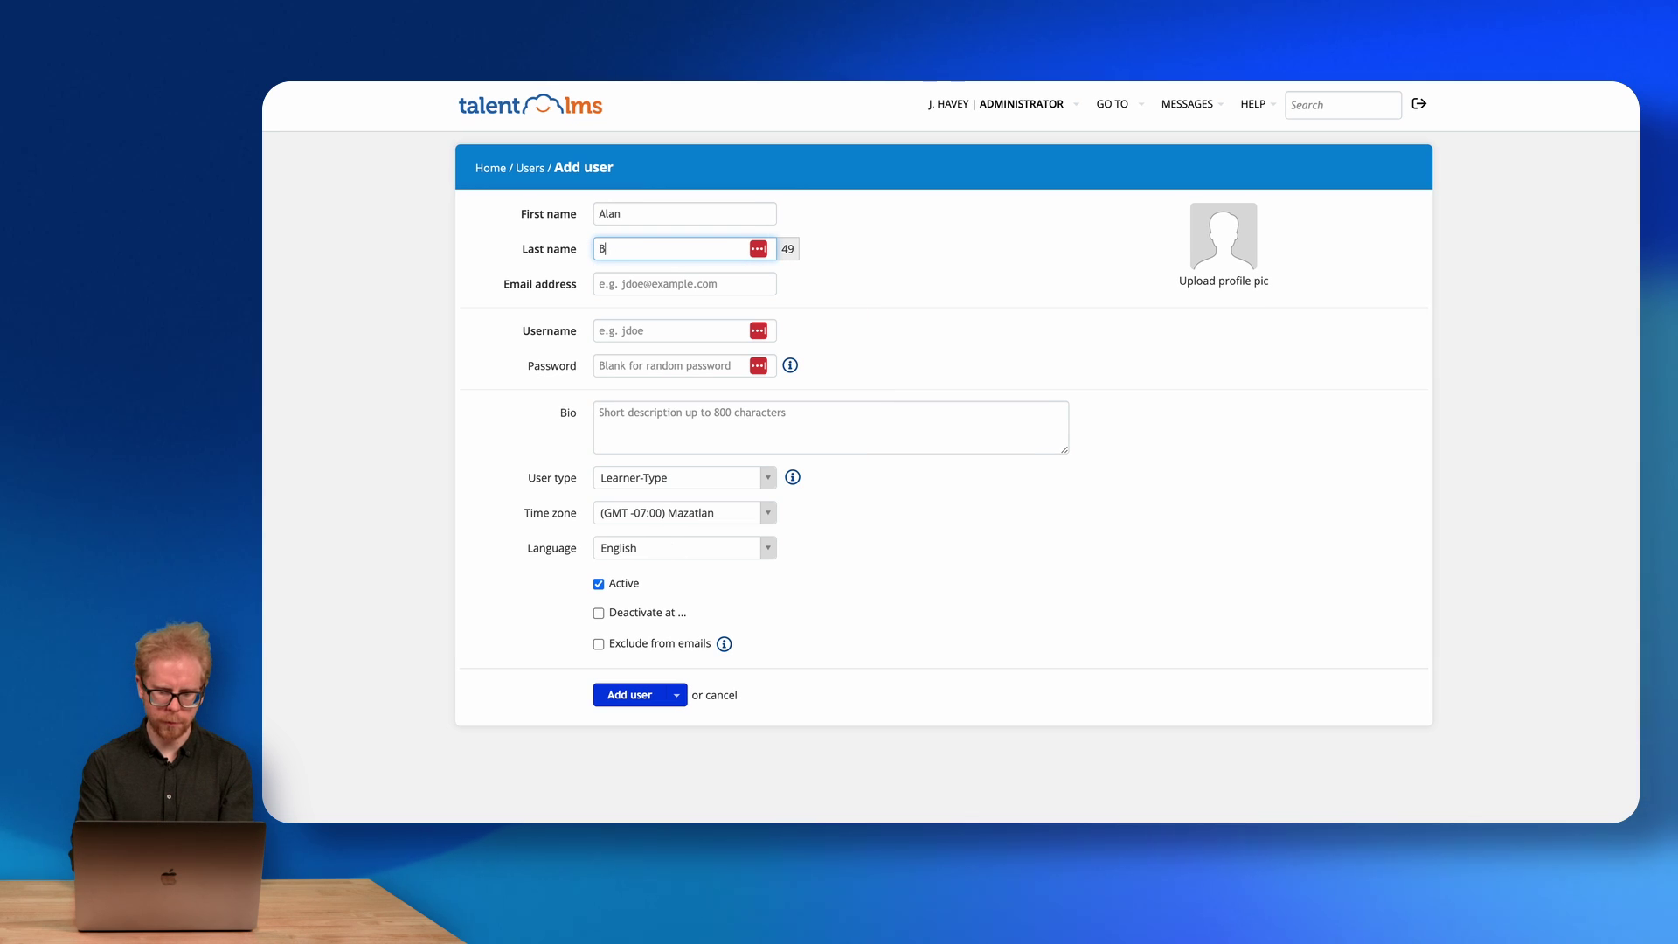
{"action": "left_click", "coordinate": [601, 284]}
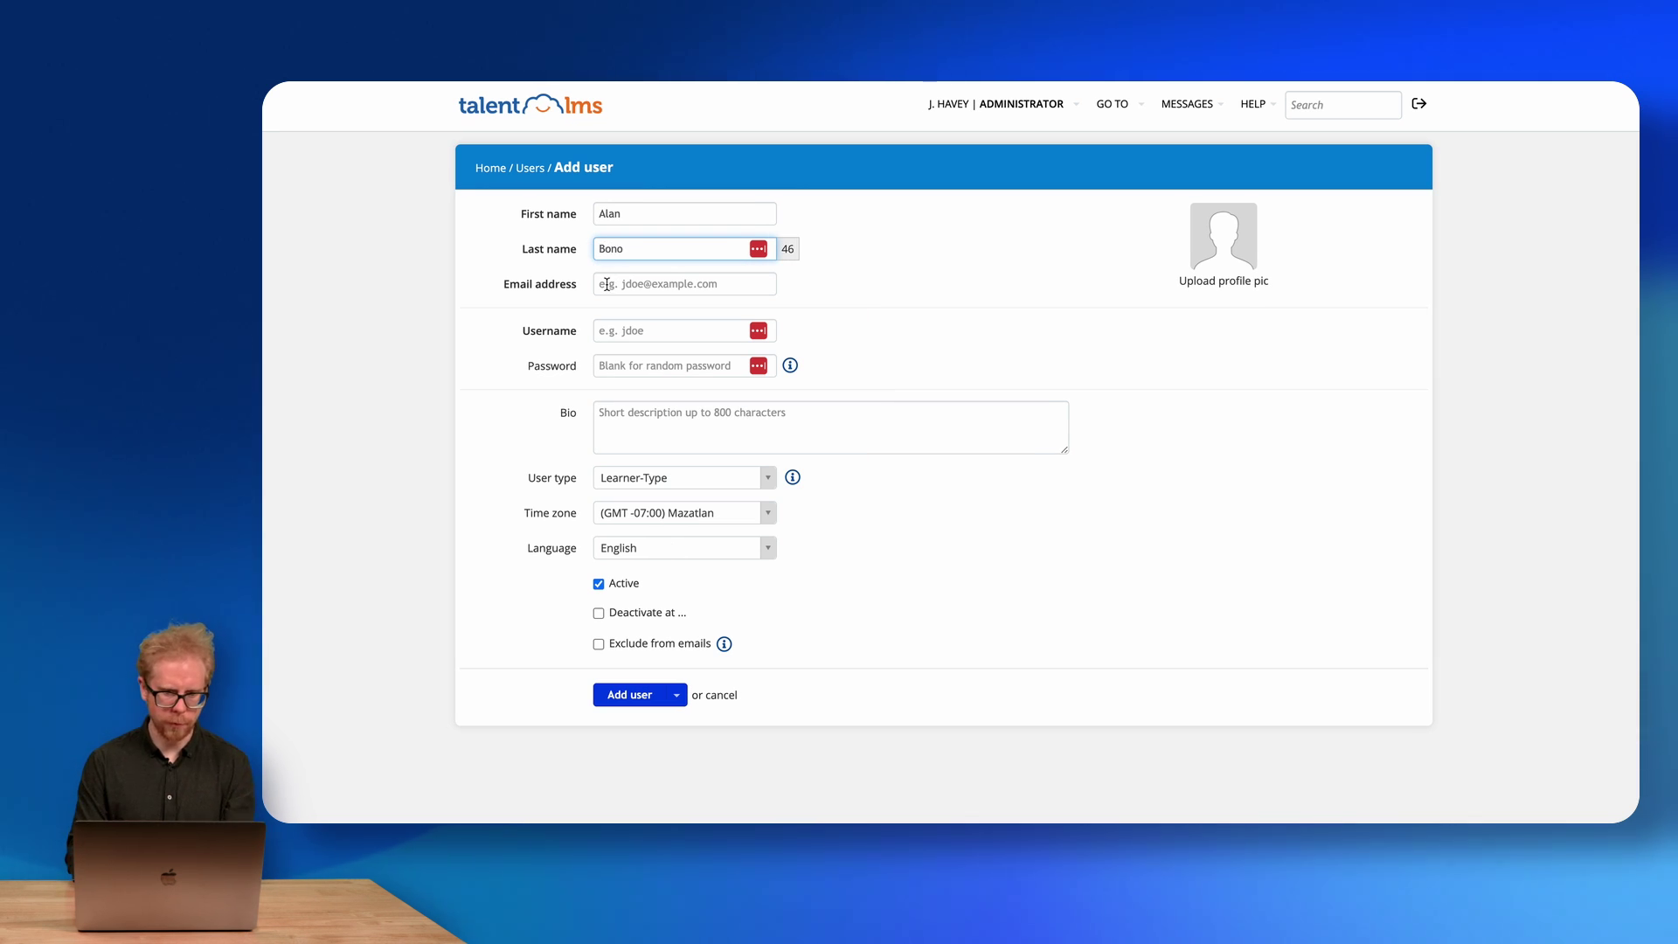
{"action": "key", "text": "Escape"}
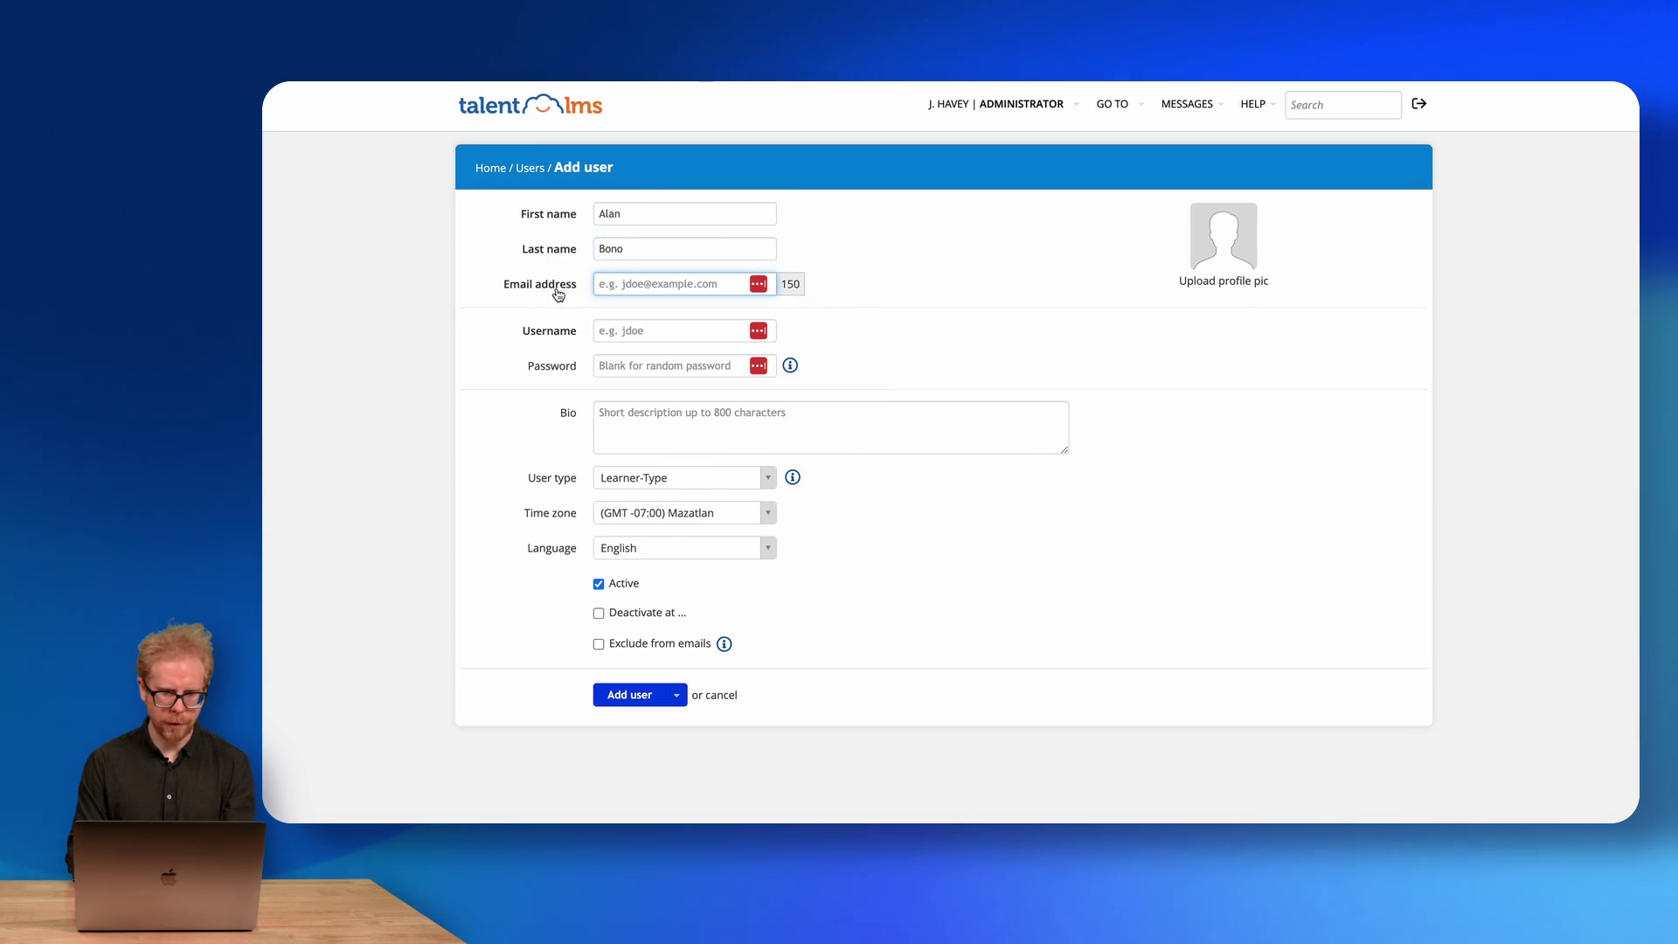
Enter the user's login name and set the user type to Admin-basic.
{"action": "left_click", "coordinate": [612, 331]}
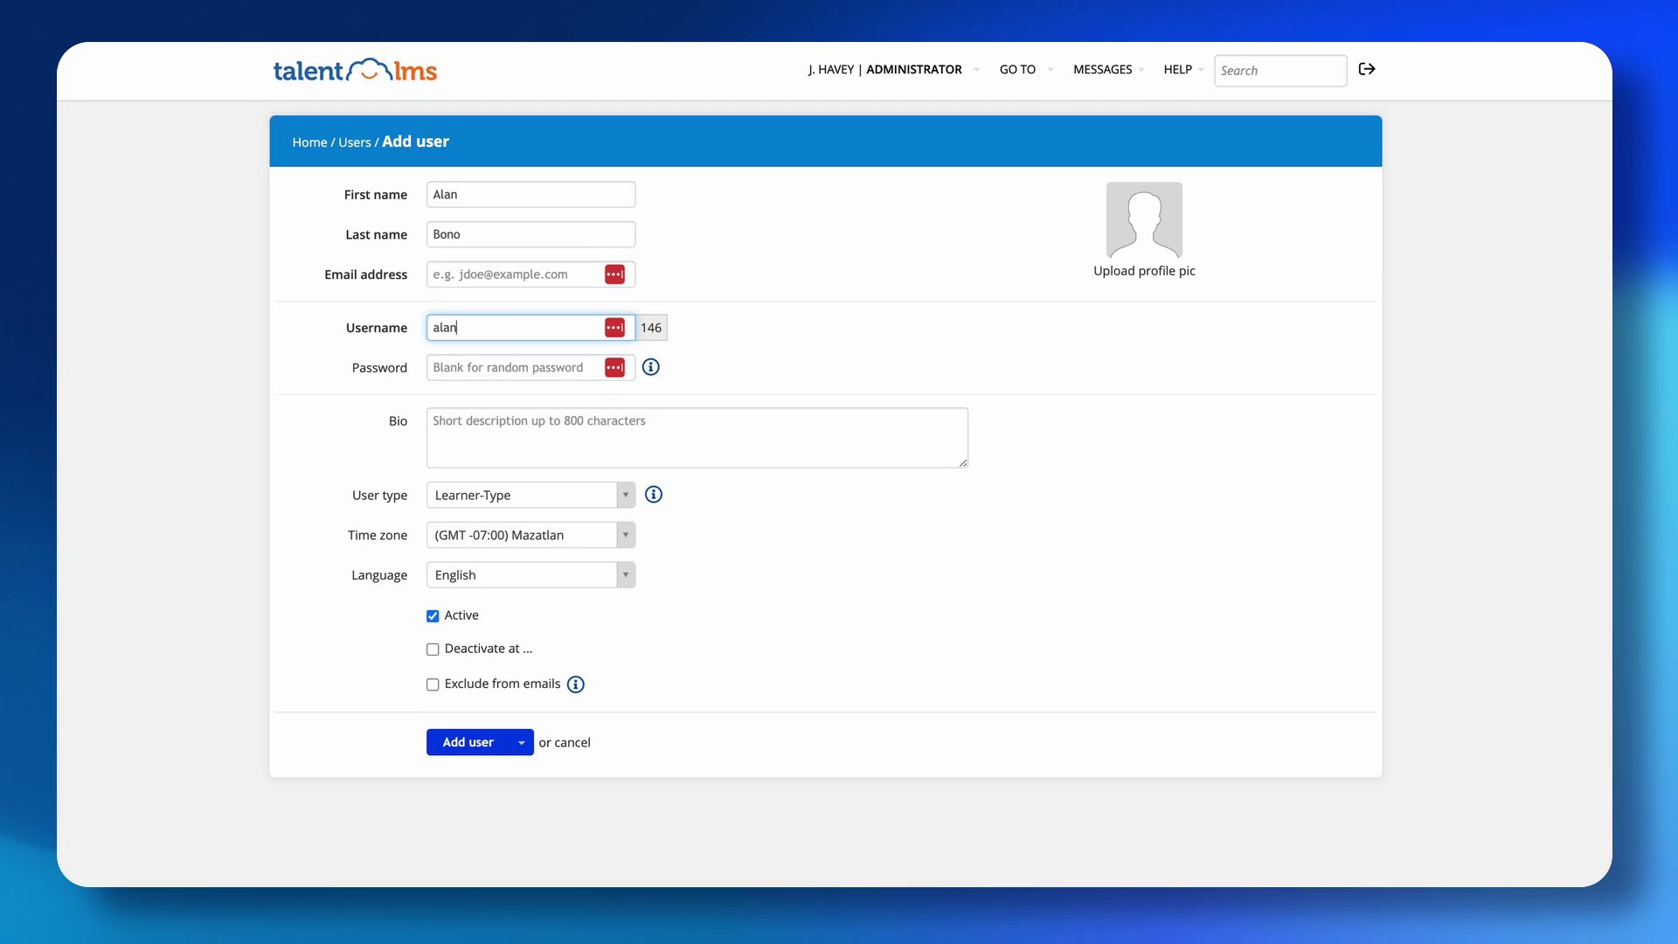
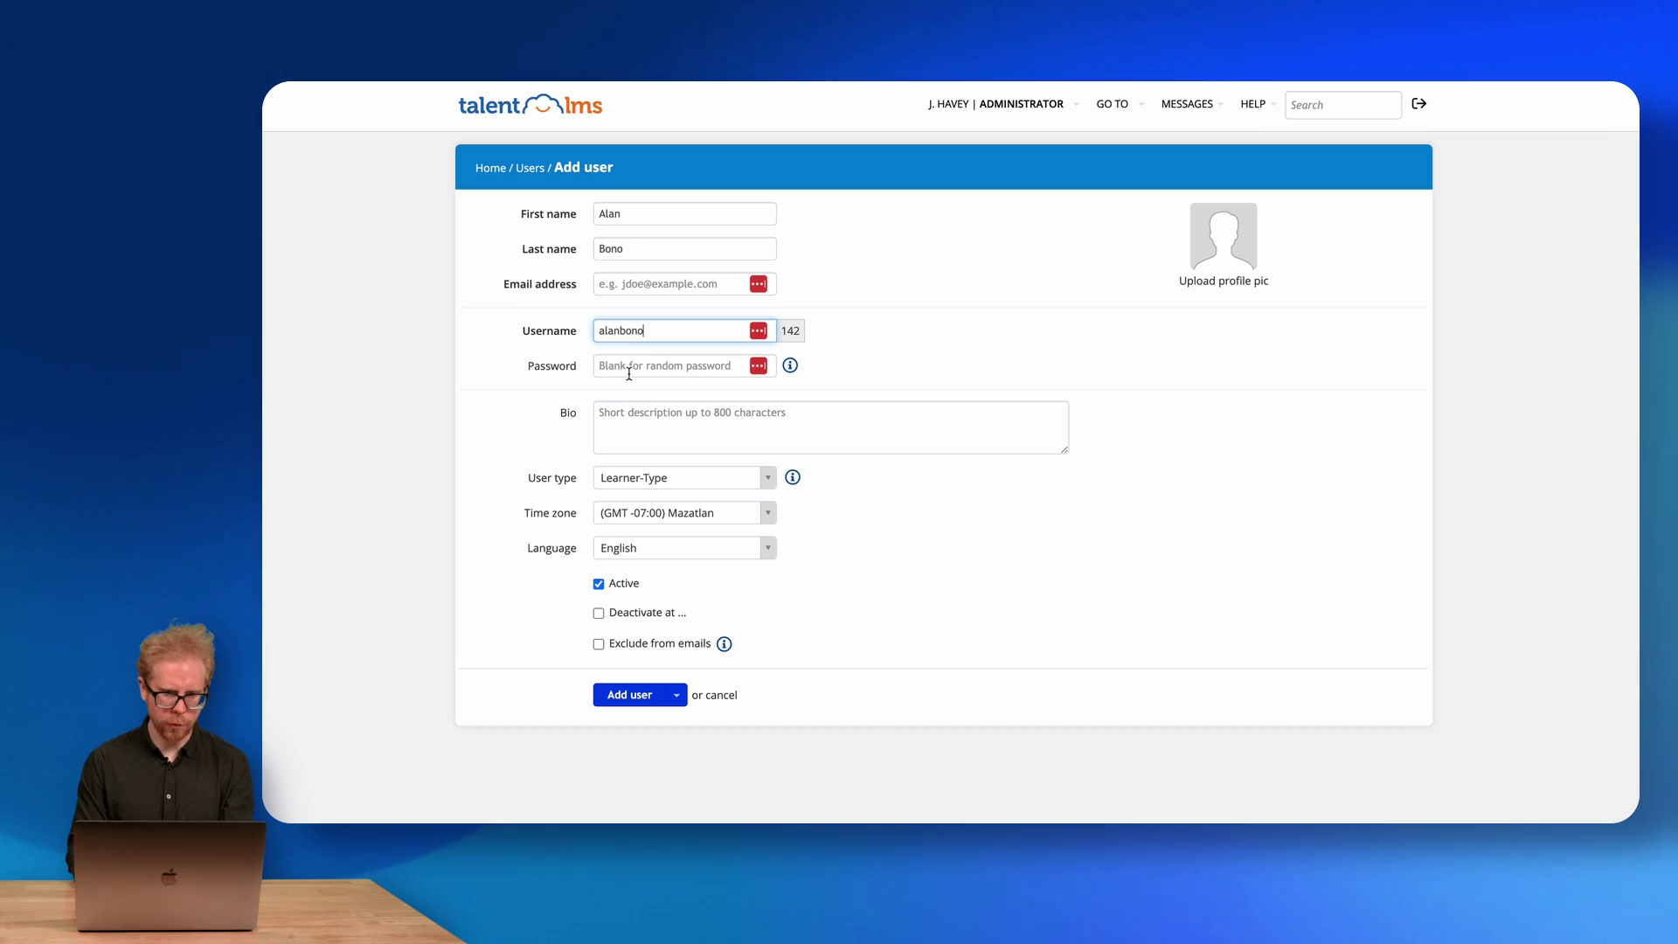
{"action": "left_click", "coordinate": [486, 377]}
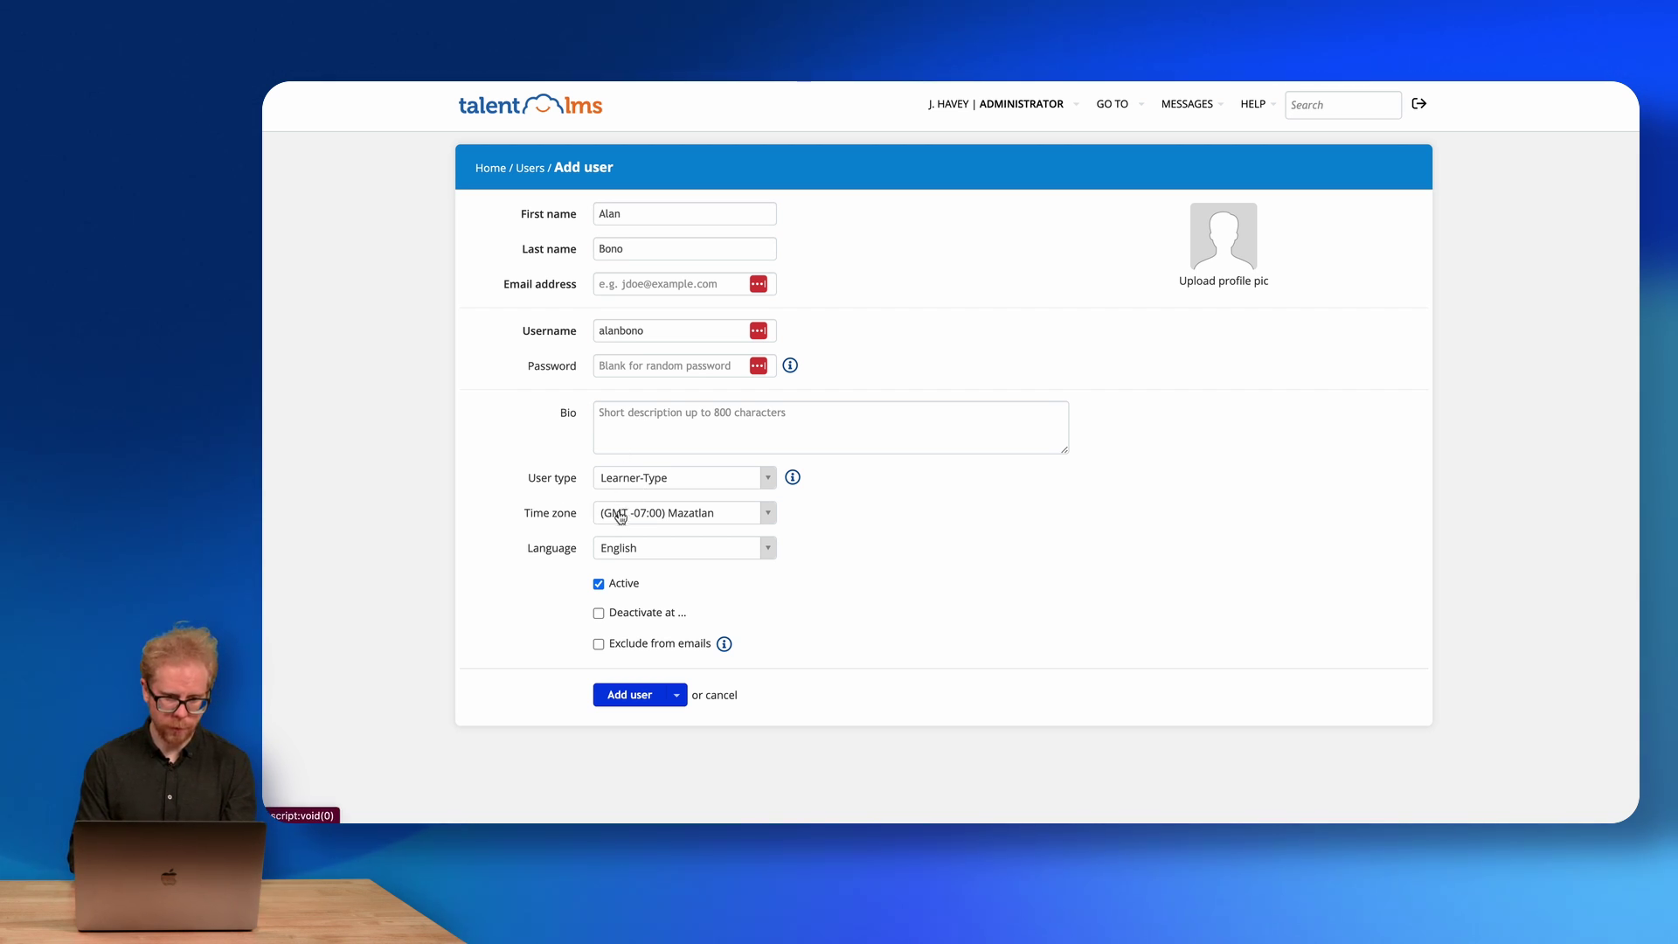
{"action": "left_click", "coordinate": [661, 479]}
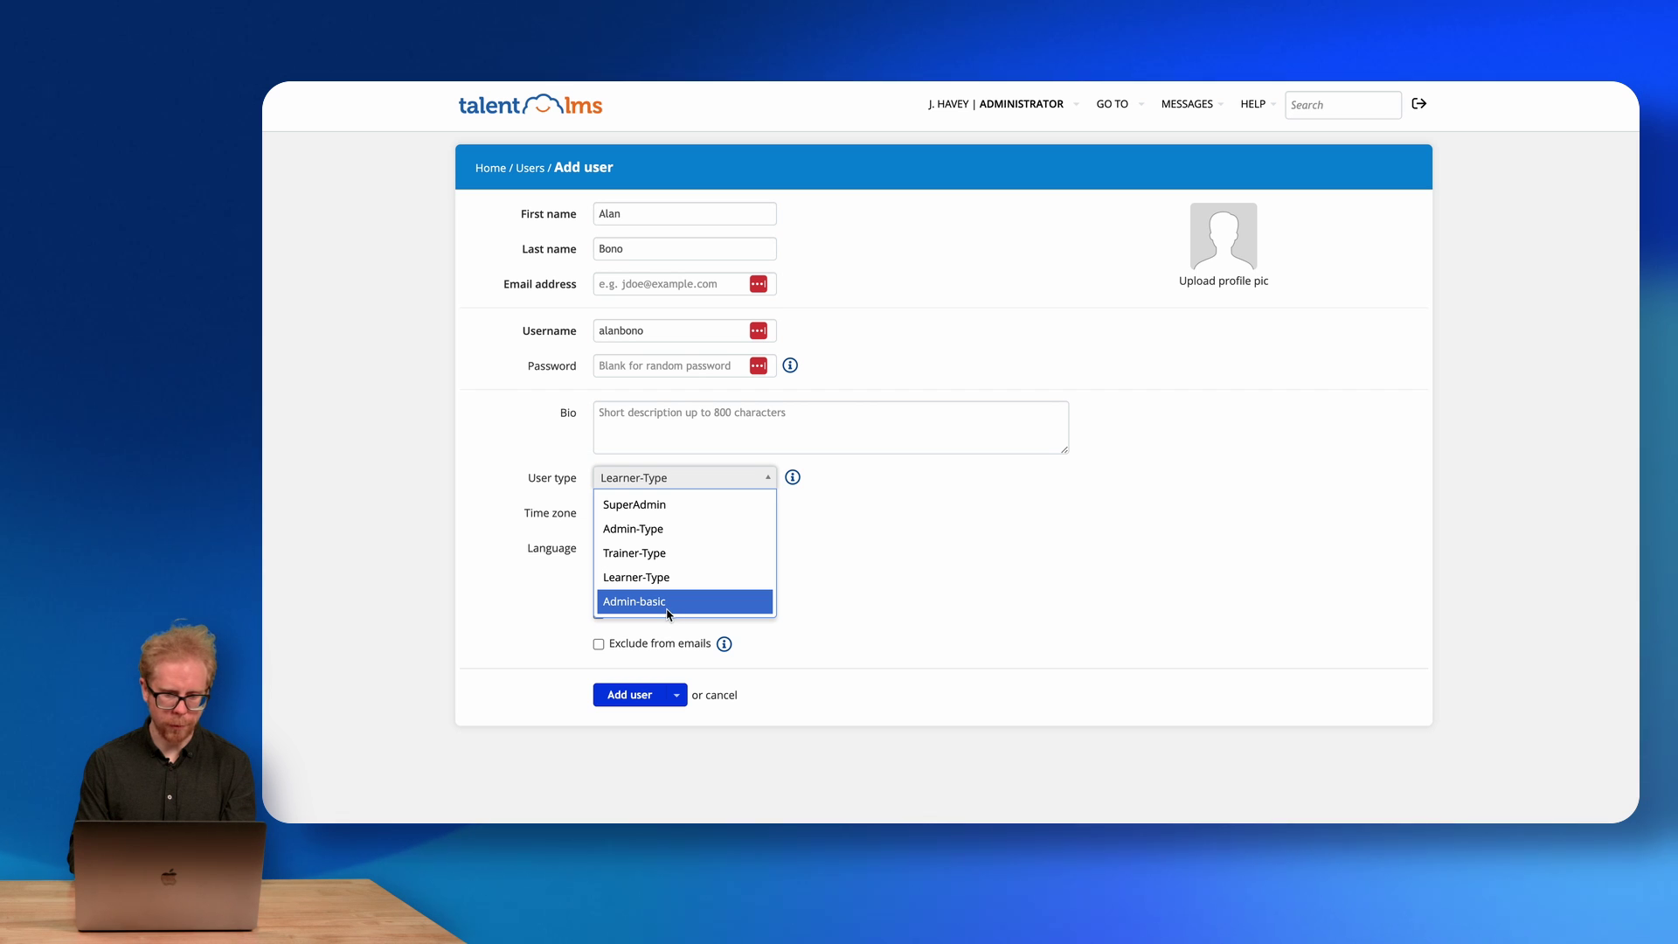
{"action": "left_click", "coordinate": [651, 610]}
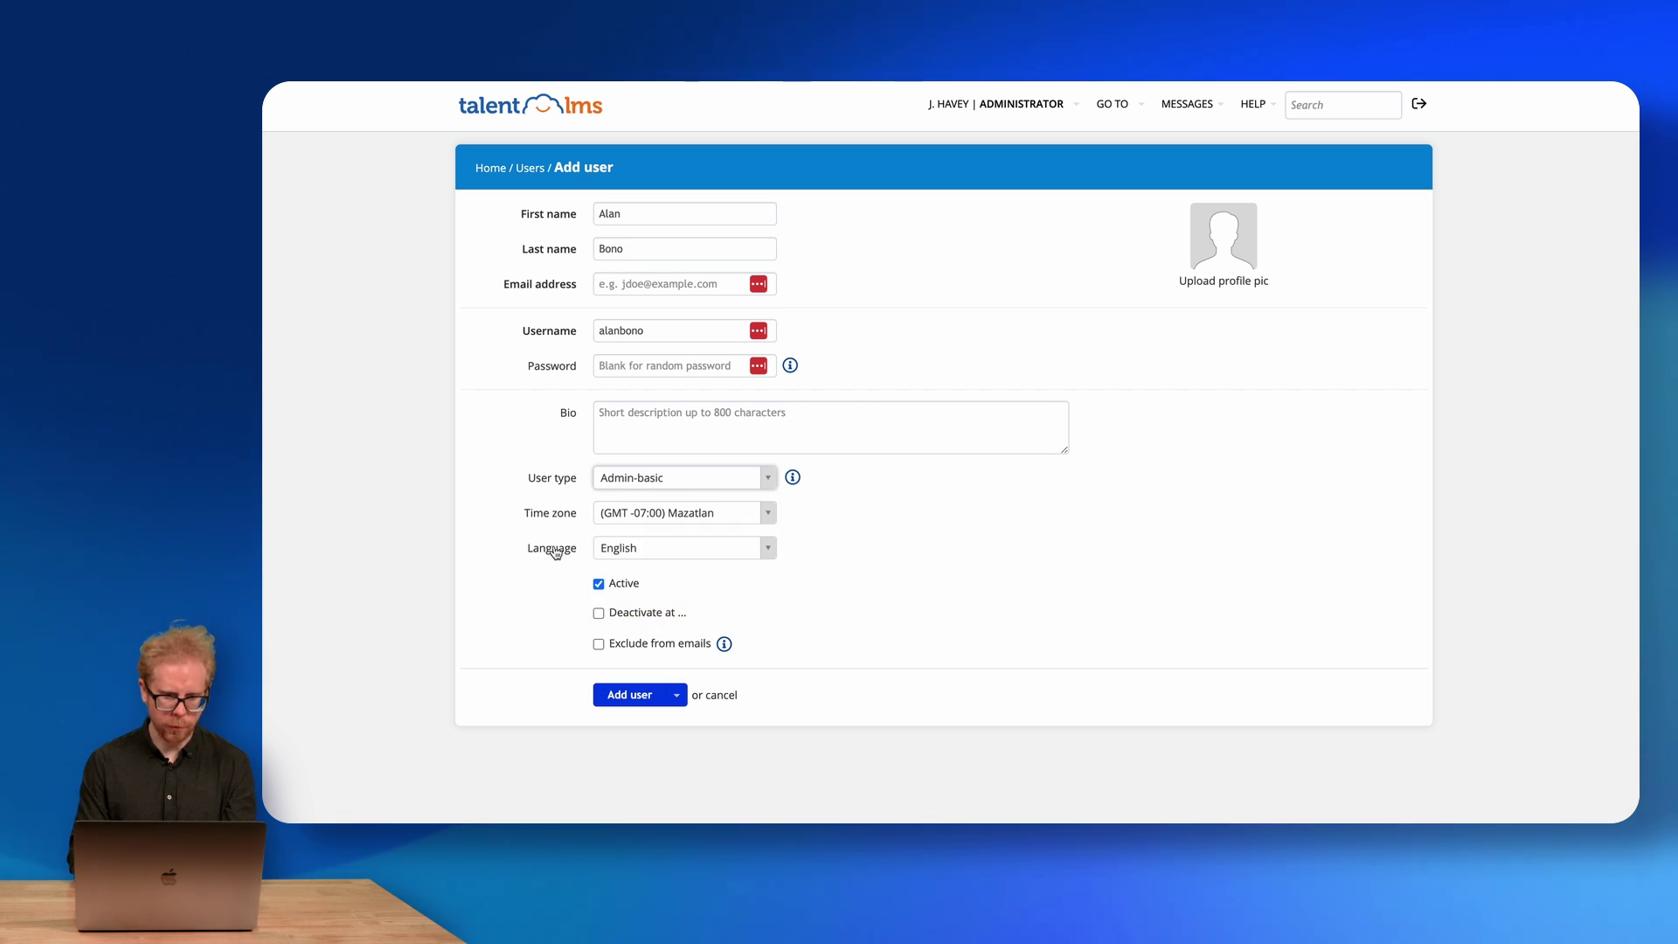
Enable Deactivate at and set the user's deactivation date to 10 September 2024.
{"action": "left_click", "coordinate": [600, 614]}
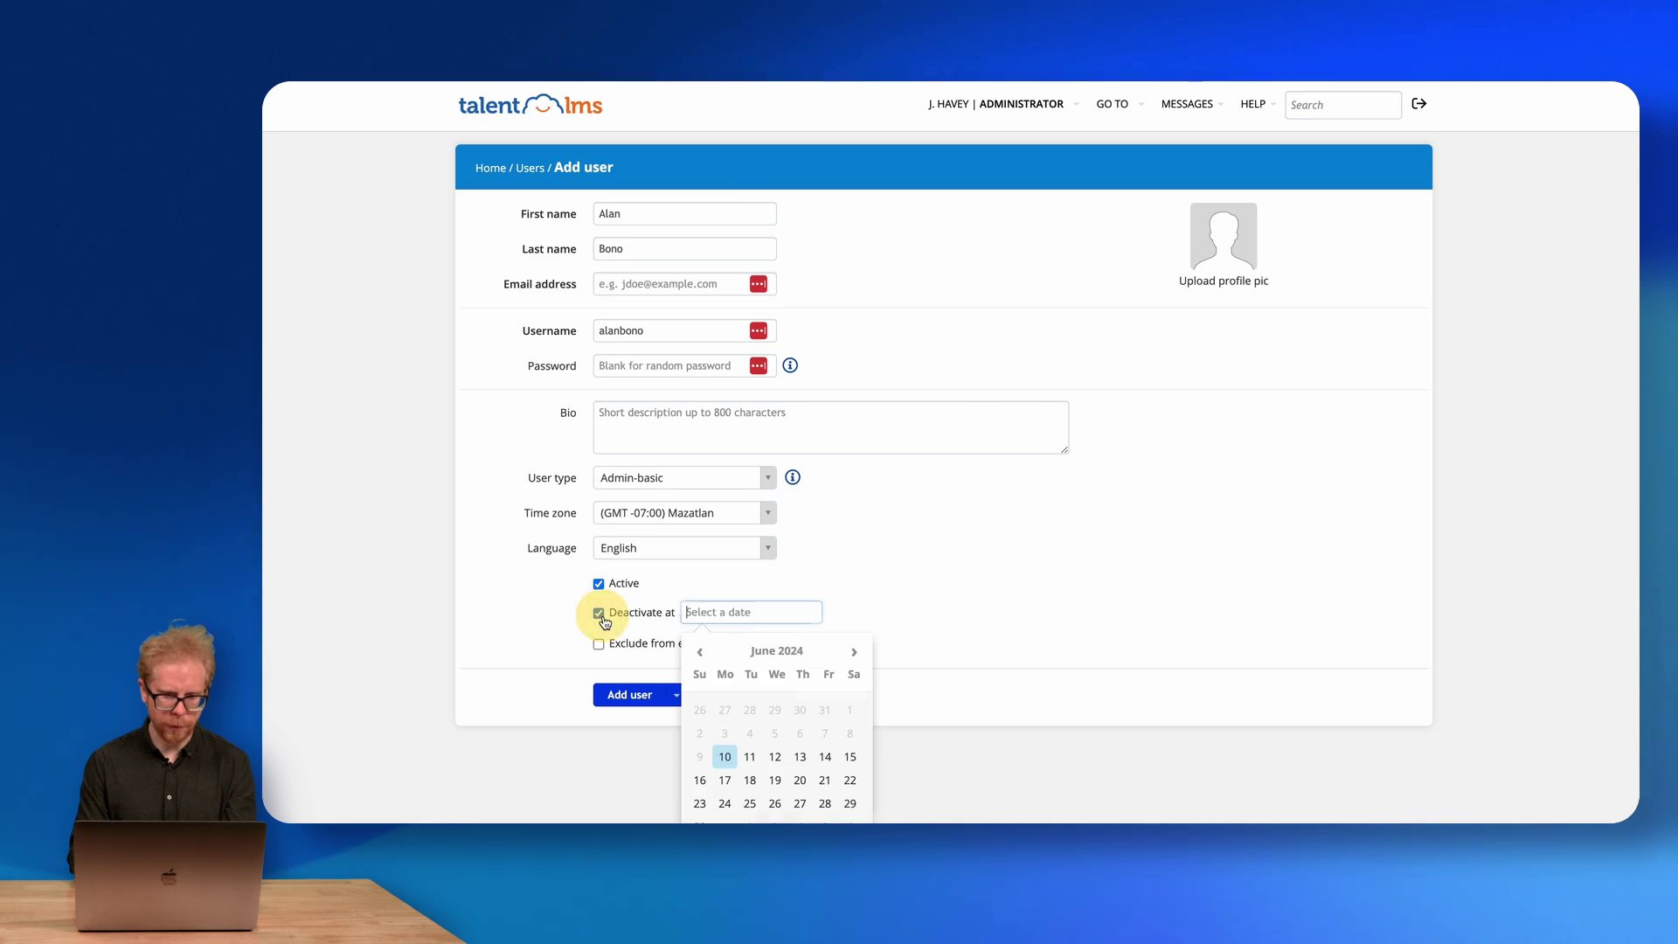
{"action": "left_click", "coordinate": [749, 590]}
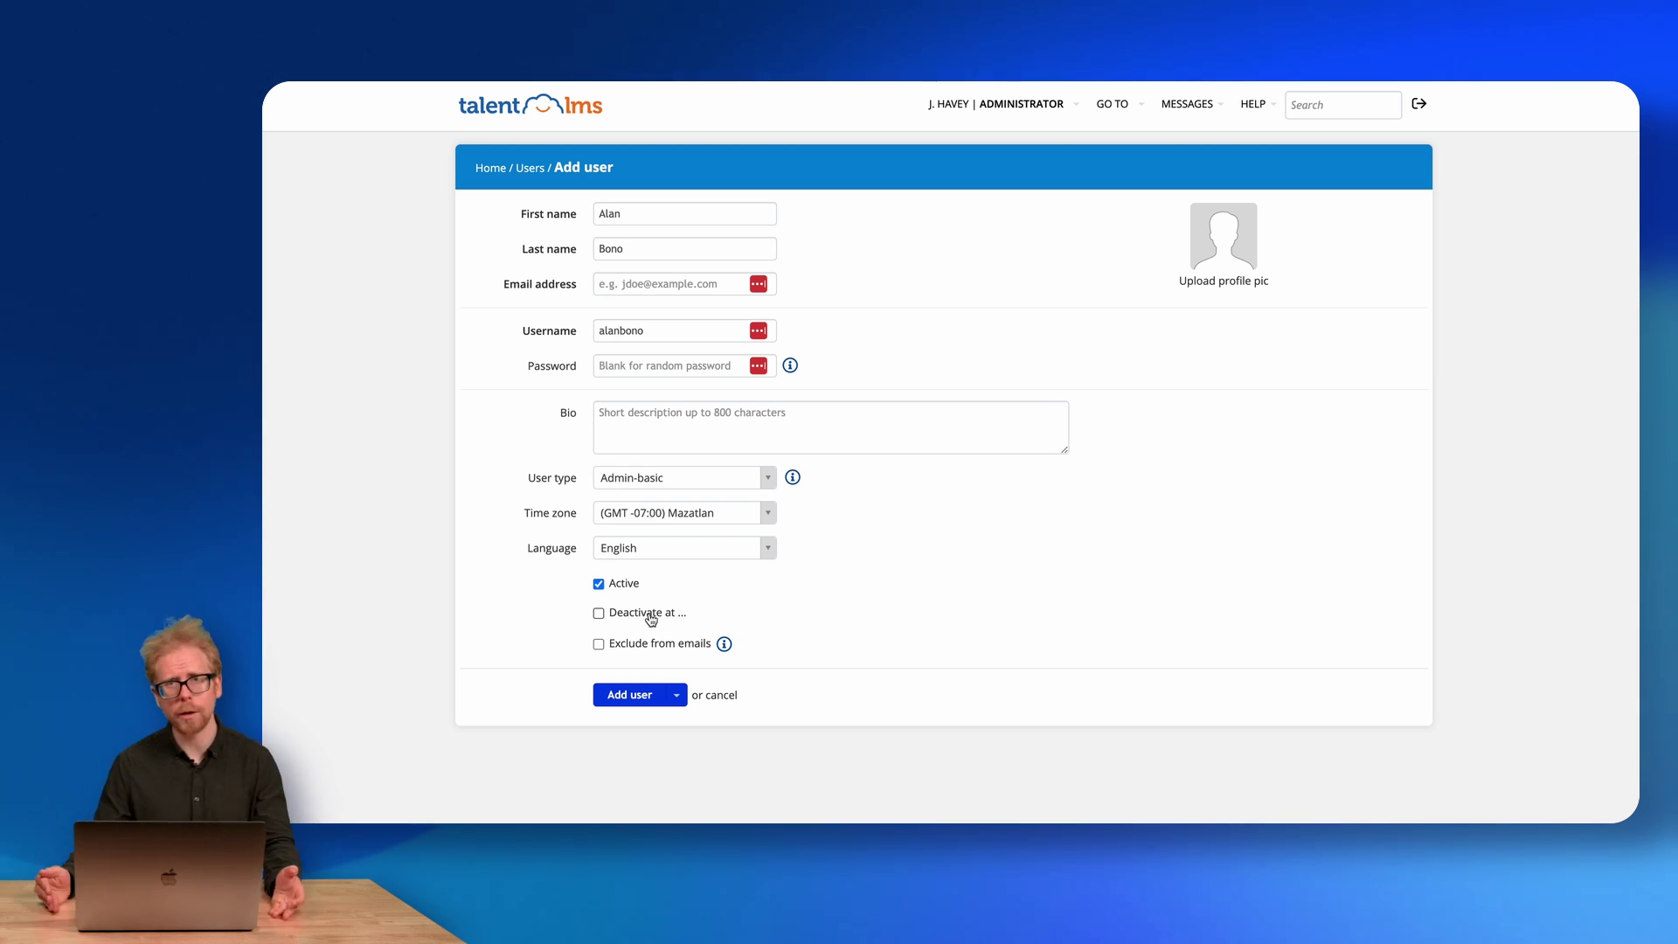
{"action": "left_click", "coordinate": [598, 615]}
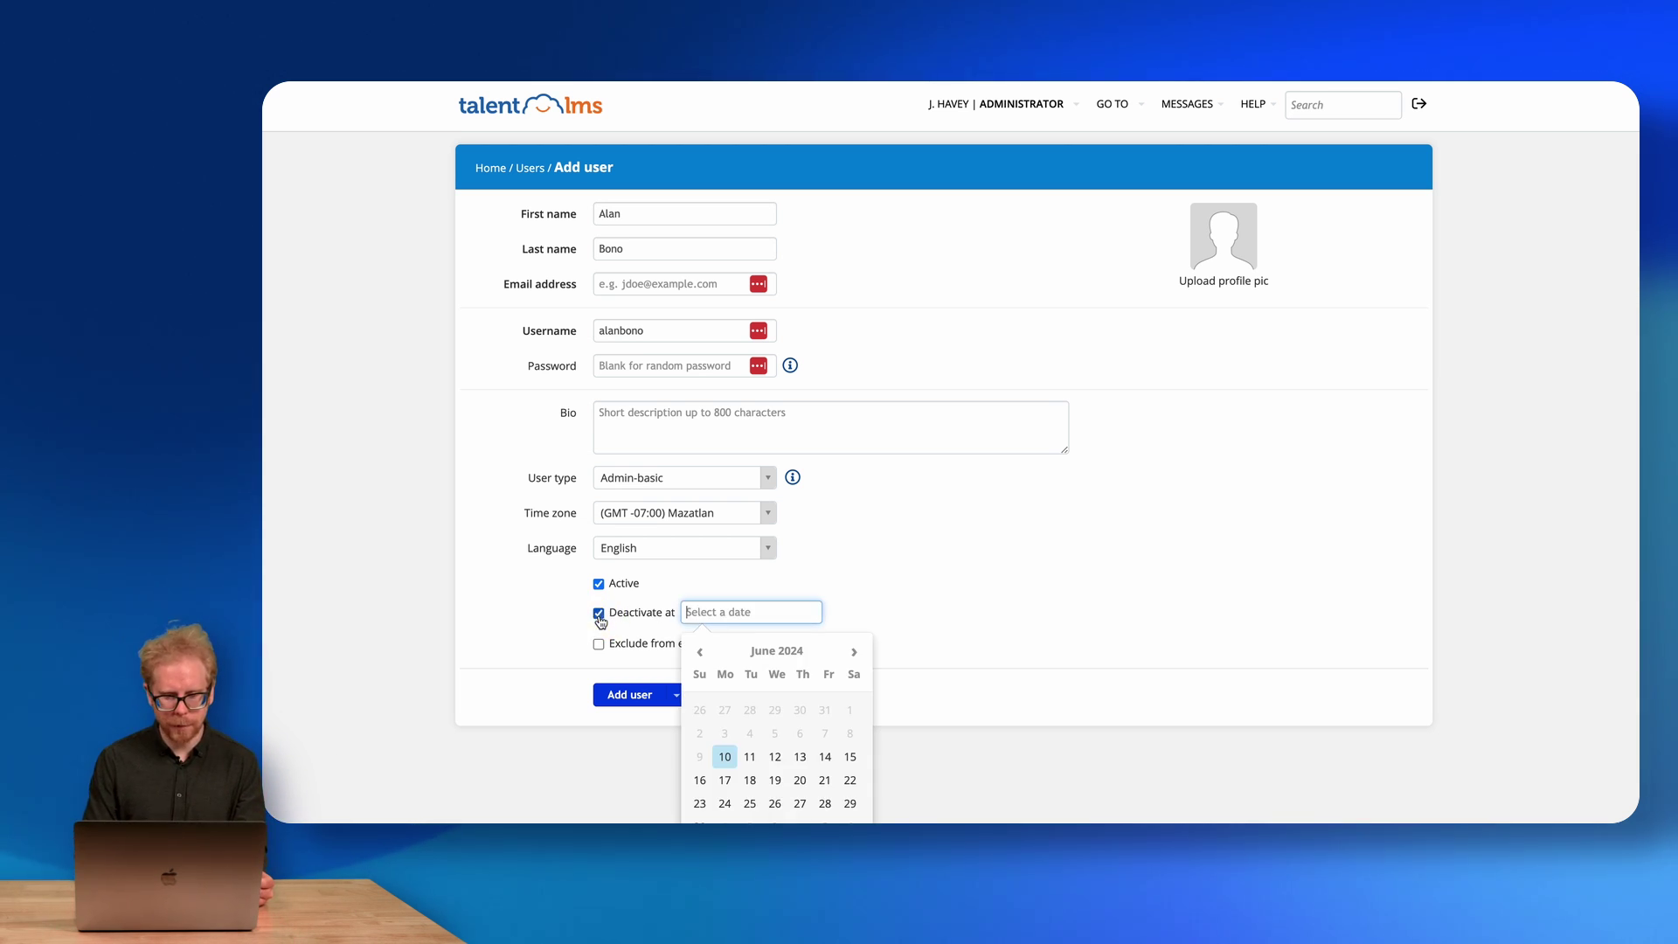
{"action": "left_click", "coordinate": [854, 652]}
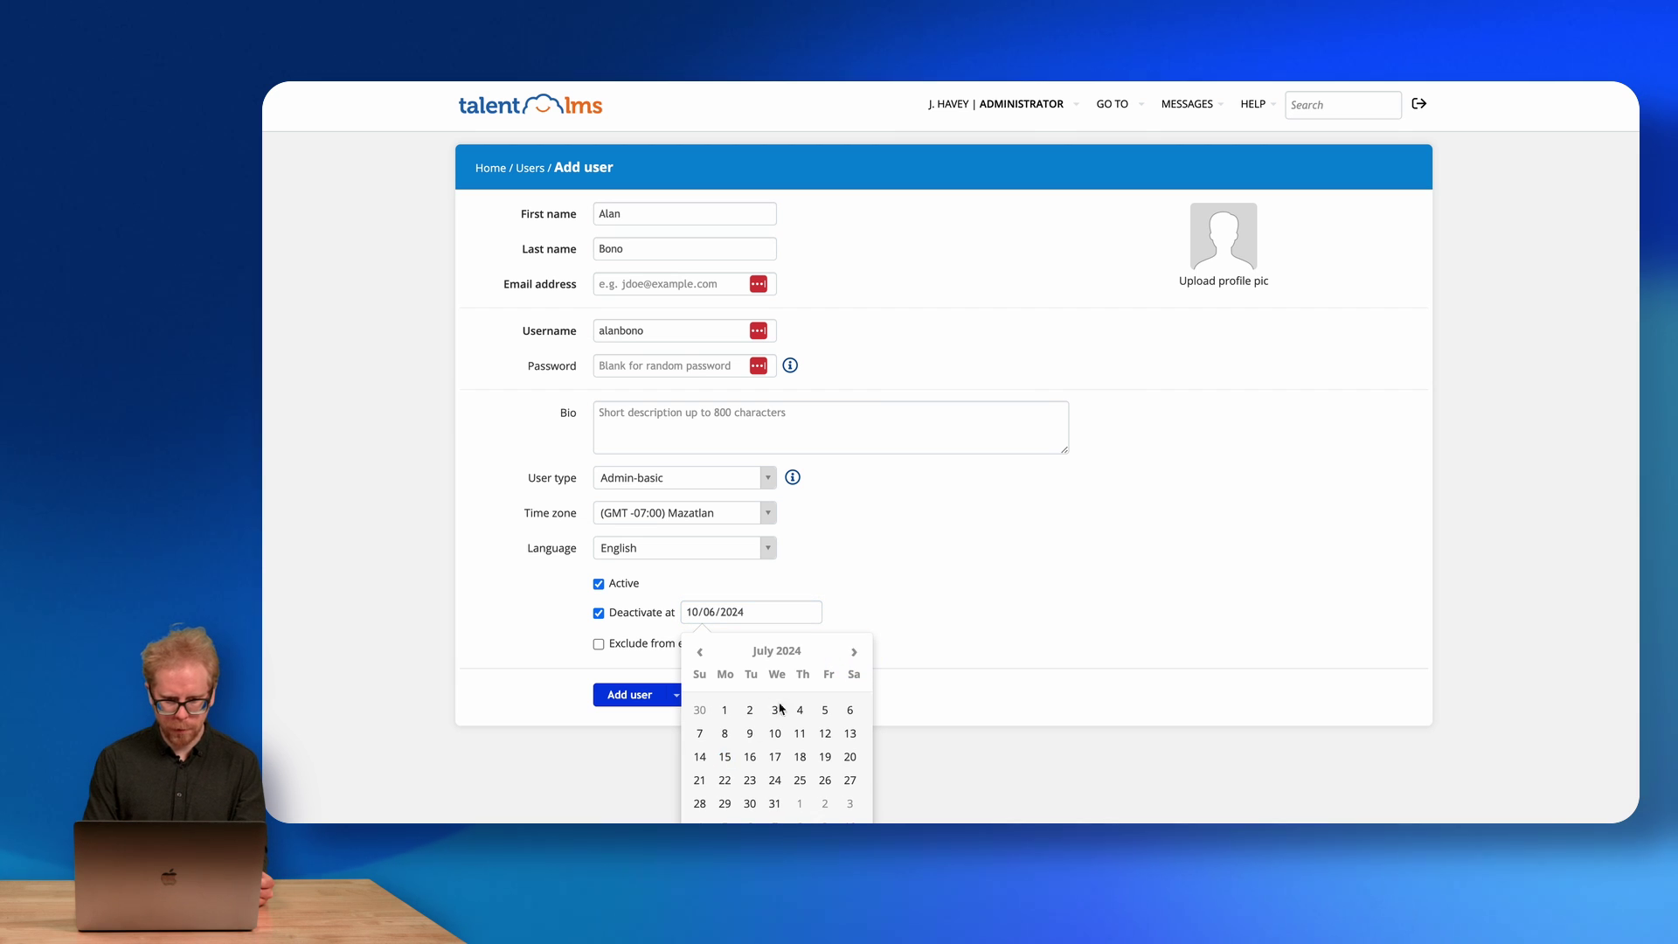
{"action": "left_click", "coordinate": [857, 653]}
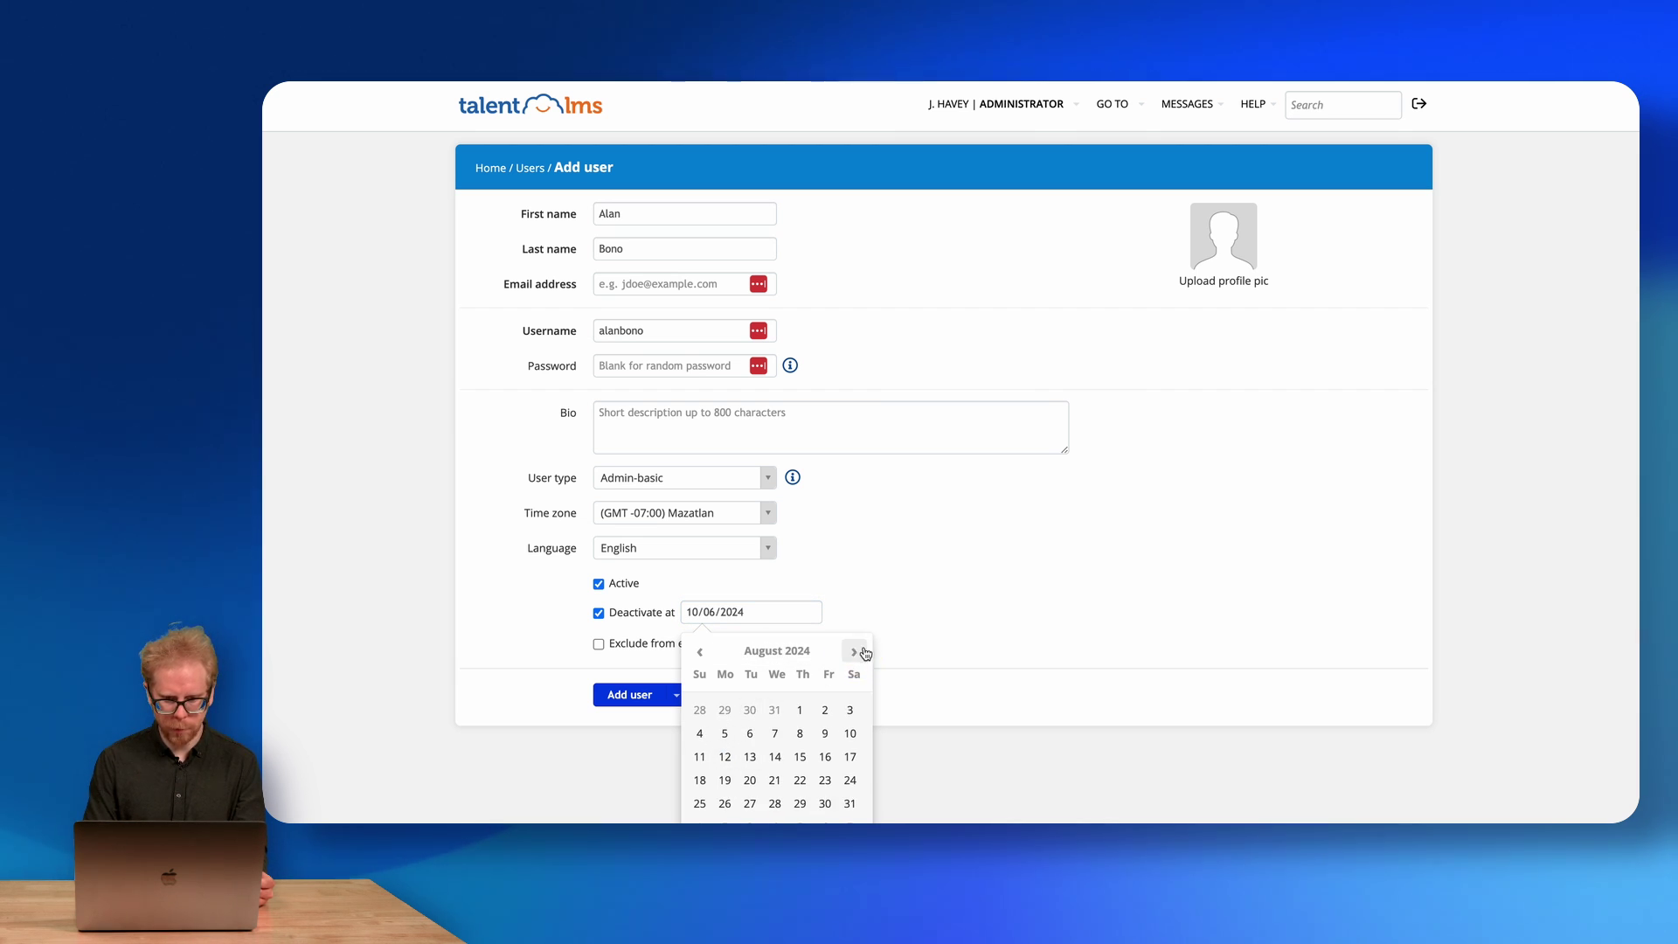
{"action": "left_click", "coordinate": [865, 652]}
{"action": "left_click", "coordinate": [750, 757]}
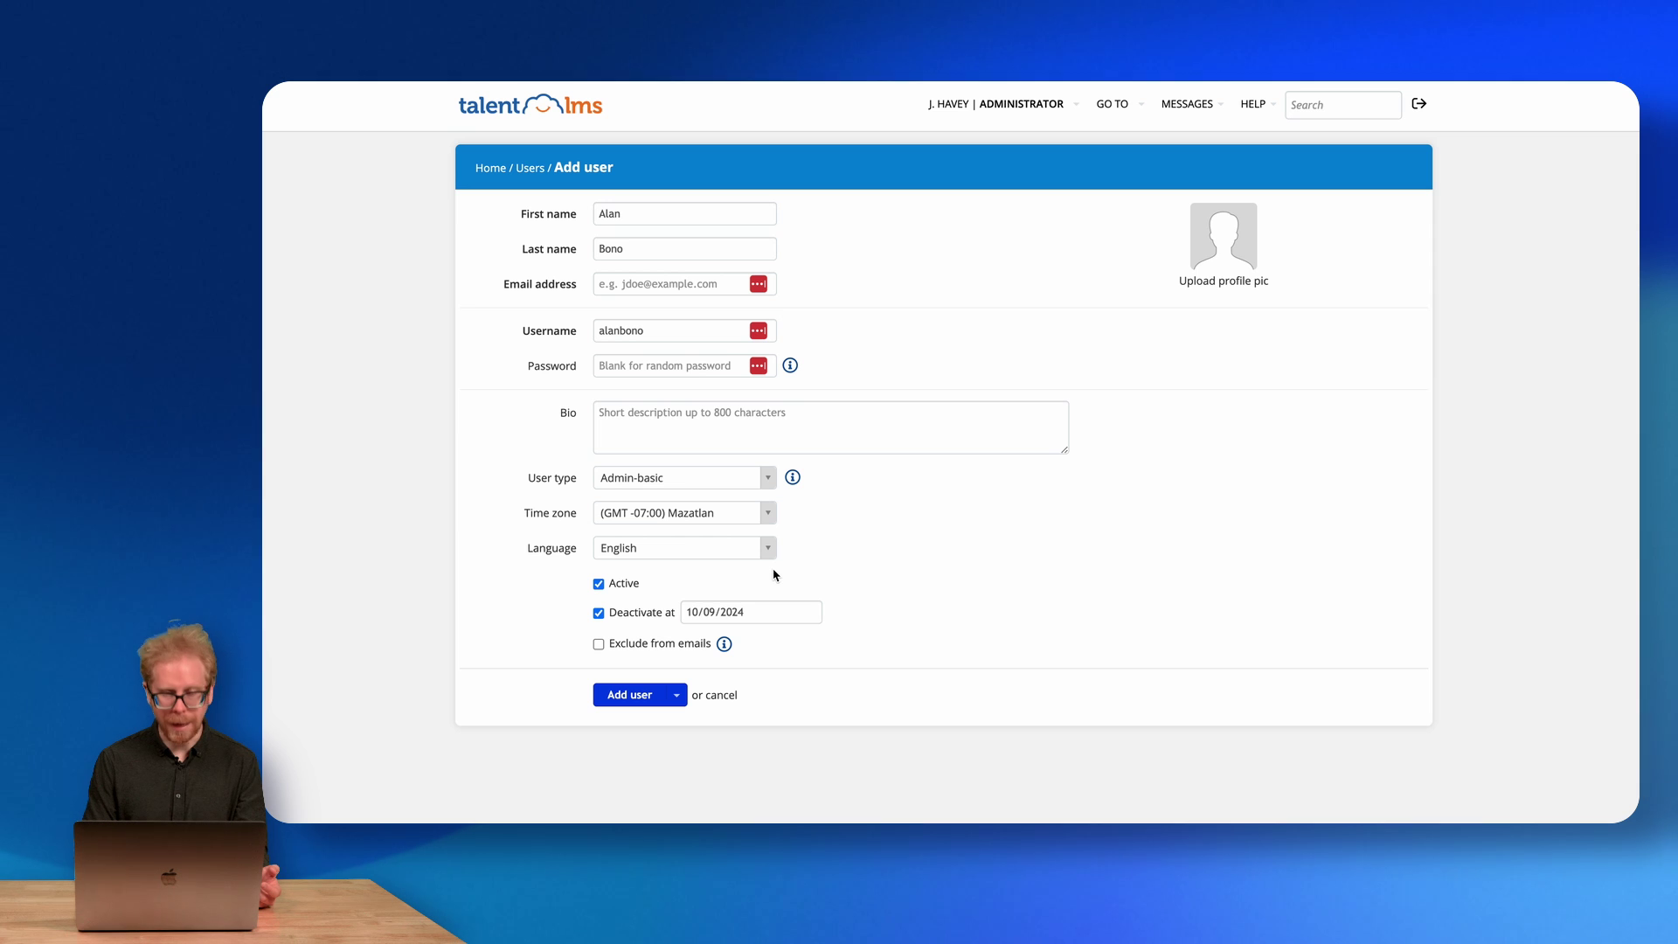
{"action": "mouse_move", "coordinate": [725, 644]}
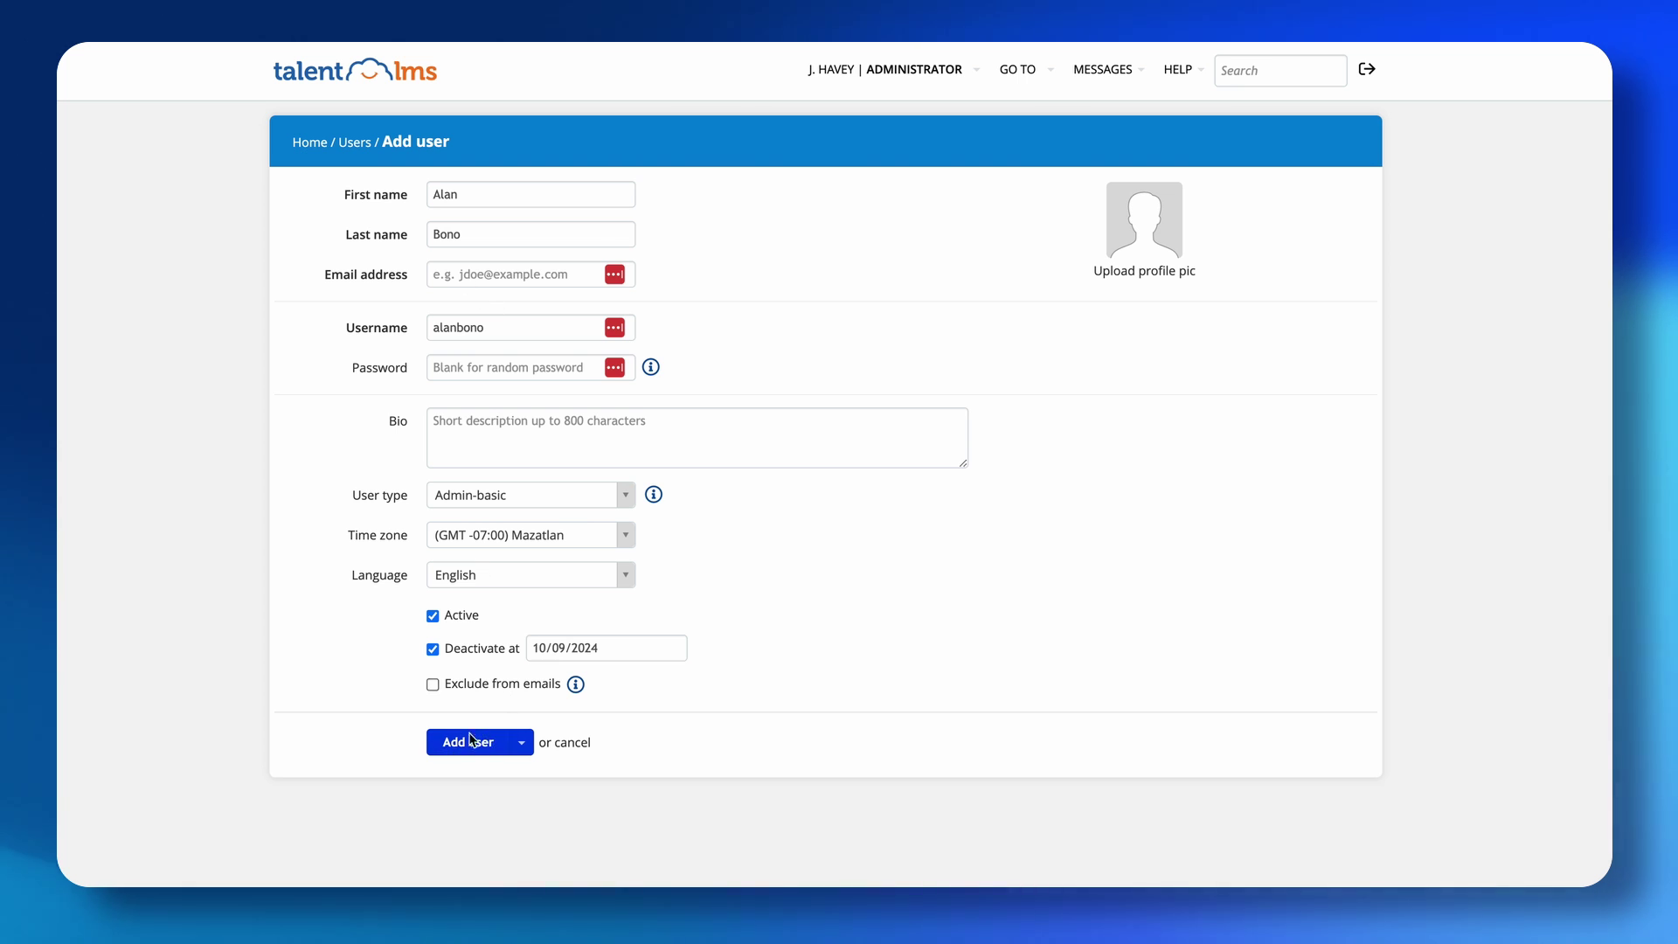
Save the new user account with Add user.
{"action": "left_click", "coordinate": [521, 742]}
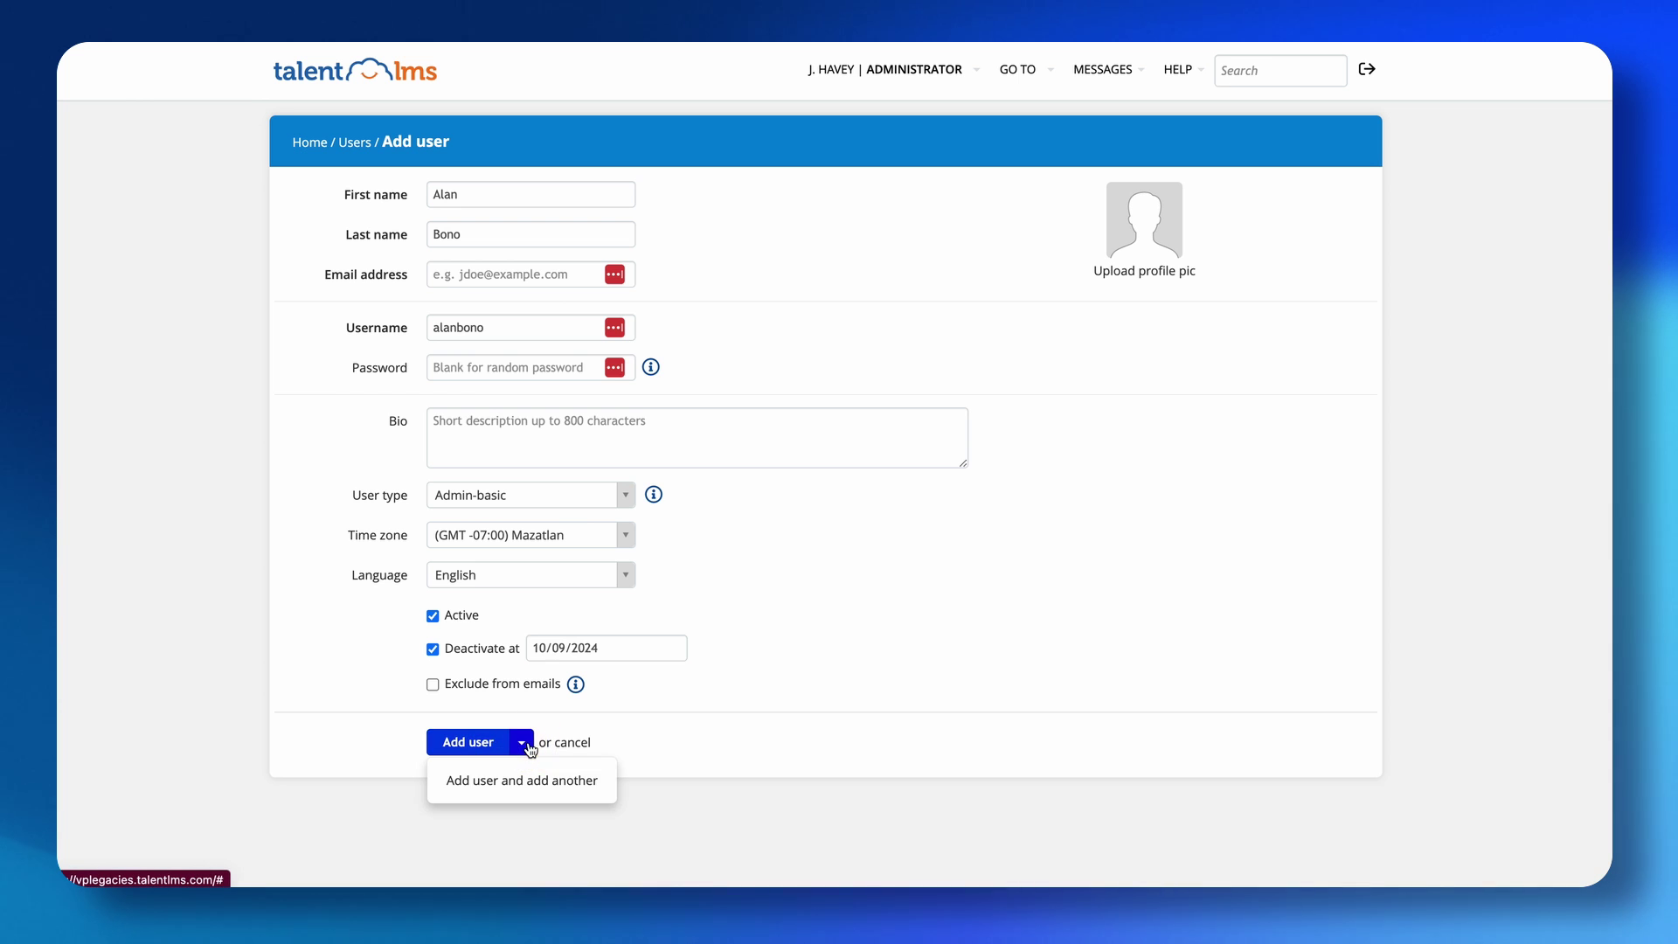
{"action": "left_click", "coordinate": [524, 742]}
{"action": "left_click", "coordinate": [471, 748]}
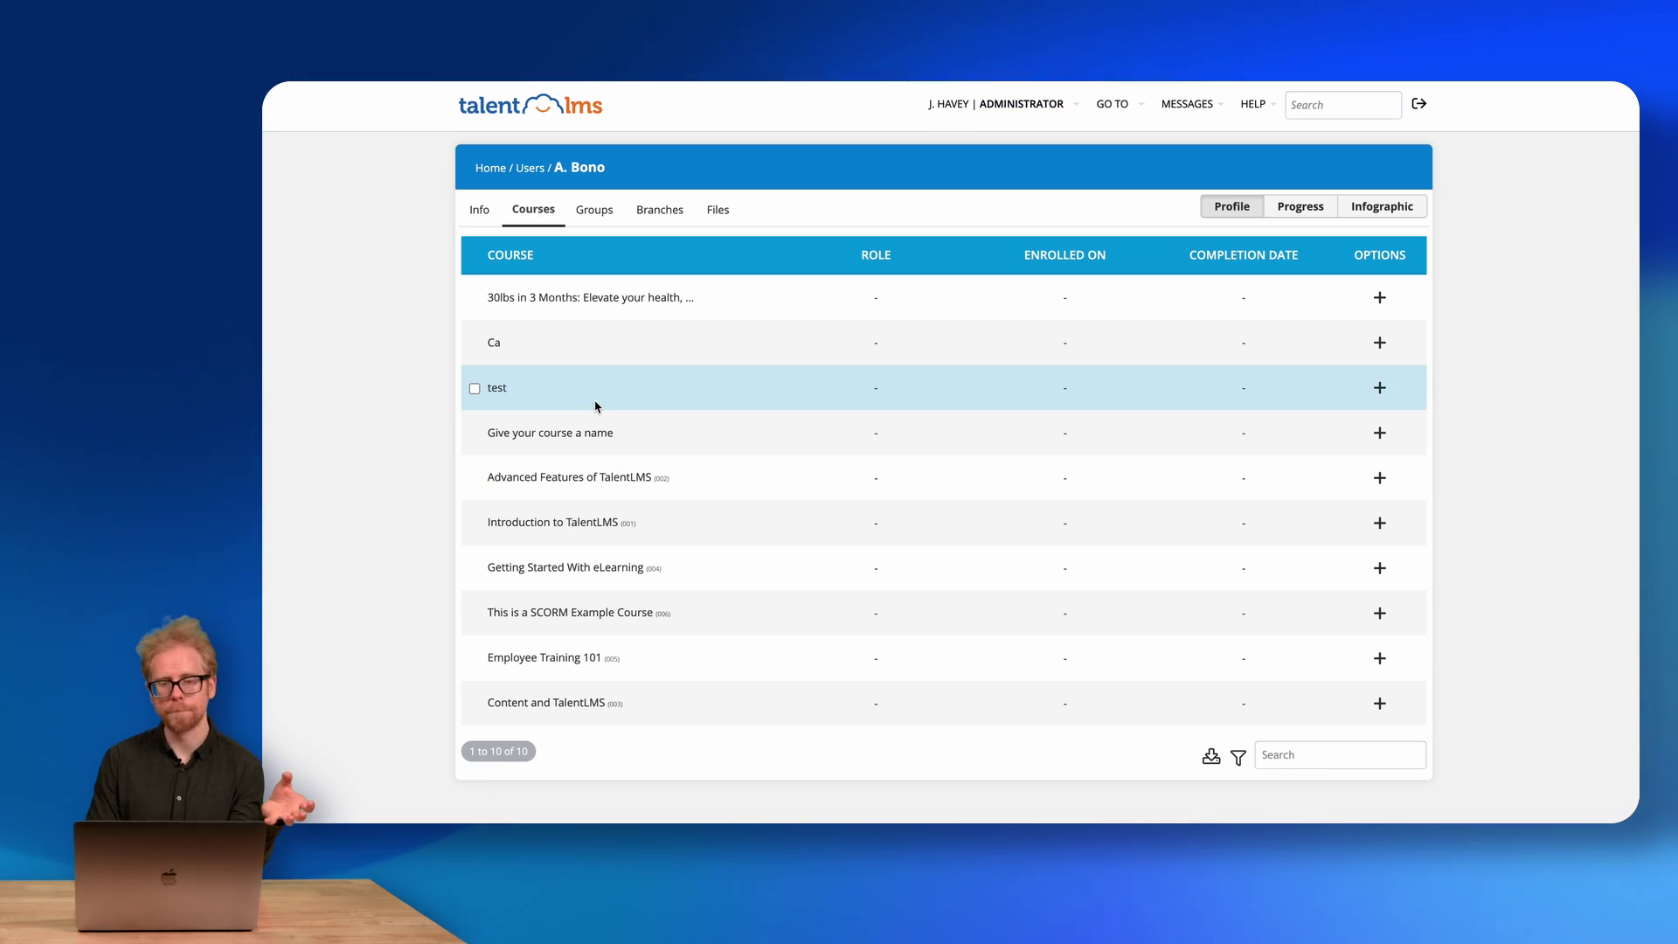
Review the user's Groups, Branches, Files and Courses tabs, then return to the Home dashboard.
{"action": "left_click", "coordinate": [594, 215]}
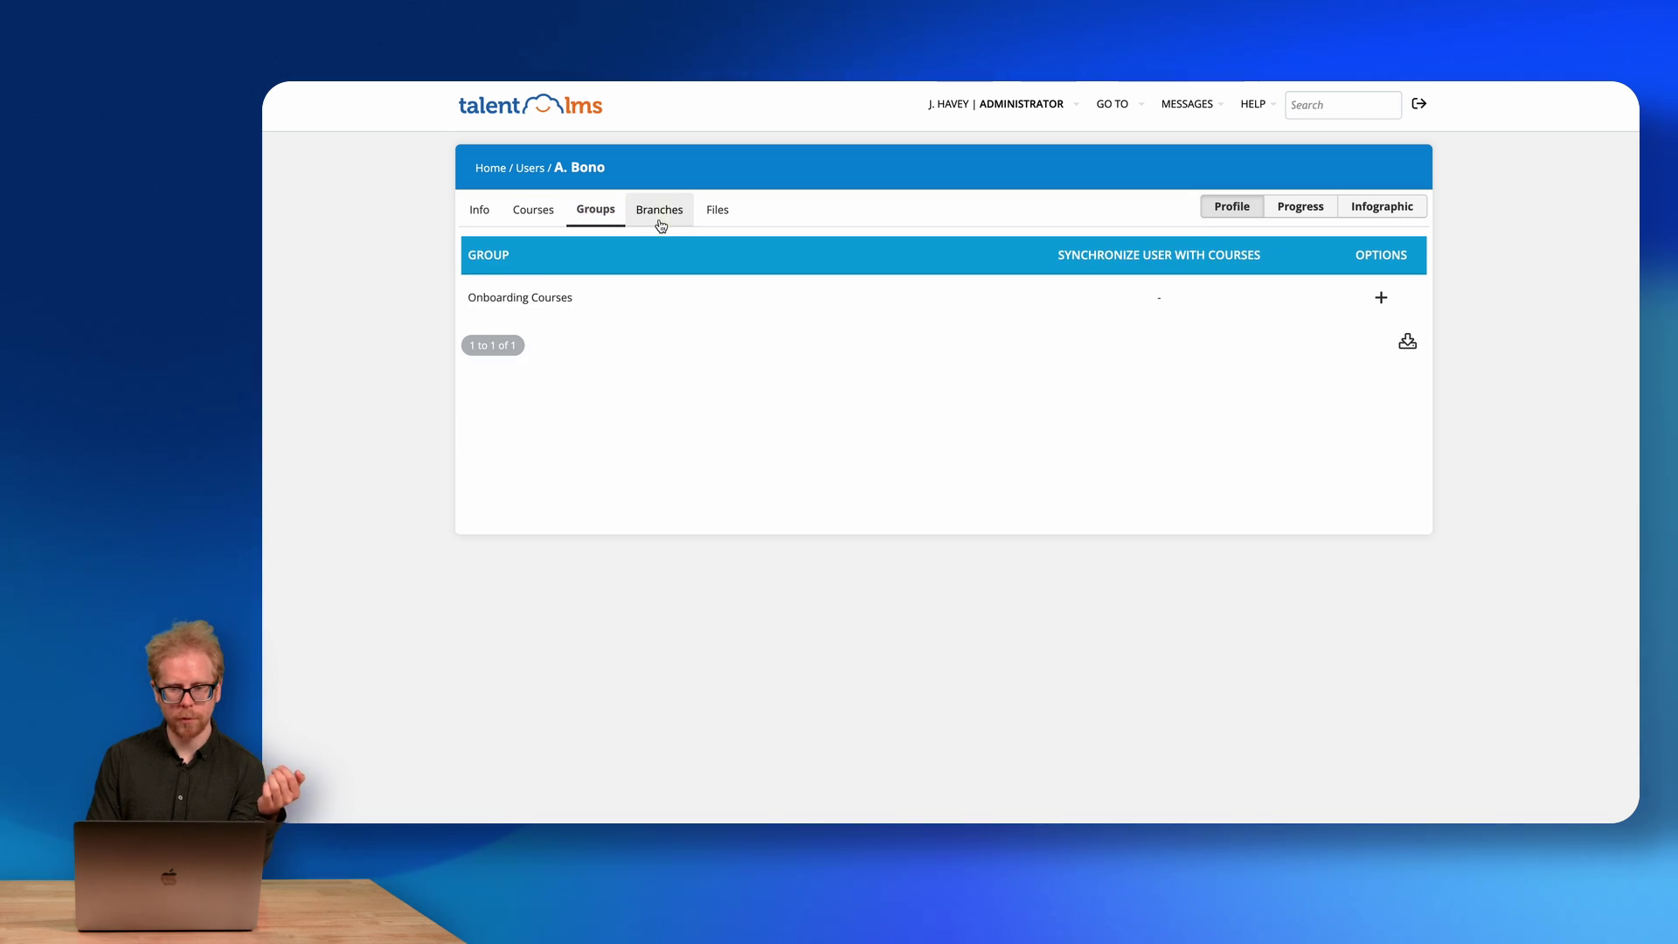
{"action": "left_click", "coordinate": [659, 224]}
{"action": "left_click", "coordinate": [718, 213]}
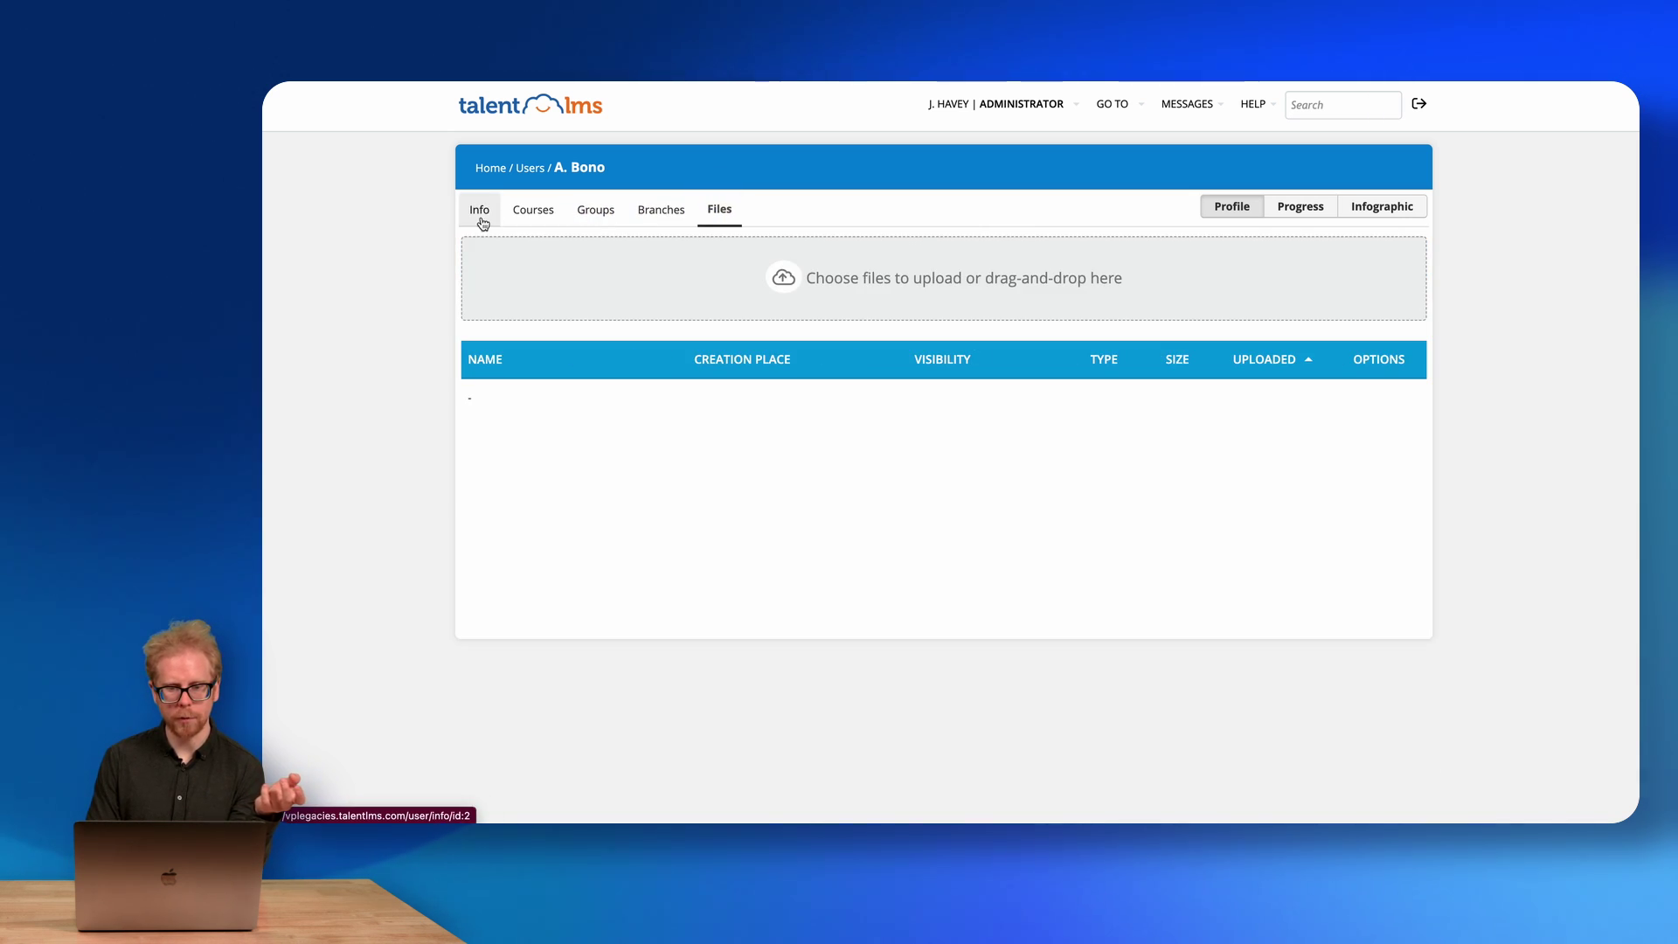
{"action": "left_click", "coordinate": [542, 217]}
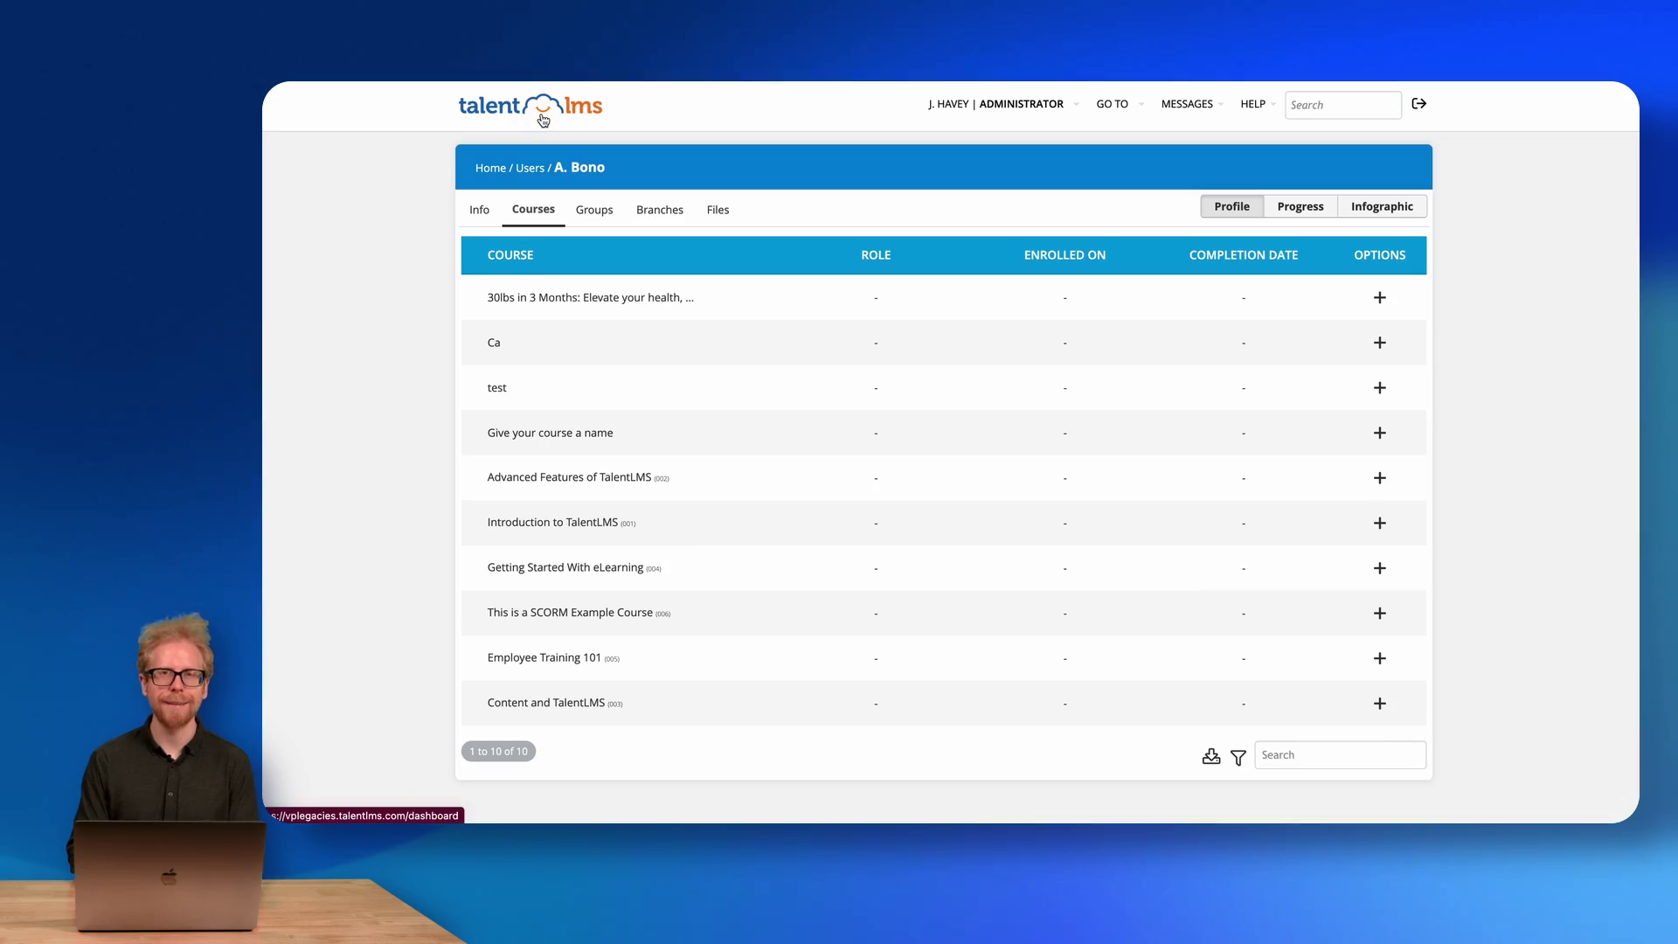
{"action": "left_click", "coordinate": [543, 120]}
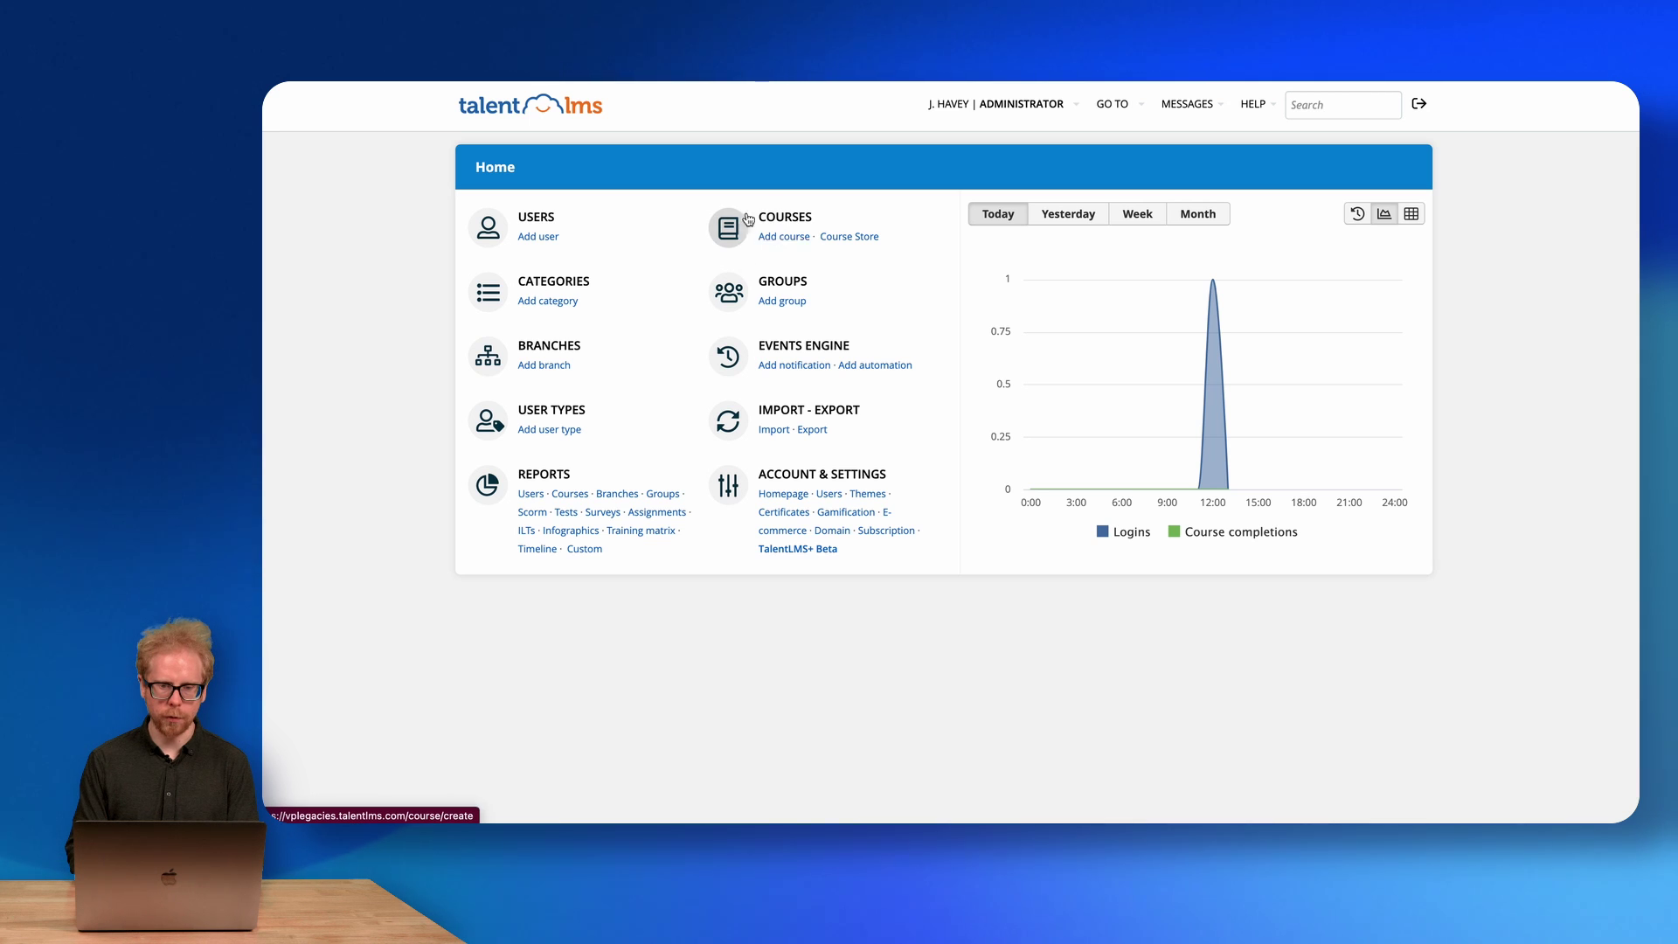
Open the Add course form from the dashboard's COURSES section.
{"action": "left_click", "coordinate": [784, 242]}
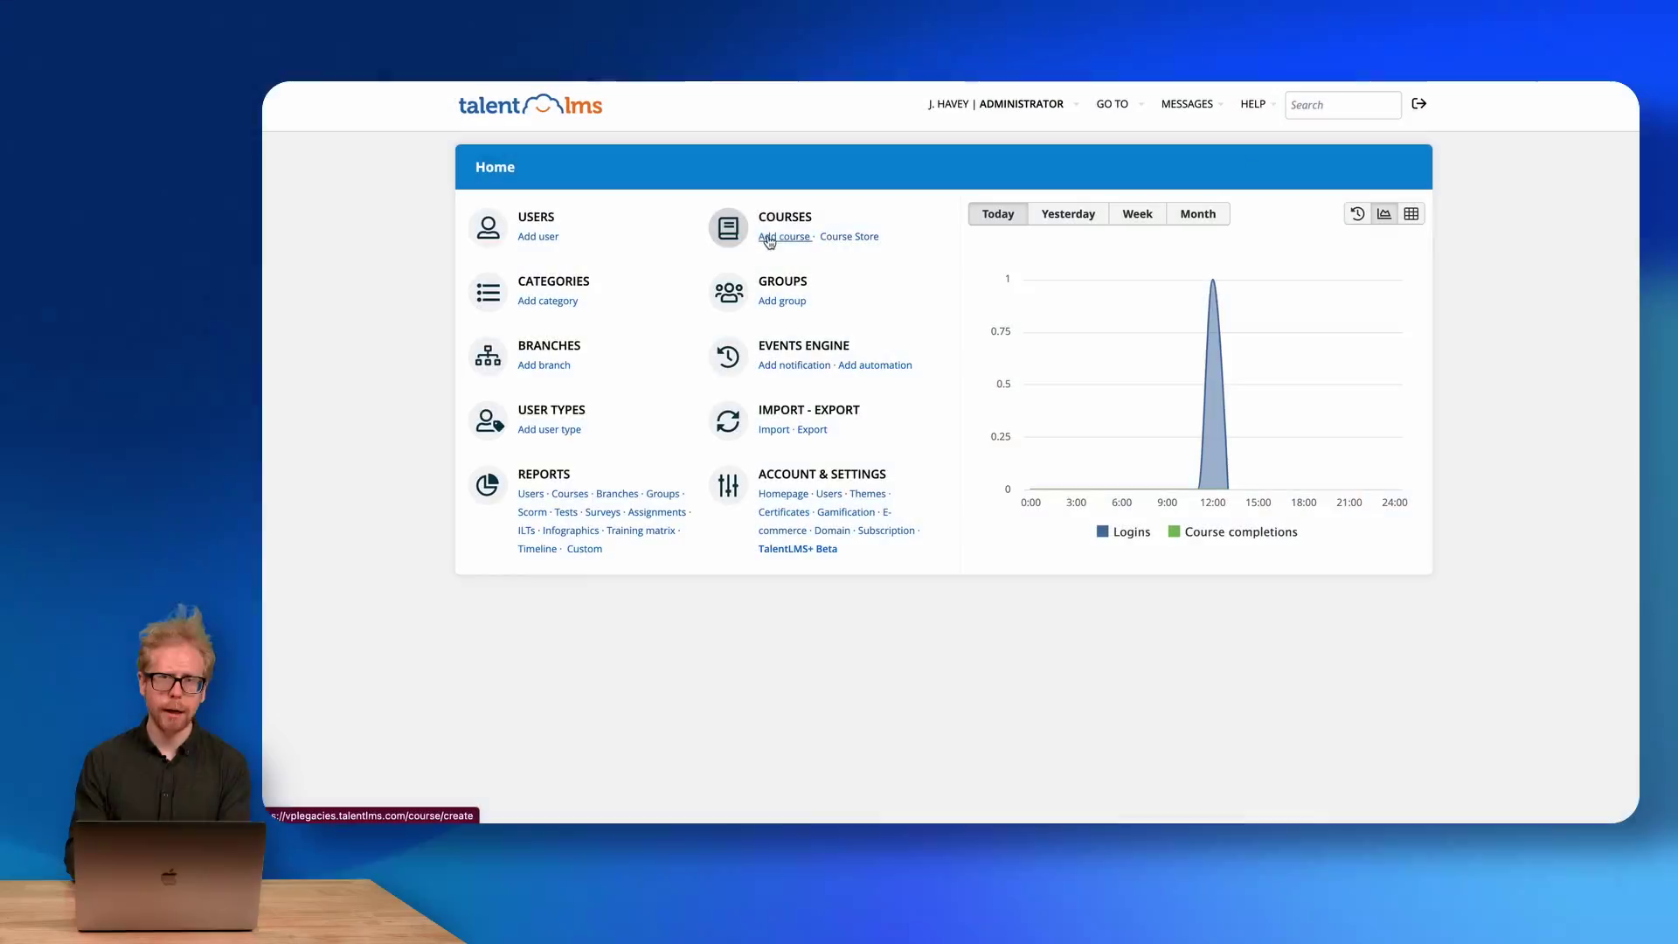
{"action": "left_click", "coordinate": [769, 239]}
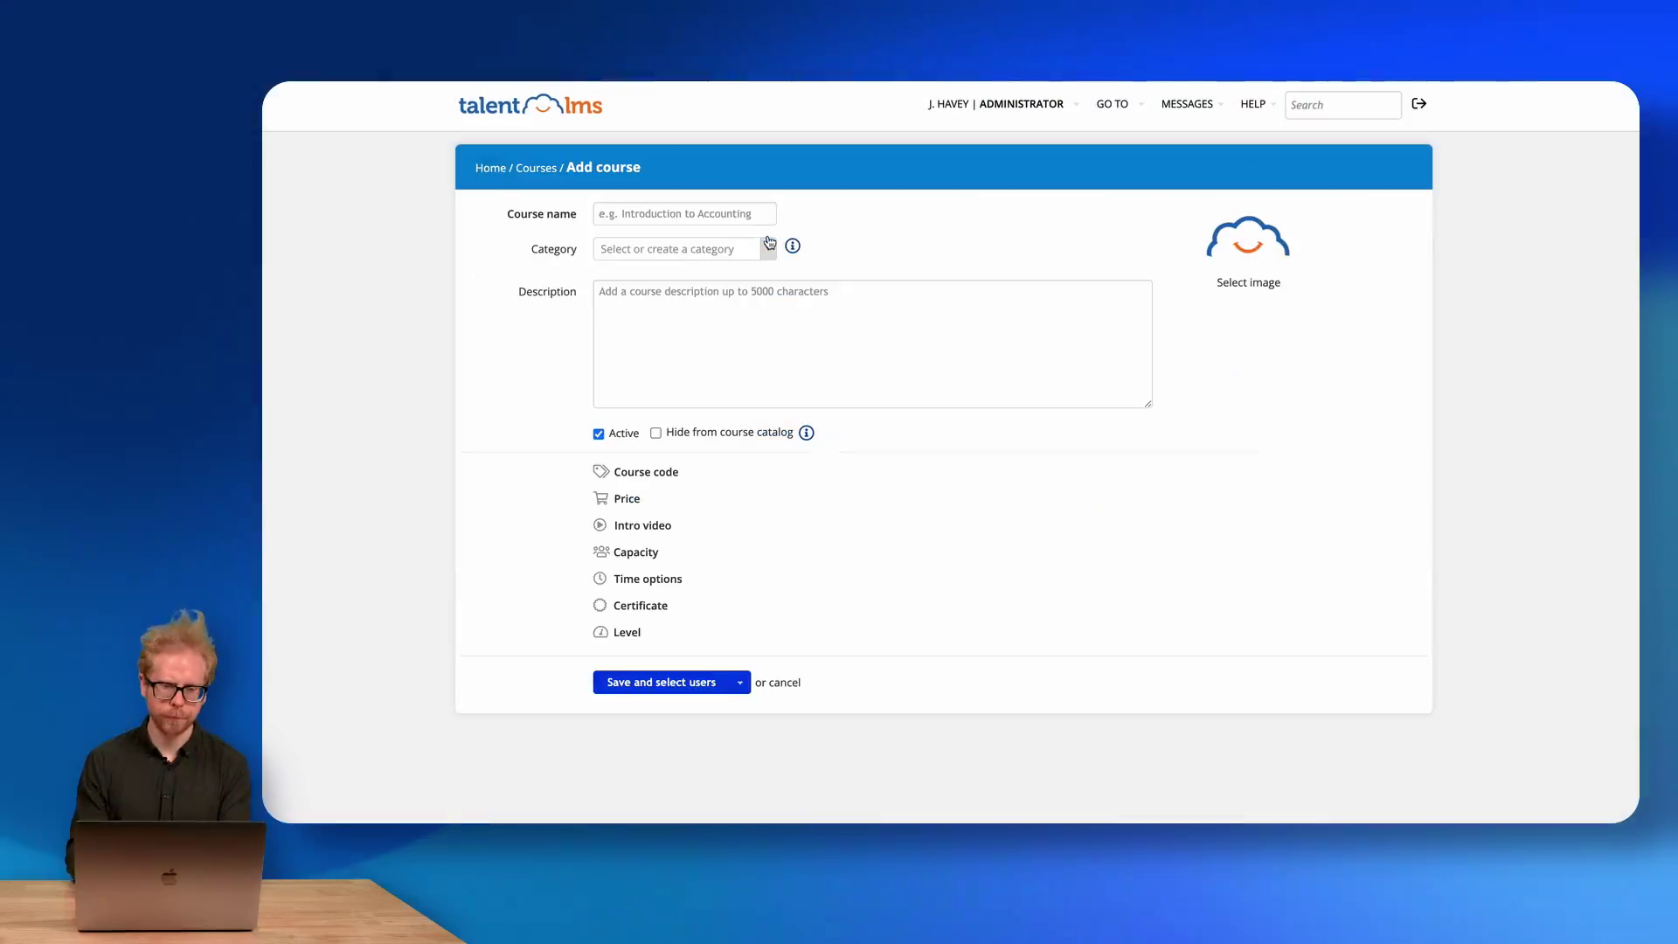
Enter course name 'Onboarding 101' and description 'Onboarding course', and reveal the Course code field.
{"action": "left_click", "coordinate": [676, 214]}
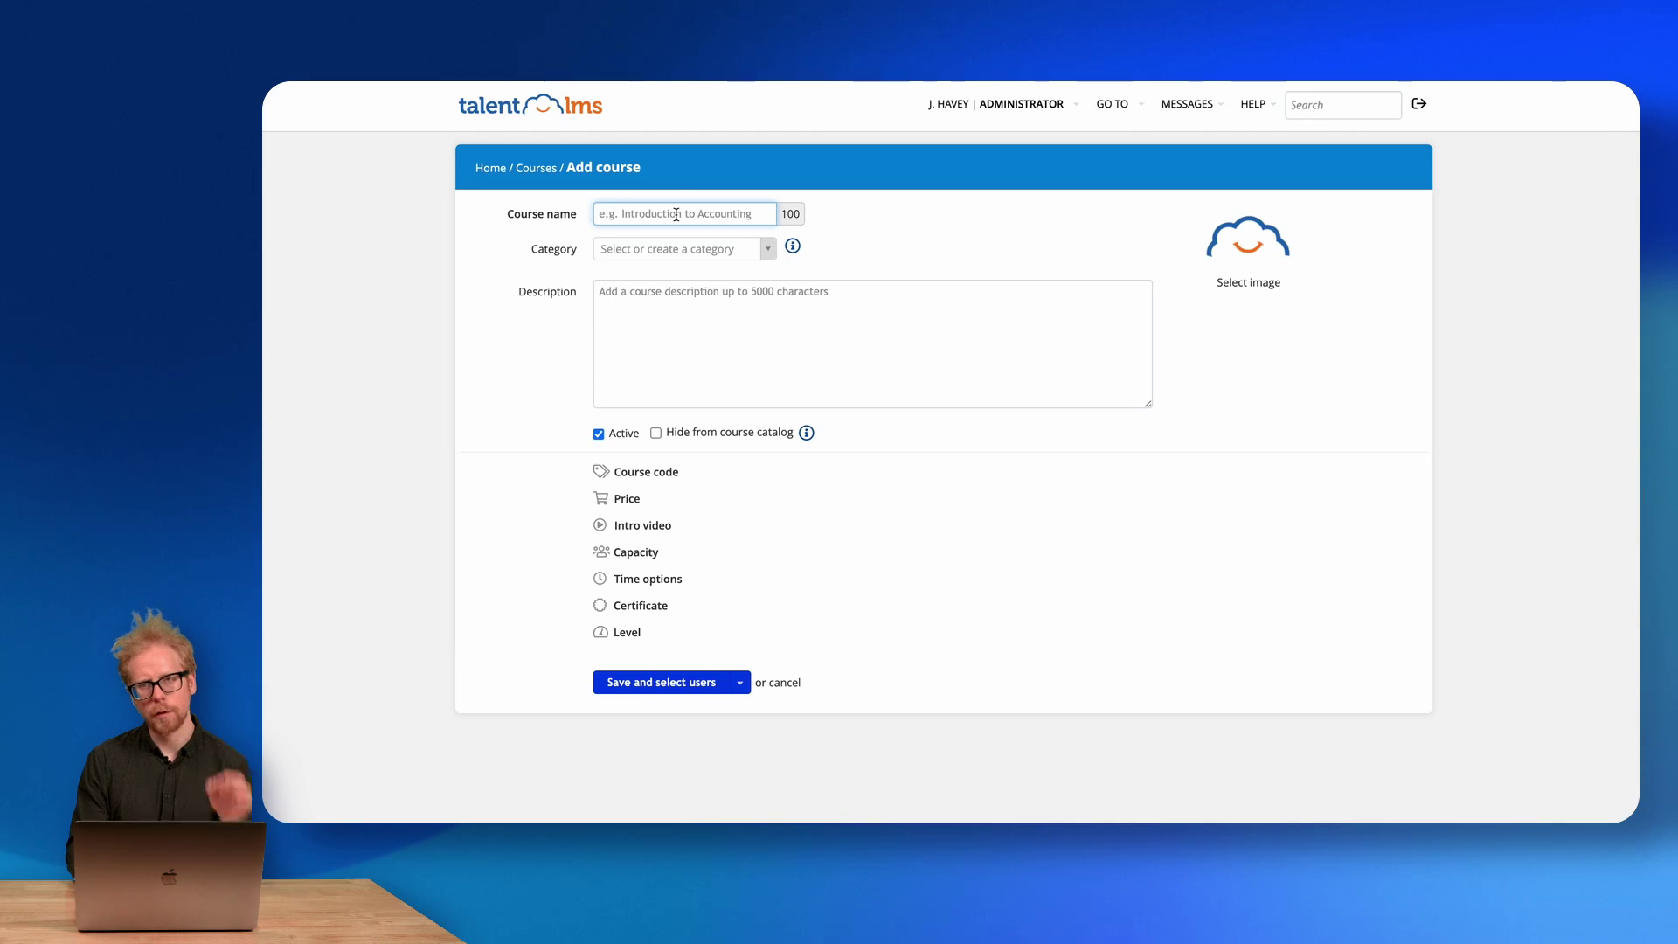
{"action": "type", "text": "On"}
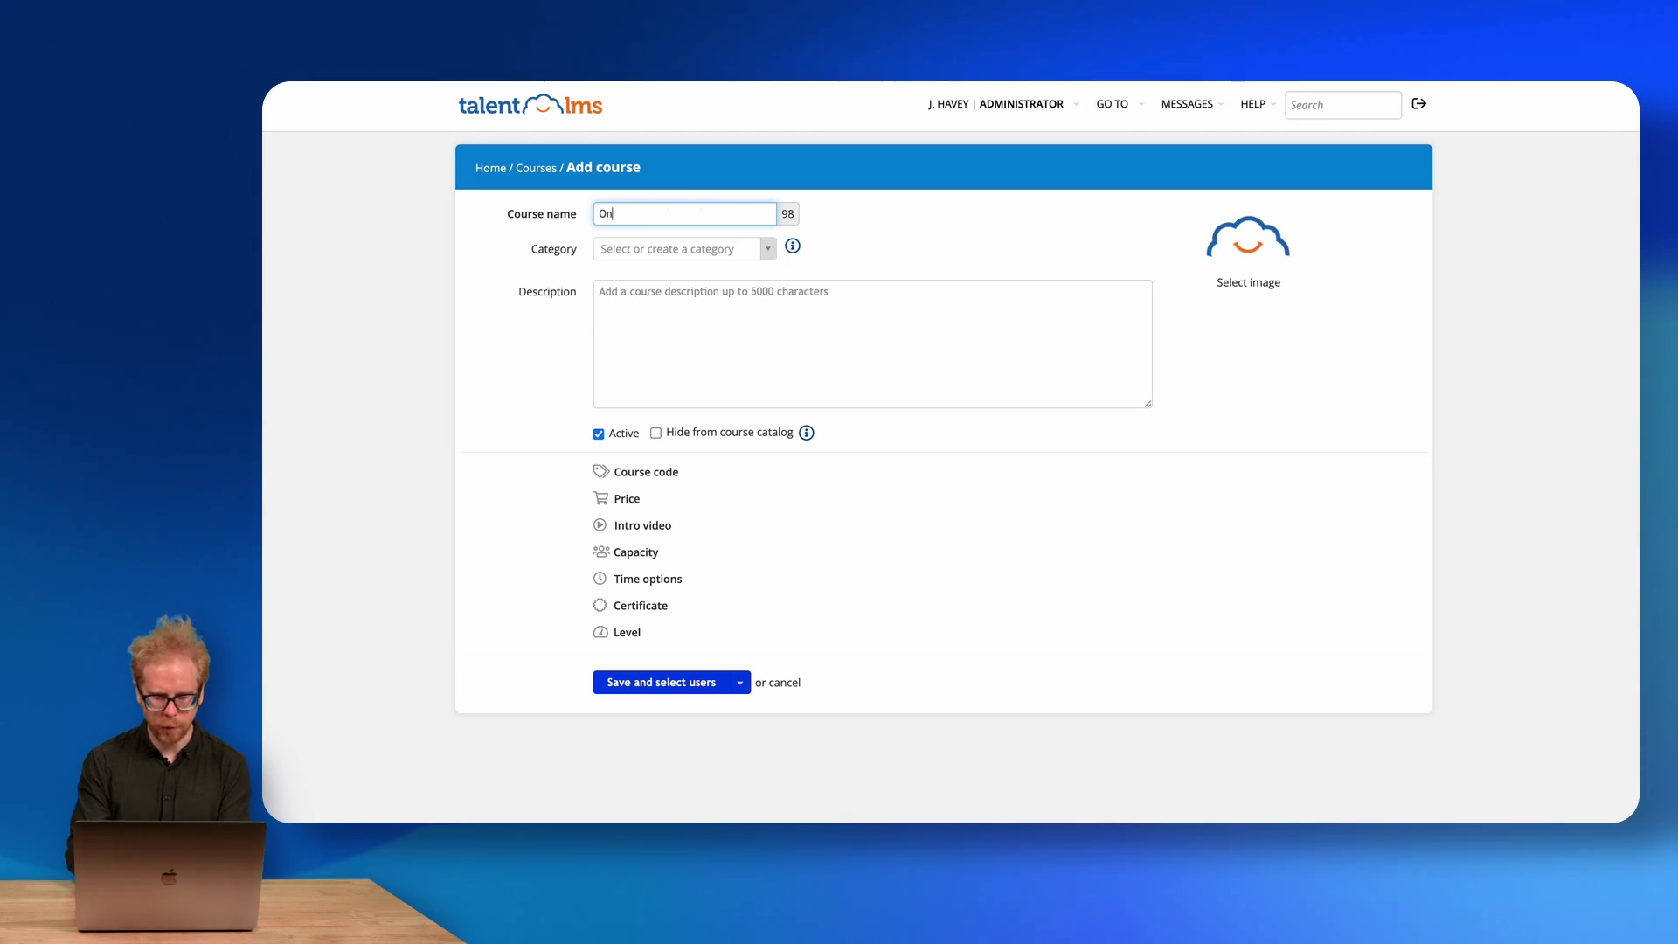
{"action": "type", "text": "boarding 101"}
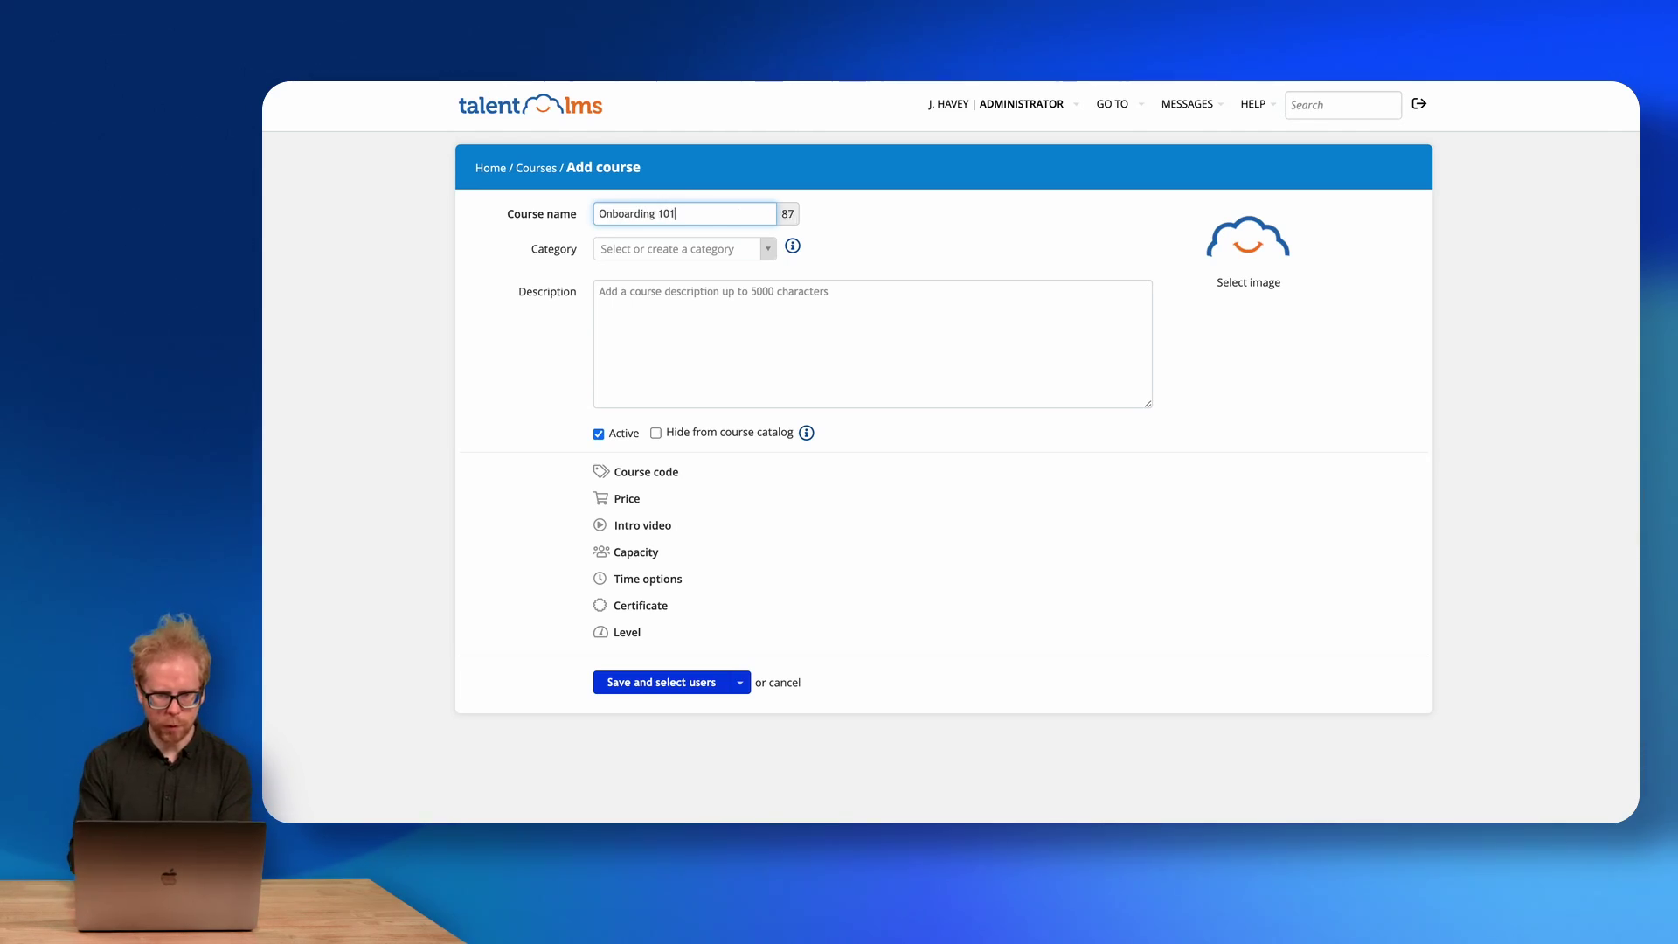
{"action": "left_click", "coordinate": [768, 249]}
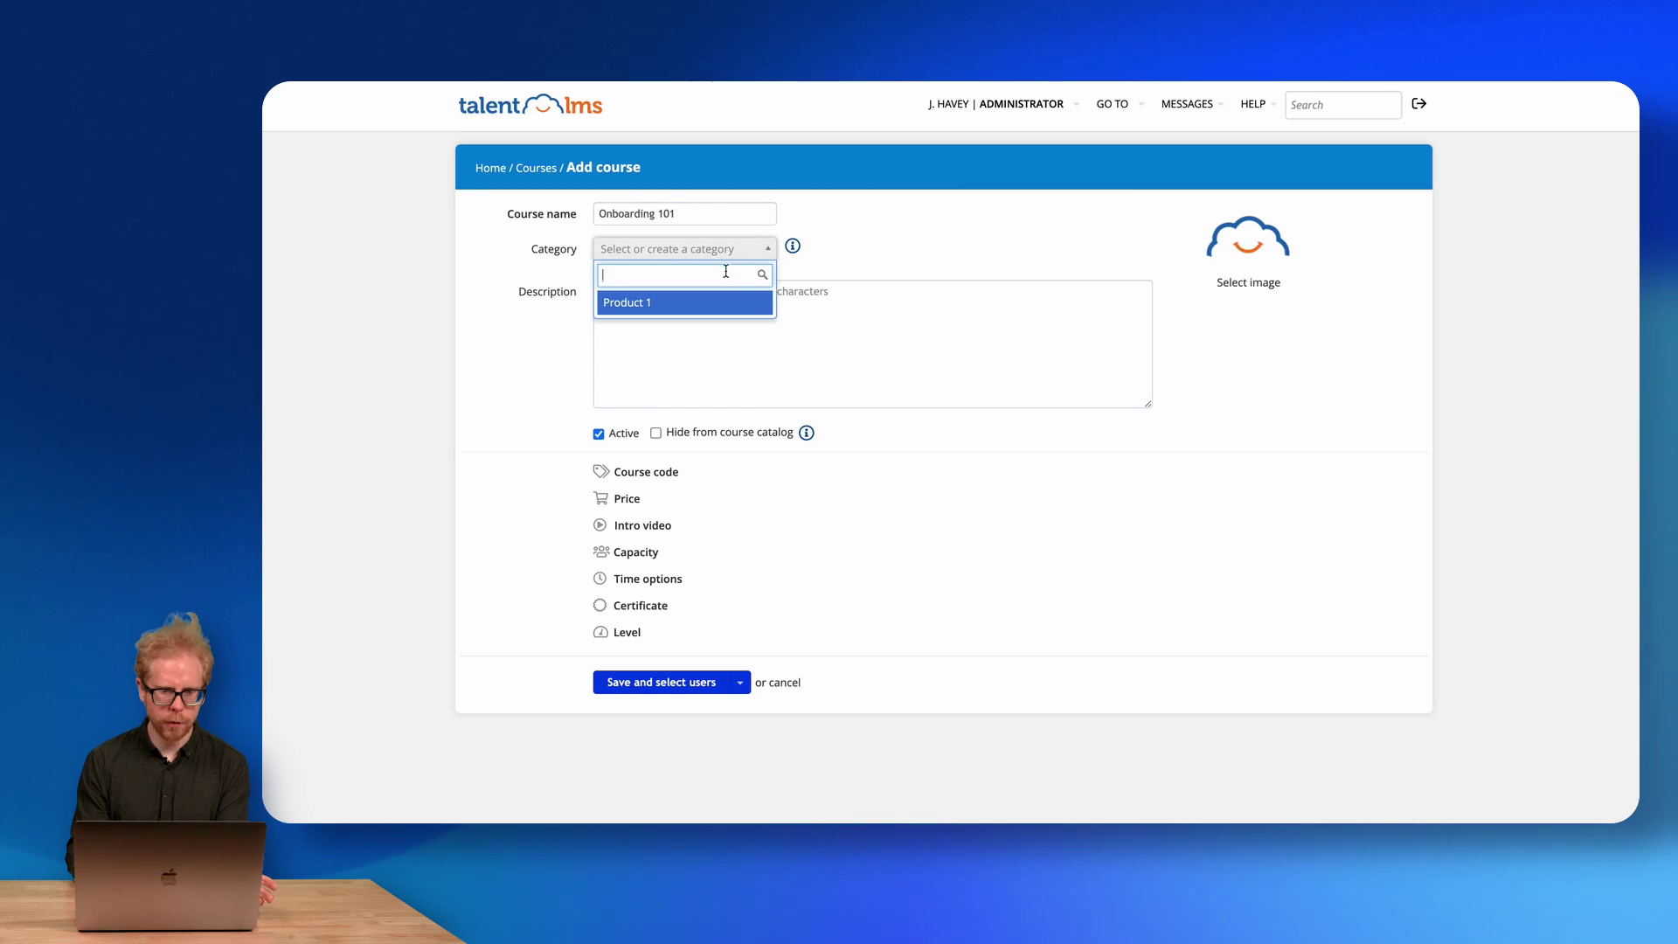
{"action": "left_click", "coordinate": [906, 250]}
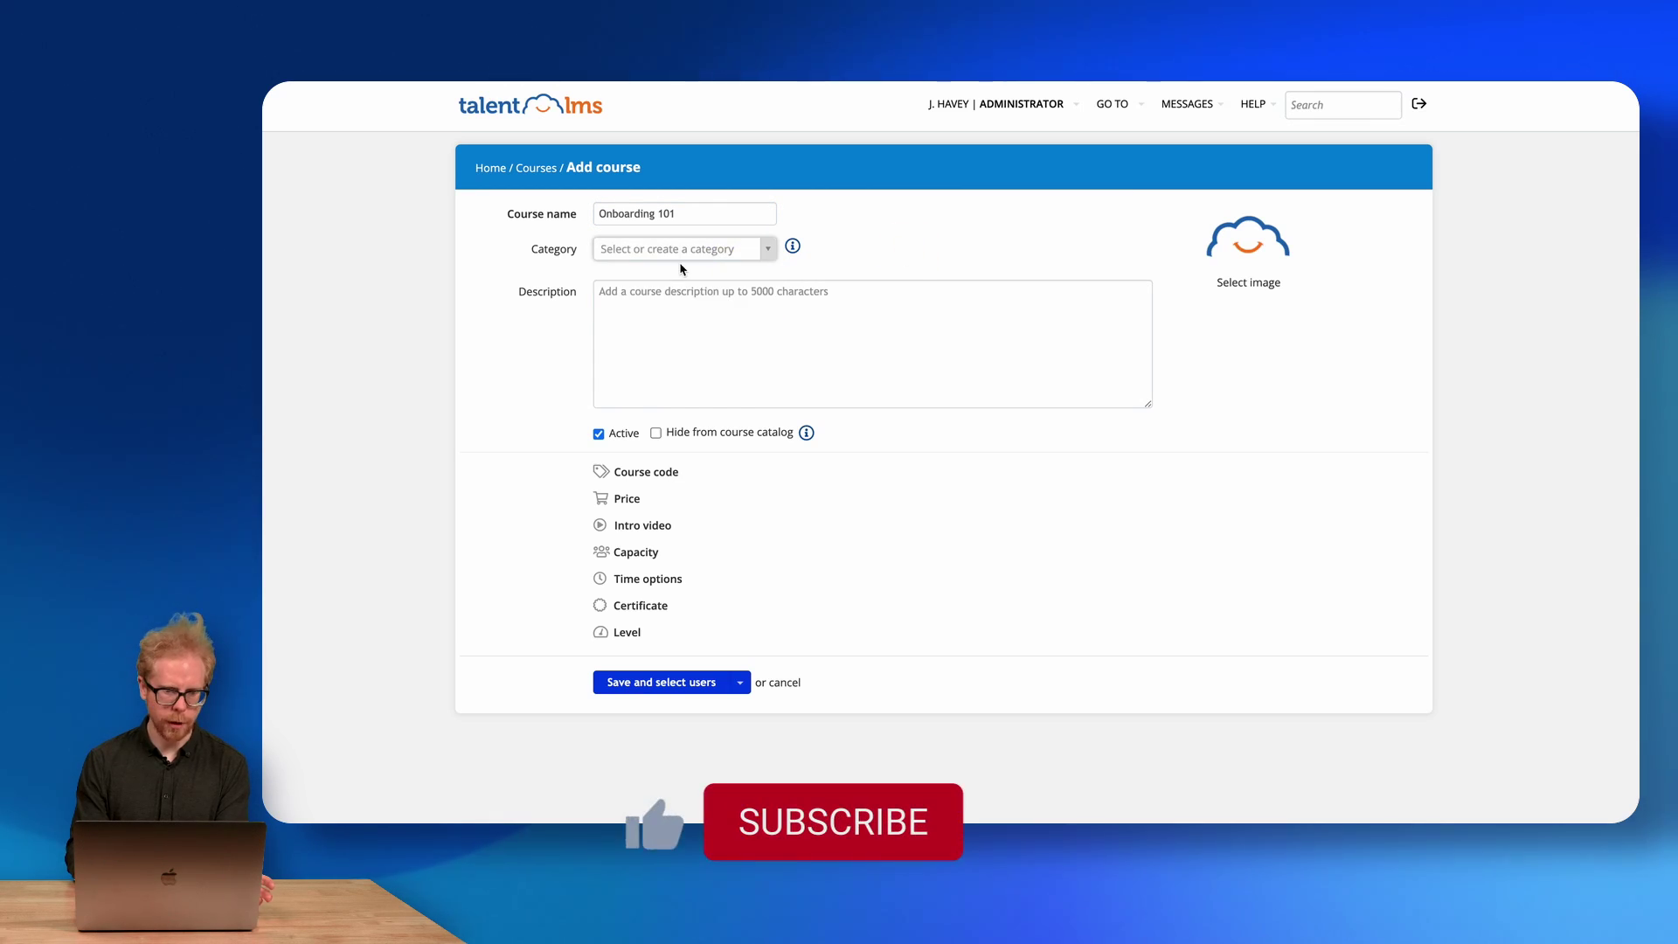
{"action": "left_click", "coordinate": [663, 314]}
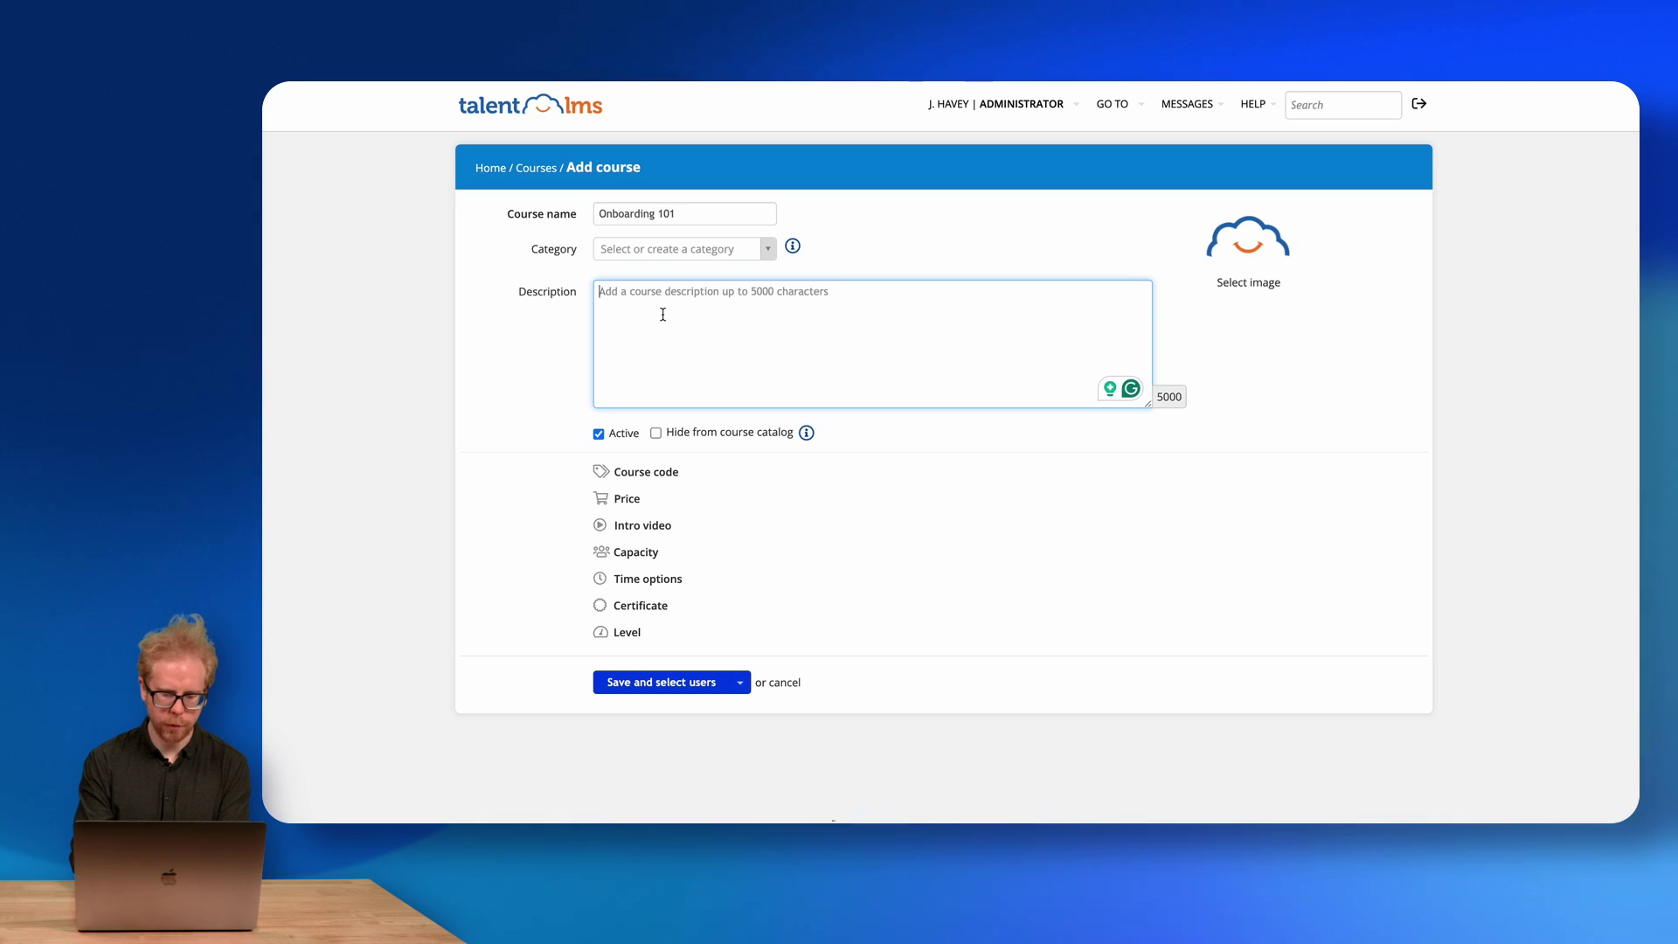
{"action": "type", "text": "Onbording course"}
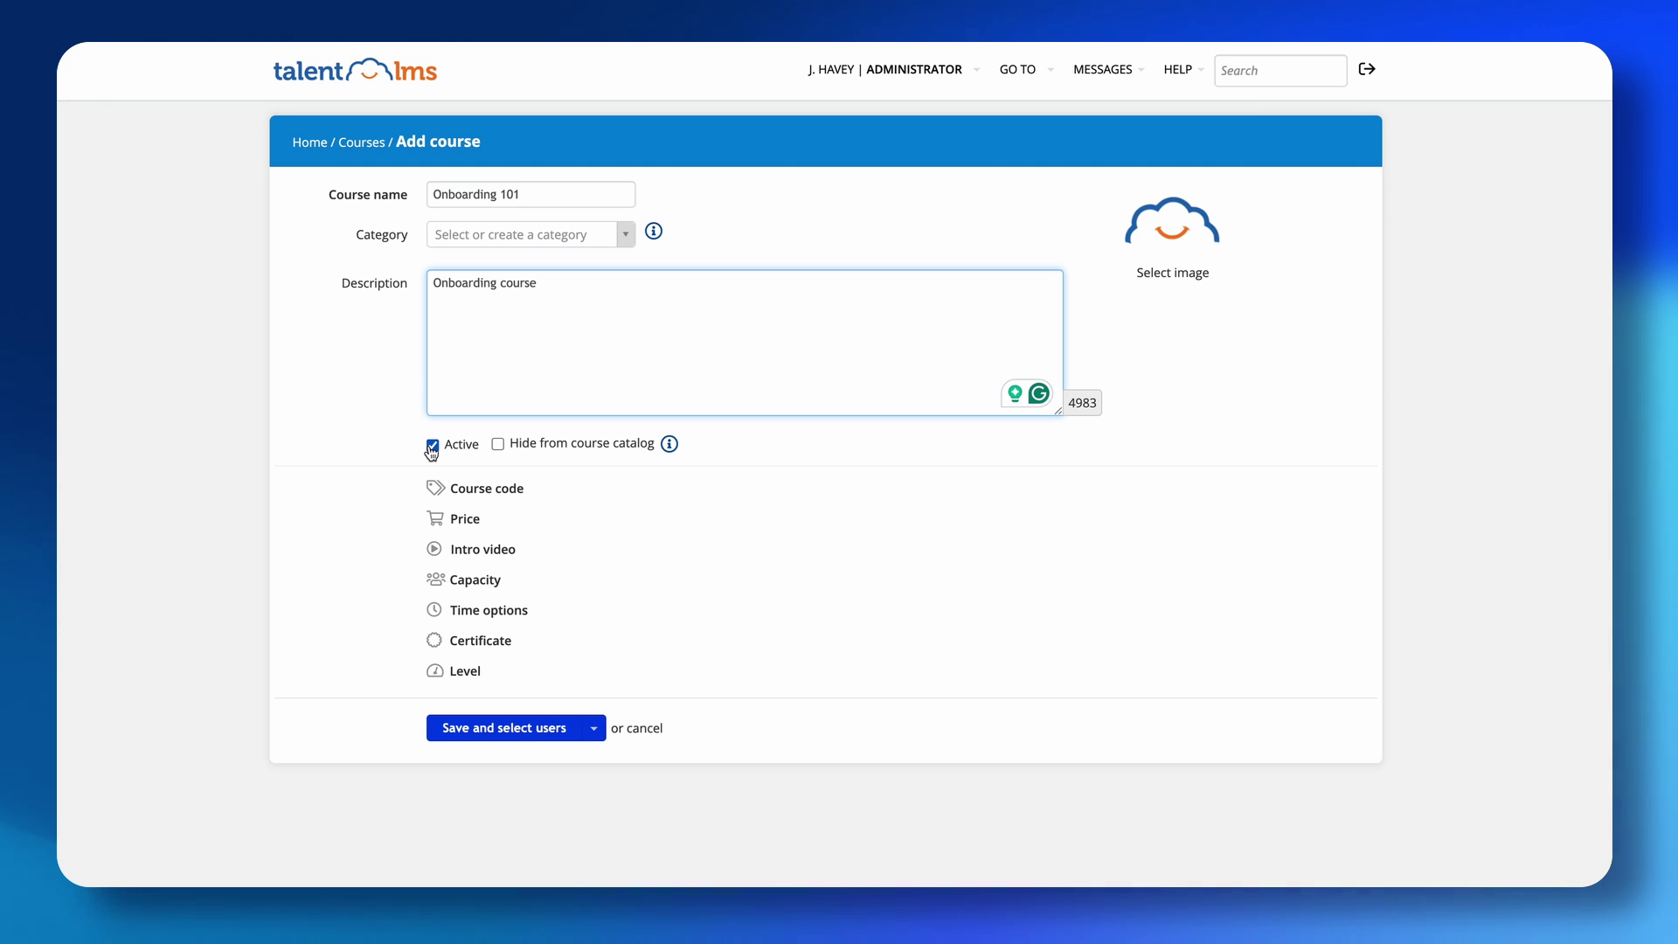
{"action": "left_click", "coordinate": [482, 489]}
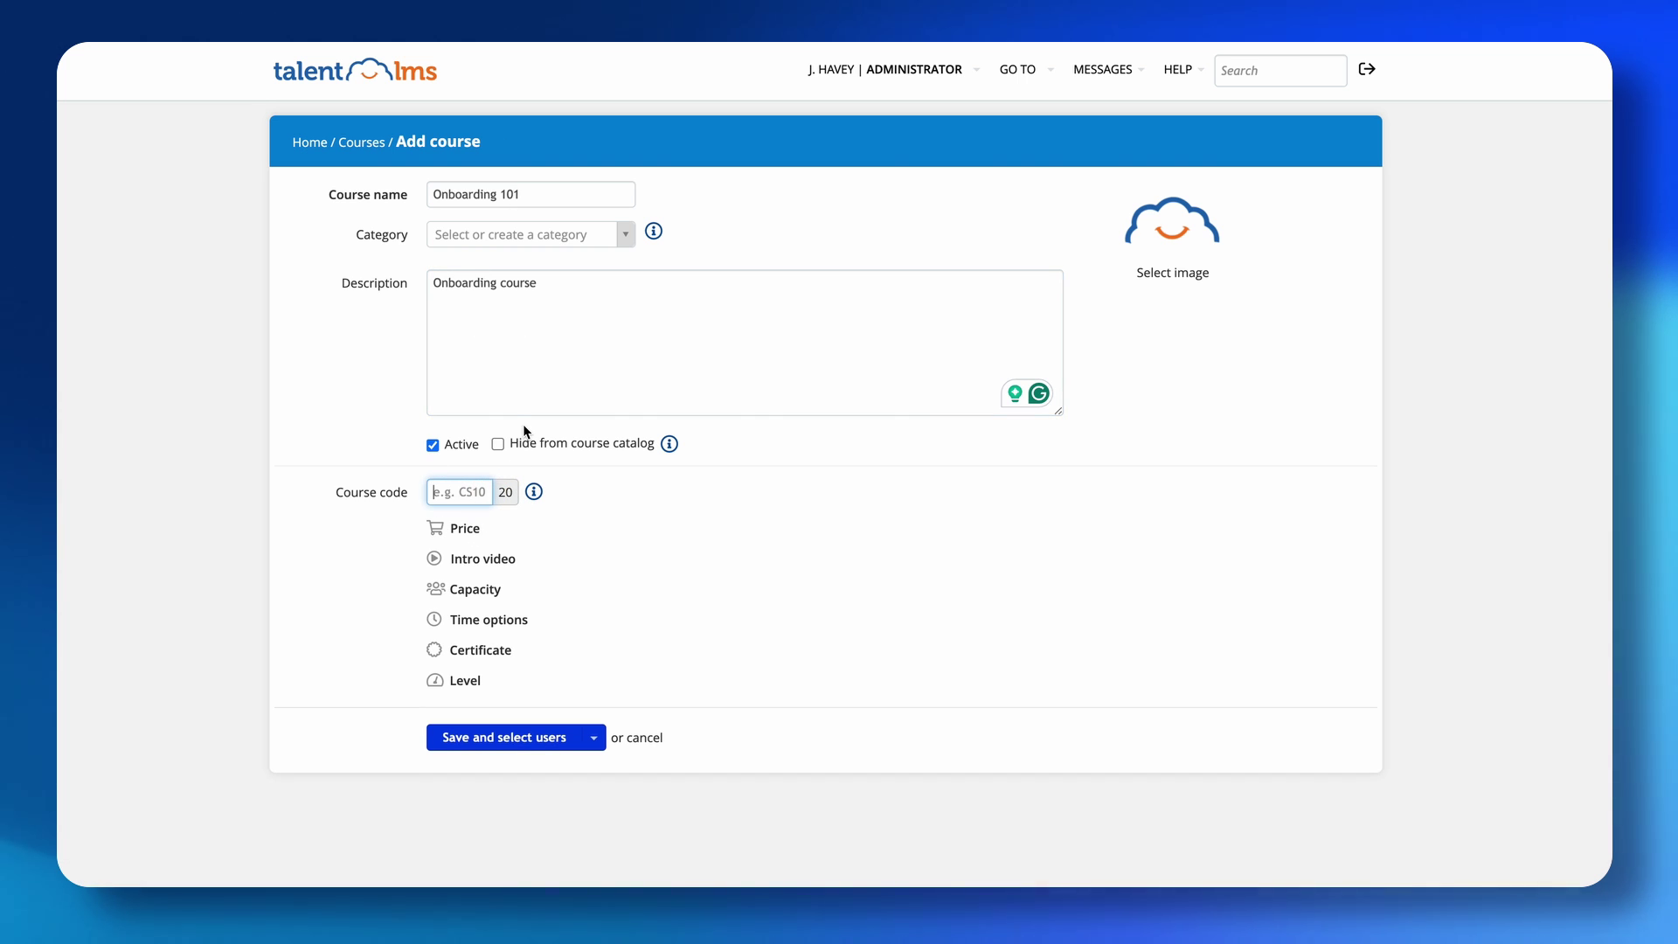
Set course code O101, preview Capacity, Time options and Certificate, and open the Level list.
{"action": "type", "text": "O101"}
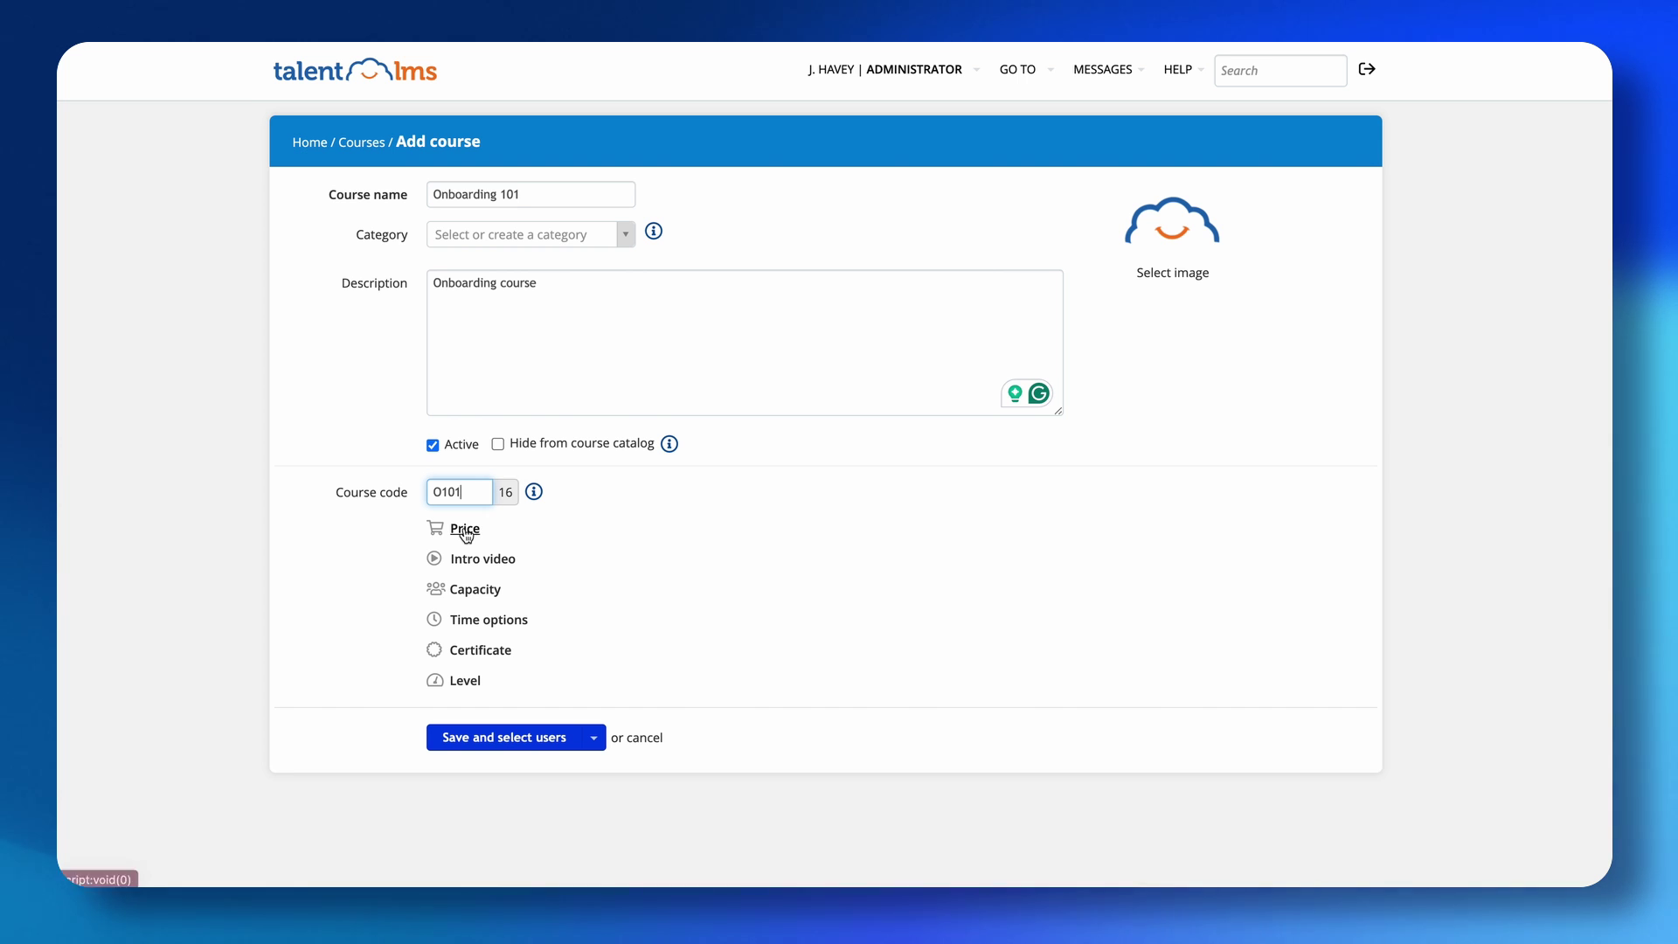
{"action": "left_click", "coordinate": [359, 532]}
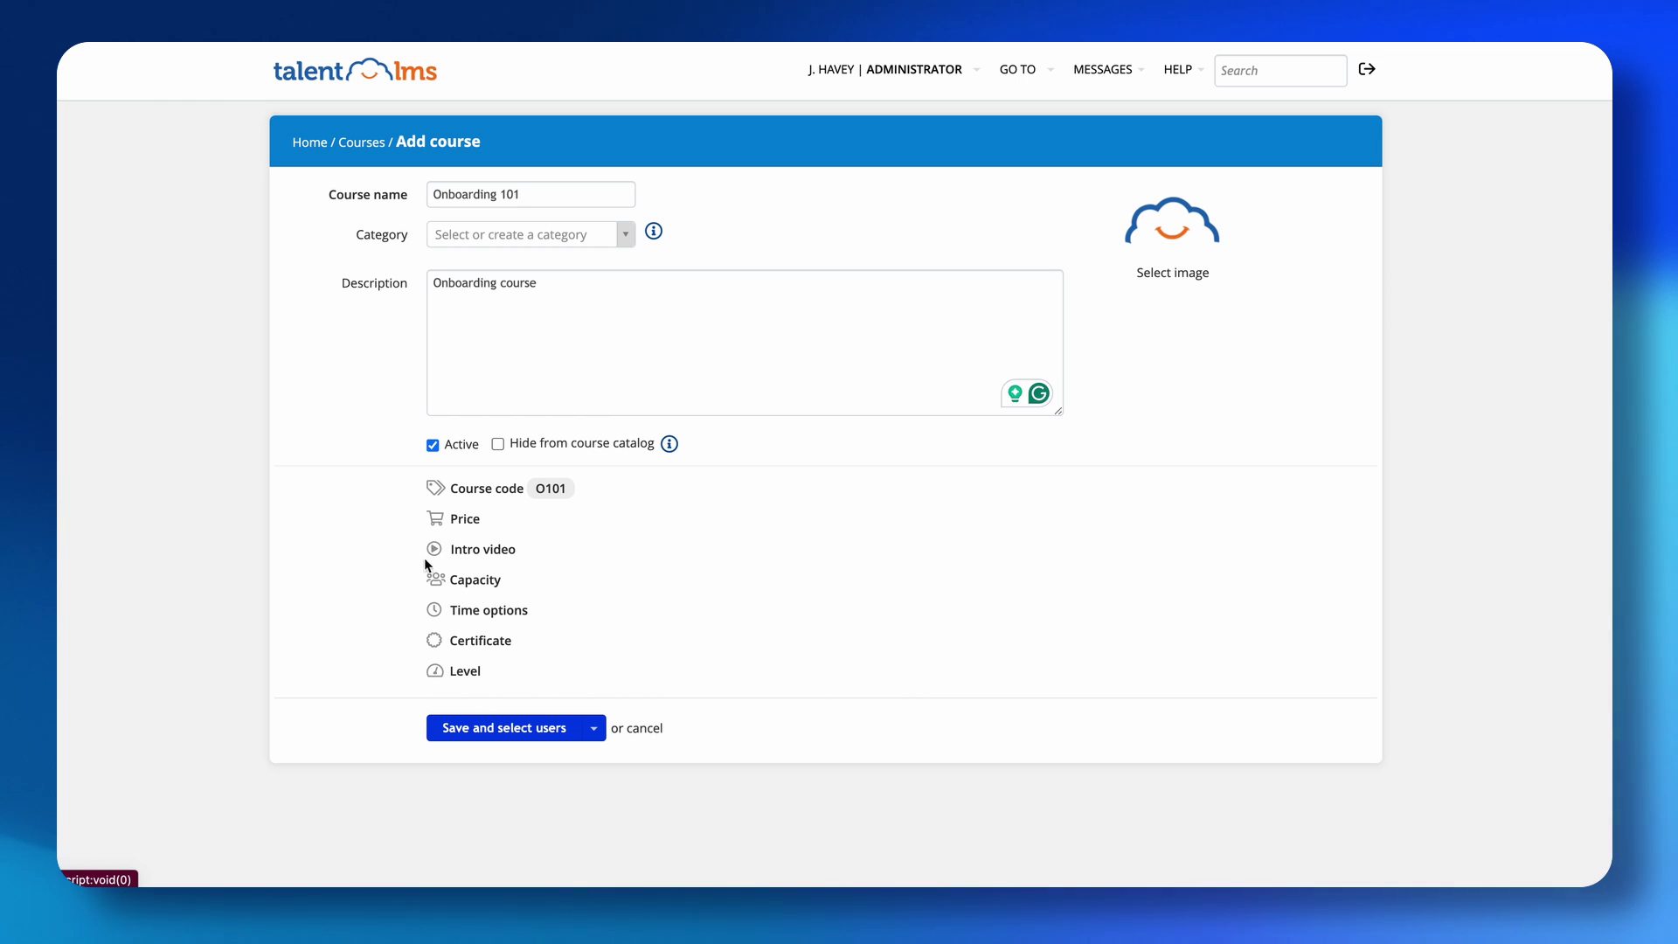
{"action": "left_click", "coordinate": [469, 589]}
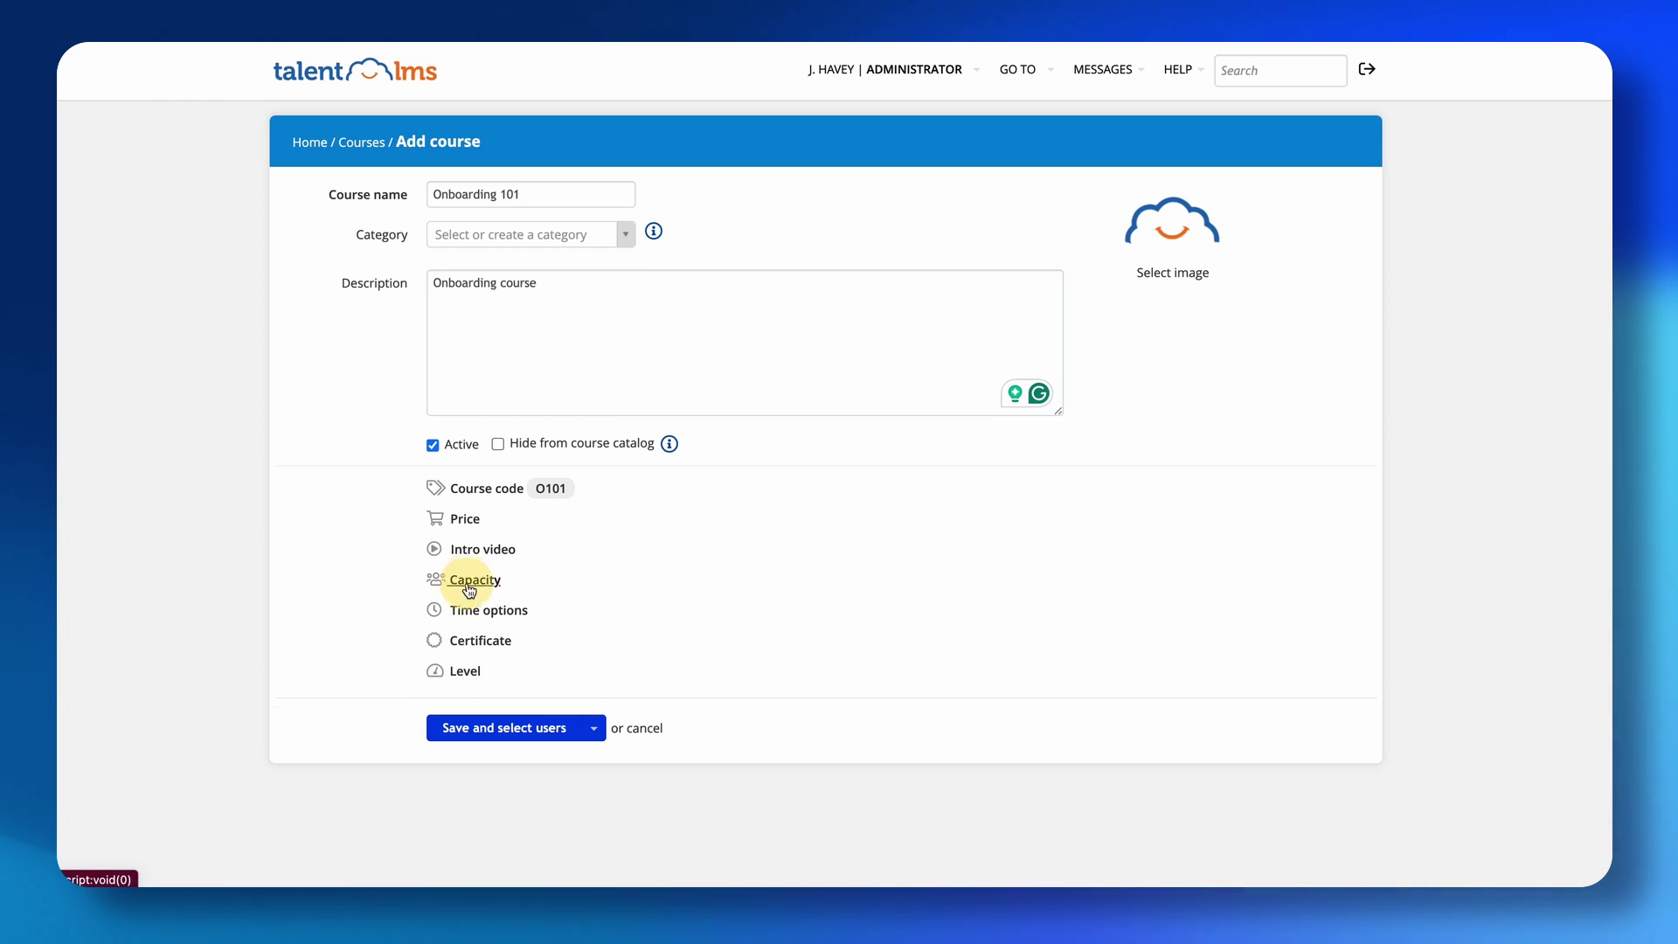
{"action": "left_click", "coordinate": [378, 622]}
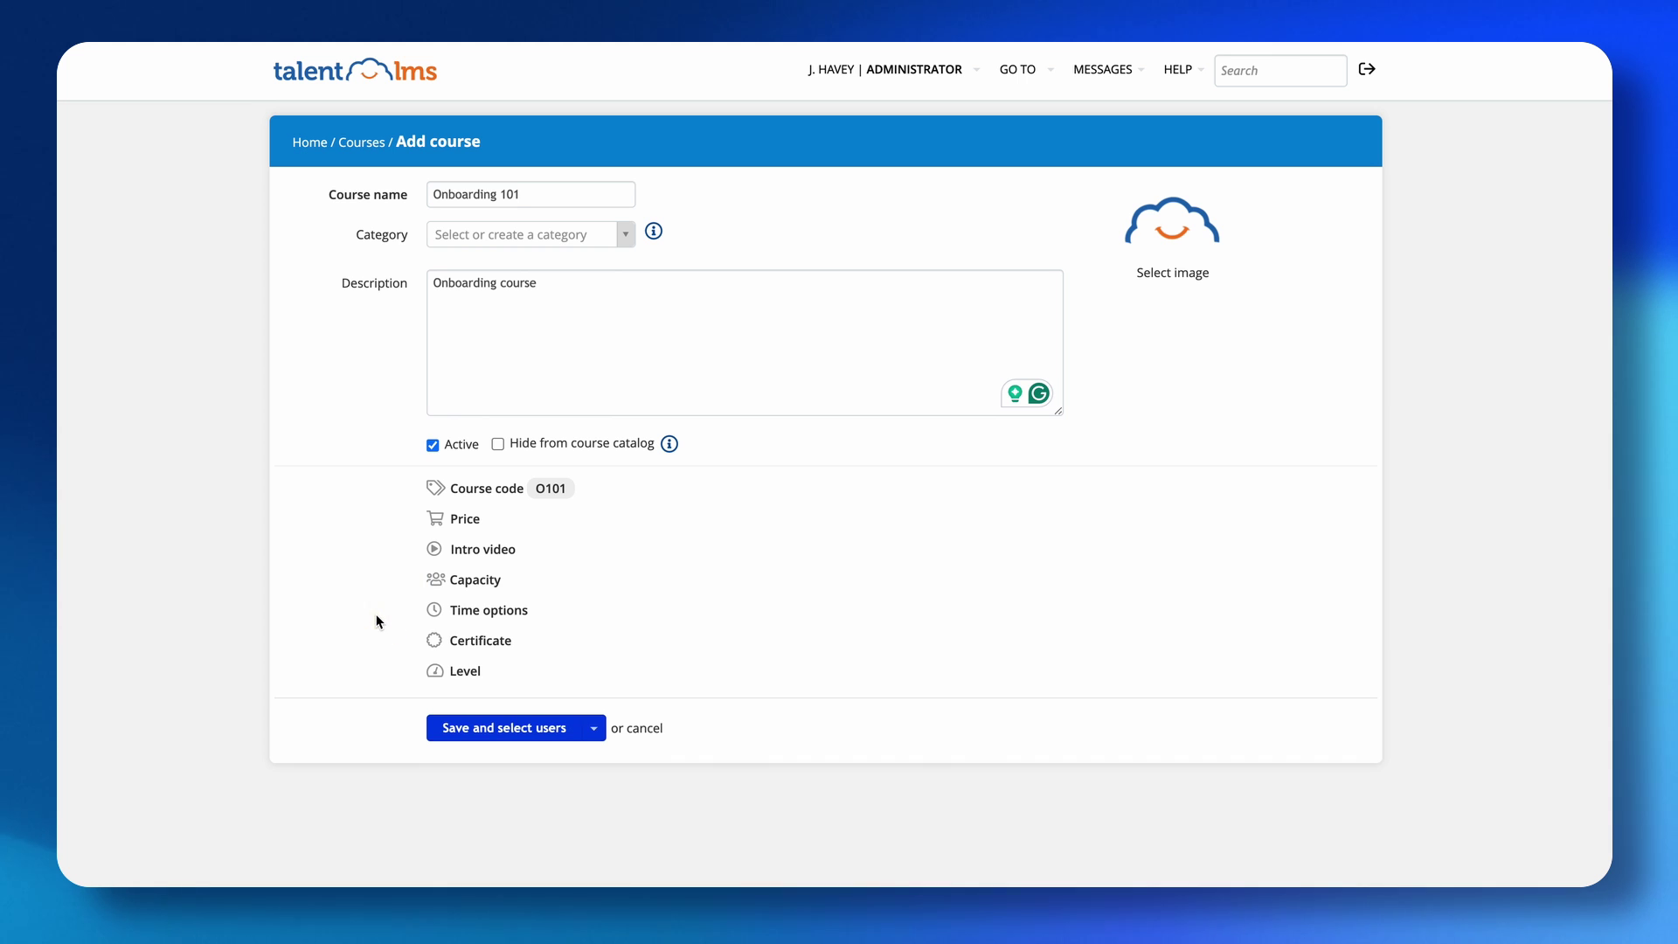
{"action": "left_click", "coordinate": [483, 612]}
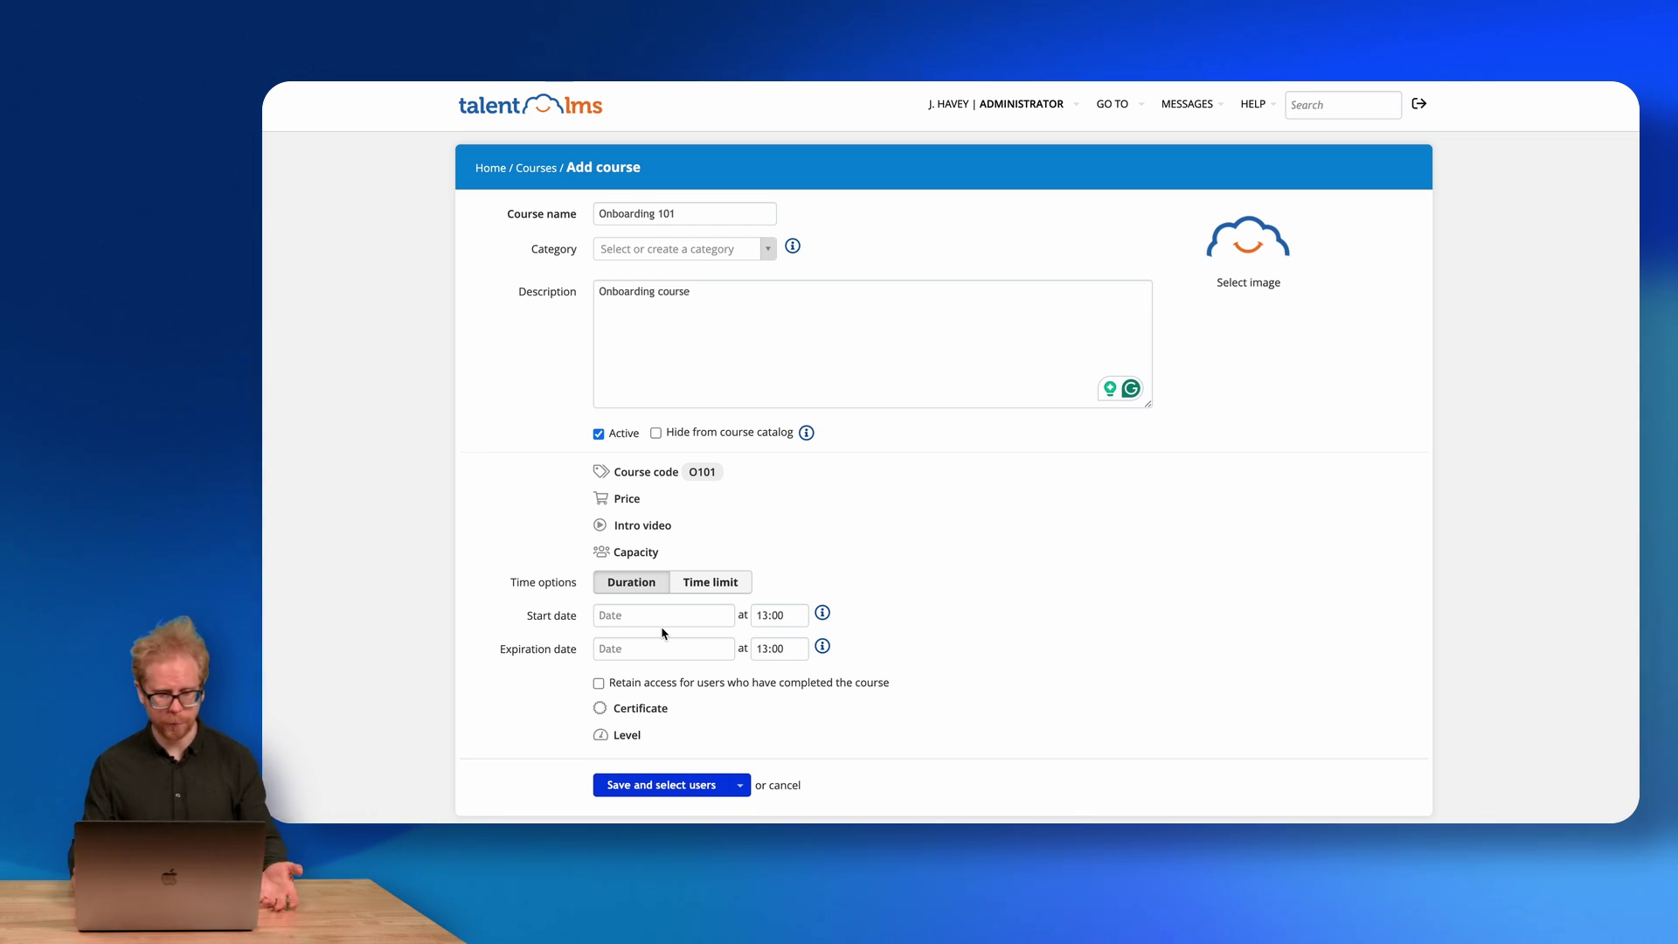
{"action": "left_click", "coordinate": [631, 708]}
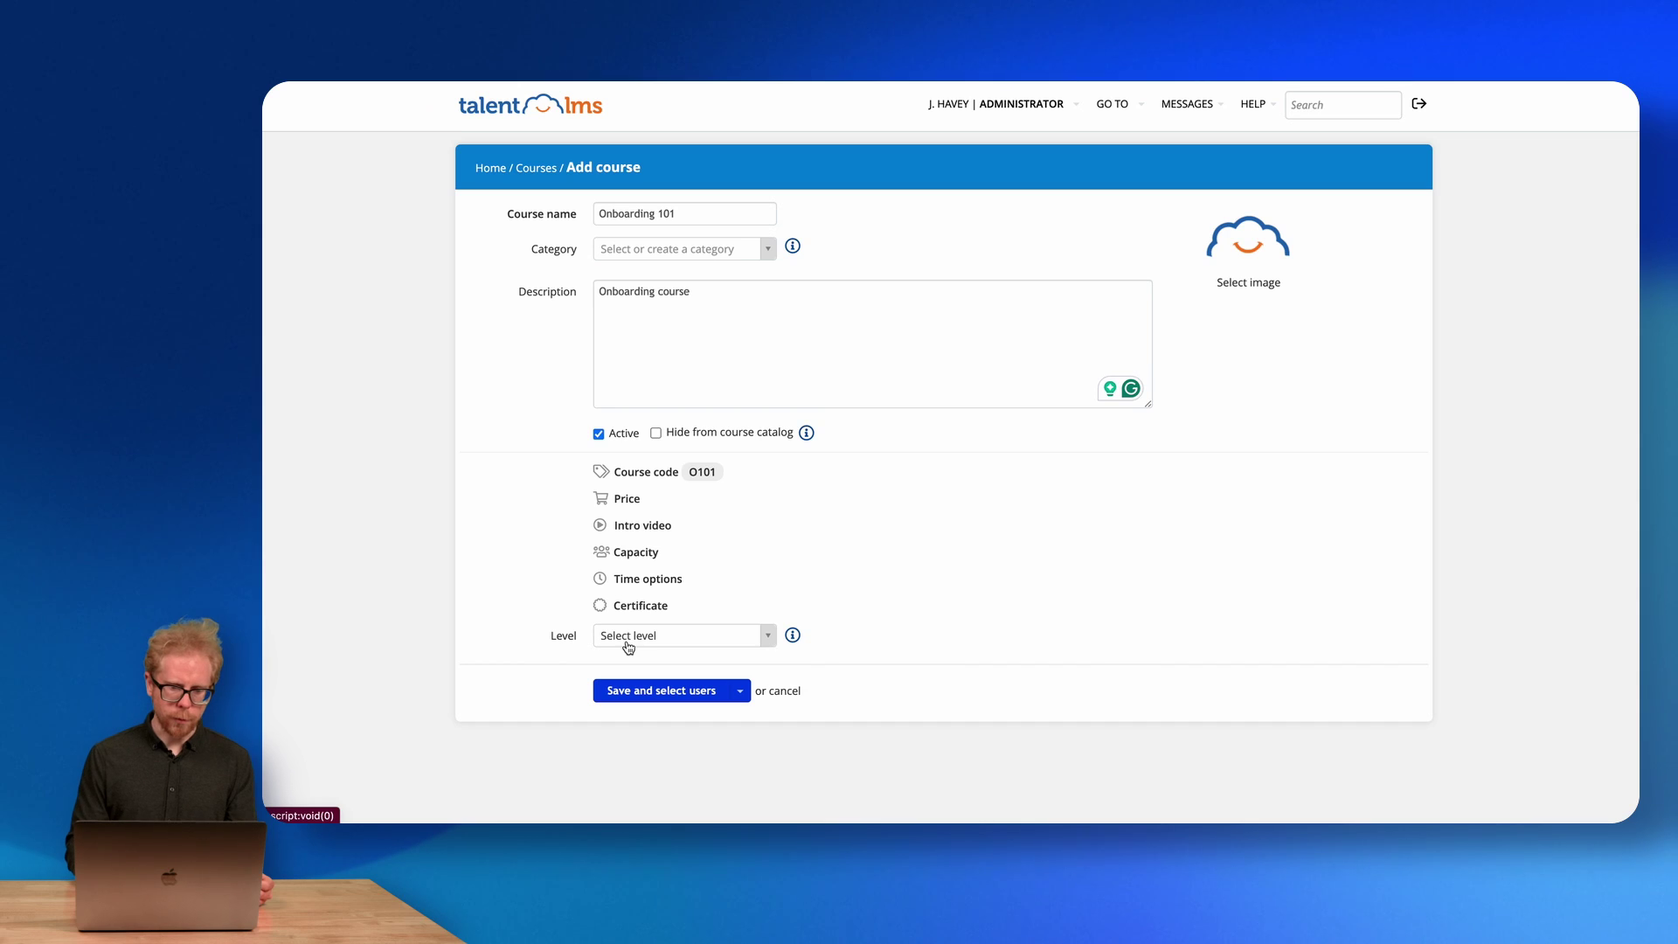
{"action": "left_click", "coordinate": [645, 638]}
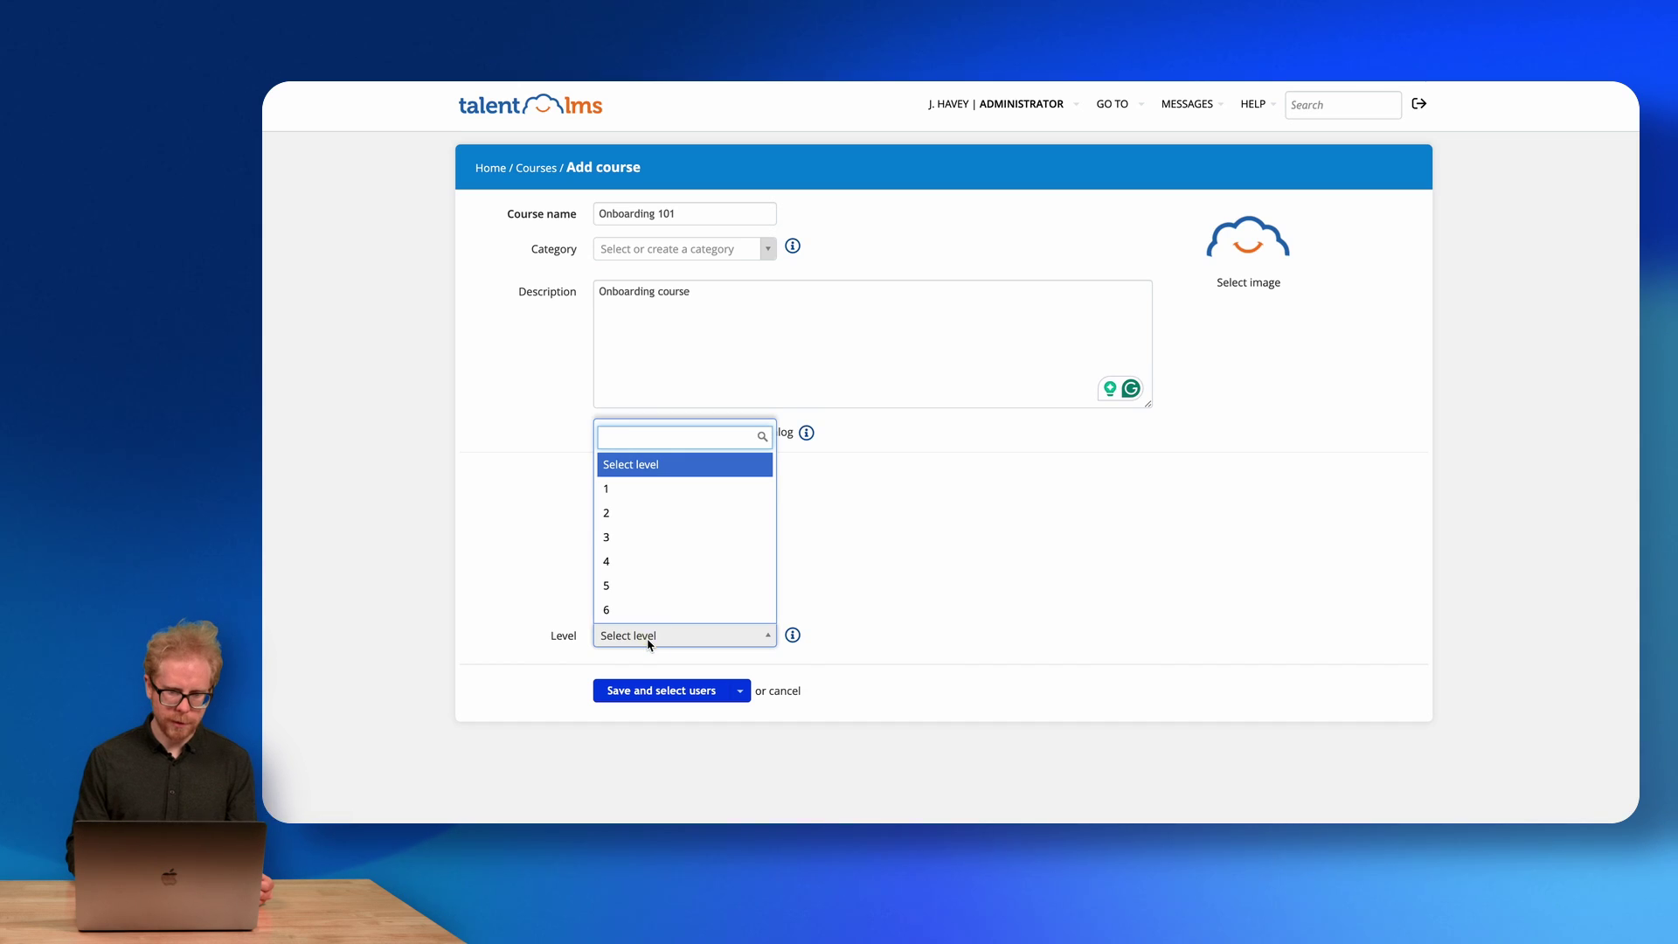
Set Onboarding 101 to level 1 and save it, continuing to its users.
{"action": "left_click", "coordinate": [618, 489]}
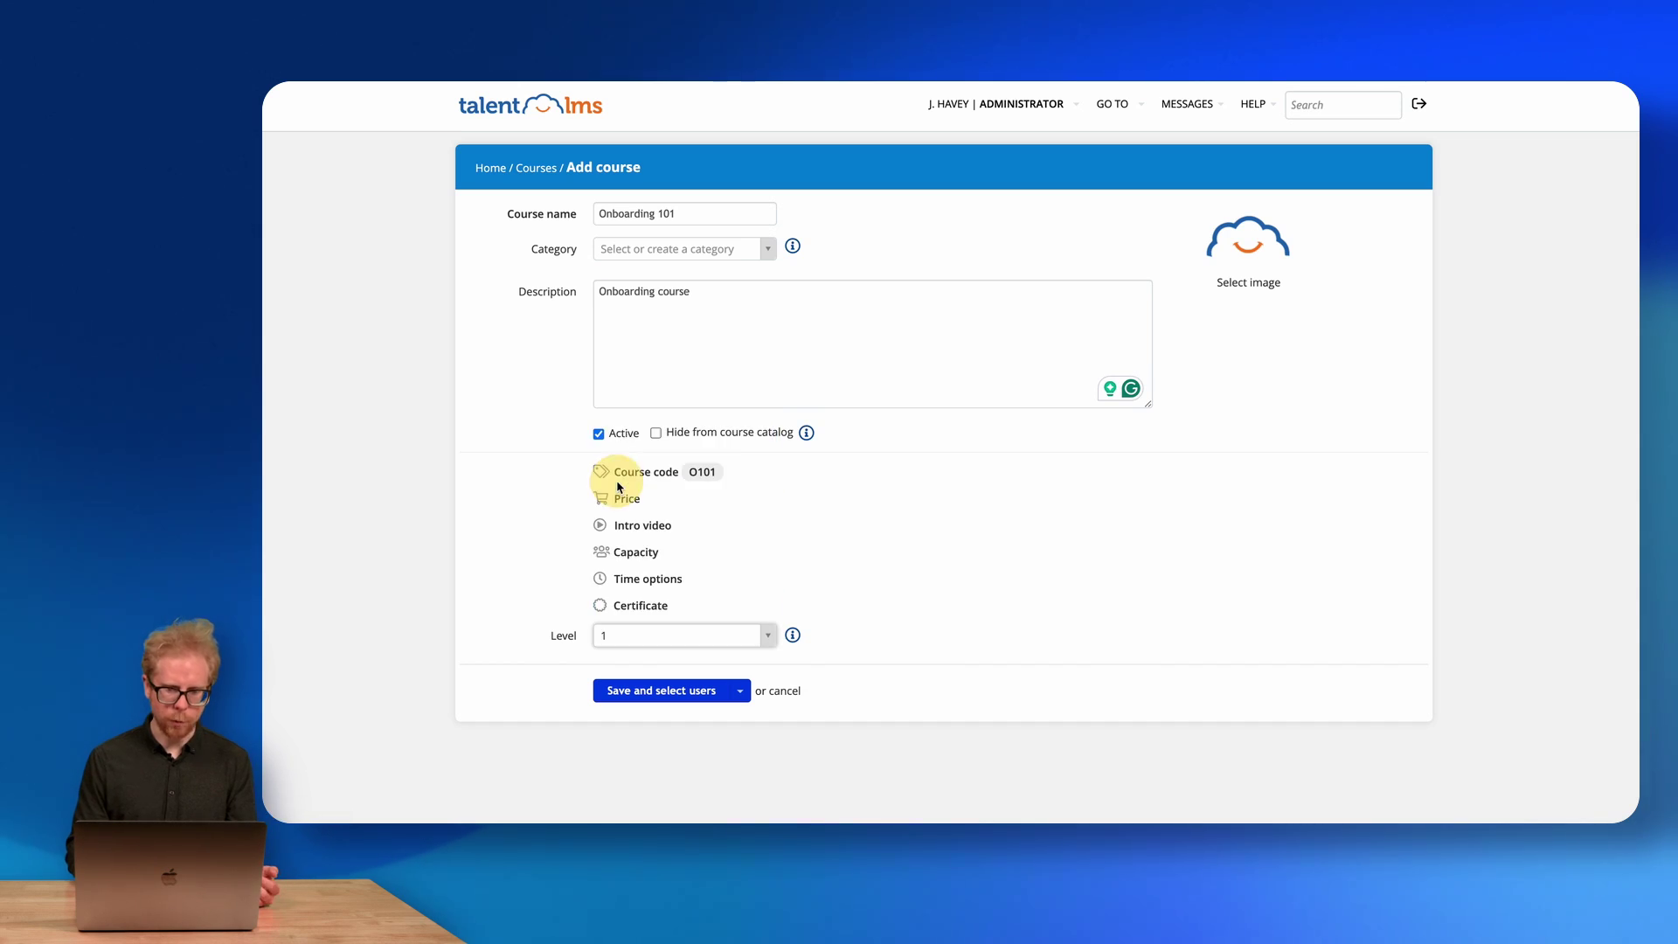
{"action": "left_click", "coordinate": [640, 637]}
{"action": "scroll", "coordinate": [651, 537], "scroll_direction": "down", "scroll_amount": 3}
{"action": "scroll", "coordinate": [650, 537], "scroll_direction": "down", "scroll_amount": 2}
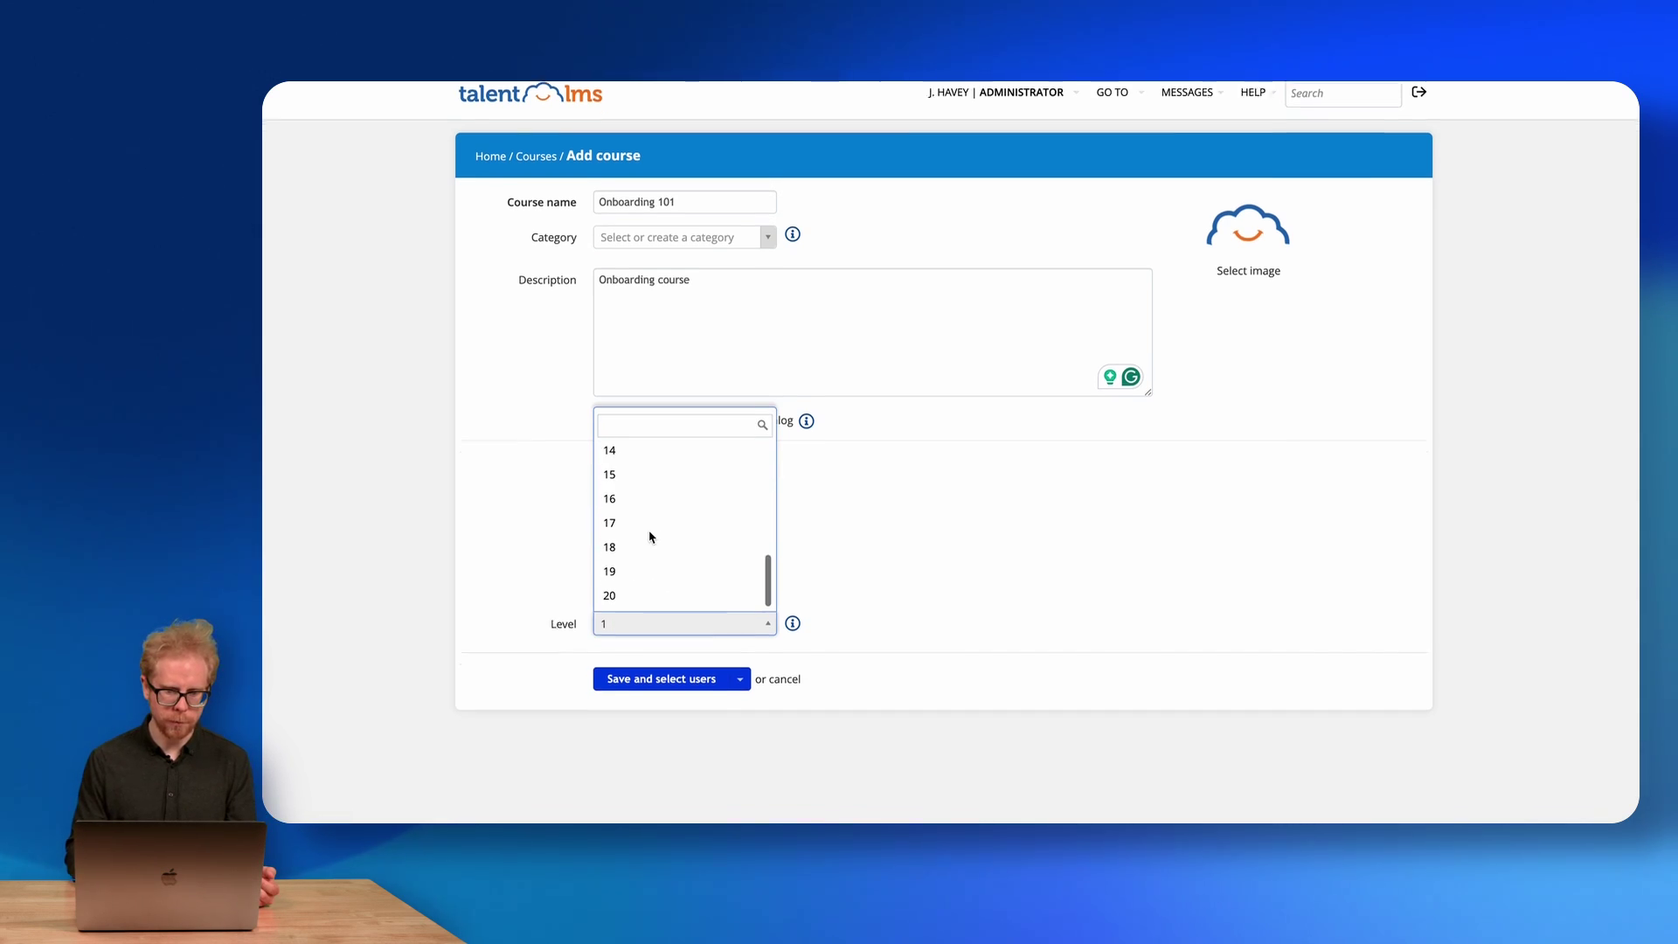
{"action": "scroll", "coordinate": [627, 587], "scroll_direction": "up", "scroll_amount": 5}
{"action": "left_click", "coordinate": [624, 495]}
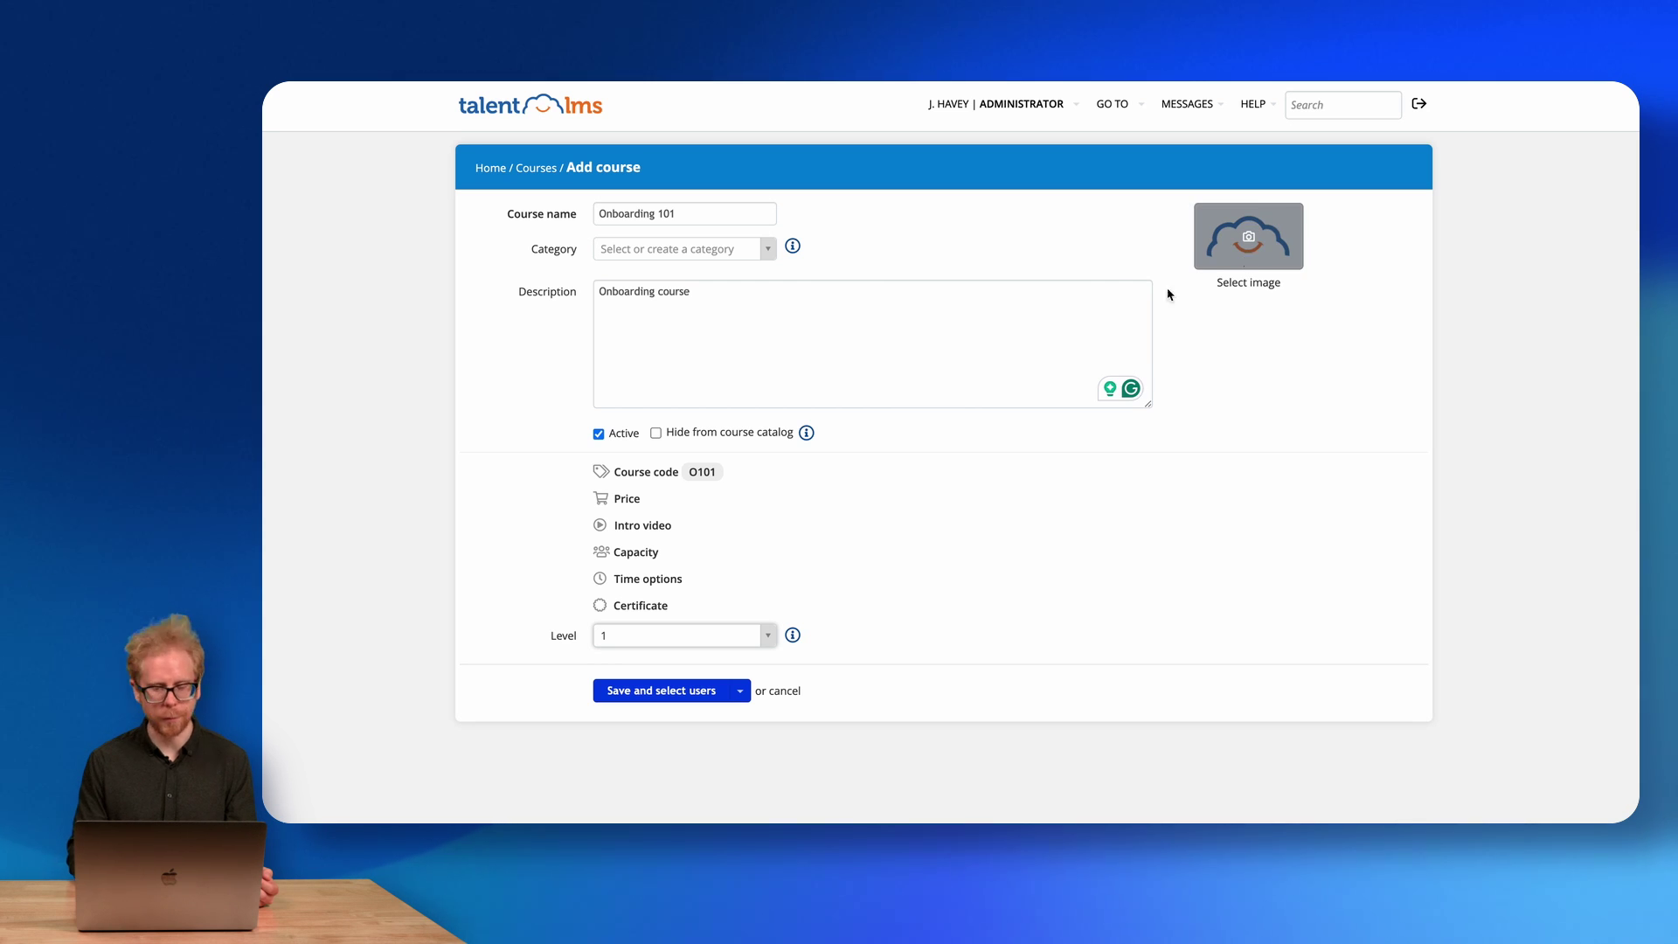
{"action": "left_click", "coordinate": [640, 699]}
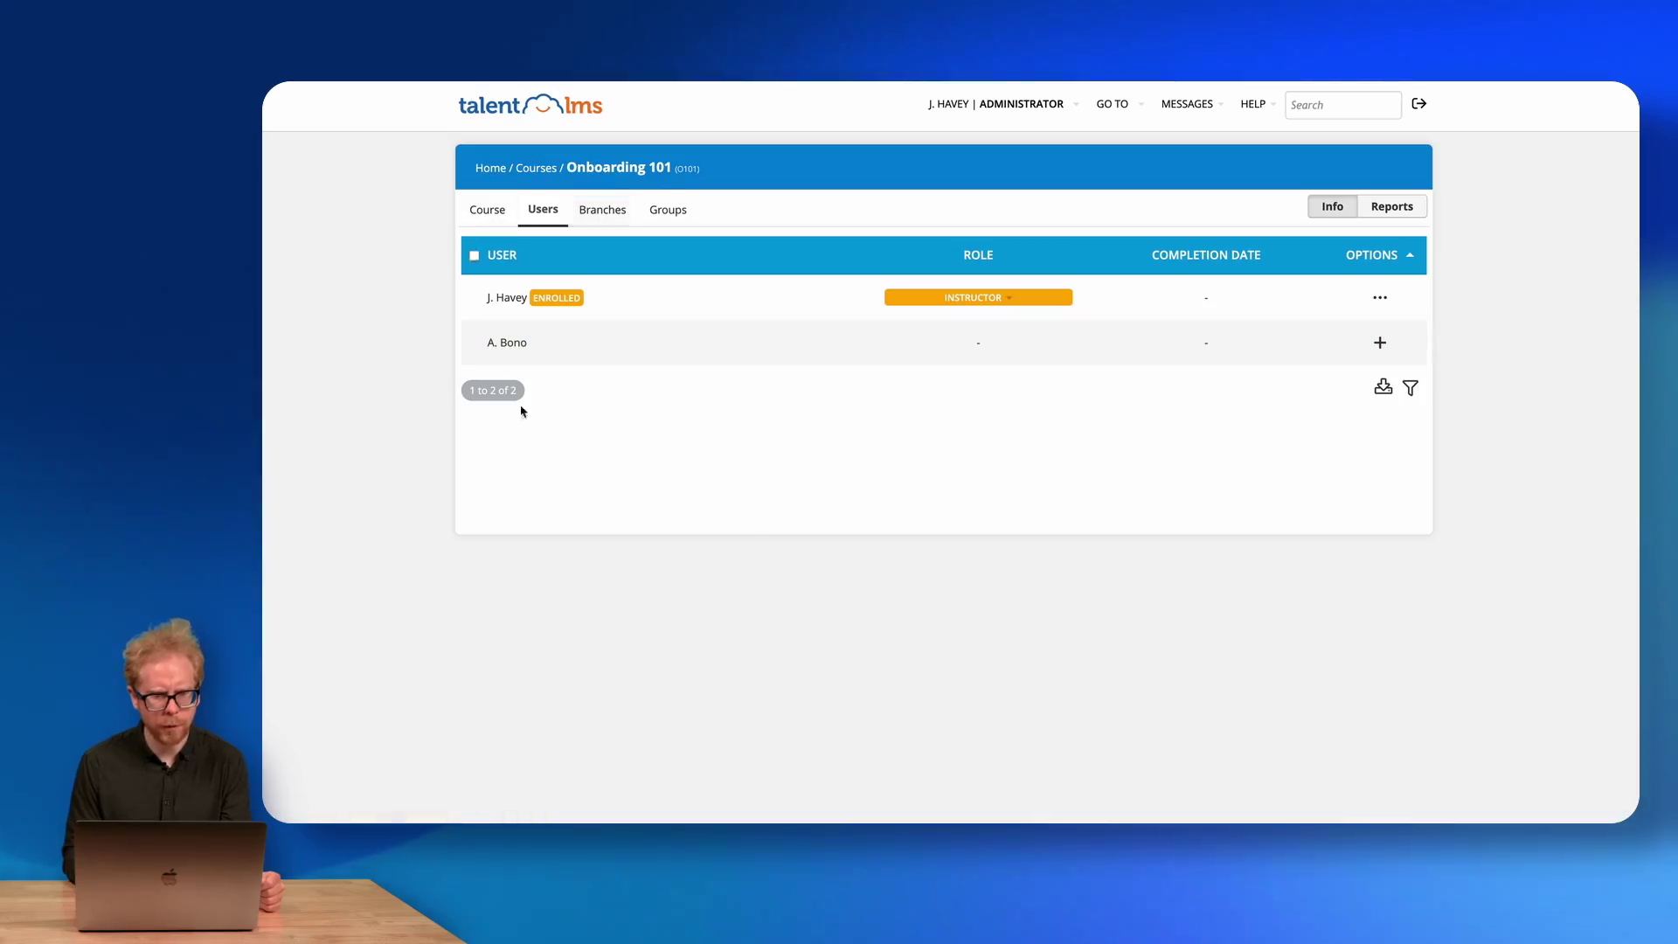
Add Onboarding 101 to the Onboarding Courses group, then go back to its Course tab.
{"action": "left_click", "coordinate": [609, 214]}
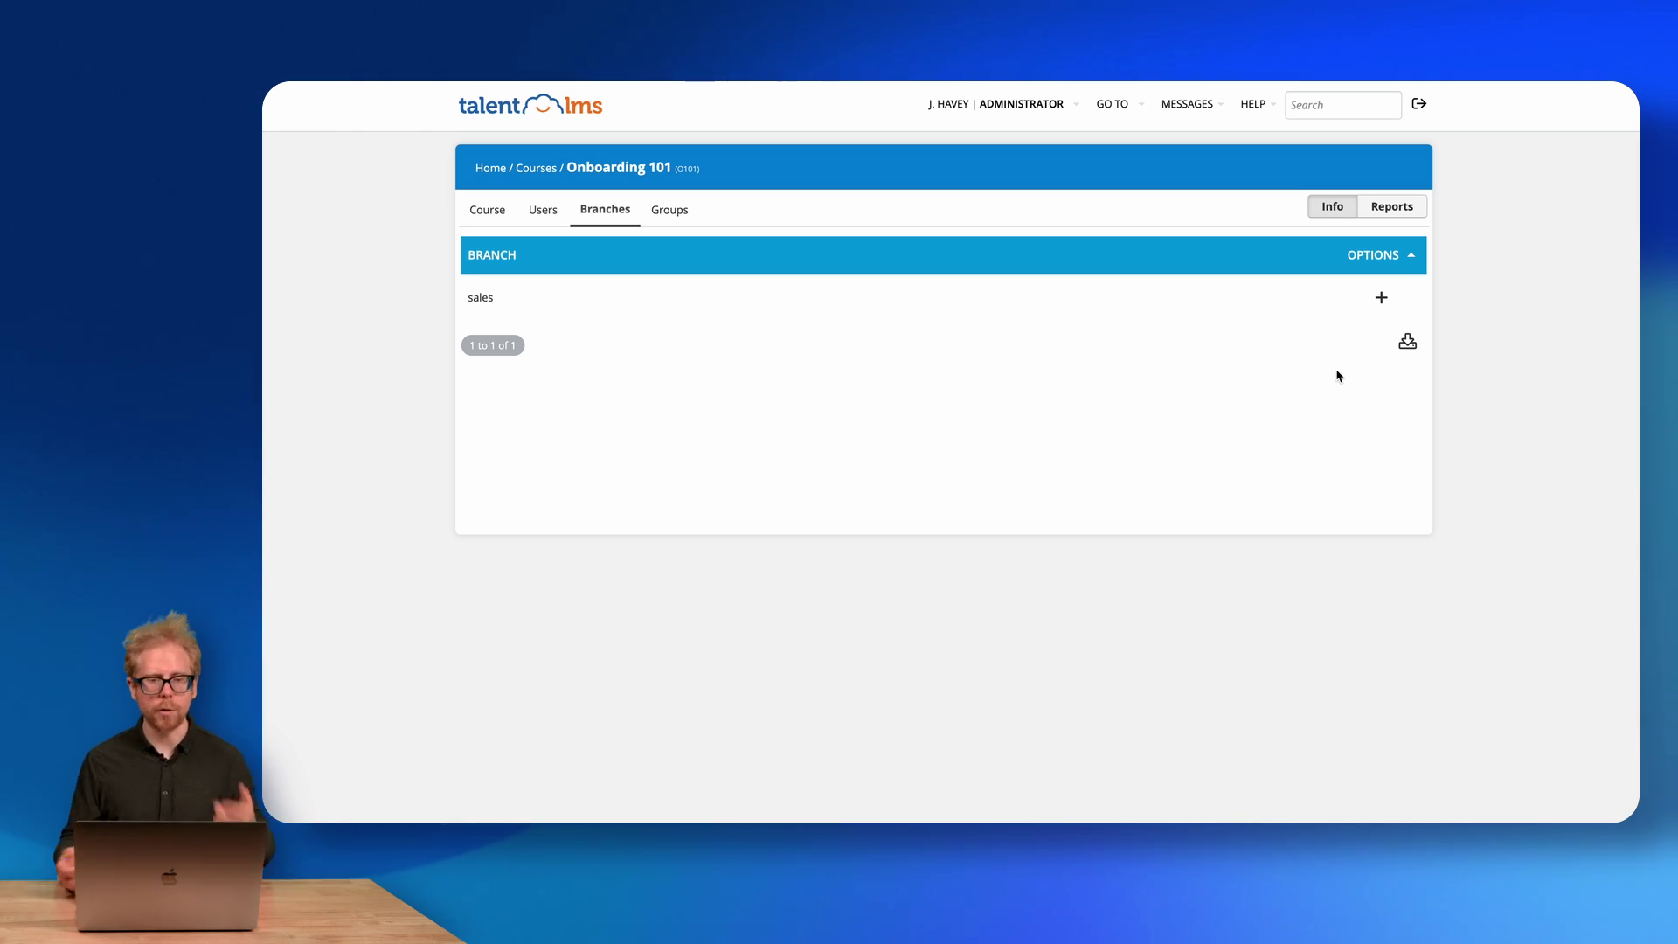
{"action": "left_click", "coordinate": [675, 219]}
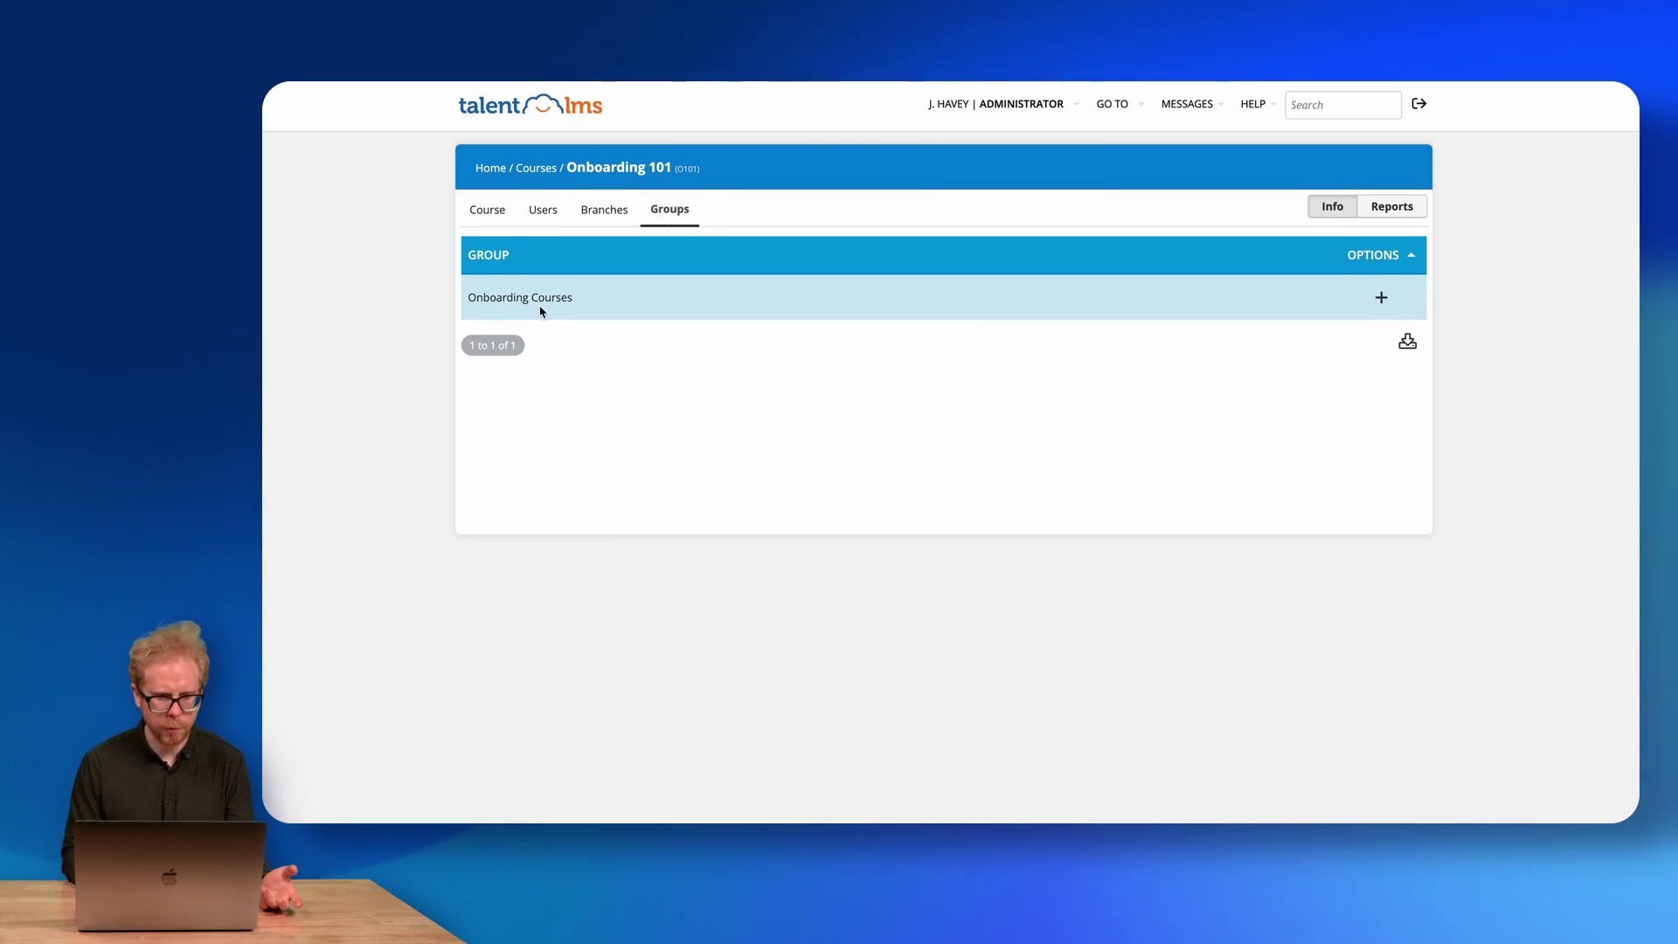
{"action": "left_click", "coordinate": [1381, 299]}
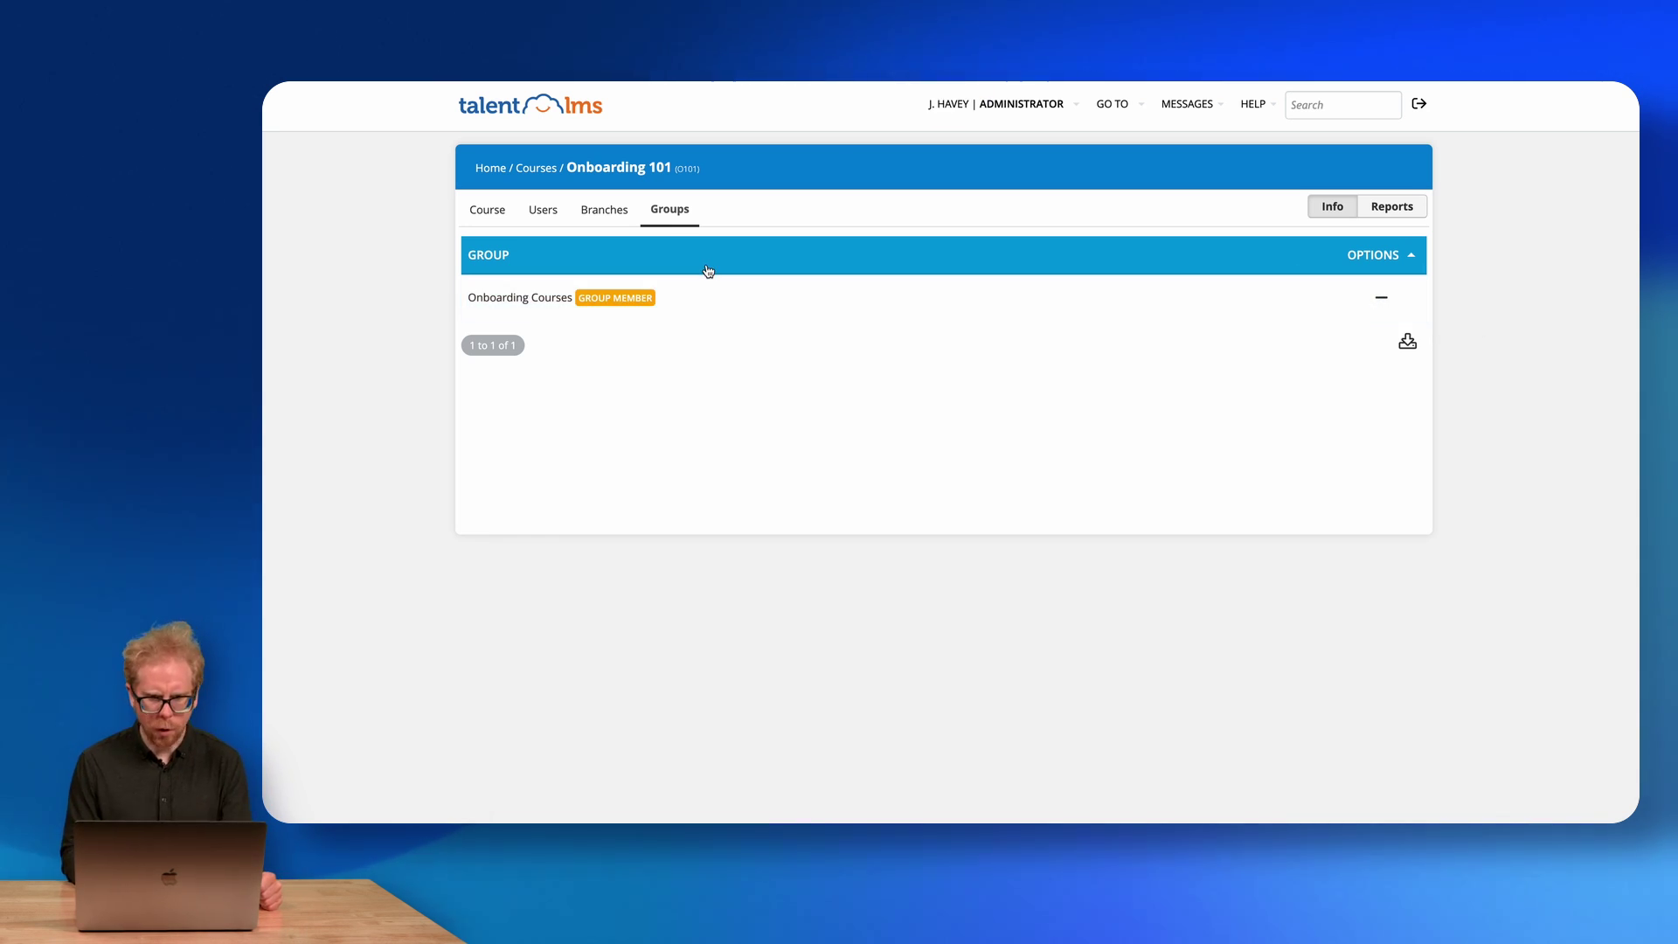
{"action": "left_click", "coordinate": [491, 216]}
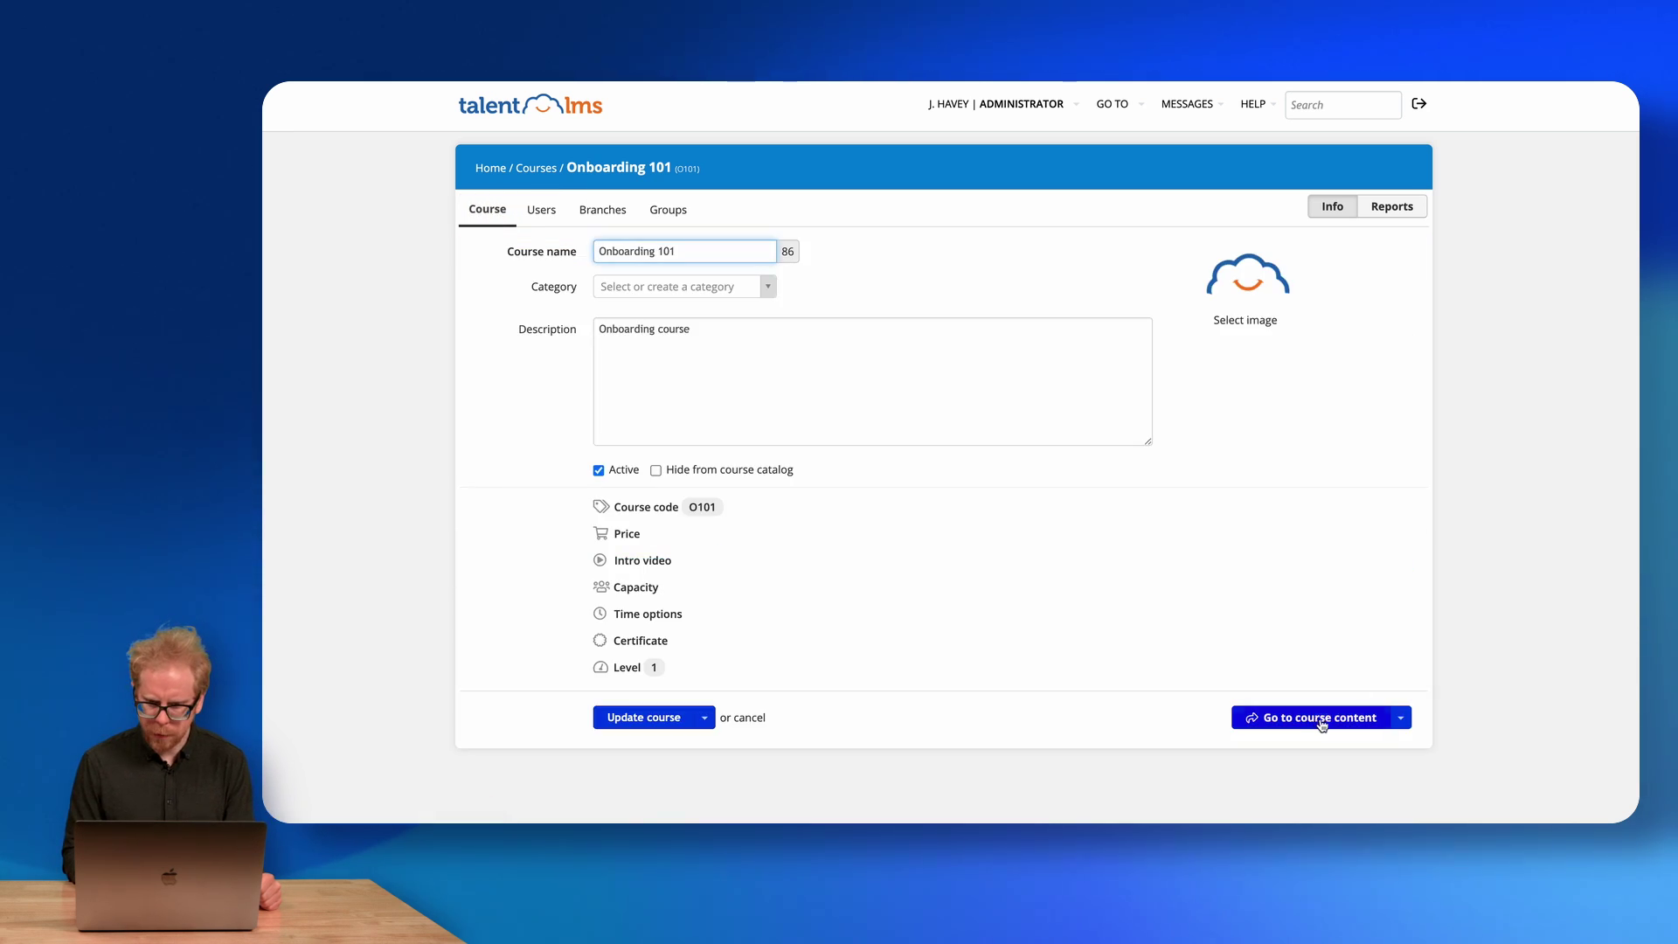
Create and save a content unit named 'Unit 1' in Onboarding 101's course content.
{"action": "left_click", "coordinate": [1303, 725]}
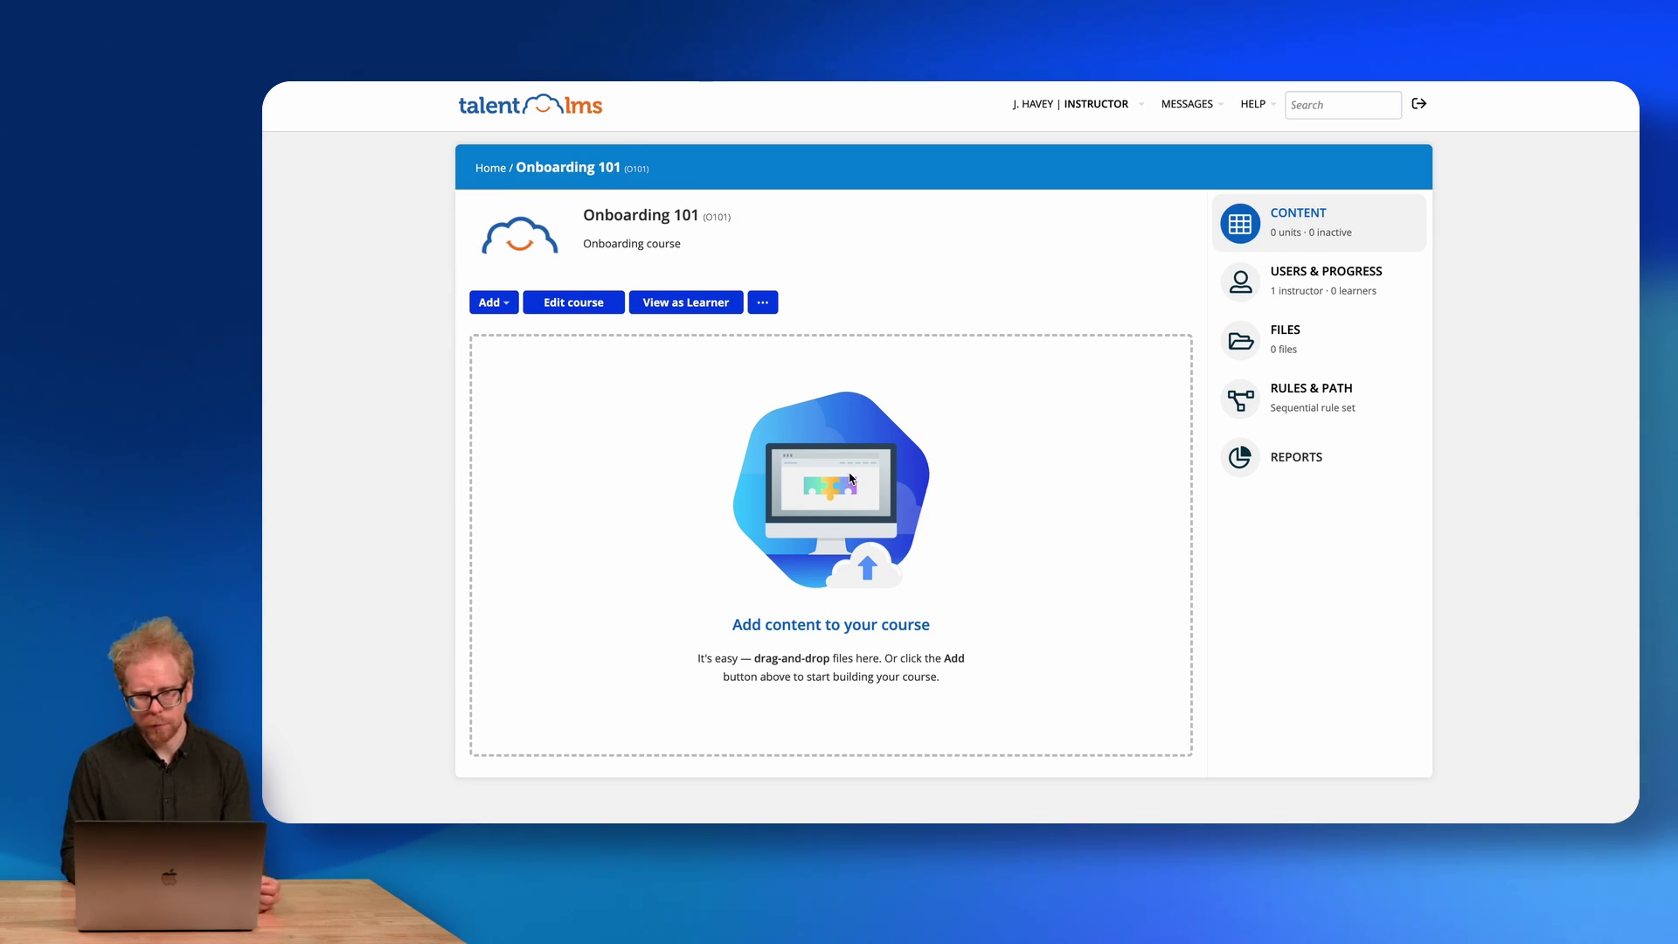
{"action": "left_click", "coordinate": [507, 307]}
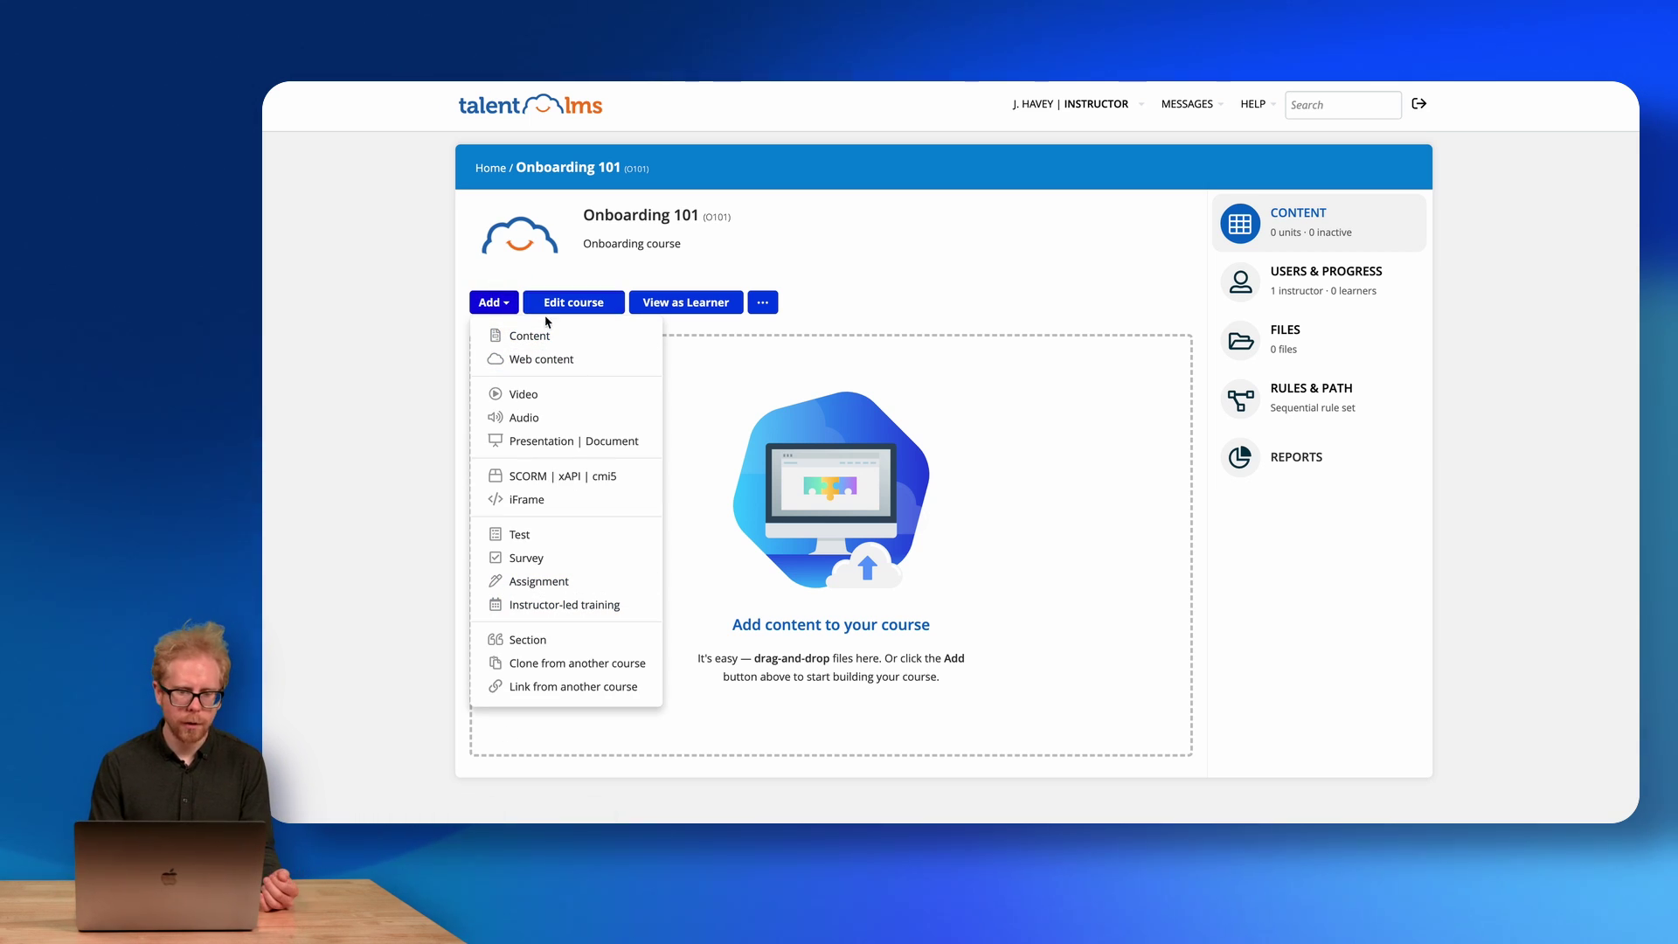
{"action": "left_click", "coordinate": [525, 339]}
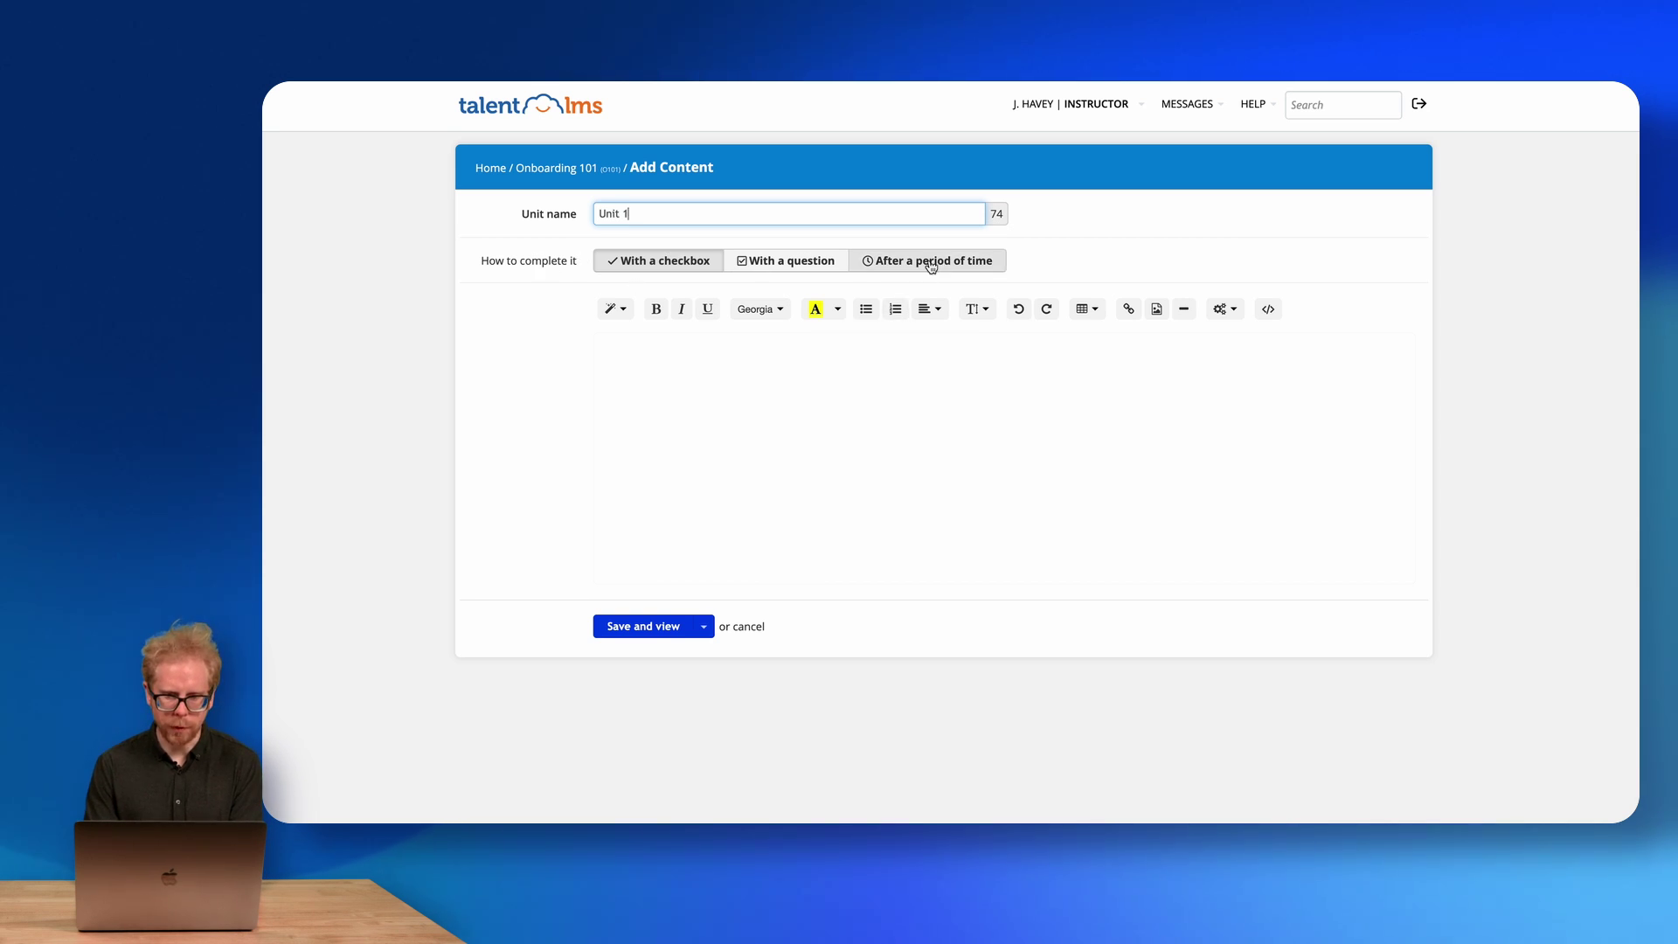
{"action": "left_click", "coordinate": [700, 428]}
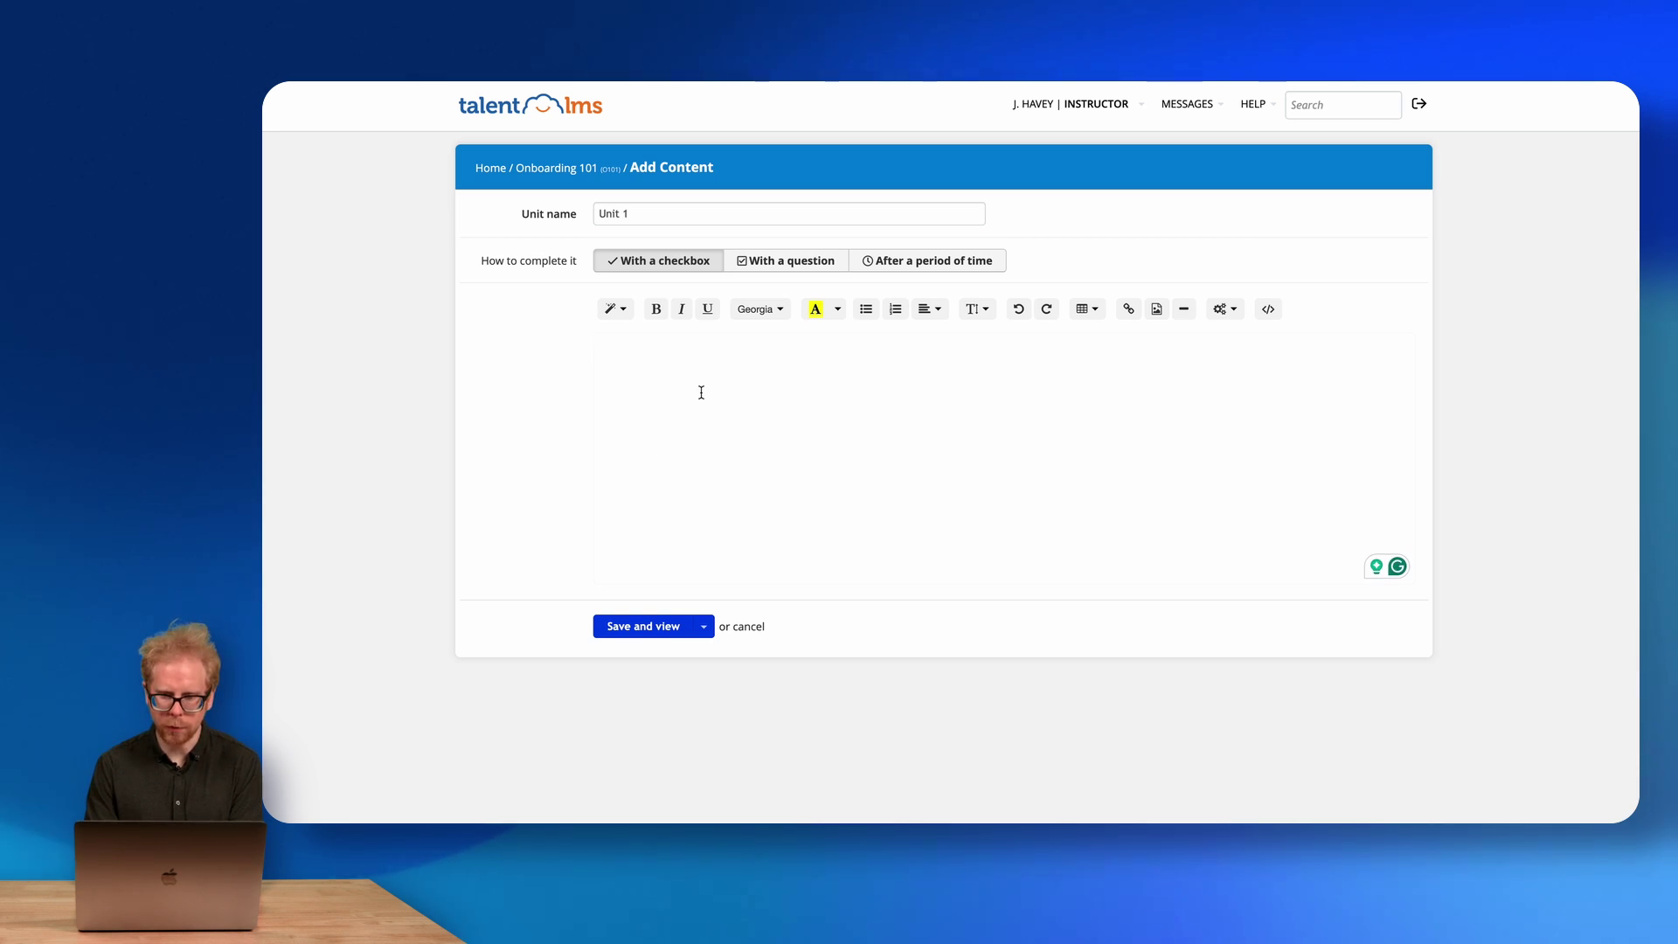
{"action": "left_click", "coordinate": [1267, 309]}
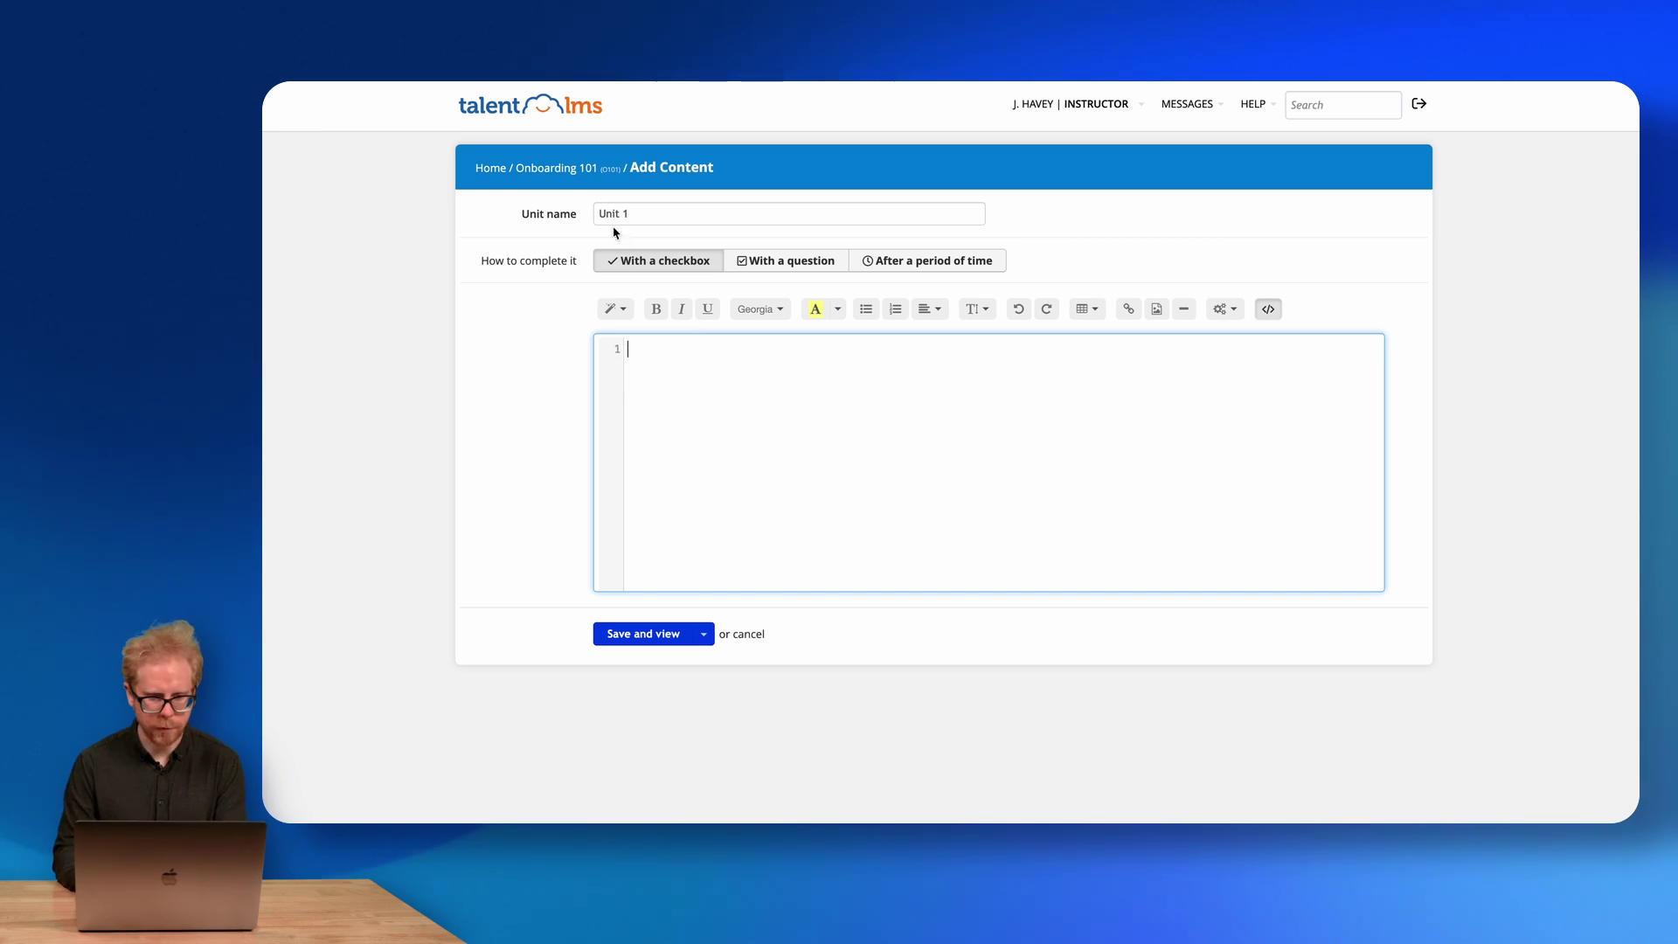
{"action": "left_click", "coordinate": [614, 313]}
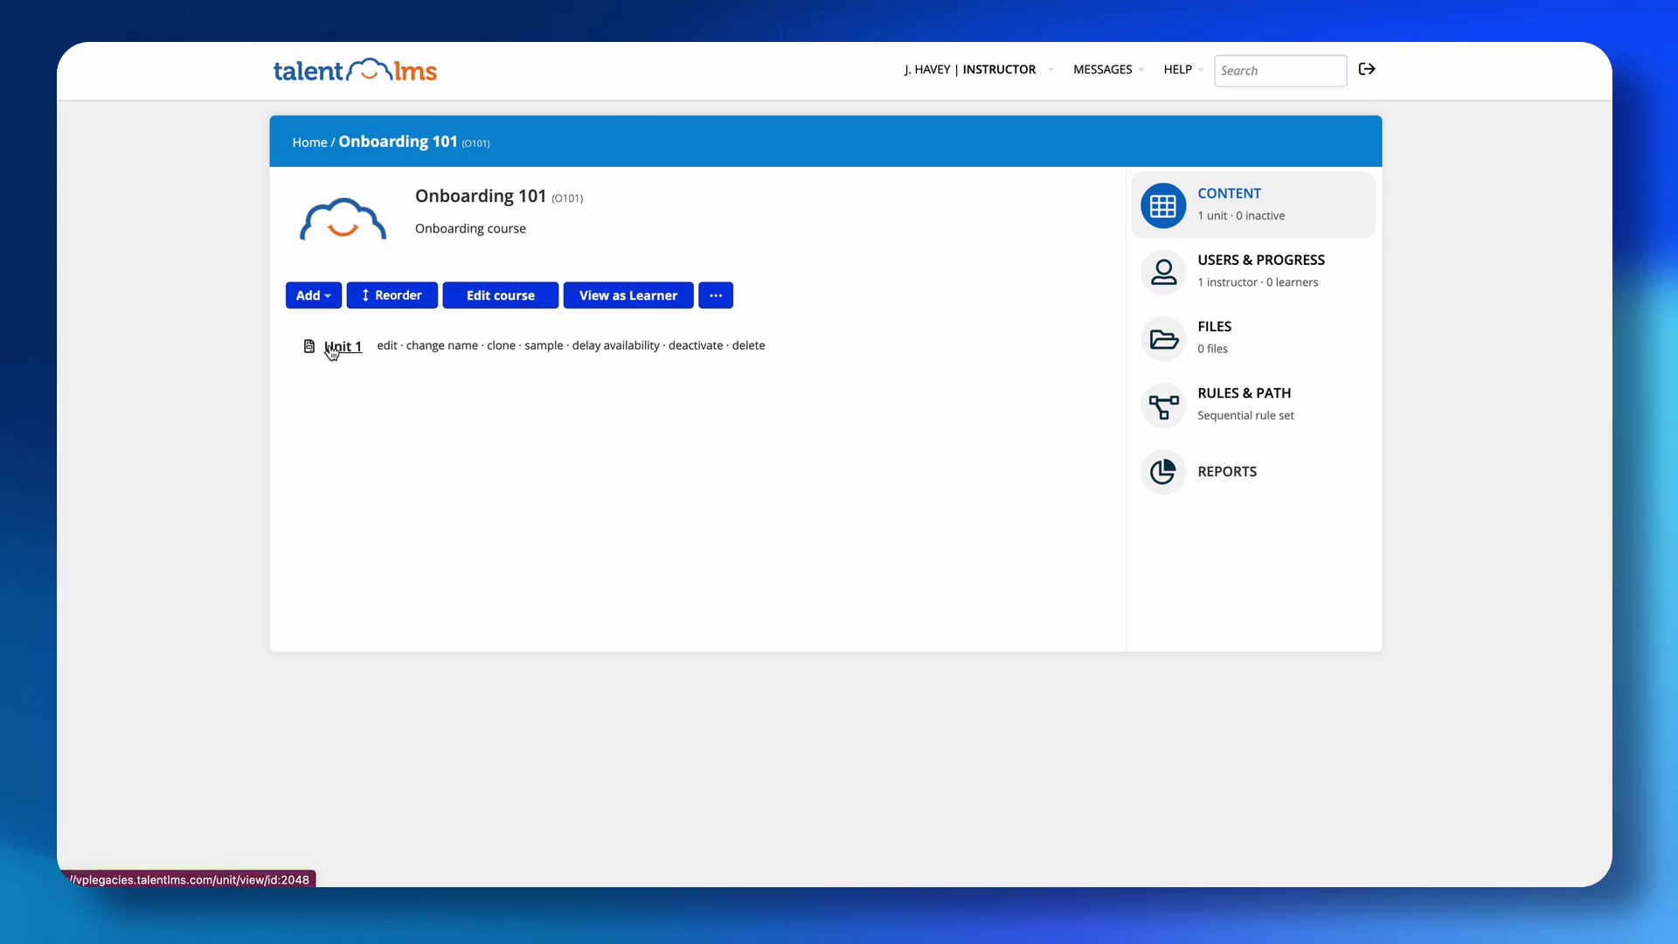
{"action": "left_click", "coordinate": [325, 297]}
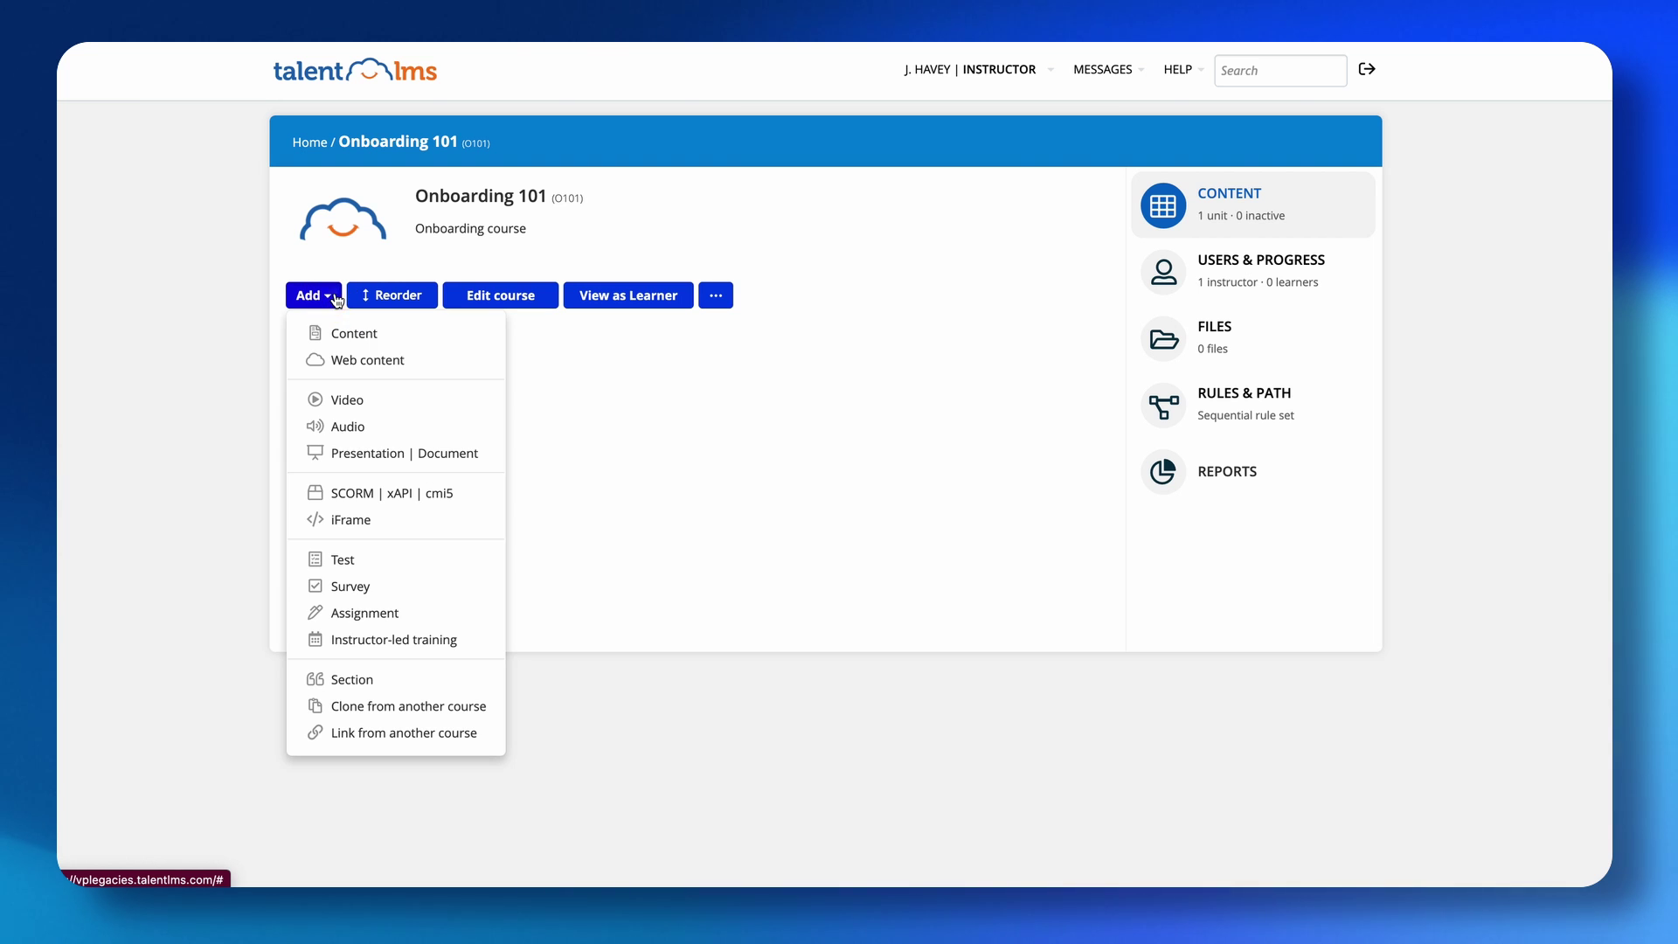
Start a Web content unit and focus its Web address (URL) field.
{"action": "left_click", "coordinate": [360, 365]}
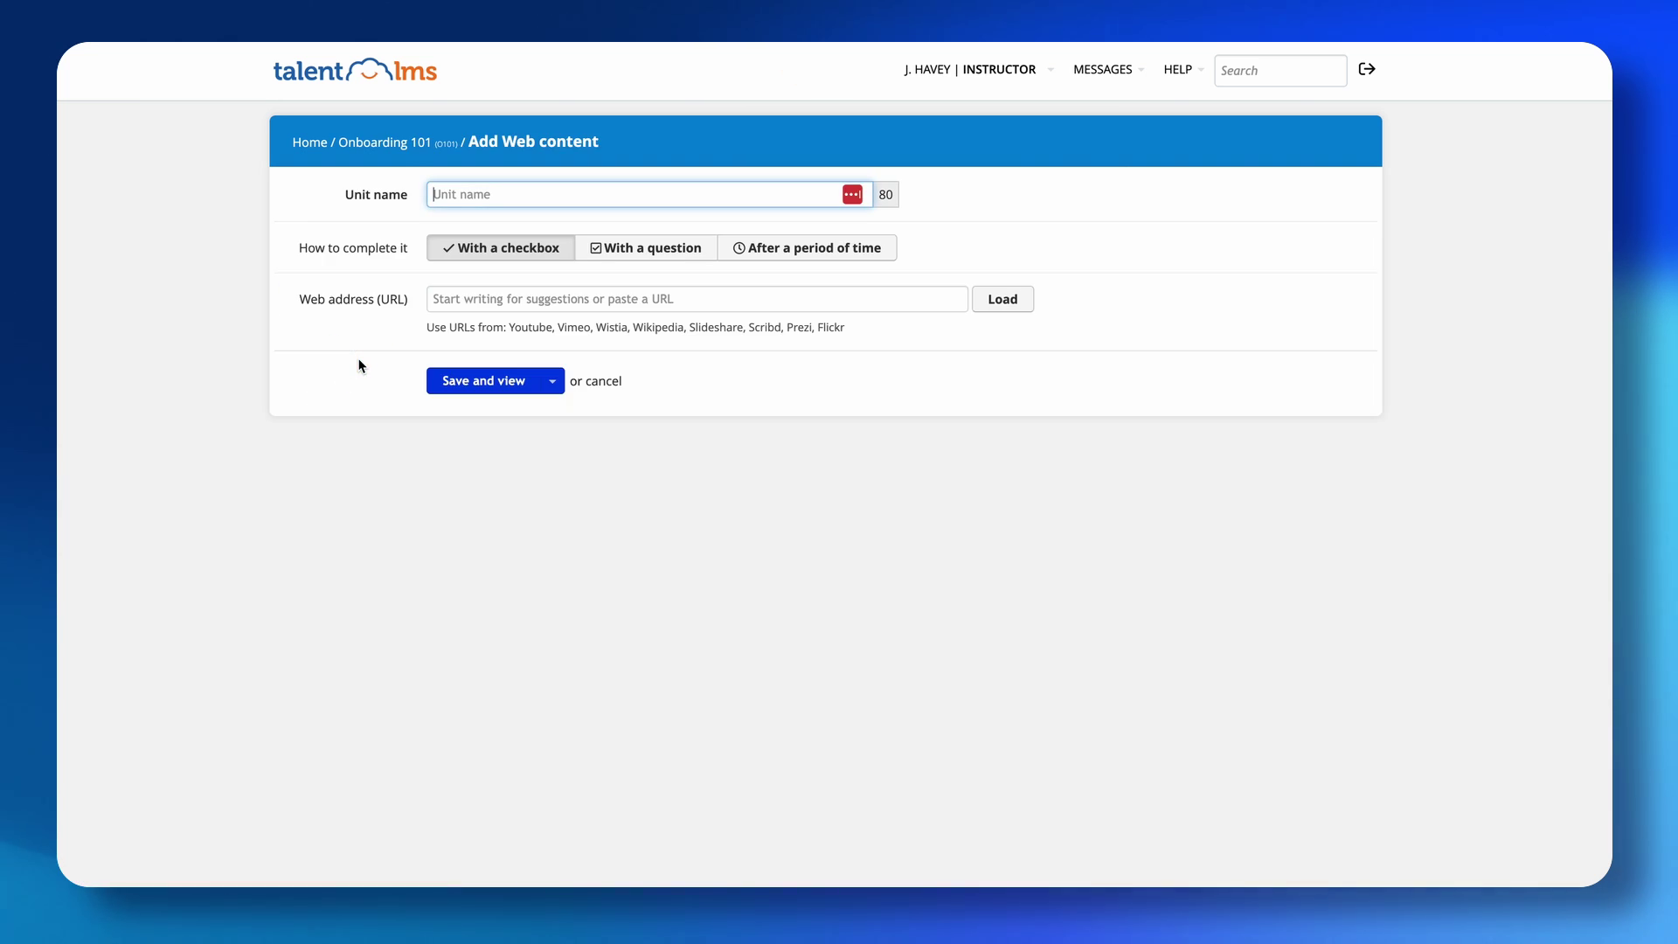
{"action": "left_click", "coordinate": [542, 300]}
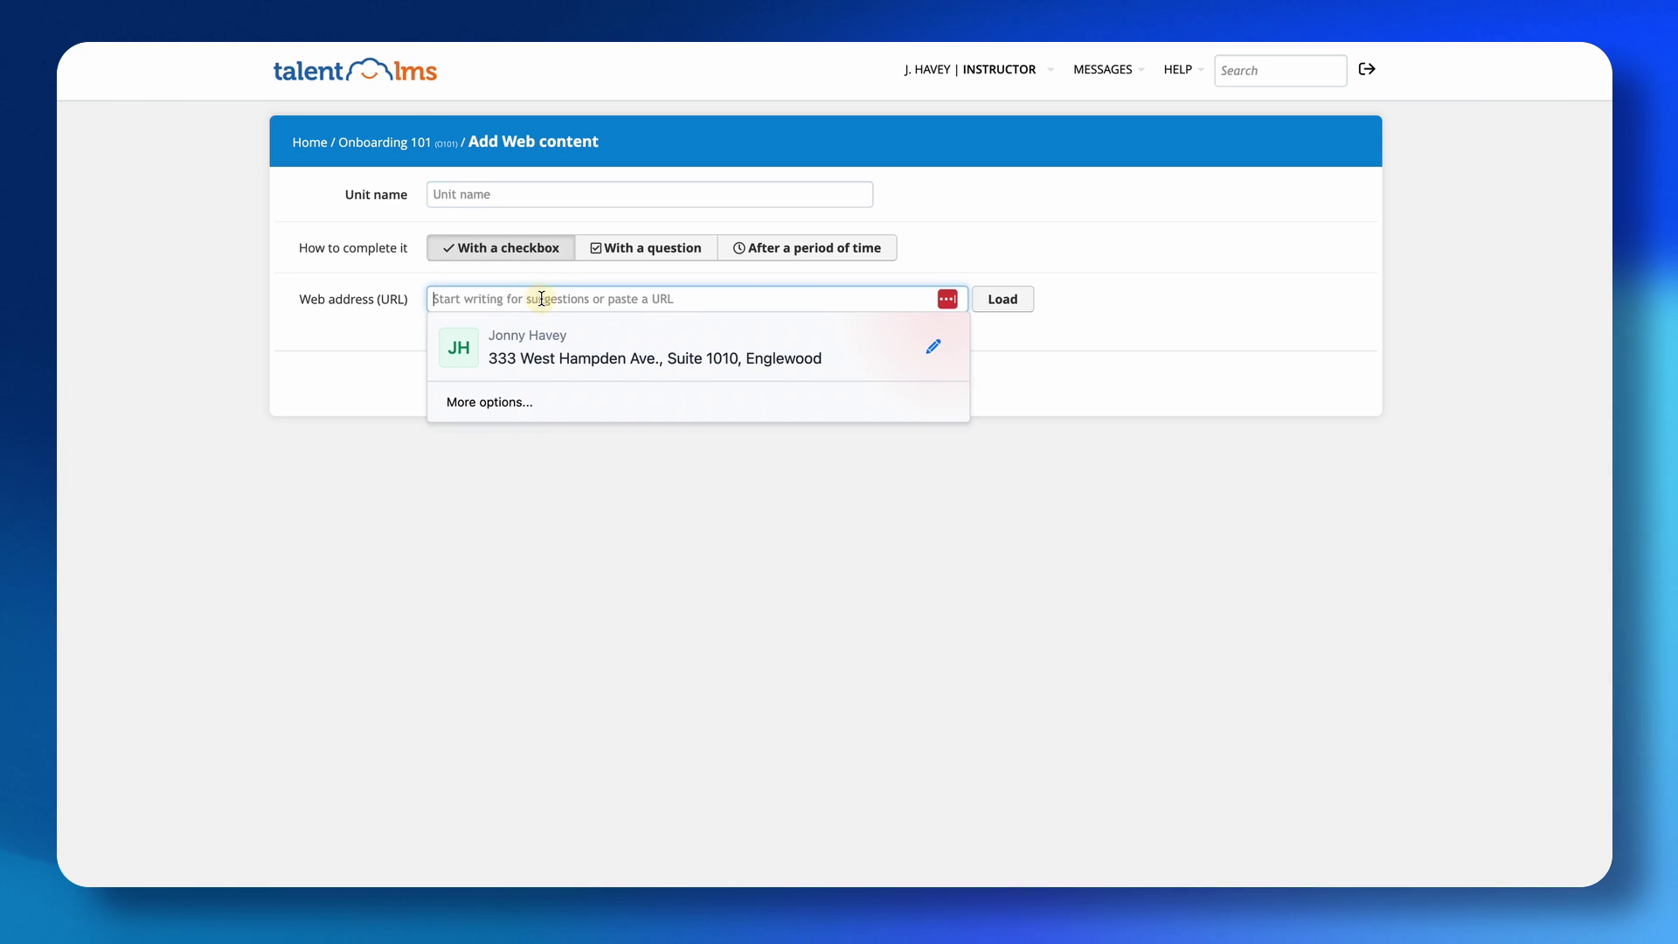
{"action": "left_click", "coordinate": [346, 315]}
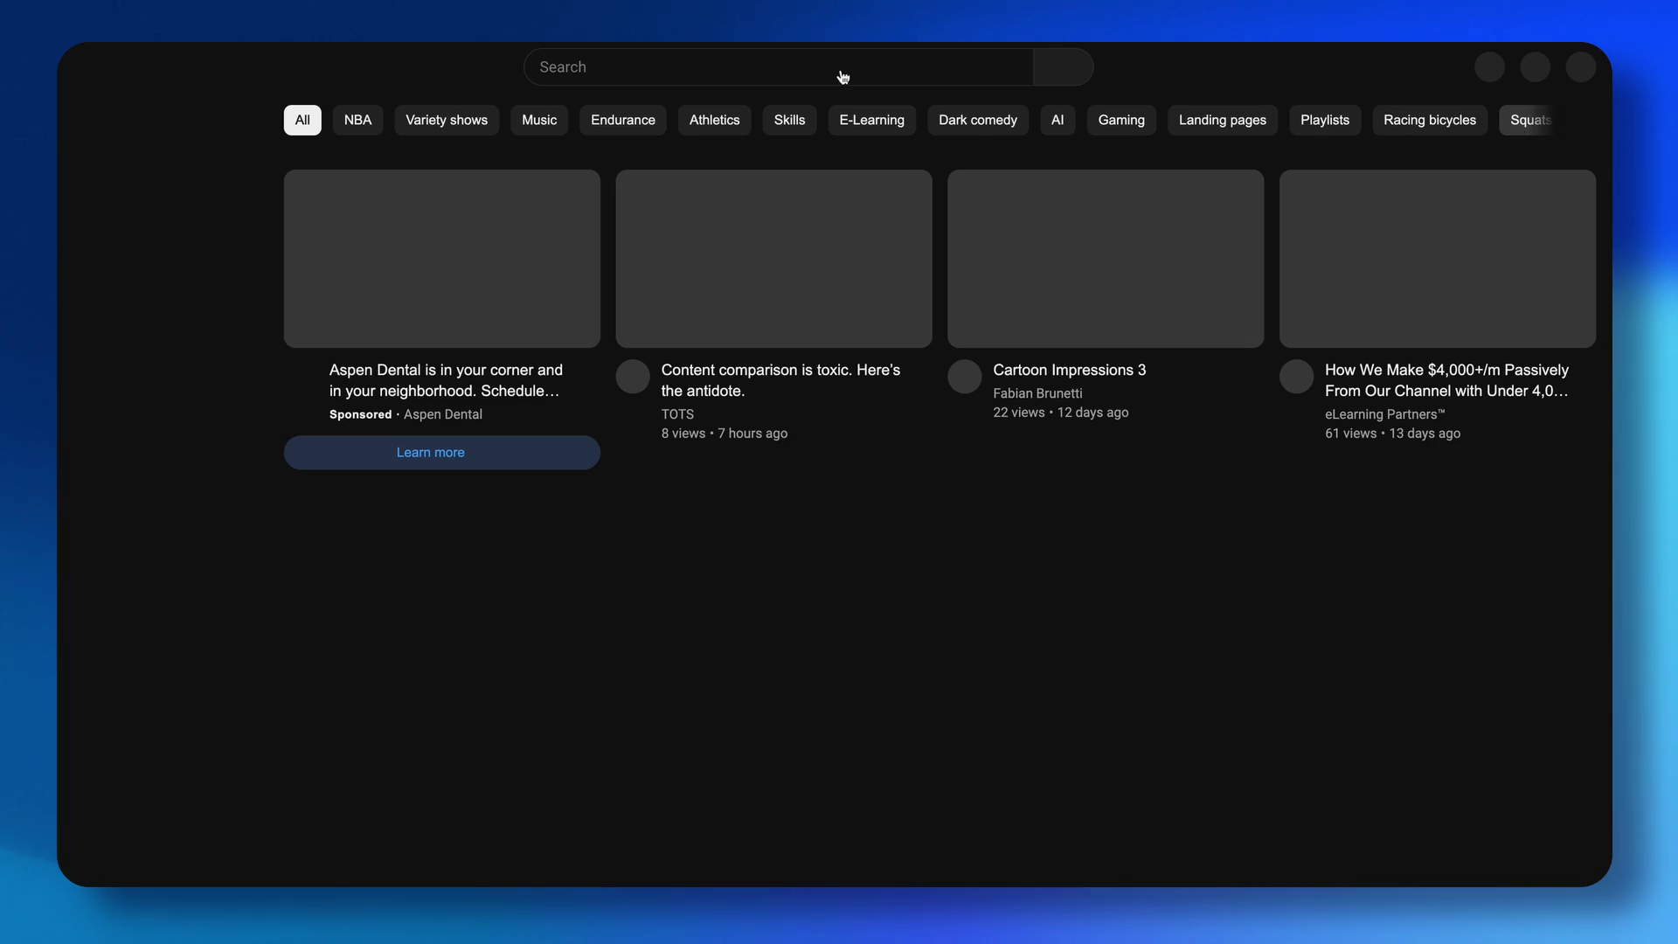
Search YouTube for 'elearning par', then open and pause the eLearning Partners video.
{"action": "left_click", "coordinate": [820, 76]}
{"action": "type", "text": "elearning par"}
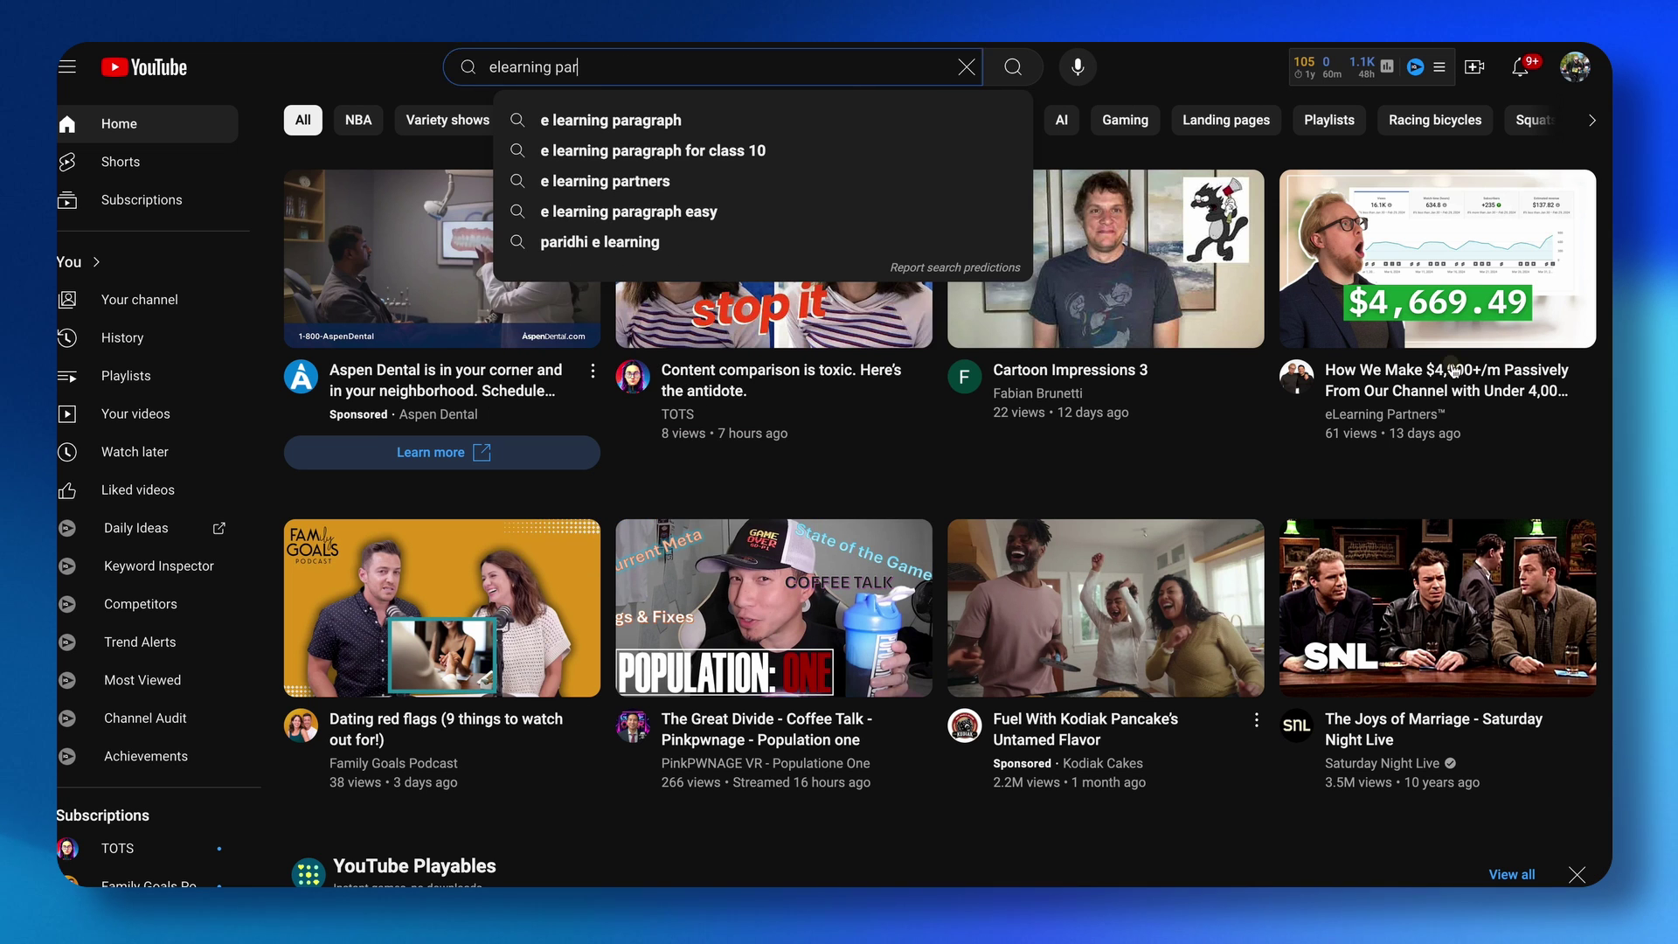
{"action": "left_click", "coordinate": [1455, 370]}
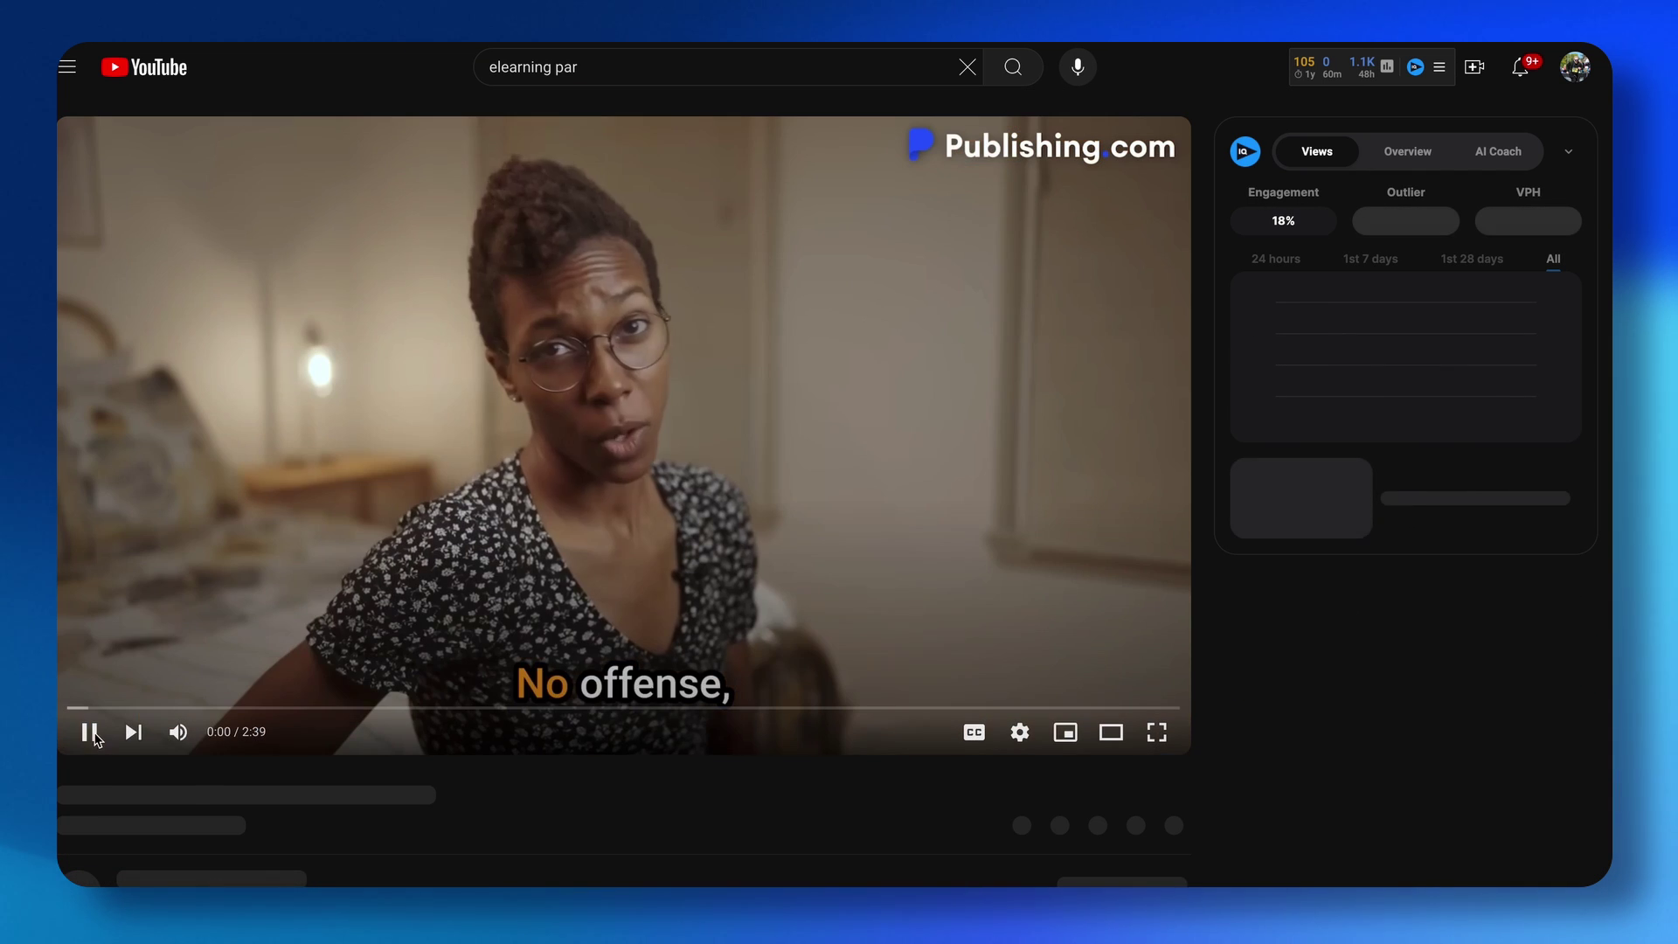
{"action": "left_click", "coordinate": [92, 733]}
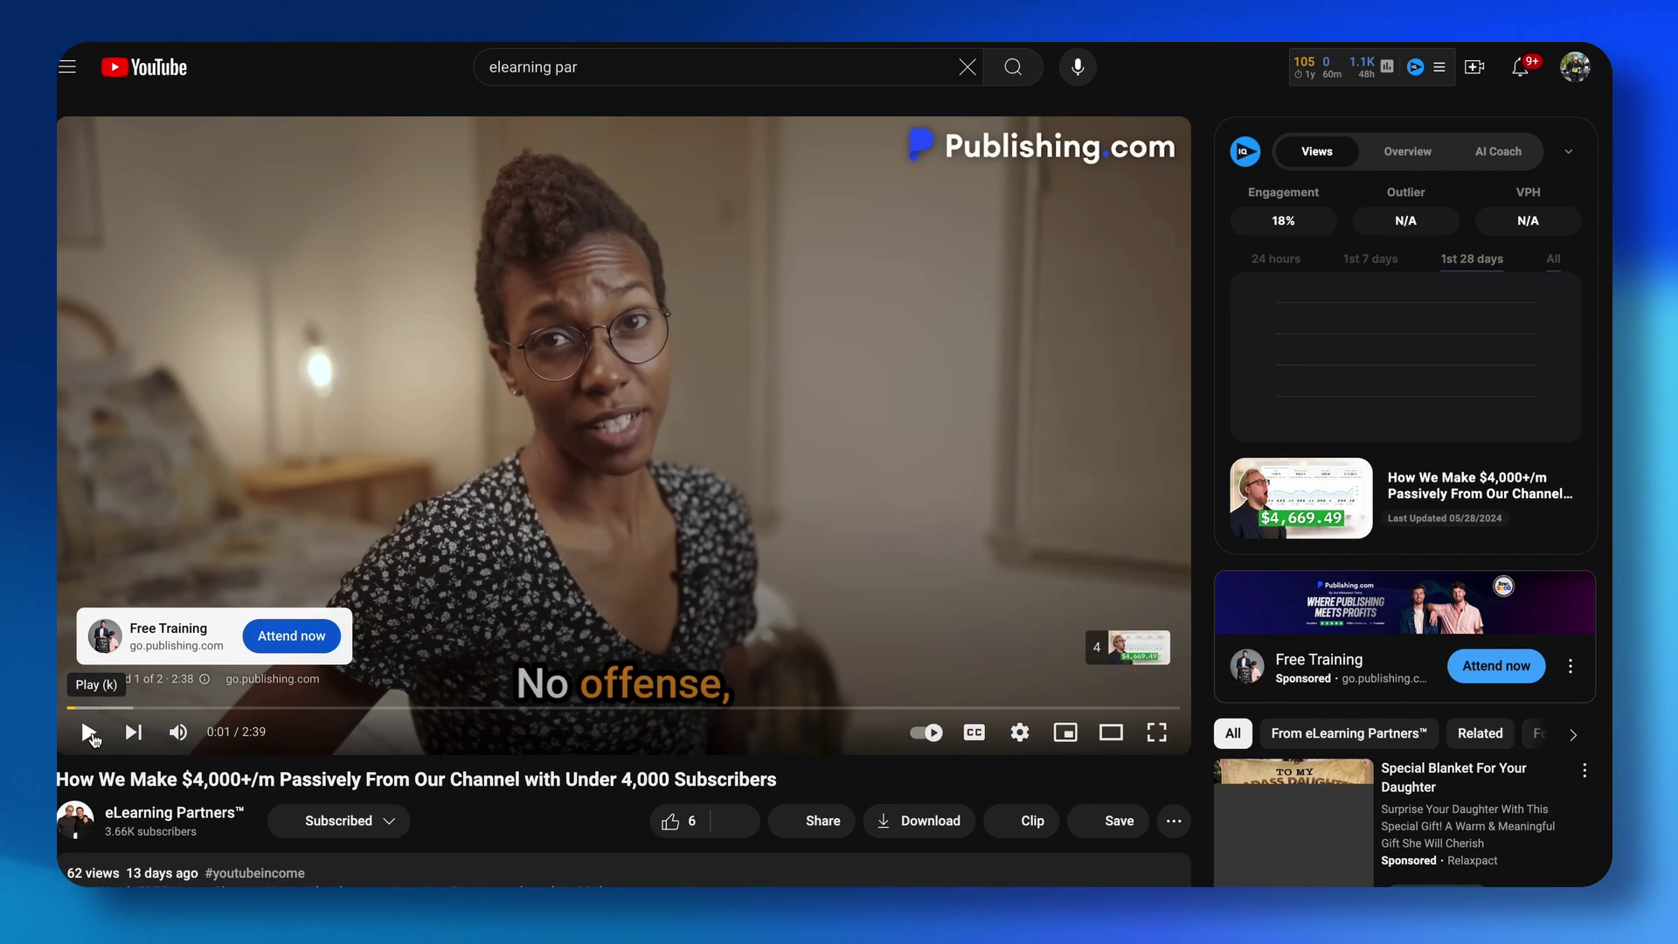
Like the video, copy its URL and paste it into the Web address field.
{"action": "scroll", "coordinate": [94, 739], "scroll_direction": "down", "scroll_amount": 2}
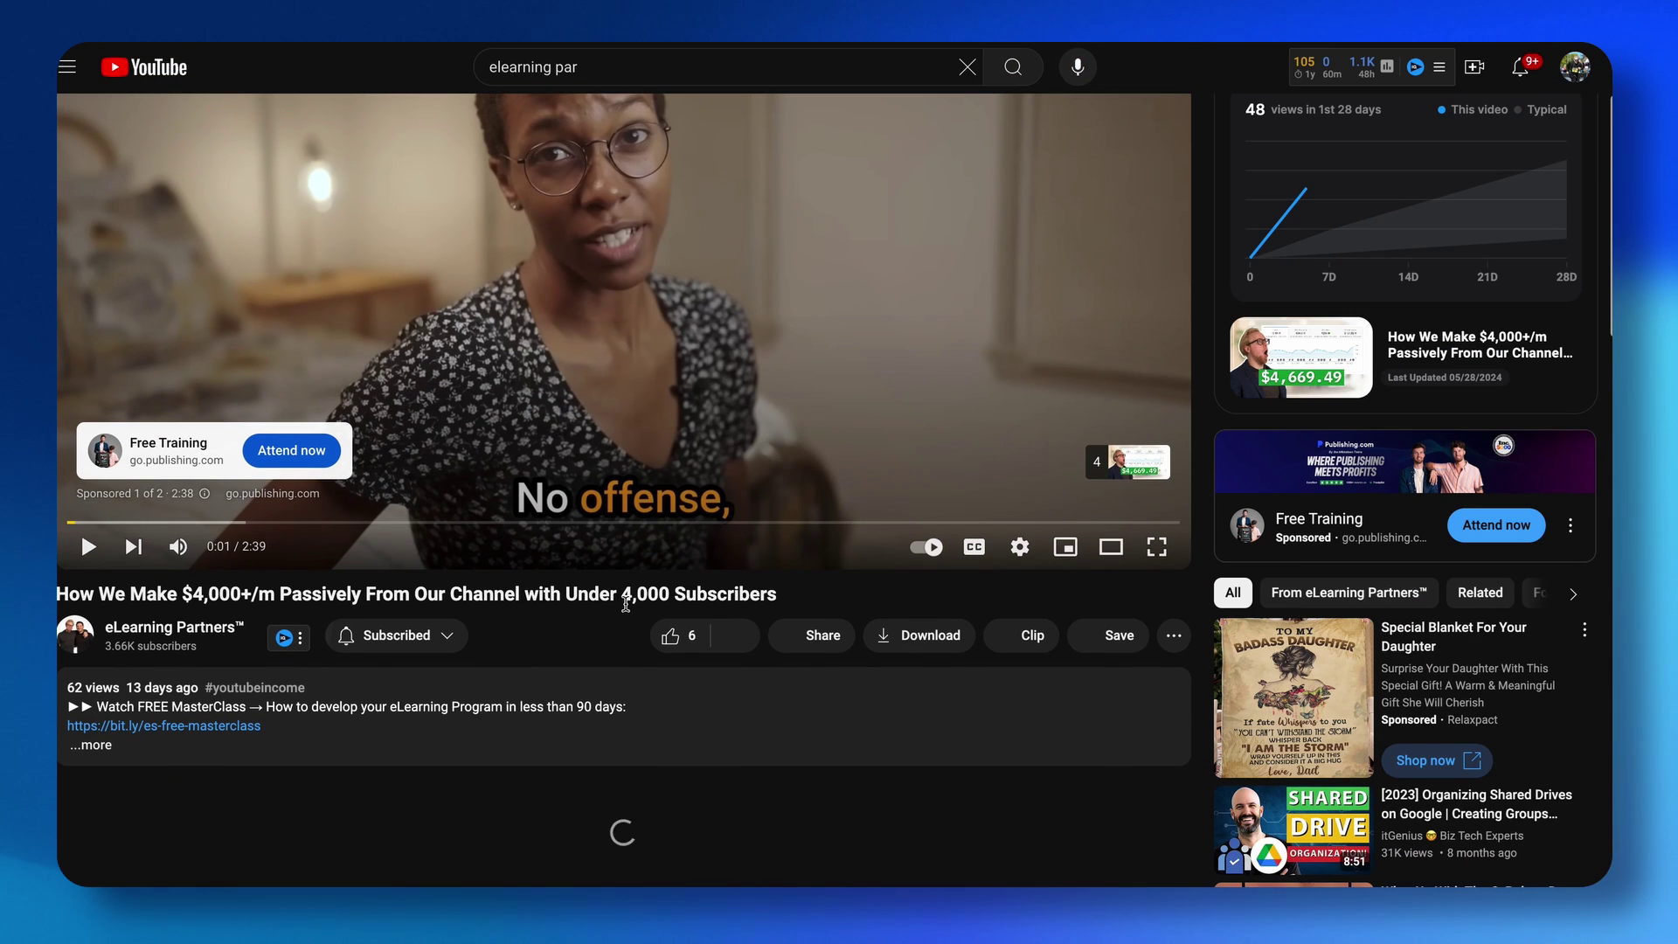
{"action": "left_click", "coordinate": [671, 635]}
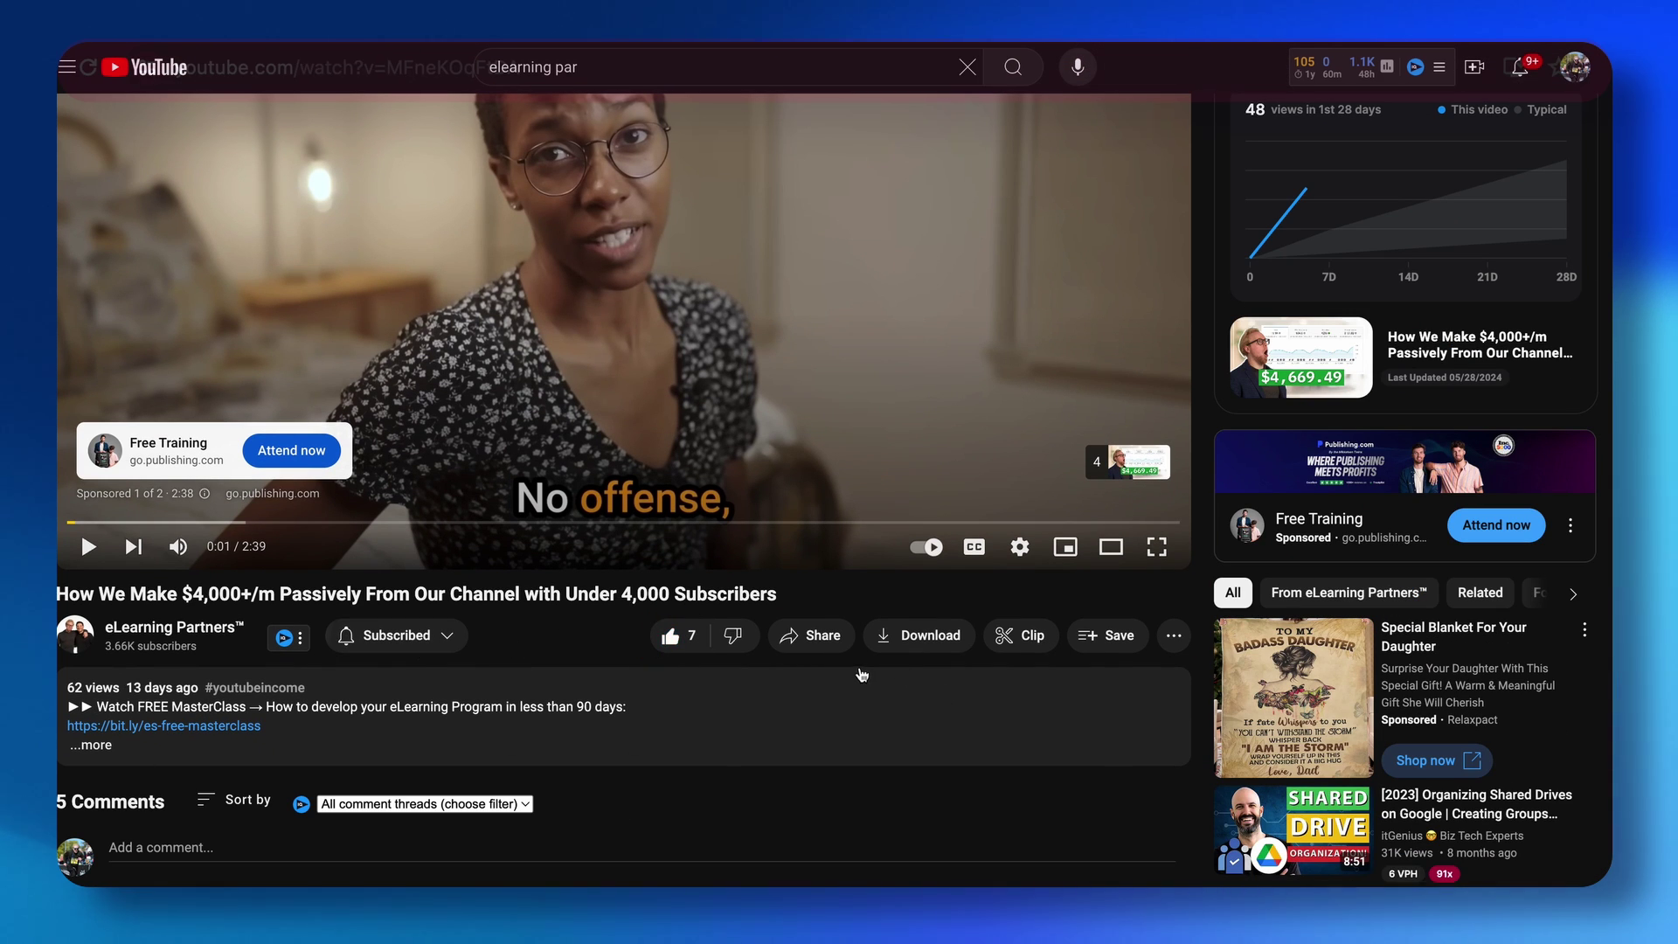
{"action": "left_click", "coordinate": [512, 66]}
{"action": "key", "text": "ctrl+c"}
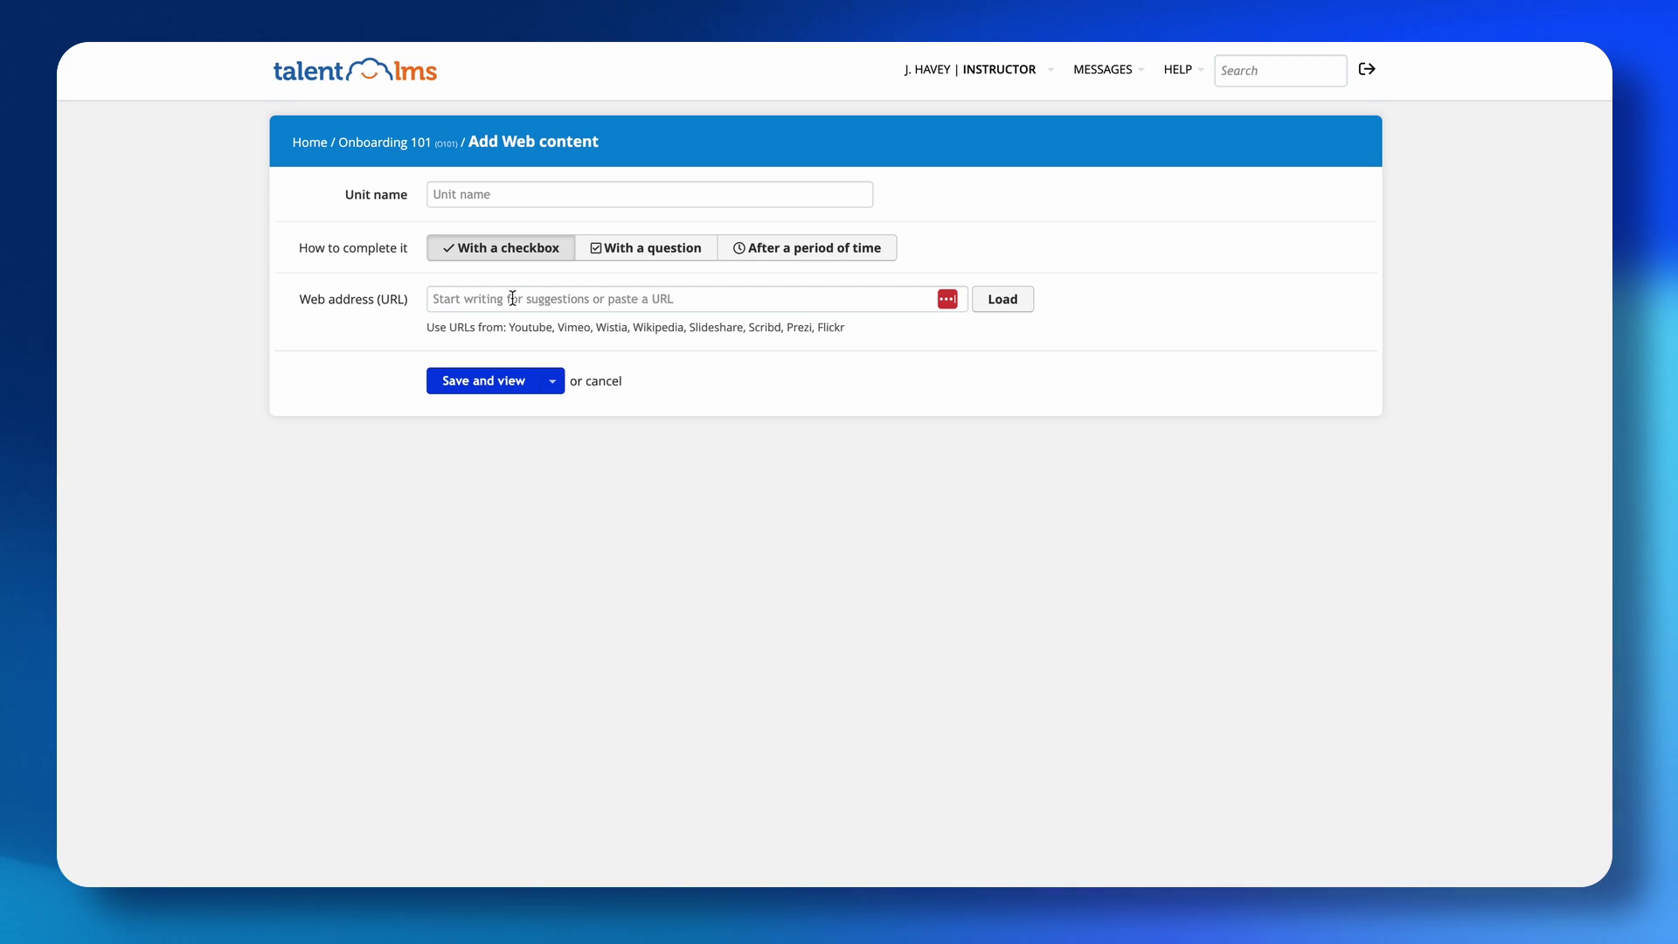
{"action": "left_click", "coordinate": [512, 298]}
{"action": "key", "text": "ctrl+v"}
Save the YouTube video #1 web unit and view it.
{"action": "left_click", "coordinate": [483, 194]}
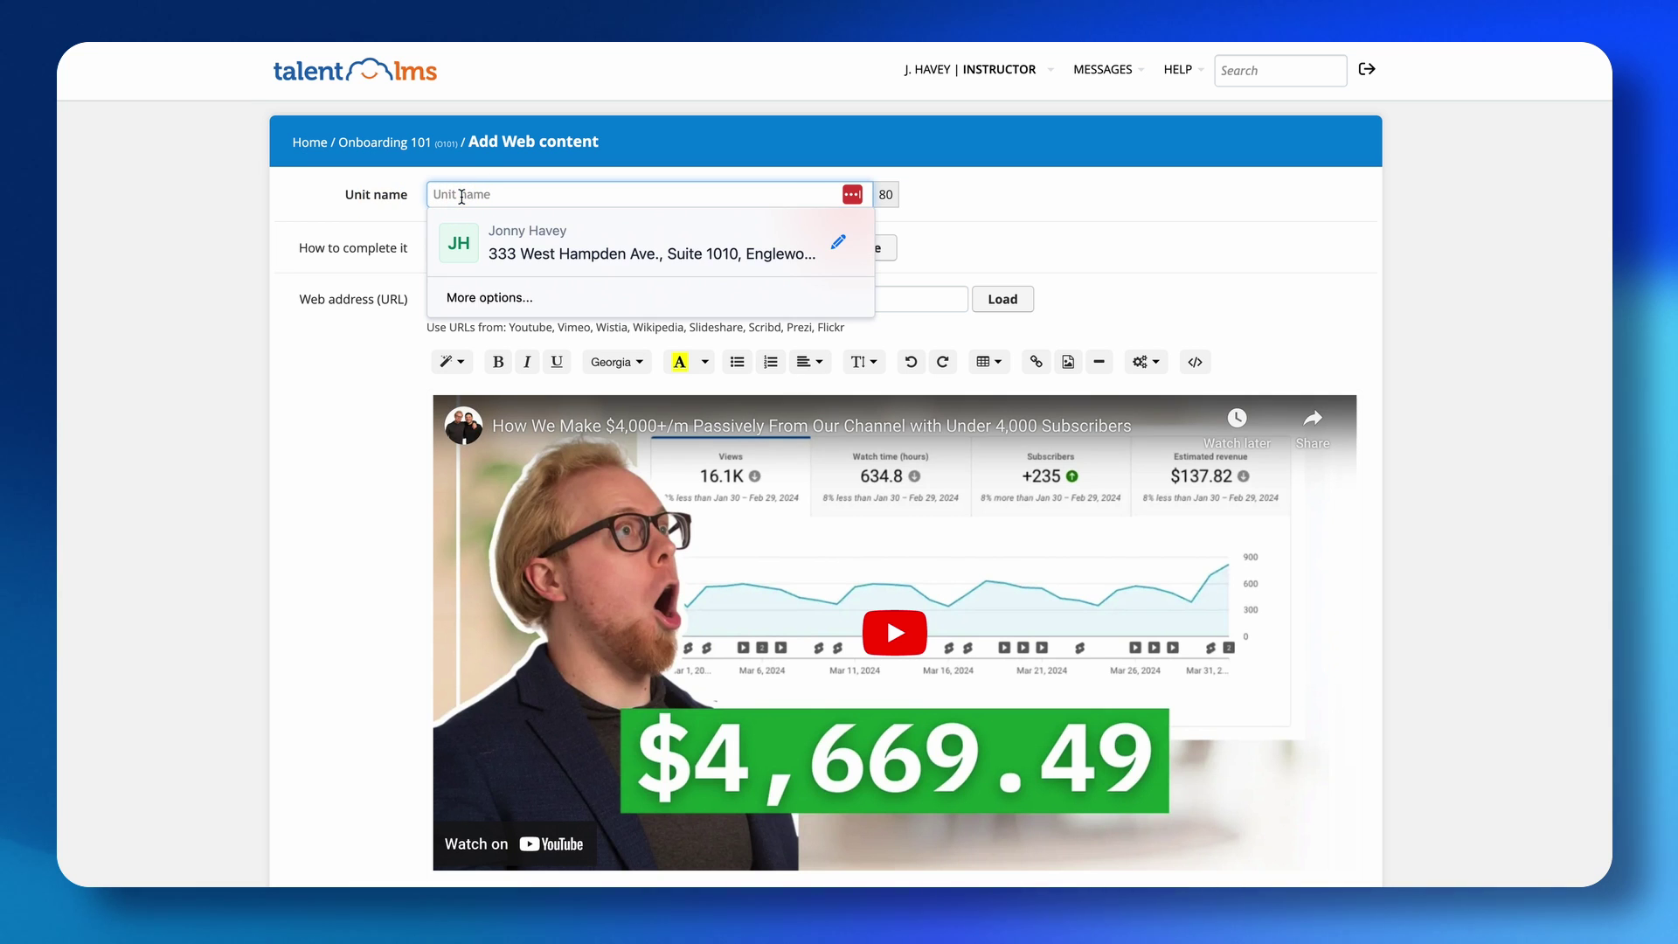
{"action": "type", "text": "YouTube video #1"}
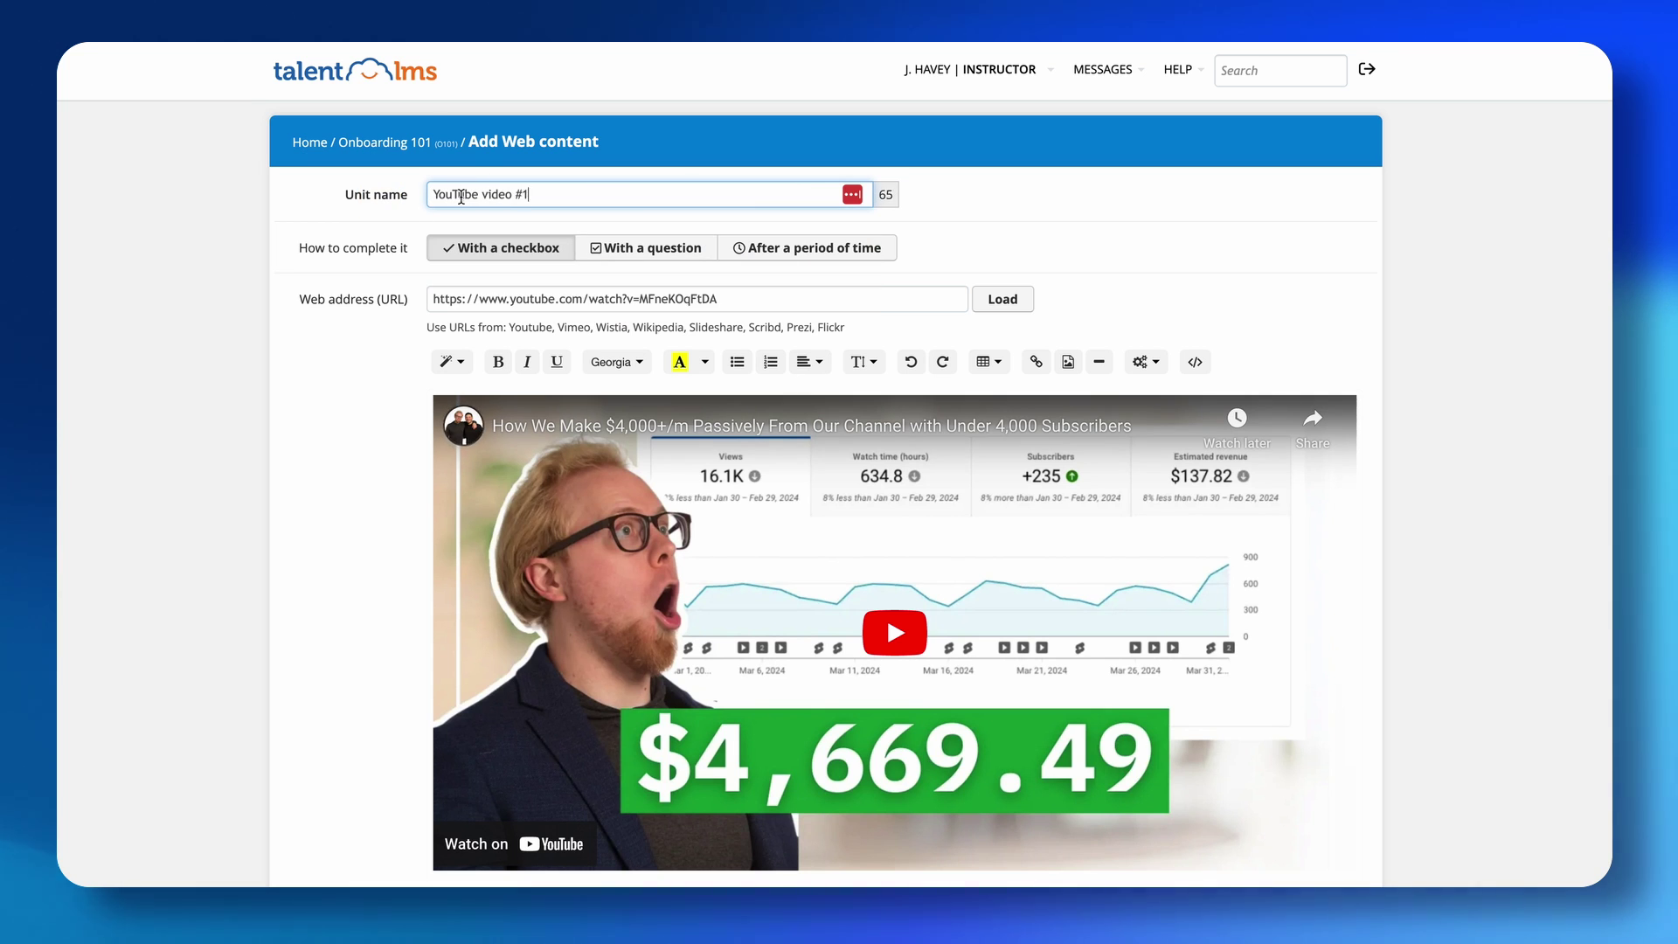
{"action": "left_click", "coordinate": [273, 255]}
{"action": "scroll", "coordinate": [273, 263], "scroll_direction": "down", "scroll_amount": 3}
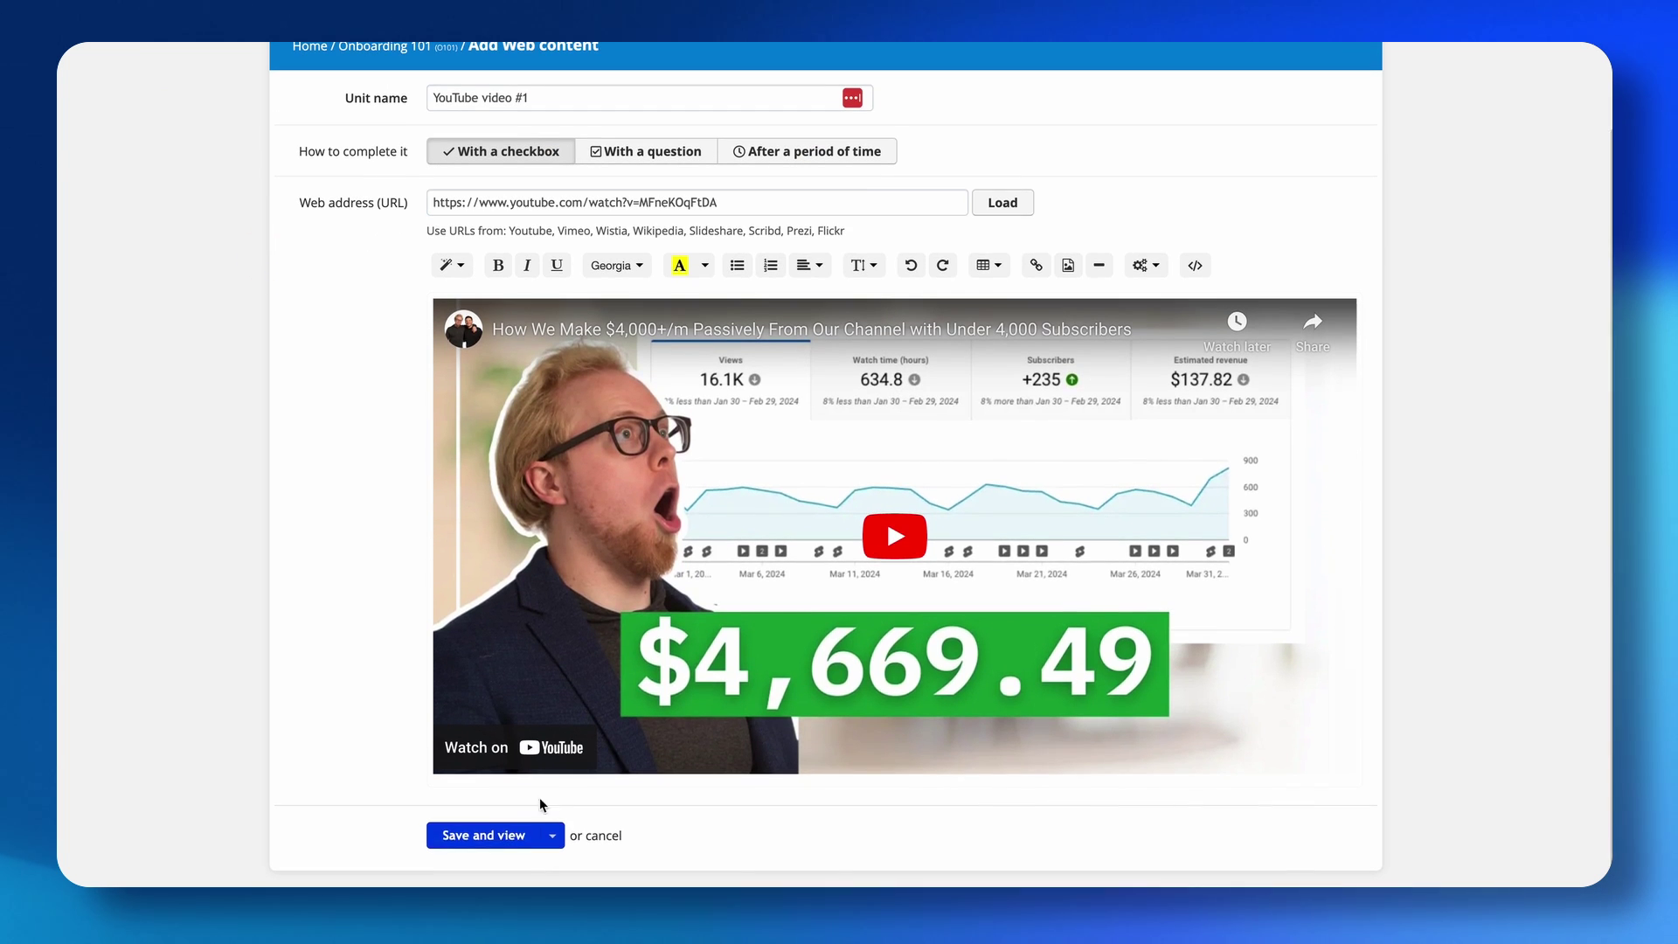
{"action": "left_click", "coordinate": [496, 835]}
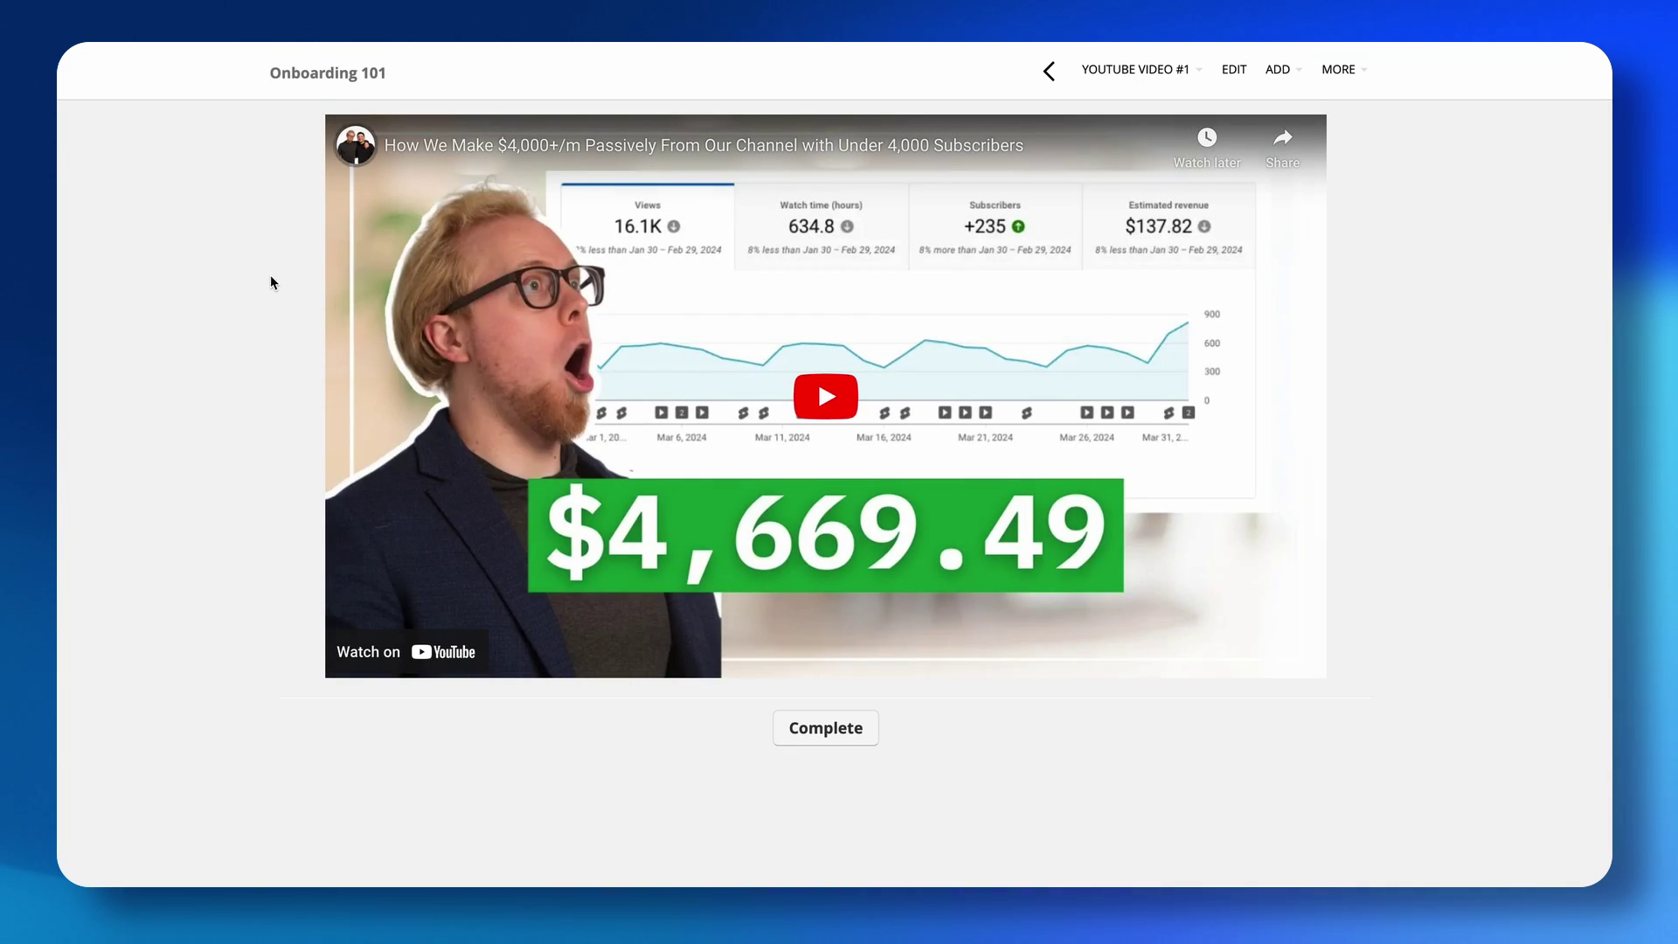
Mark the video unit completed and return to the Onboarding 101 course page.
{"action": "left_click", "coordinate": [832, 734]}
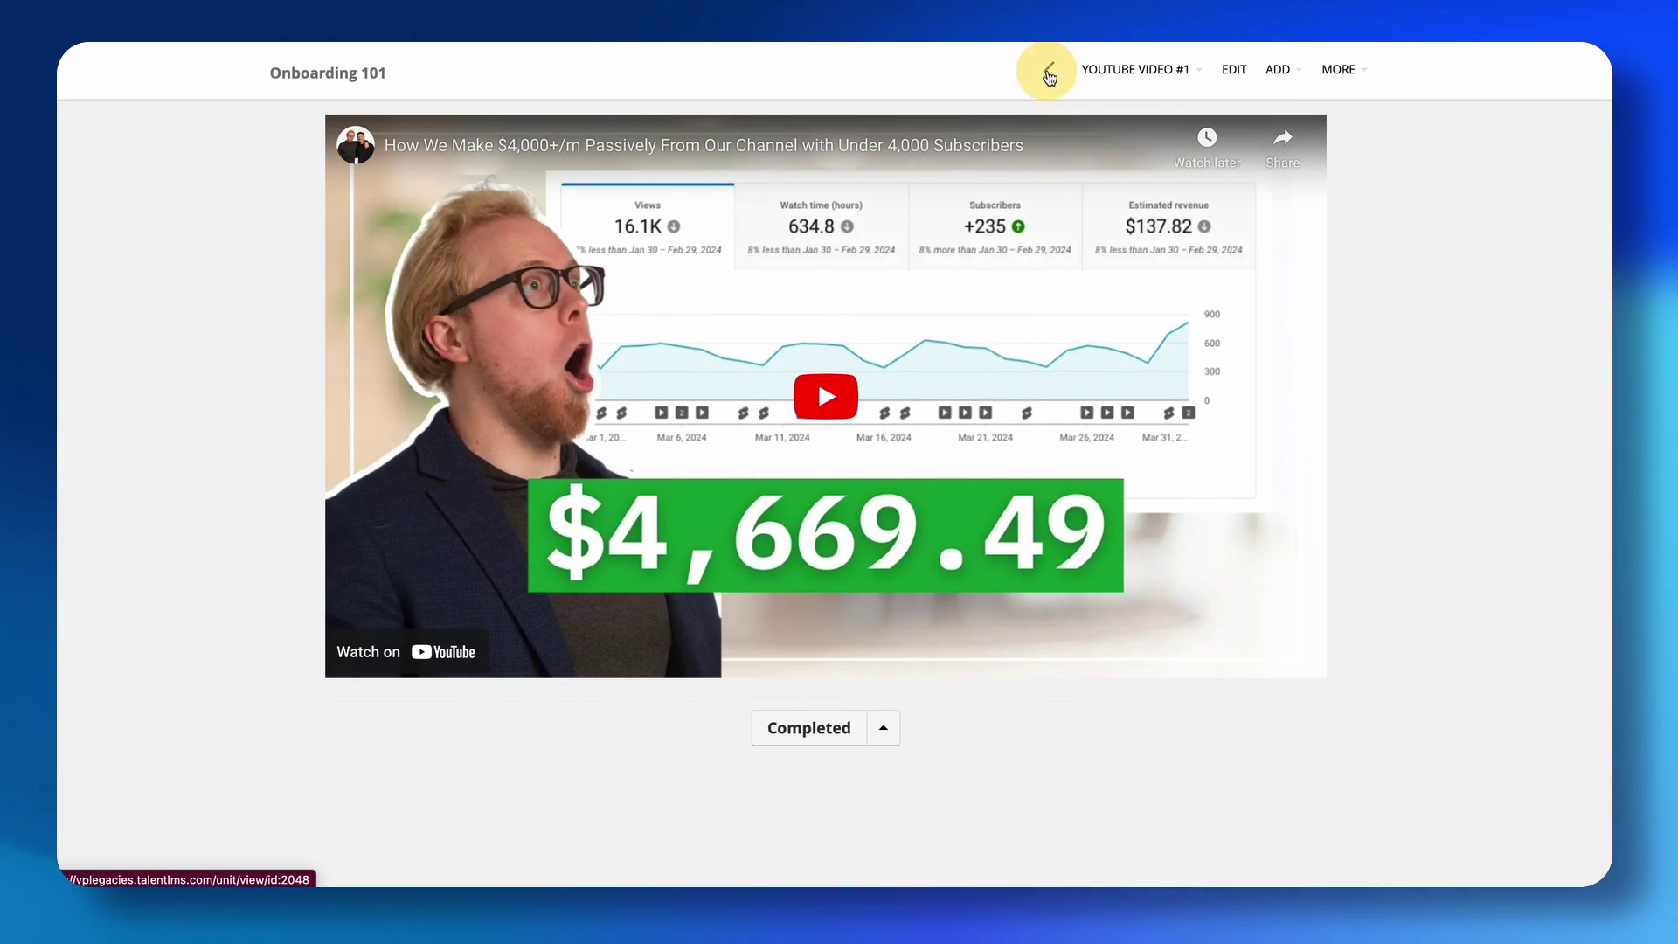
{"action": "left_click", "coordinate": [1048, 75]}
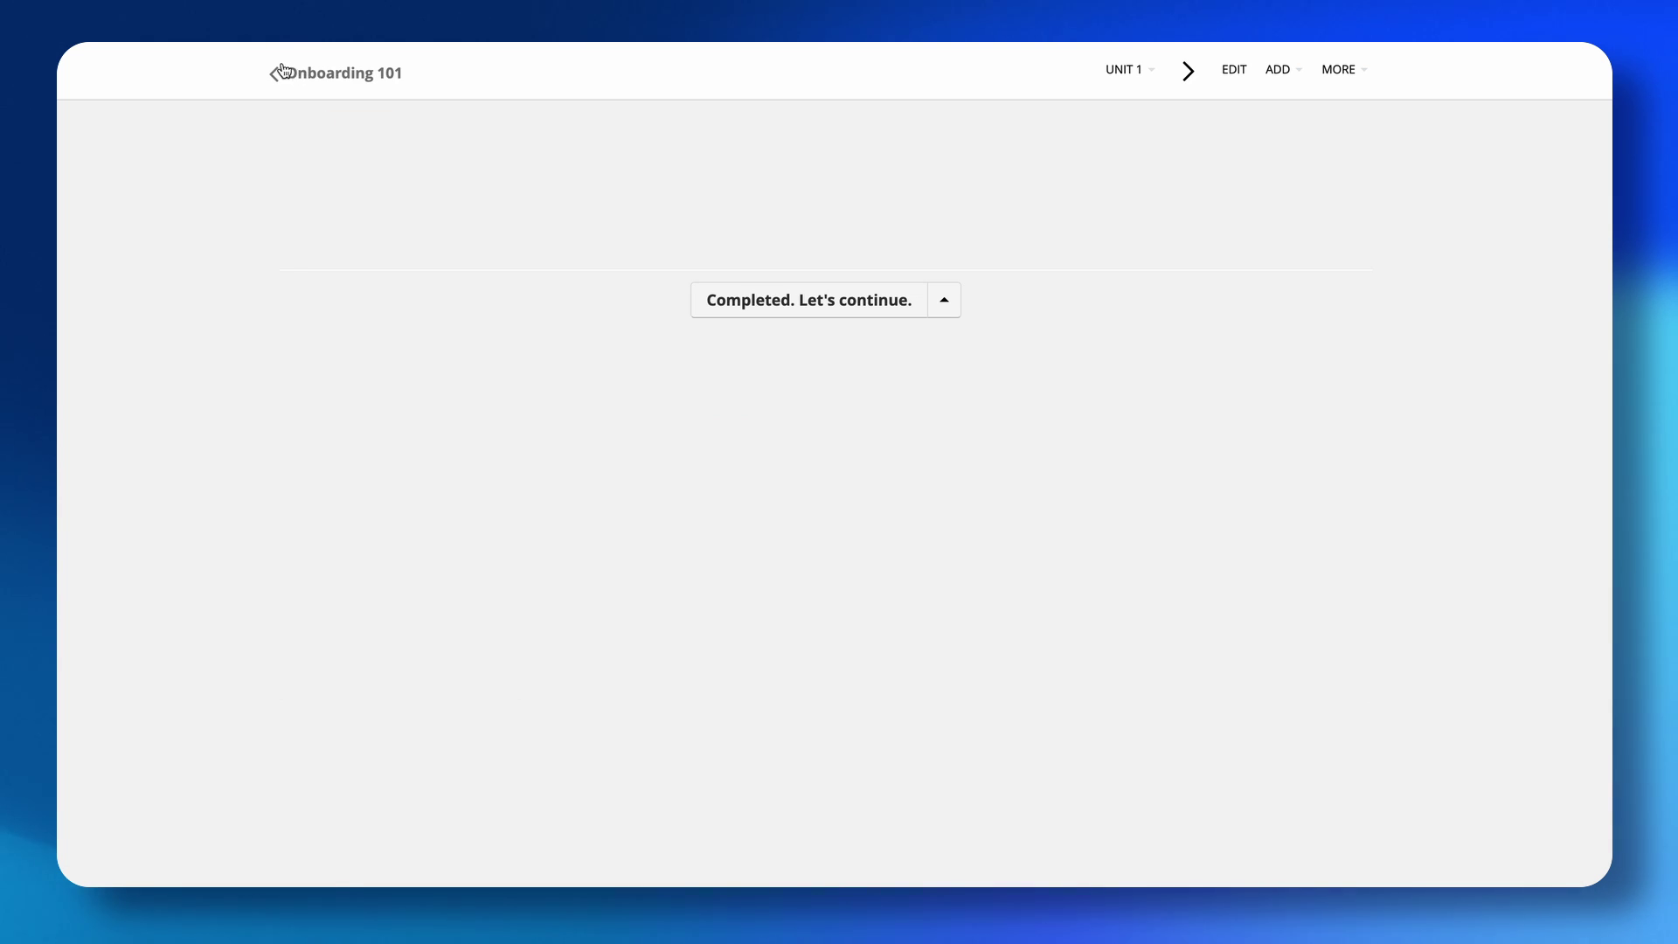
{"action": "left_click", "coordinate": [310, 71]}
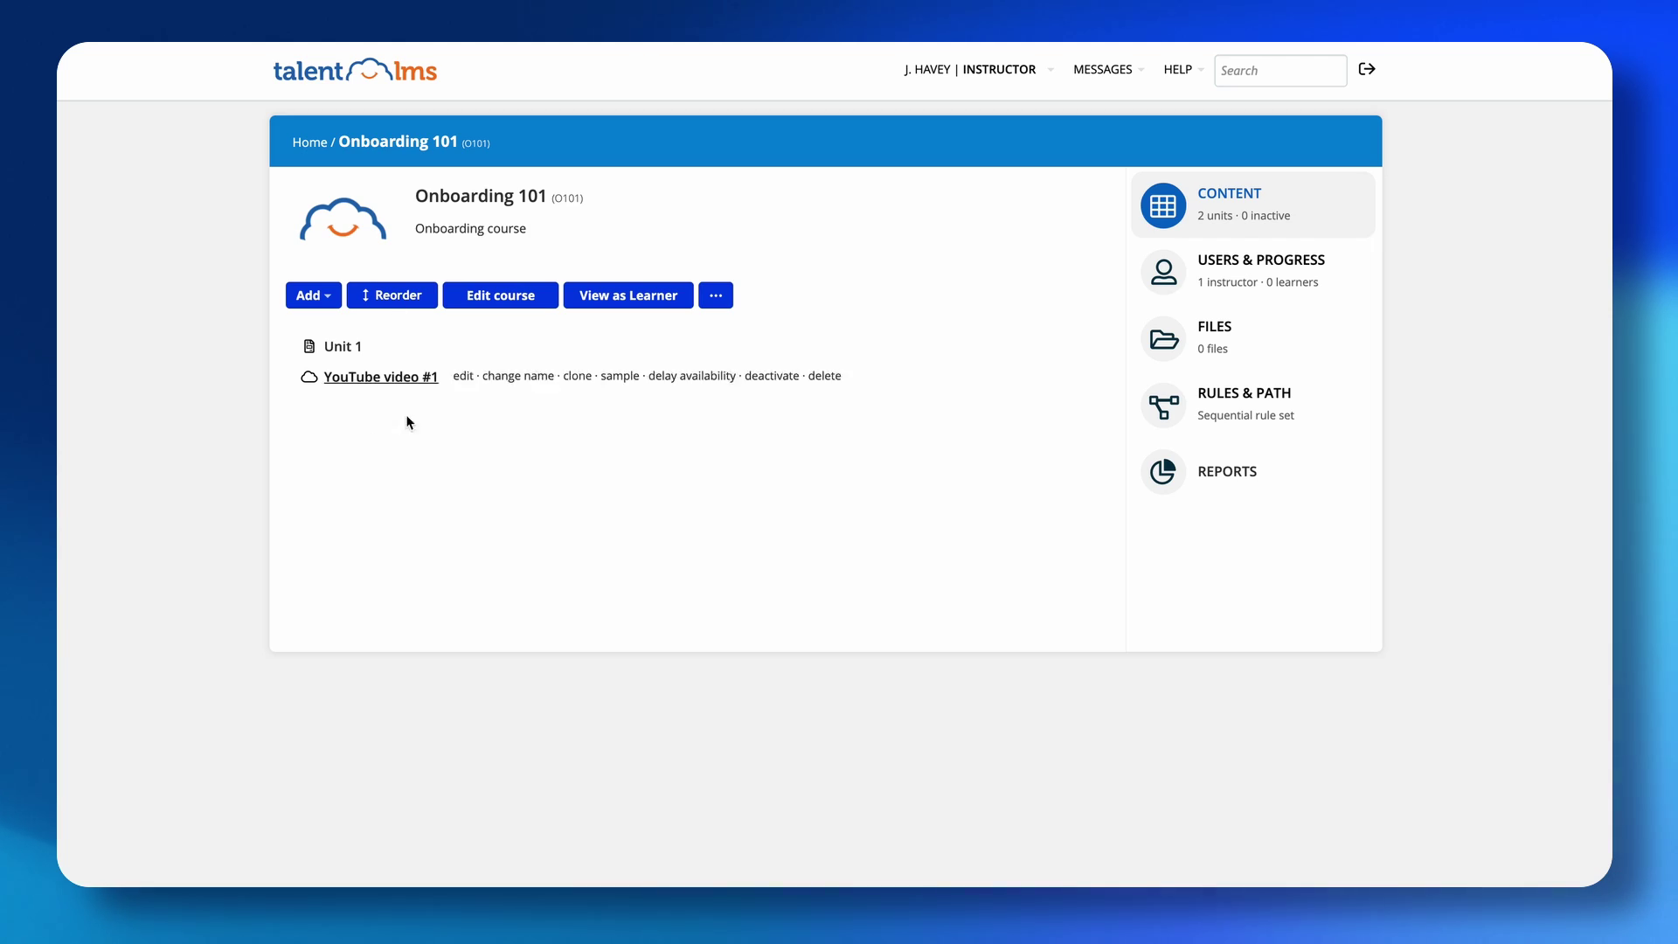
Start a new Video unit with 'Use a video' as its source.
{"action": "left_click", "coordinate": [329, 295]}
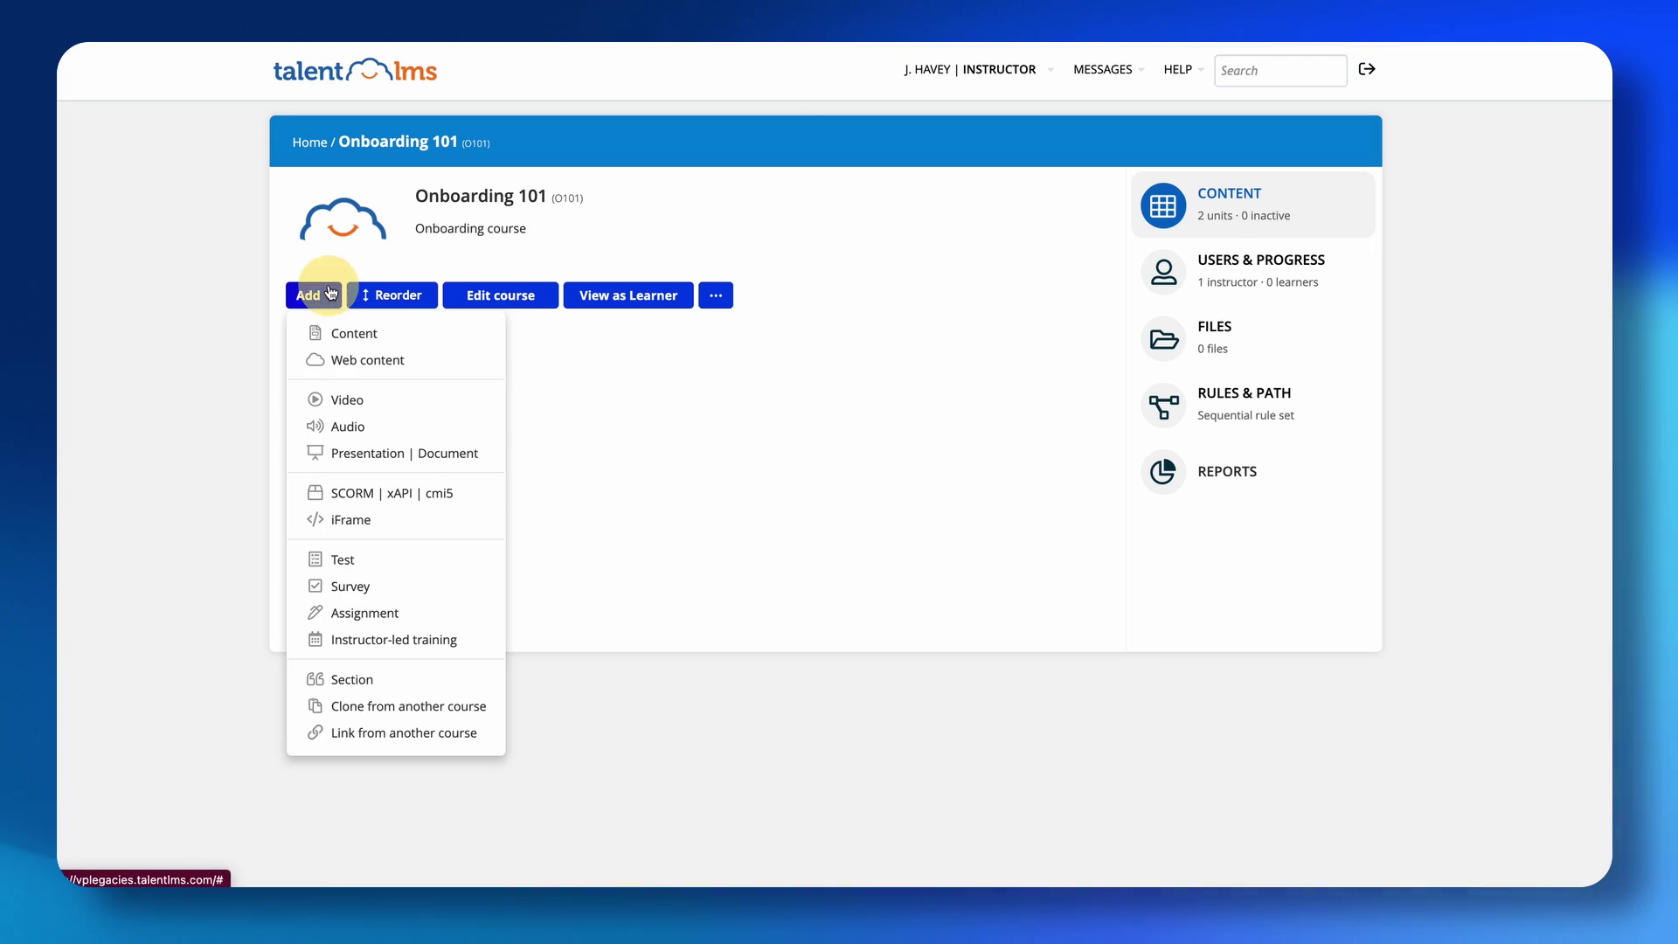
{"action": "left_click", "coordinate": [355, 401]}
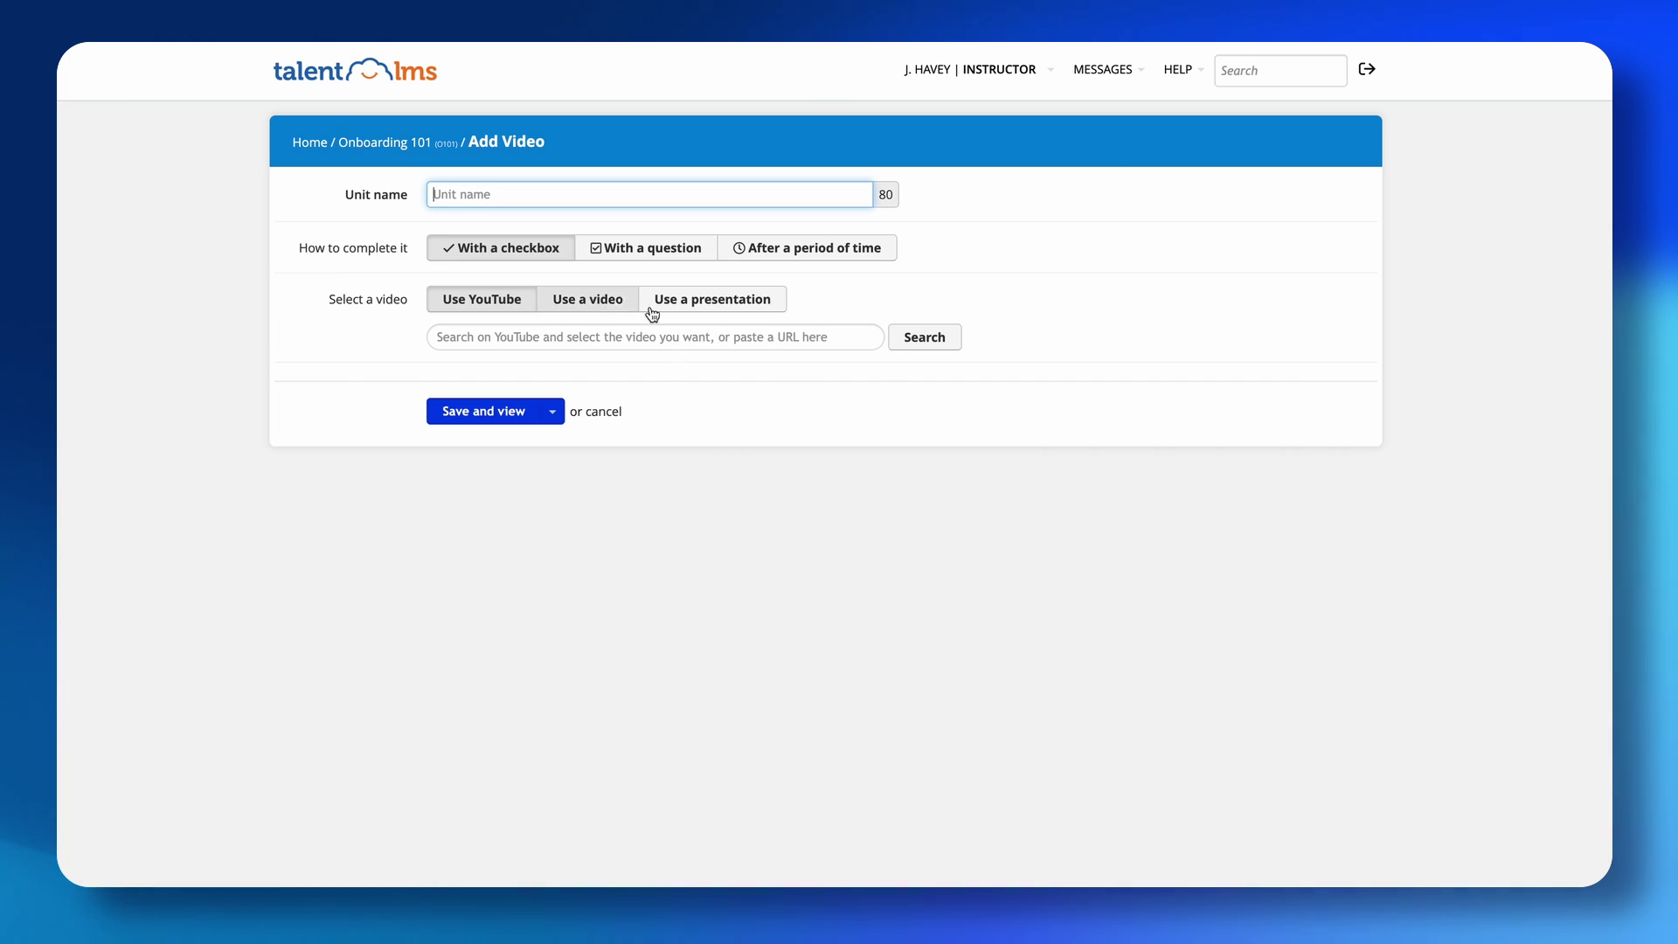
{"action": "left_click", "coordinate": [596, 301]}
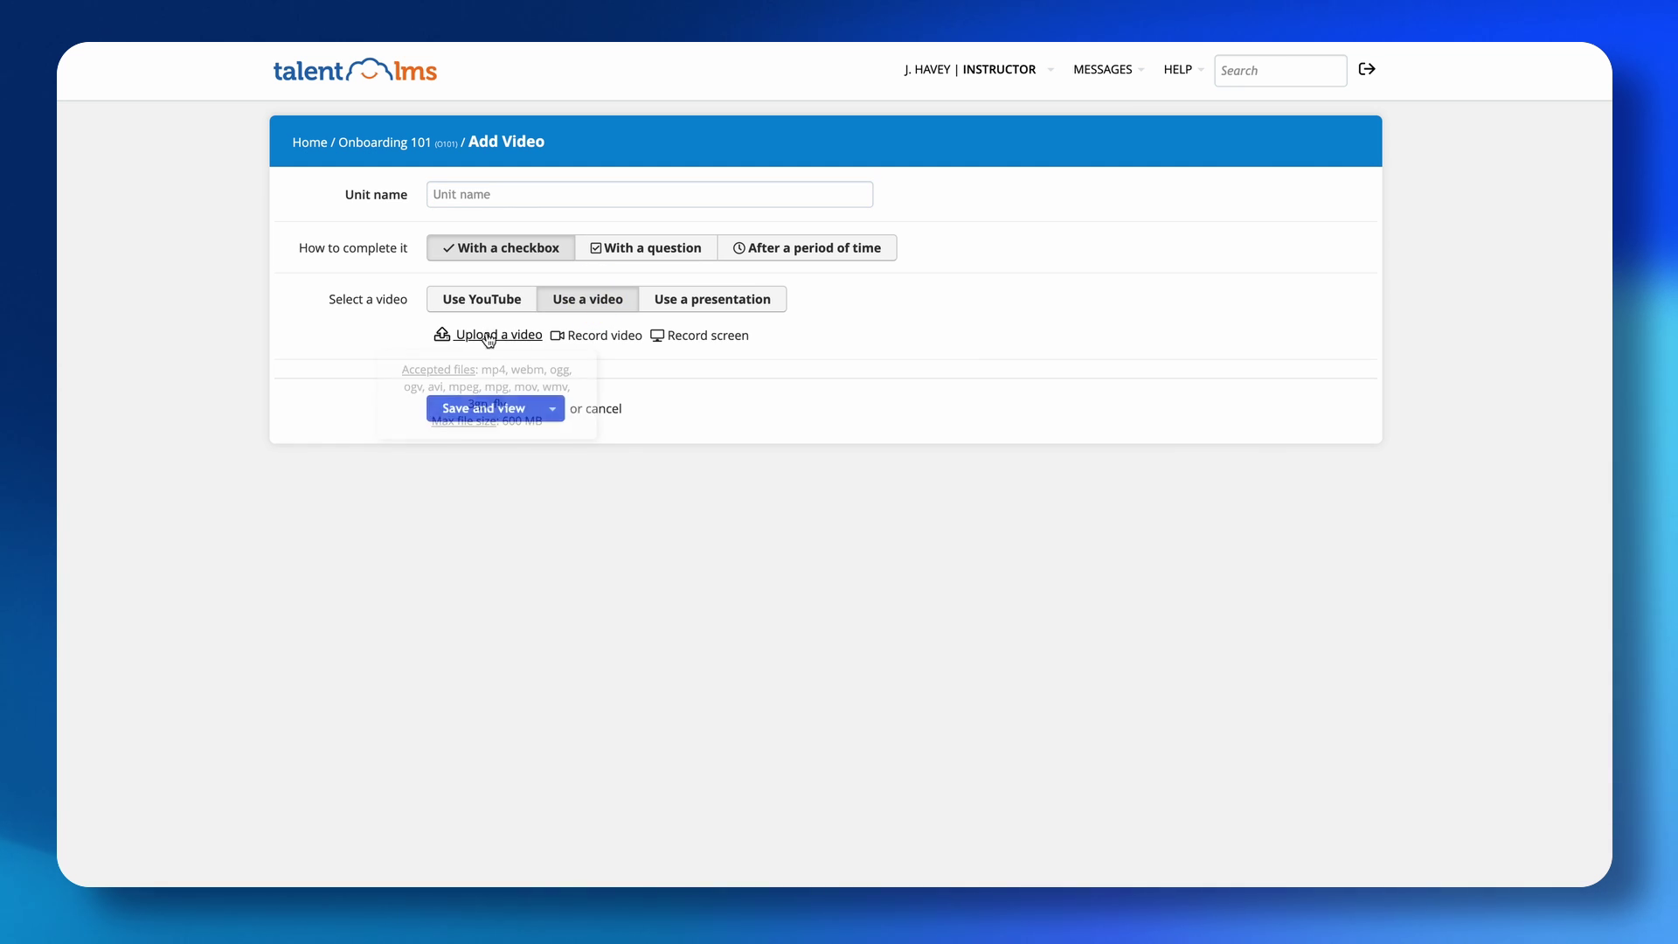
Try screen and camera recording, cancel both, then switch to a presentation source.
{"action": "left_click", "coordinate": [664, 338]}
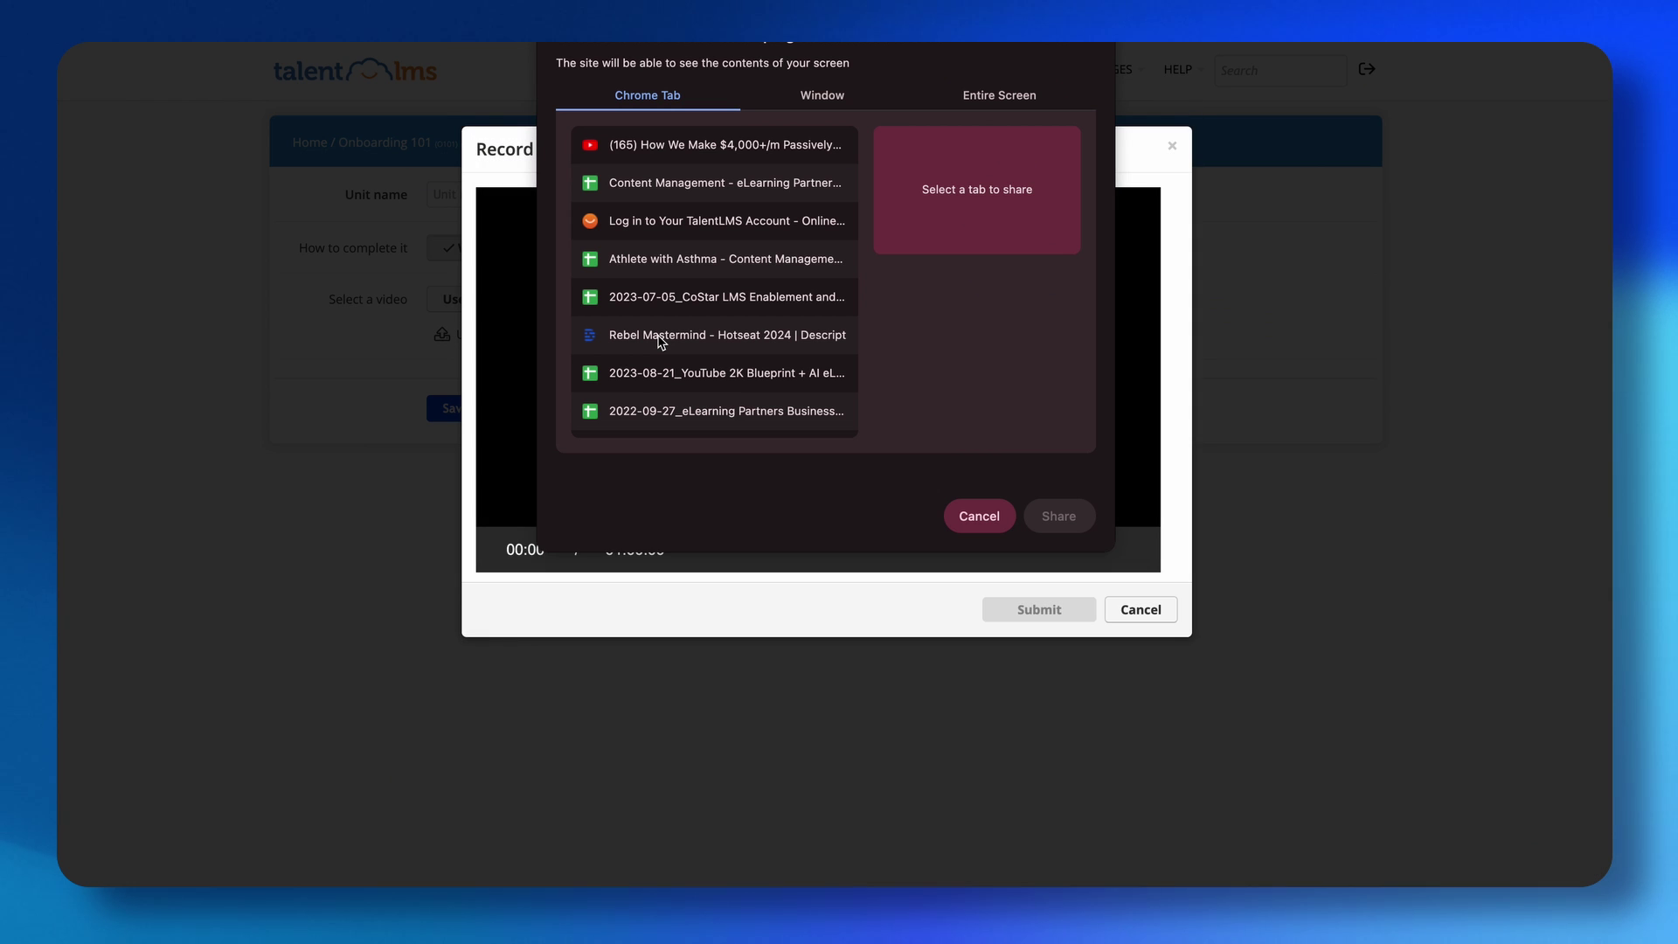
{"action": "left_click", "coordinate": [976, 515]}
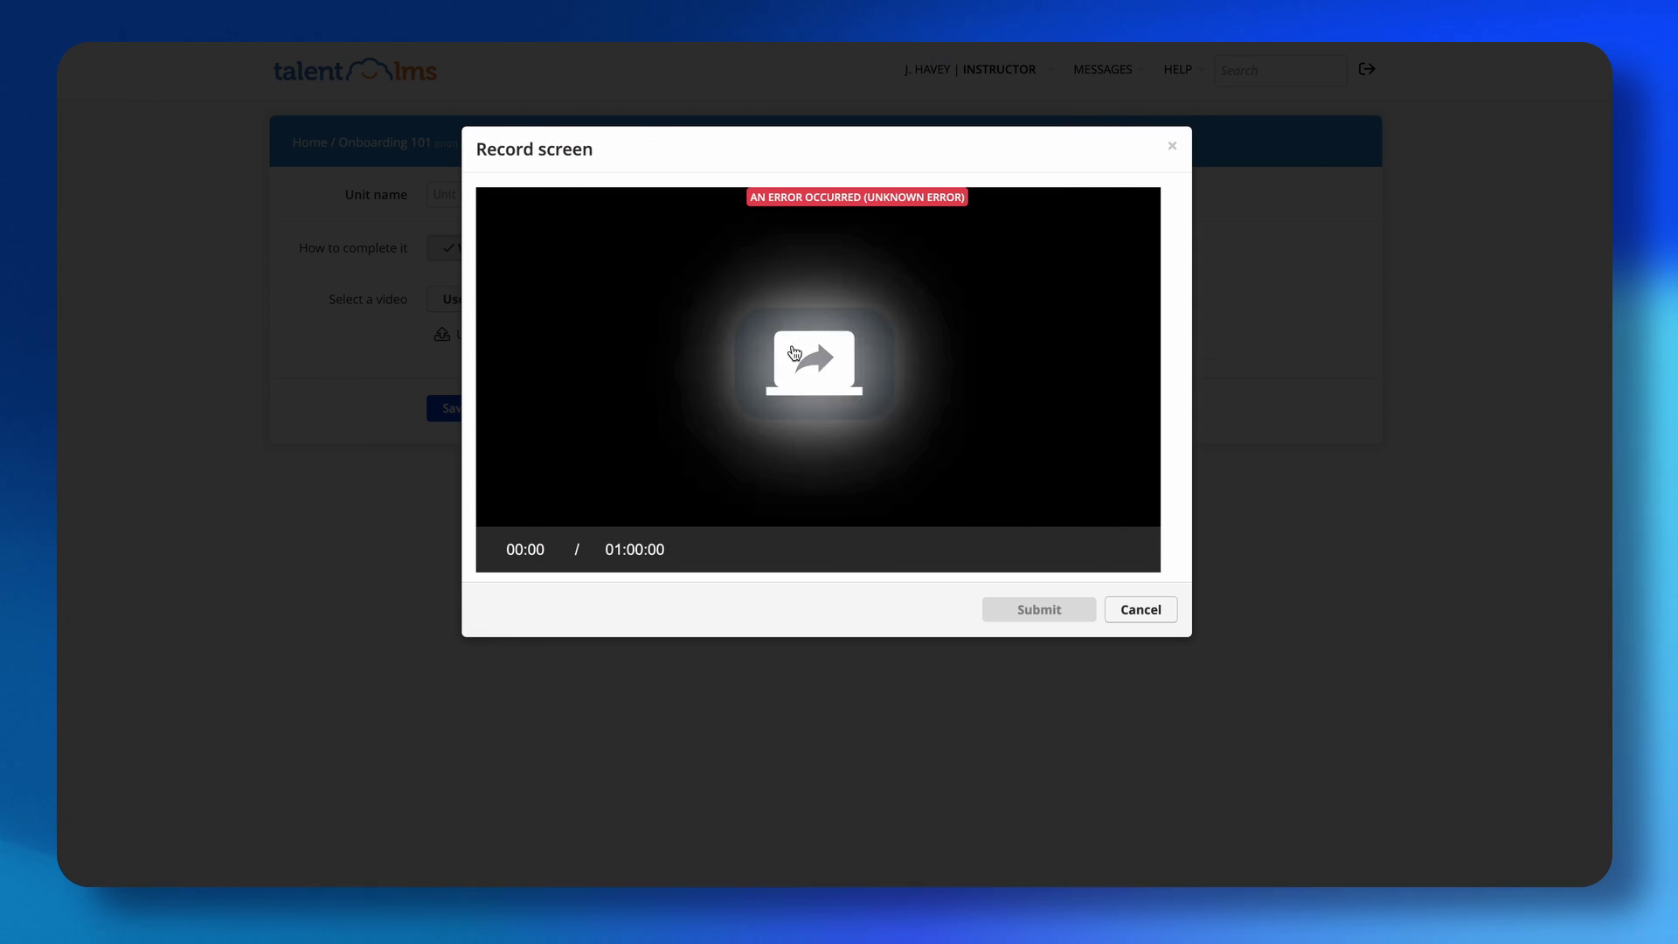
{"action": "left_click", "coordinate": [1142, 609]}
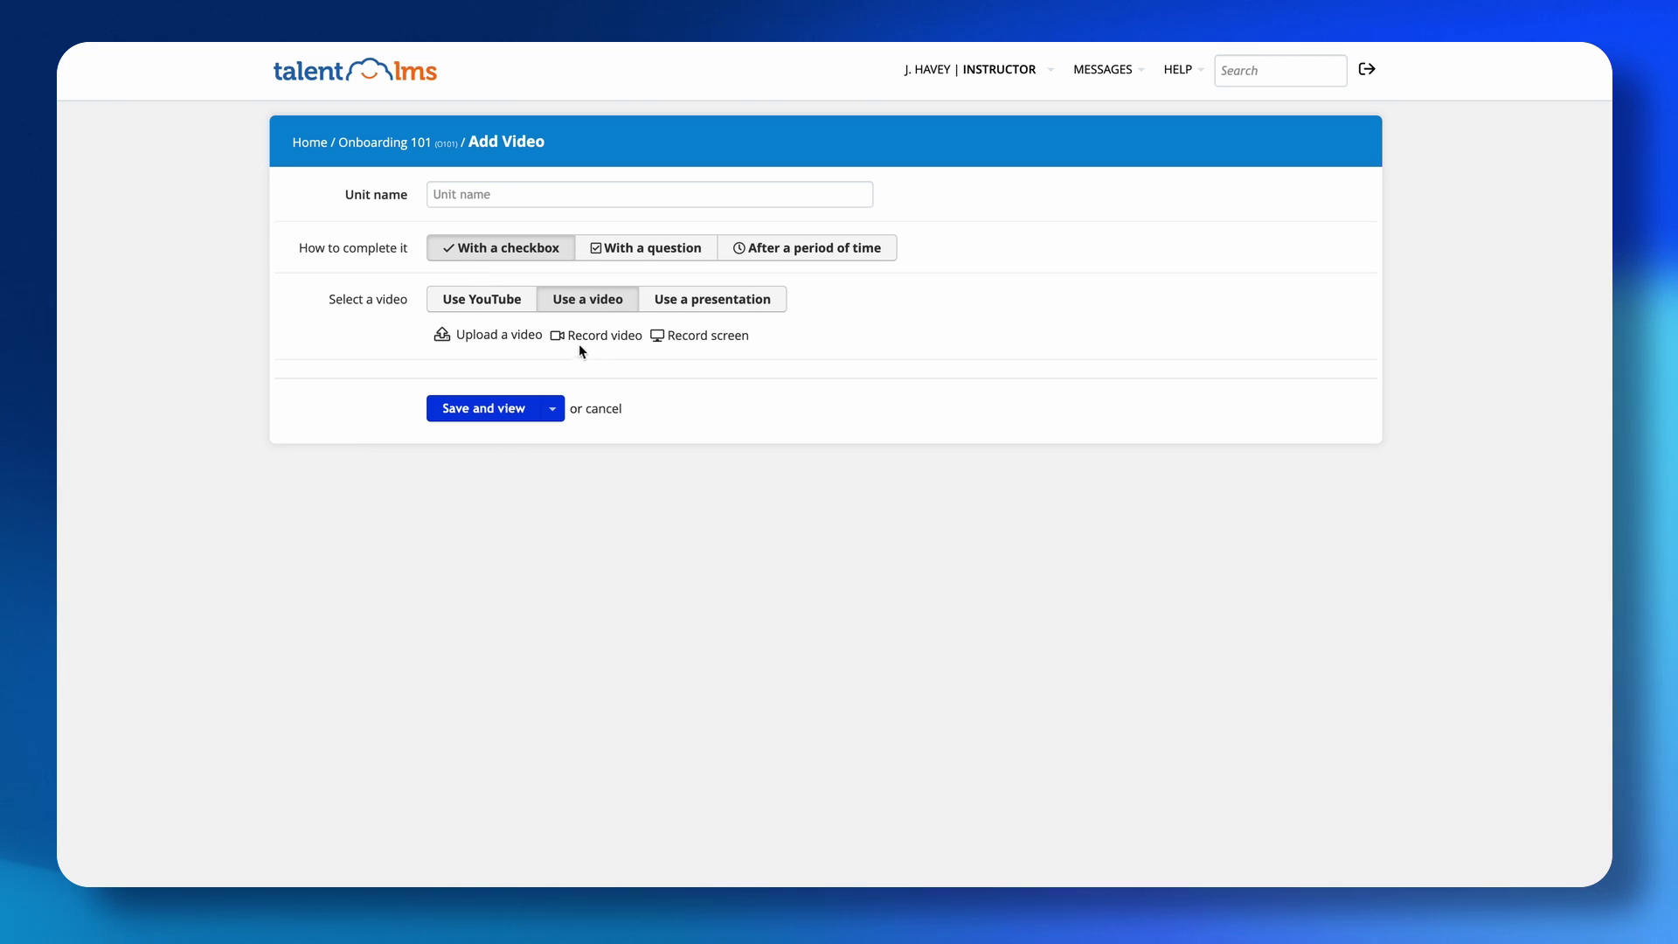
{"action": "left_click", "coordinate": [556, 336]}
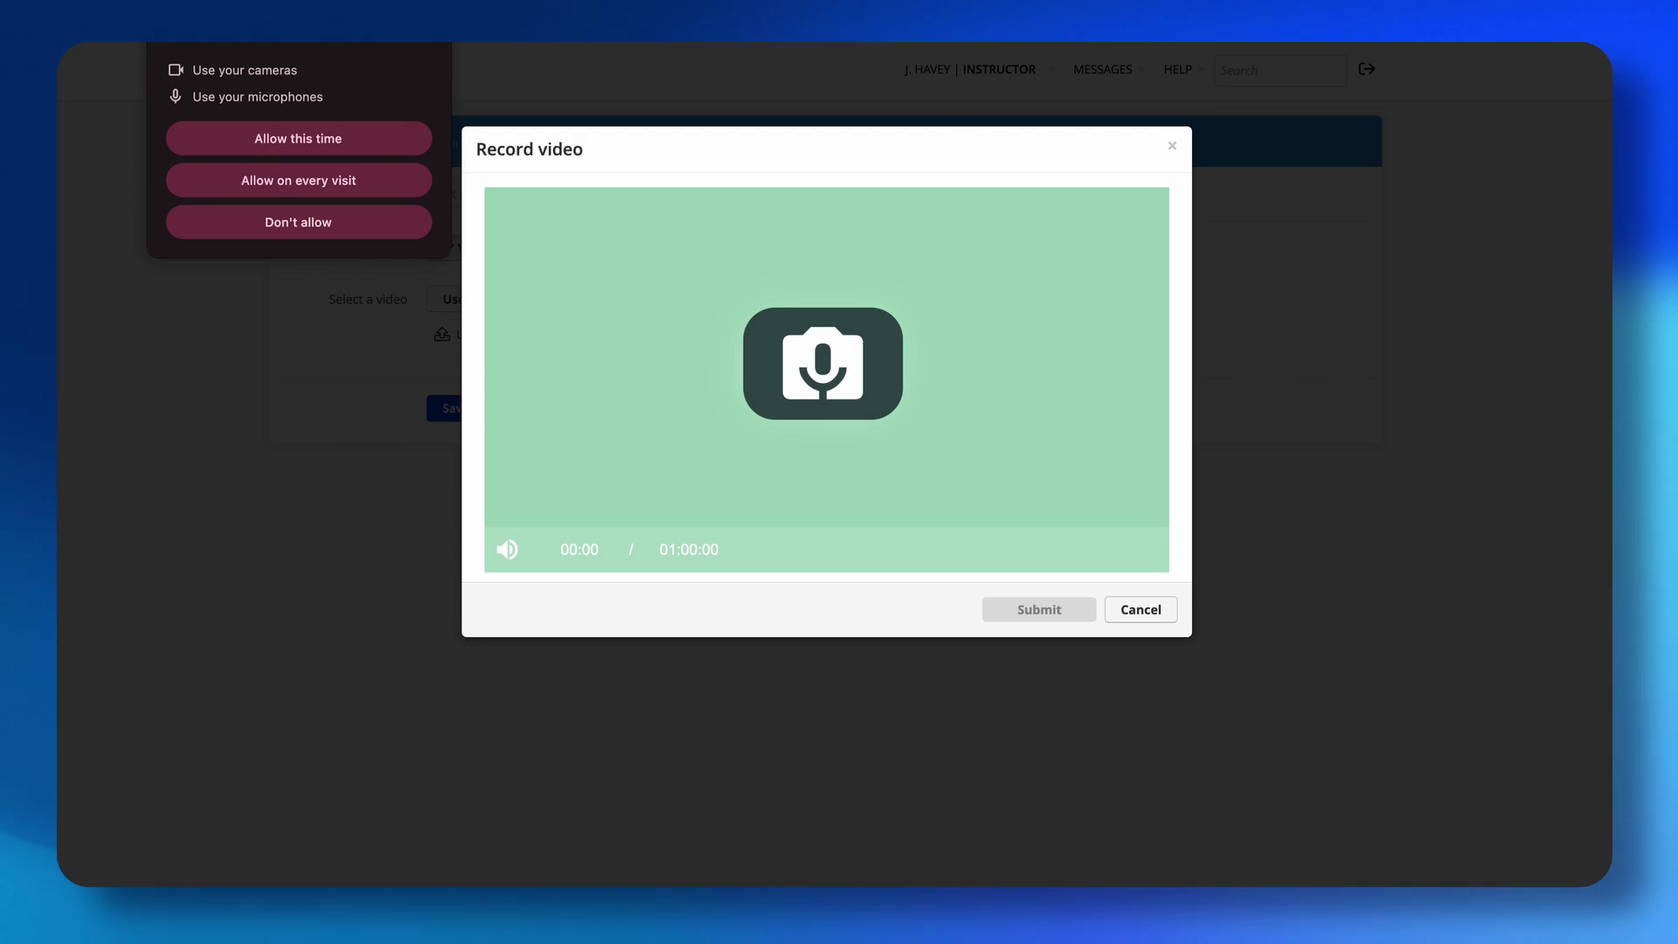
{"action": "left_click", "coordinate": [430, 41]}
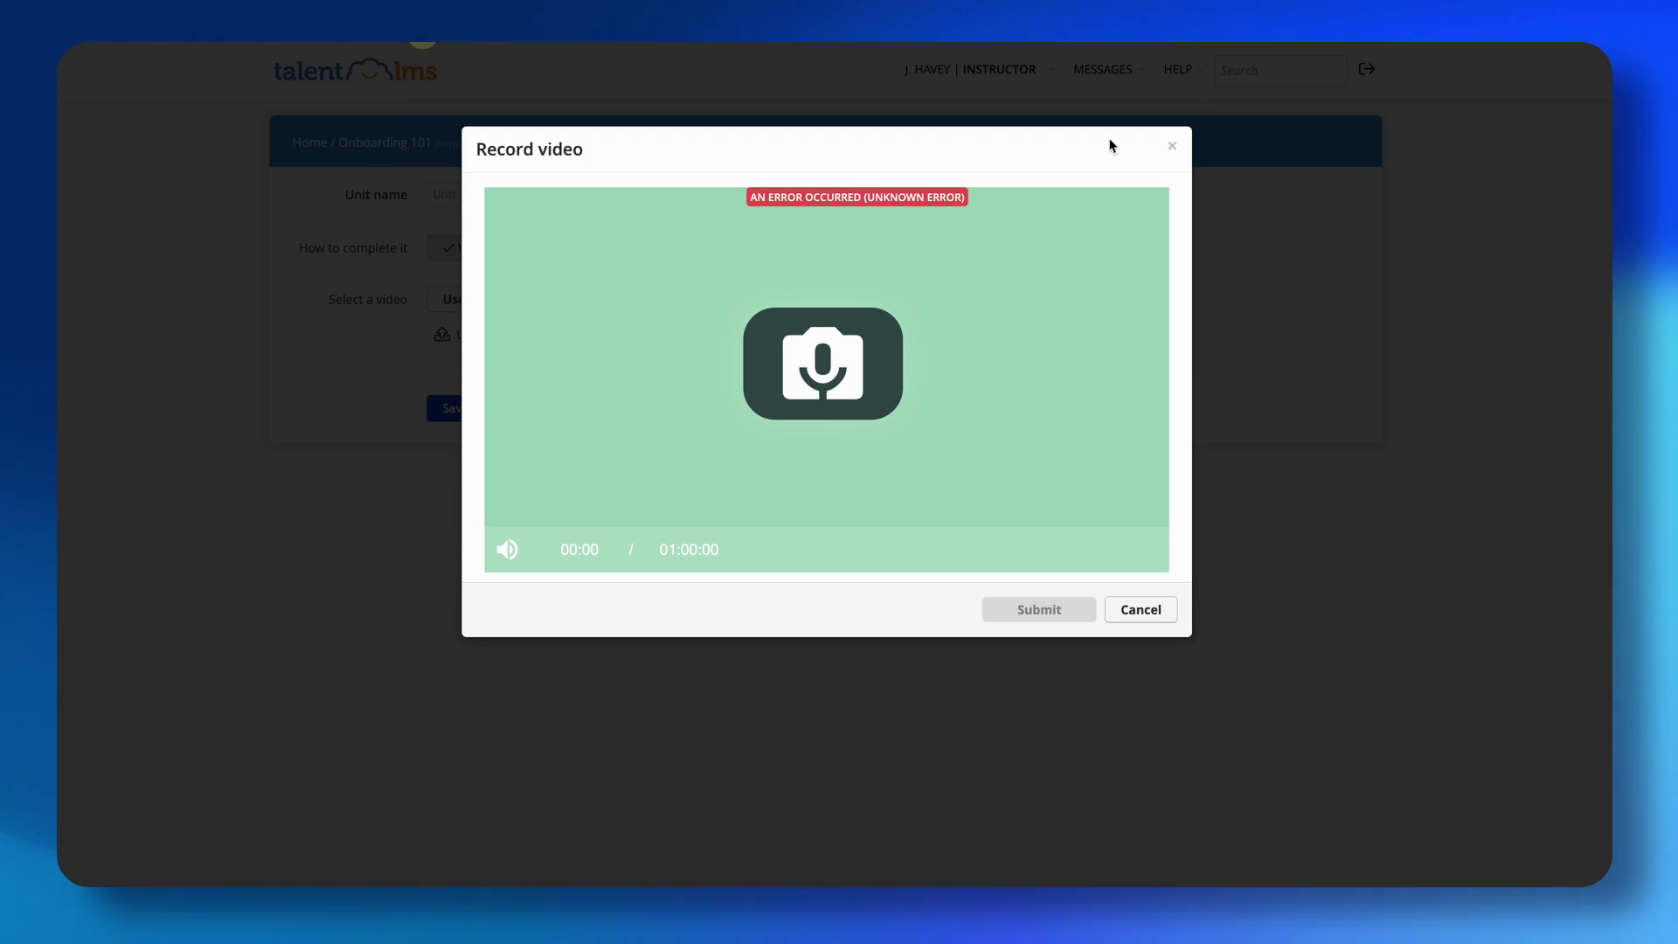
{"action": "left_click", "coordinate": [1141, 609]}
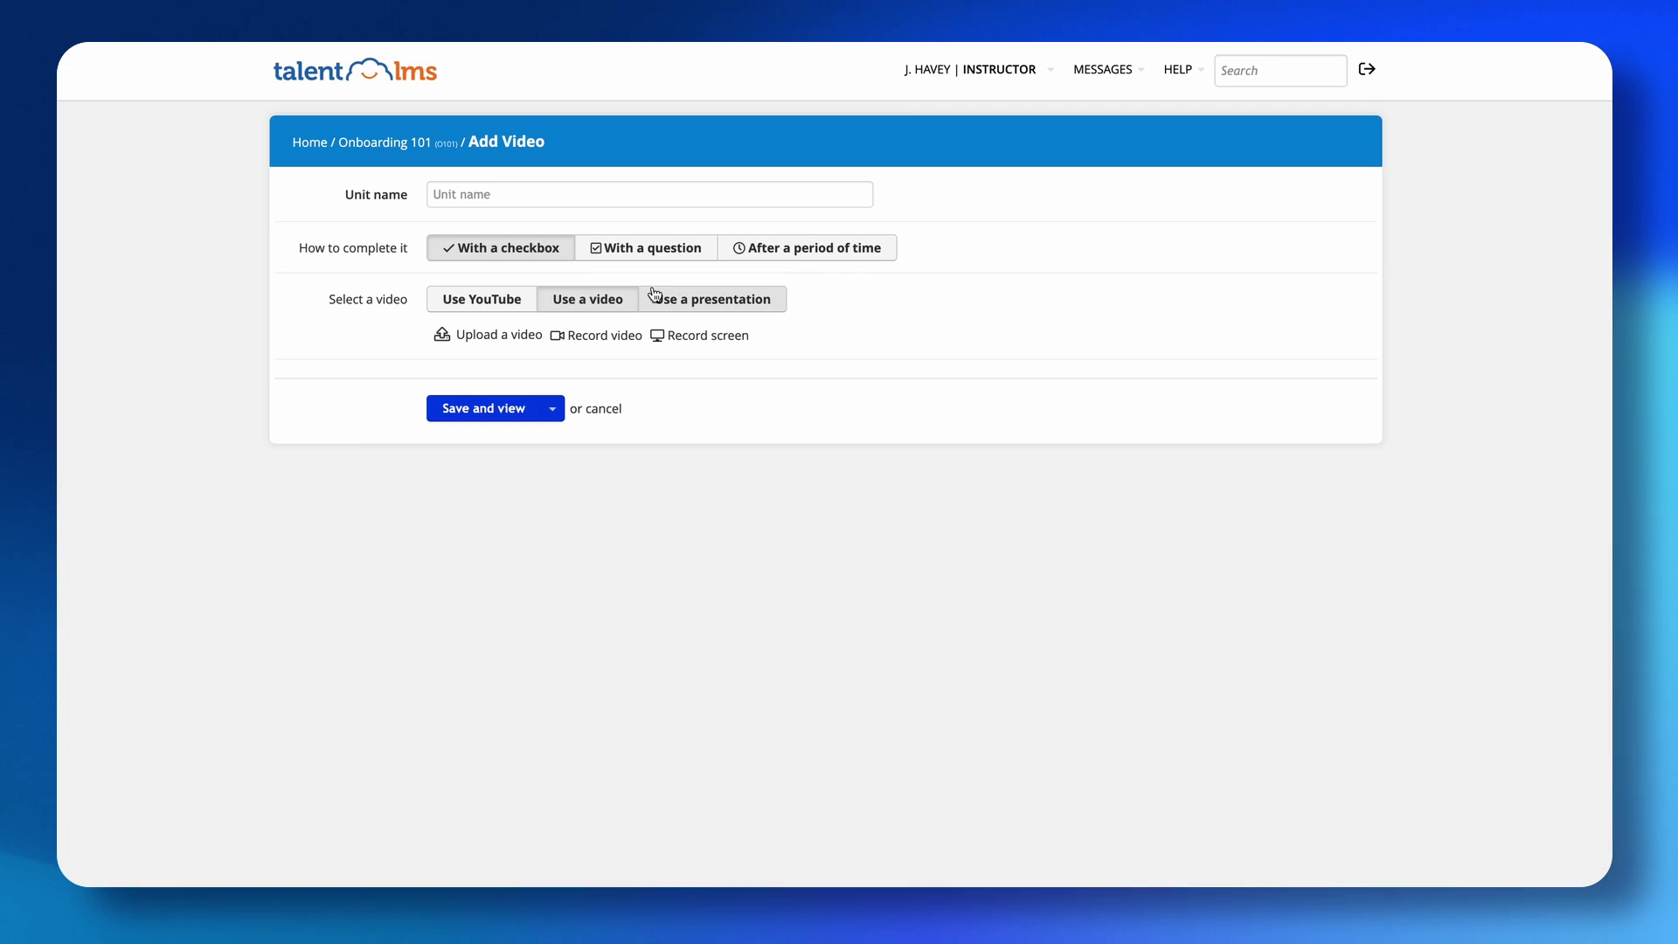
{"action": "left_click", "coordinate": [726, 312]}
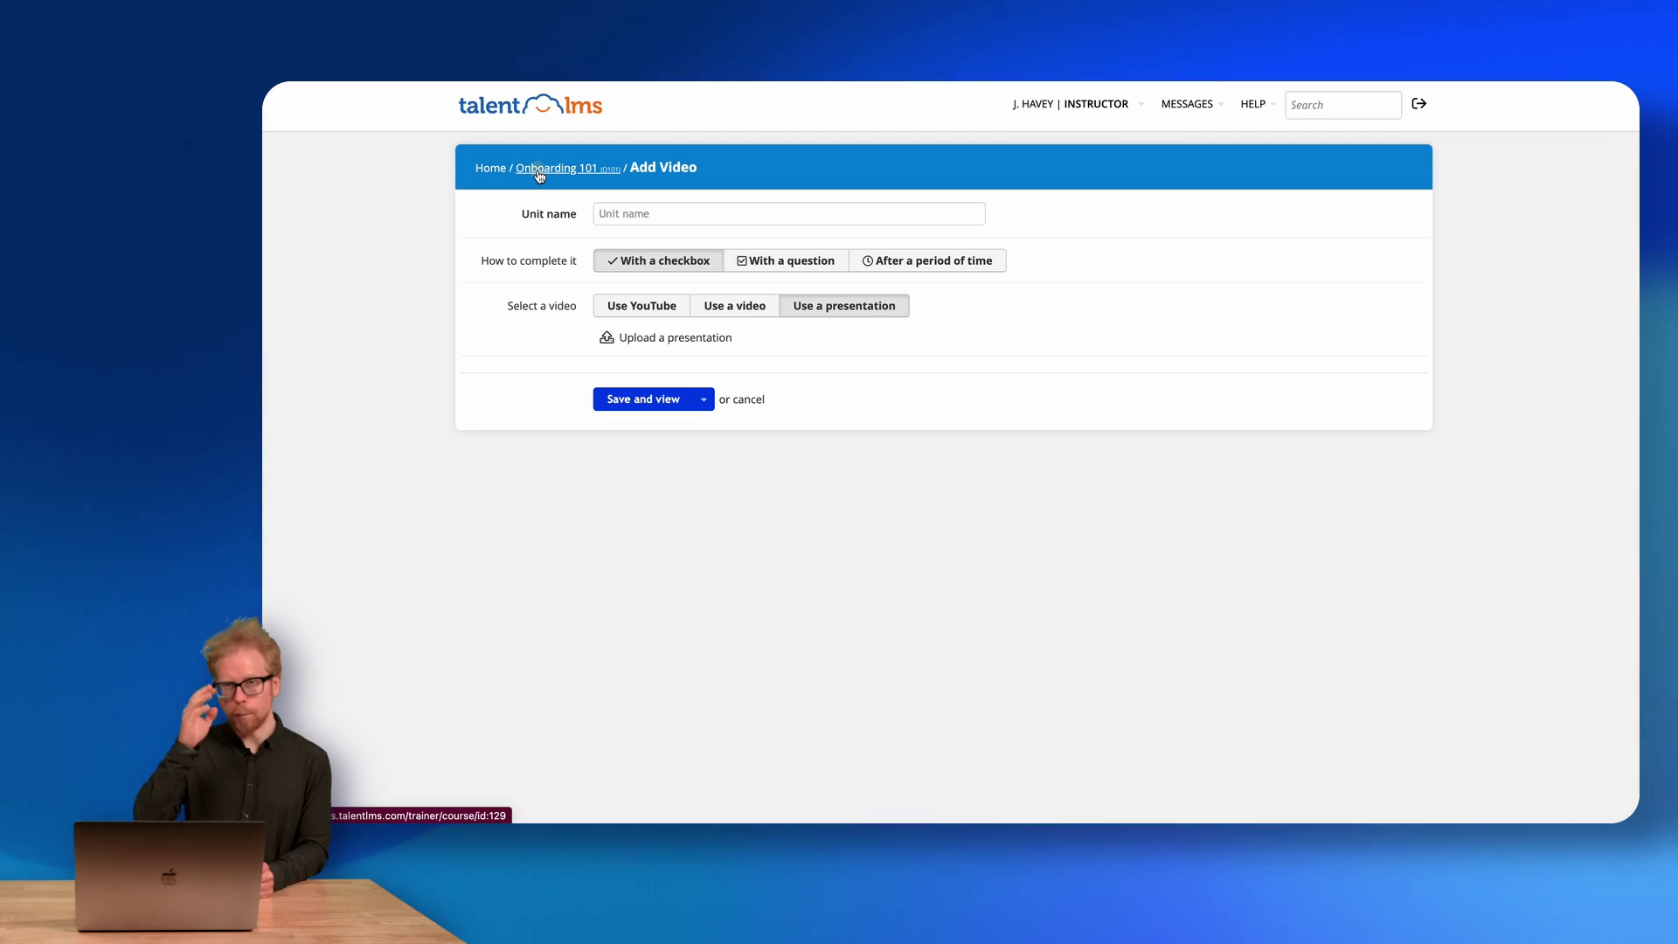
Leave the unfinished video unit and start a new Test unit in Onboarding 101.
{"action": "left_click", "coordinate": [539, 176]}
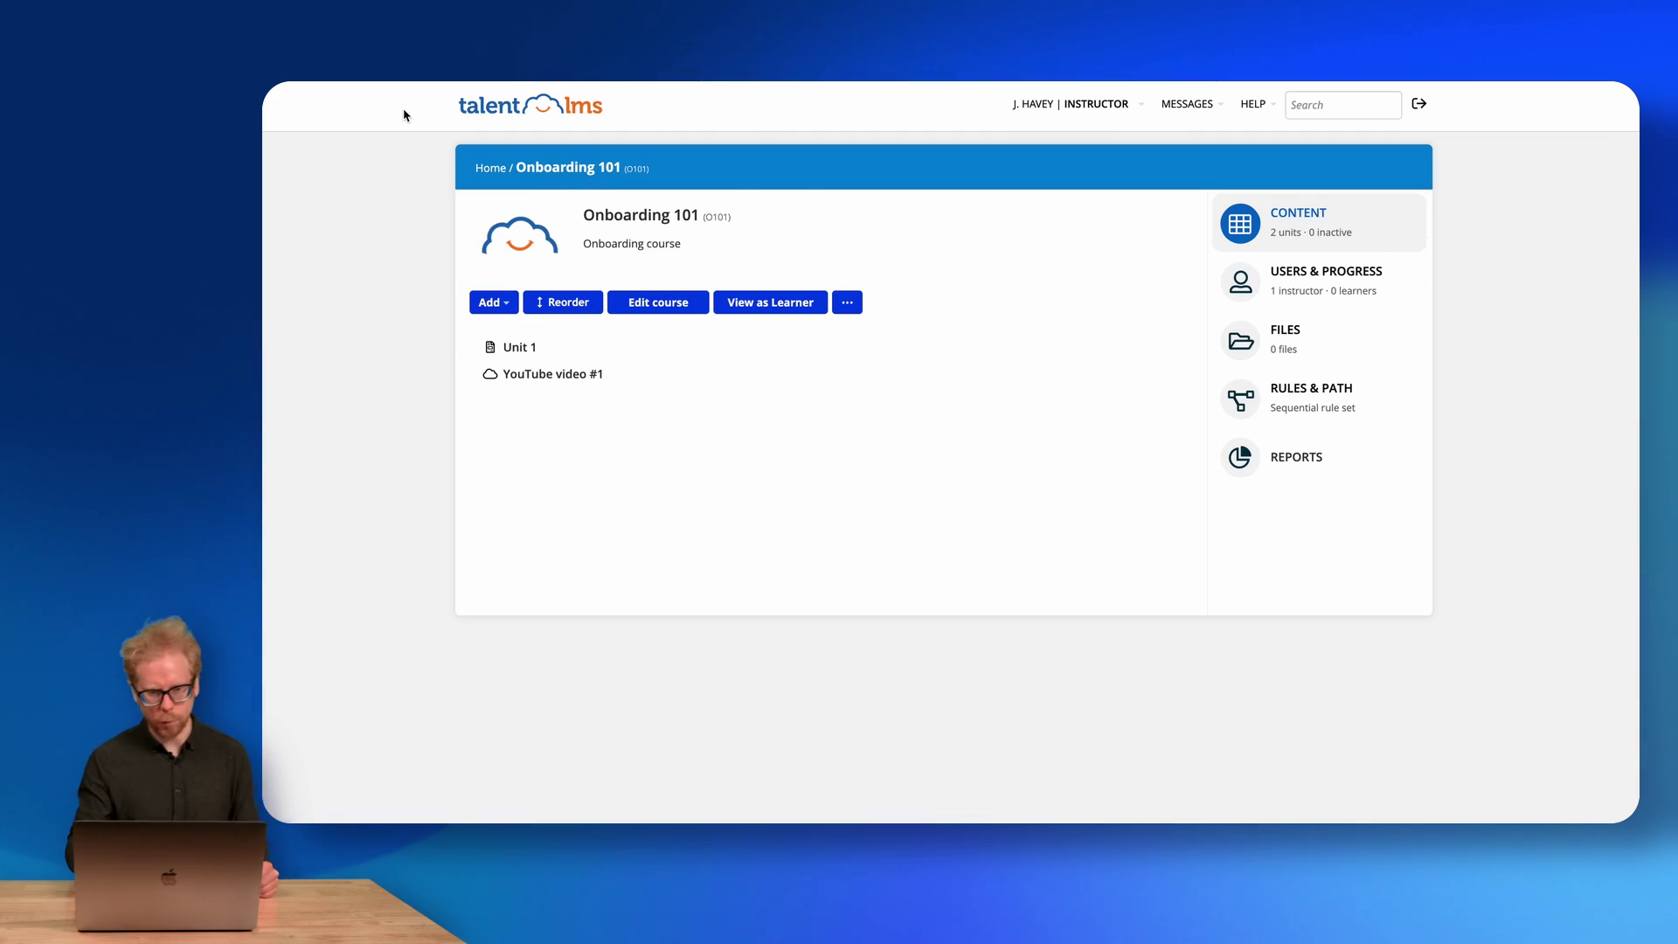
{"action": "left_click", "coordinate": [497, 302]}
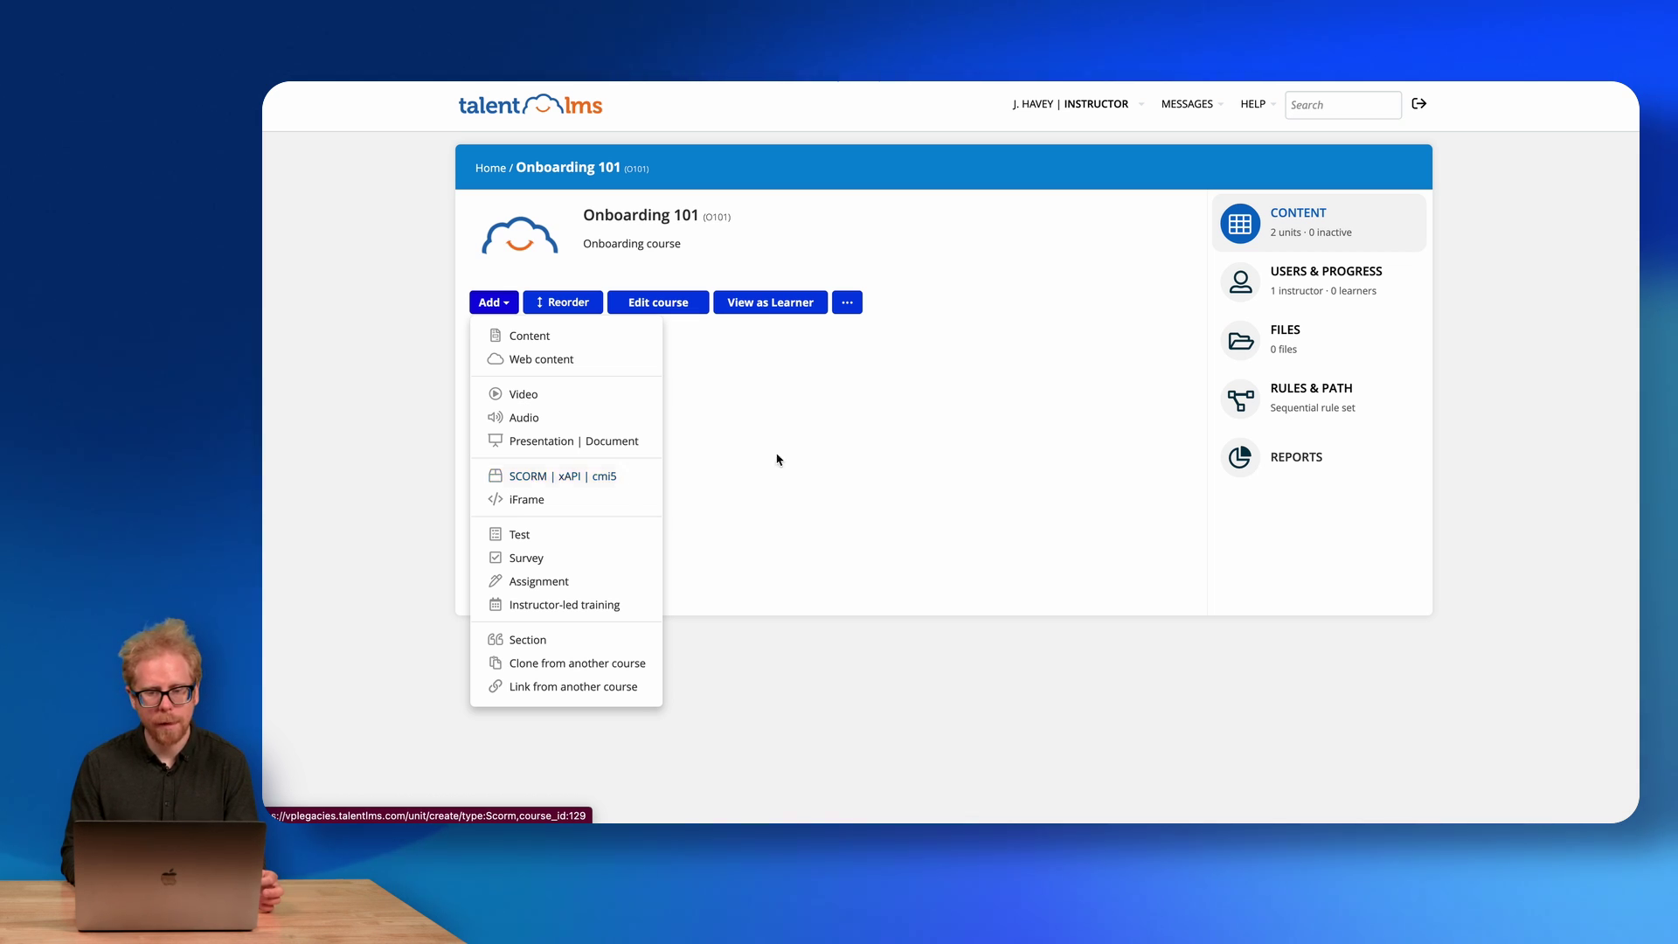
{"action": "left_click", "coordinate": [820, 453]}
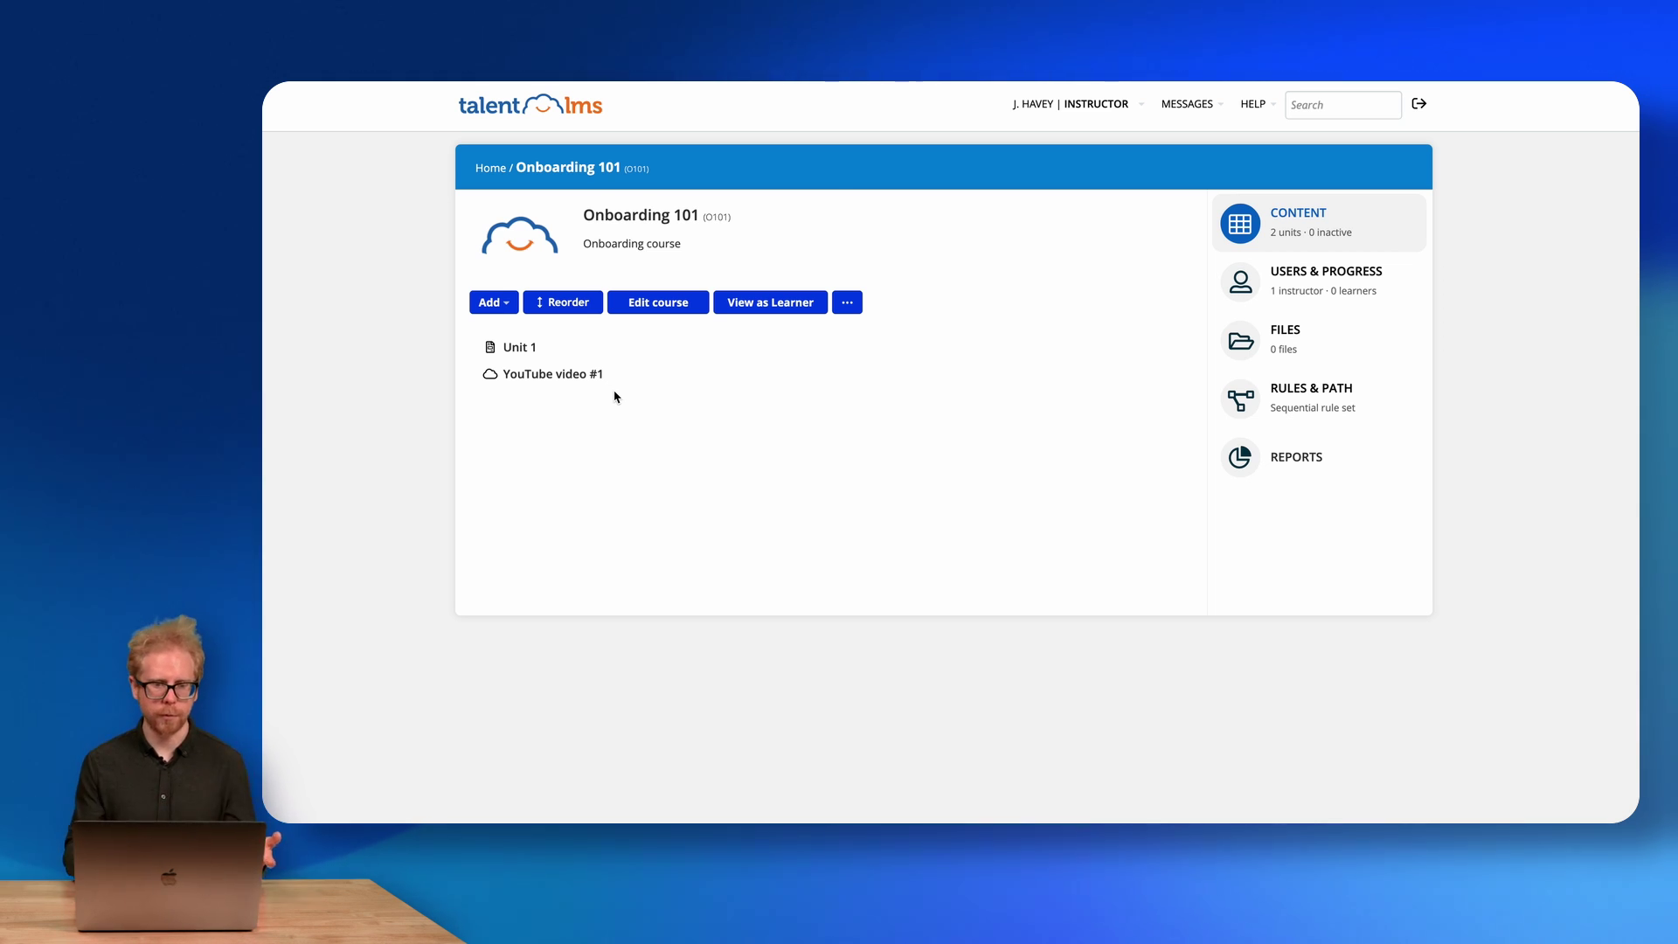
{"action": "left_click", "coordinate": [503, 303]}
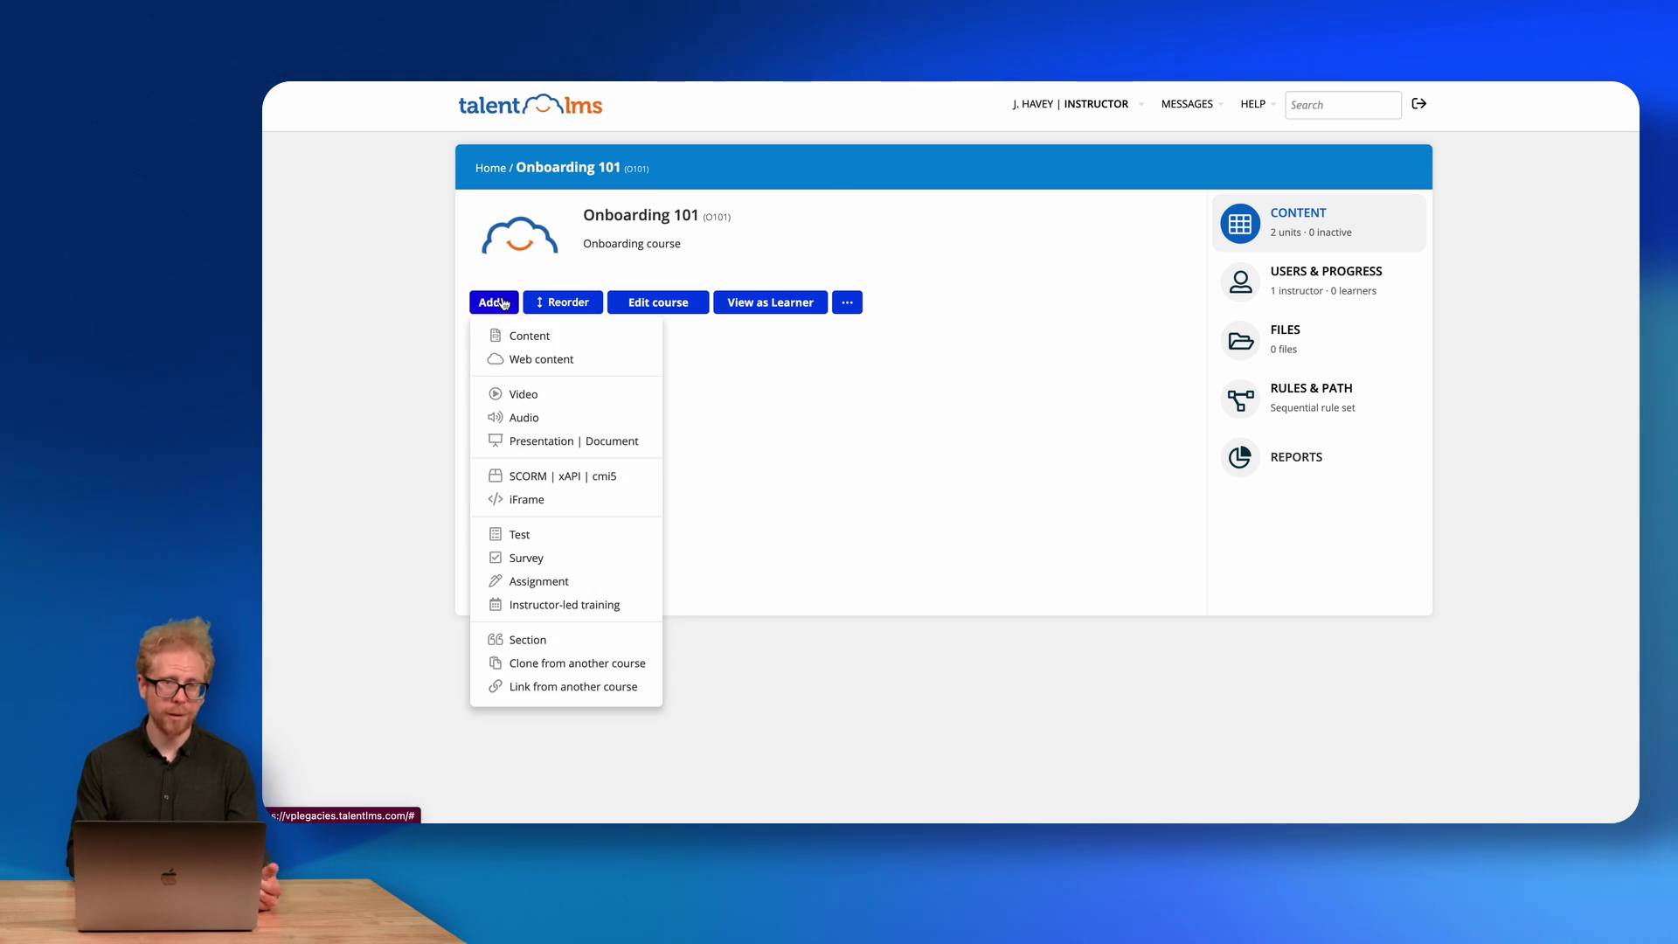
{"action": "left_click", "coordinate": [397, 241]}
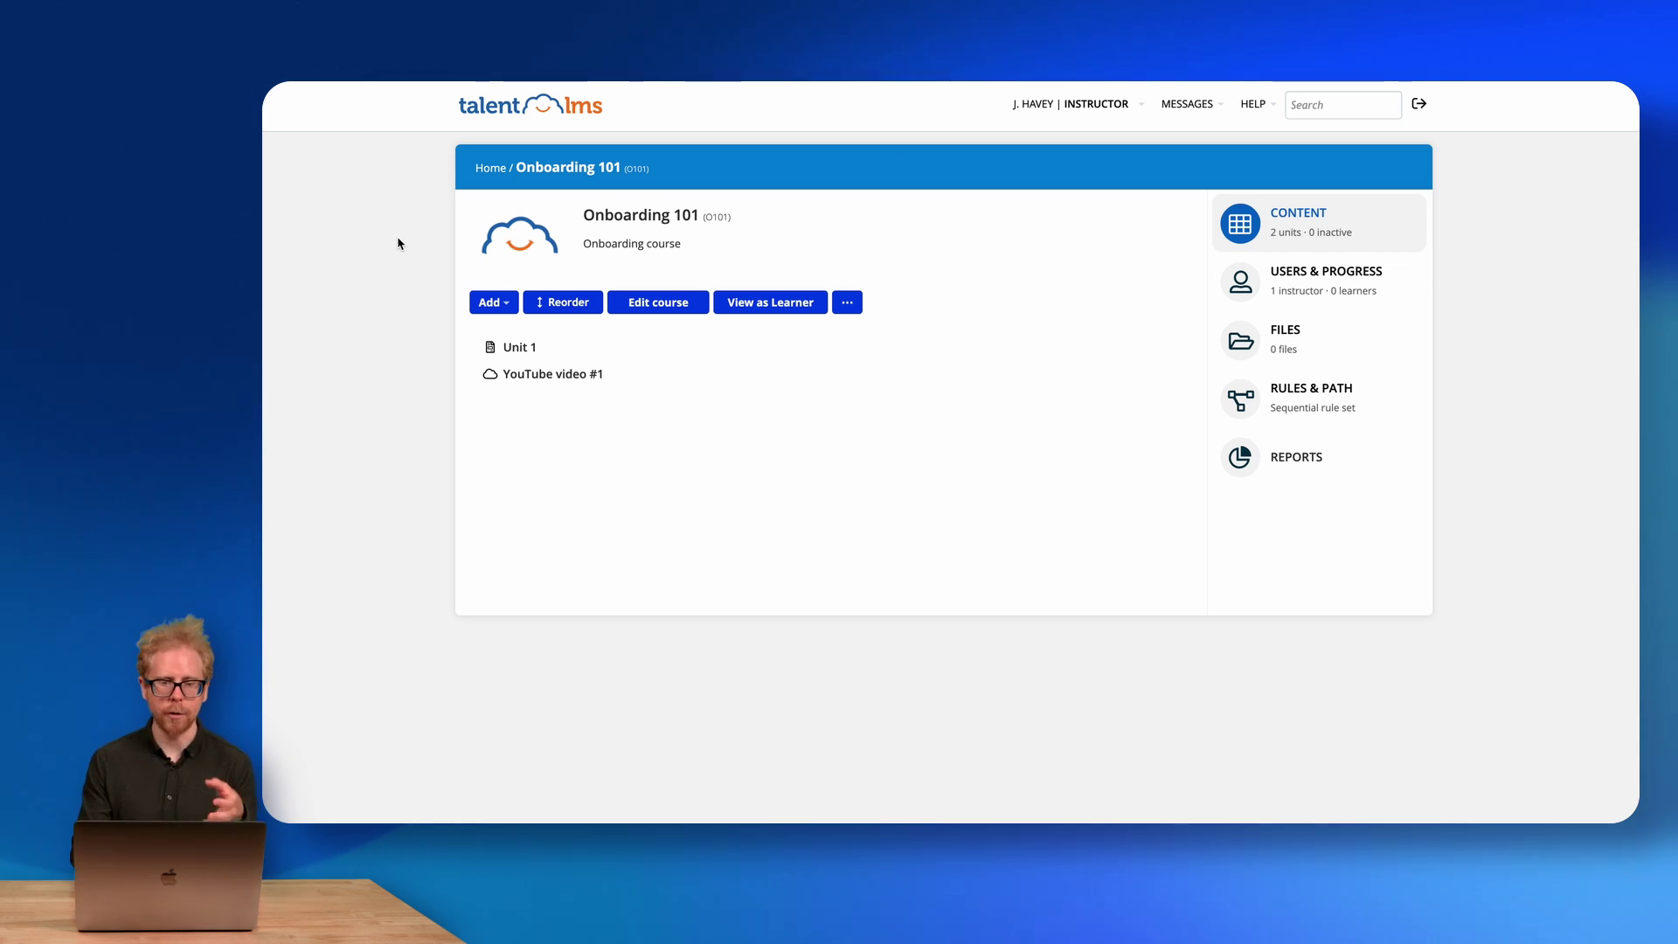
{"action": "left_click", "coordinate": [506, 308]}
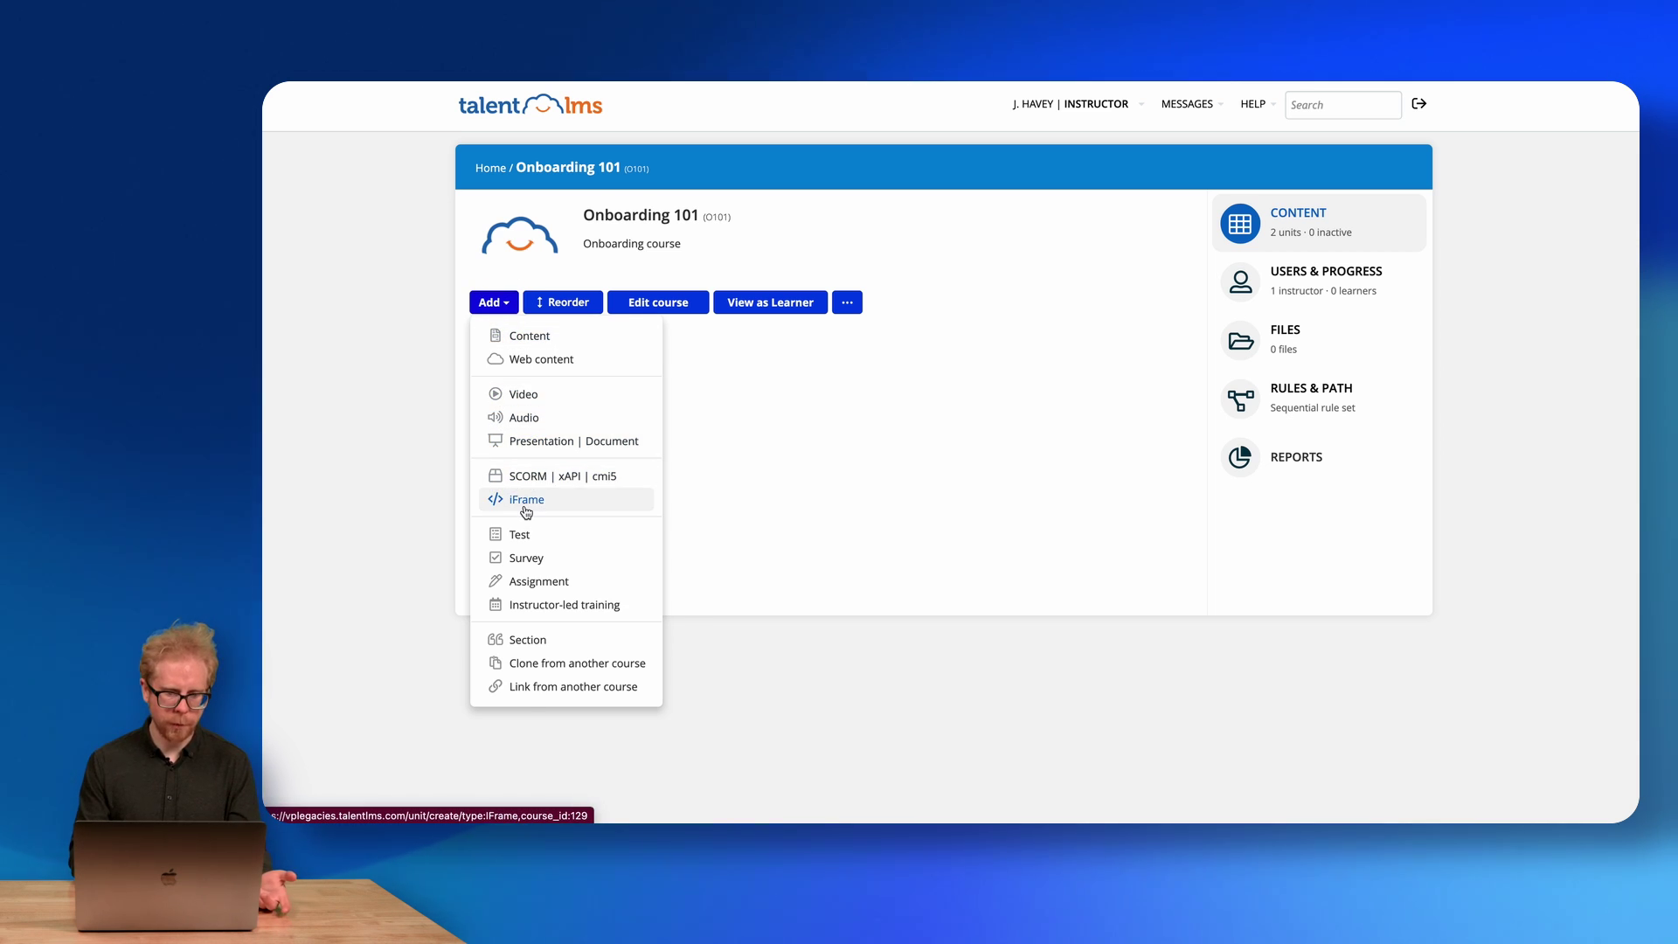
{"action": "left_click", "coordinate": [518, 533]}
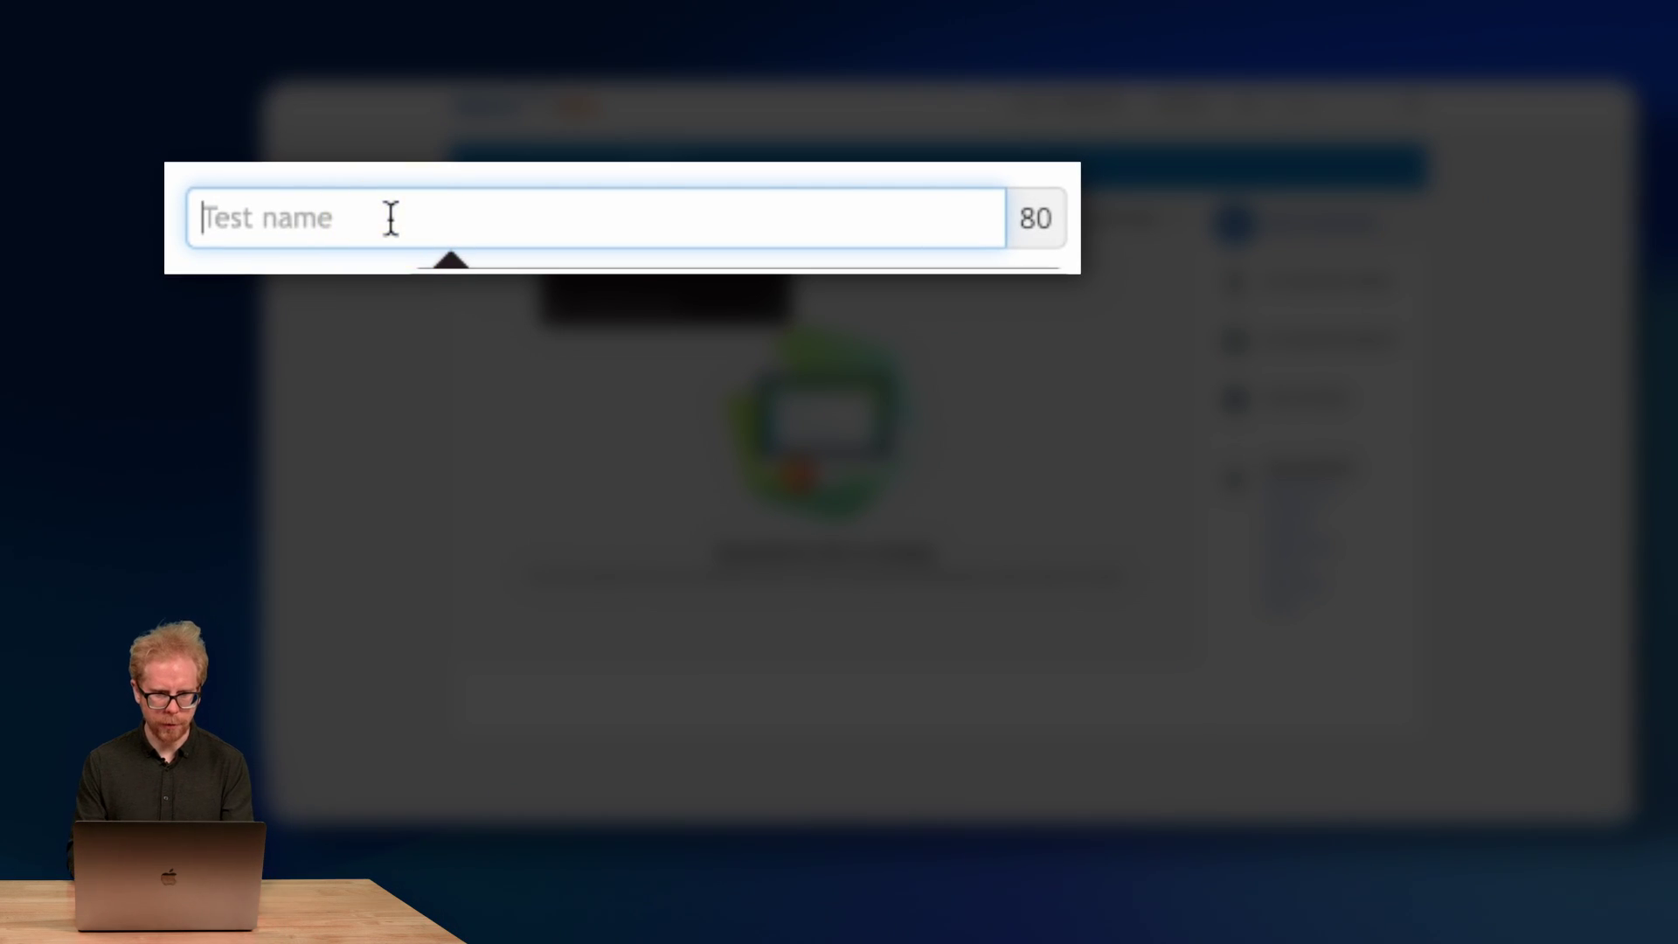
Name the new test 'Test #1' and add a Drag-and-drop question.
{"action": "left_click", "coordinate": [391, 219]}
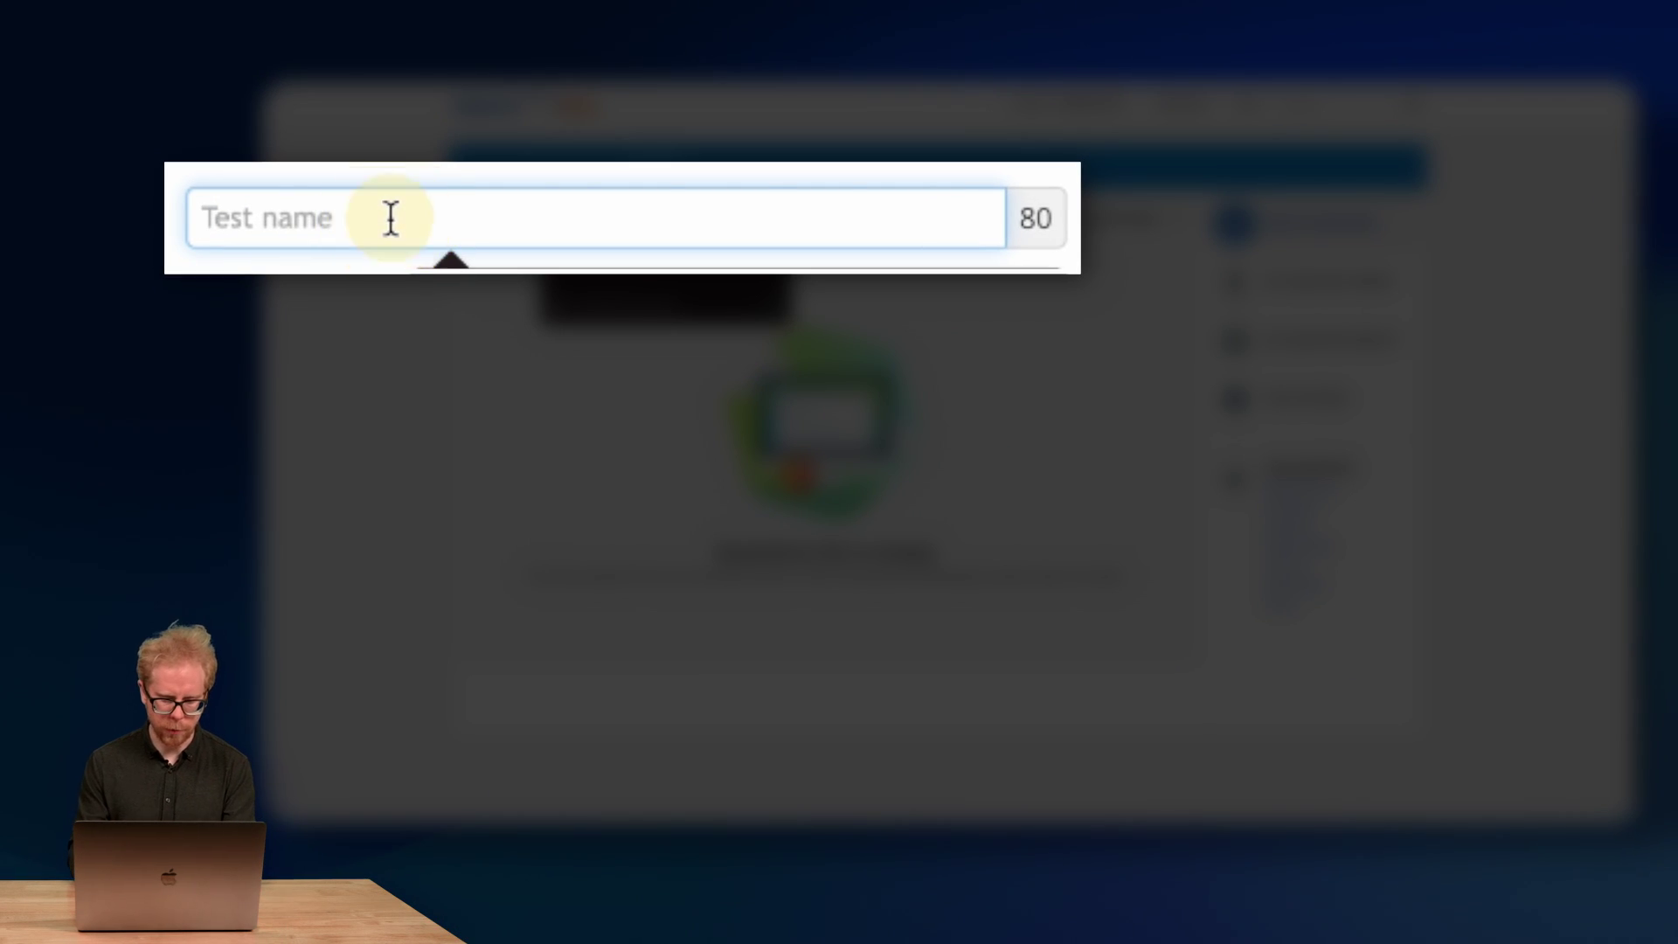
{"action": "type", "text": "Test #1"}
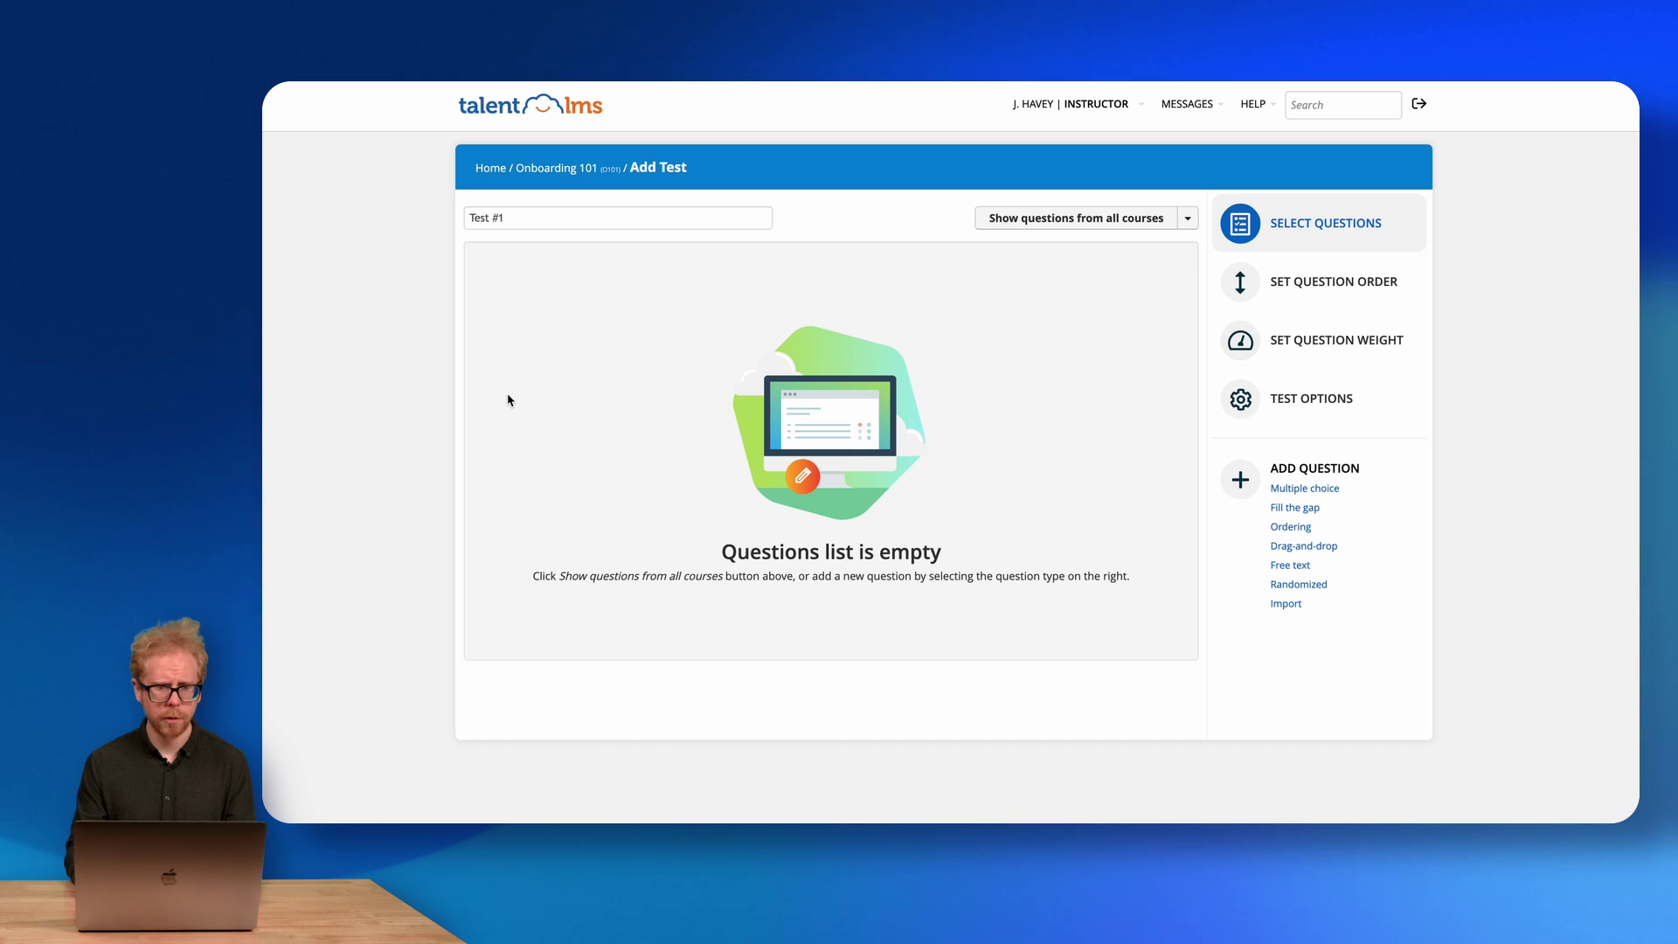
{"action": "left_click", "coordinate": [357, 265]}
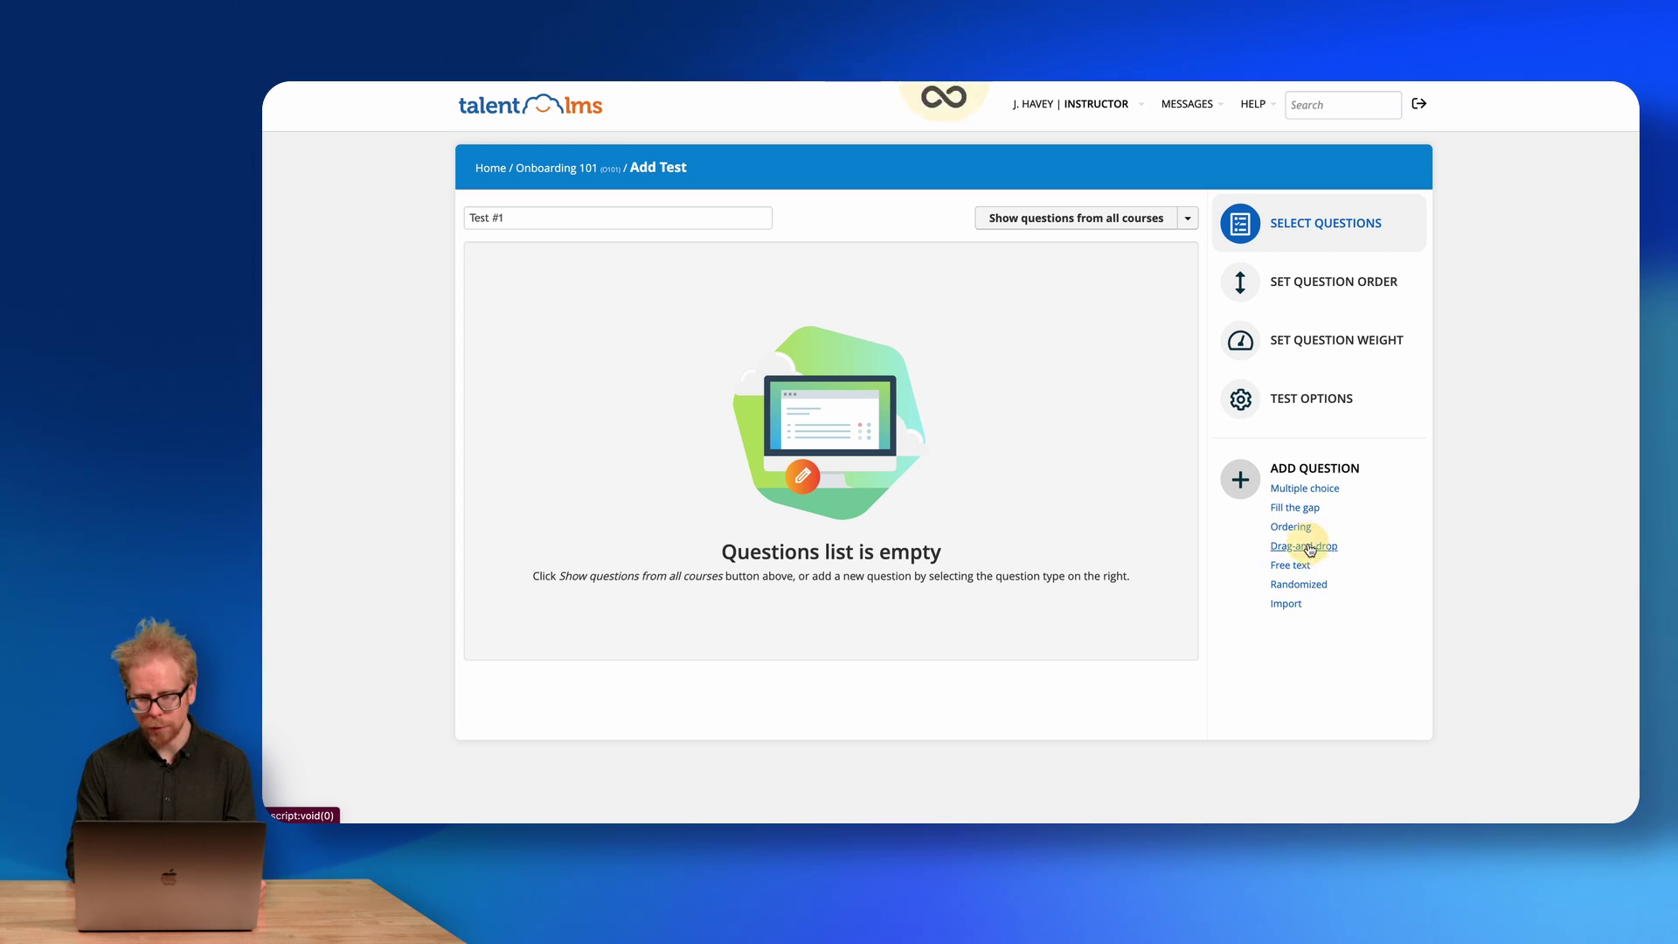
{"action": "left_click", "coordinate": [1307, 547]}
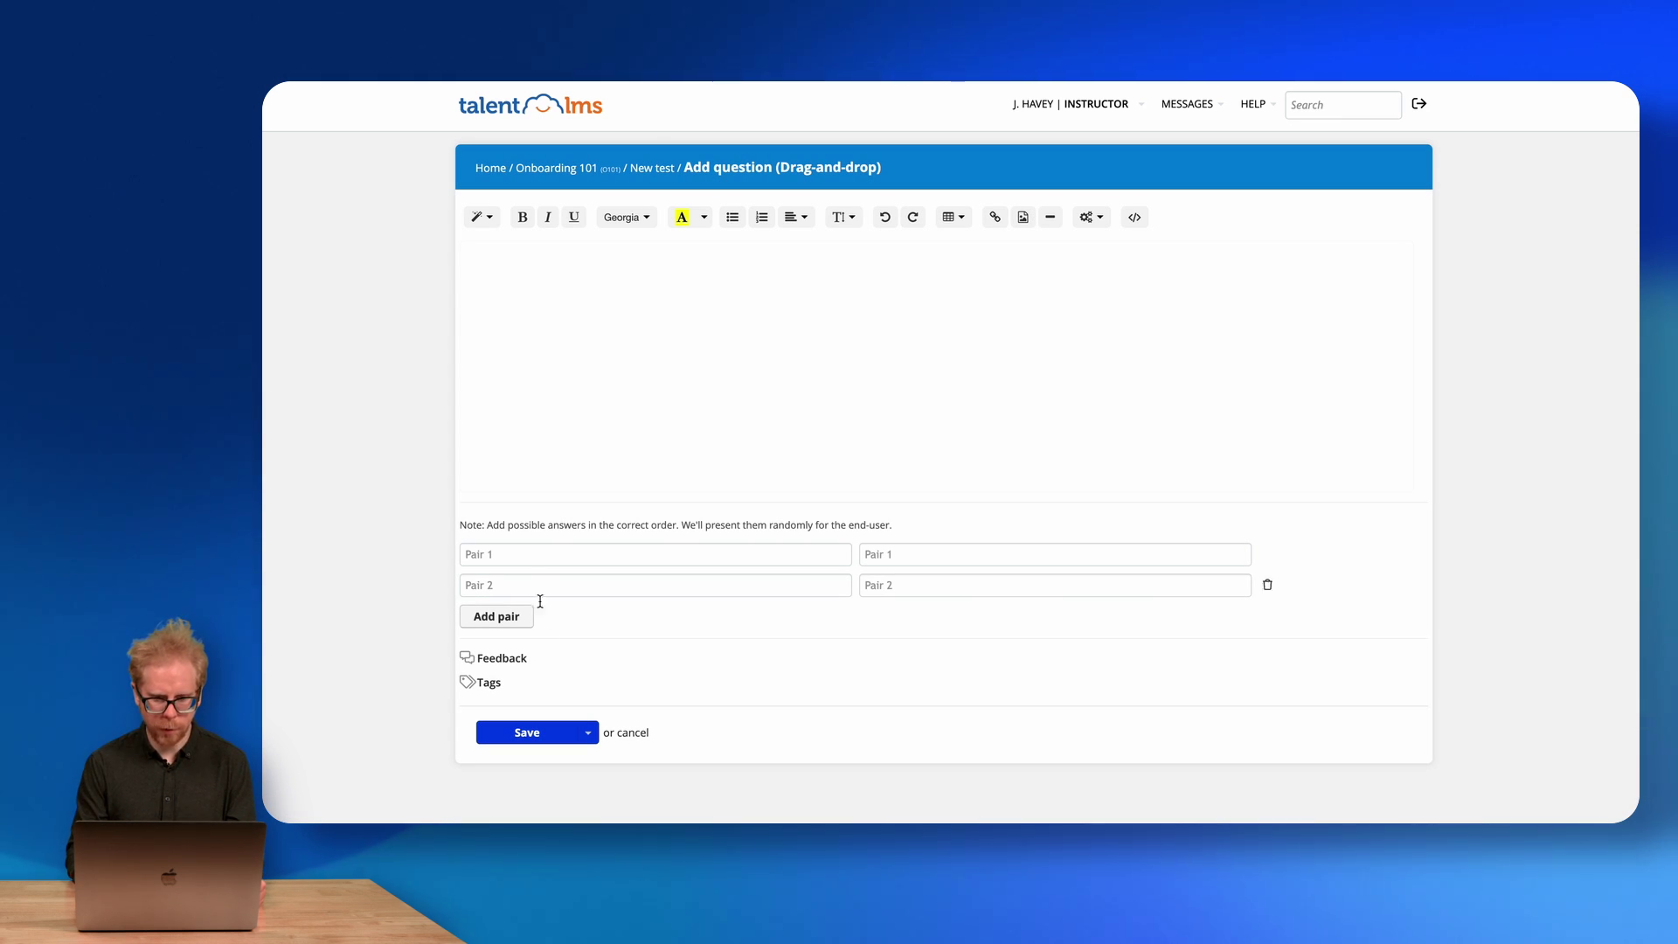
Fill in the two matching pairs, Pair 1a–Pair 1b and the second pair ending in Pair 2b.
{"action": "left_click", "coordinate": [542, 557]}
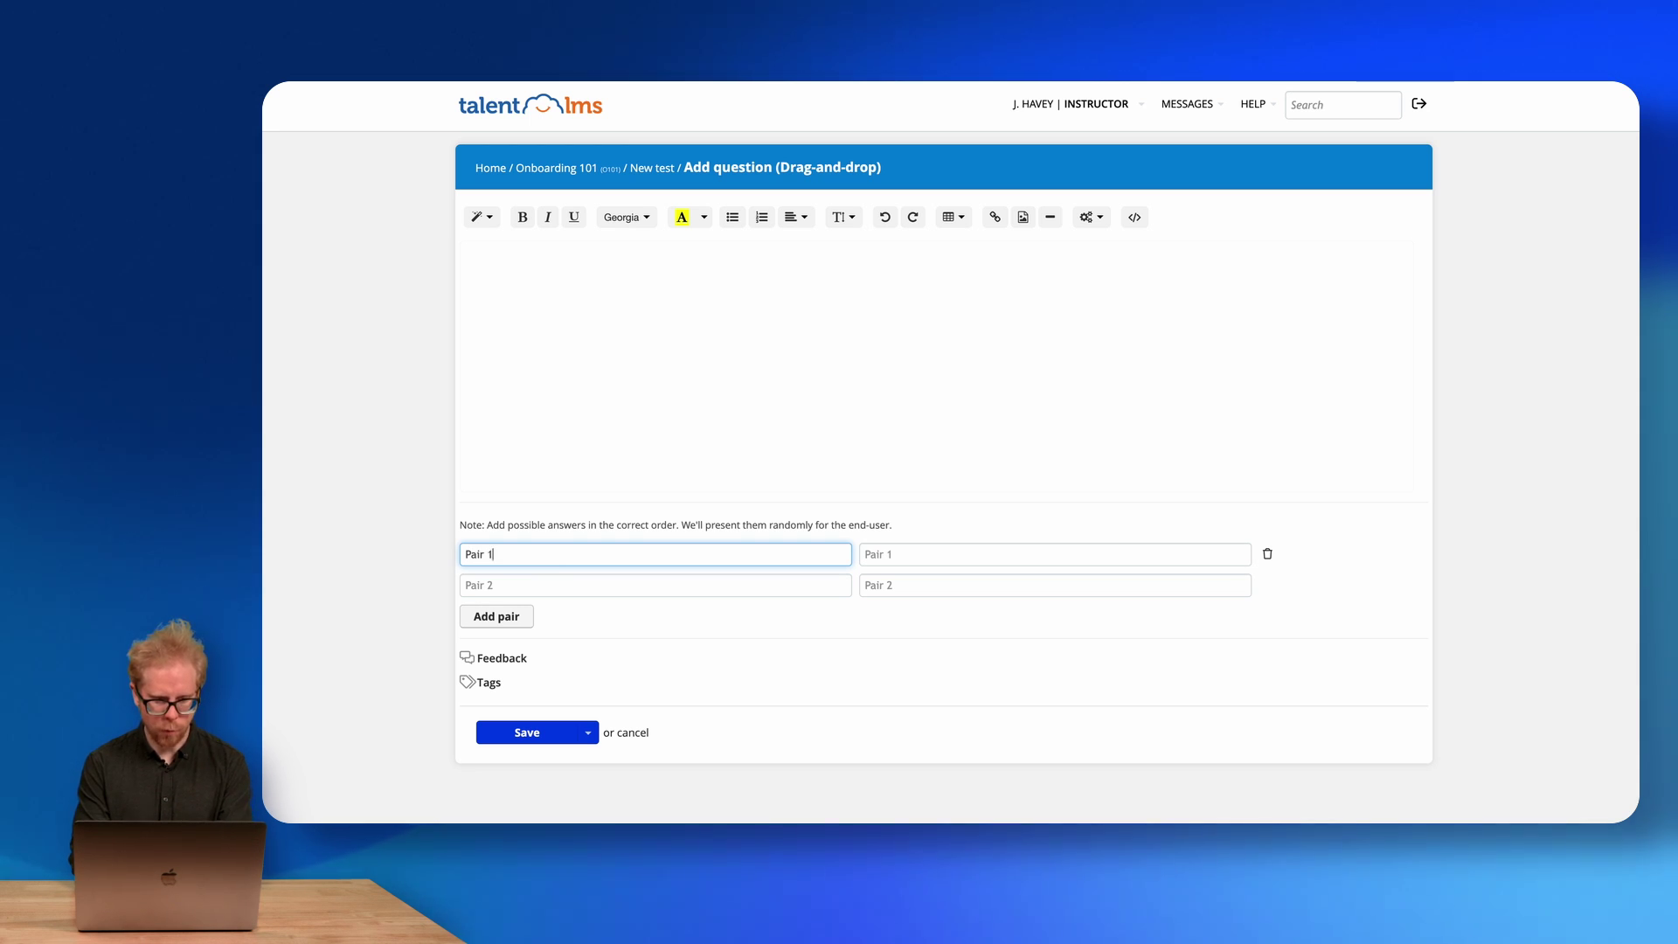
{"action": "type", "text": "Pair 1a"}
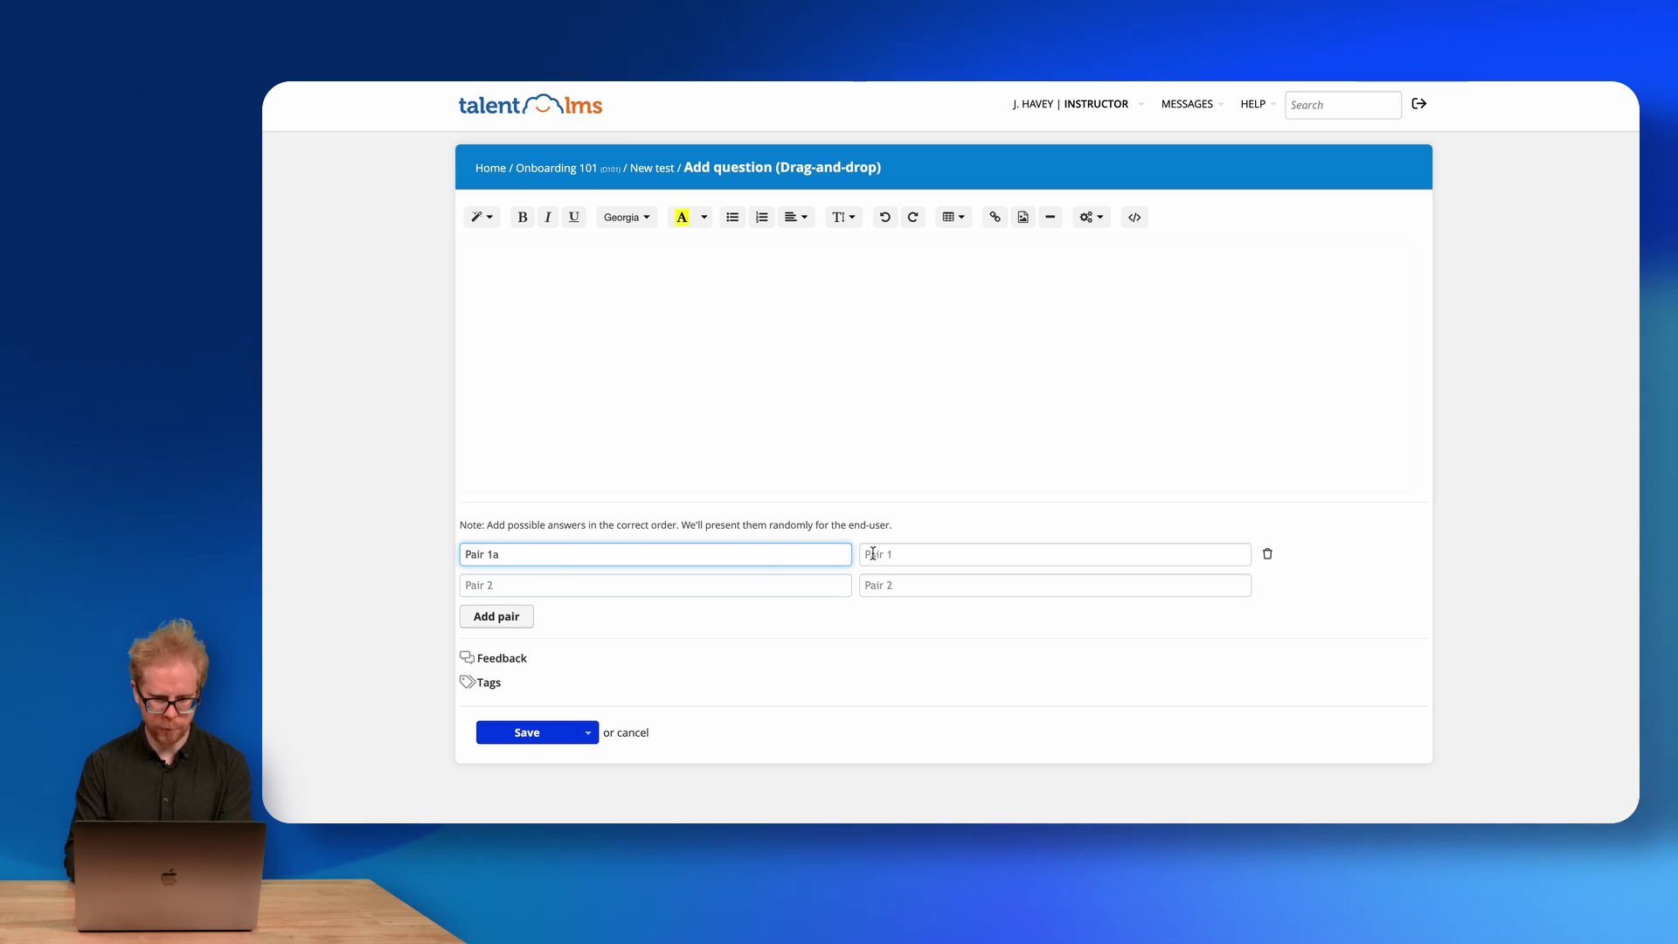
{"action": "left_click", "coordinate": [872, 554]}
{"action": "type", "text": "Pair"}
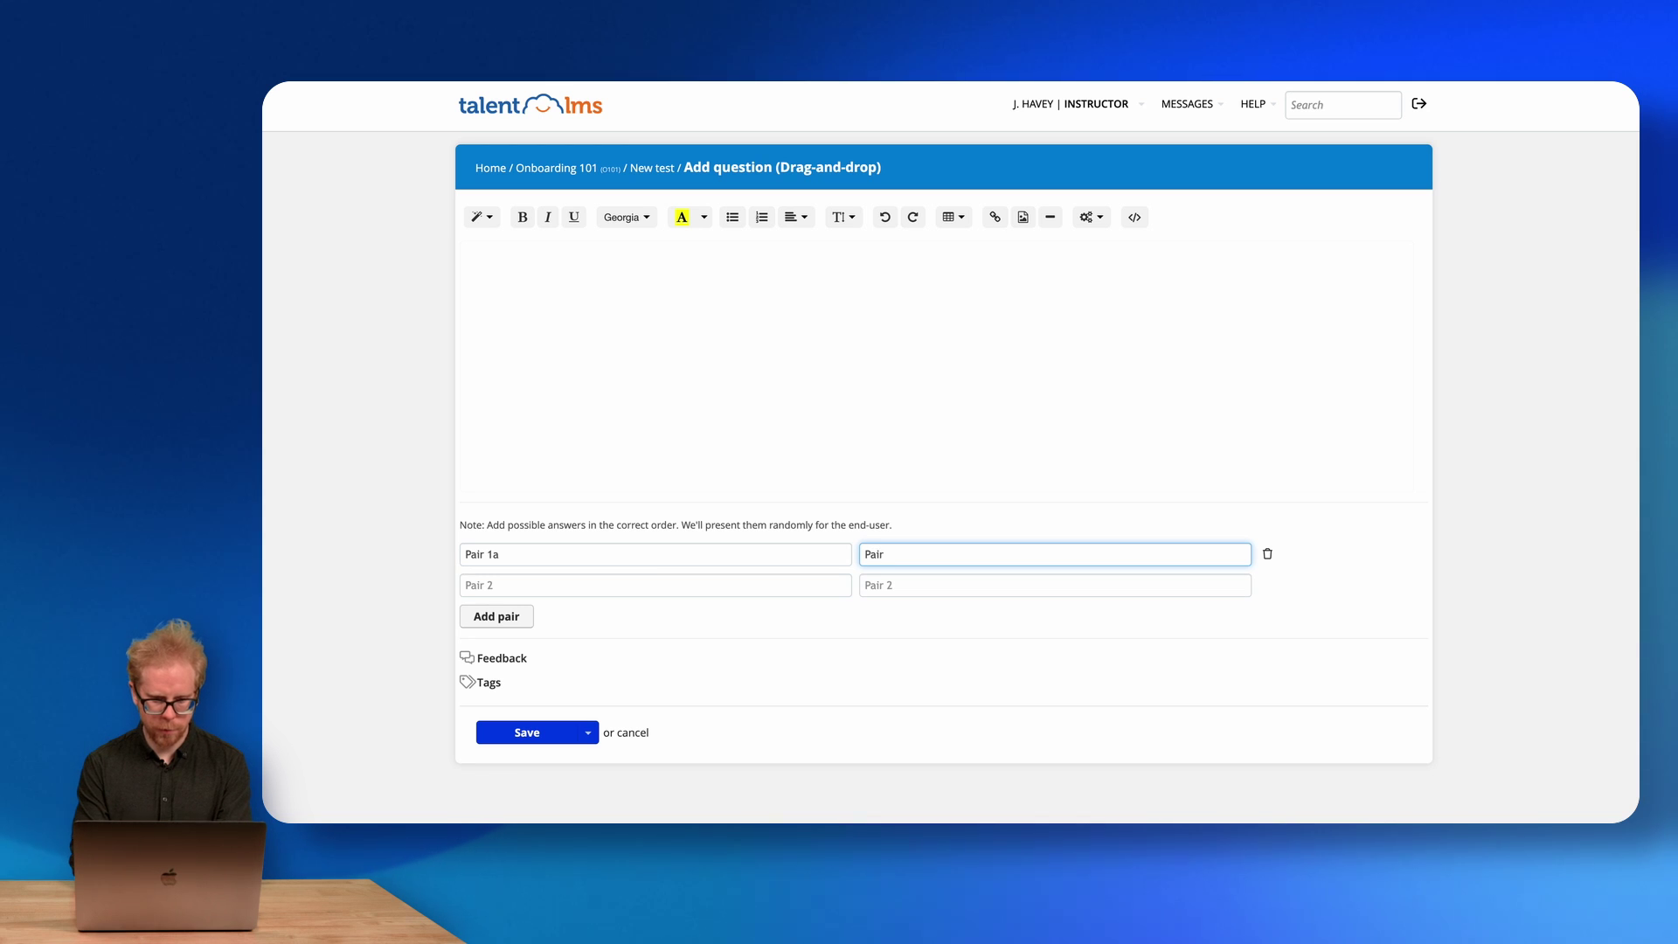
{"action": "type", "text": " 1b"}
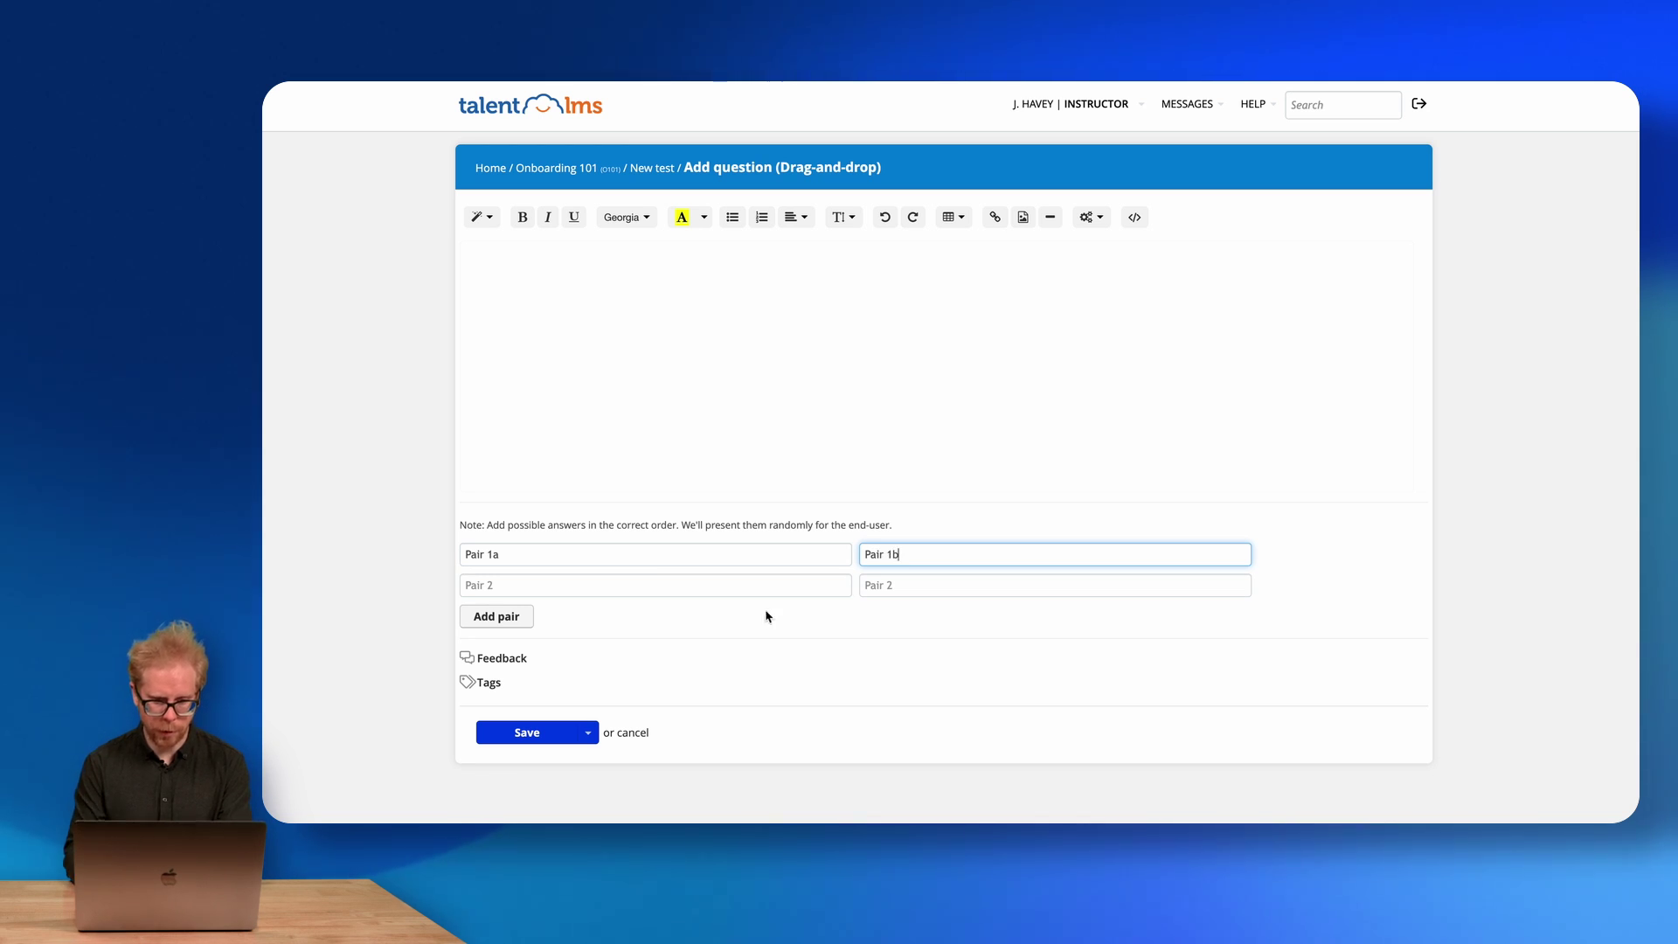
{"action": "left_click", "coordinate": [684, 583]}
{"action": "type", "text": "Pair 2a"}
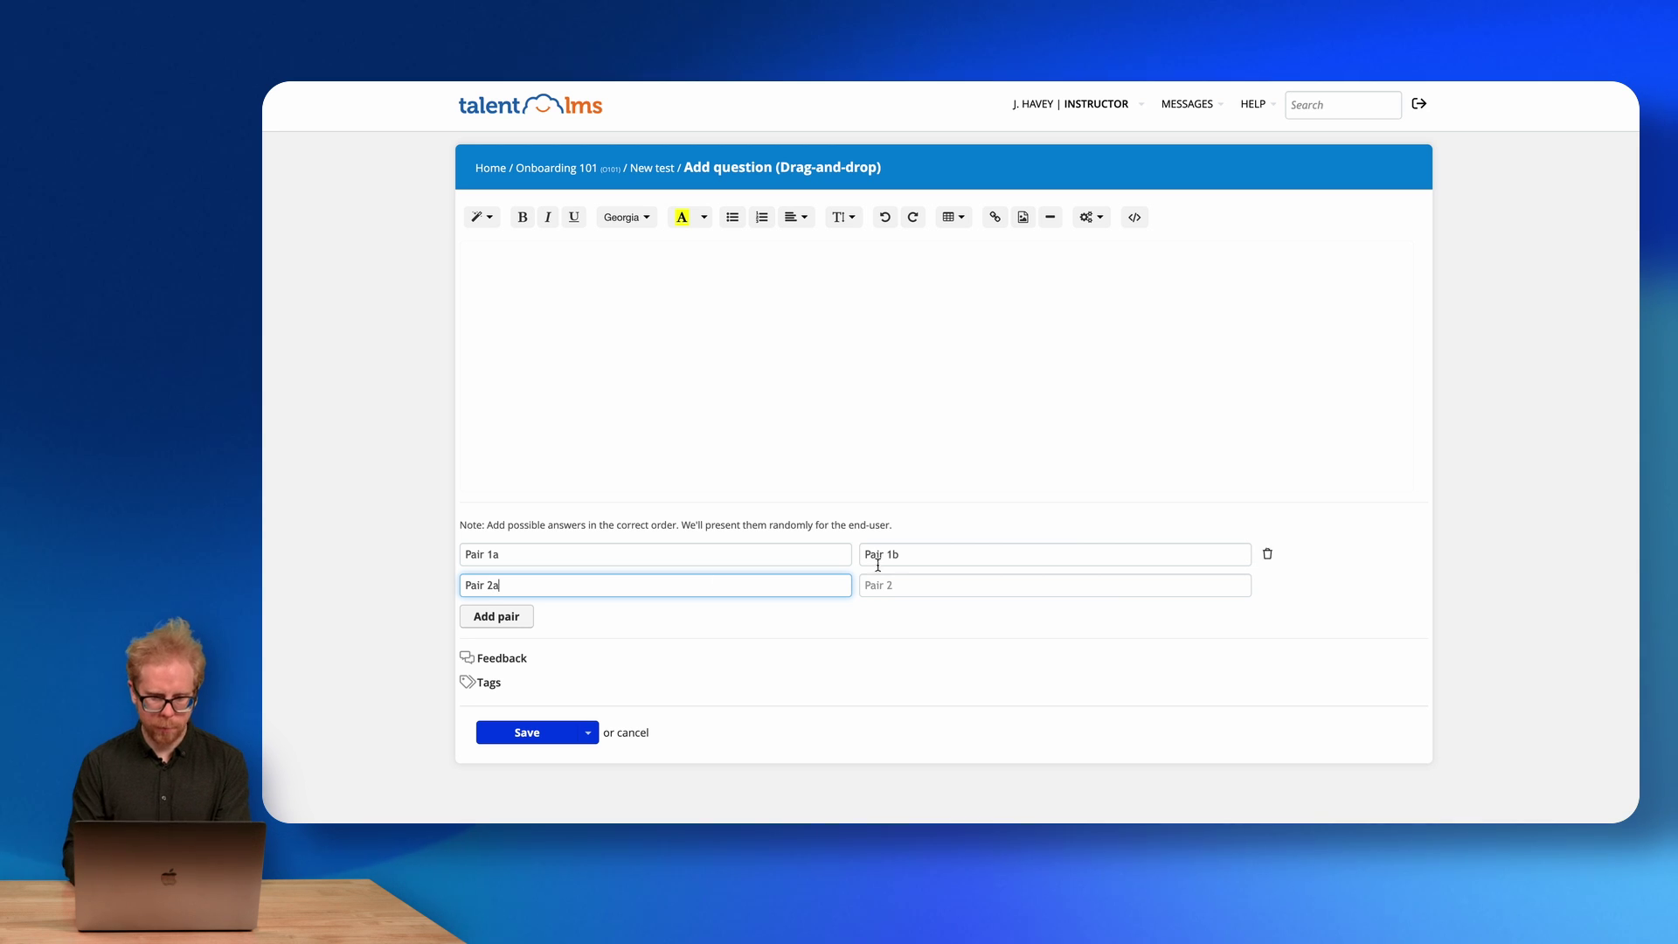
{"action": "left_click", "coordinate": [900, 583]}
{"action": "type", "text": "Pair"}
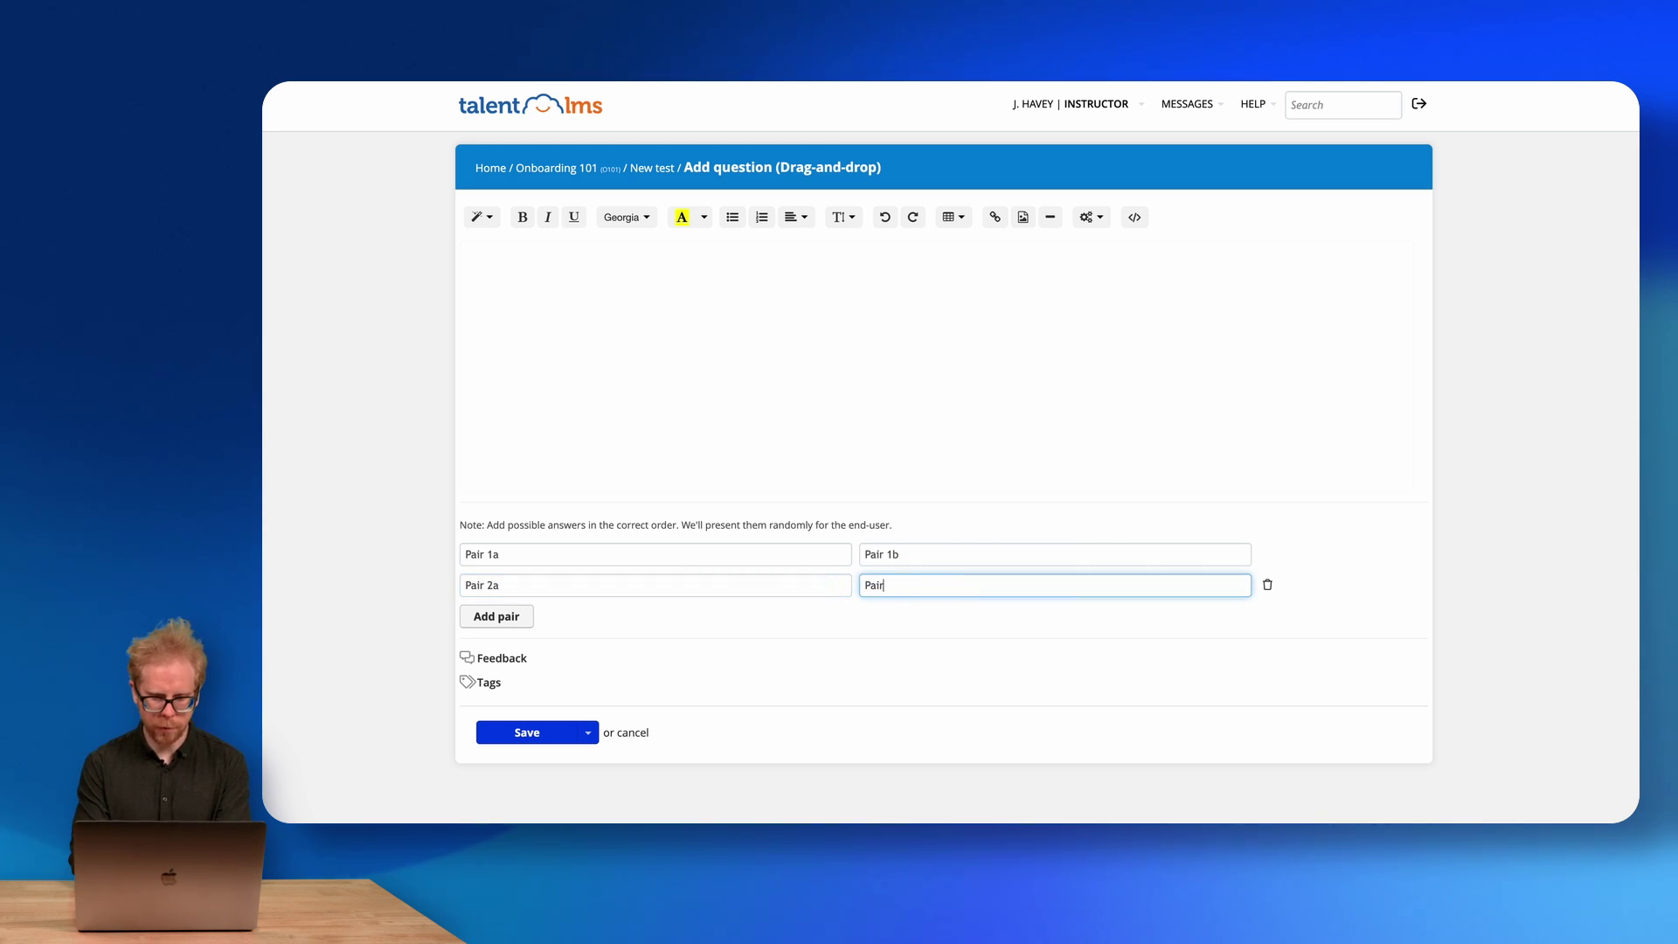
{"action": "type", "text": " 2b"}
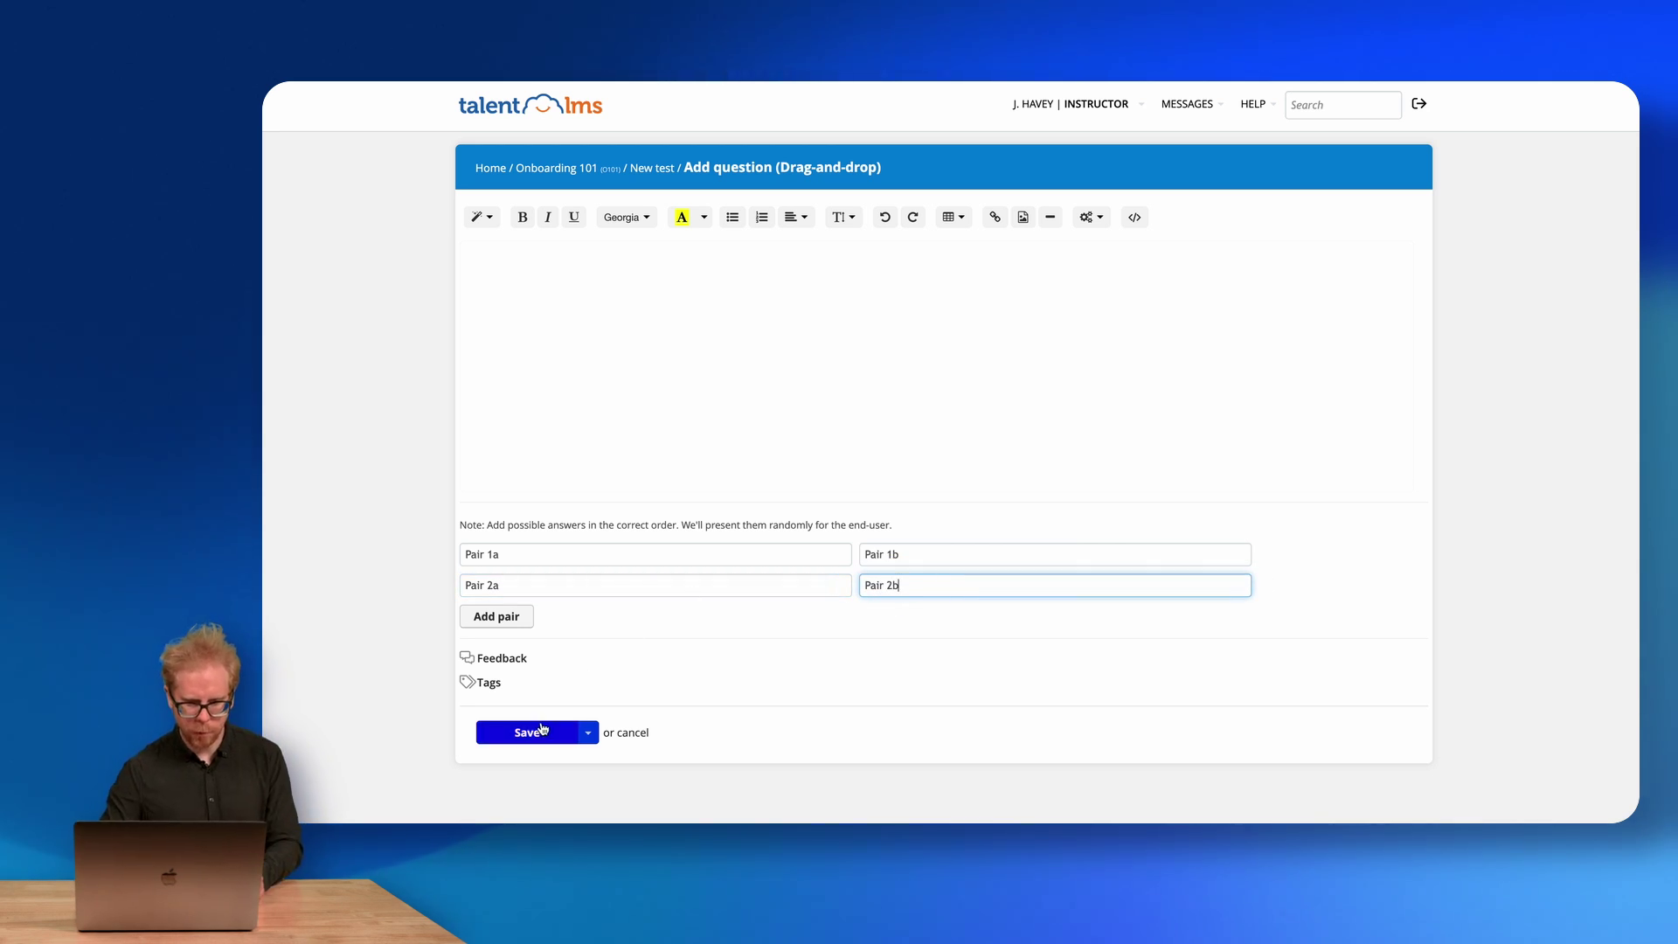
Give the question the content 'Connect the pairs' and save it.
{"action": "left_click", "coordinate": [537, 732]}
{"action": "left_click", "coordinate": [603, 294]}
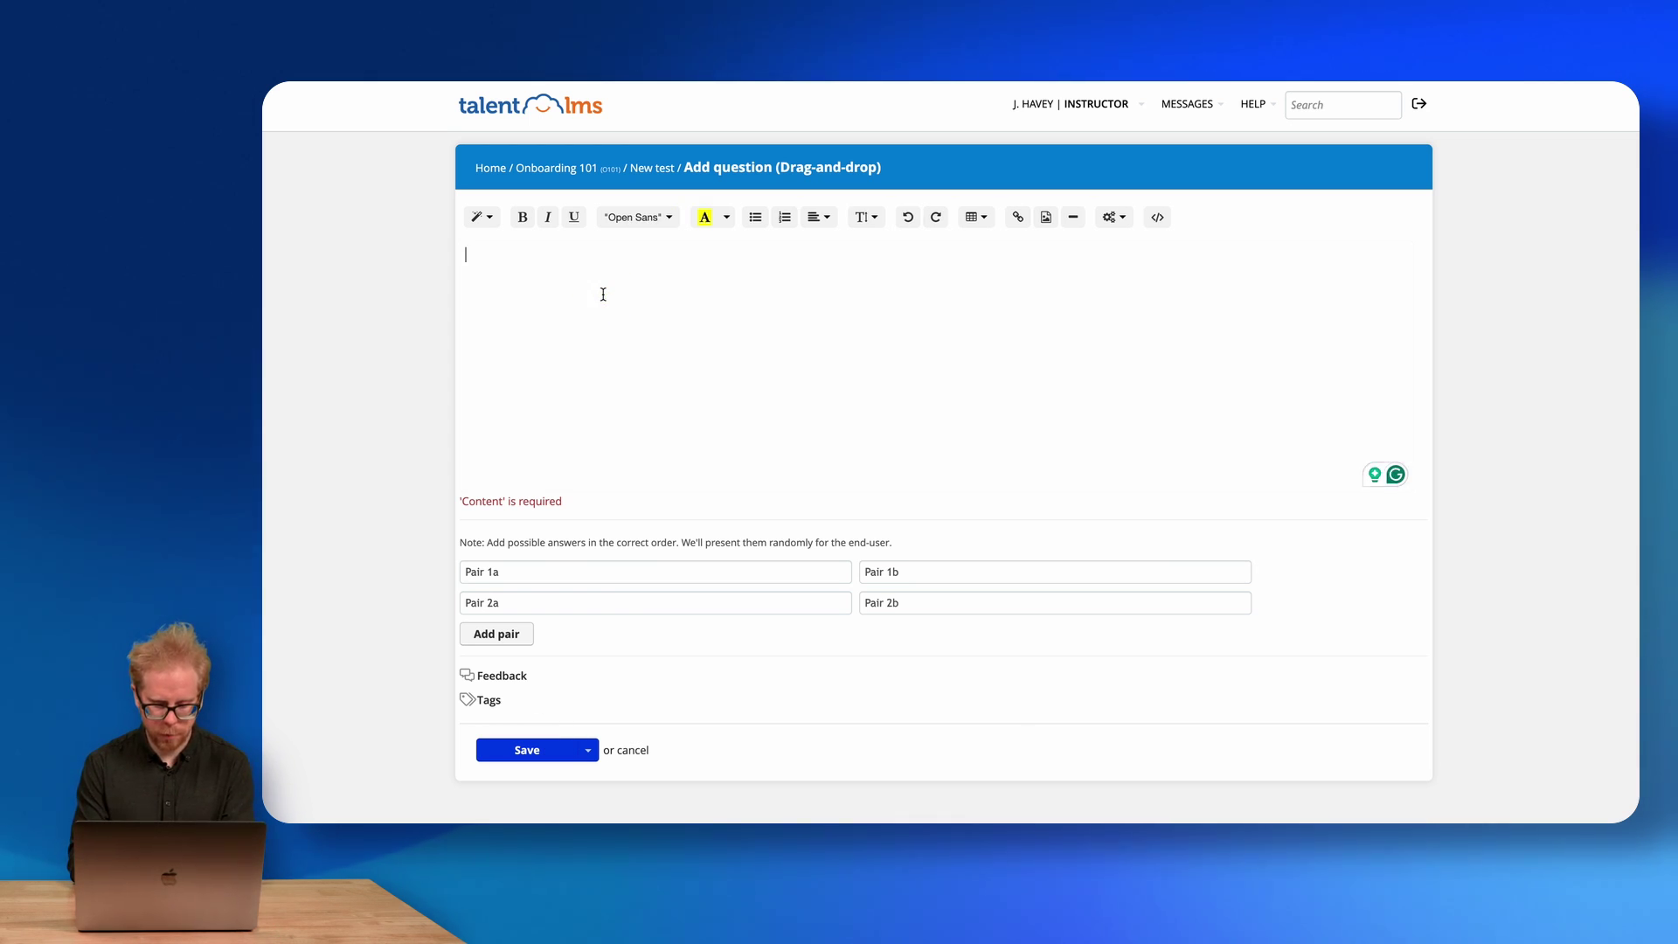
{"action": "type", "text": "Connect the pa"}
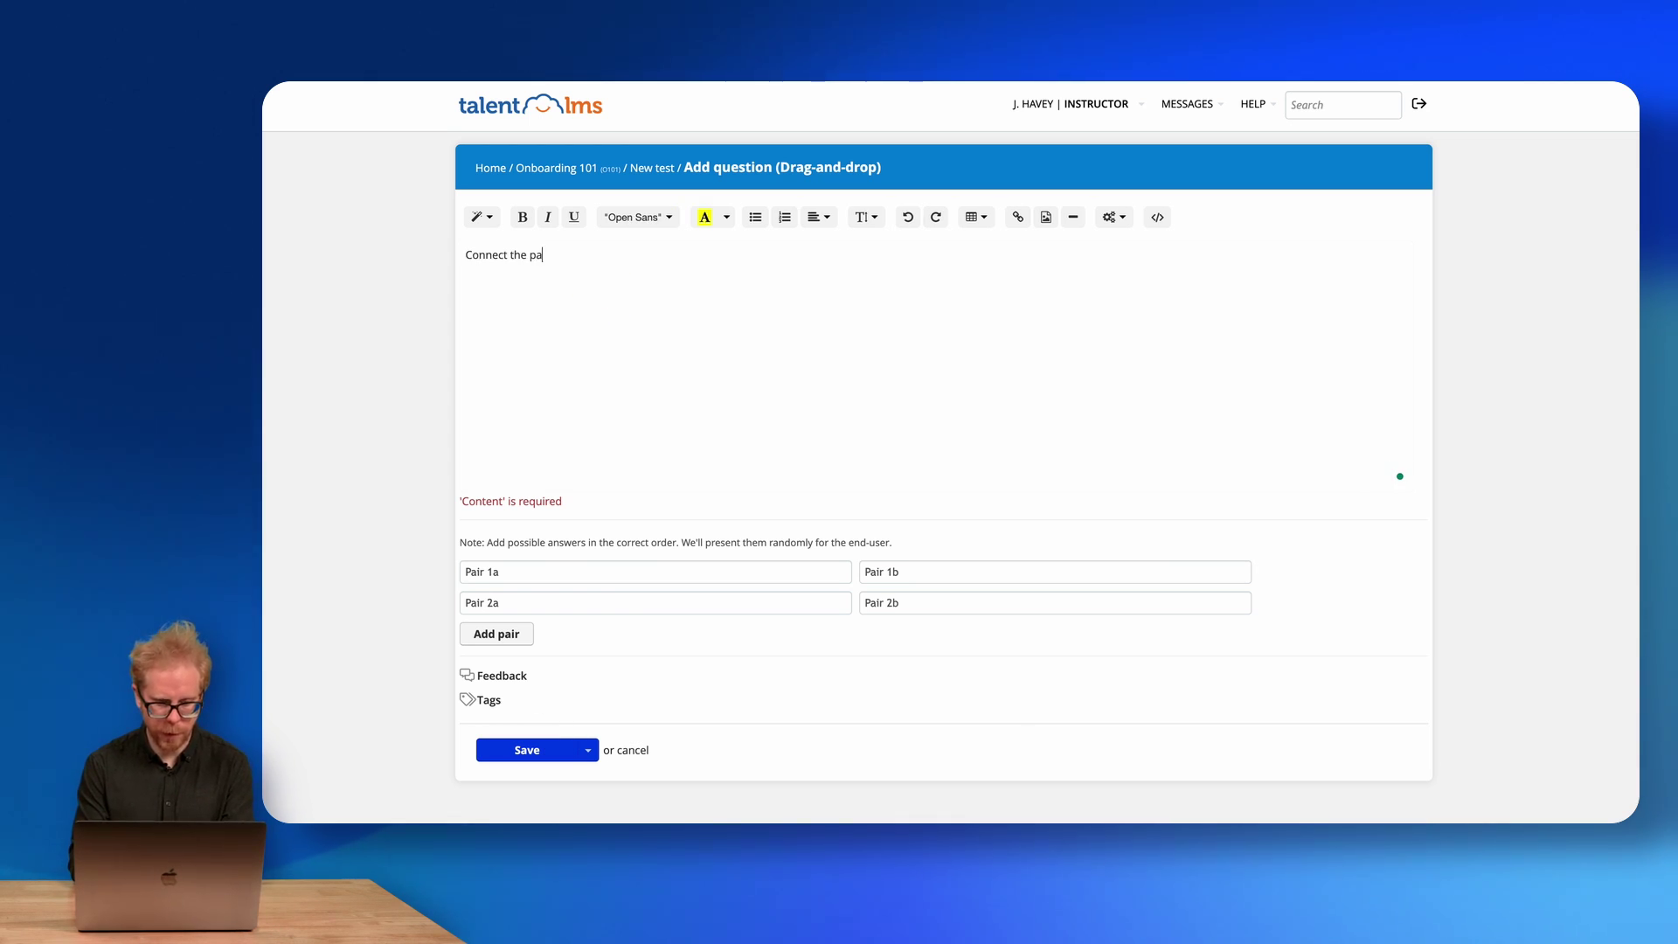
{"action": "type", "text": "irs"}
{"action": "left_click", "coordinate": [538, 757]}
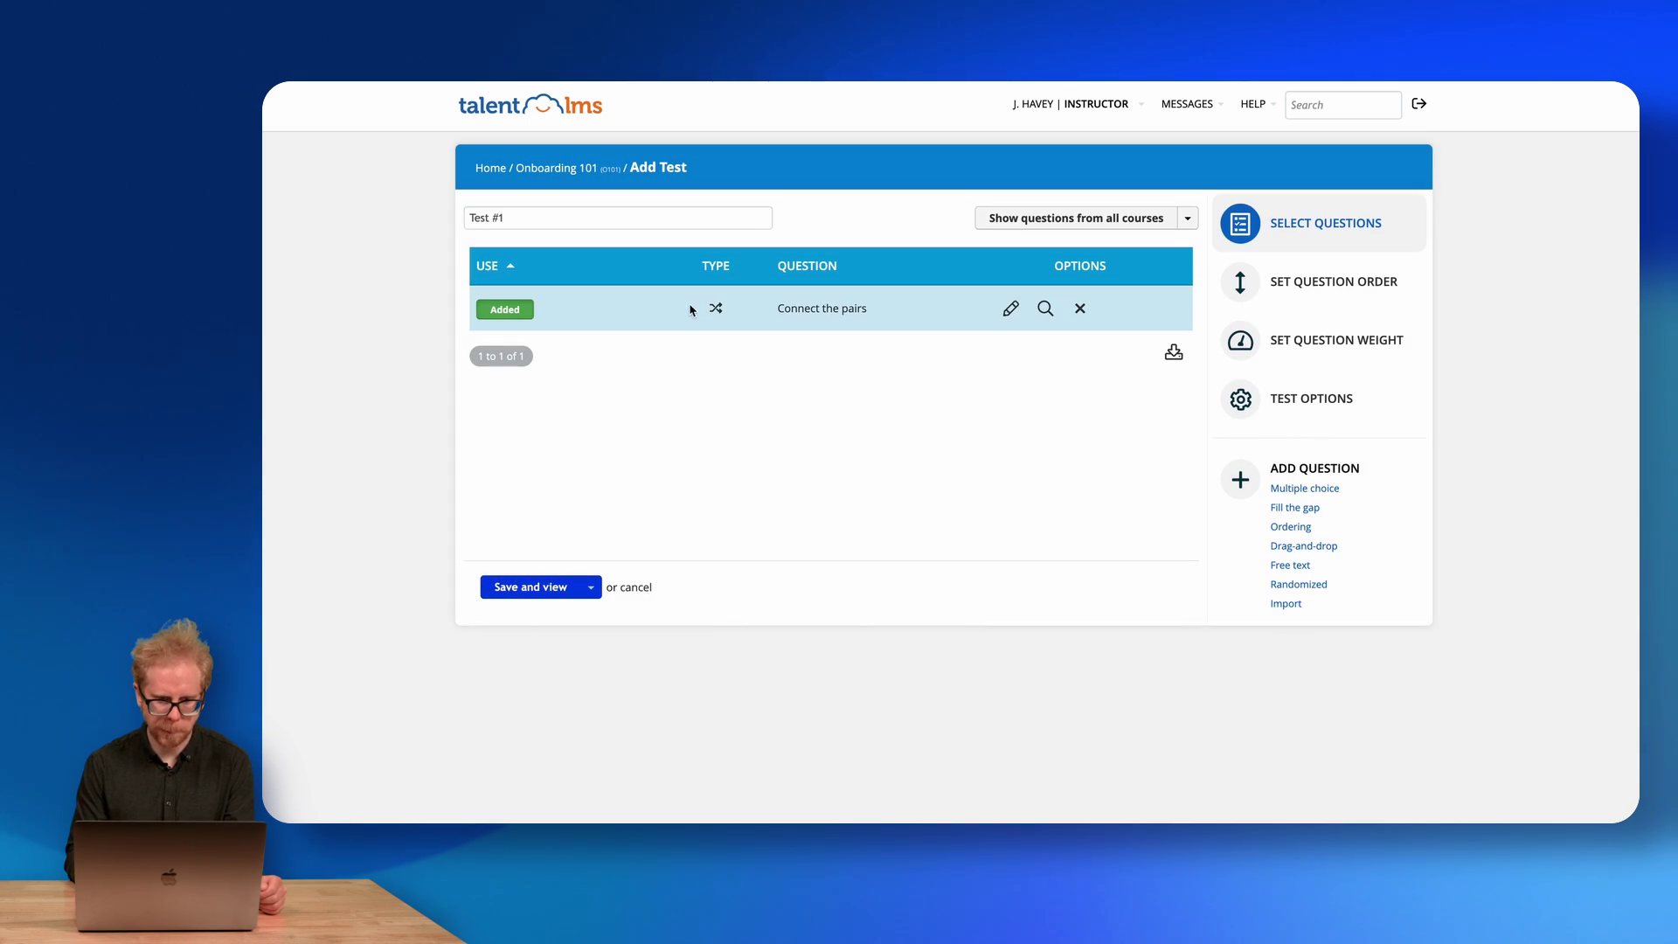
{"action": "left_click", "coordinate": [1045, 308]}
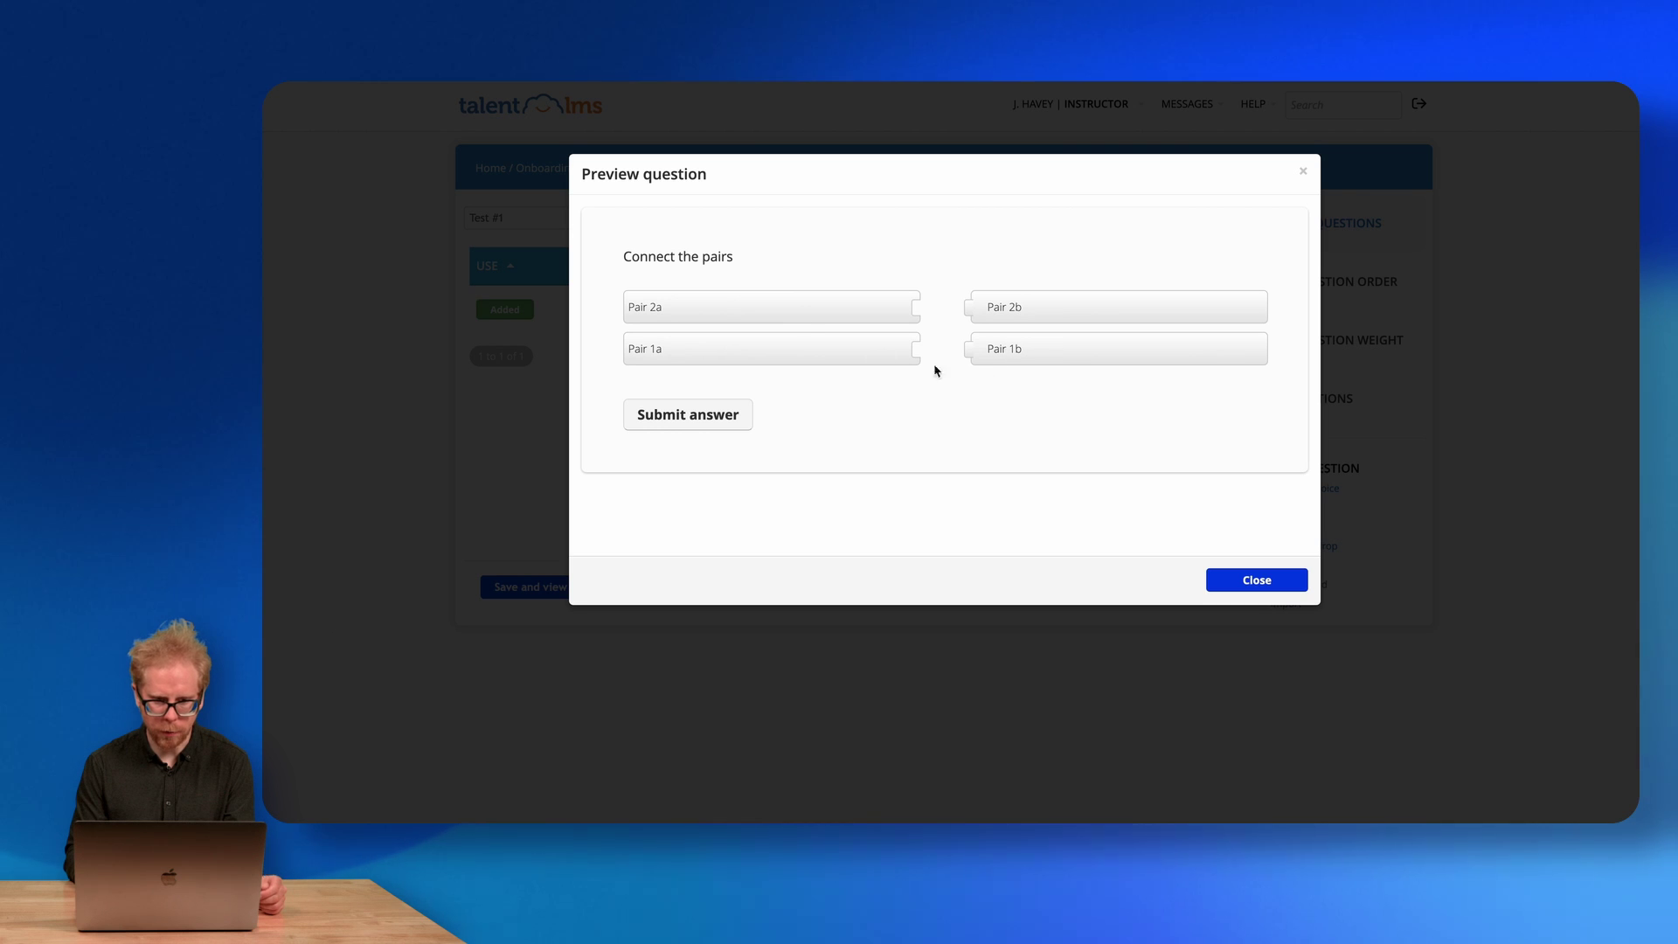
{"action": "left_click_drag", "start_coordinate": [1015, 317], "coordinate": [931, 318]}
{"action": "left_click_drag", "start_coordinate": [1014, 354], "coordinate": [933, 356]}
{"action": "left_click", "coordinate": [713, 424]}
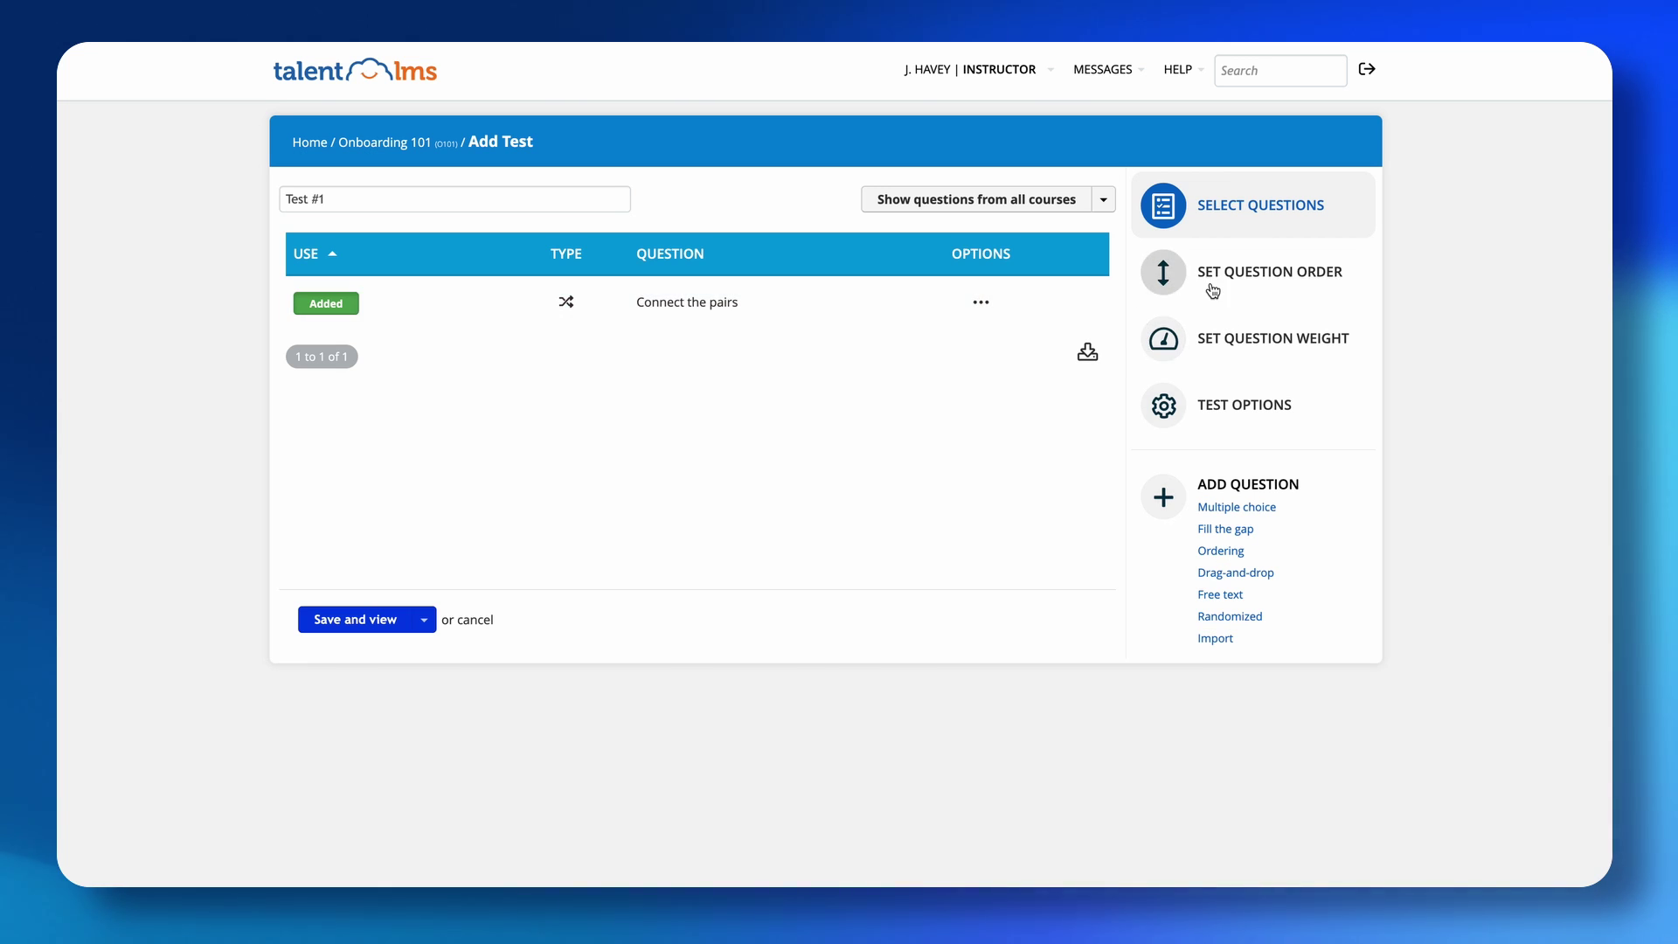
{"action": "left_click", "coordinate": [1167, 337]}
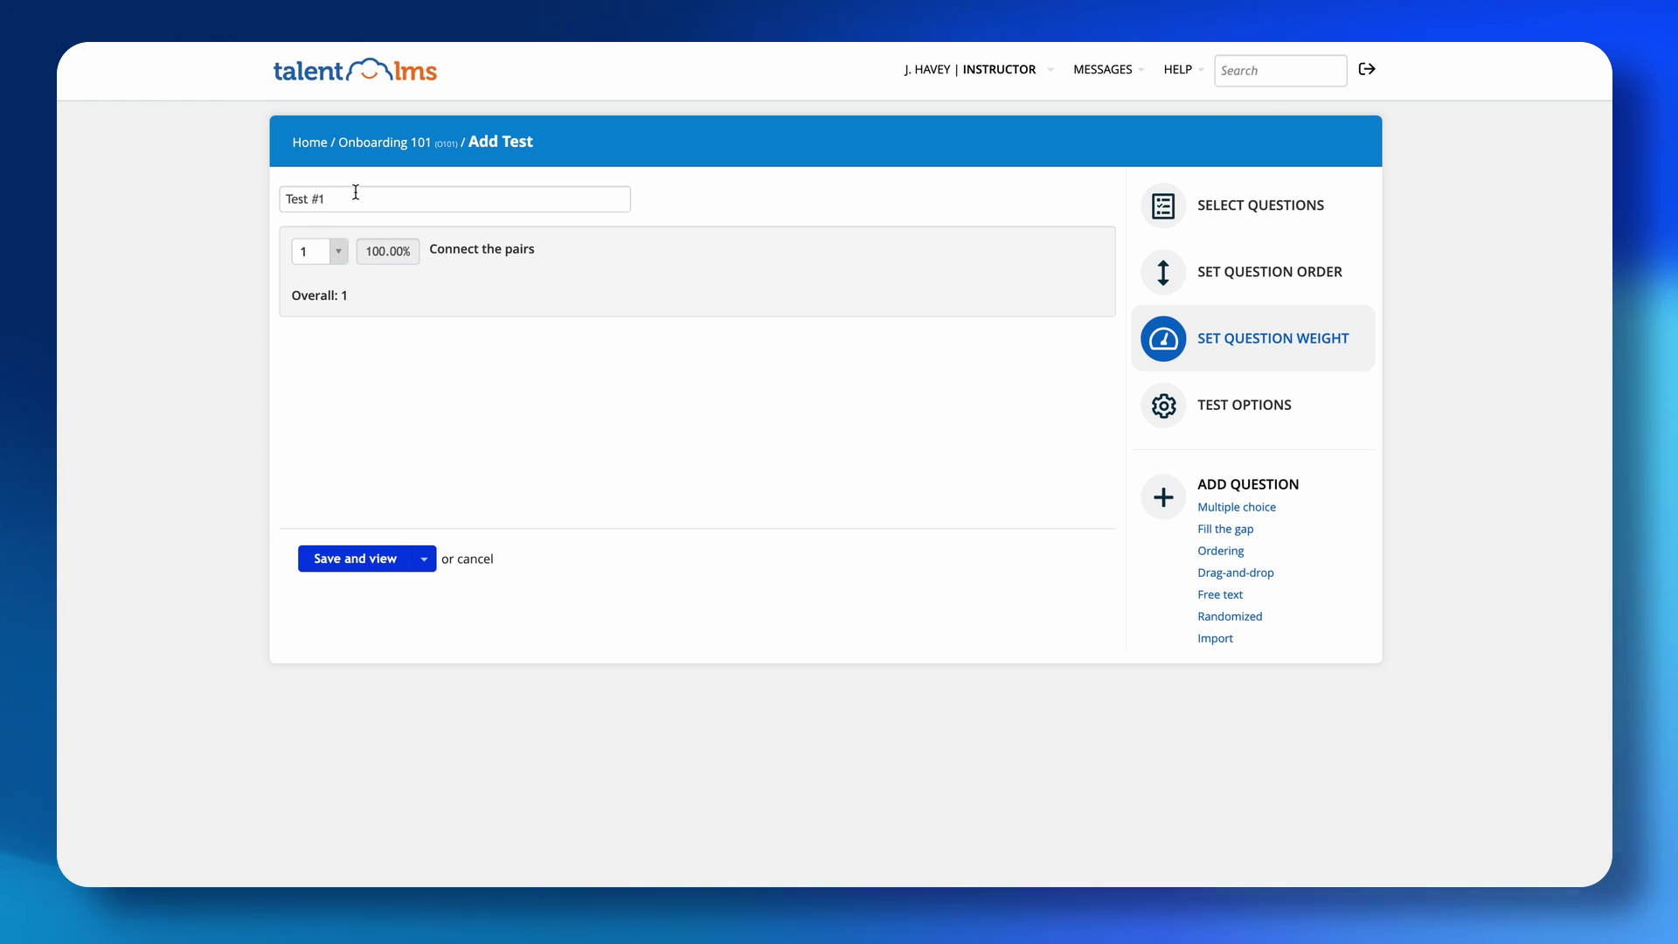
Keep the question weight at 1 and bring up the Test Options form.
{"action": "left_click", "coordinate": [339, 254]}
{"action": "left_click", "coordinate": [341, 259]}
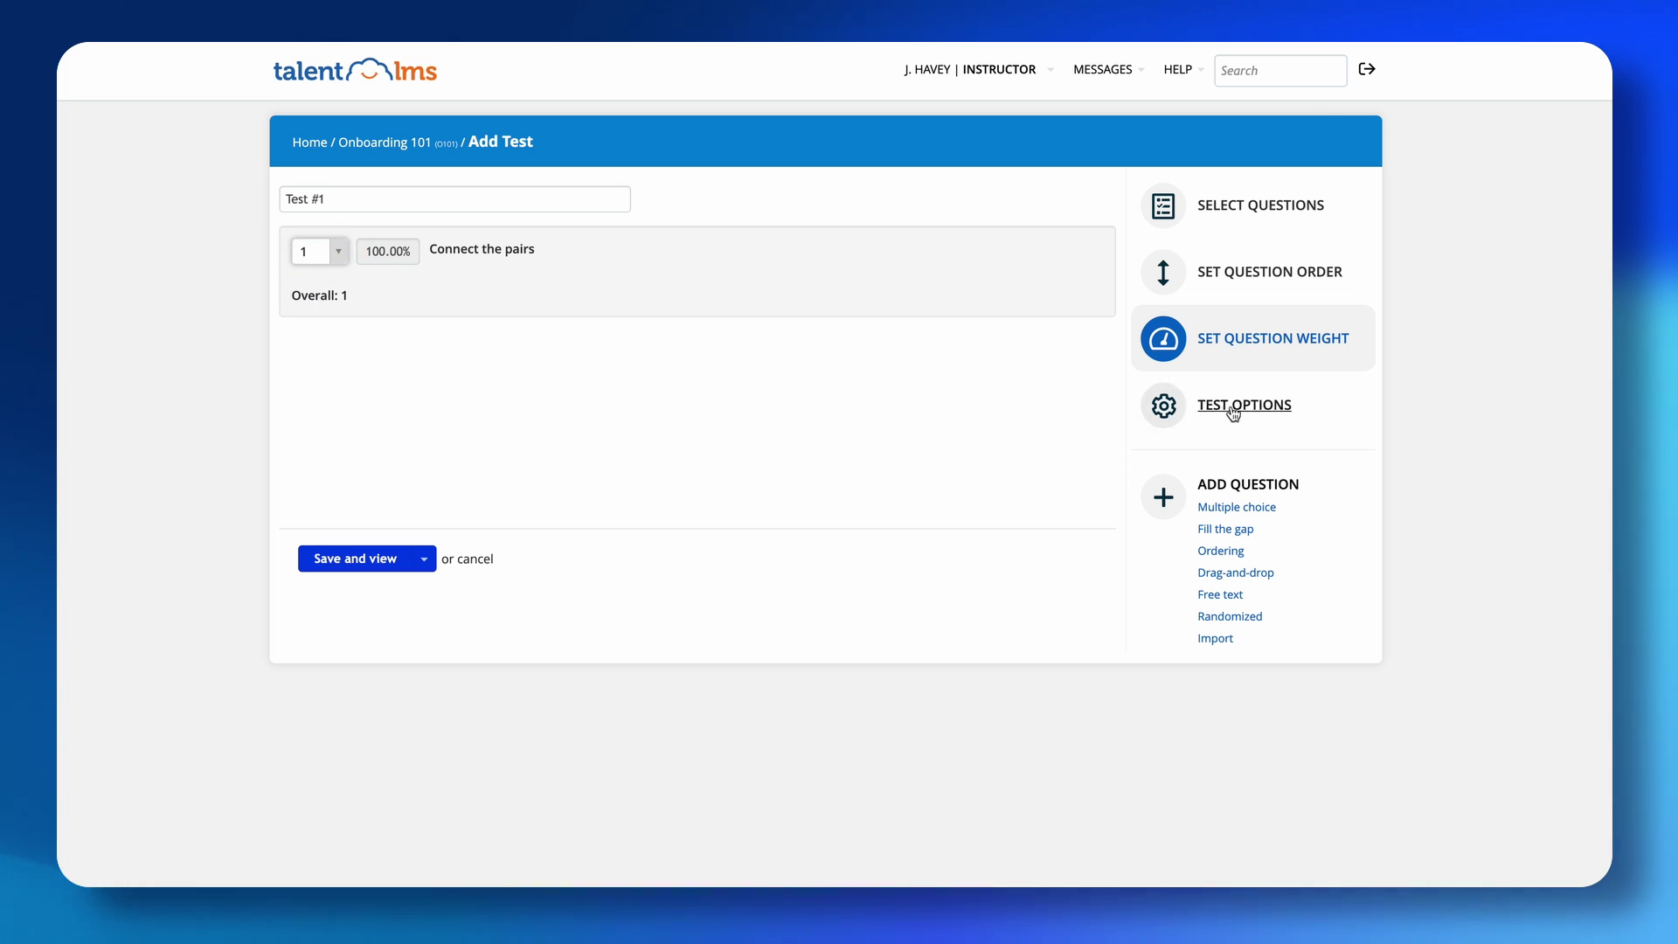
{"action": "left_click", "coordinate": [1176, 404]}
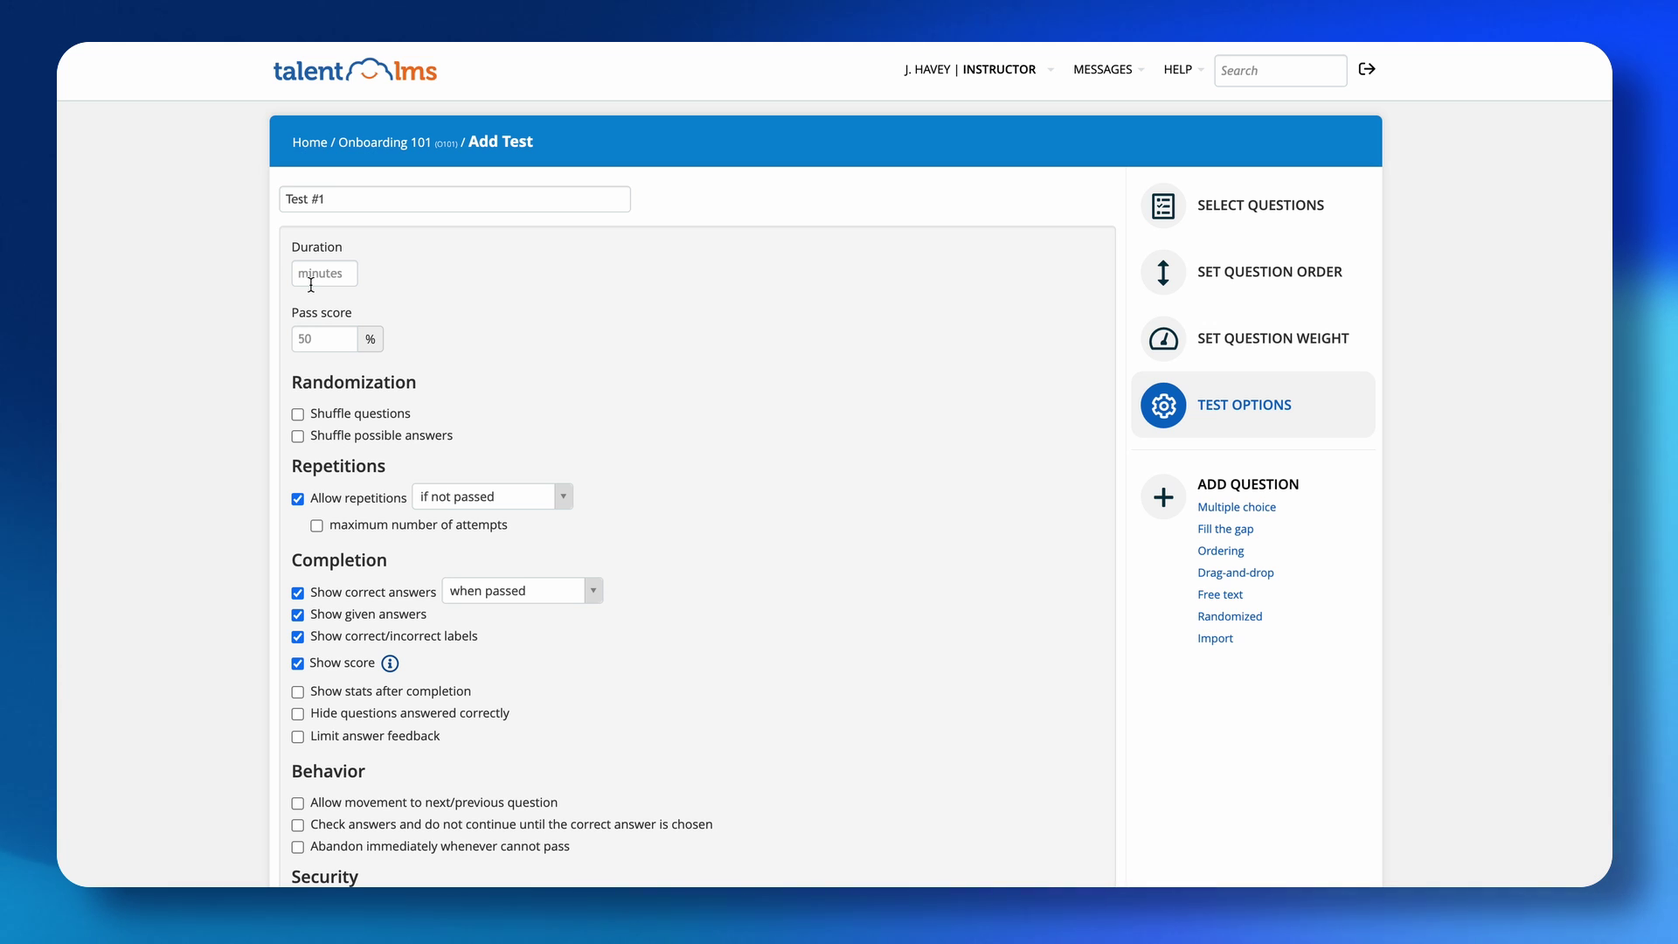
Set duration to 90 and pass score to 70, shuffling questions and answers.
{"action": "left_click", "coordinate": [310, 273]}
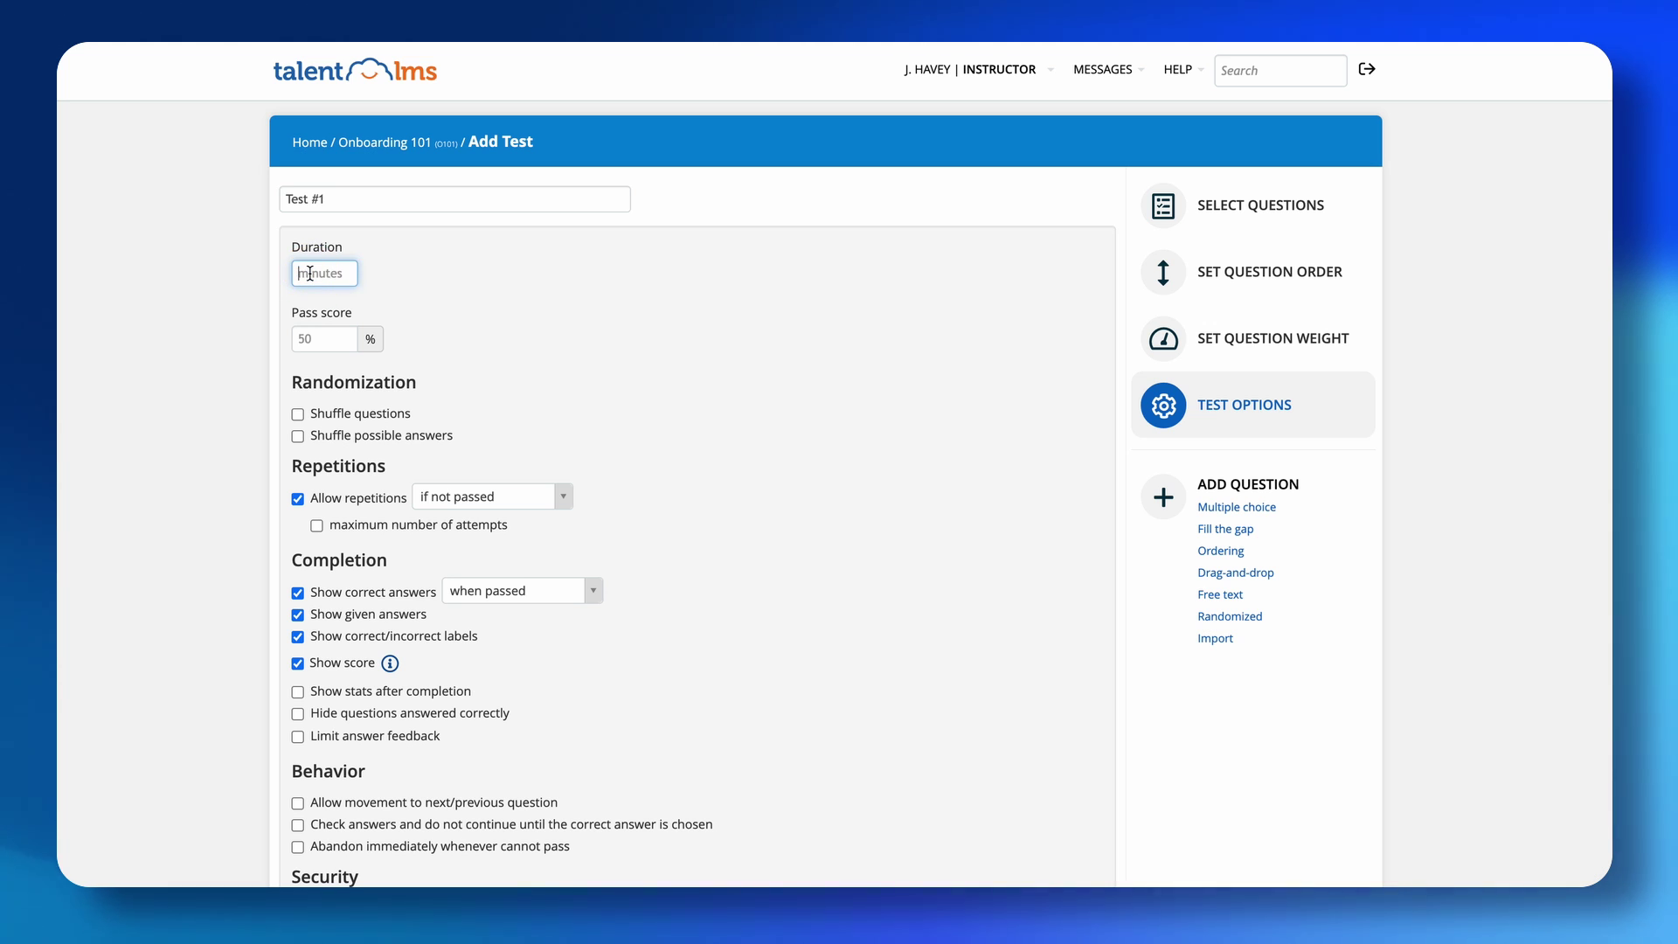
{"action": "type", "text": "90"}
{"action": "left_click", "coordinate": [320, 332]}
{"action": "type", "text": "70"}
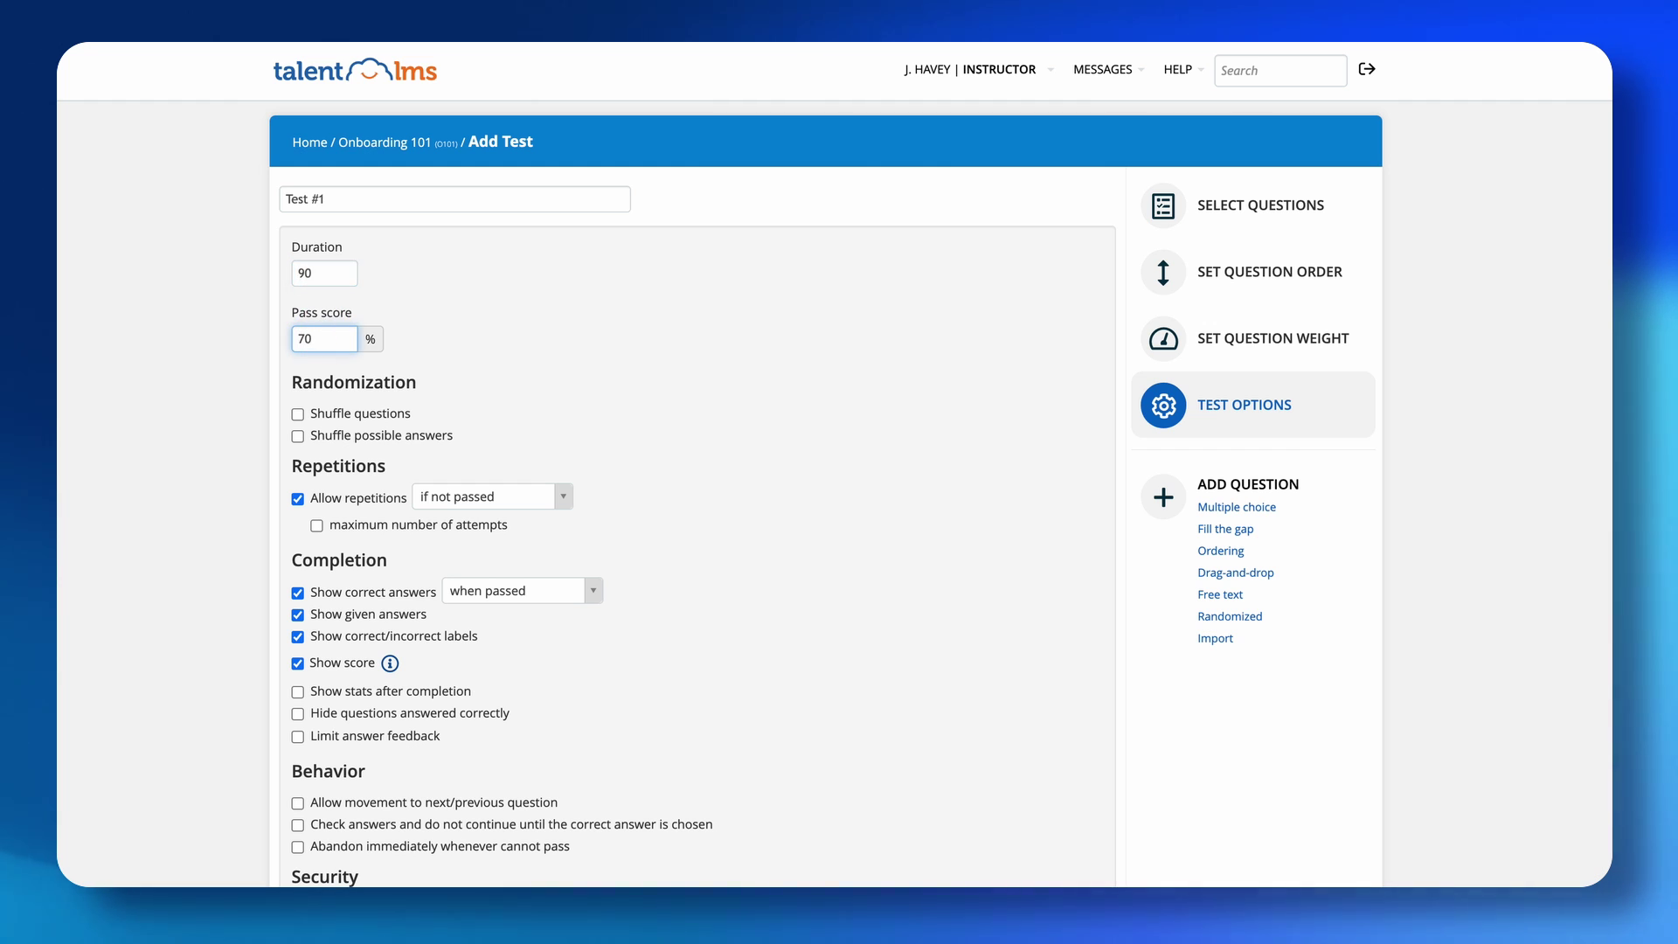
{"action": "left_click", "coordinate": [298, 414]}
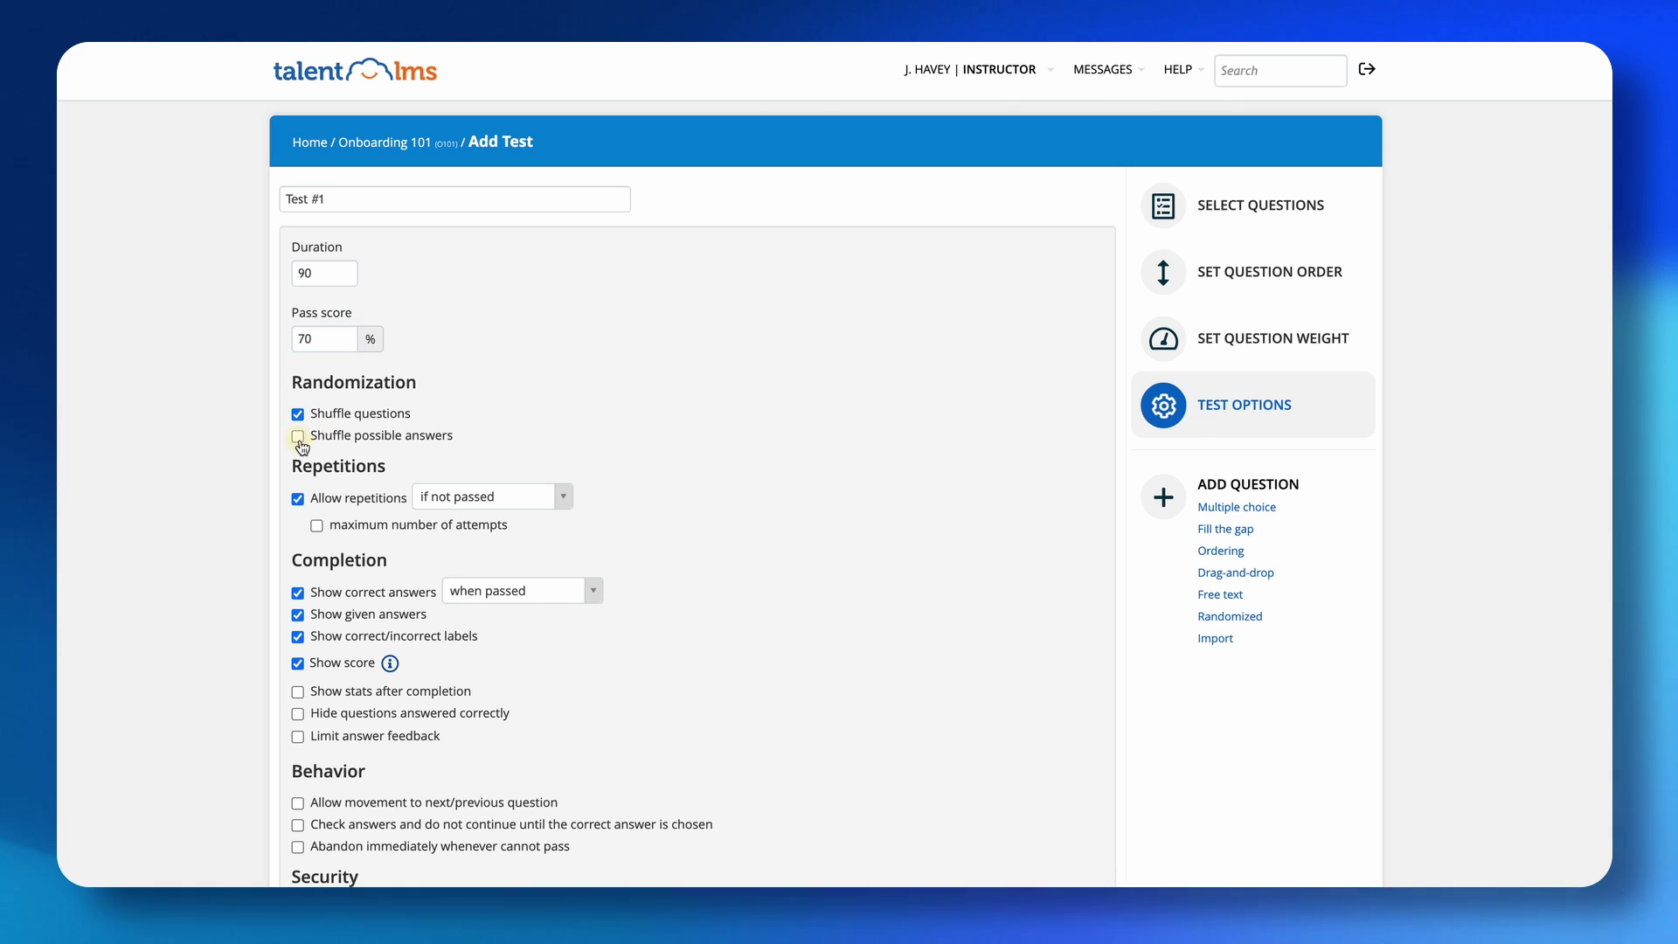
{"action": "left_click", "coordinate": [299, 437]}
Limit Test #1 to a maximum of 2 attempts.
{"action": "scroll", "coordinate": [577, 360], "scroll_direction": "down", "scroll_amount": 3}
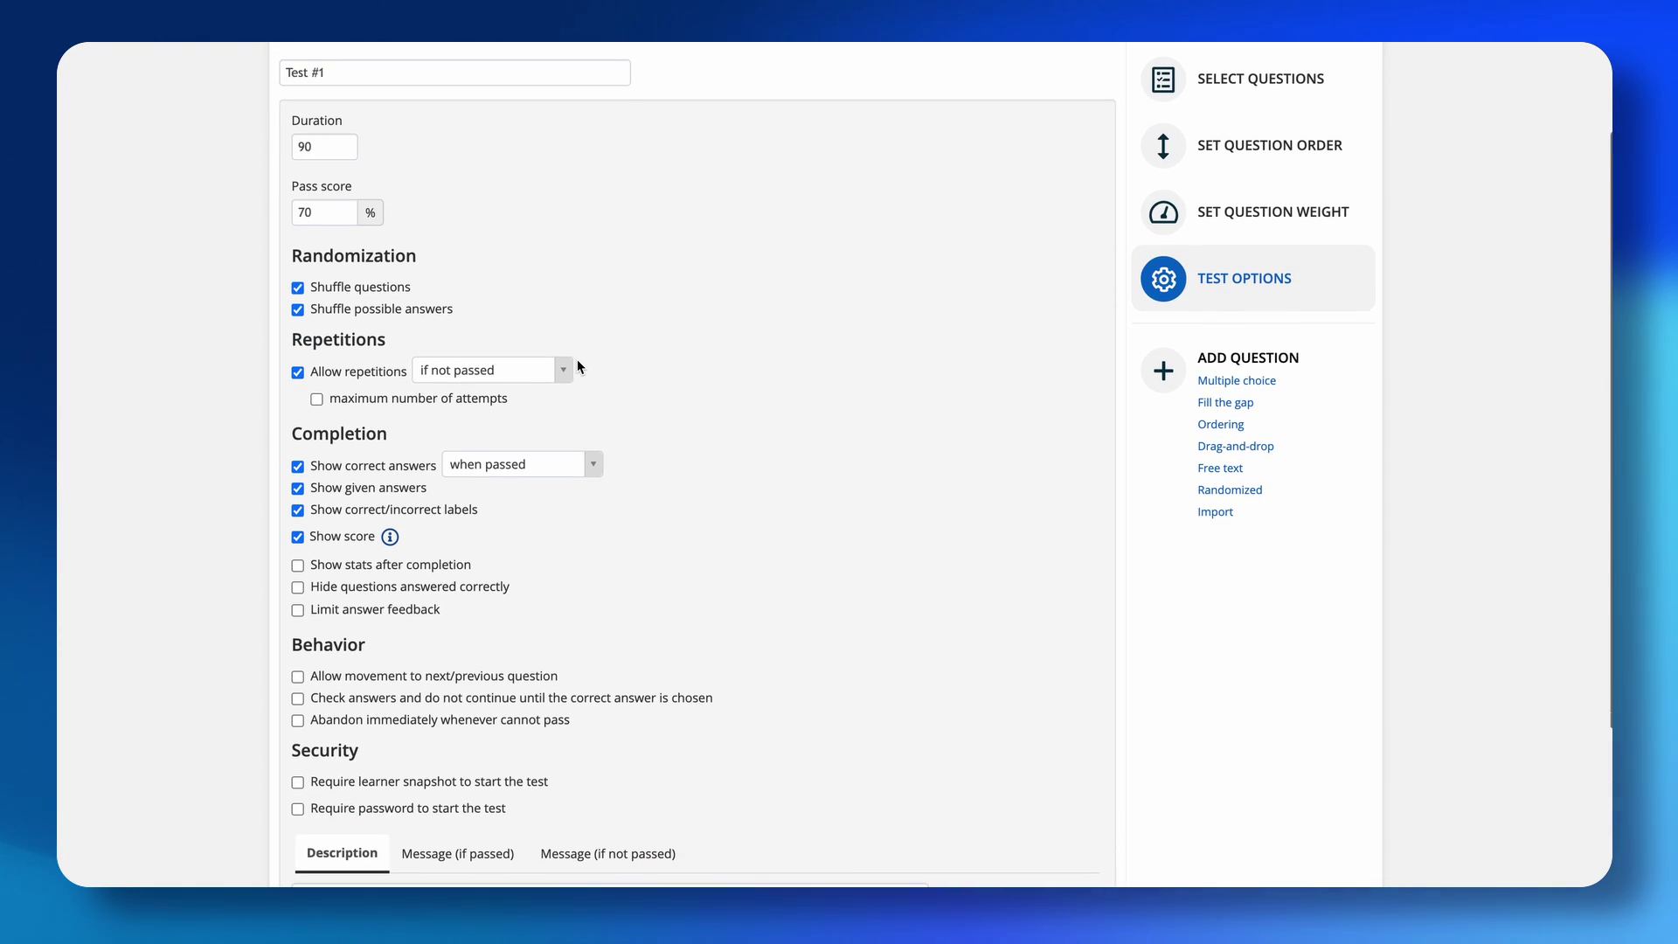
{"action": "left_click", "coordinate": [316, 399]}
{"action": "left_click", "coordinate": [547, 398]}
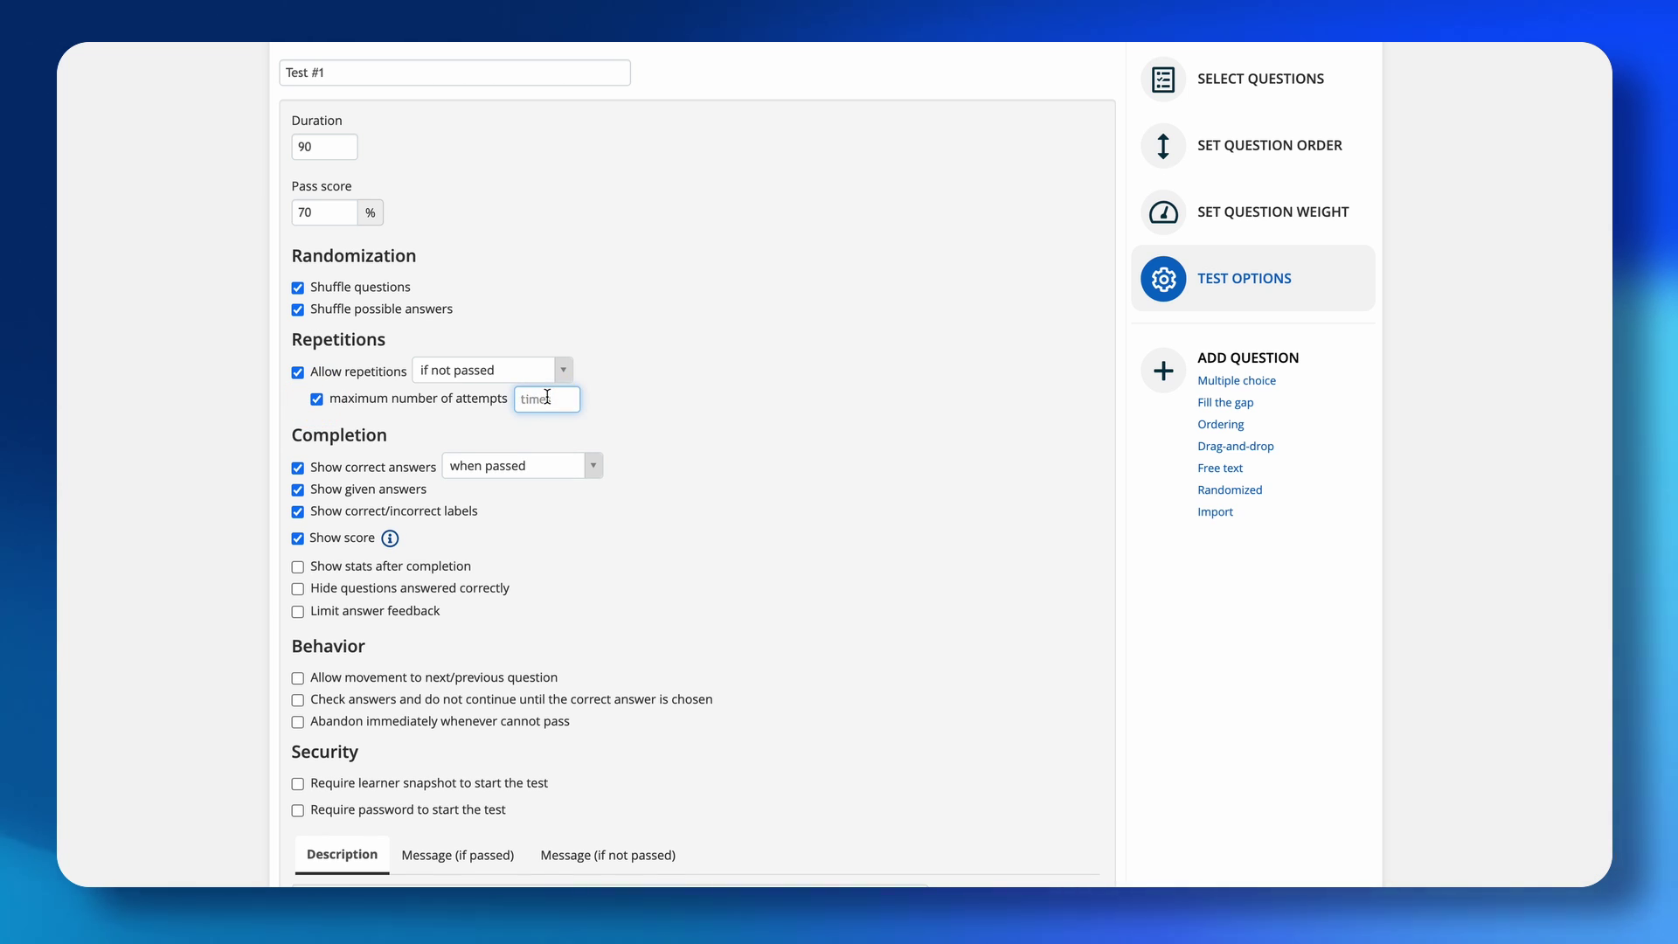
{"action": "type", "text": "2"}
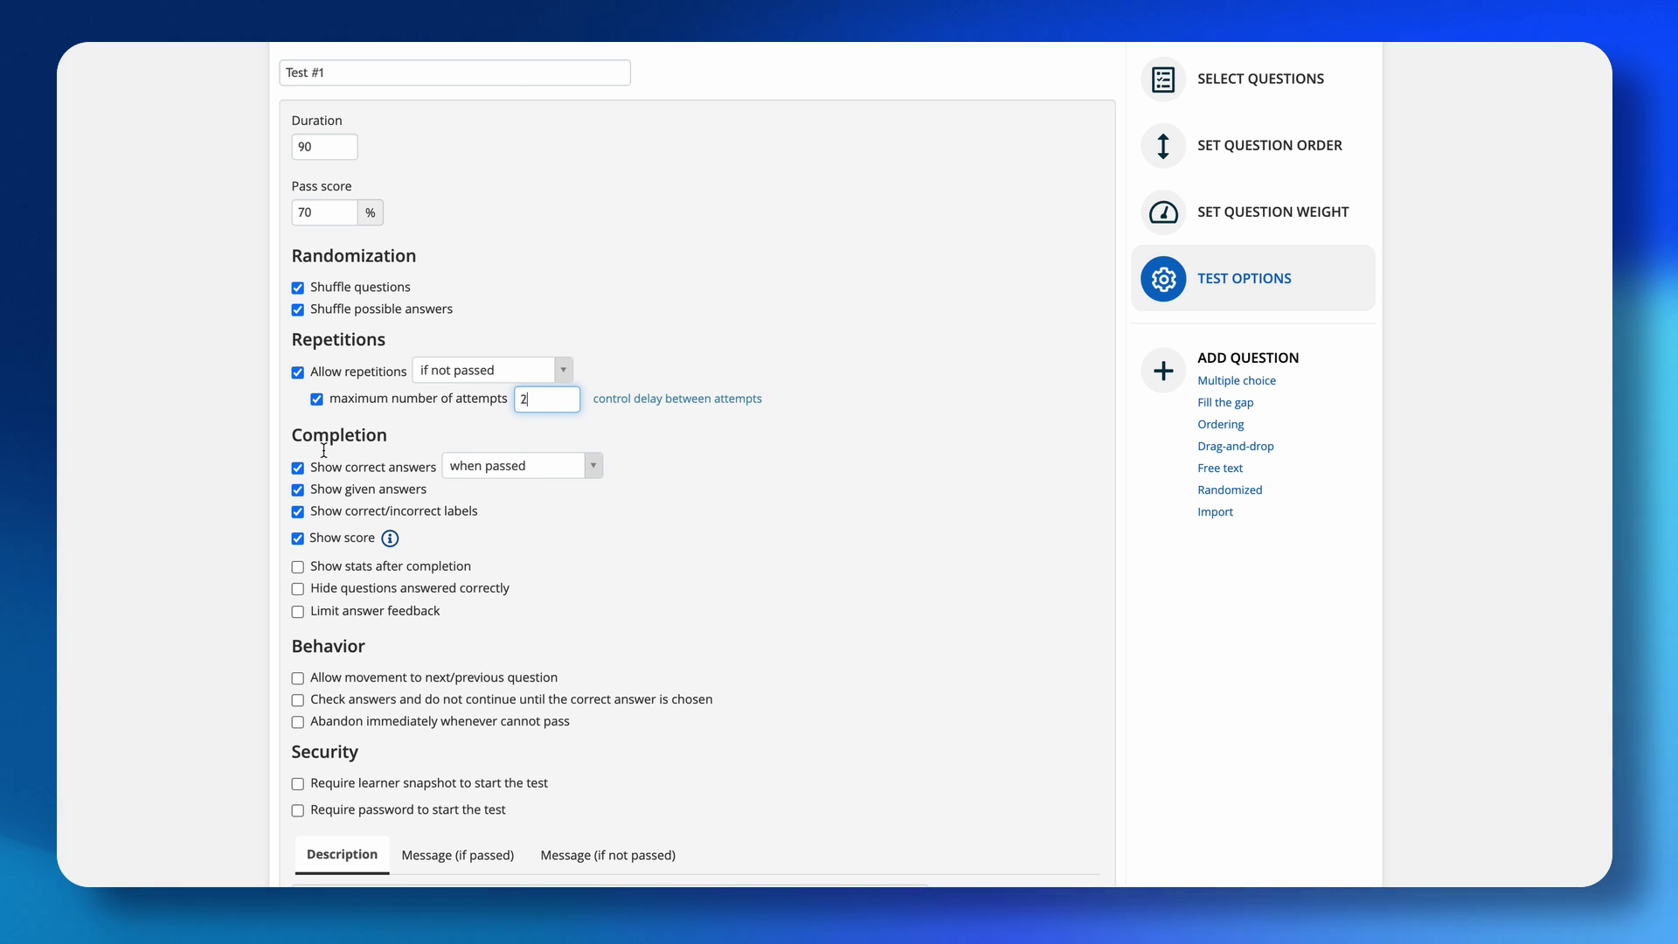
{"action": "left_click", "coordinate": [335, 441]}
Tick Show stats after completion and Allow movement to next/previous question.
{"action": "scroll", "coordinate": [363, 490], "scroll_direction": "down", "scroll_amount": 1}
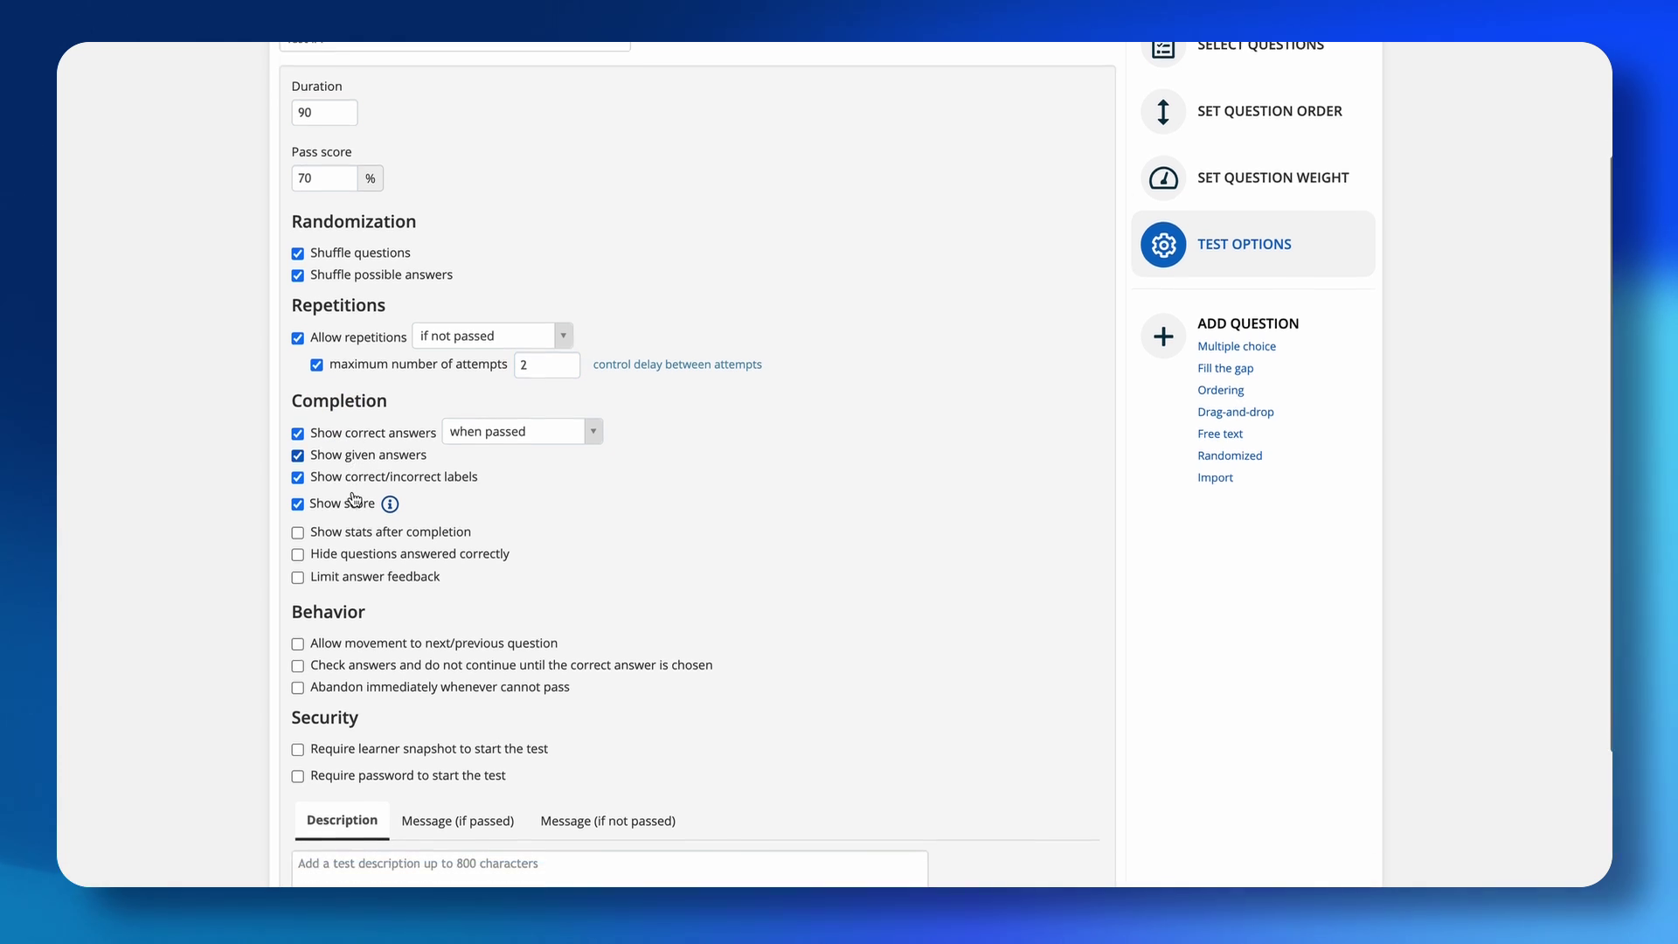
{"action": "scroll", "coordinate": [338, 474], "scroll_direction": "down", "scroll_amount": 2}
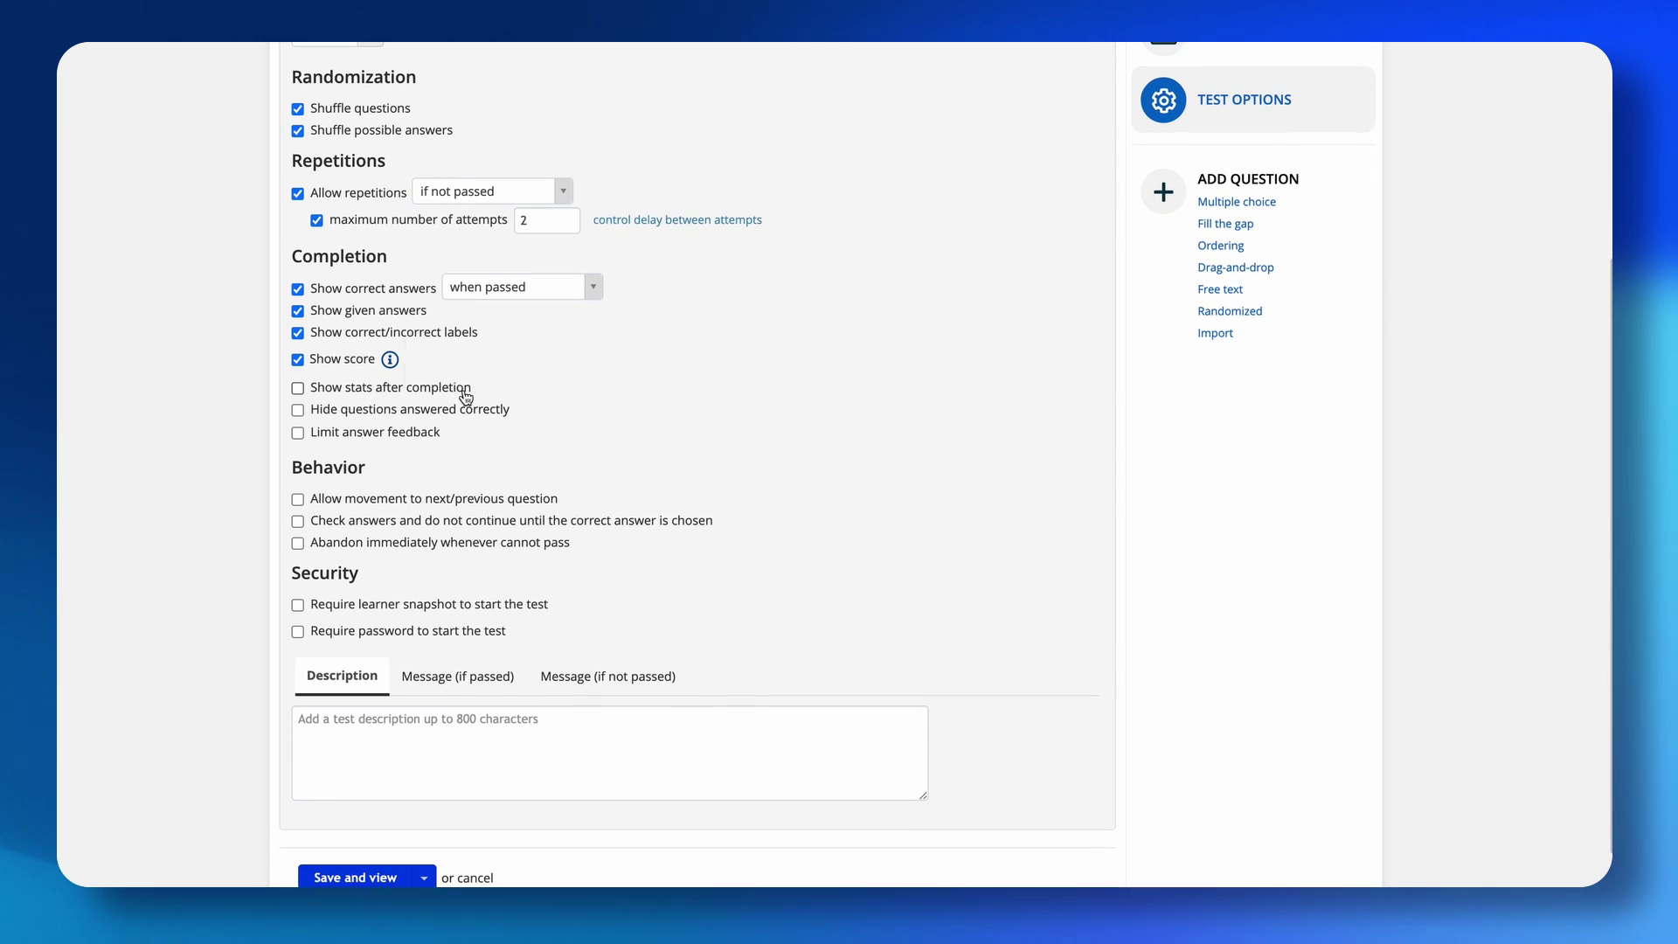
{"action": "left_click", "coordinate": [297, 387]}
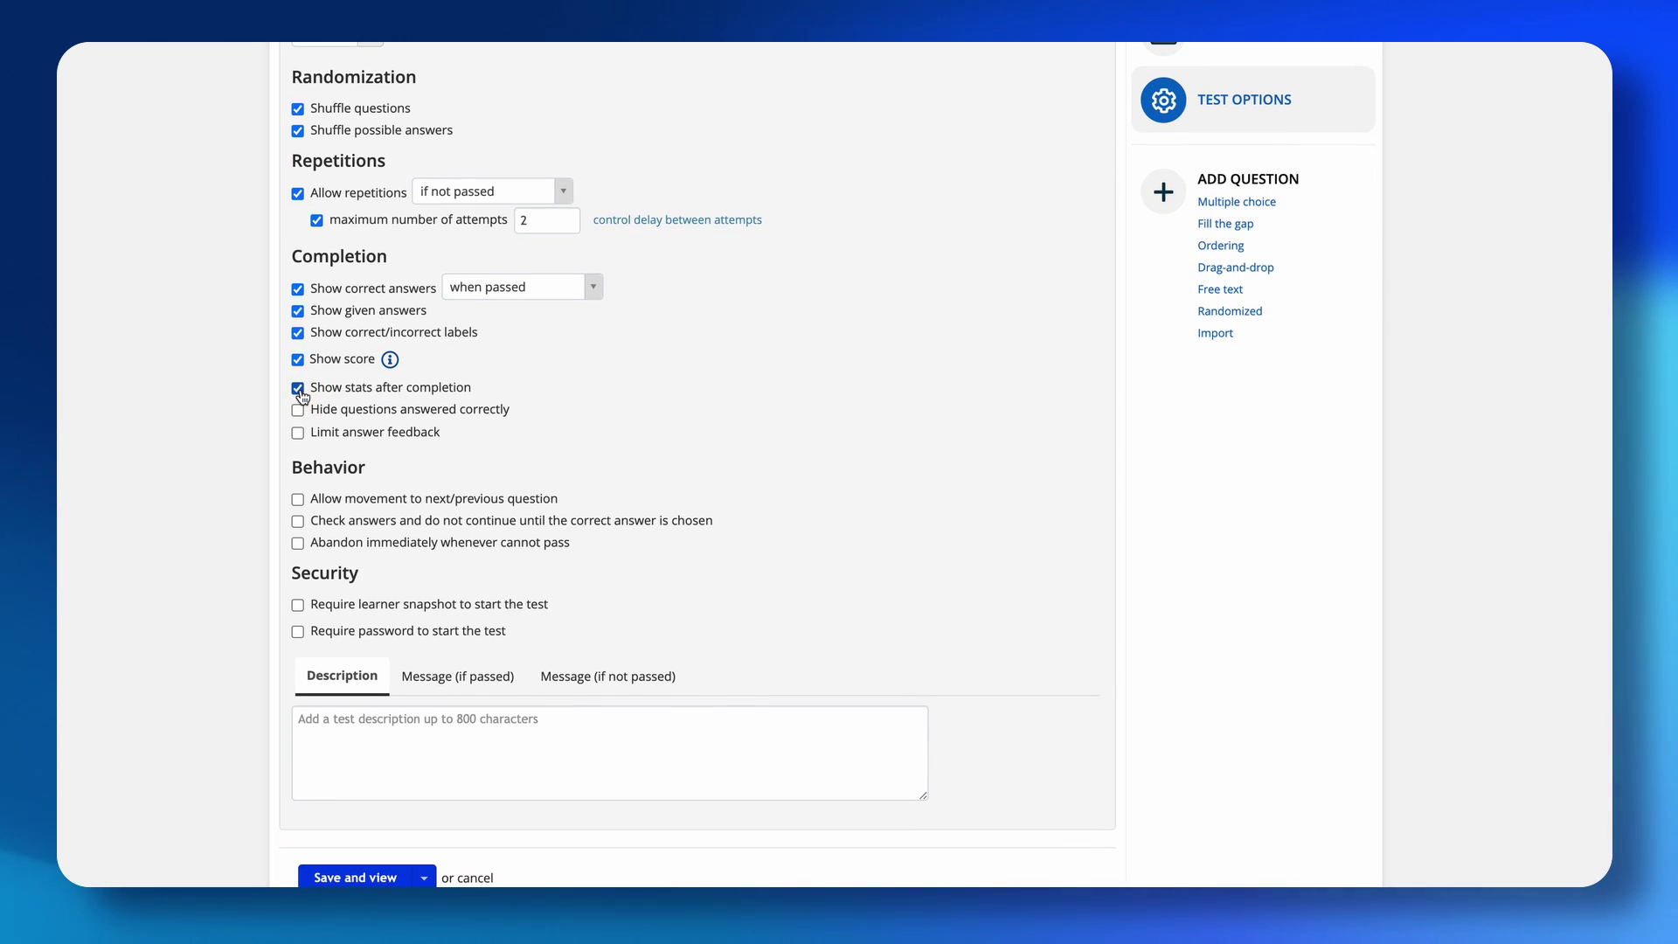
{"action": "scroll", "coordinate": [365, 410], "scroll_direction": "down", "scroll_amount": 1}
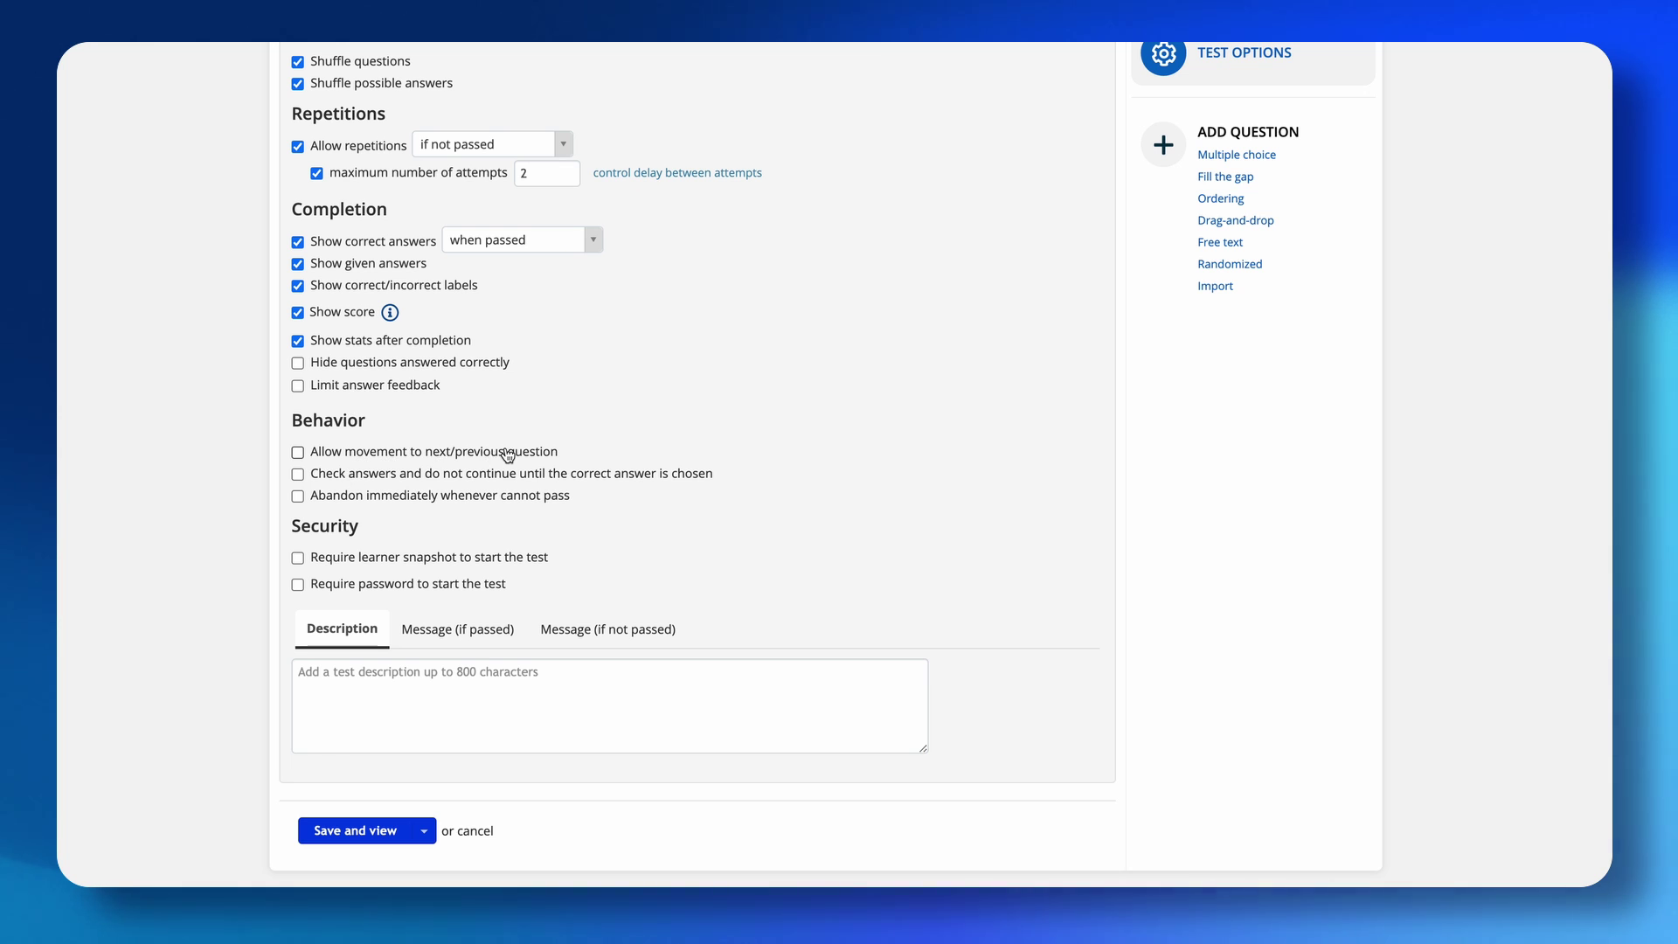
{"action": "left_click", "coordinate": [299, 453]}
Scroll through the test options to review them, including the 90-minute duration.
{"action": "scroll", "coordinate": [472, 601], "scroll_direction": "down", "scroll_amount": 1}
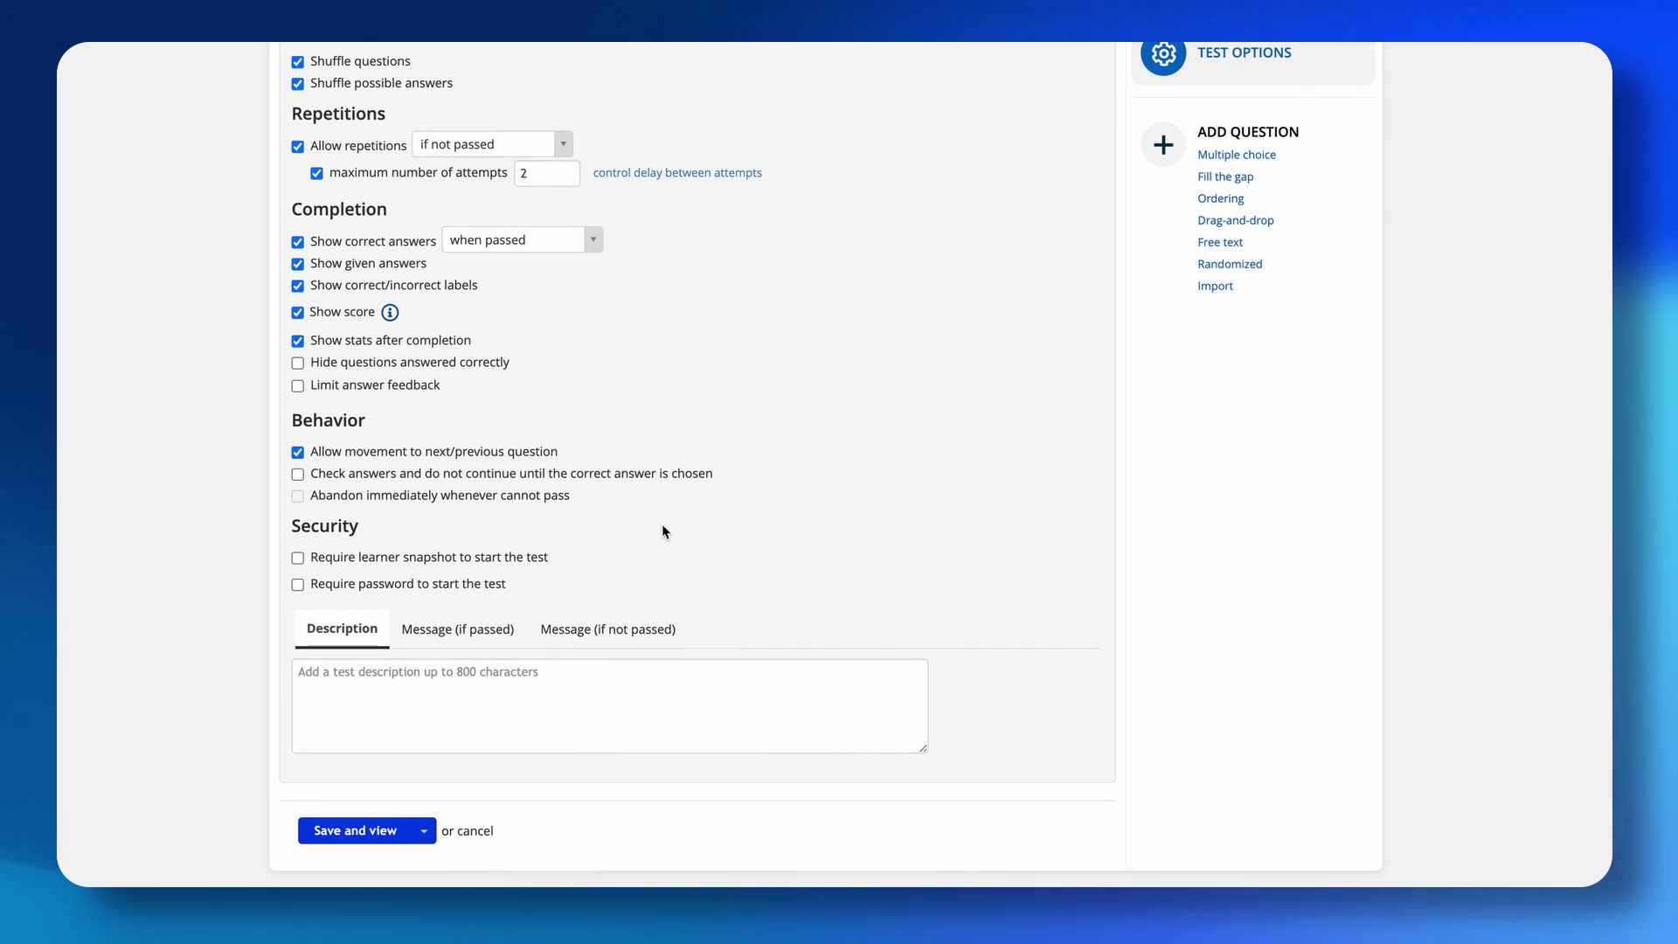
{"action": "scroll", "coordinate": [663, 531], "scroll_direction": "up", "scroll_amount": 5}
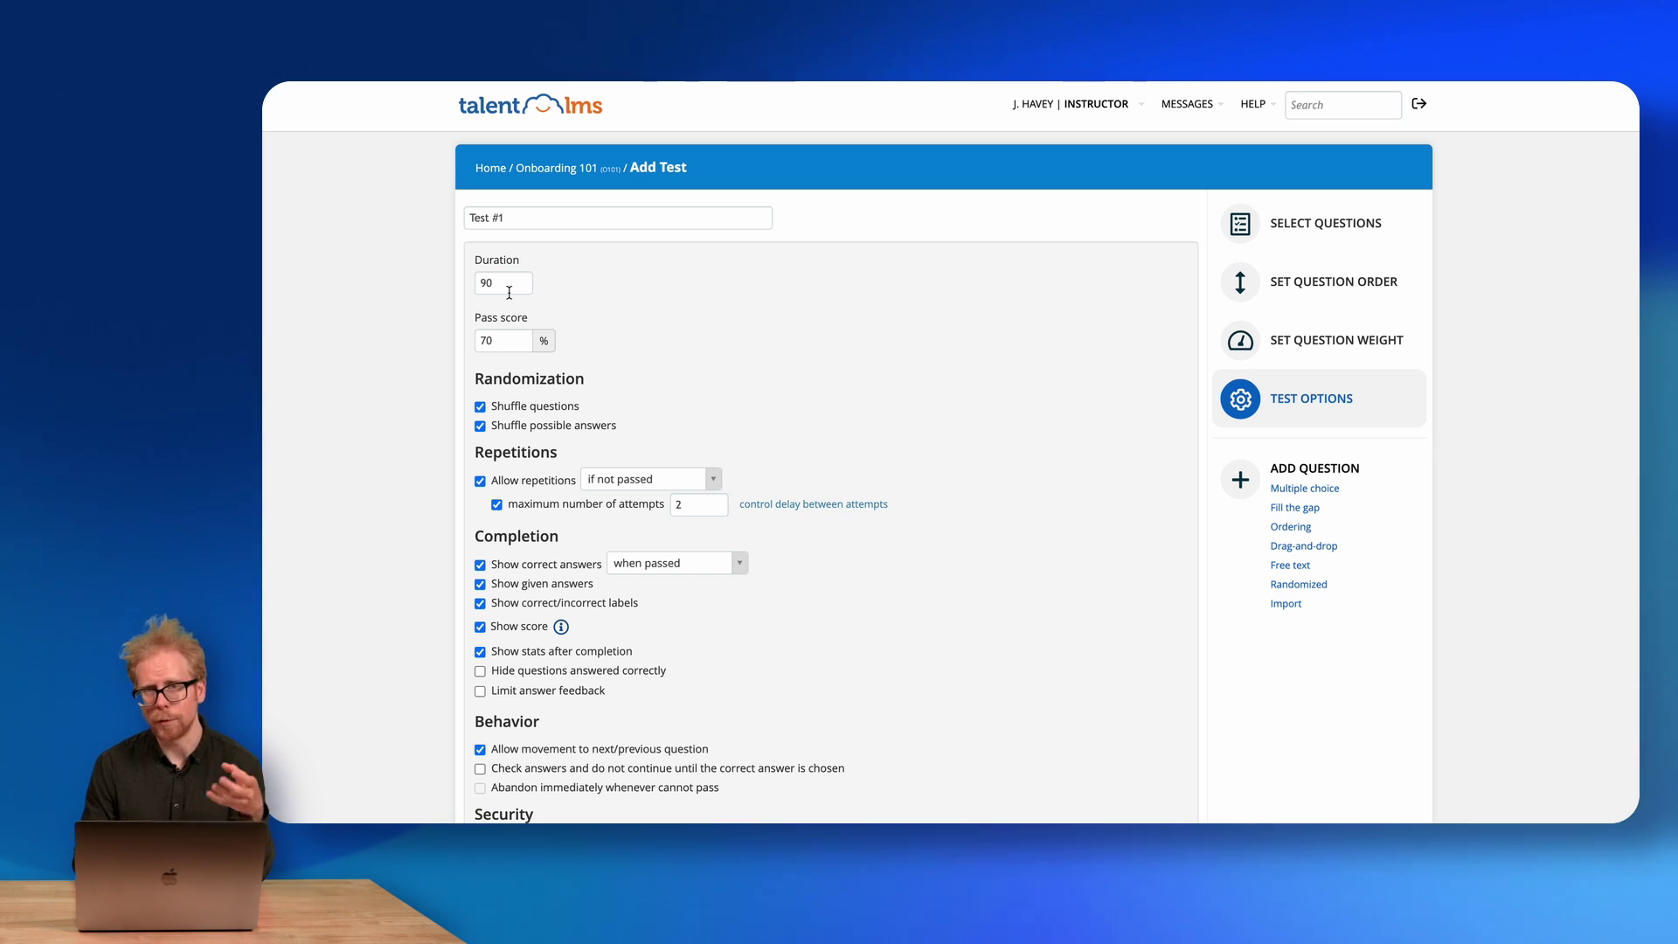
{"action": "scroll", "coordinate": [508, 293], "scroll_direction": "down", "scroll_amount": 2}
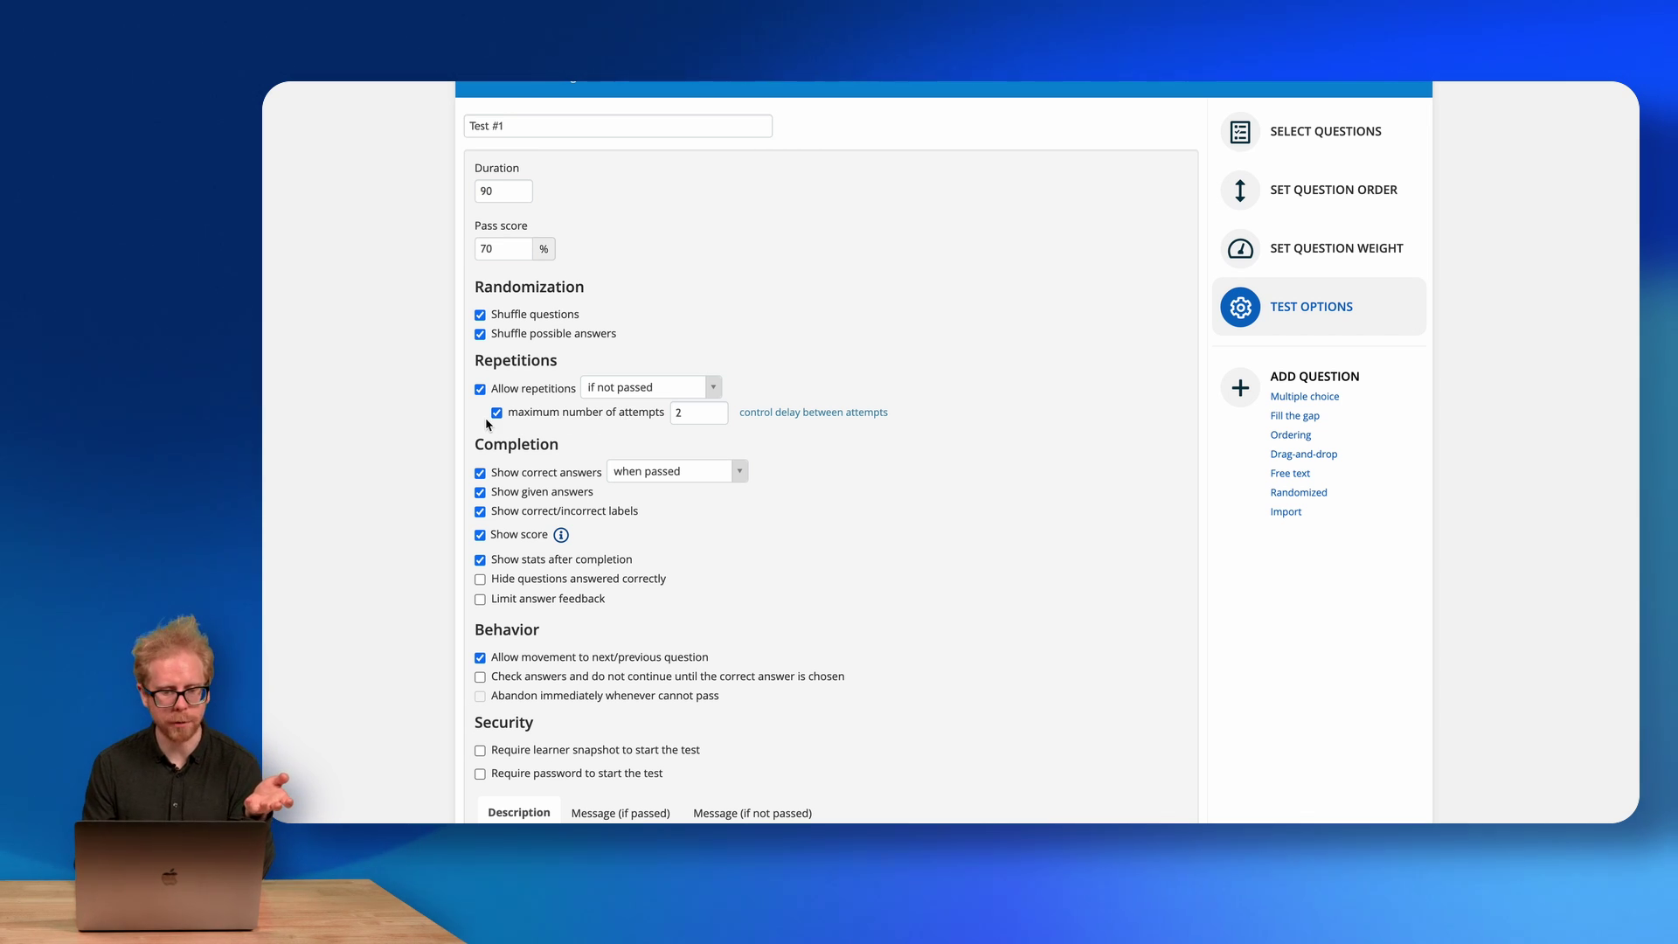
{"action": "scroll", "coordinate": [603, 459], "scroll_direction": "down", "scroll_amount": 2}
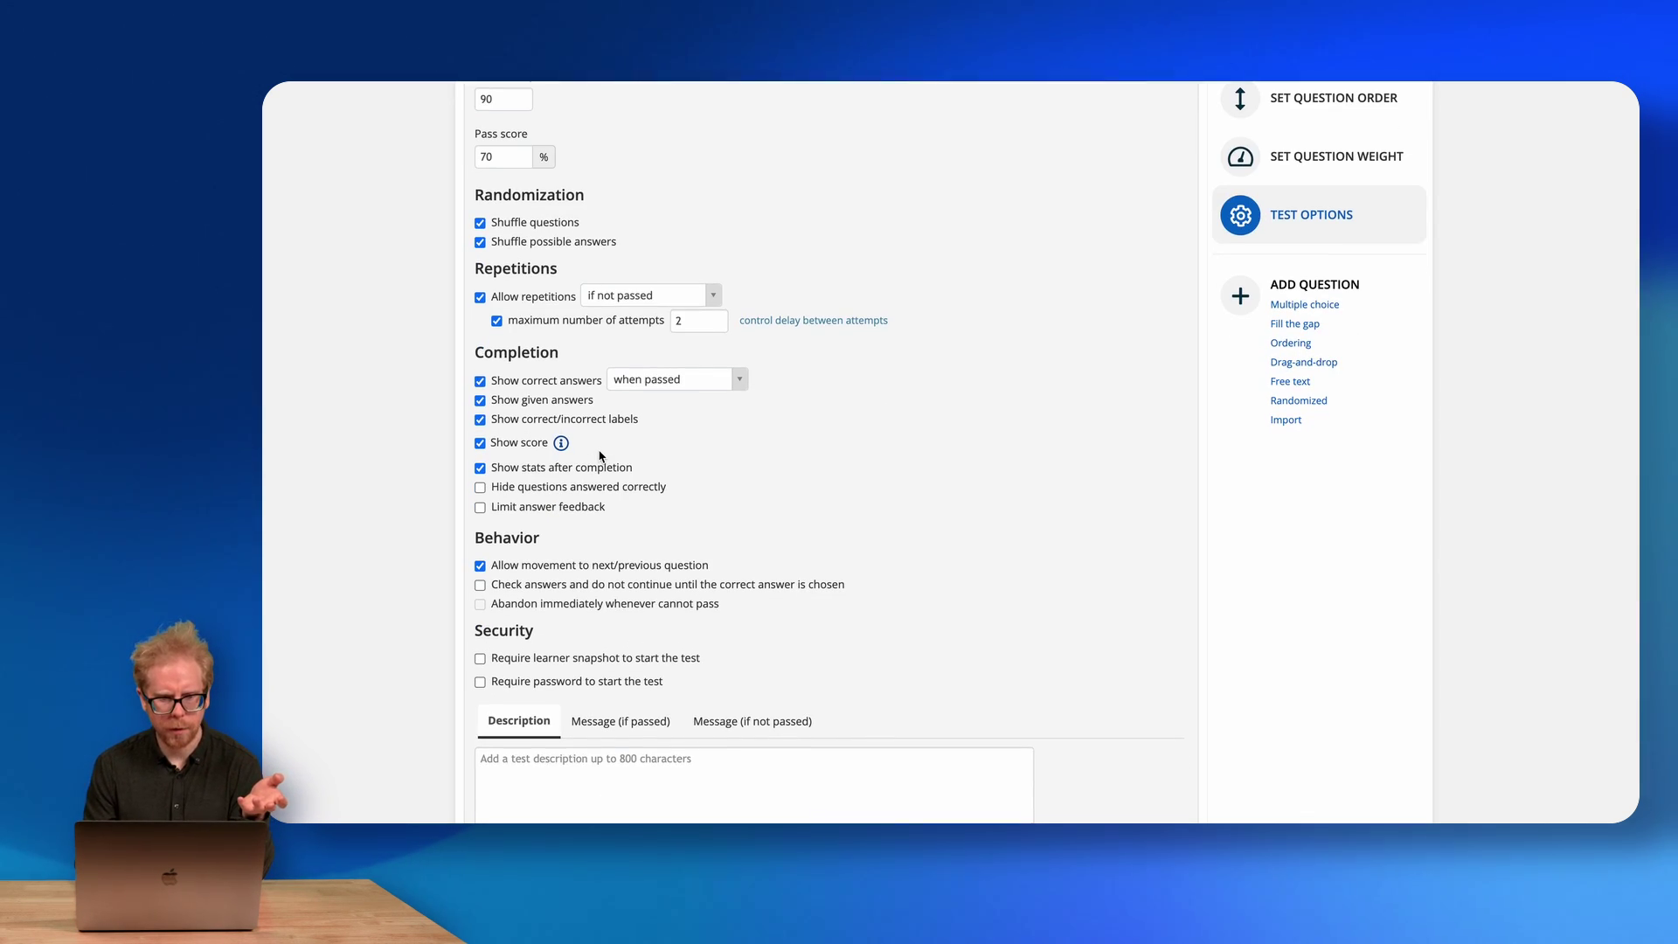
{"action": "scroll", "coordinate": [600, 455], "scroll_direction": "up", "scroll_amount": 2}
{"action": "double_click", "coordinate": [494, 192]}
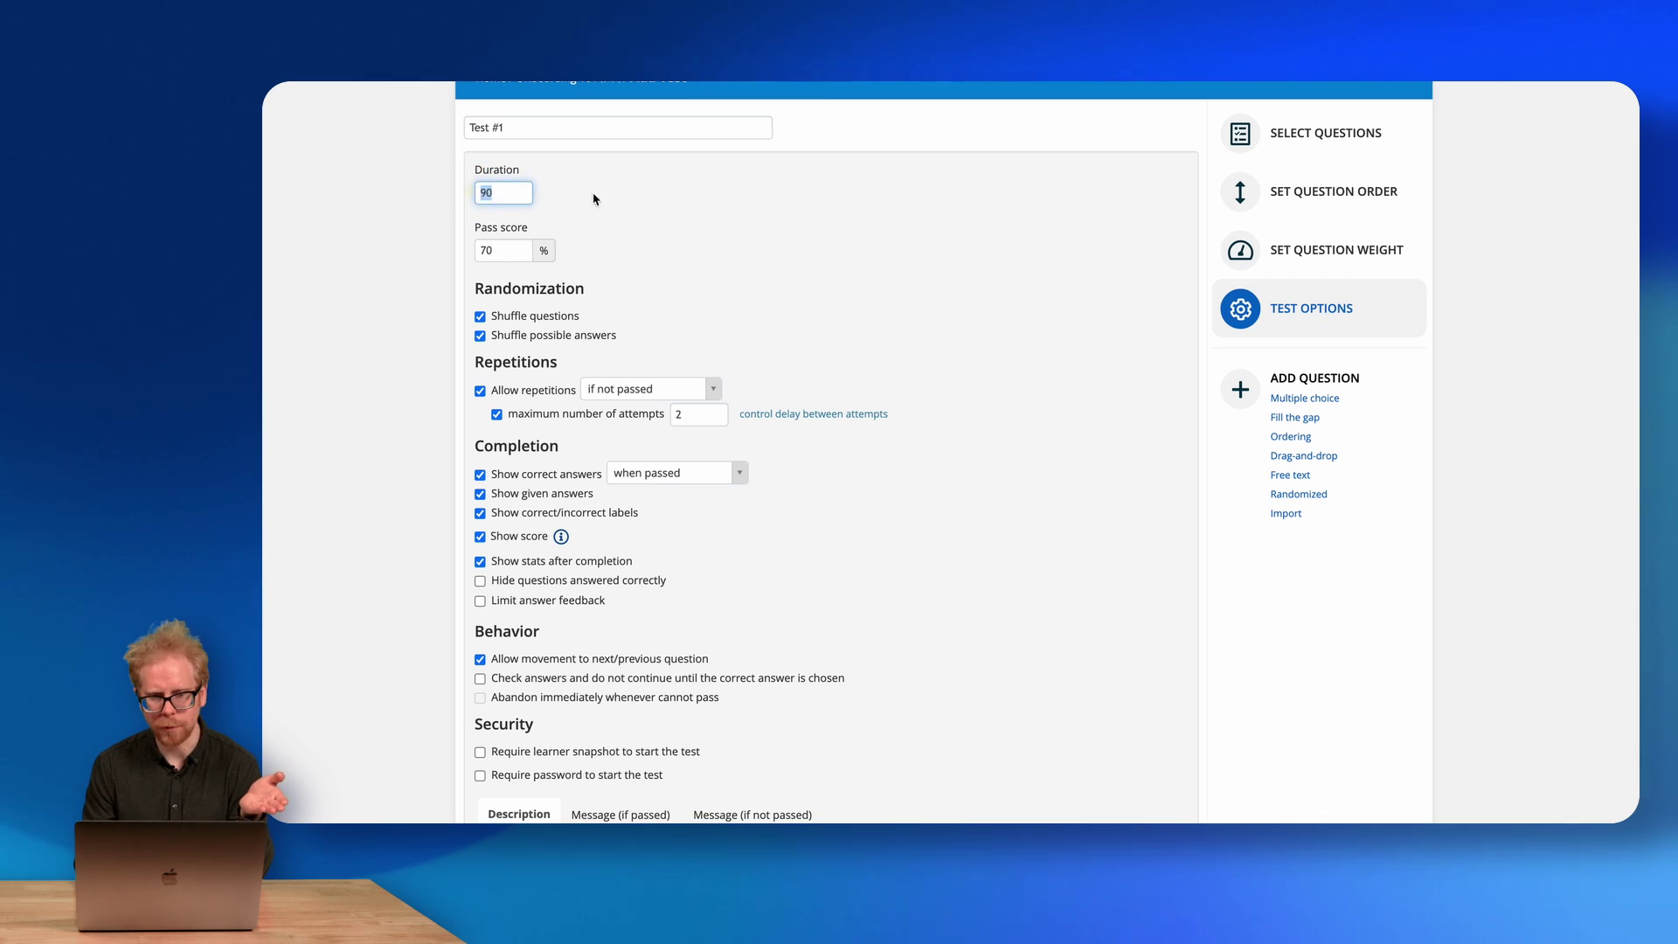
{"action": "left_click", "coordinate": [634, 208]}
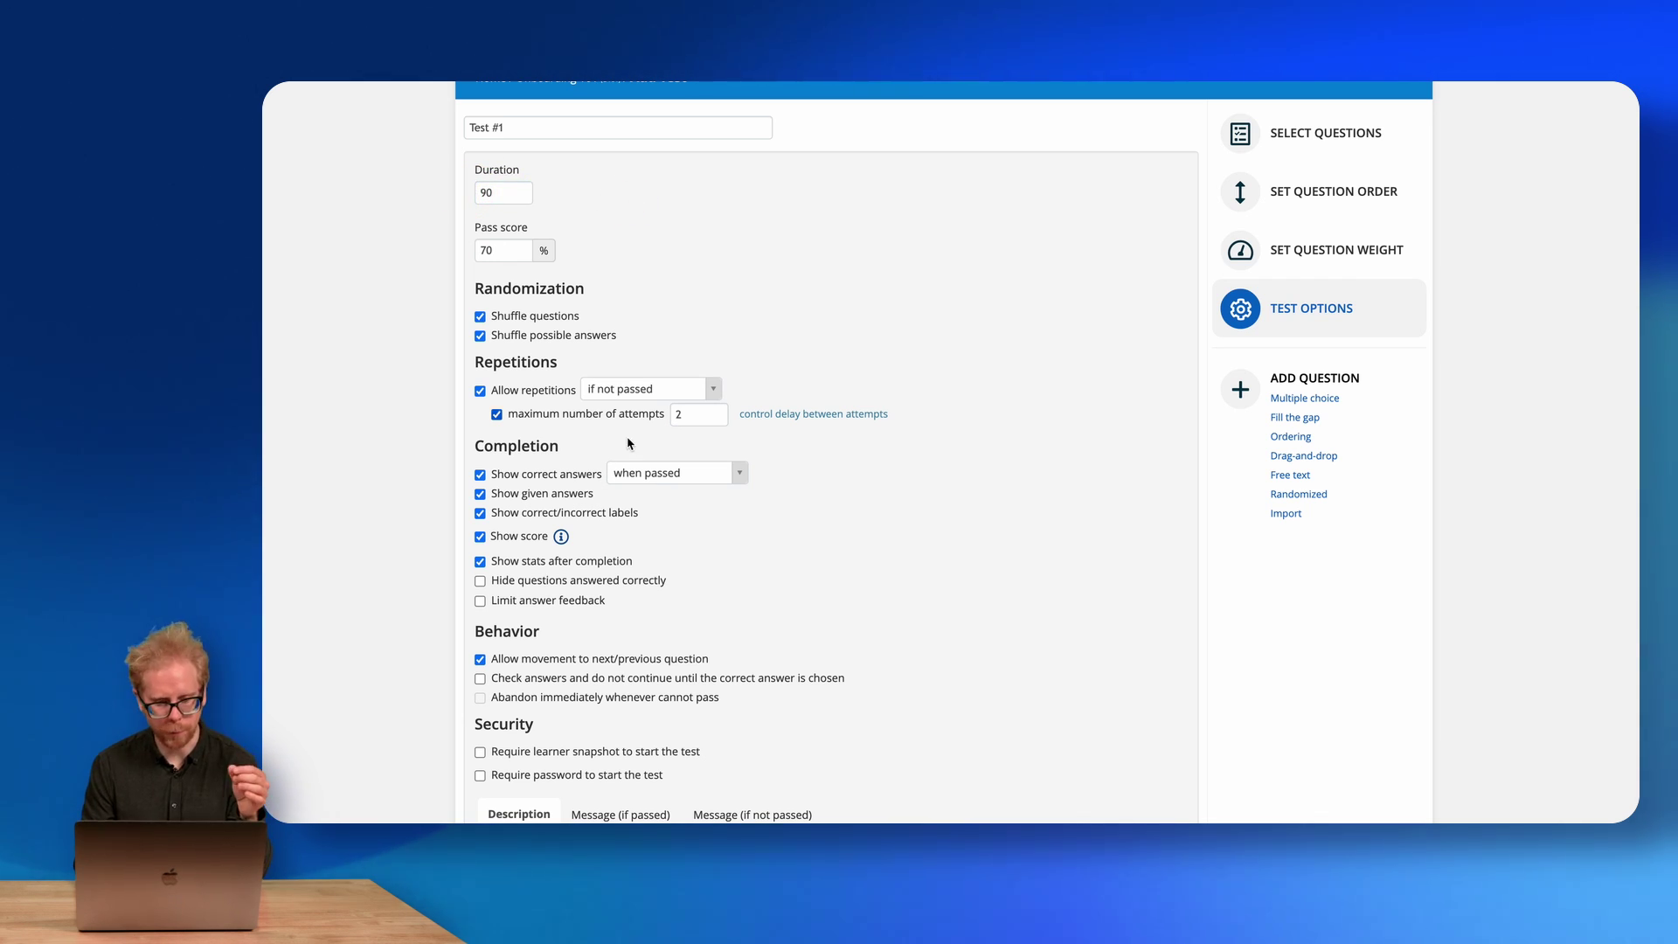
{"action": "scroll", "coordinate": [628, 439], "scroll_direction": "down", "scroll_amount": 2}
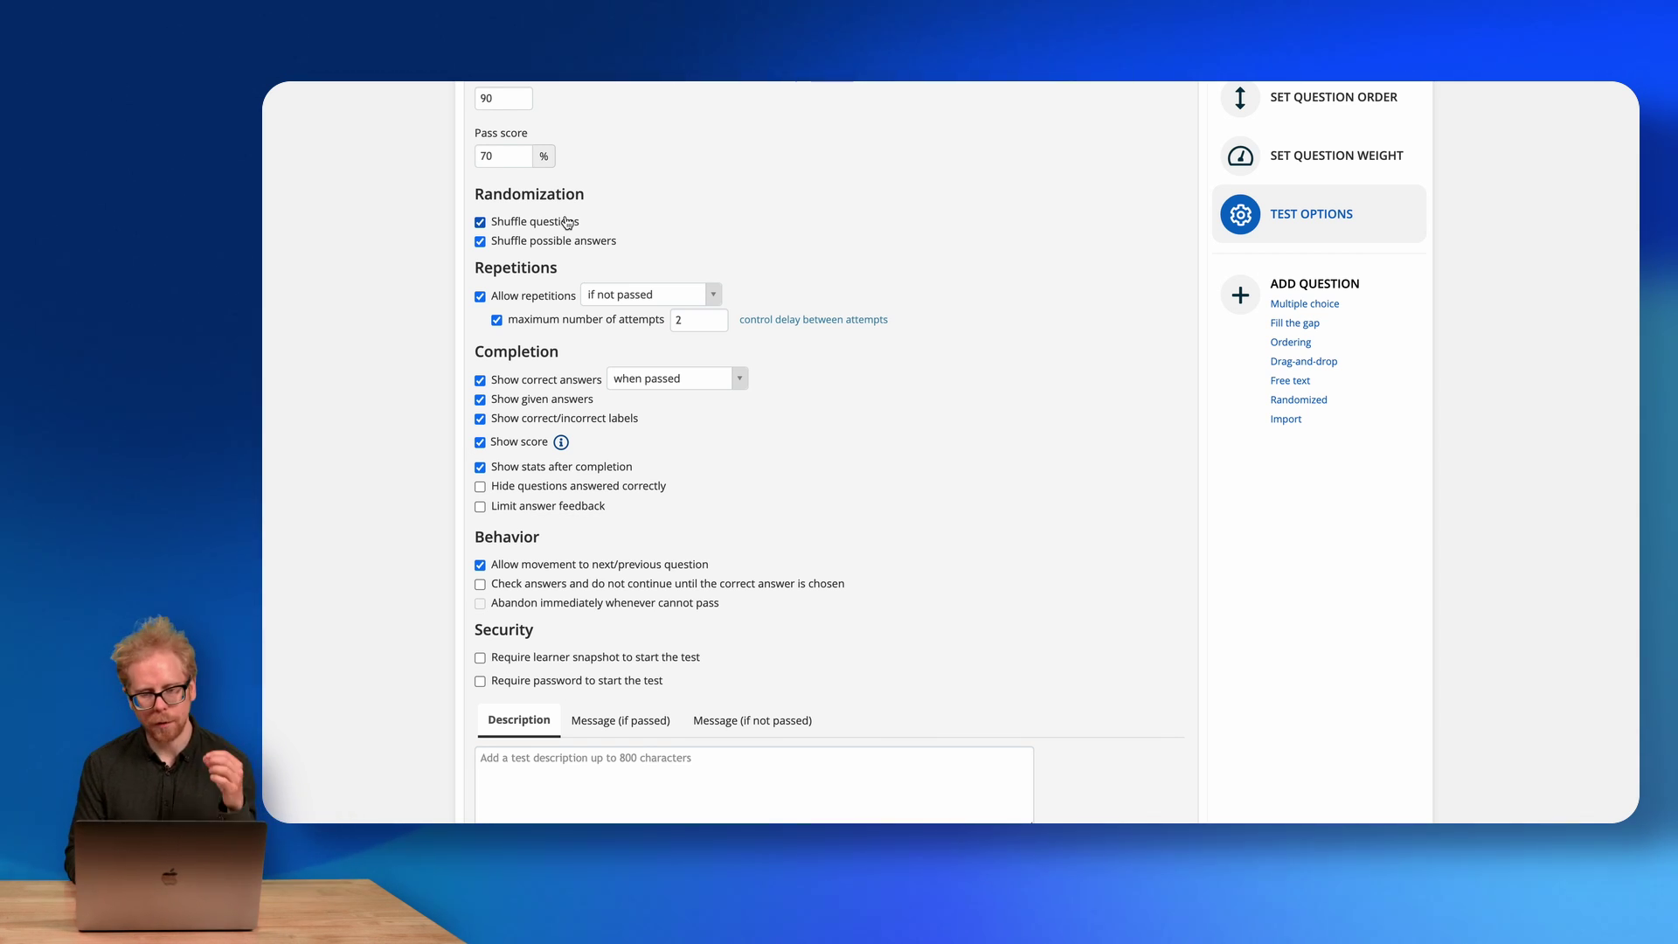
{"action": "scroll", "coordinate": [690, 386], "scroll_direction": "down", "scroll_amount": 1}
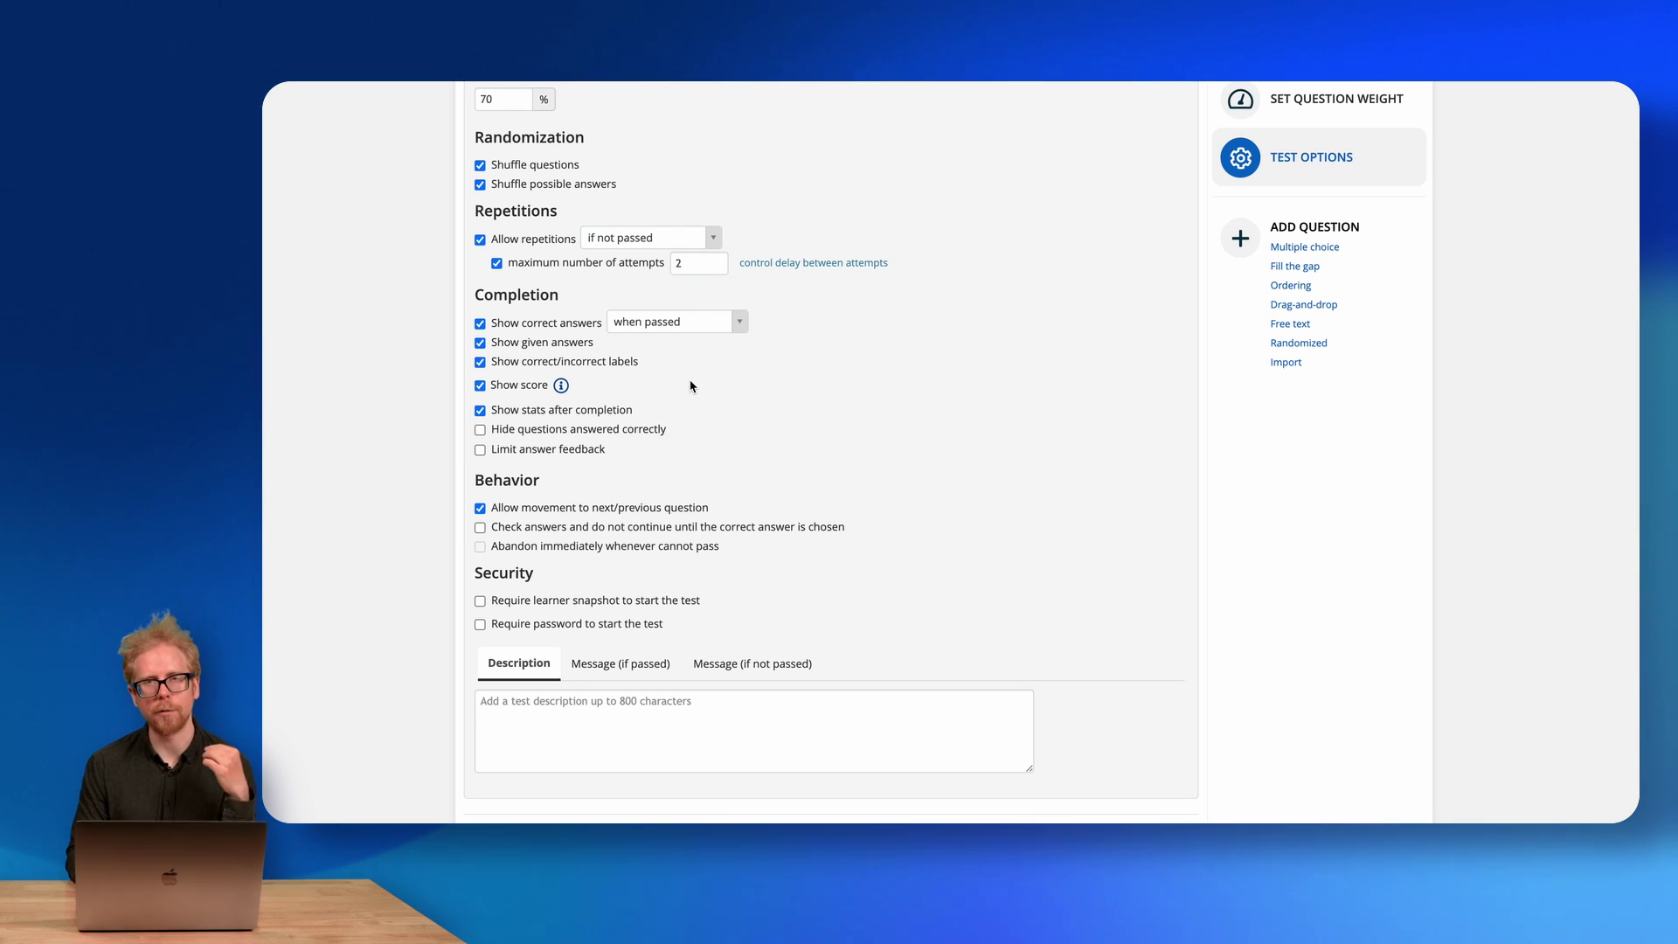
{"action": "scroll", "coordinate": [690, 387], "scroll_direction": "up", "scroll_amount": 5}
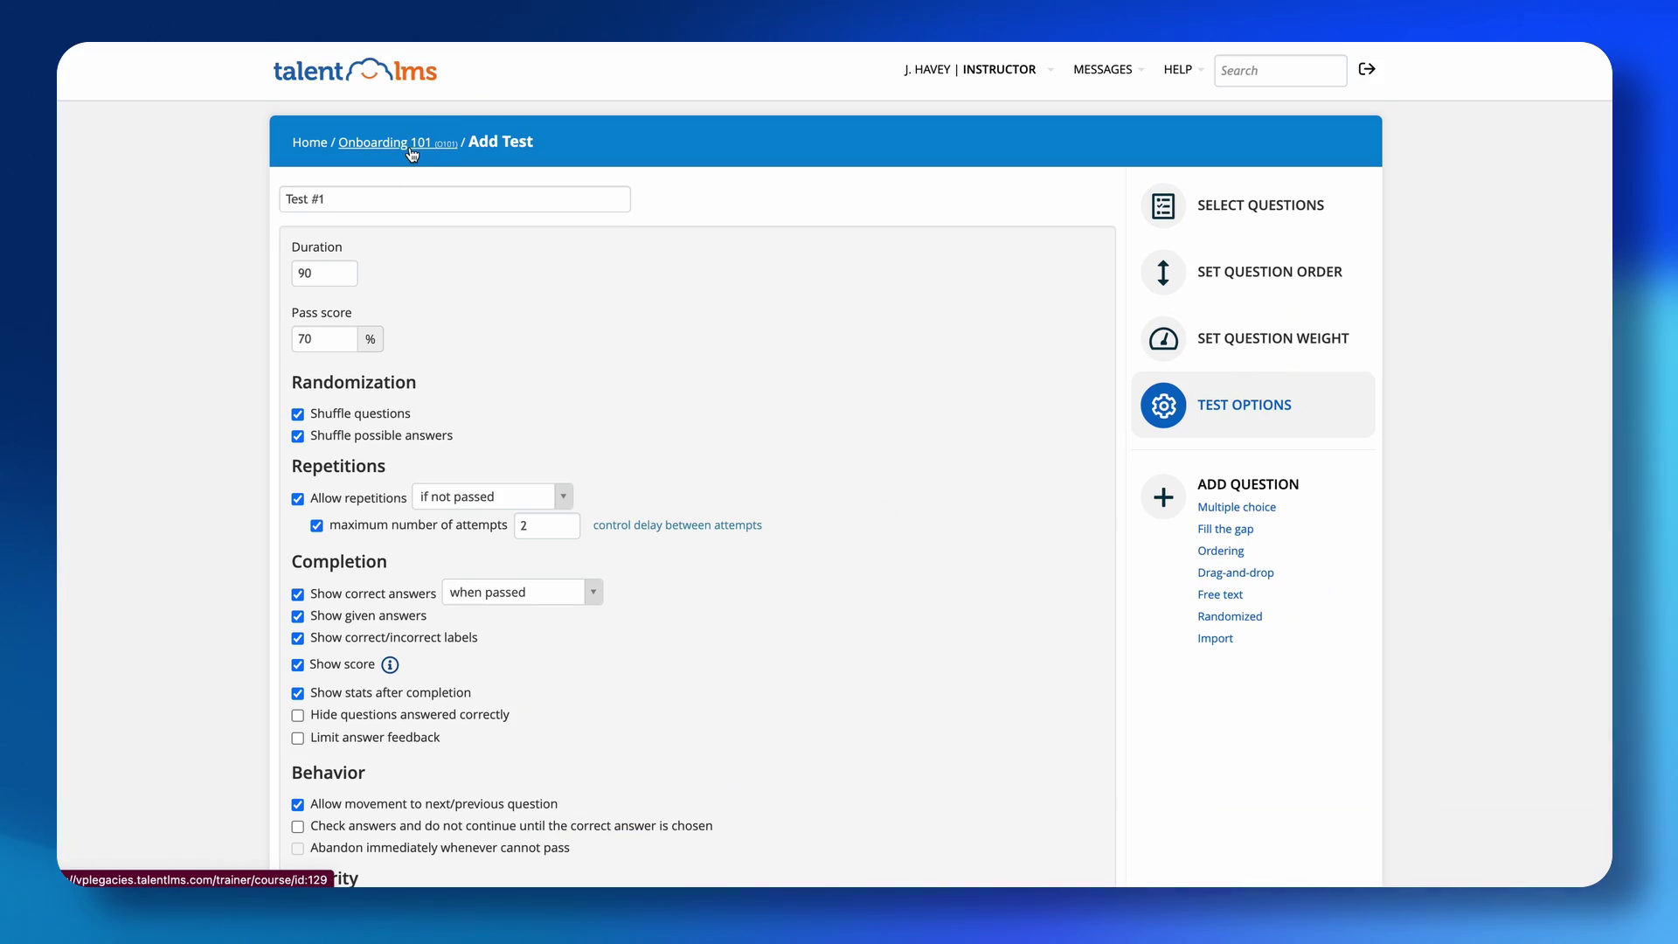
Return to Onboarding 101 and add a new Instructor-led training unit.
{"action": "left_click", "coordinate": [413, 155]}
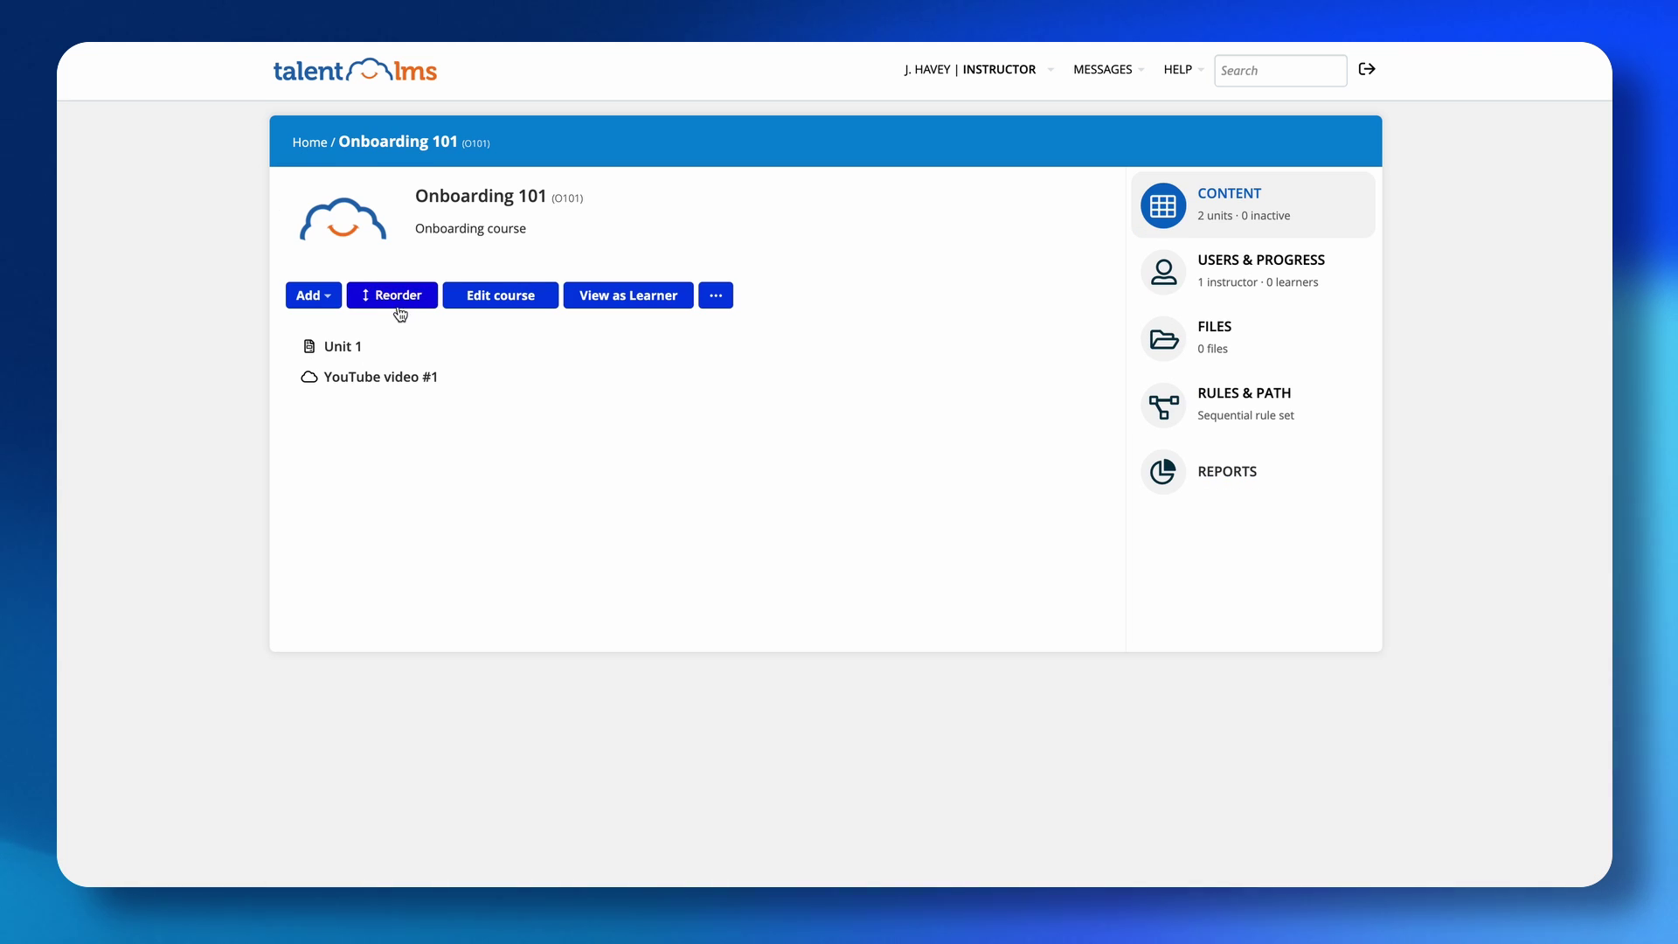
{"action": "left_click", "coordinate": [322, 295]}
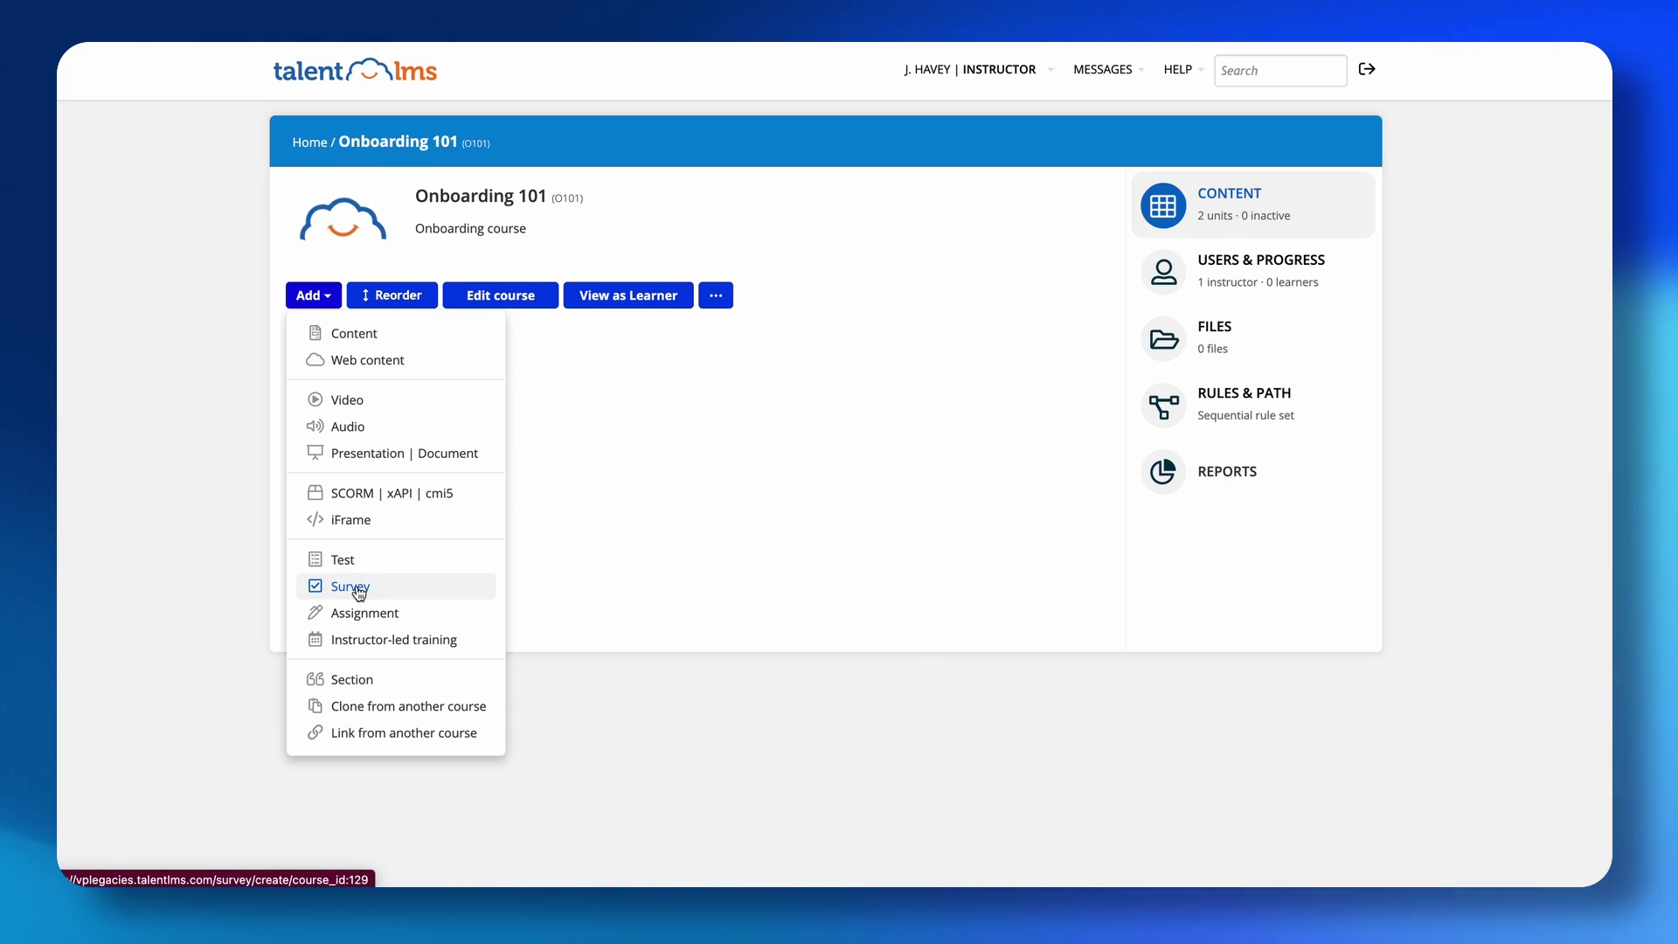
{"action": "left_click", "coordinate": [323, 642]}
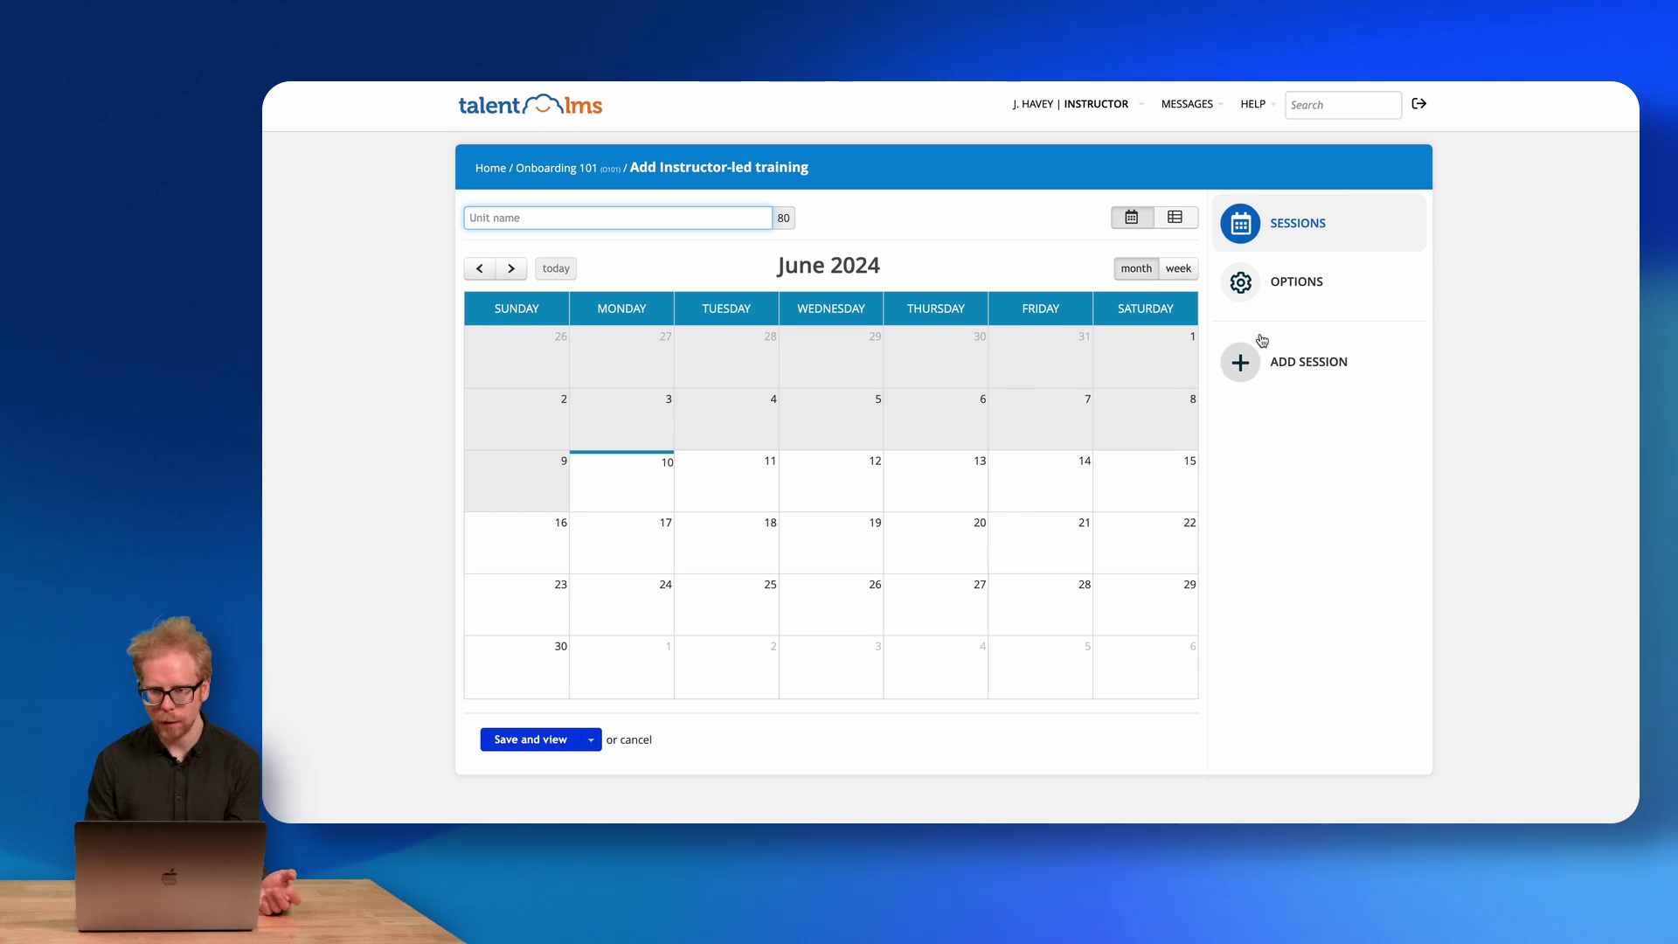
Open a new session set to type Webinar with a new webinar created.
{"action": "left_click", "coordinate": [1244, 364]}
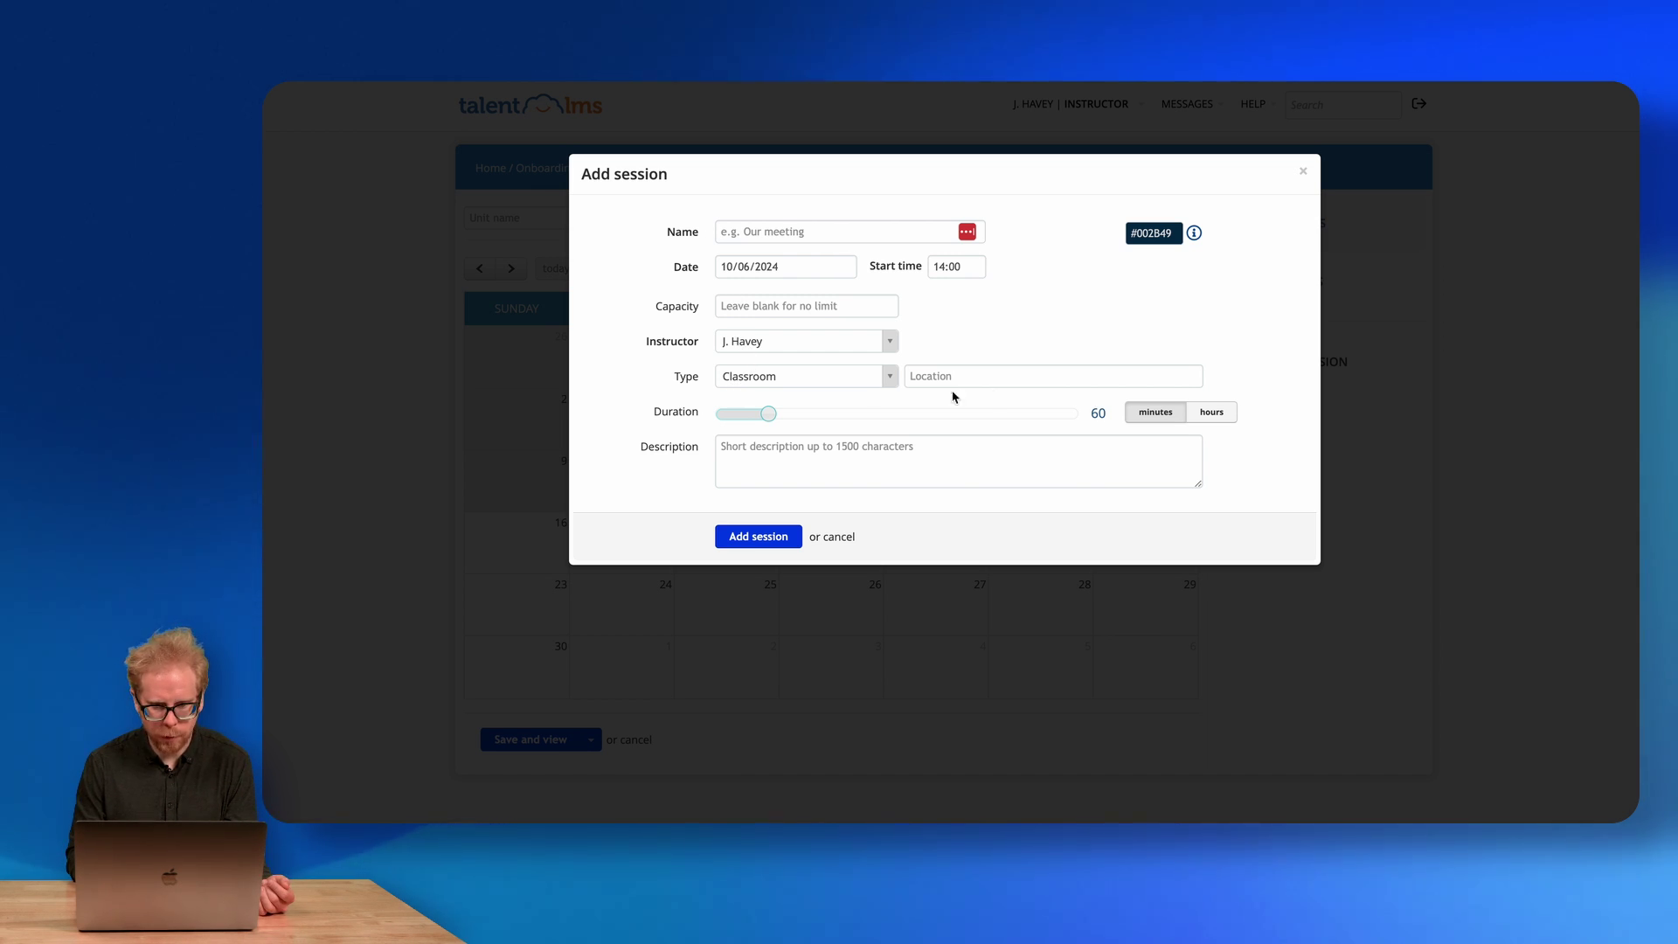
{"action": "left_click", "coordinate": [769, 379]}
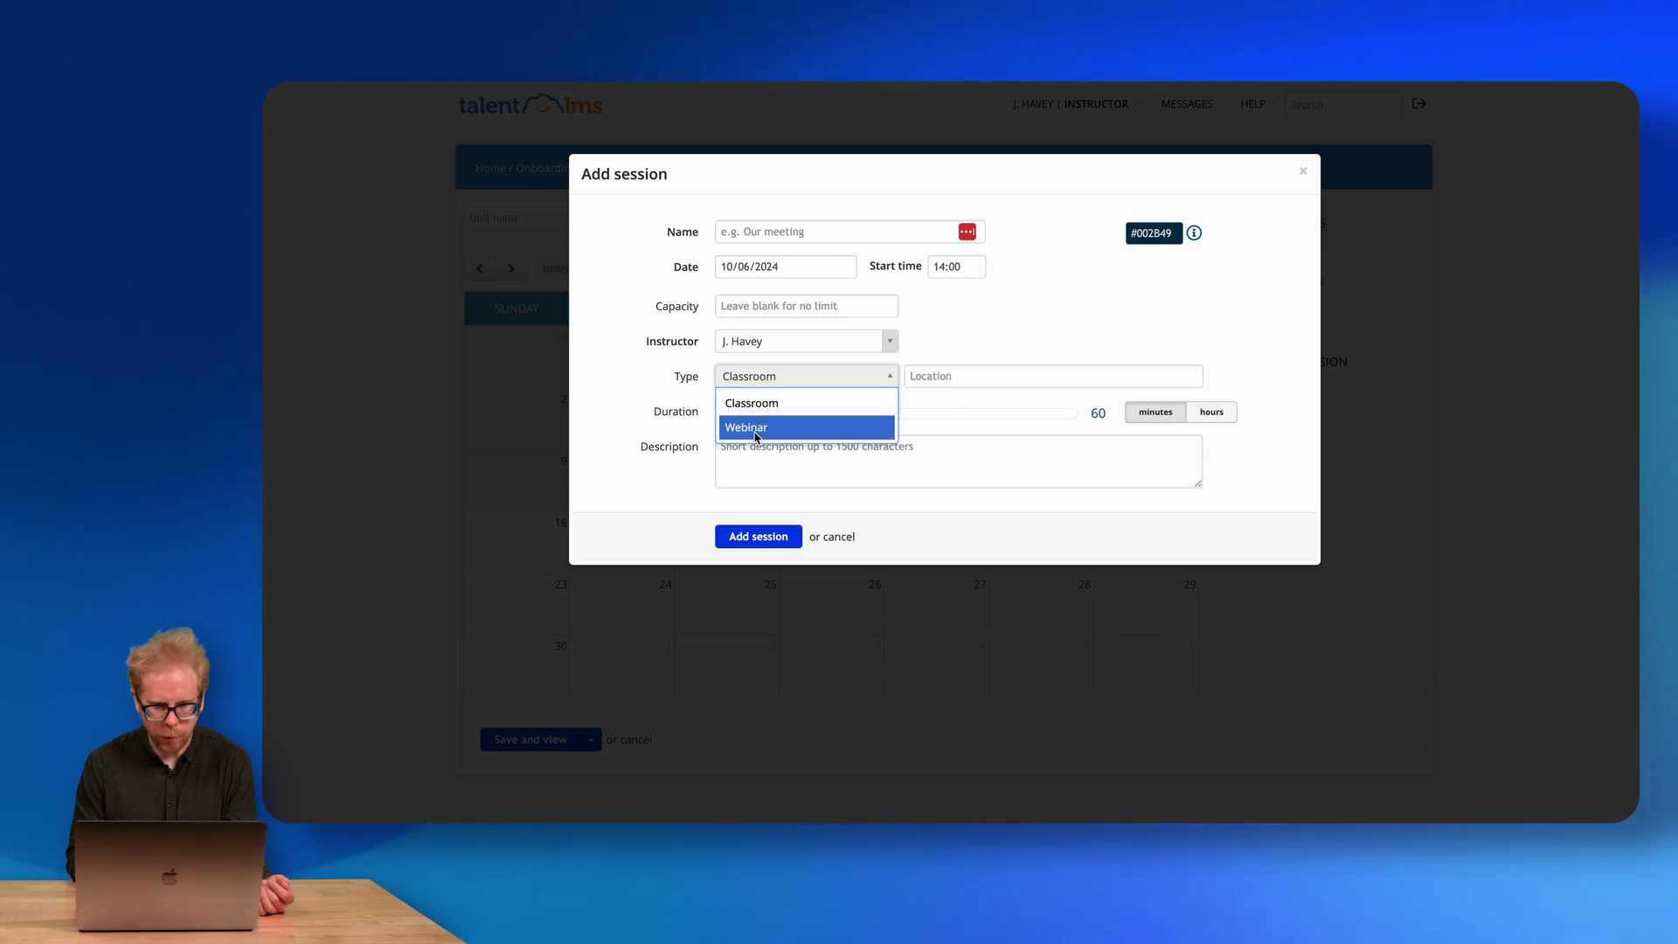
{"action": "left_click", "coordinate": [757, 421]}
{"action": "left_click", "coordinate": [922, 379]}
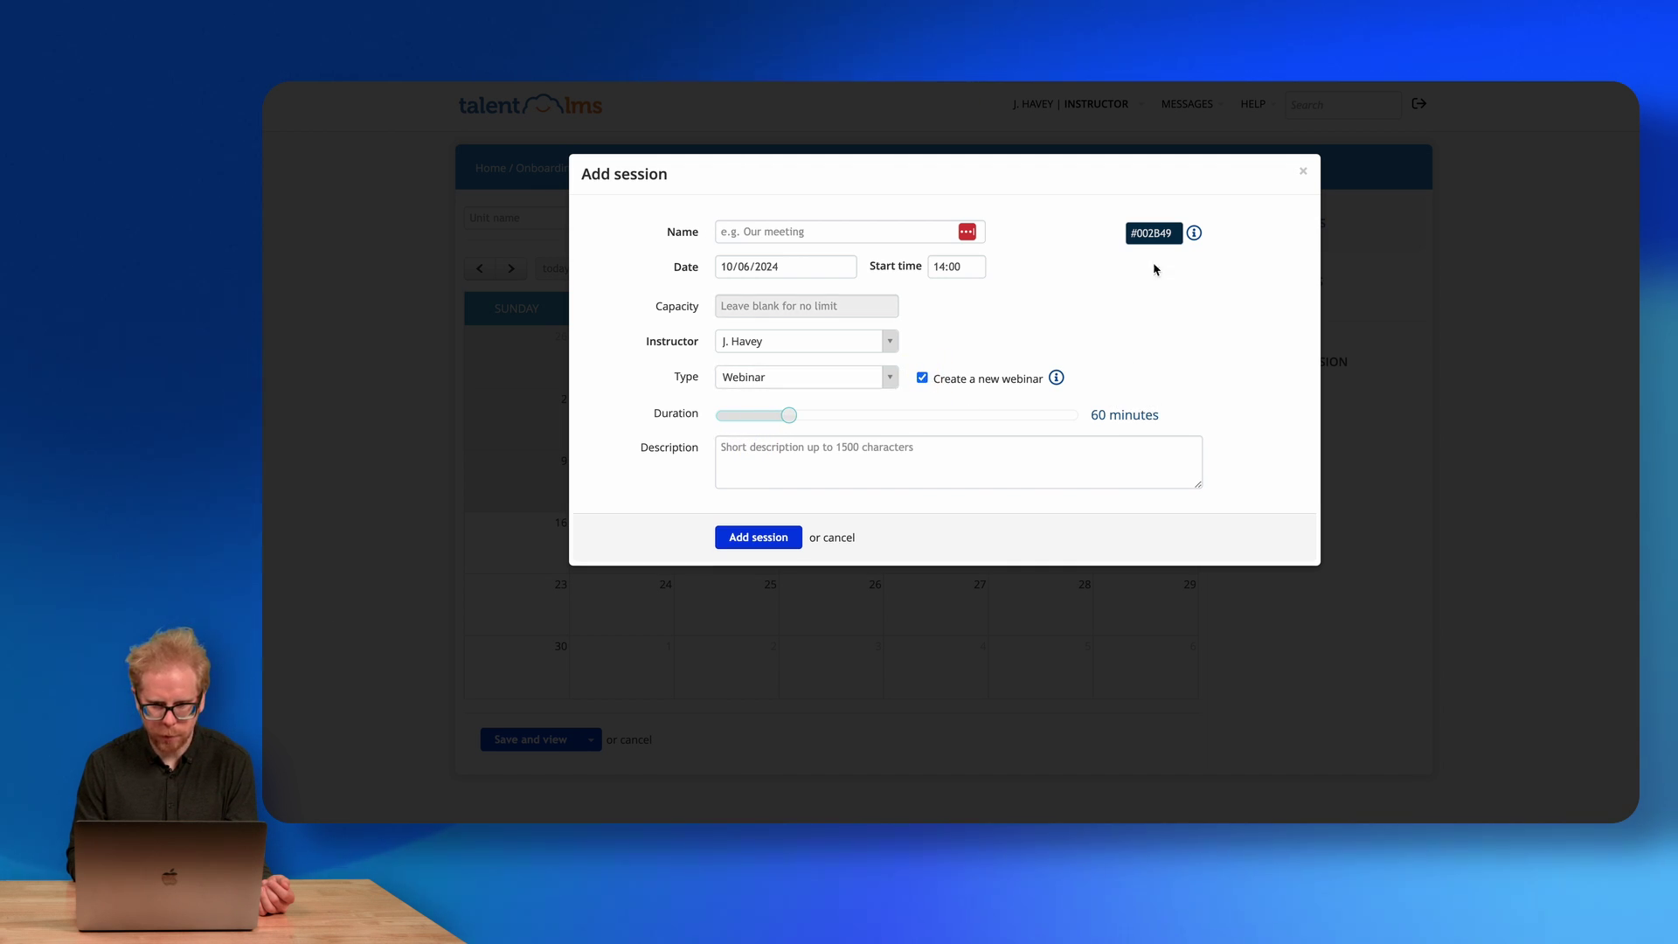
{"action": "left_click", "coordinate": [759, 535]}
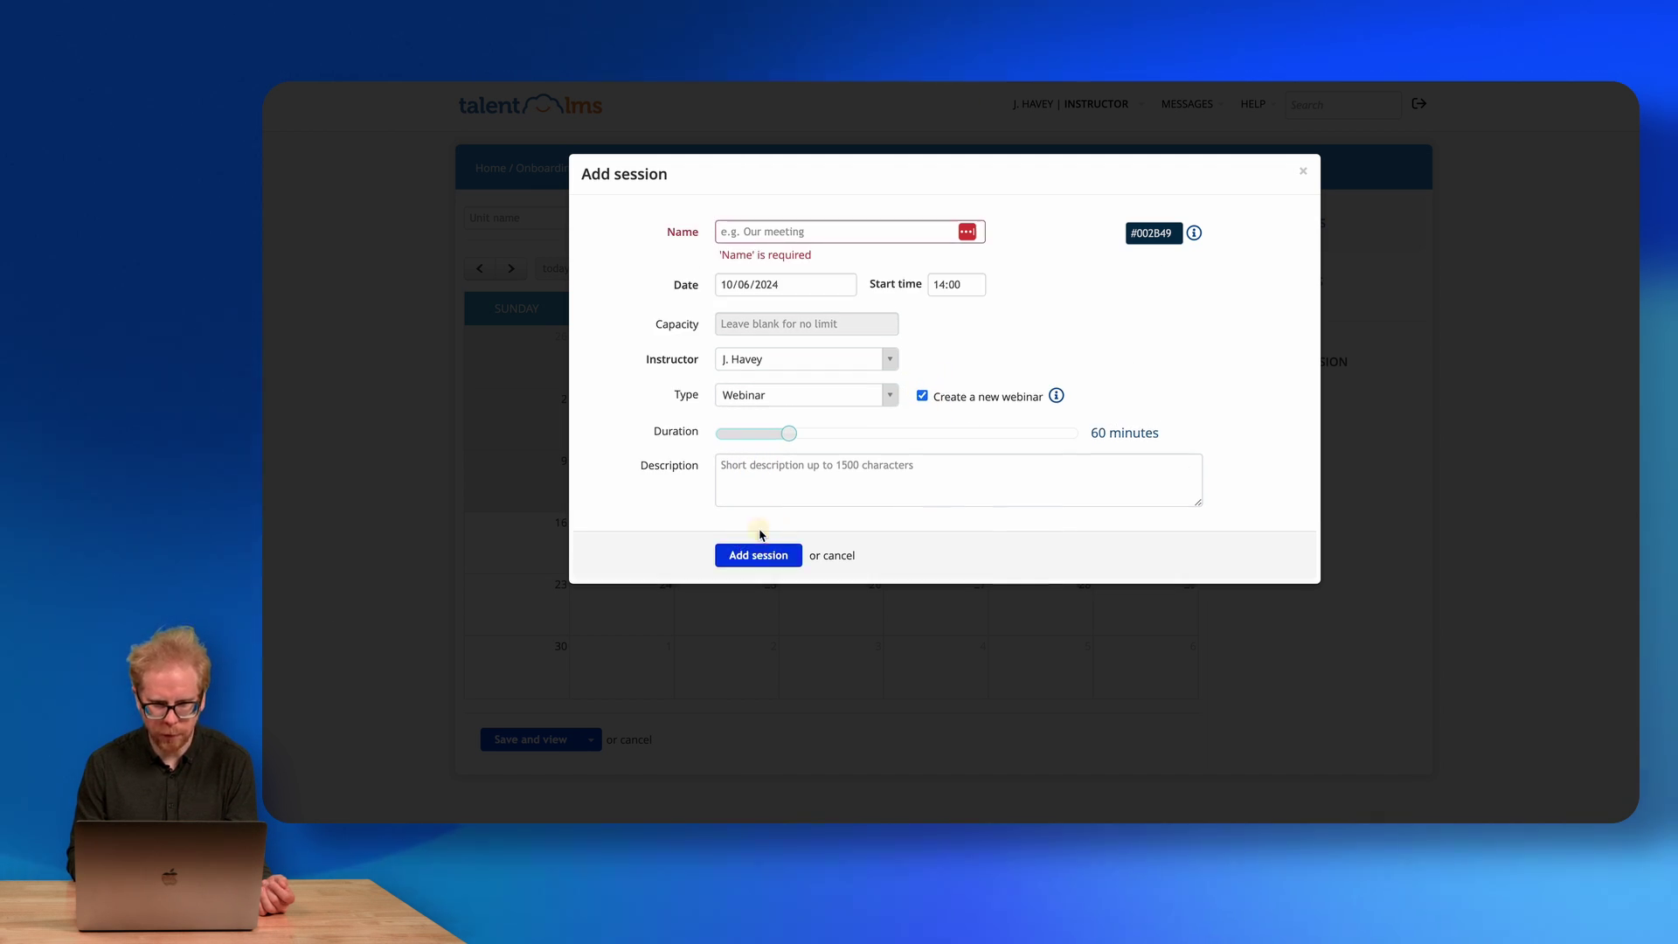
Save the 60-minute session 'Meeting 1' on 10 June 2024 at 14:00, then go Home.
{"action": "left_click", "coordinate": [761, 286]}
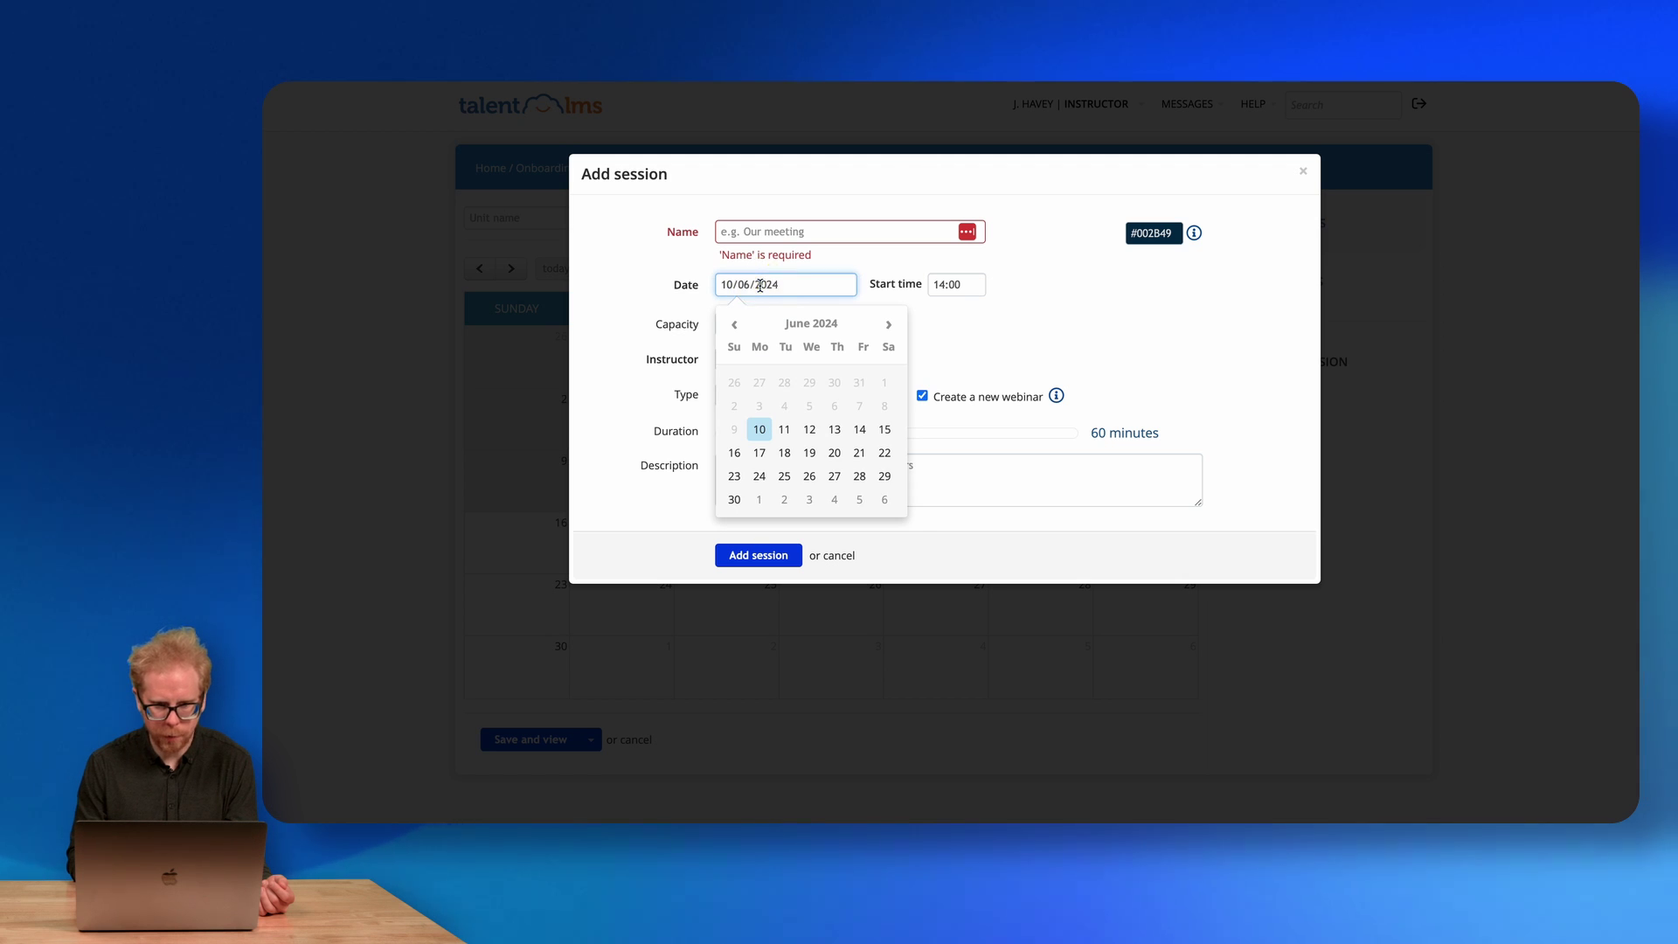
{"action": "left_click", "coordinate": [749, 232]}
{"action": "type", "text": "Mee"}
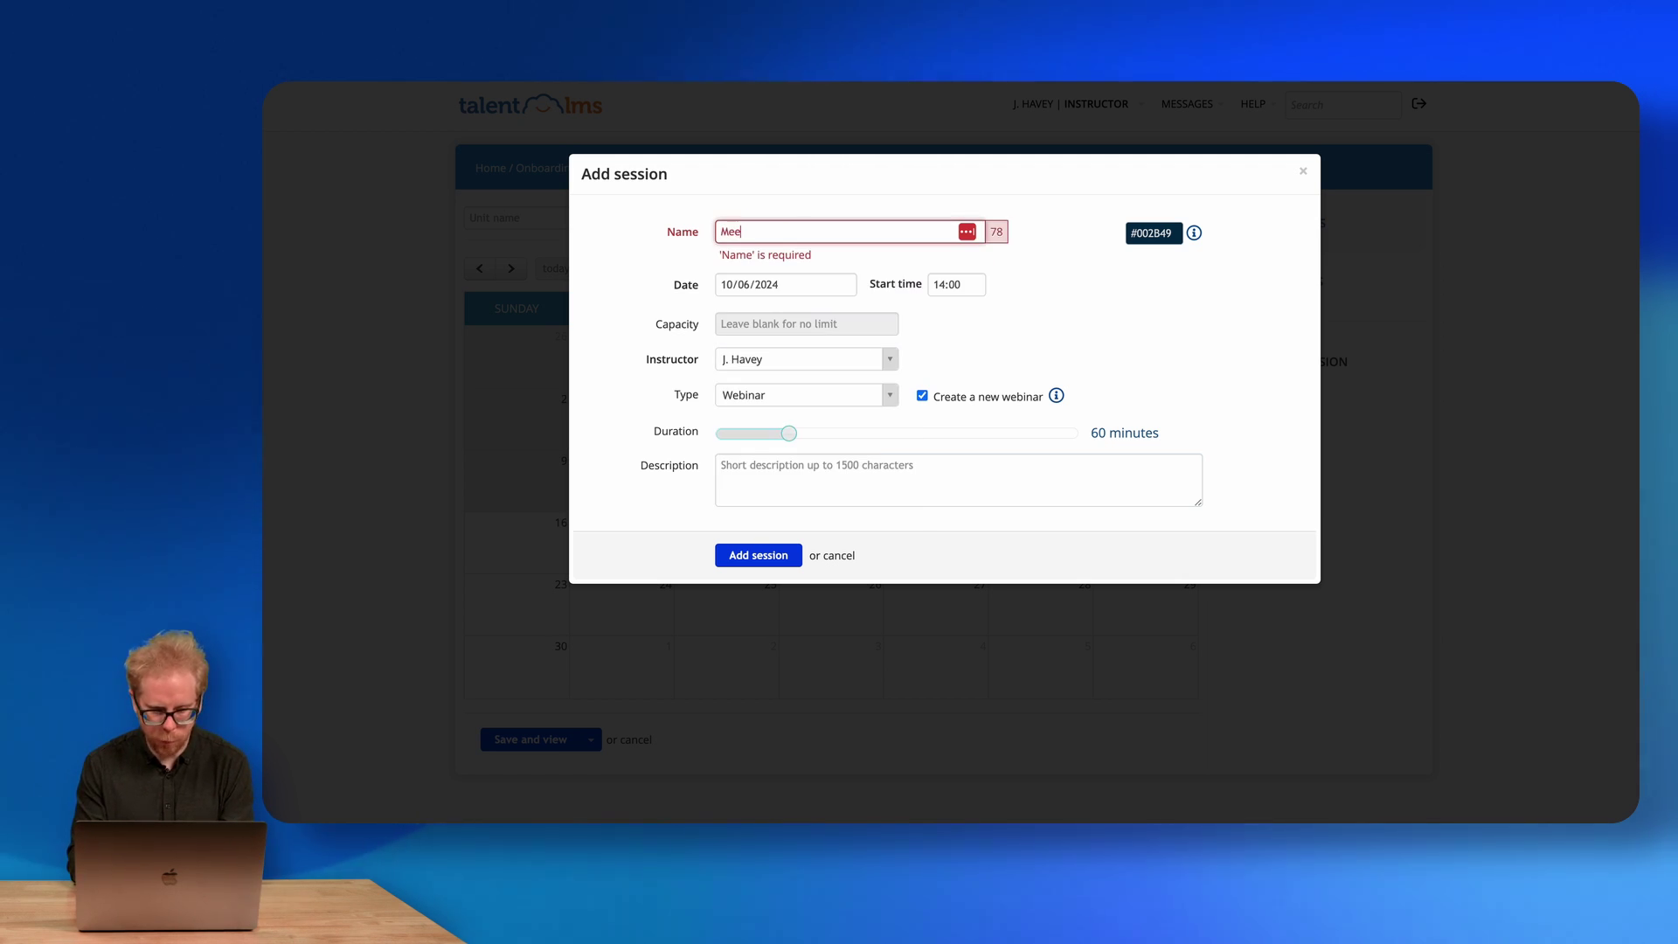
{"action": "type", "text": "ting 1"}
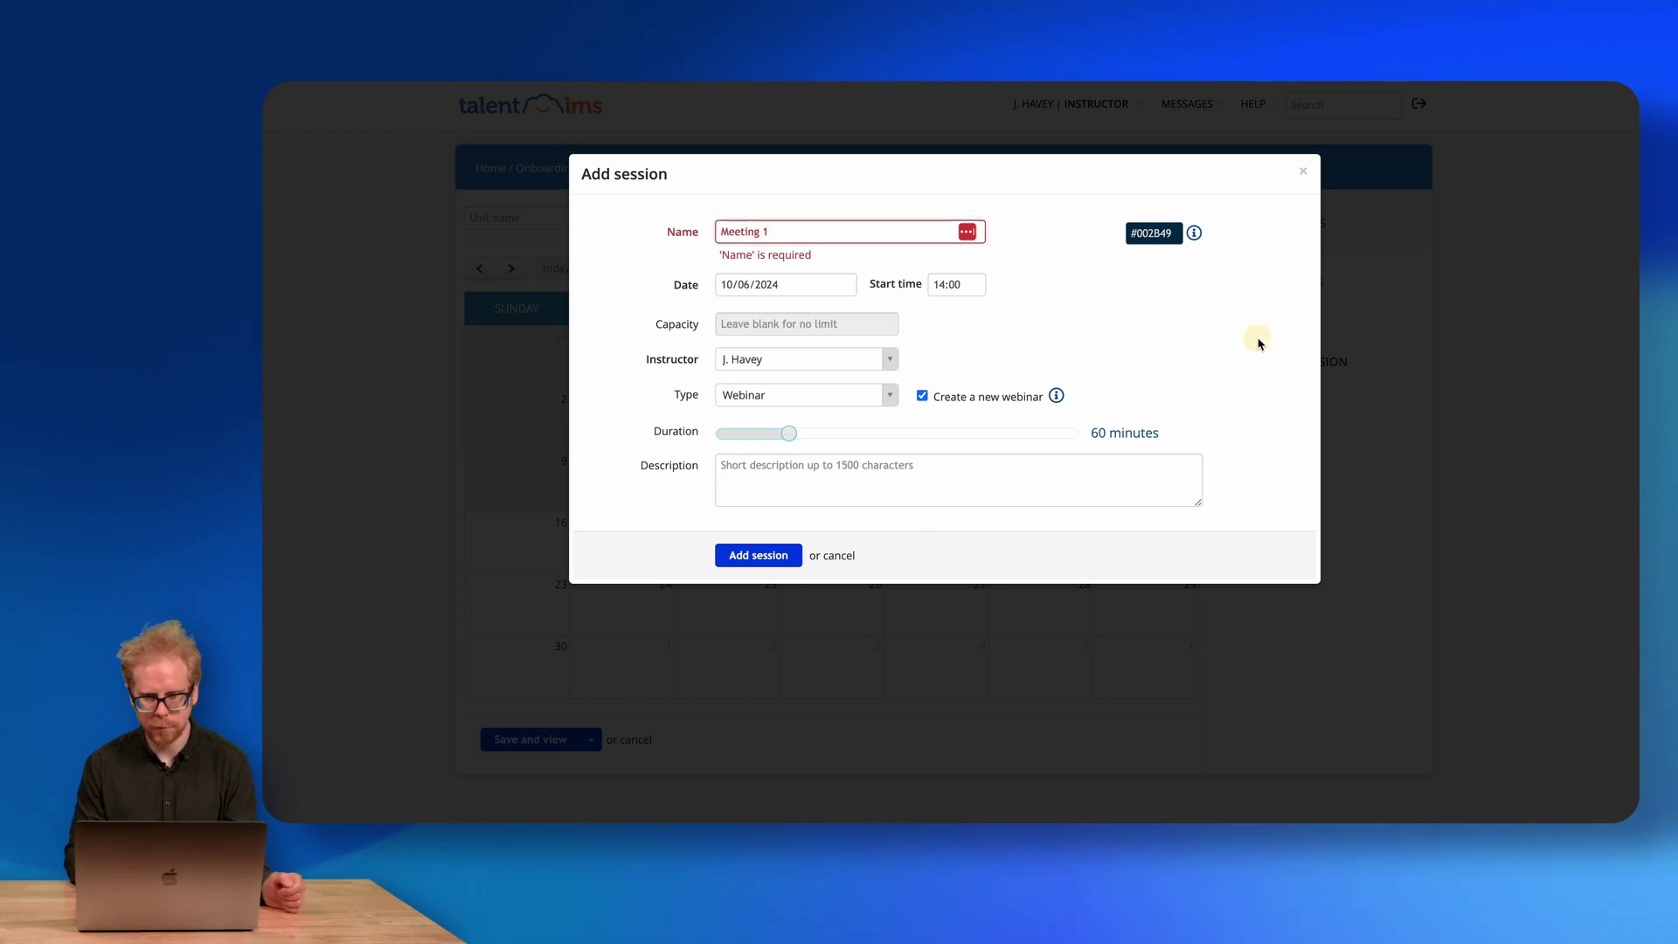
{"action": "left_click", "coordinate": [757, 556]}
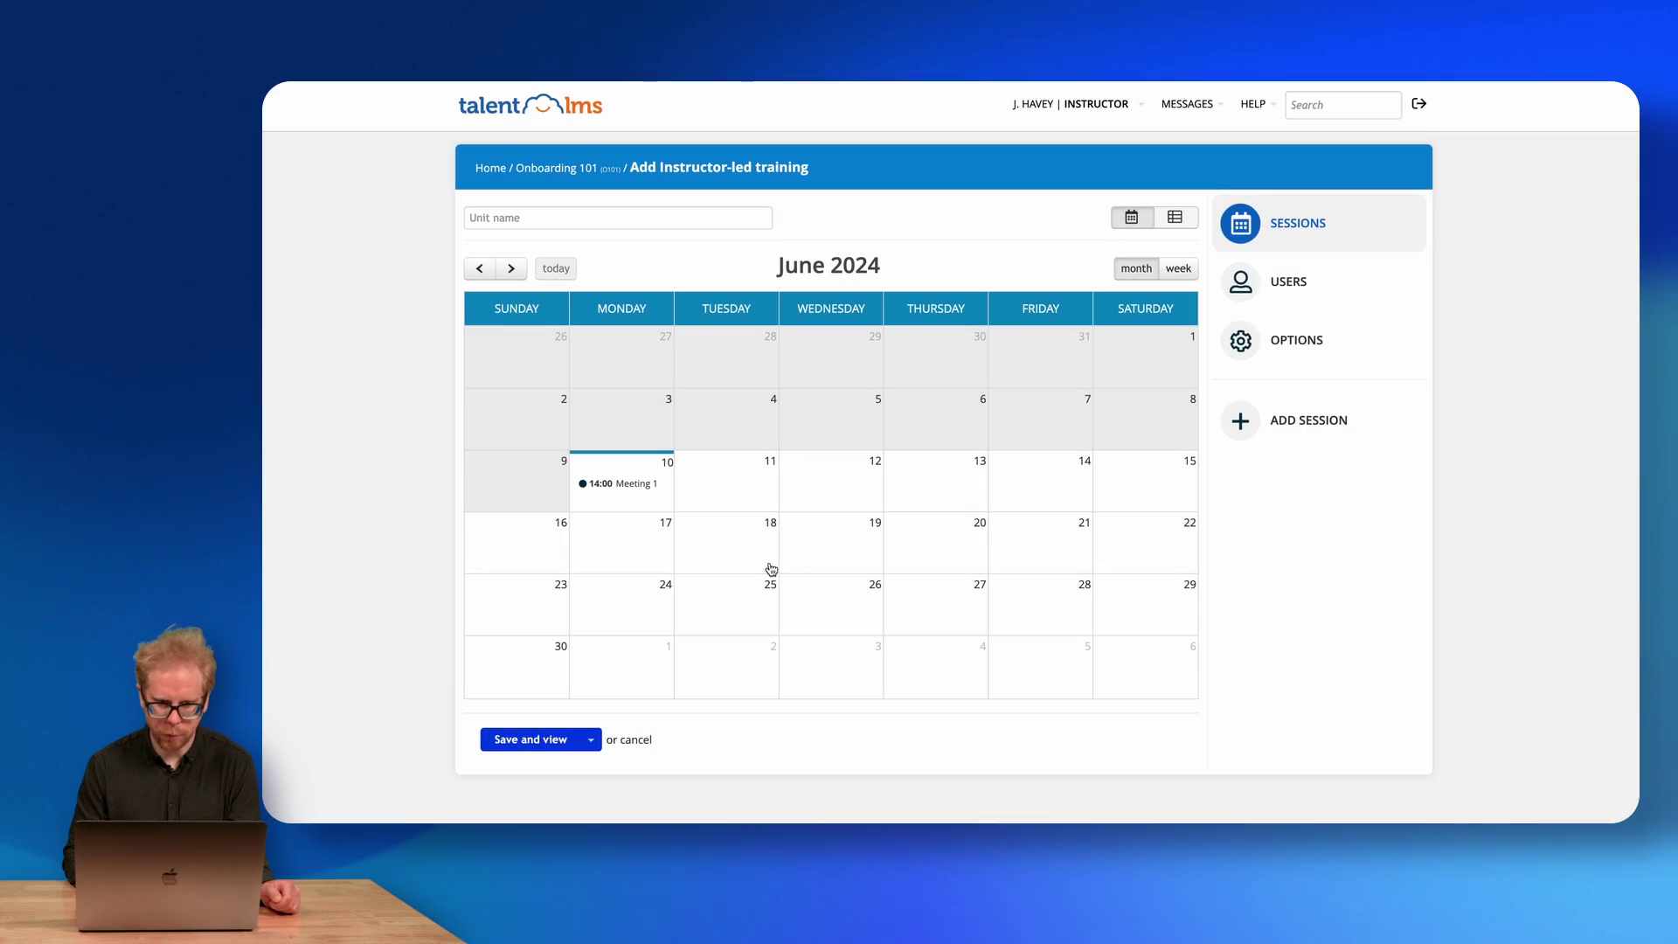
{"action": "left_click", "coordinate": [625, 485]}
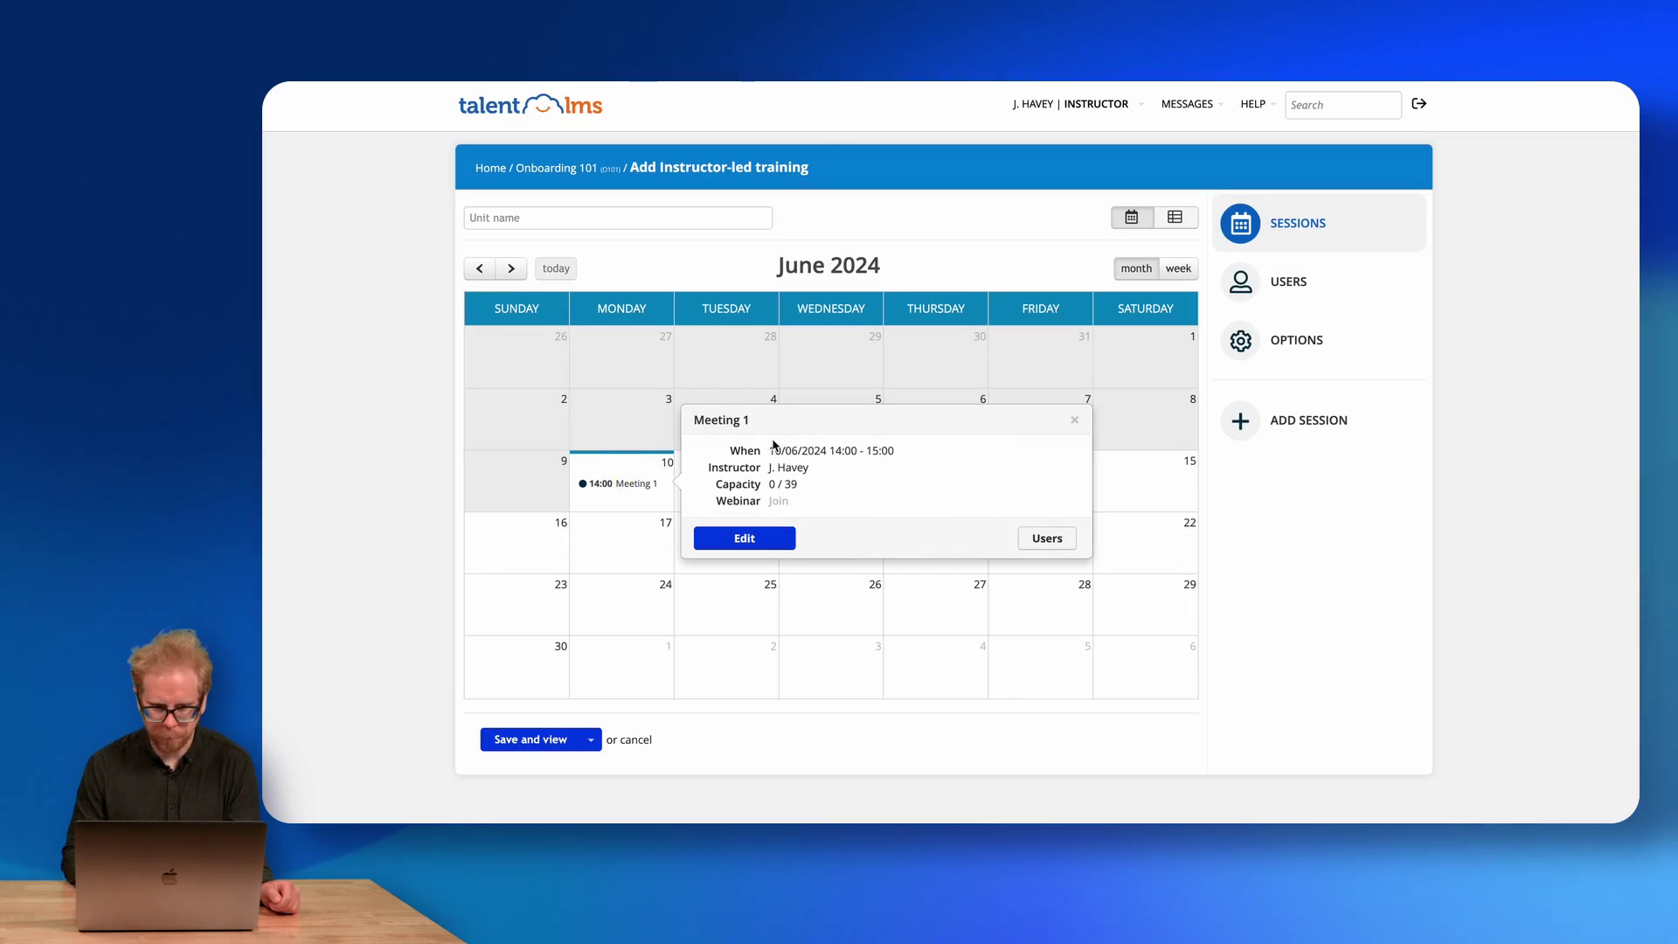
{"action": "left_click", "coordinate": [491, 168]}
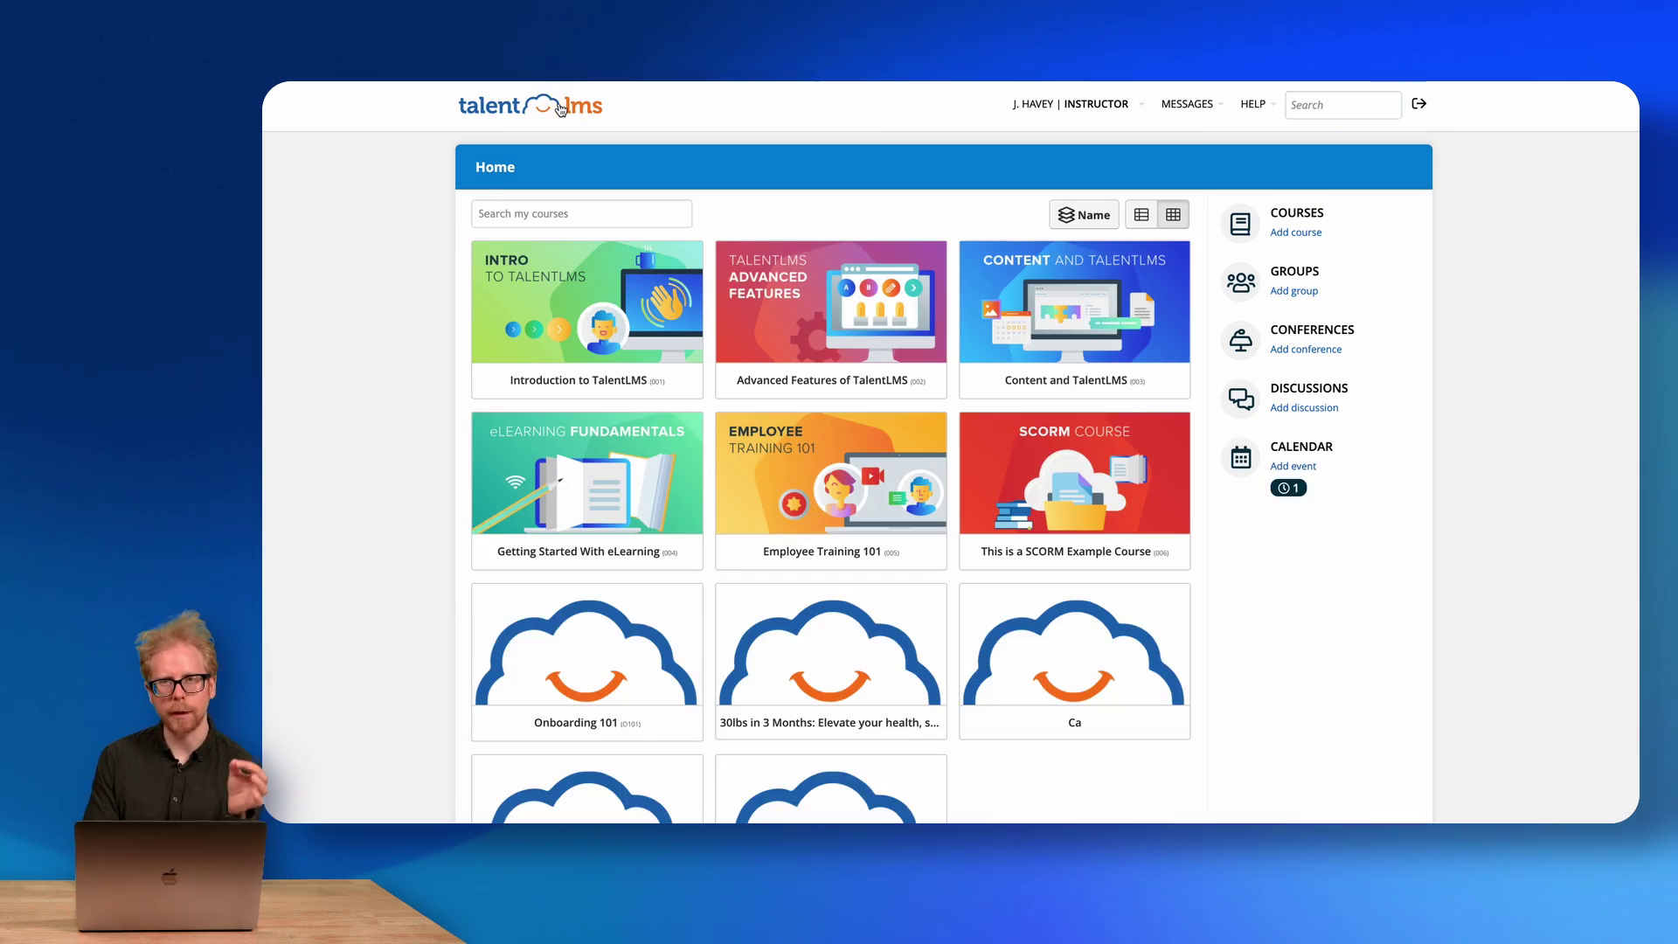
As administrator, add a category named 'Sales Onboarding' alongside Product 1, then return to the Home dashboard.
{"action": "left_click", "coordinate": [1125, 112]}
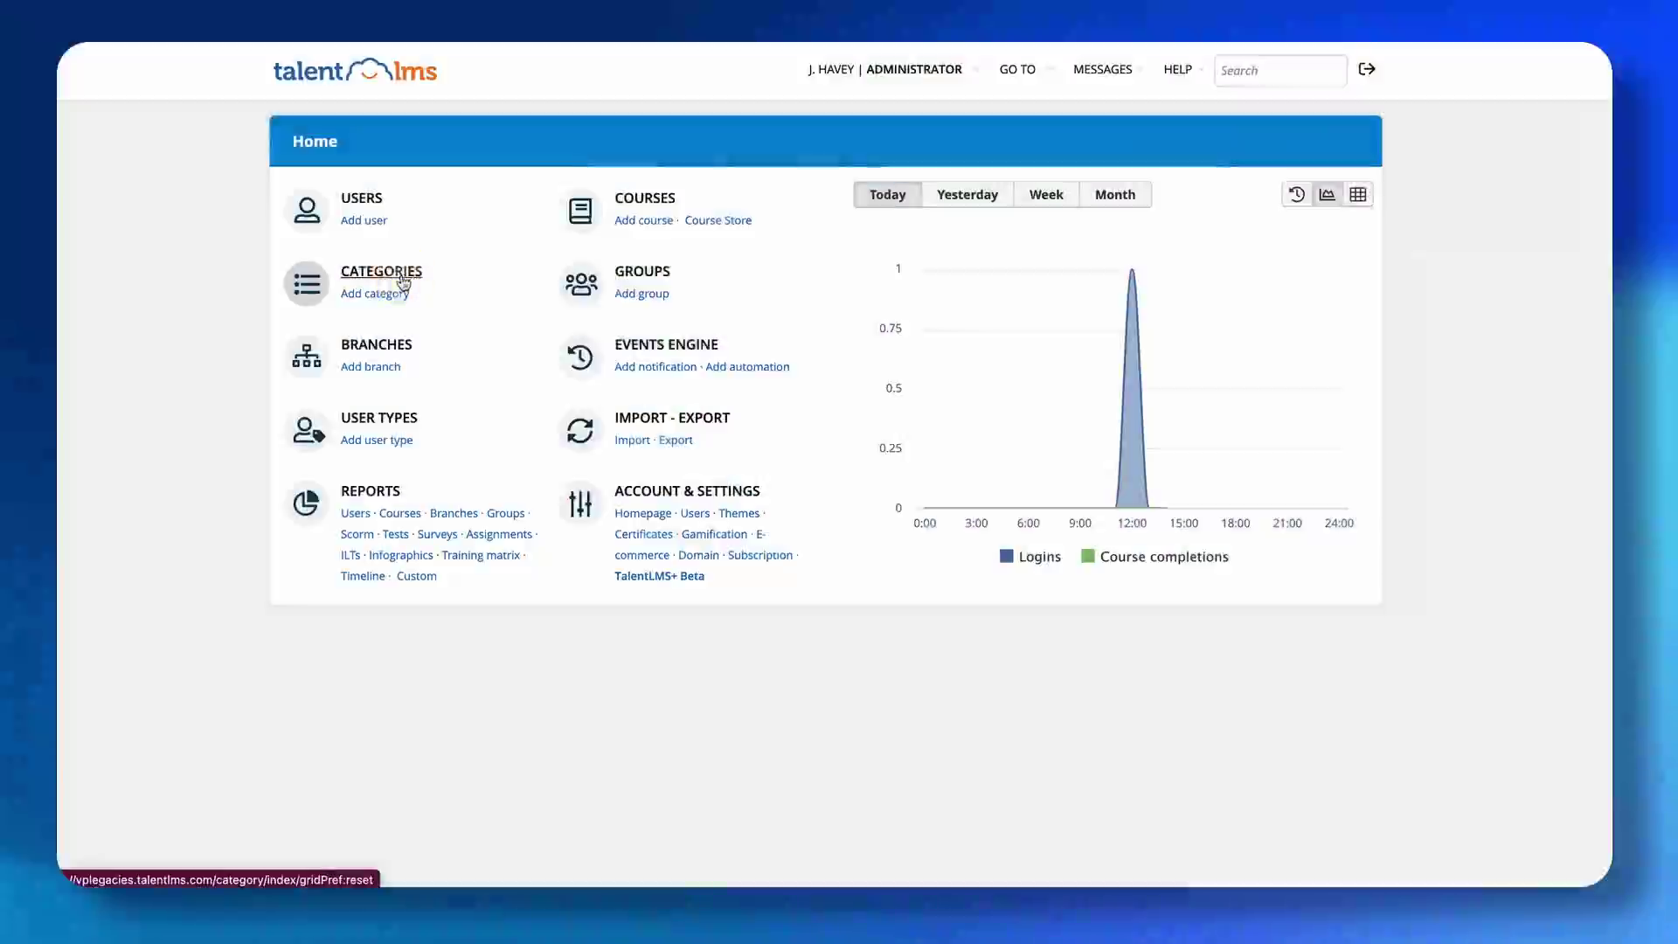
{"action": "left_click", "coordinate": [403, 281]}
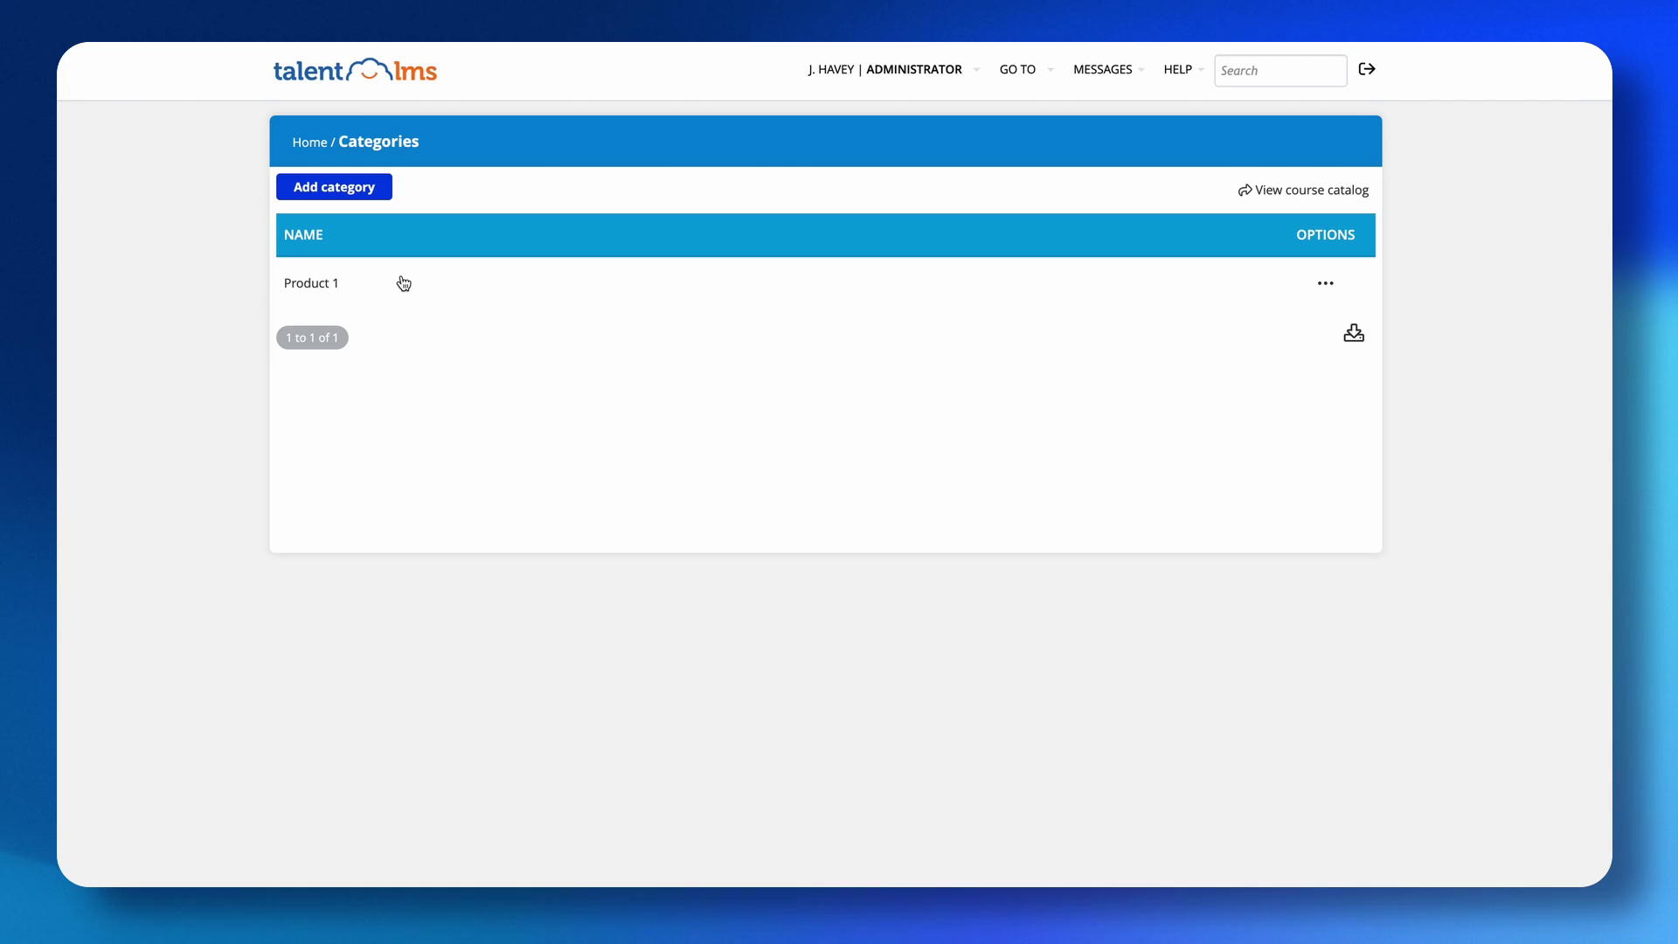
{"action": "left_click", "coordinate": [363, 191]}
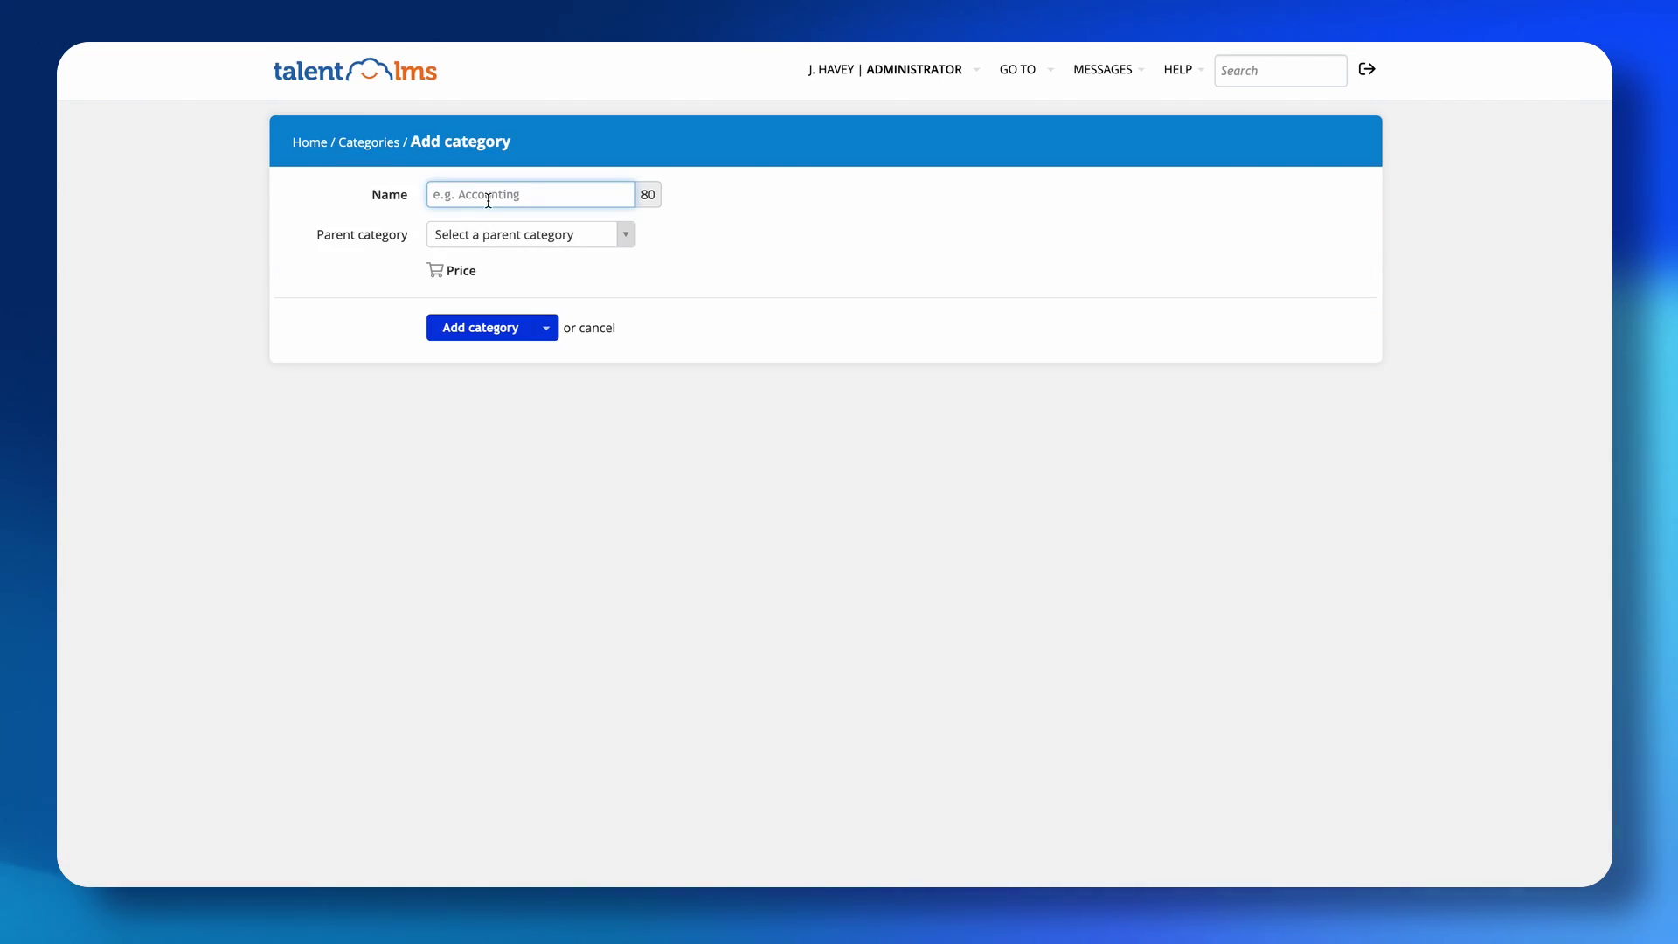
{"action": "type", "text": "B"}
{"action": "key", "text": "BackSpace"}
{"action": "type", "text": "Sales Onboarding"}
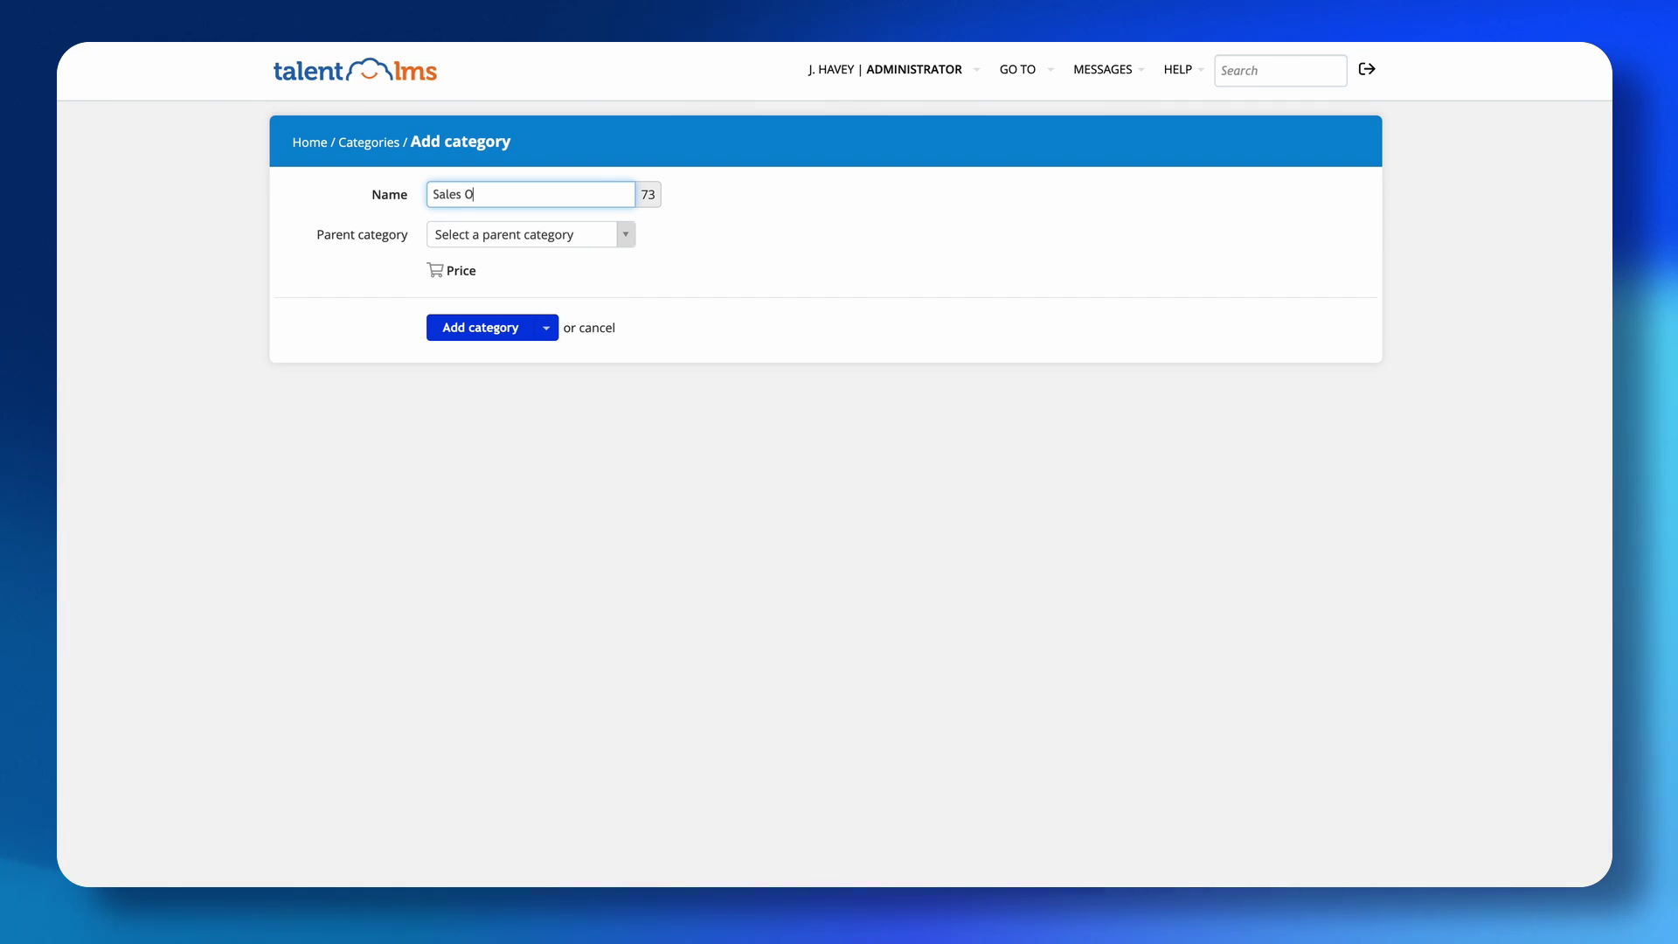
{"action": "left_click", "coordinate": [496, 332]}
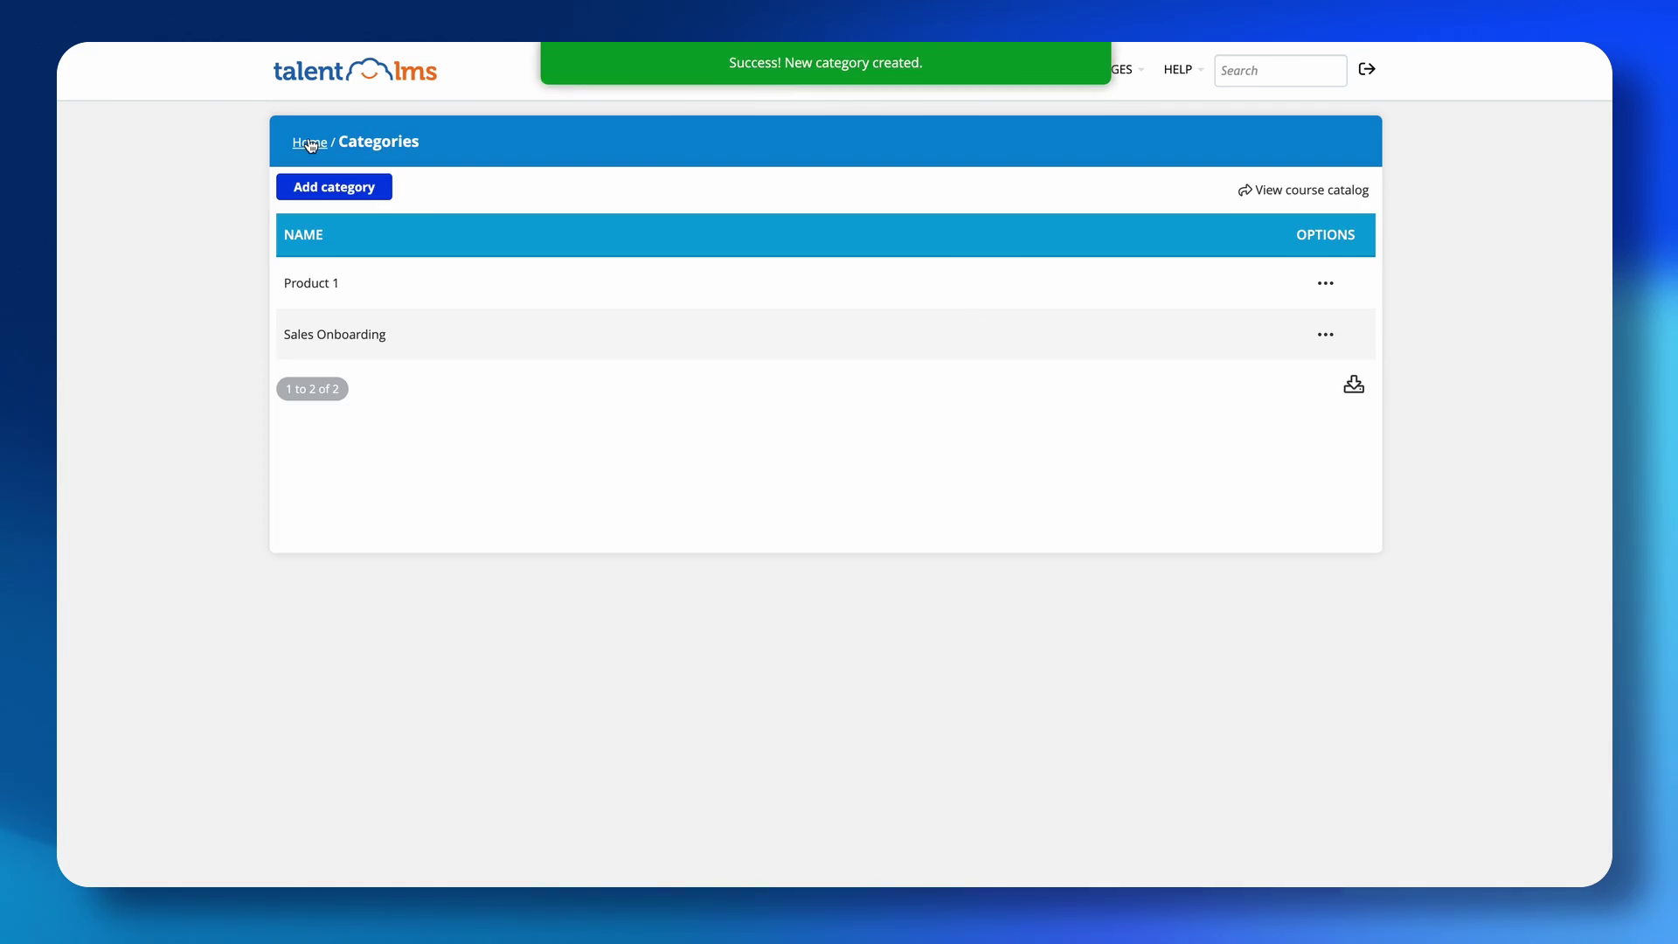
{"action": "left_click", "coordinate": [310, 143]}
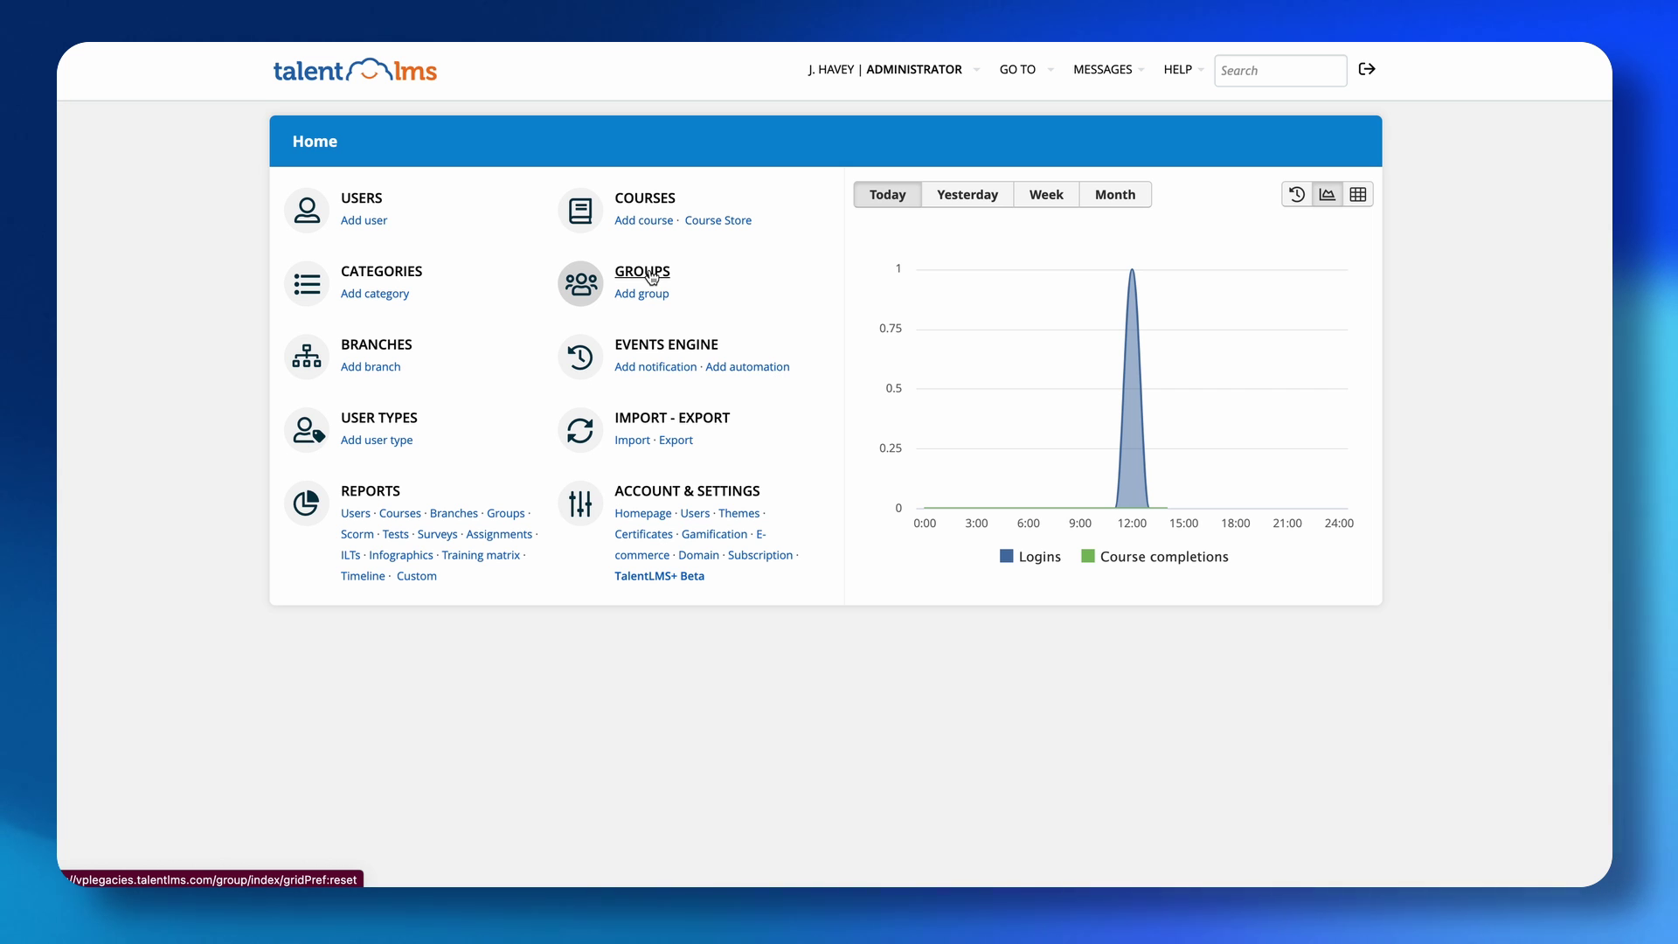
Open the Onboarding Courses group's name field, then back out to the Home dashboard.
{"action": "left_click", "coordinate": [651, 274]}
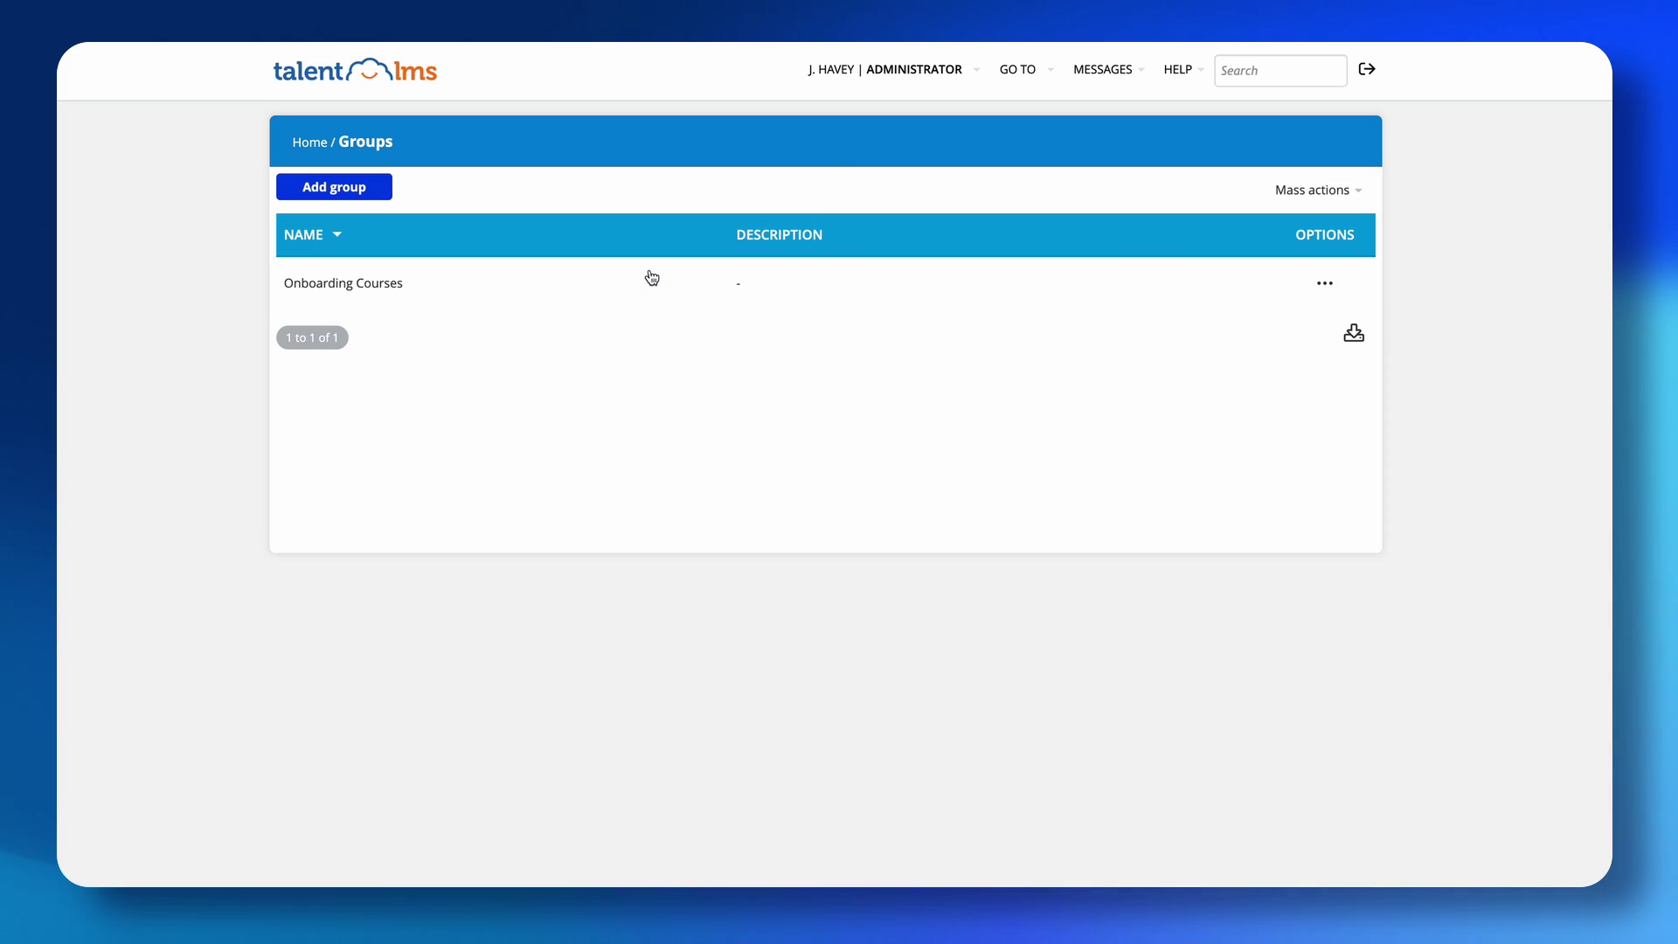
{"action": "left_click", "coordinate": [375, 285]}
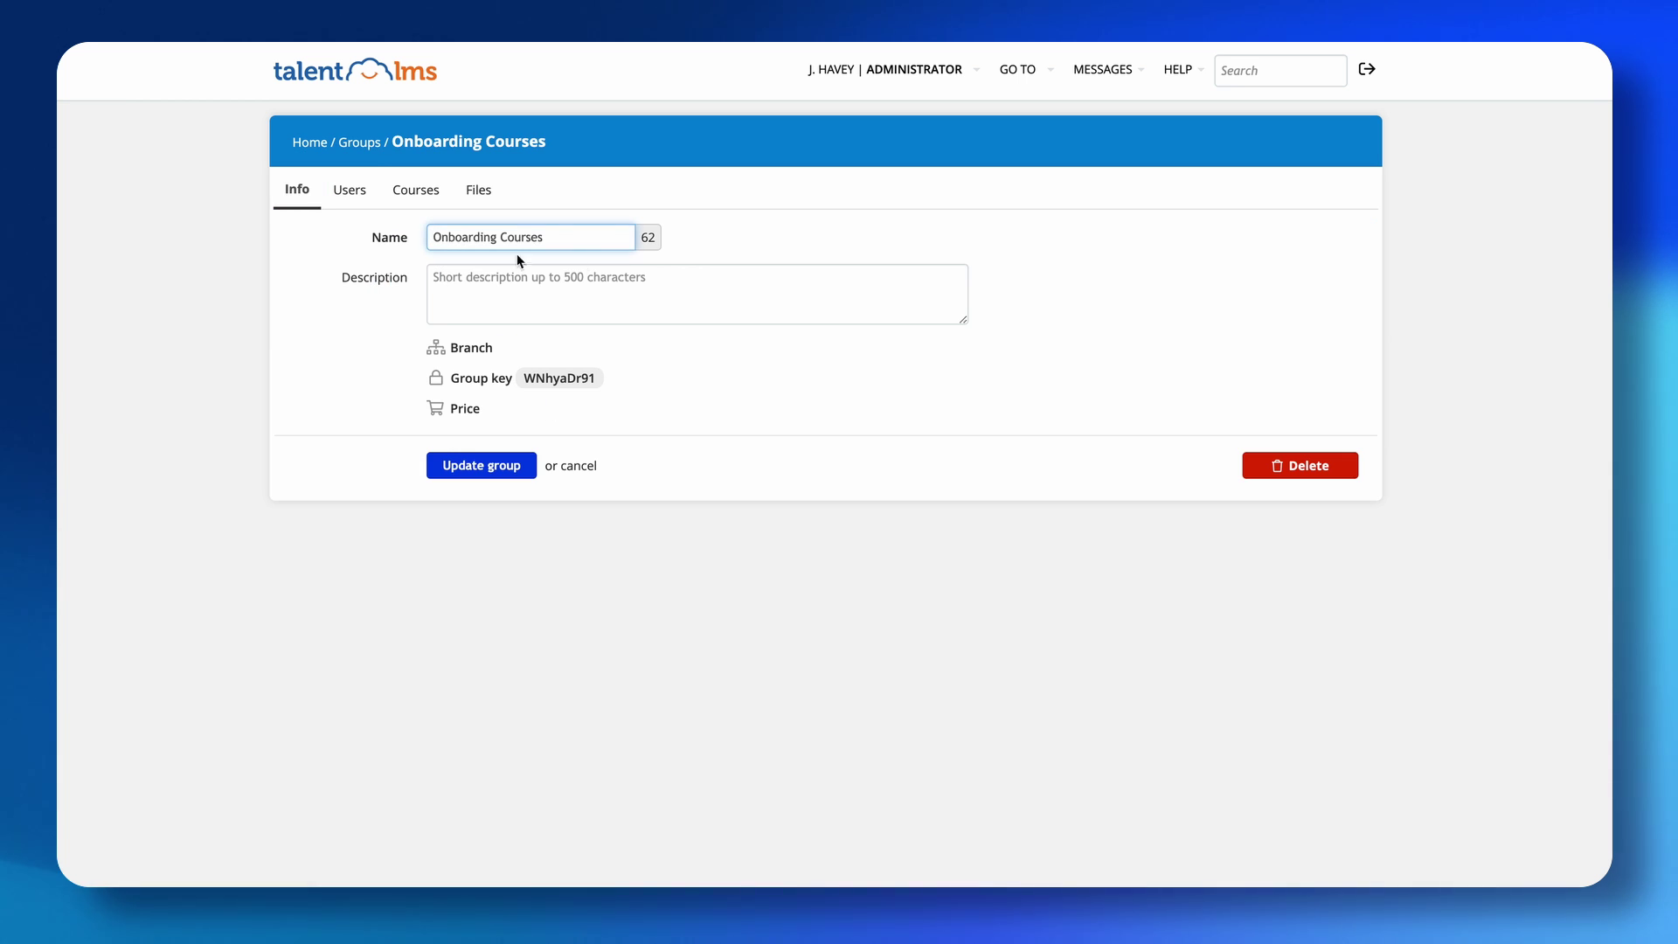
{"action": "left_click", "coordinate": [572, 241]}
{"action": "left_click", "coordinate": [301, 143]}
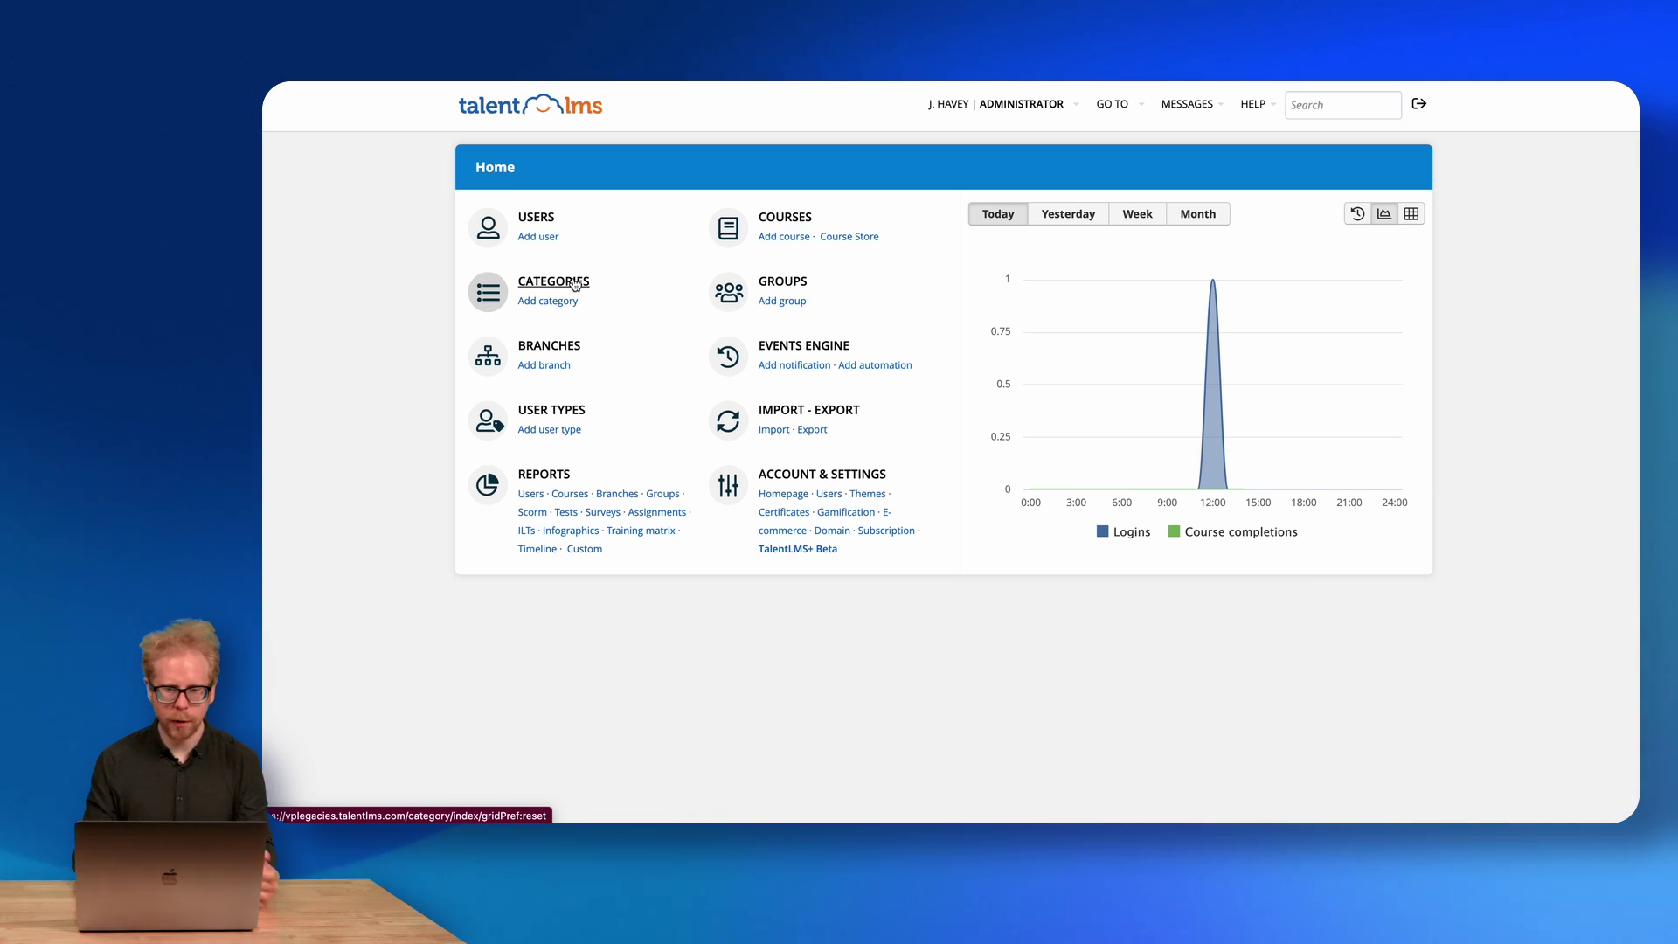
Rename the Onboarding Courses group to 'Onboarding', then start a new group.
{"action": "left_click", "coordinate": [786, 282]}
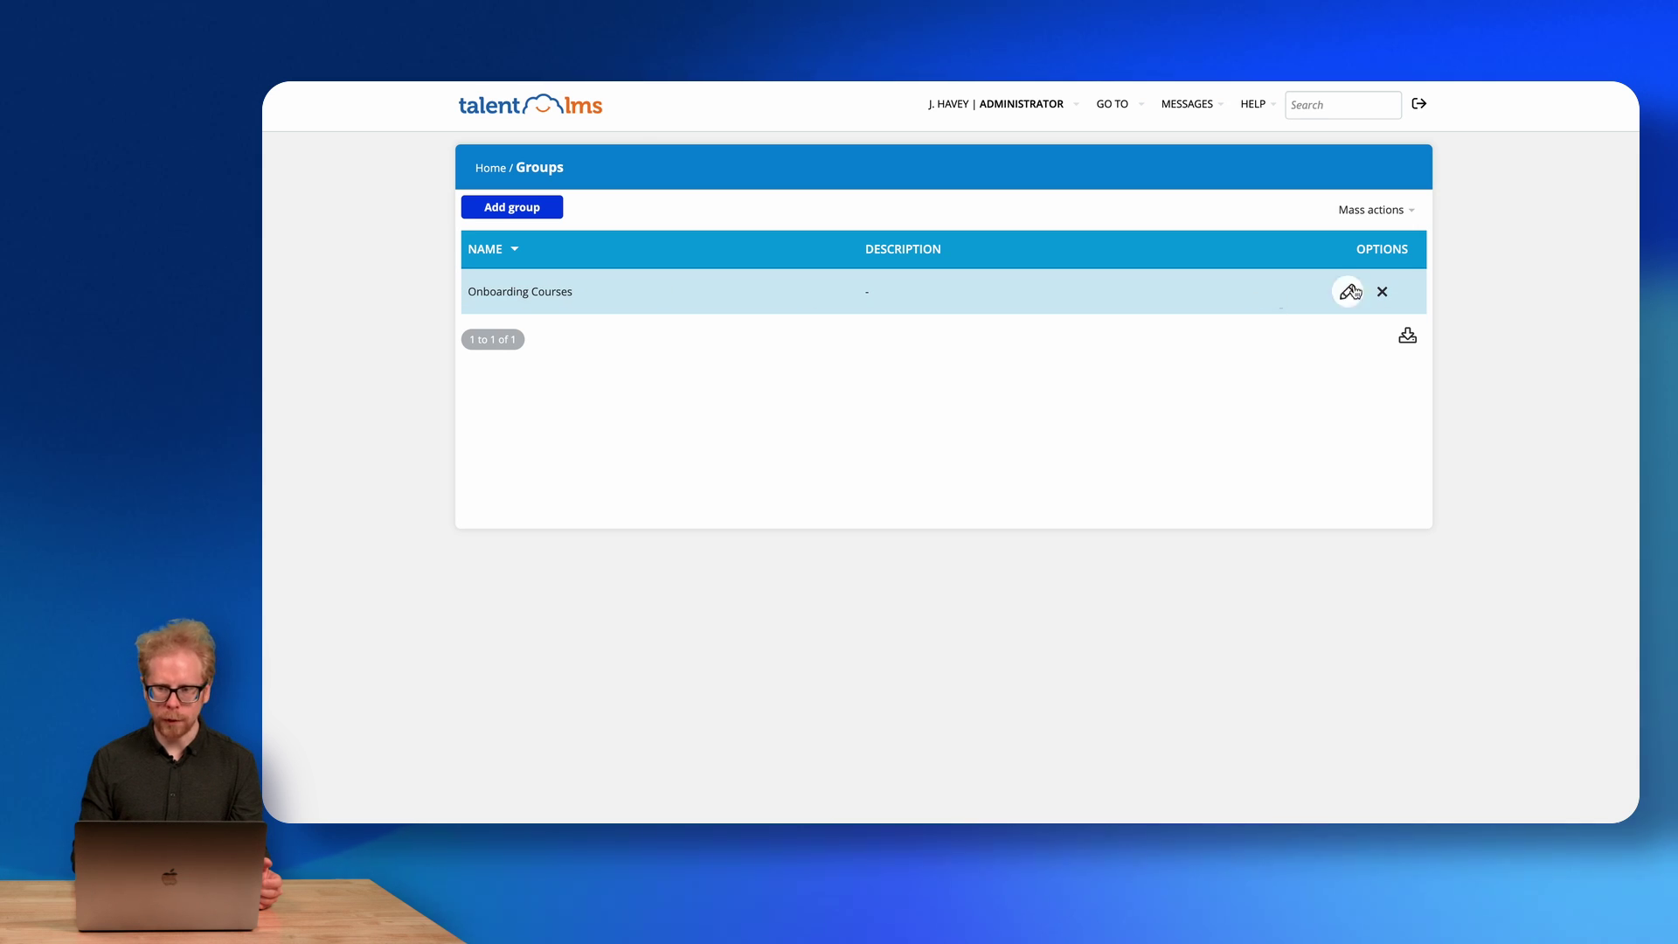
{"action": "left_click", "coordinate": [1348, 294]}
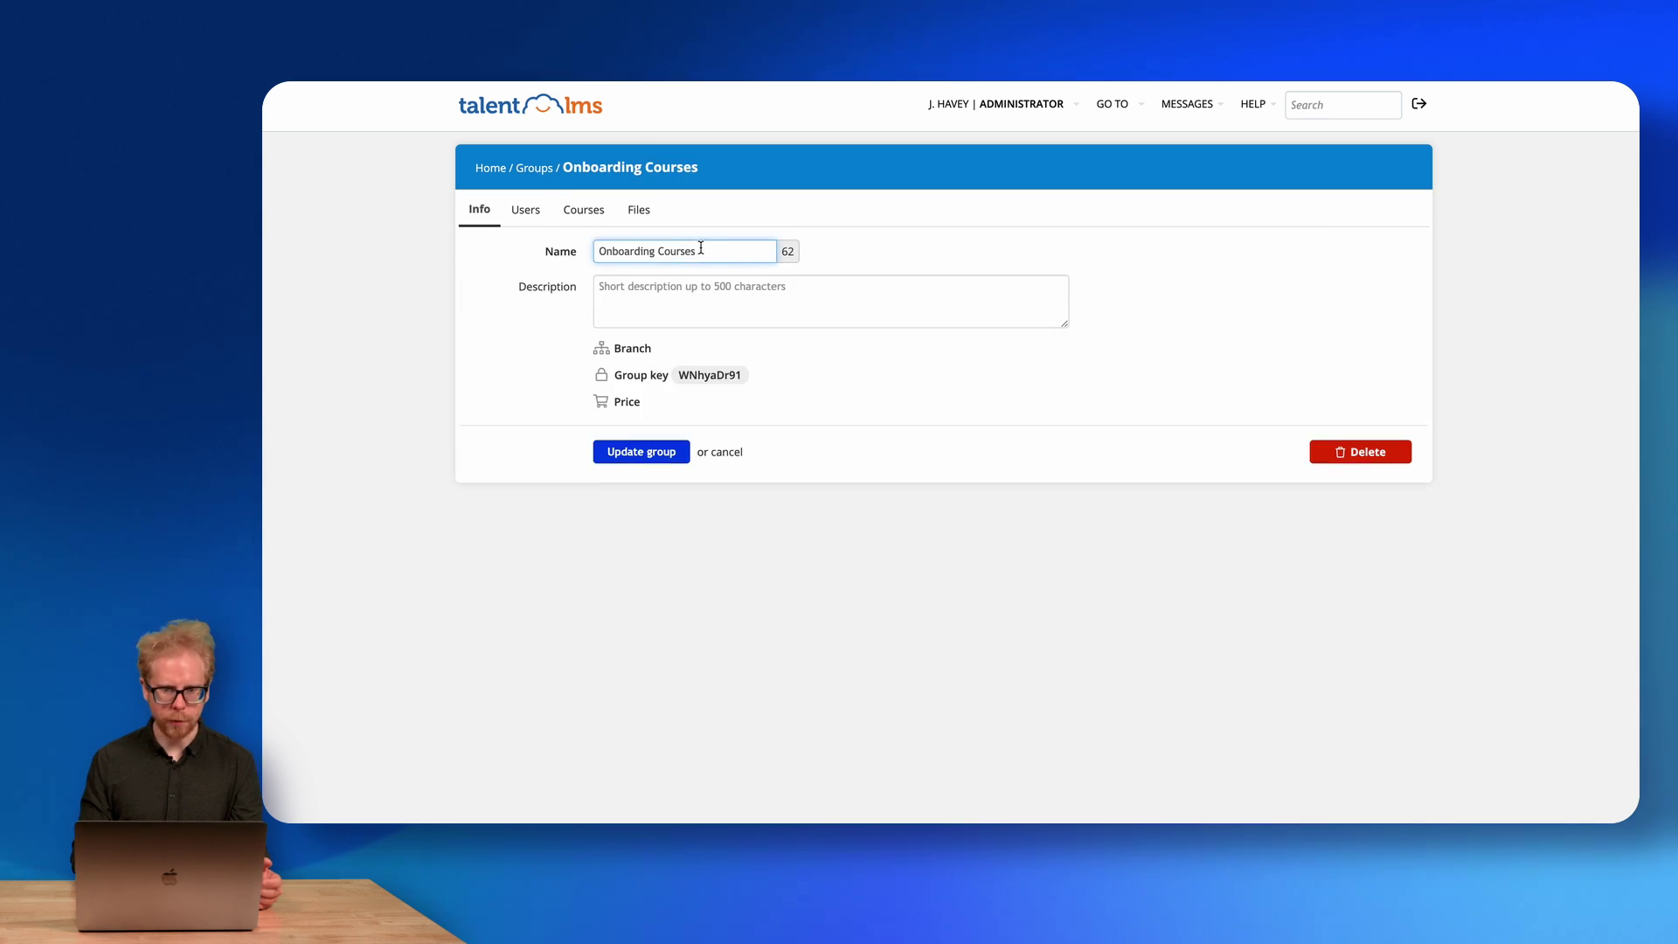
{"action": "key", "text": "BackSpace"}
{"action": "key", "text": "BackSpace"}
{"action": "key", "text": "BackSpace"}
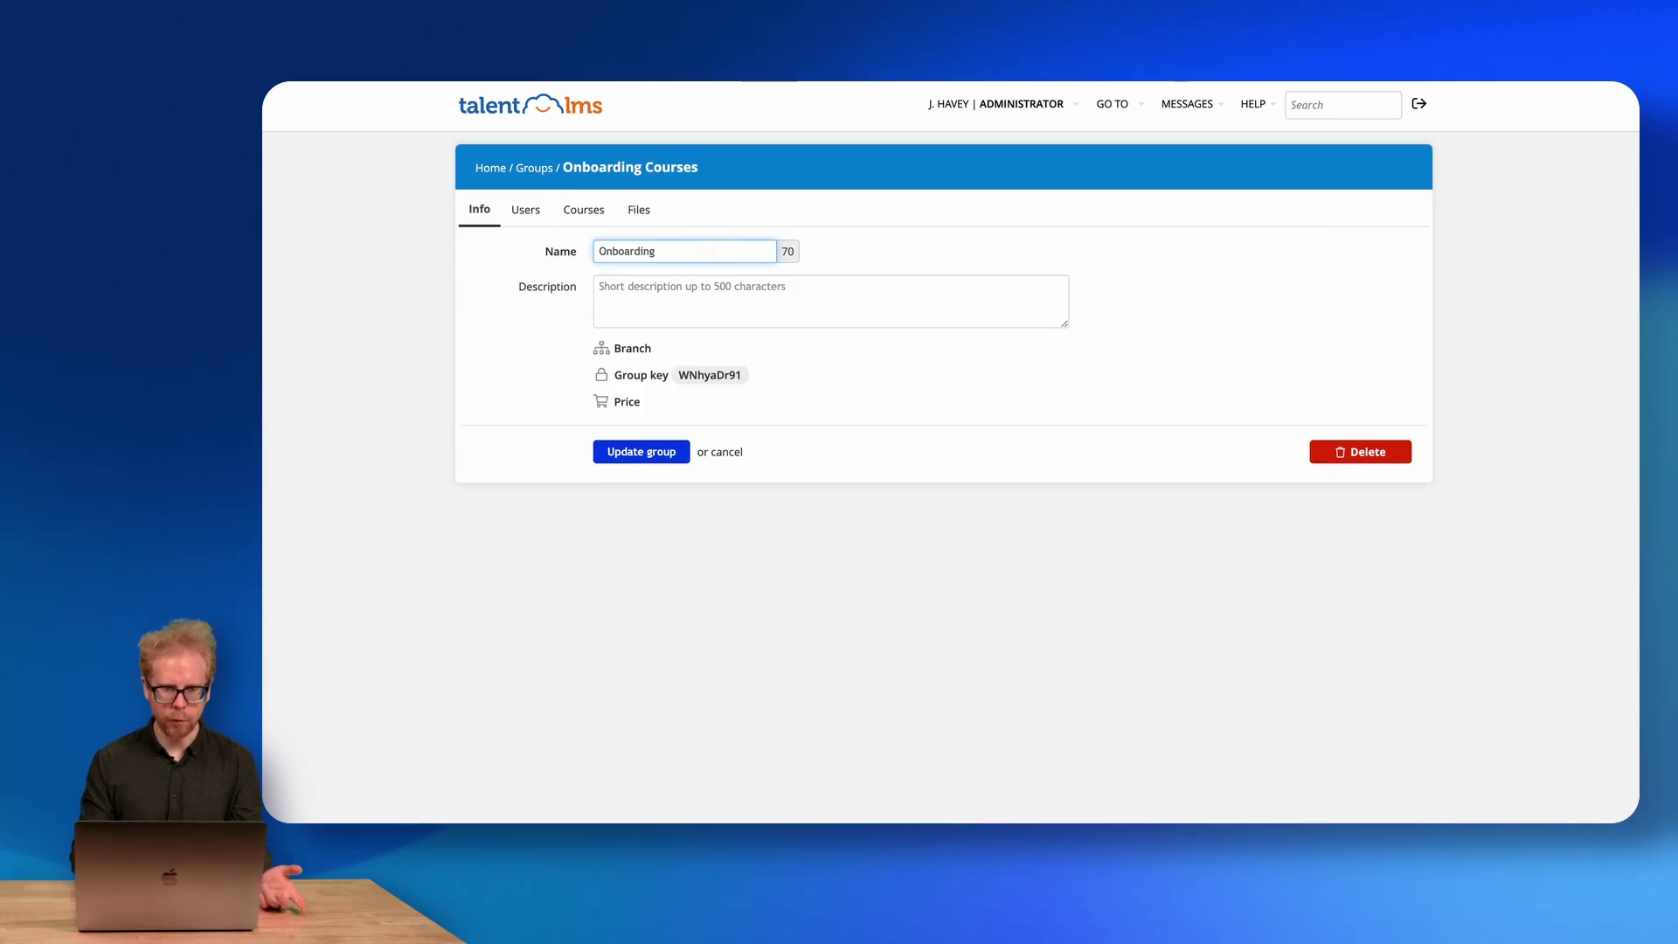
{"action": "left_click", "coordinate": [630, 452]}
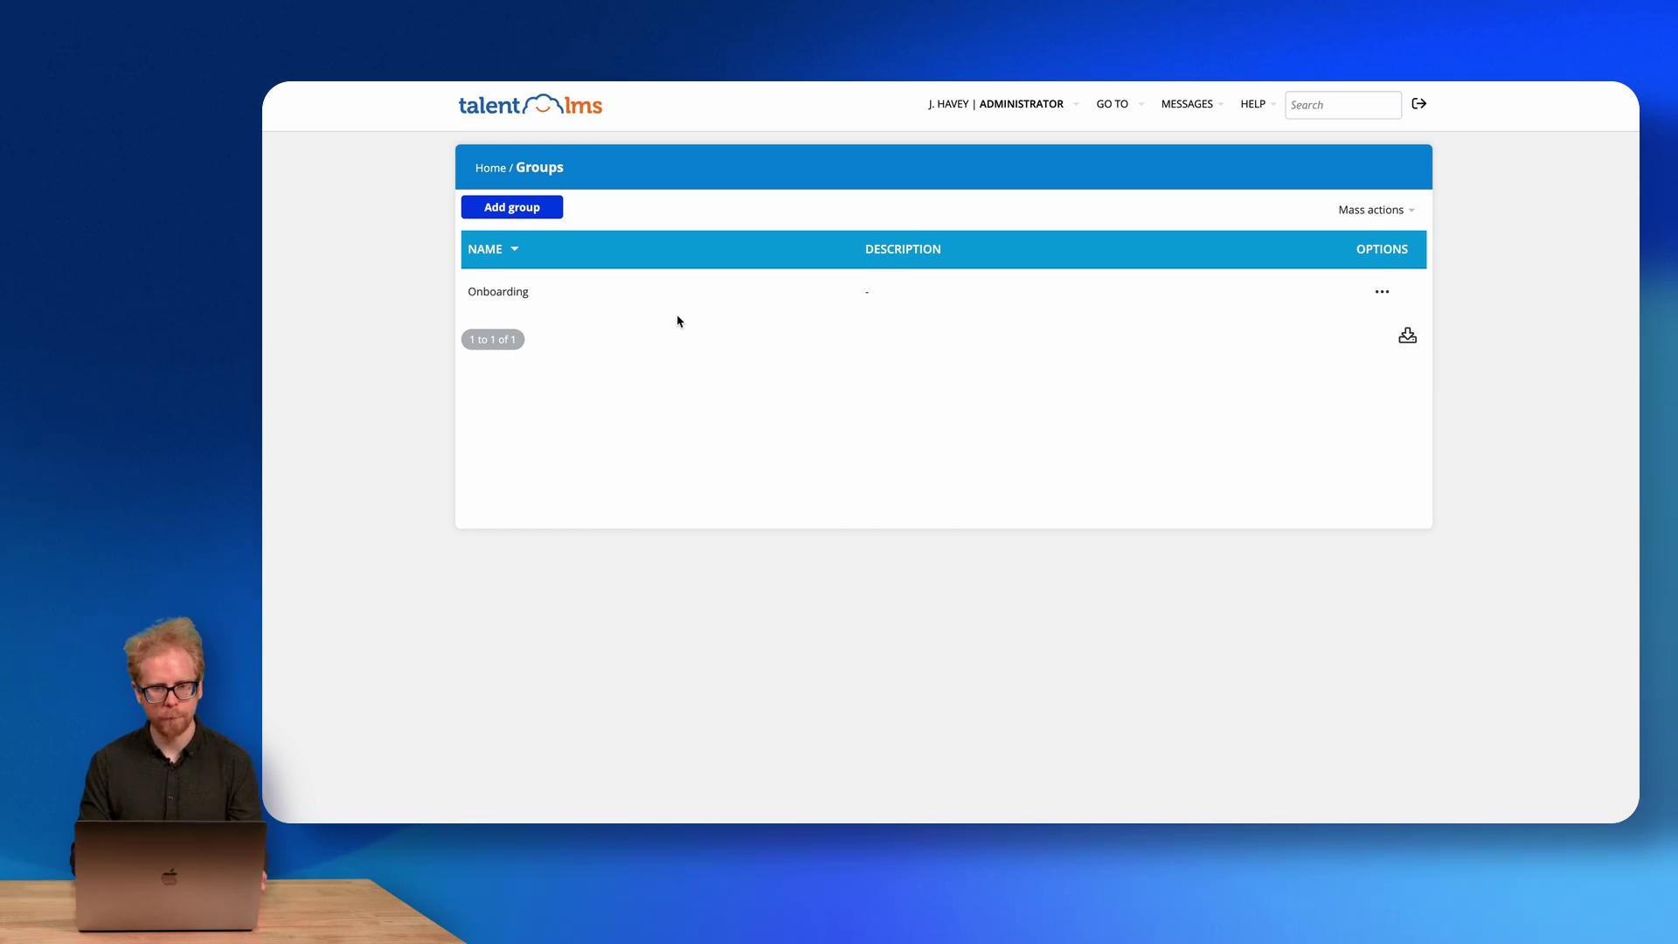
{"action": "left_click", "coordinate": [505, 211]}
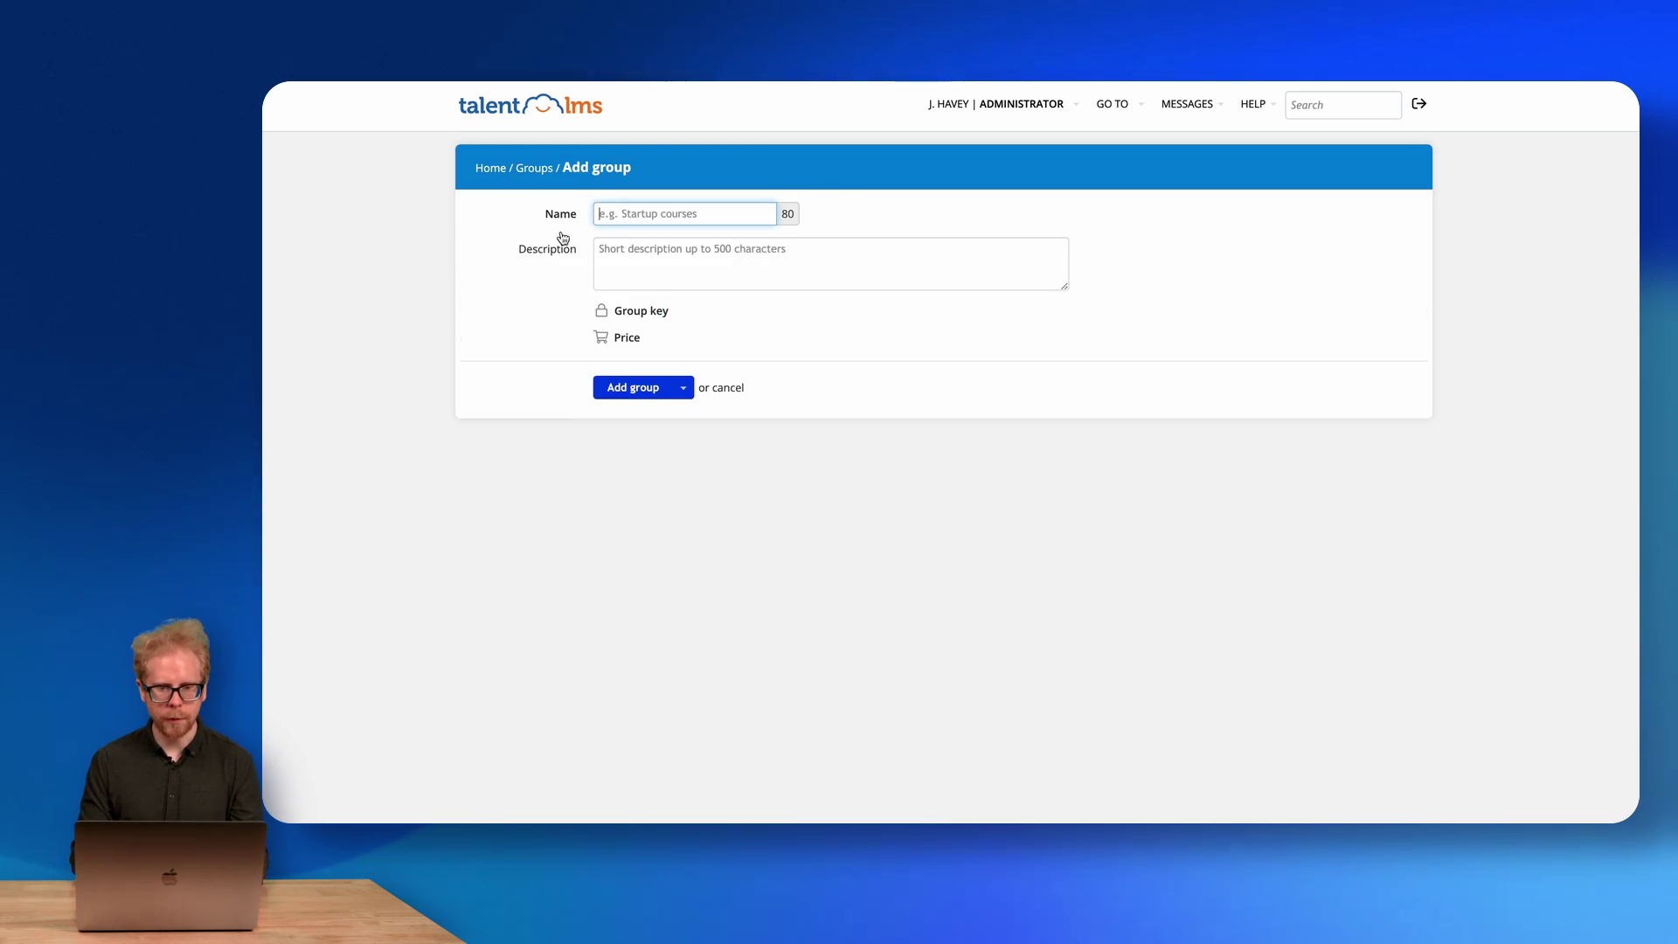
Create the group 'Sales' and add both listed users to it.
{"action": "type", "text": "Sales"}
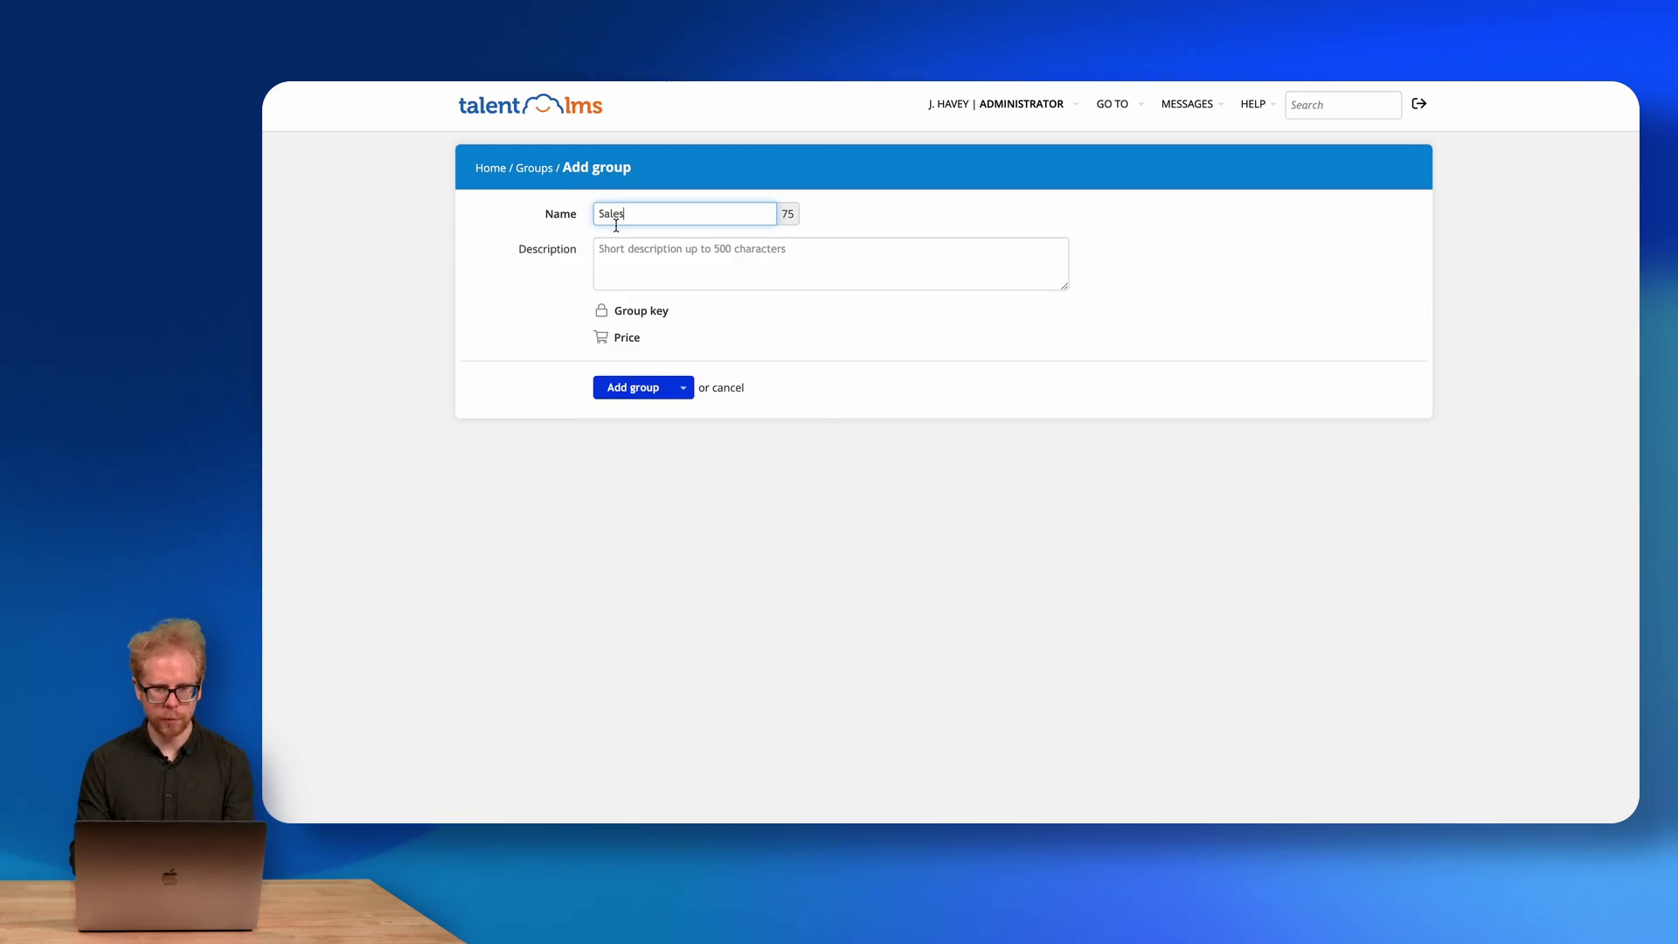
{"action": "left_click", "coordinate": [632, 389]}
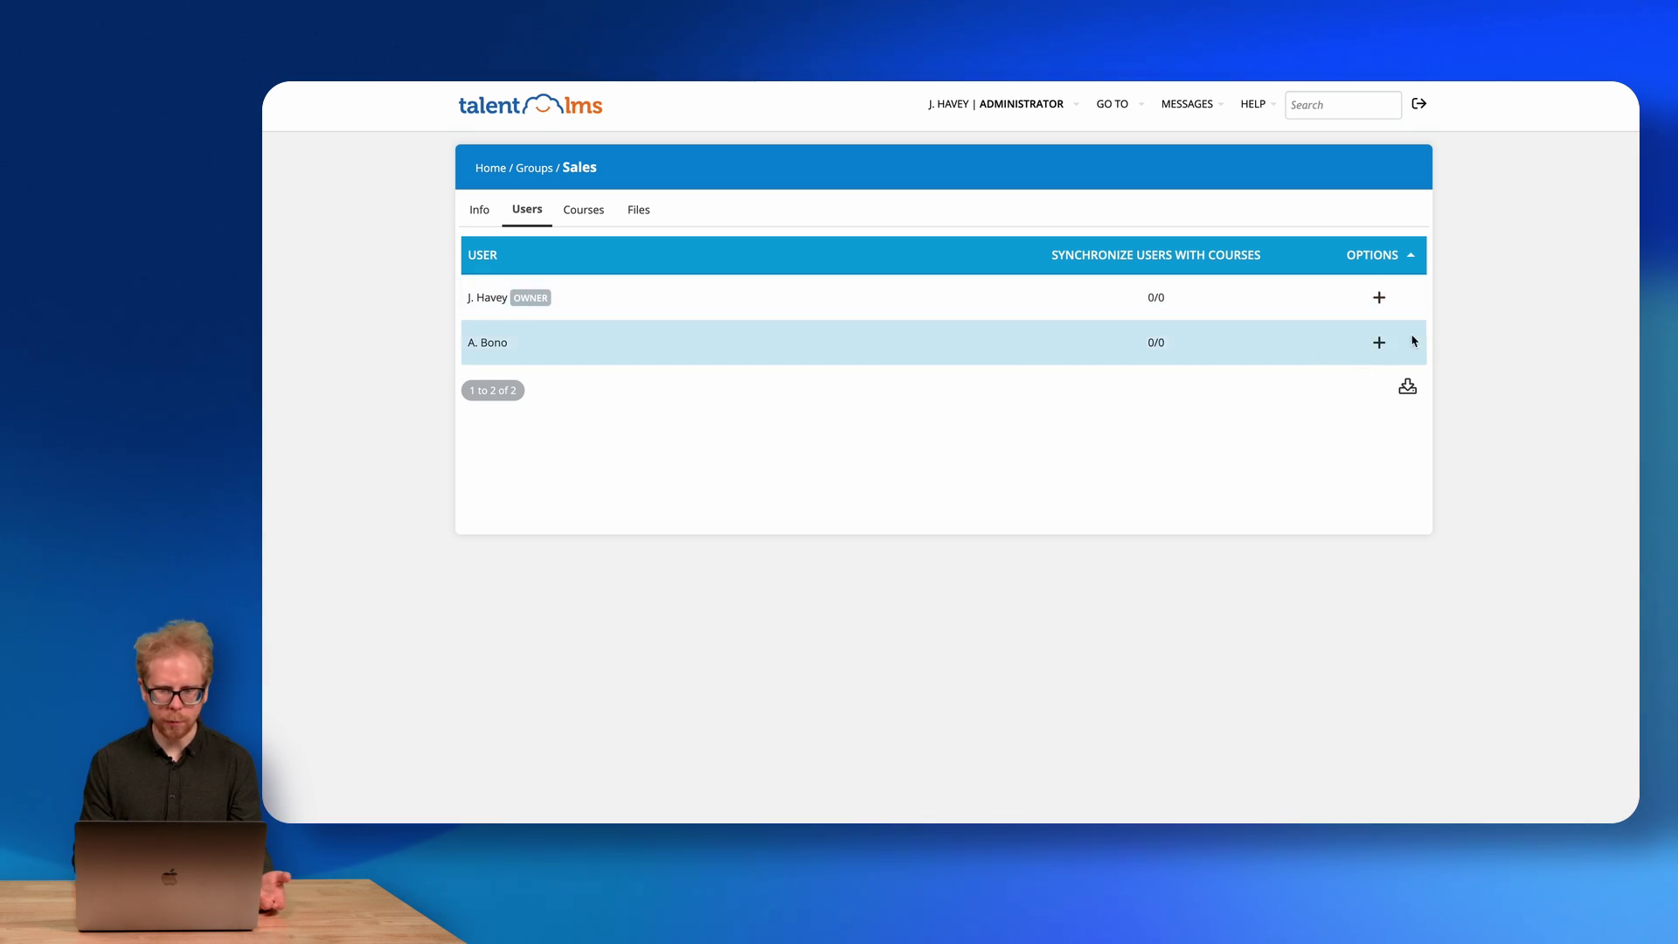
{"action": "left_click", "coordinate": [1378, 297]}
{"action": "left_click", "coordinate": [1379, 344]}
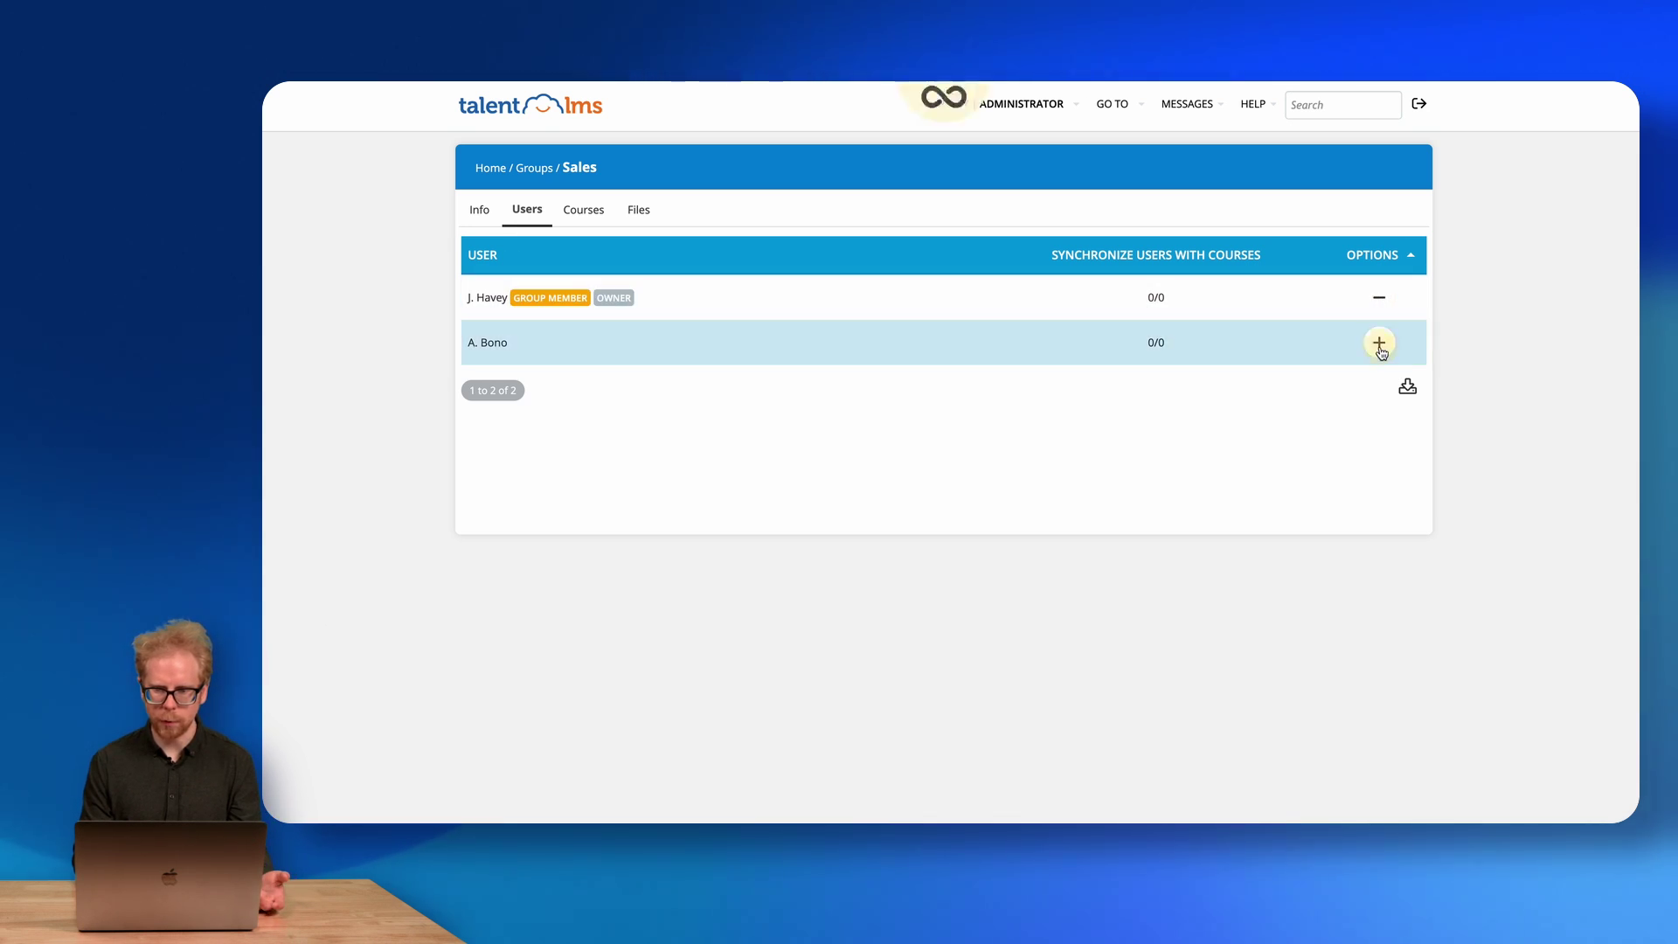
Add the Ca and test courses to the Sales group and return to the Home dashboard.
{"action": "left_click", "coordinate": [580, 219]}
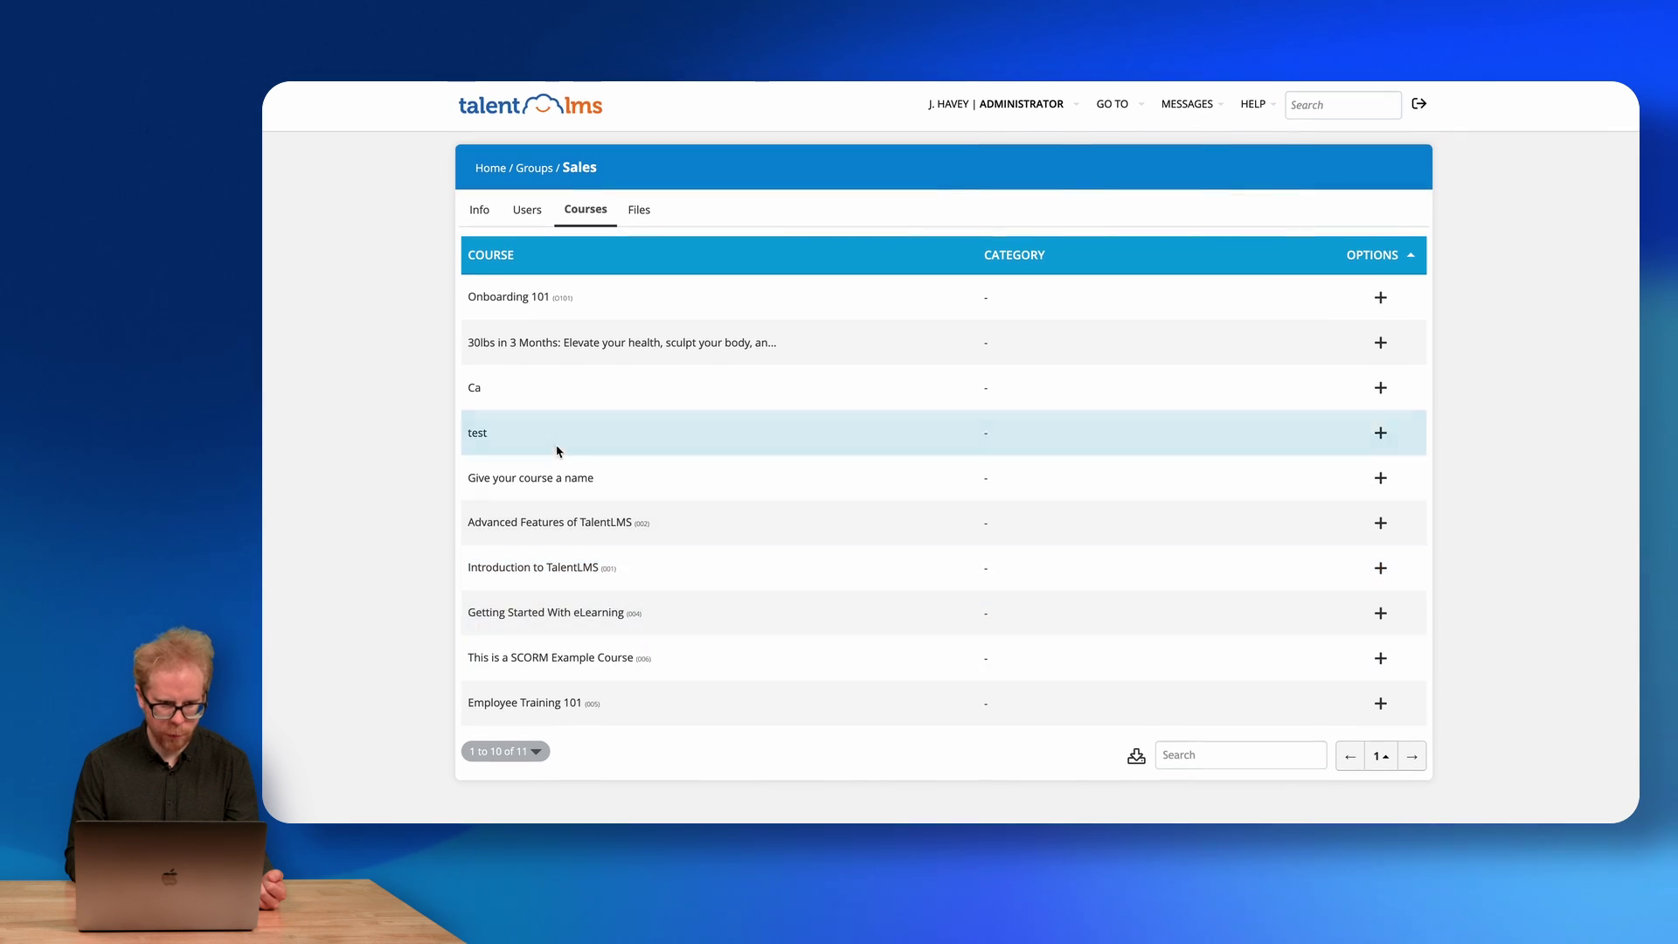
{"action": "left_click", "coordinate": [1380, 387]}
{"action": "left_click", "coordinate": [1378, 434]}
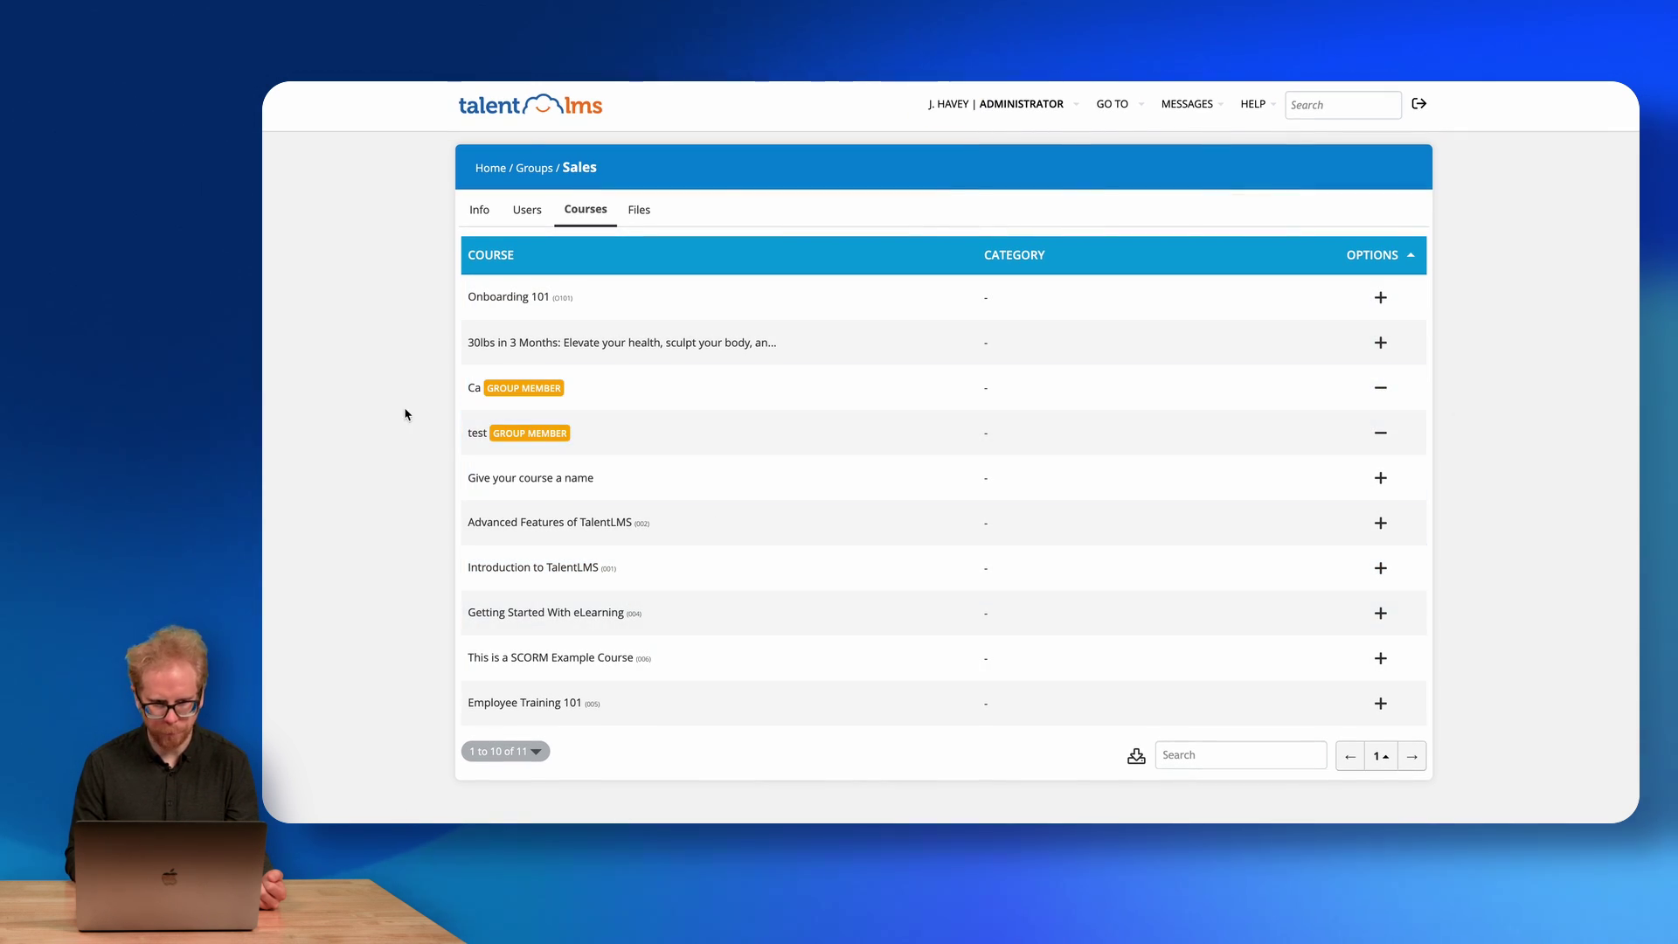
{"action": "left_click", "coordinate": [492, 170]}
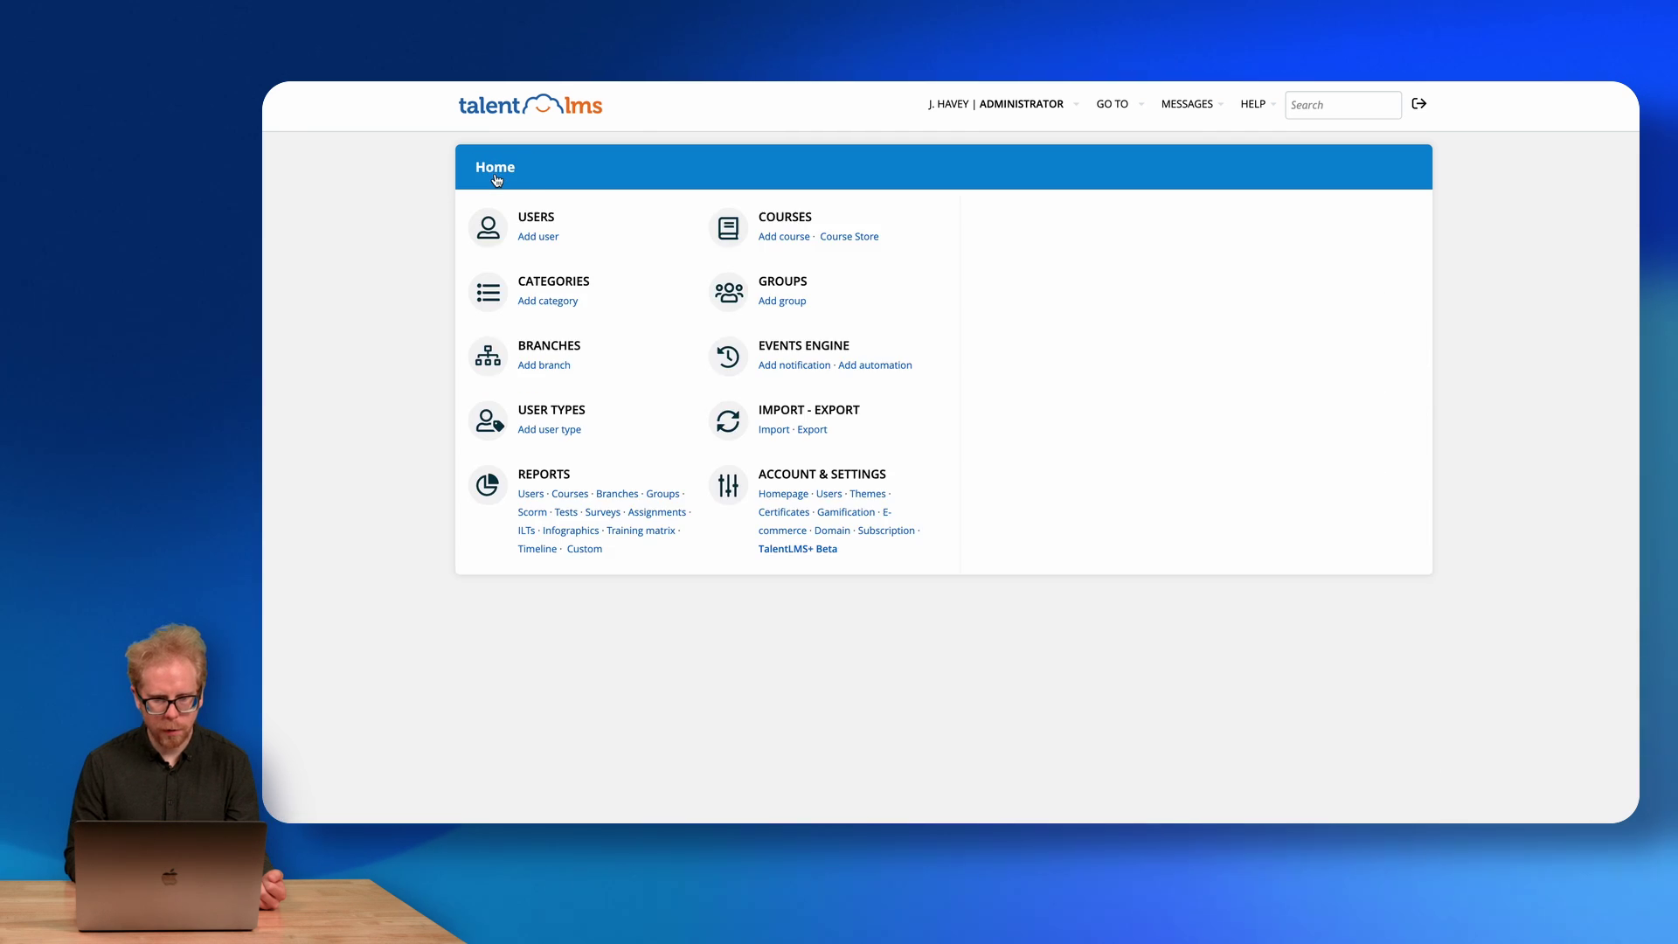
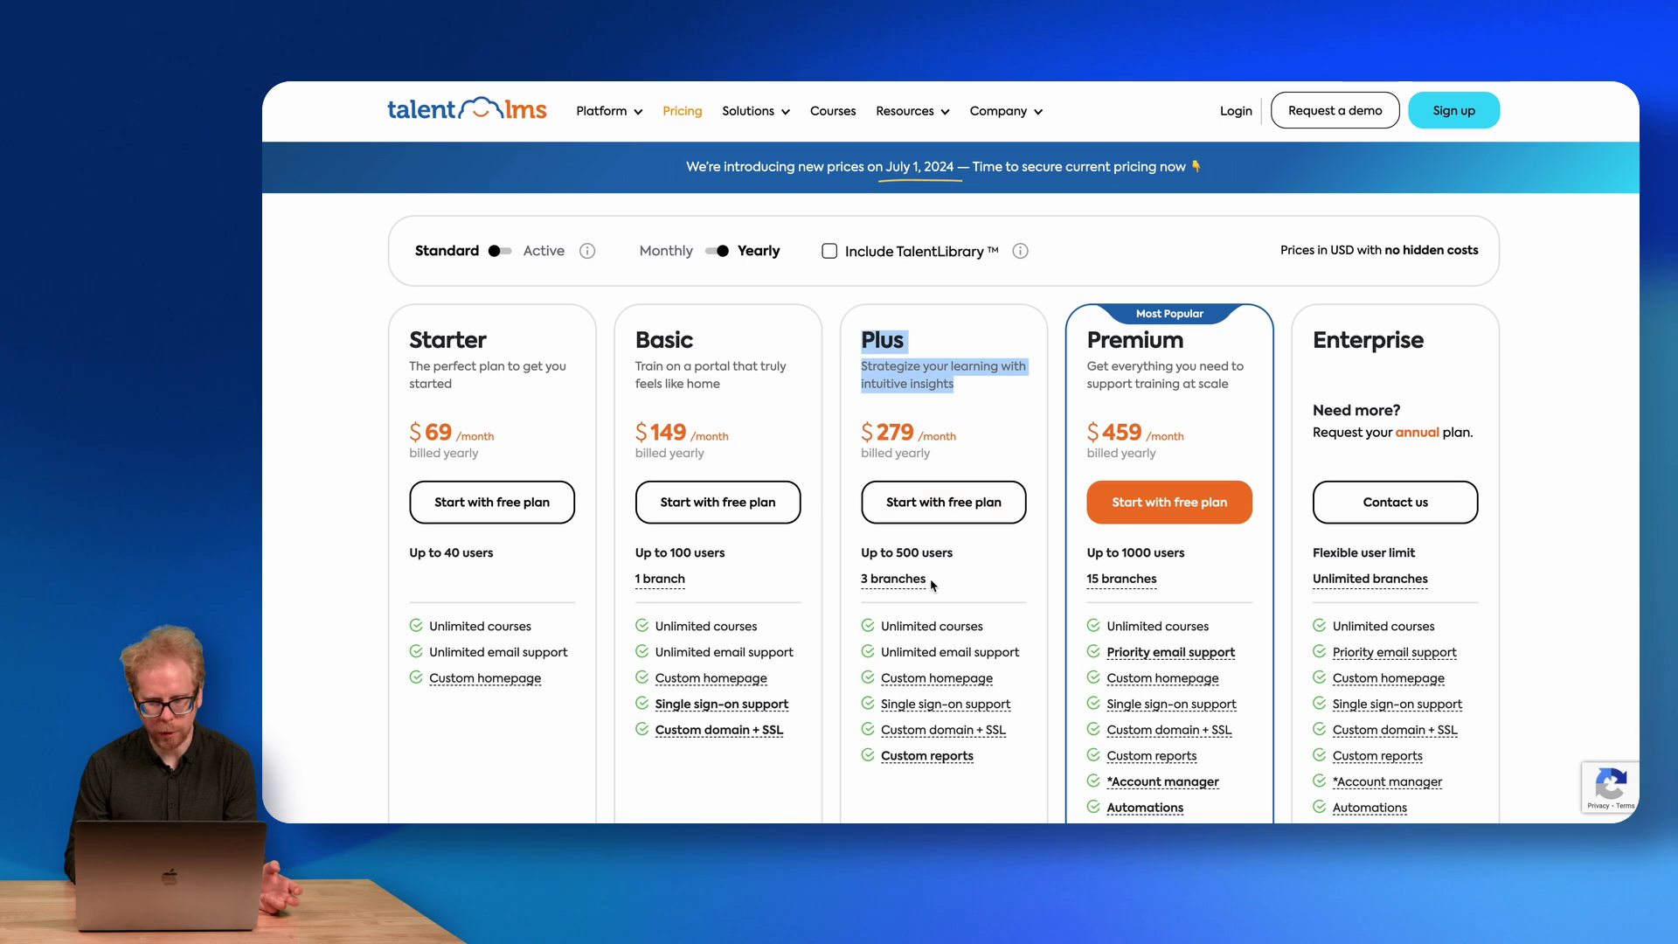
Return to the TalentLMS admin Branches page, which lists only the sales branch.
{"action": "mouse_move", "coordinate": [1116, 585]}
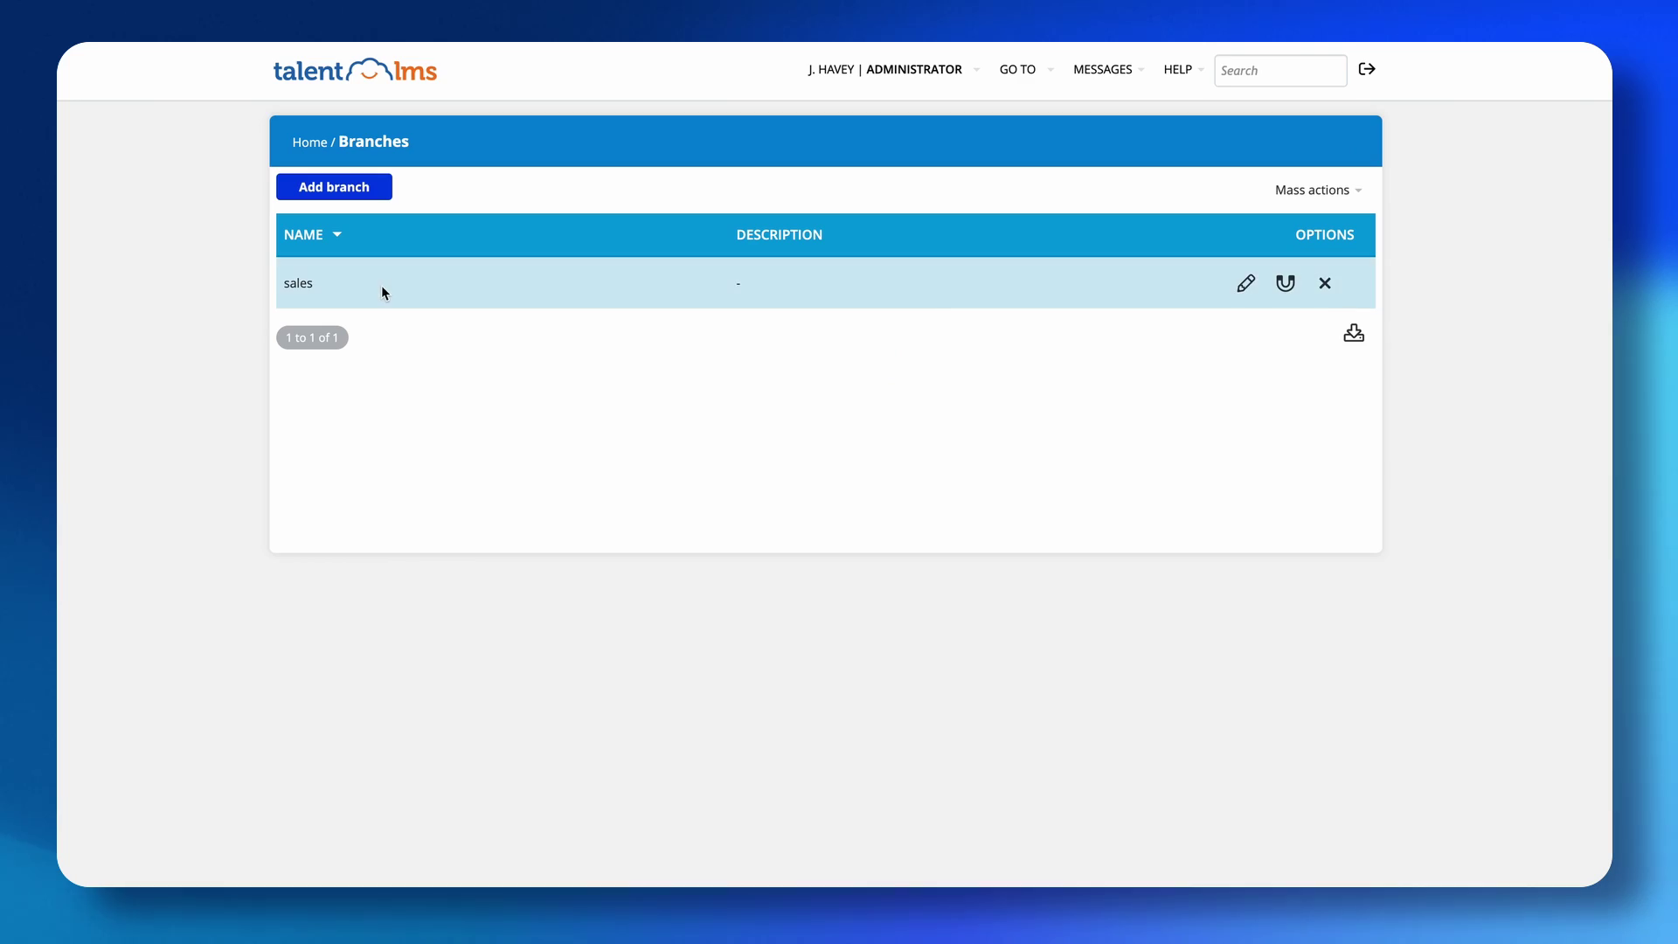
Start a new branch from the Branches page.
{"action": "left_click", "coordinate": [327, 187]}
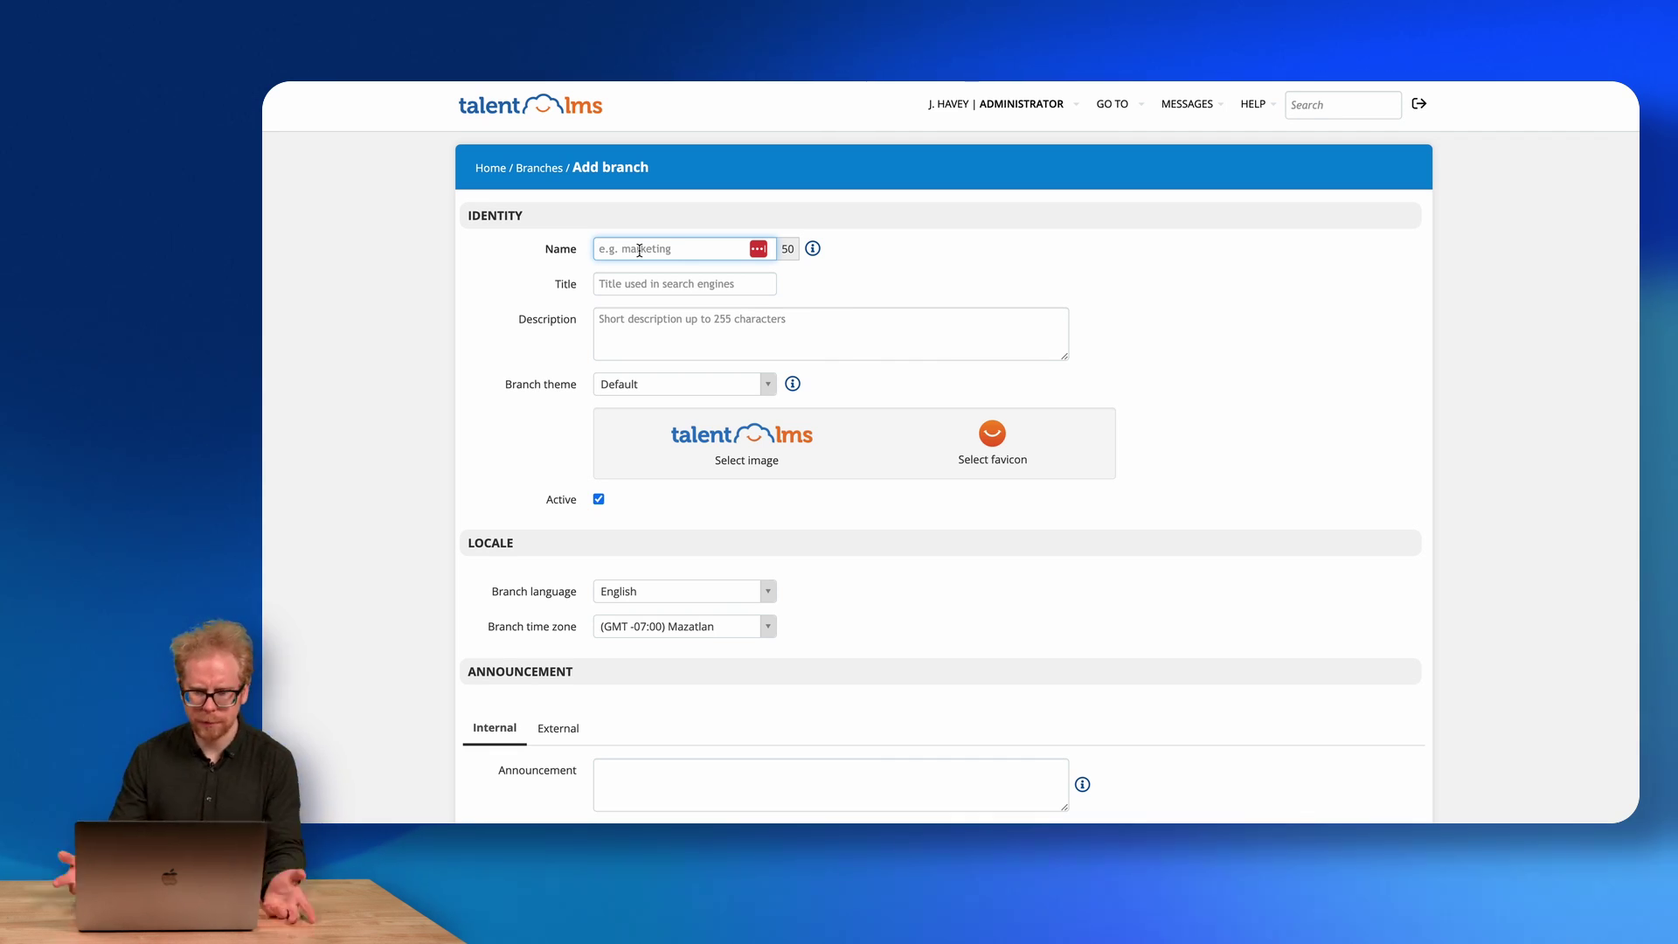
Enter franchise1 as the branch name, title and description, and pick the City Lights theme.
{"action": "type", "text": "franchise1"}
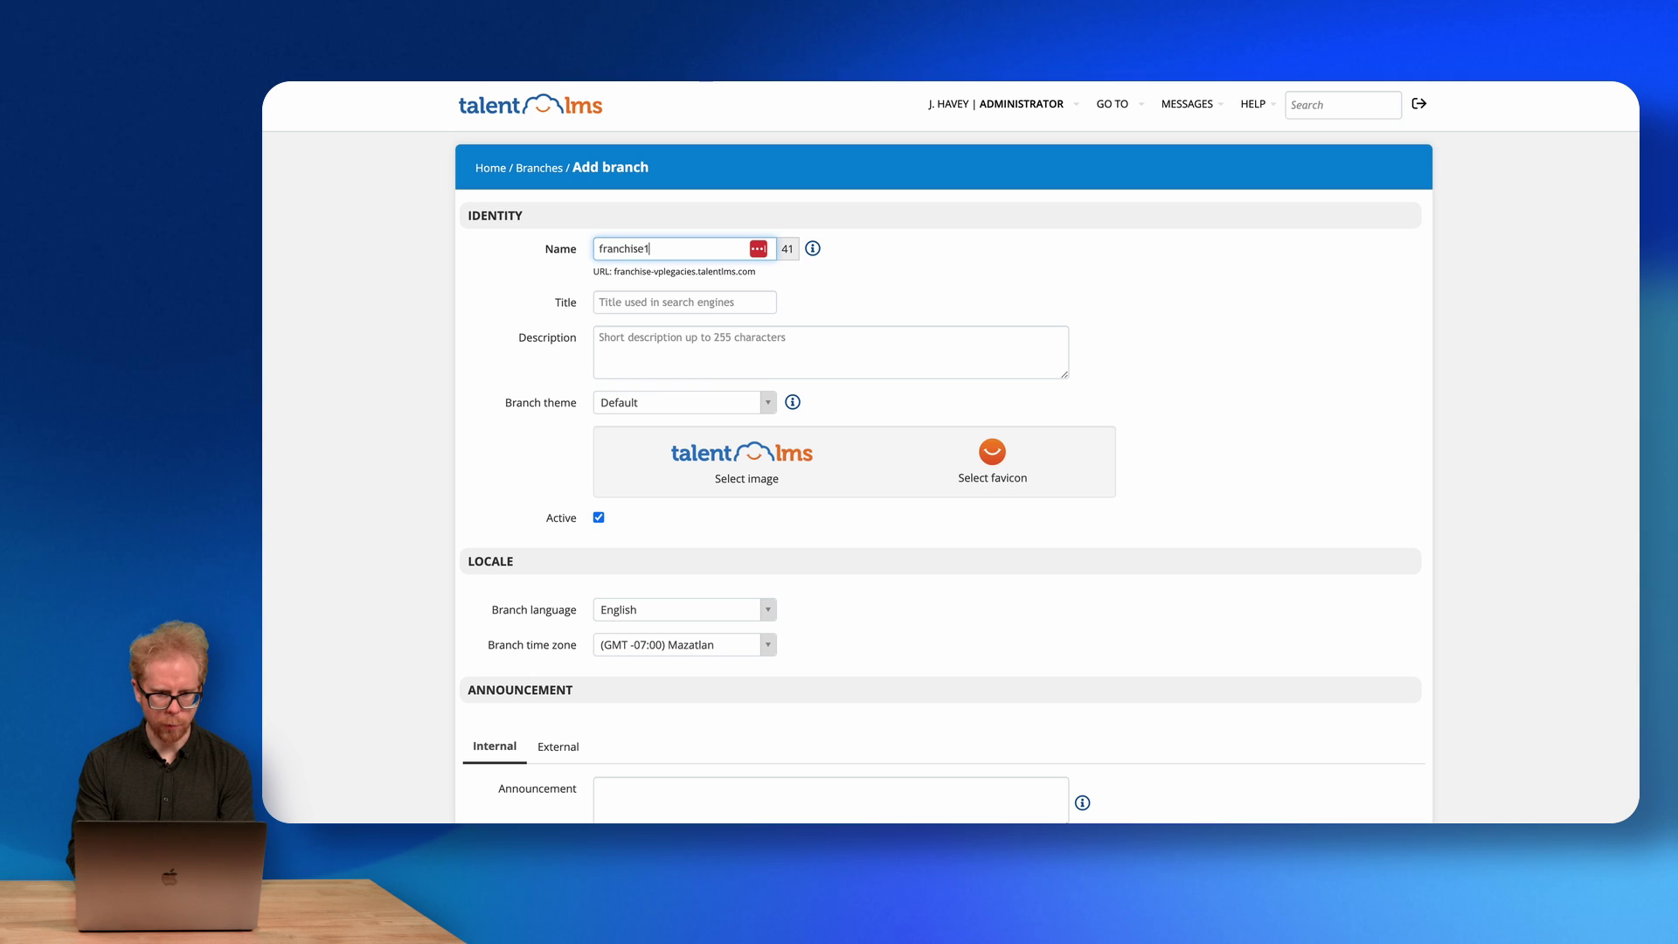
{"action": "left_click", "coordinate": [630, 304]}
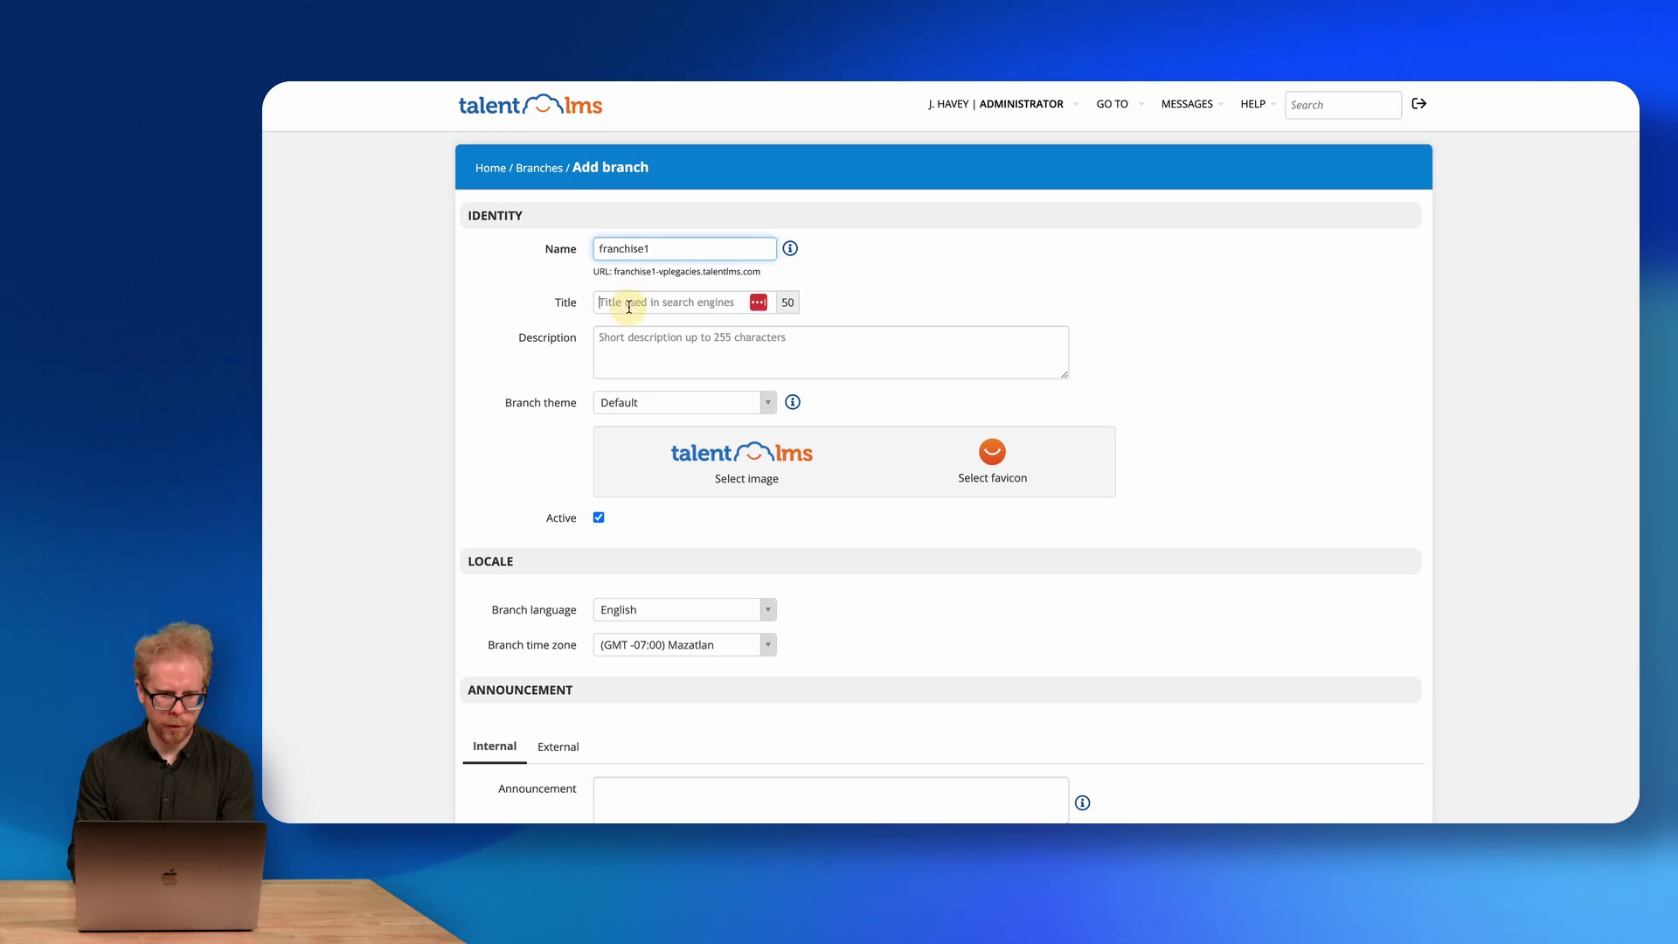
{"action": "left_click", "coordinate": [529, 285]}
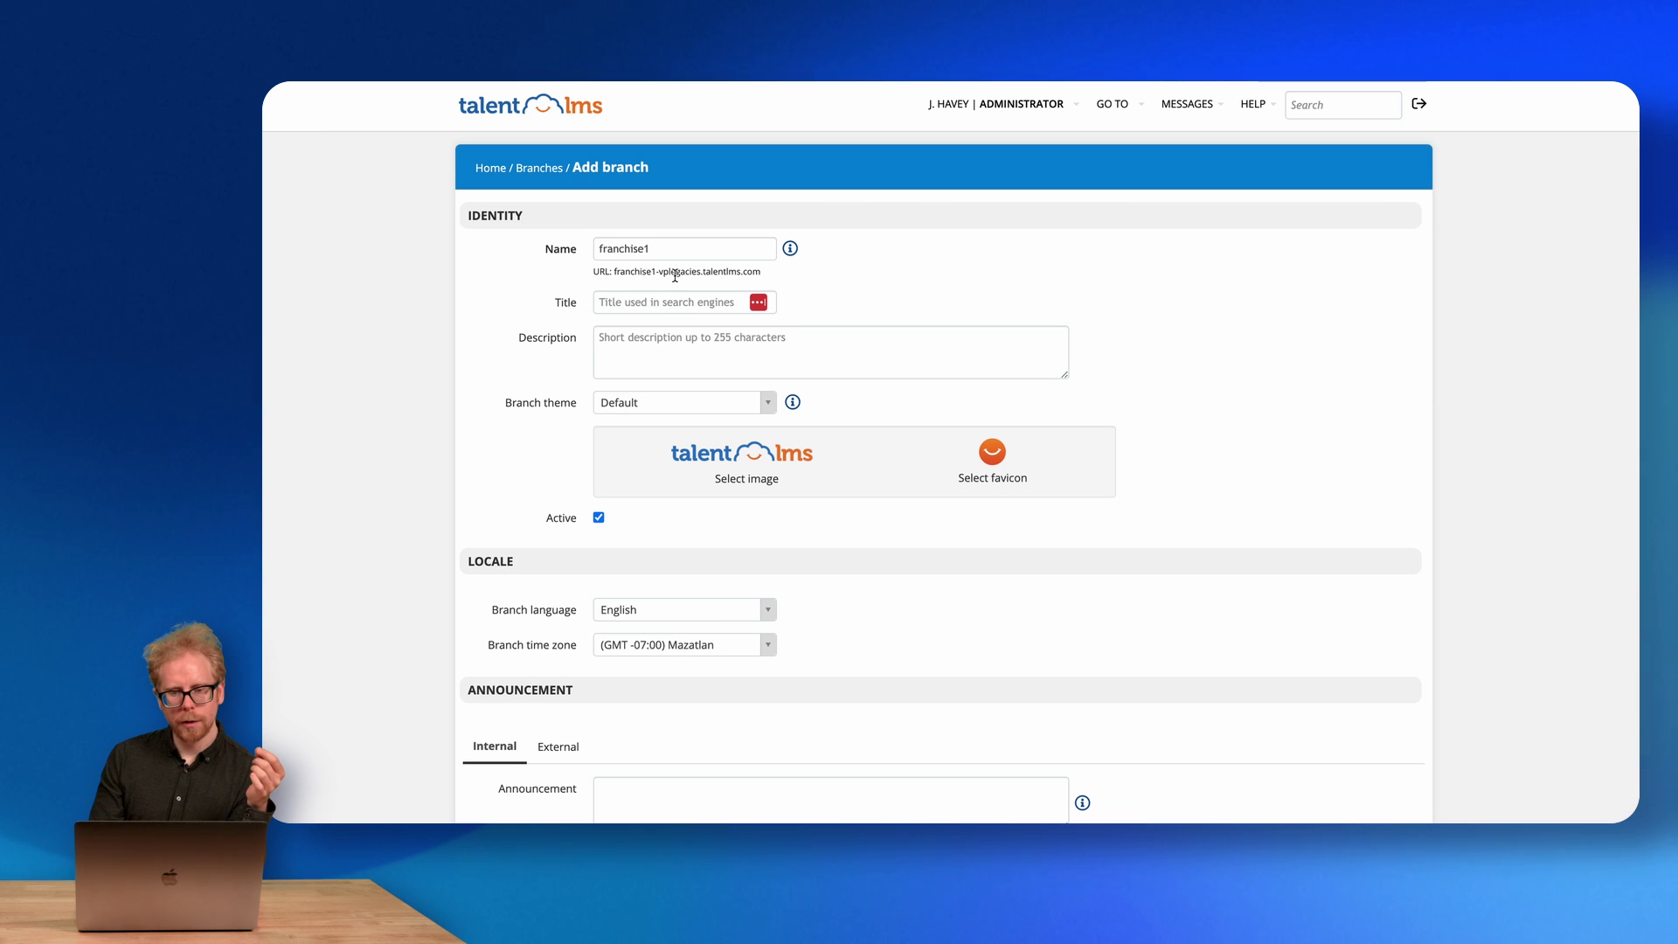
{"action": "left_click_drag", "start_coordinate": [757, 272], "coordinate": [597, 271]}
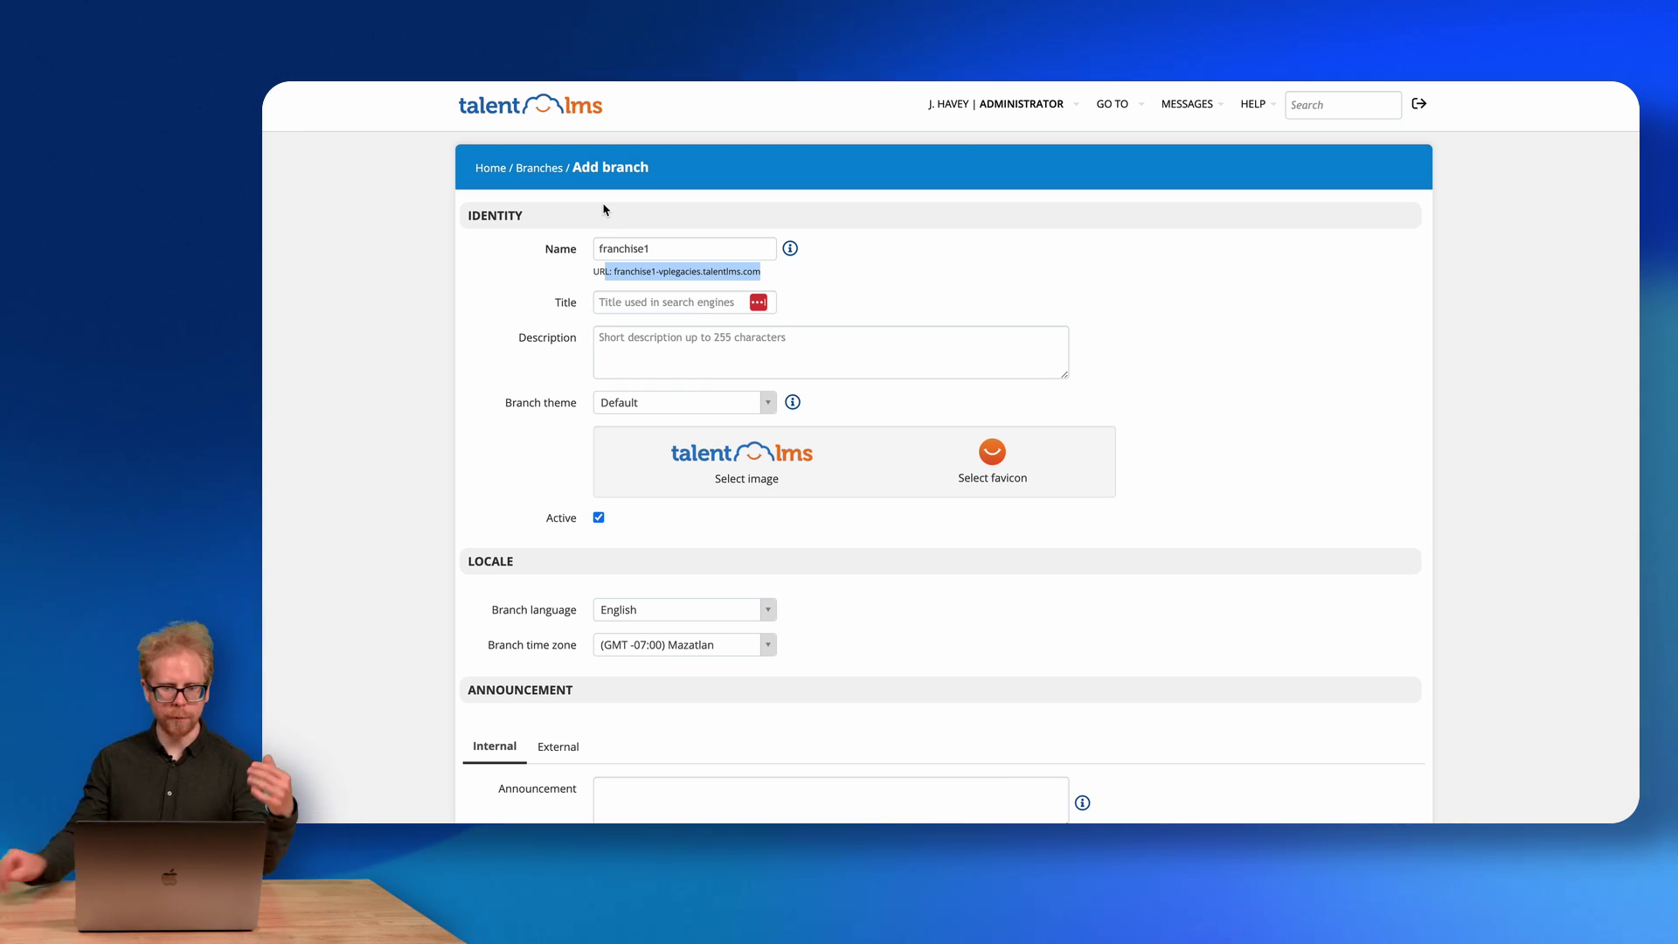
{"action": "left_click", "coordinate": [622, 303]}
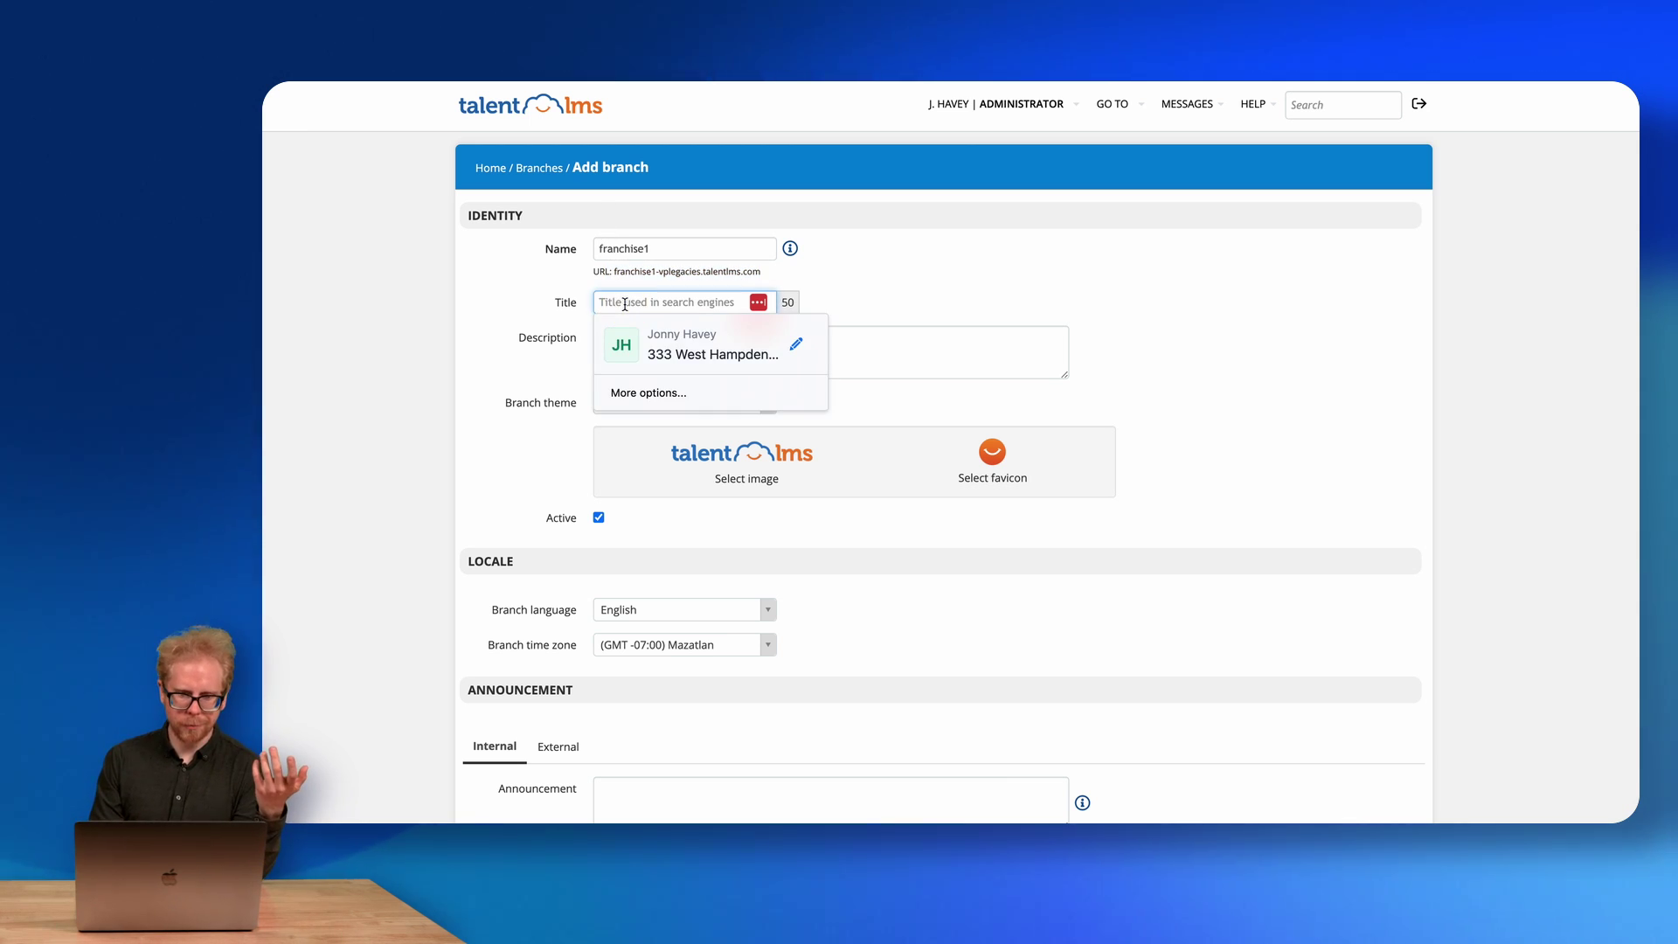
{"action": "type", "text": "franchise1"}
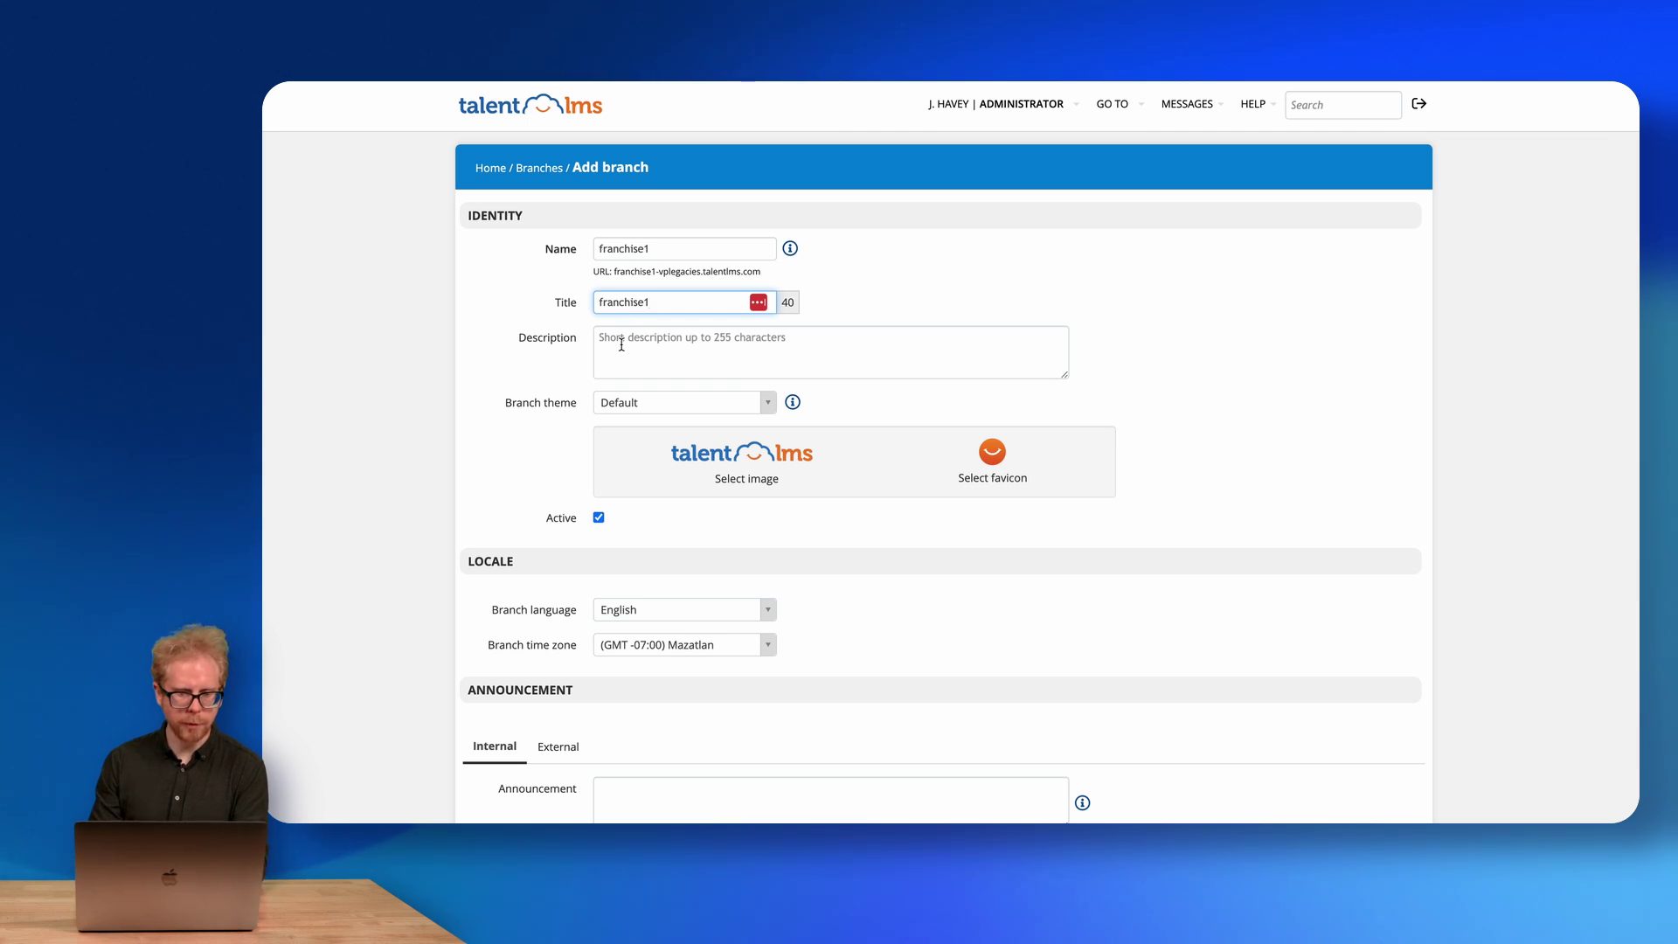
{"action": "left_click", "coordinate": [621, 344]}
{"action": "type", "text": "fran"}
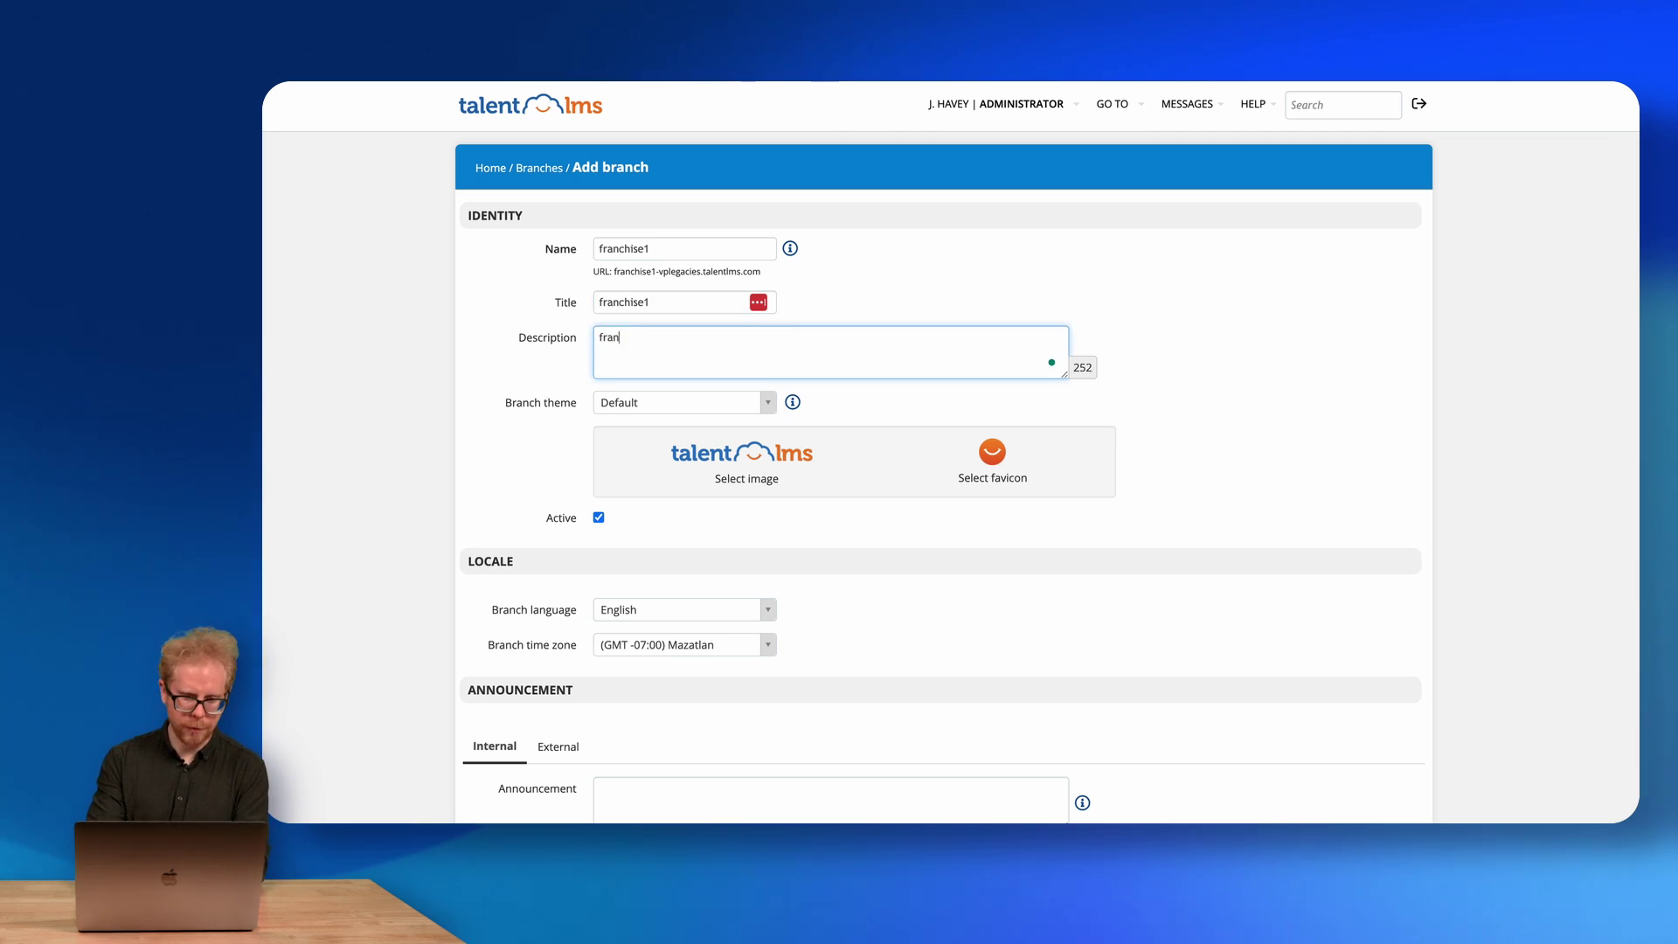
{"action": "type", "text": "chise1"}
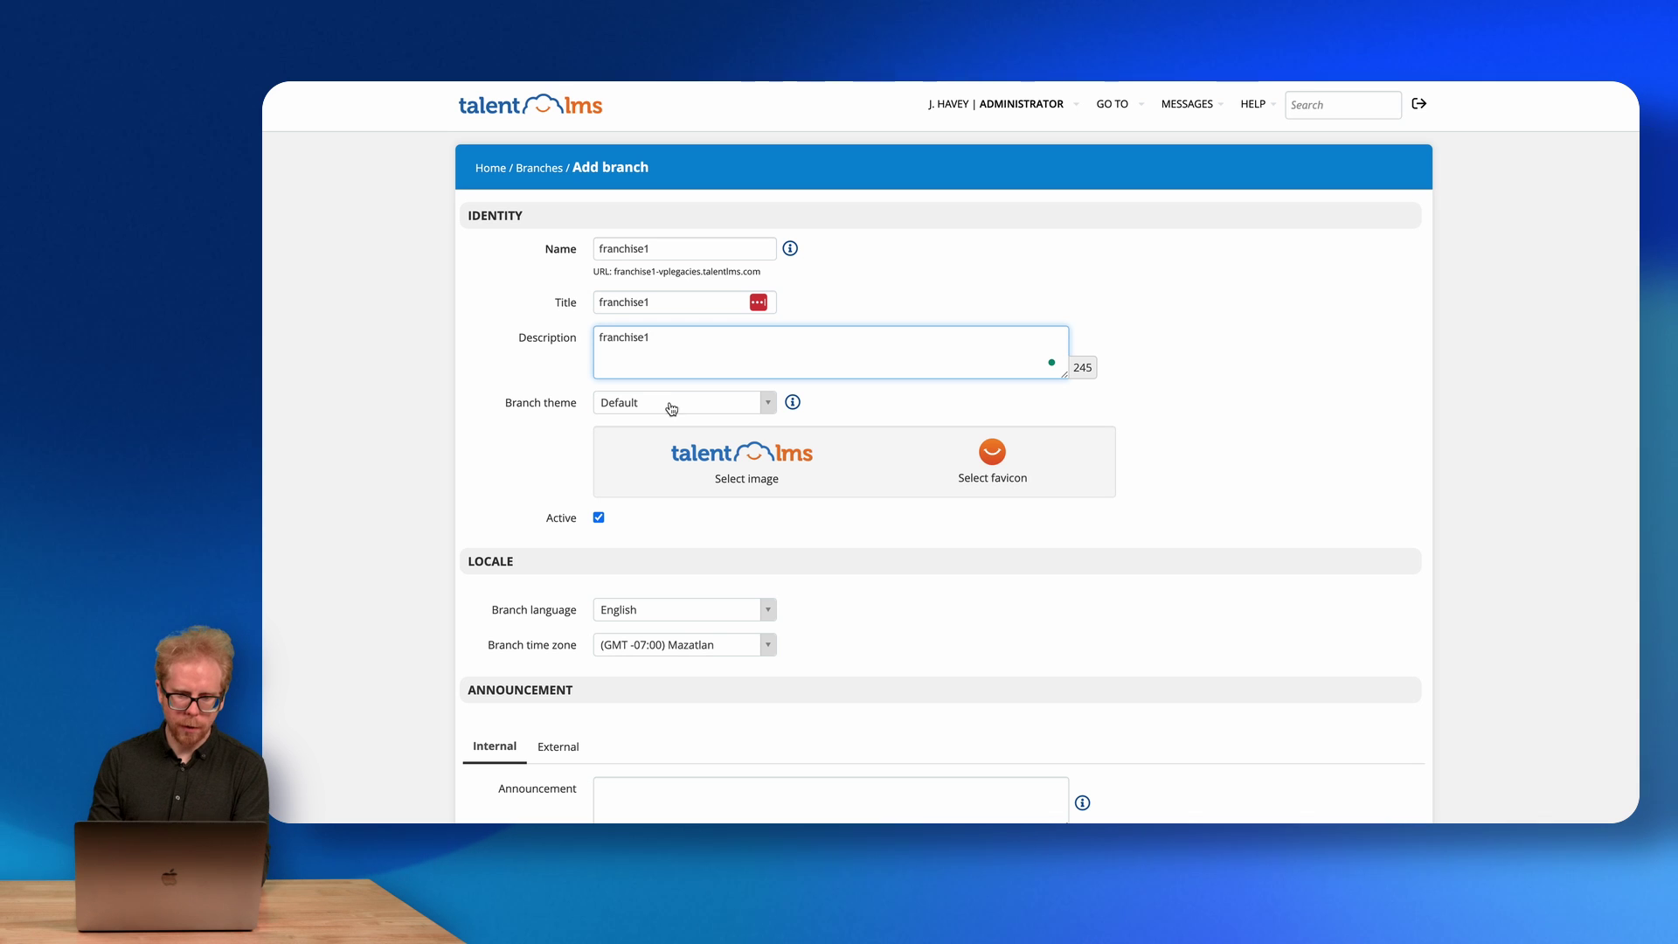
{"action": "left_click", "coordinate": [707, 405]}
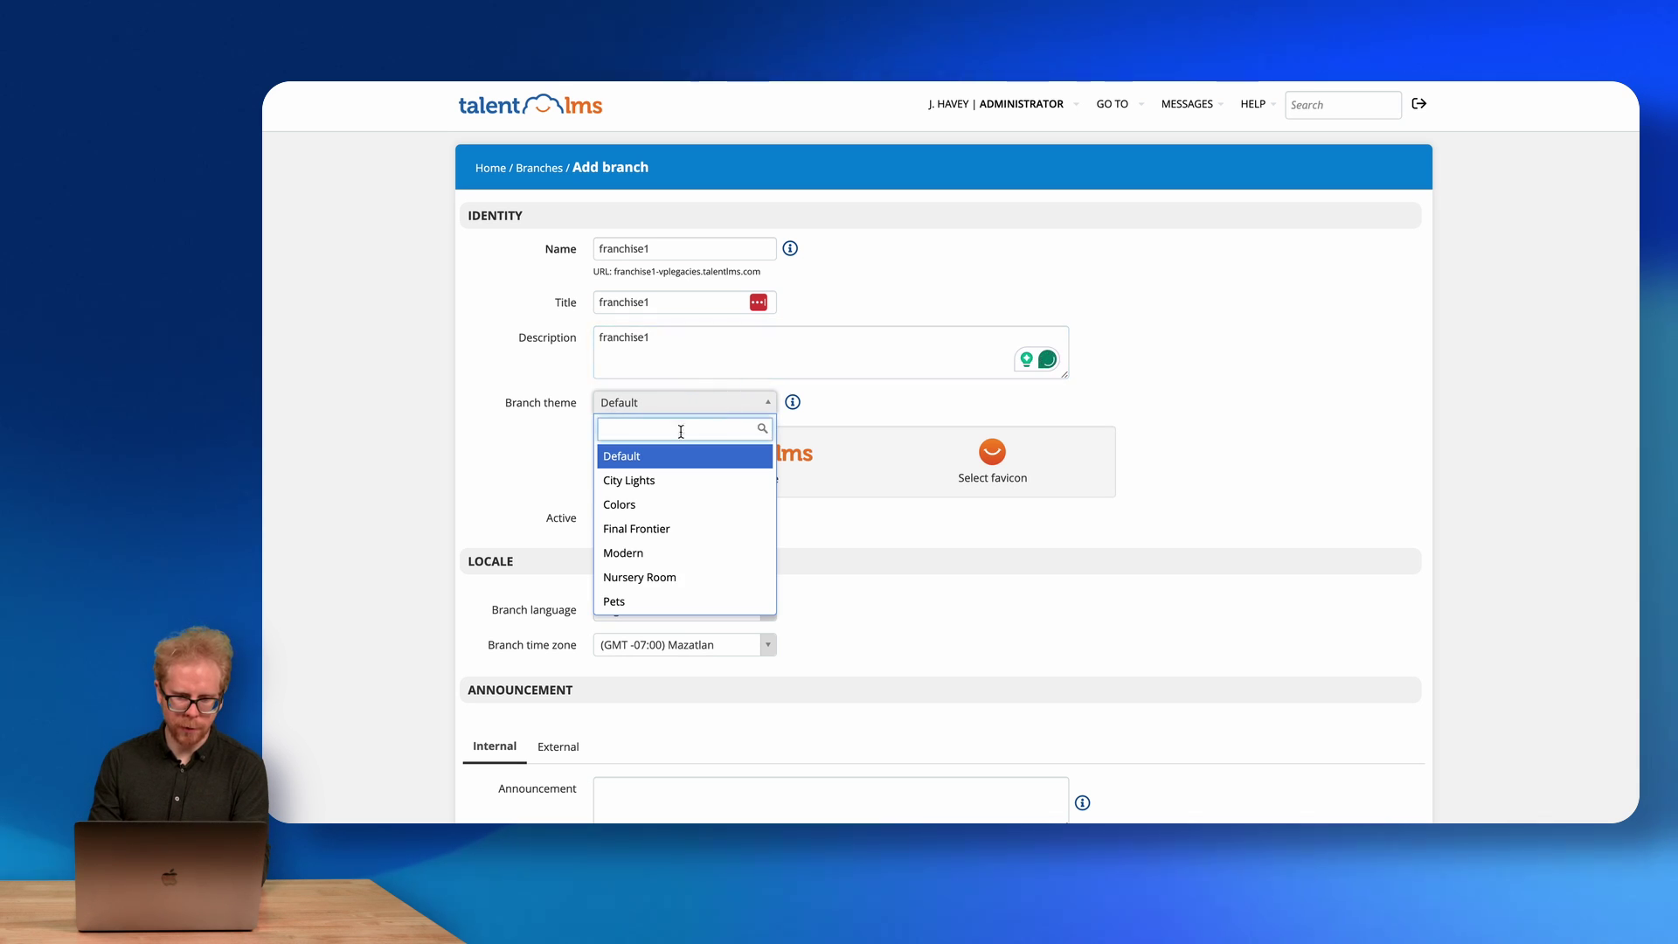
{"action": "left_click", "coordinate": [649, 480]}
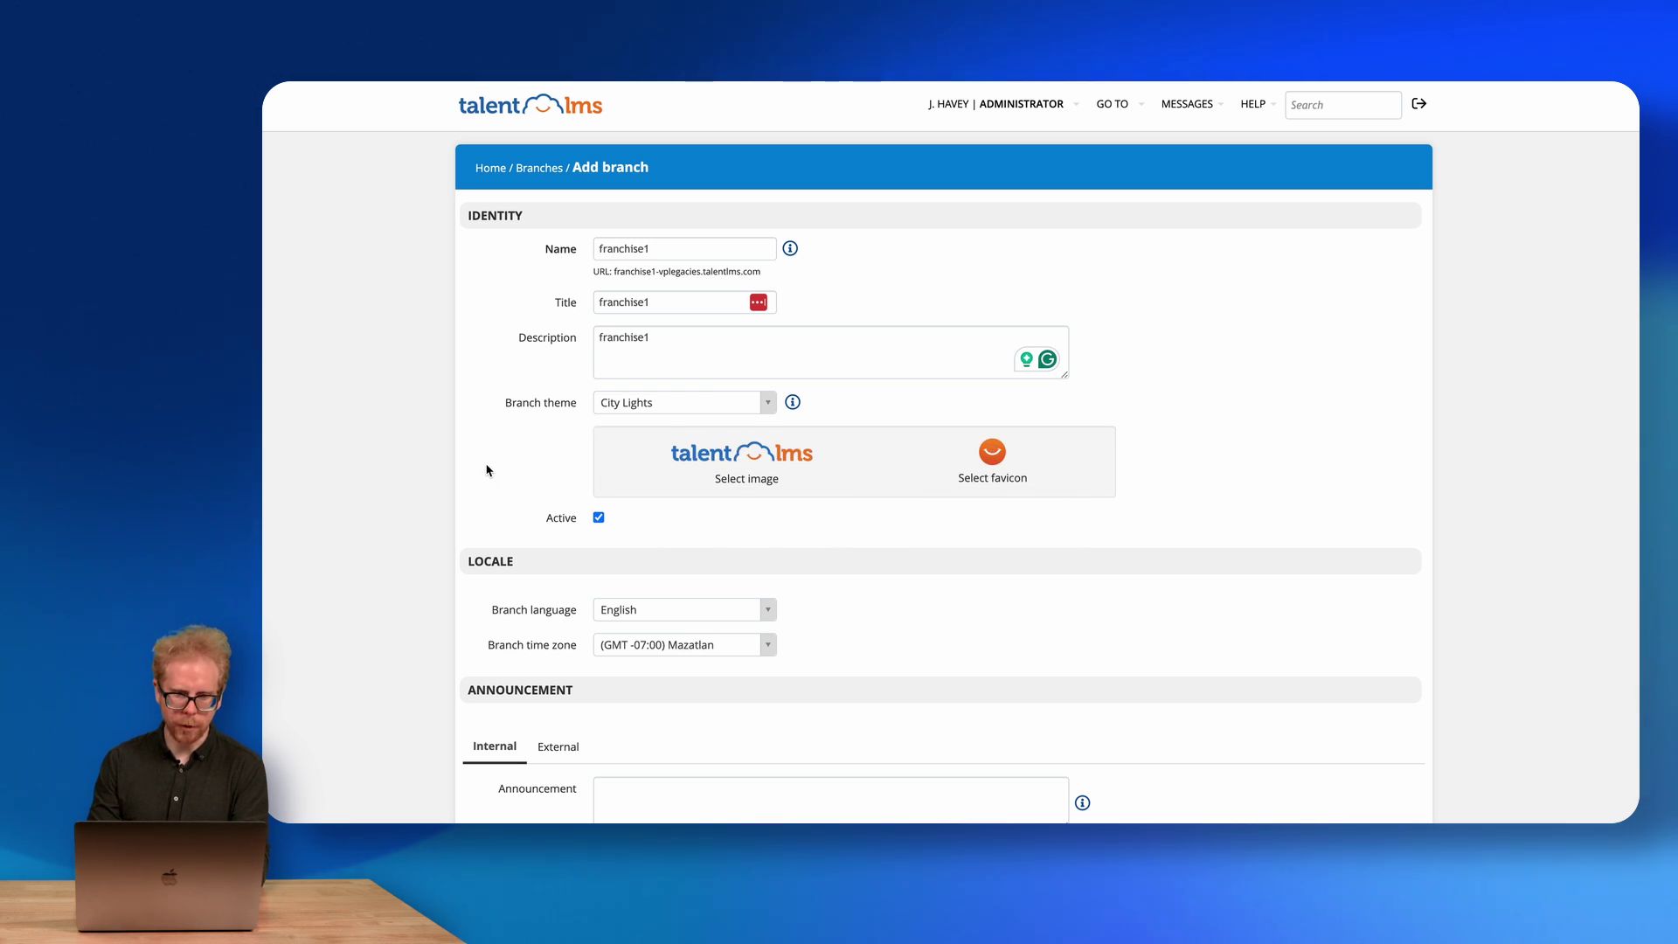
Set Sales as the default group for the new branch's users.
{"action": "scroll", "coordinate": [487, 471], "scroll_direction": "down", "scroll_amount": 4}
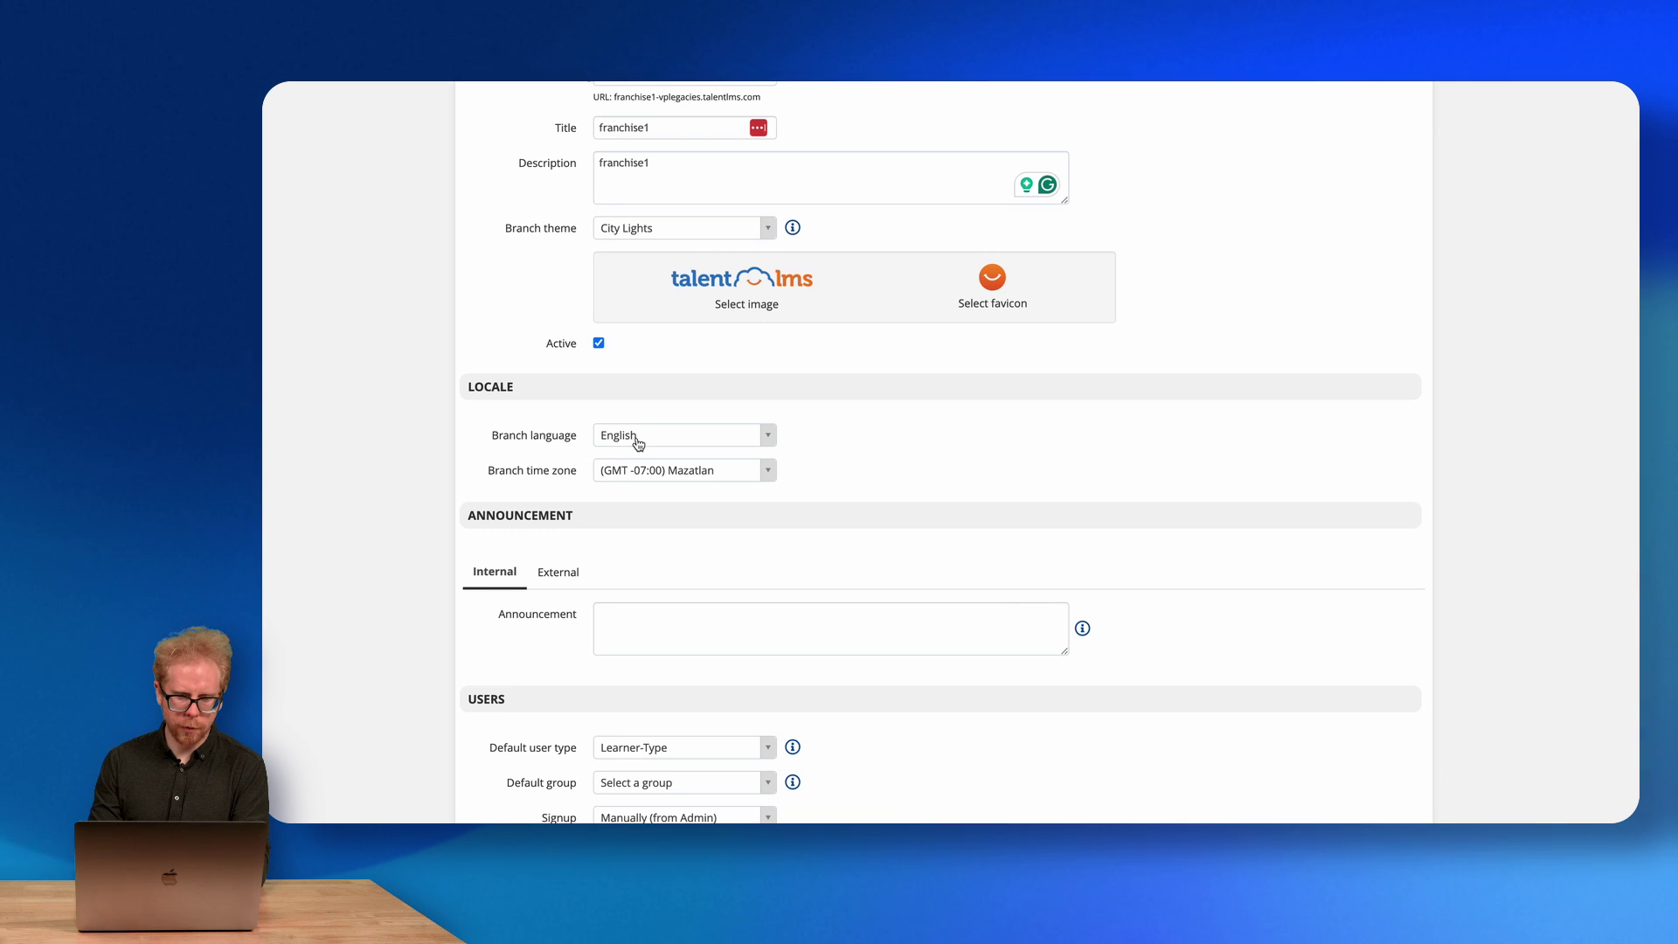
{"action": "scroll", "coordinate": [555, 442], "scroll_direction": "down", "scroll_amount": 4}
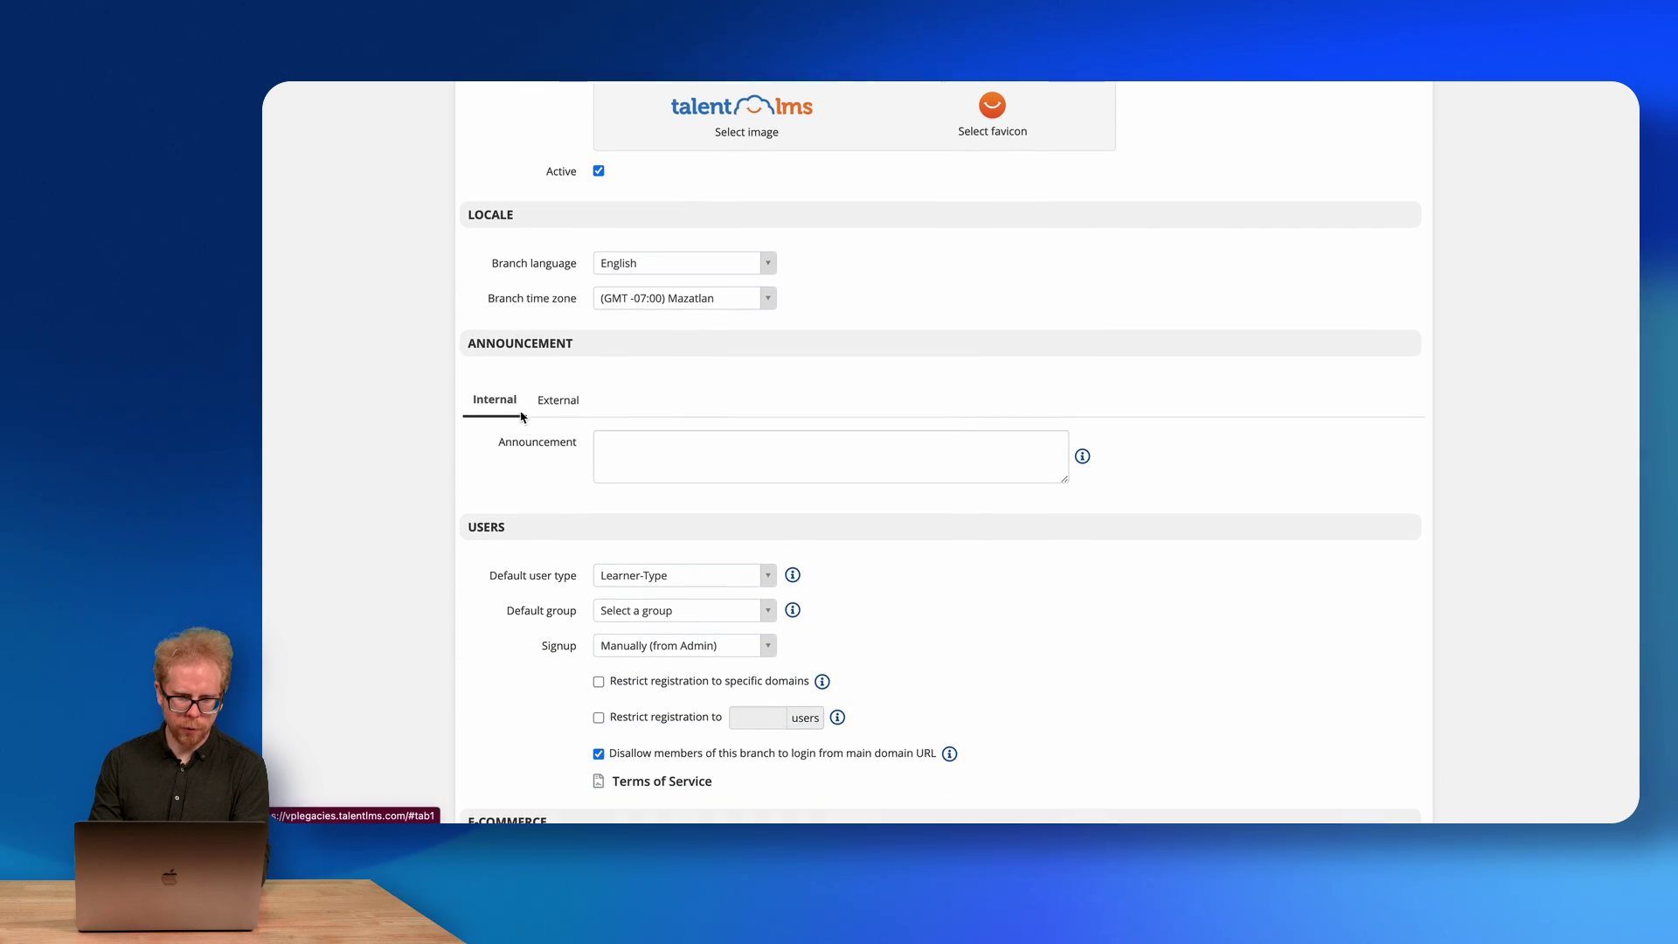
{"action": "scroll", "coordinate": [565, 486], "scroll_direction": "down", "scroll_amount": 1}
{"action": "scroll", "coordinate": [565, 487], "scroll_direction": "down", "scroll_amount": 3}
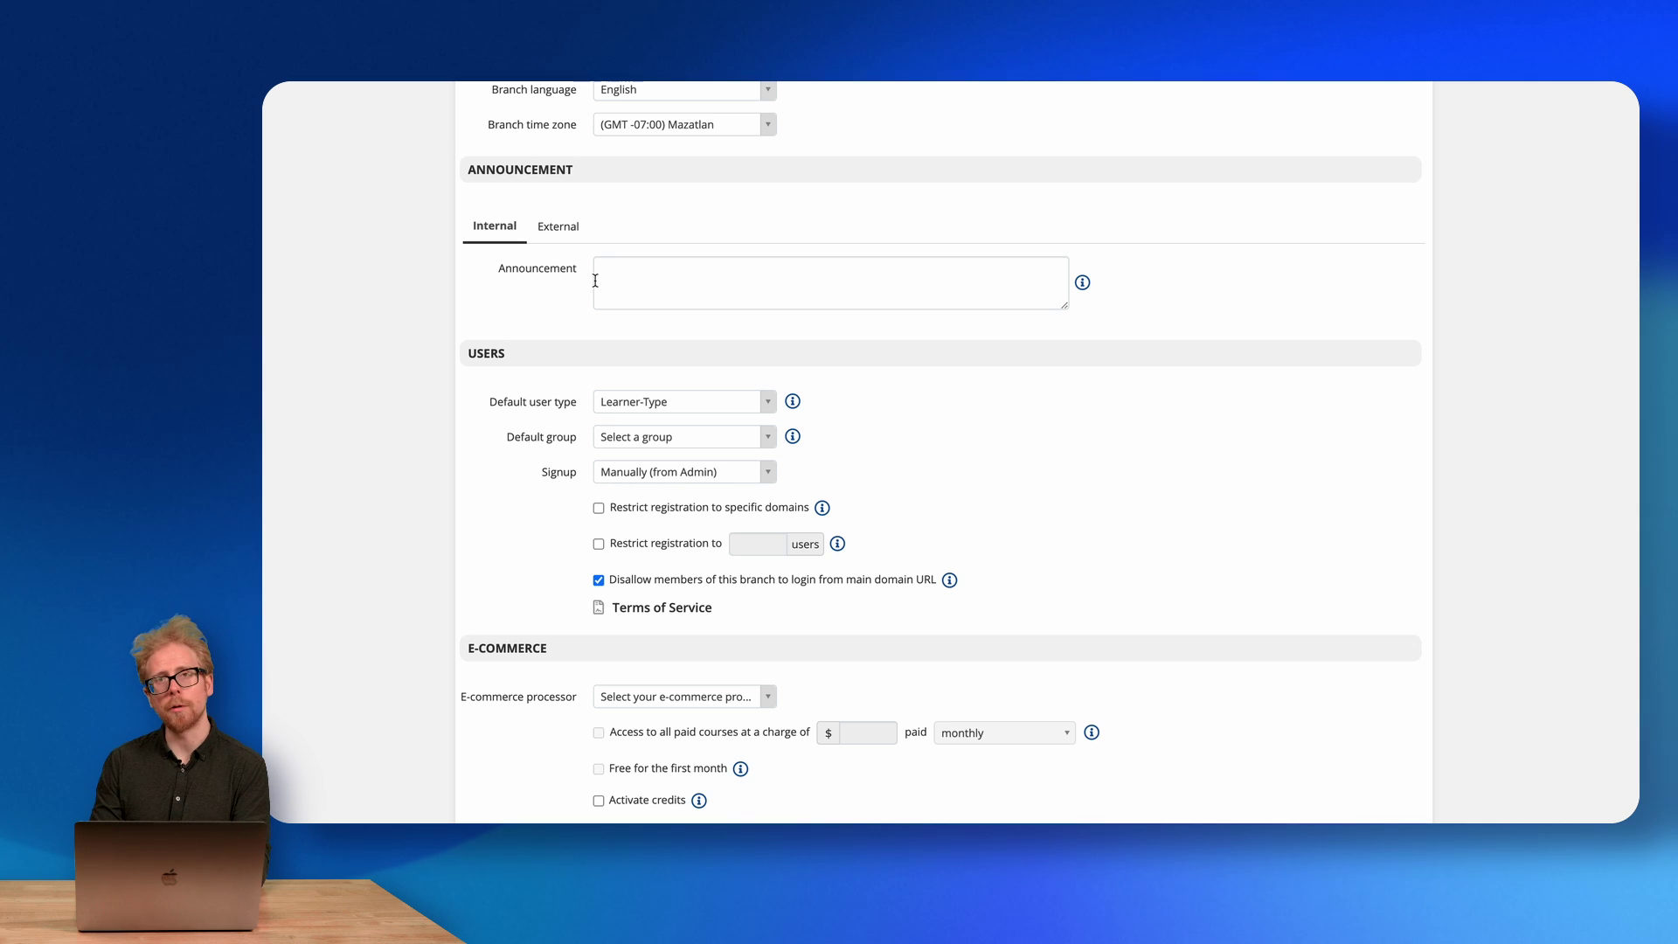
{"action": "left_click", "coordinate": [562, 231]}
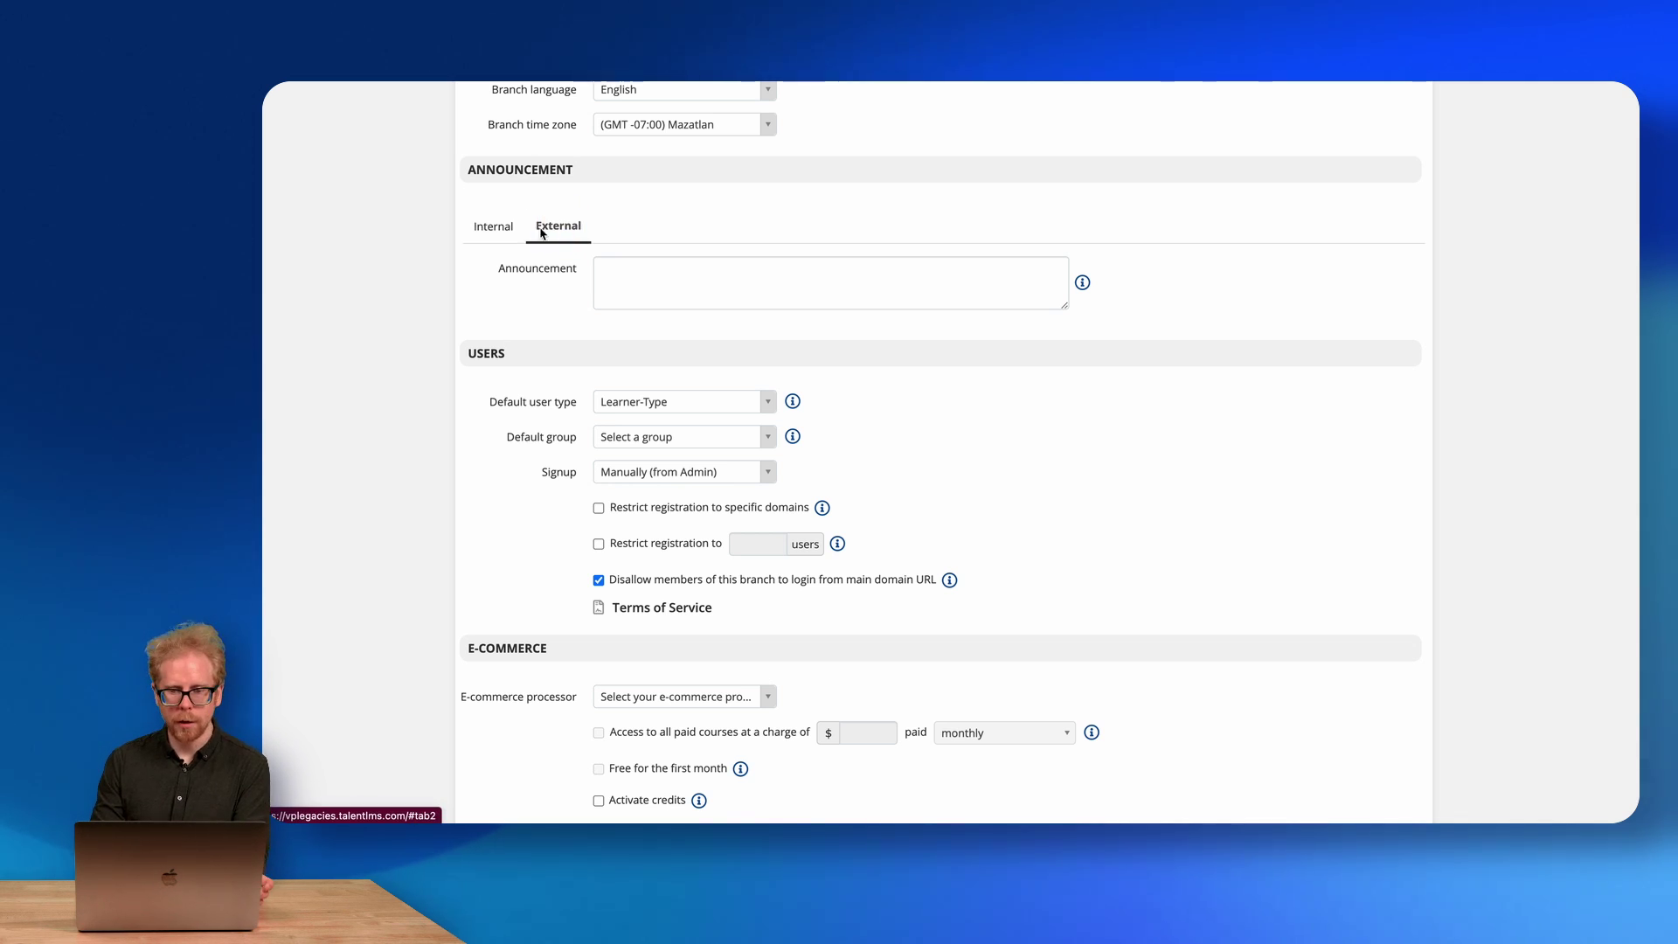
{"action": "left_click", "coordinate": [497, 229]}
{"action": "scroll", "coordinate": [535, 385], "scroll_direction": "down", "scroll_amount": 3}
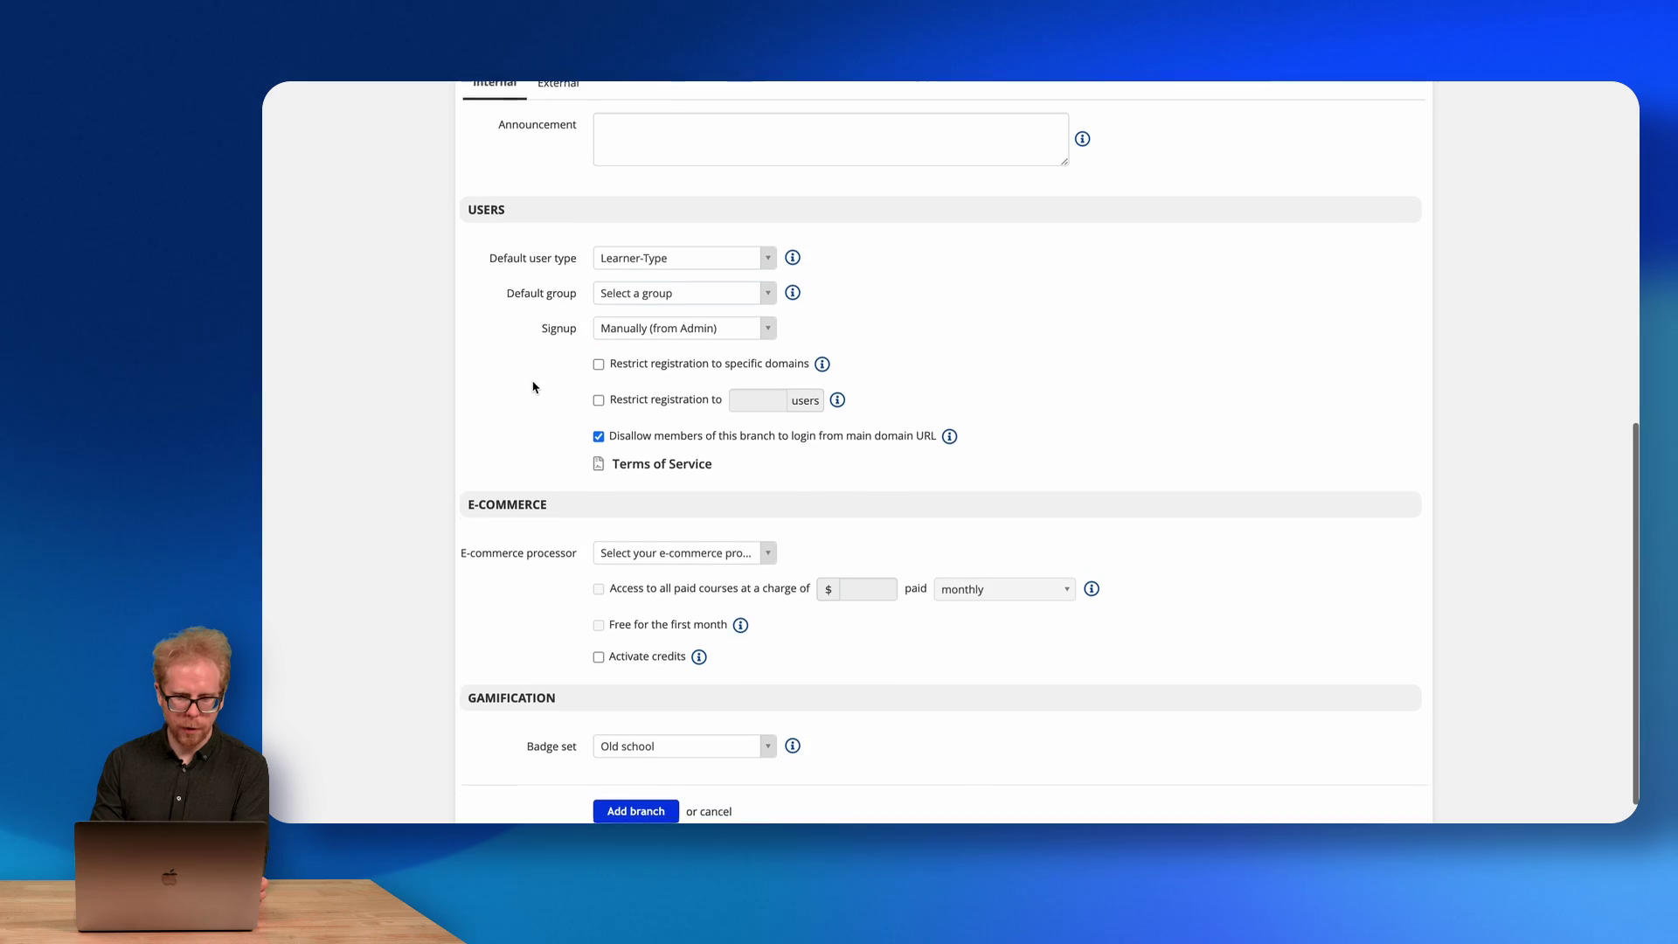
{"action": "left_click", "coordinate": [637, 292]}
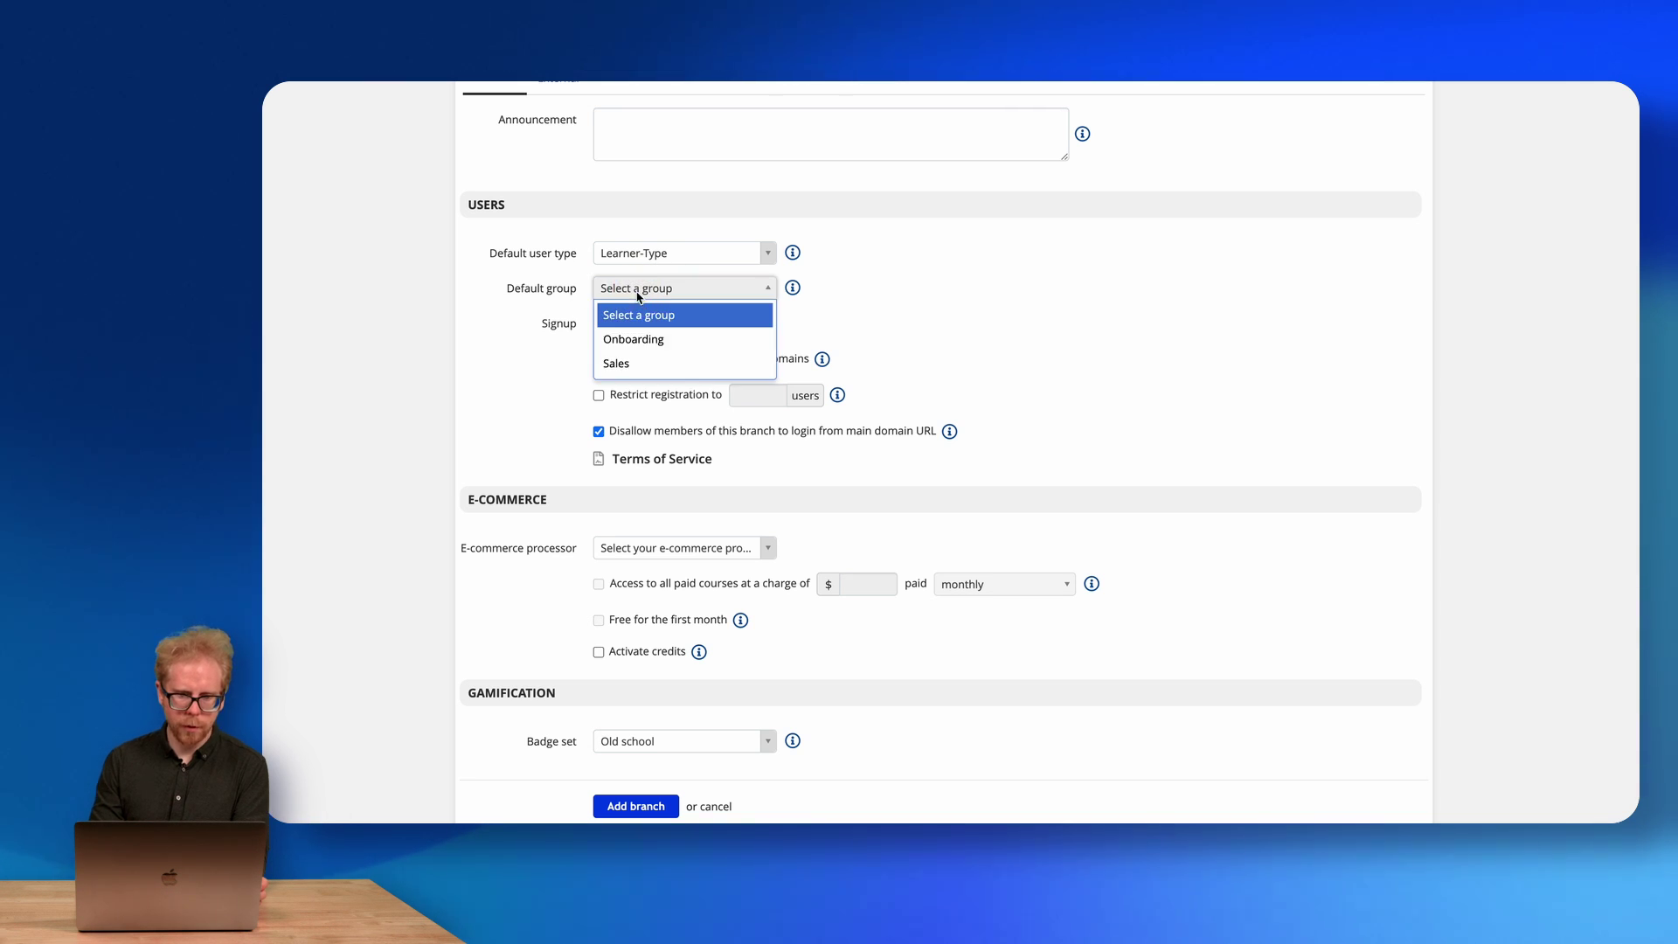
{"action": "left_click", "coordinate": [641, 361]}
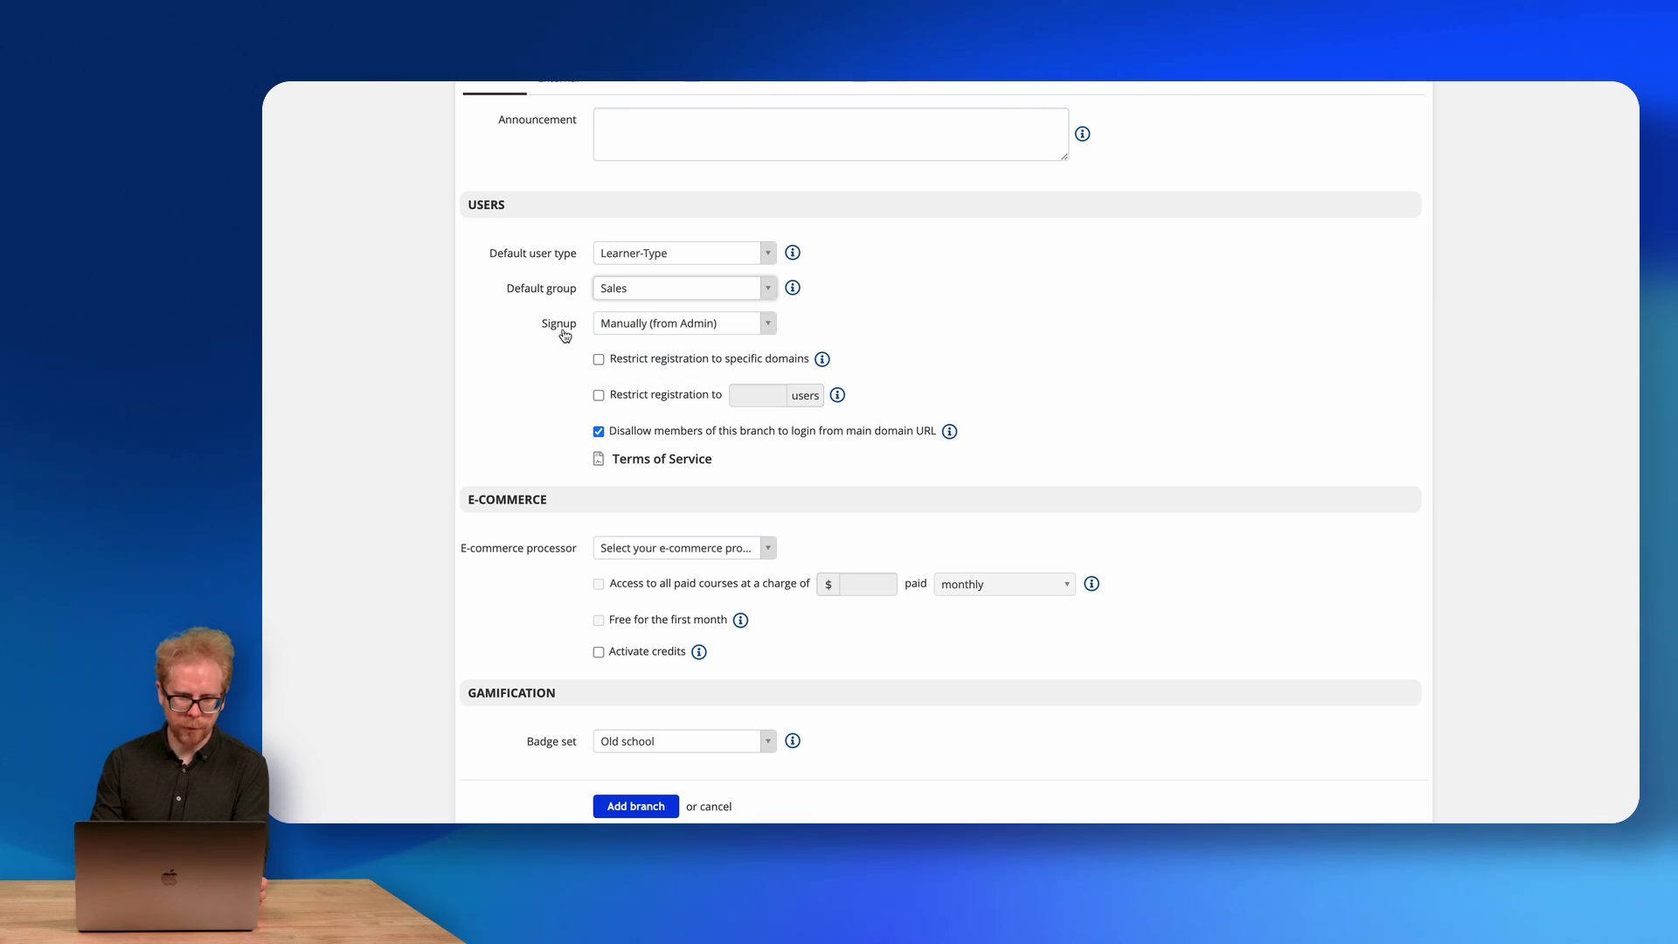
{"action": "scroll", "coordinate": [545, 366], "scroll_direction": "down", "scroll_amount": 1}
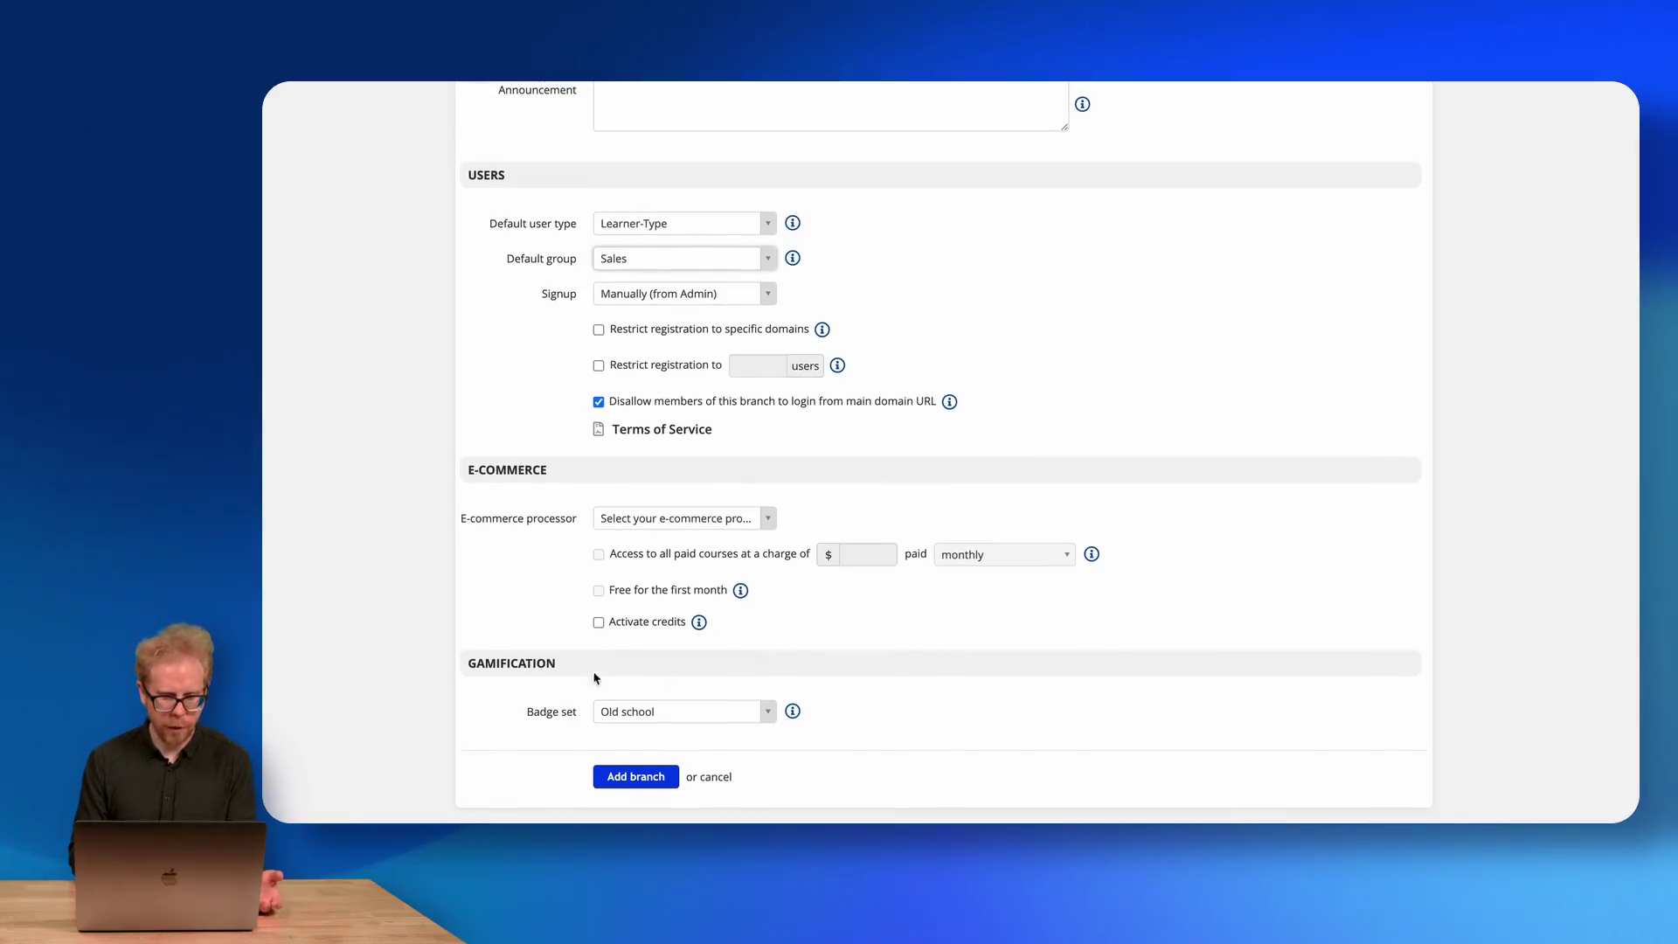
Keep the Old school badge set and create the franchise1 branch.
{"action": "left_click", "coordinate": [695, 712]}
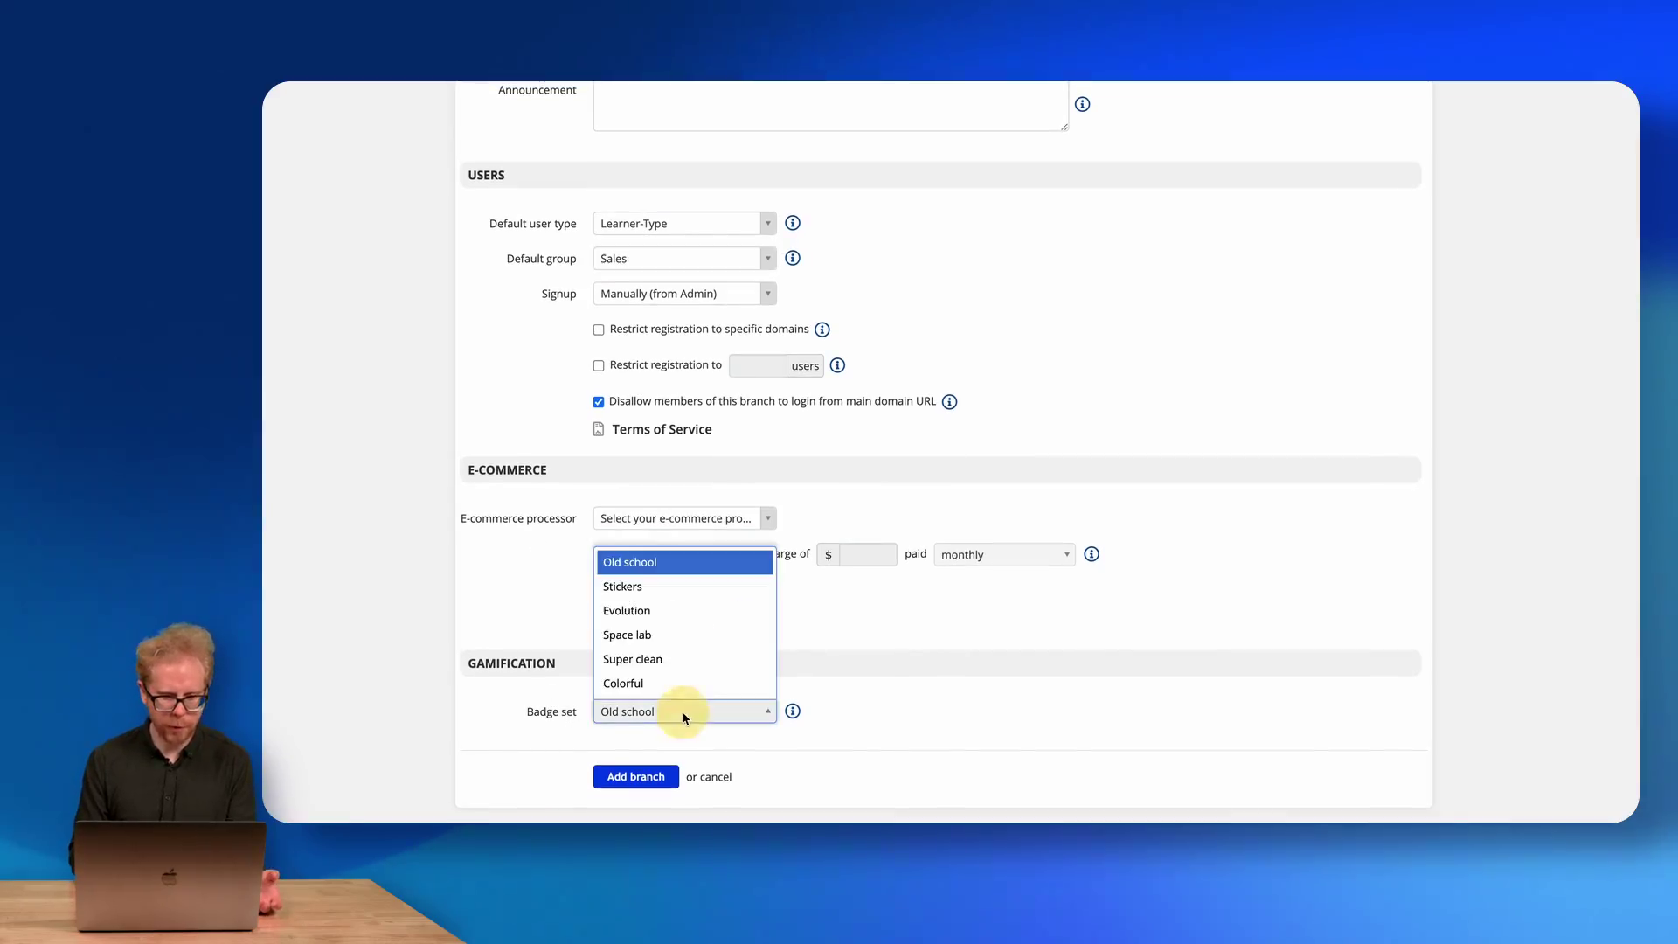
{"action": "left_click", "coordinate": [661, 557]}
{"action": "left_click", "coordinate": [658, 710]}
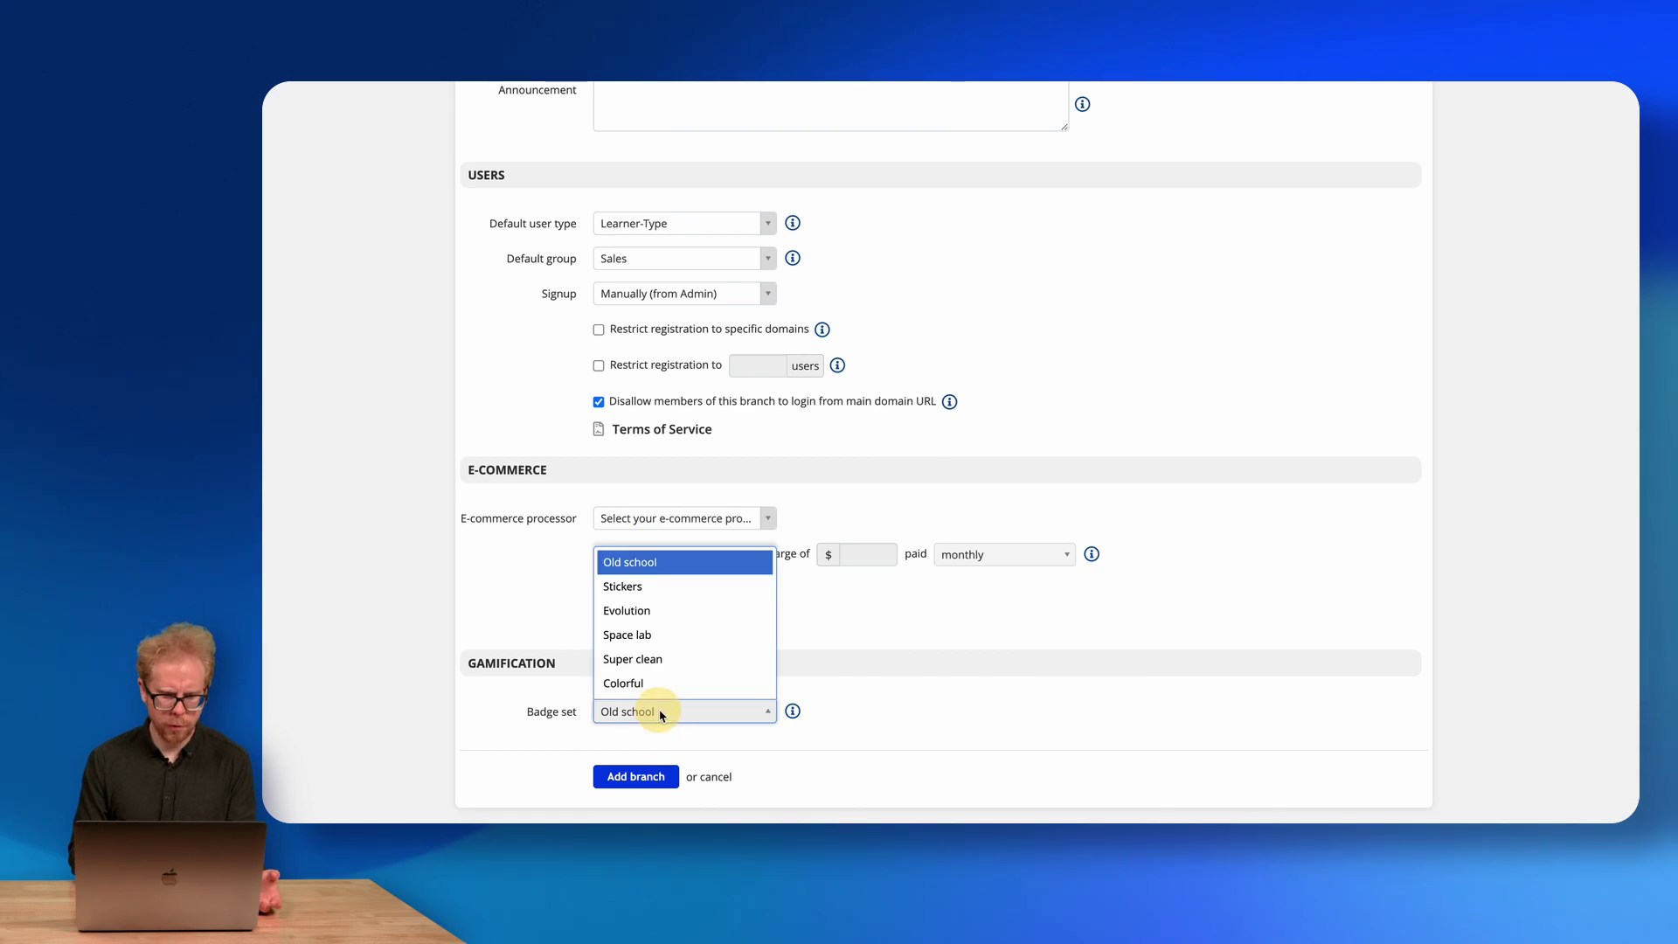
{"action": "left_click", "coordinate": [644, 569]}
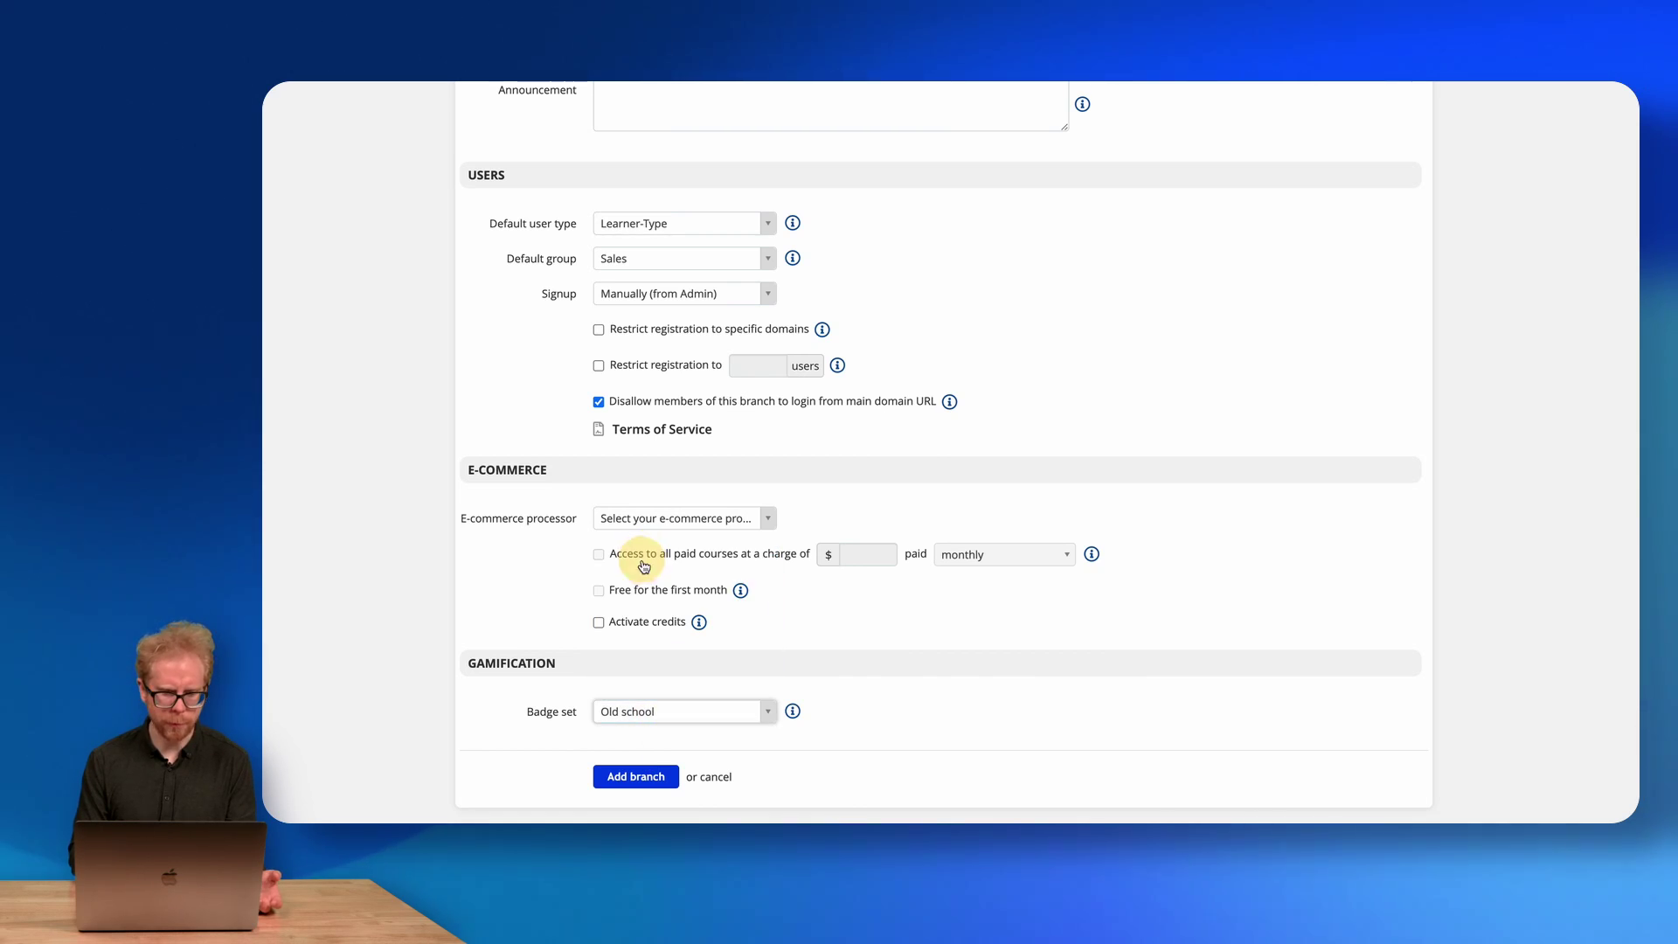
{"action": "left_click", "coordinate": [630, 784]}
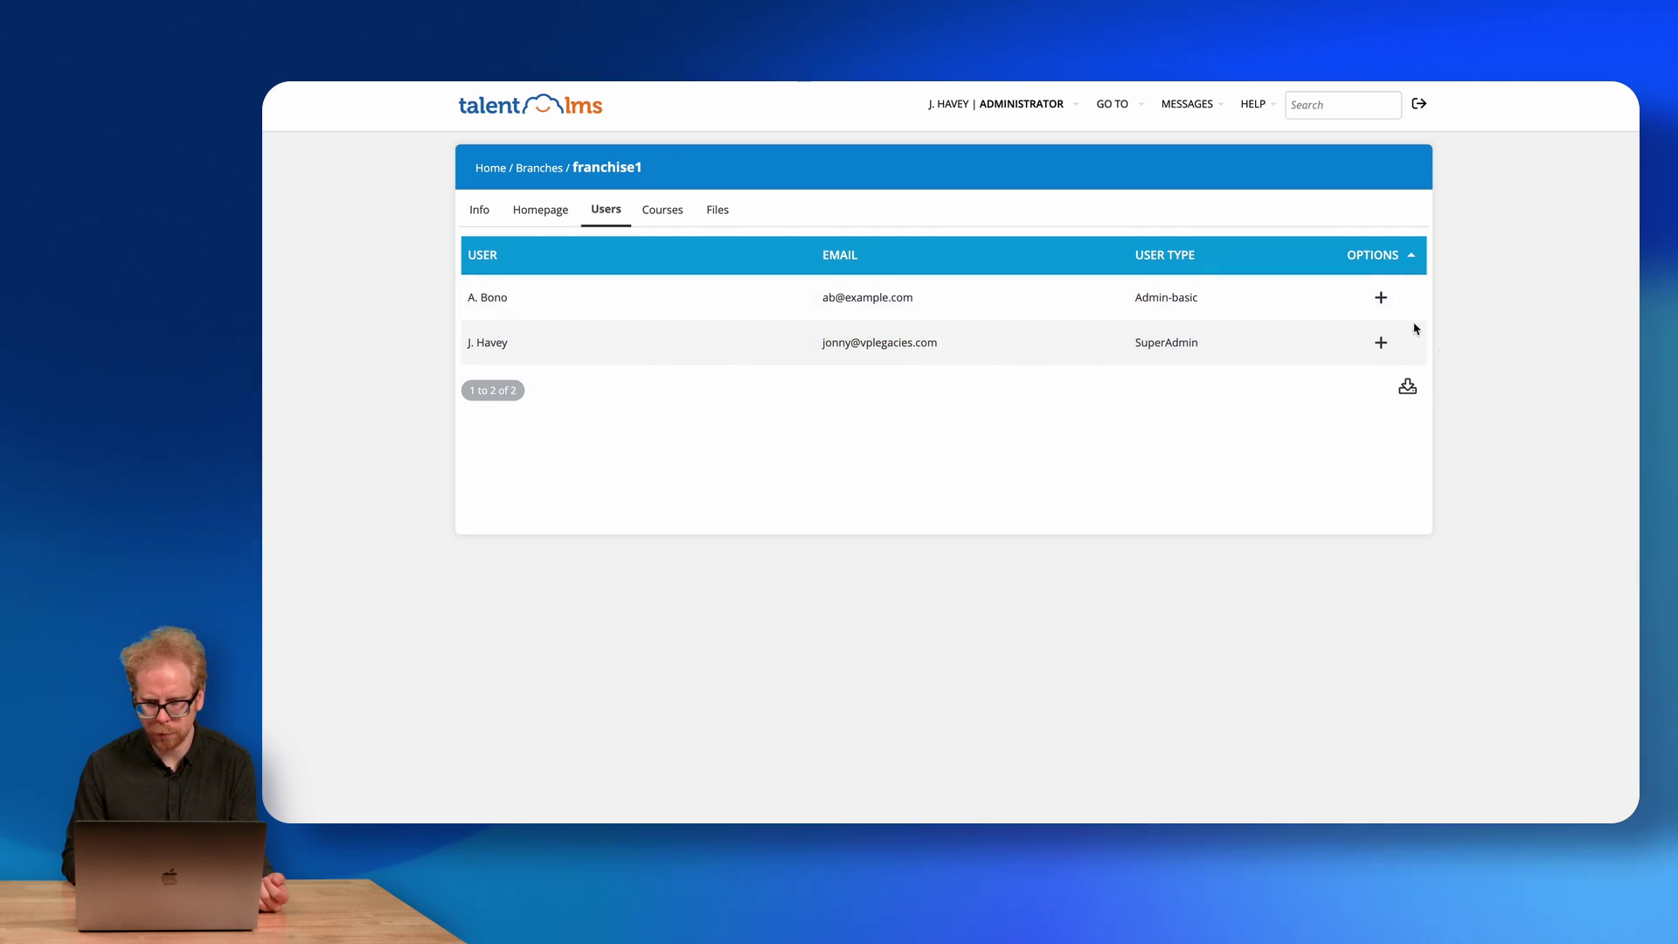
Add both listed users and the Onboarding 101, Ca and test courses to franchise1.
{"action": "left_click", "coordinate": [1380, 297]}
{"action": "left_click", "coordinate": [1380, 343]}
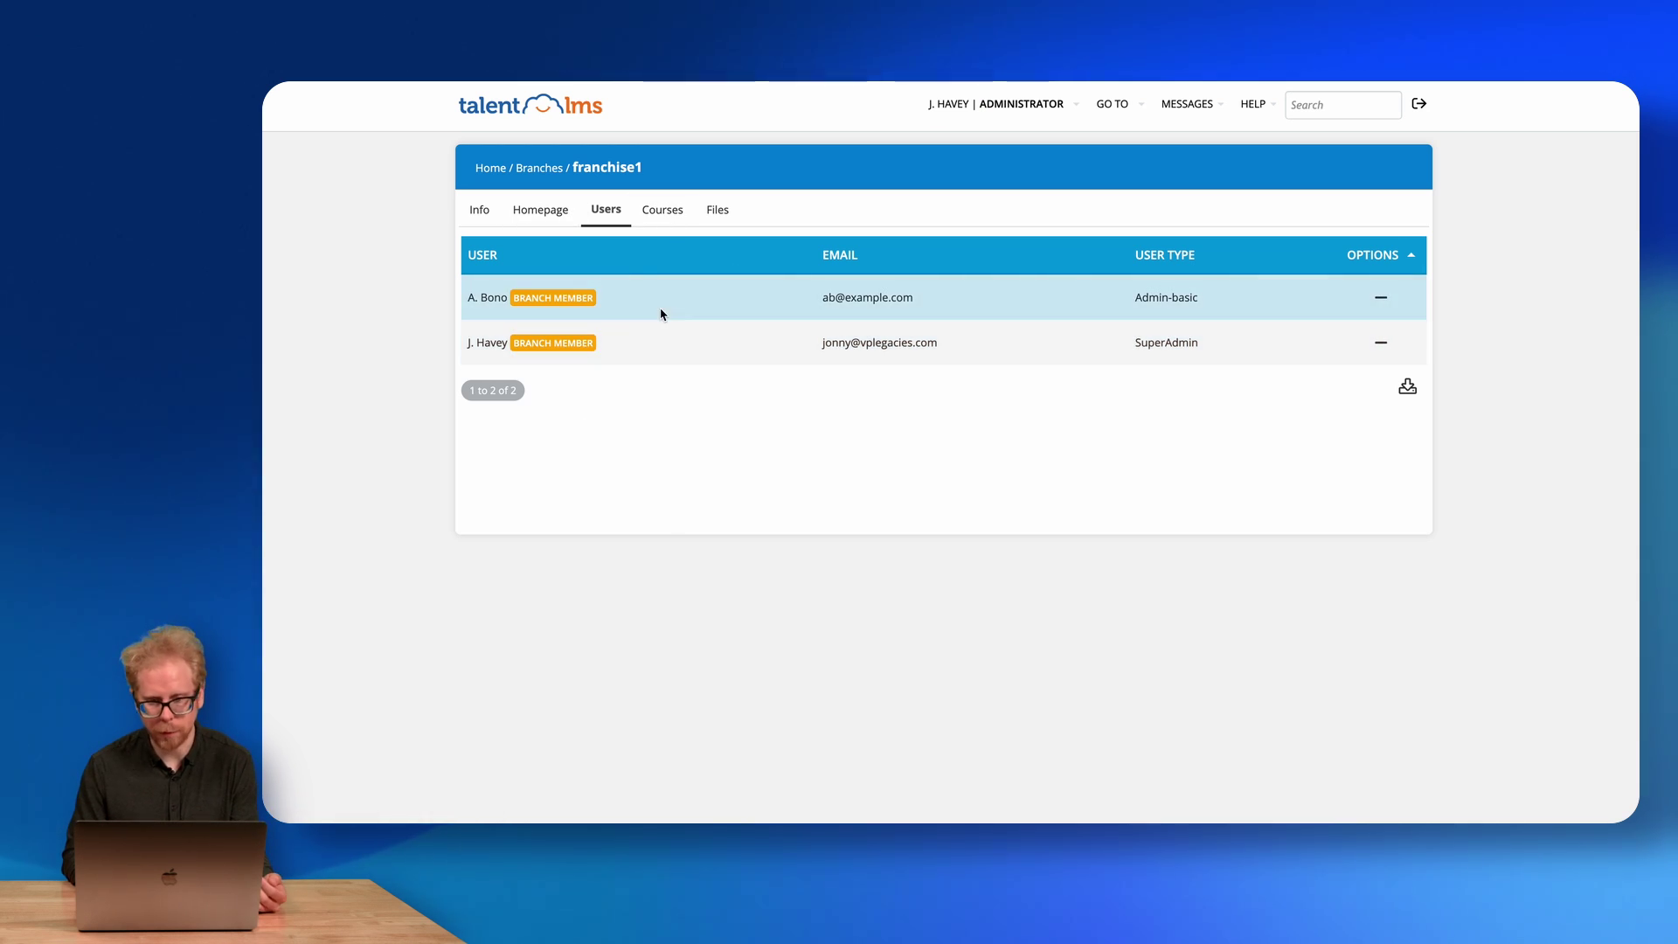
{"action": "left_click", "coordinate": [671, 215]}
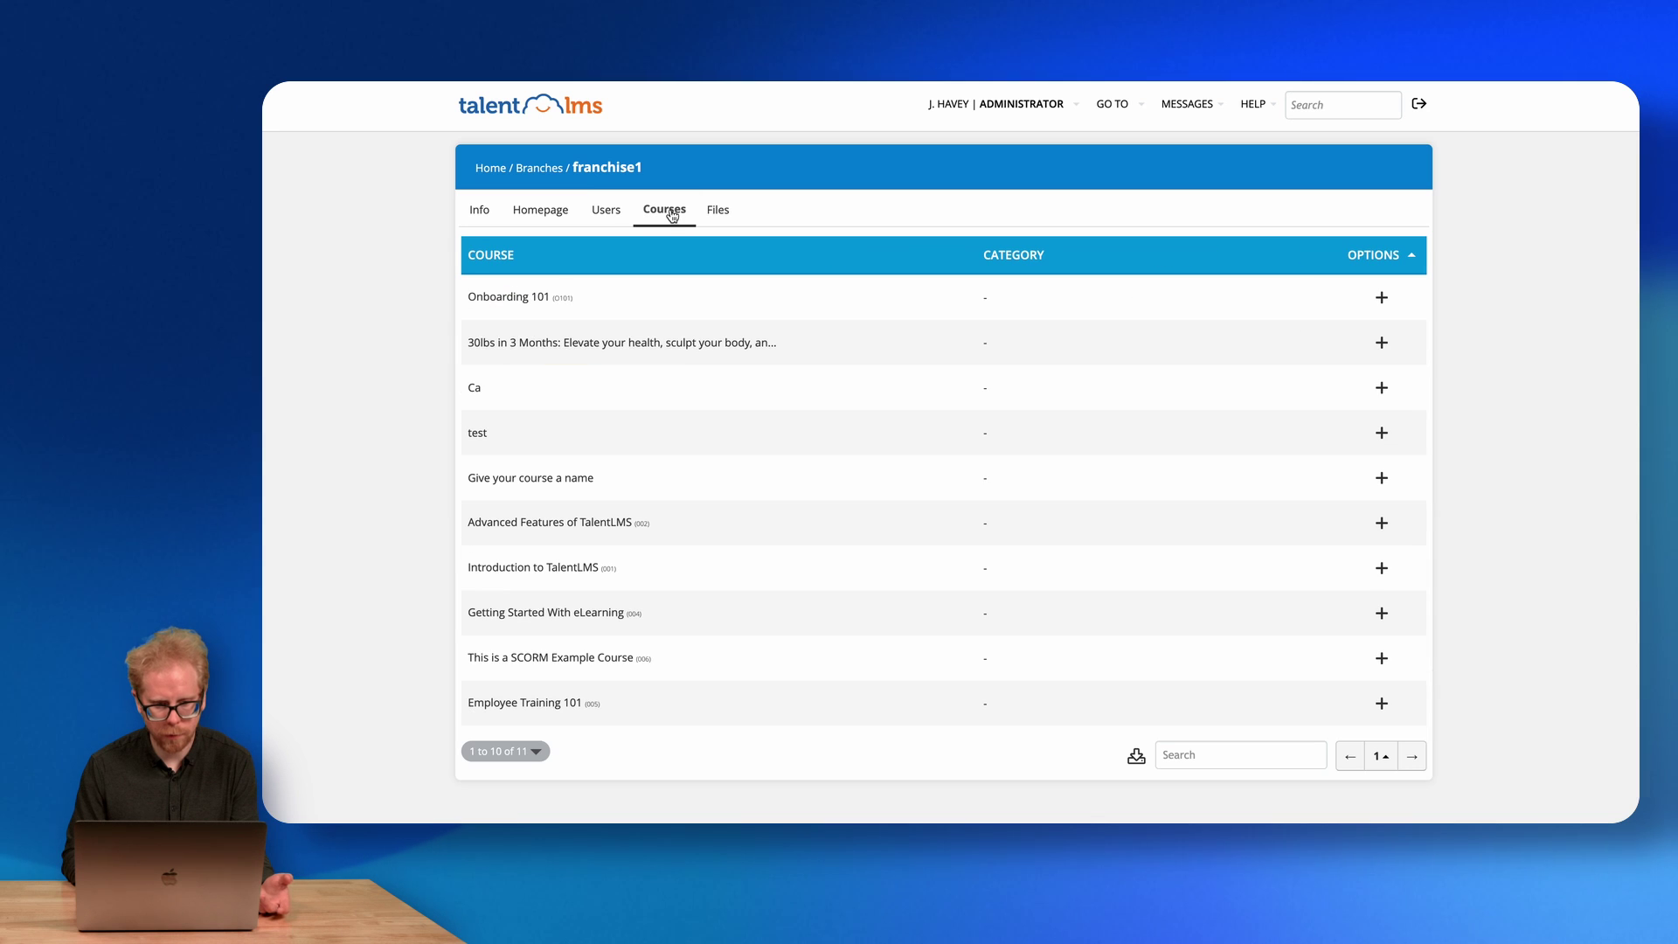
{"action": "left_click", "coordinate": [1382, 300]}
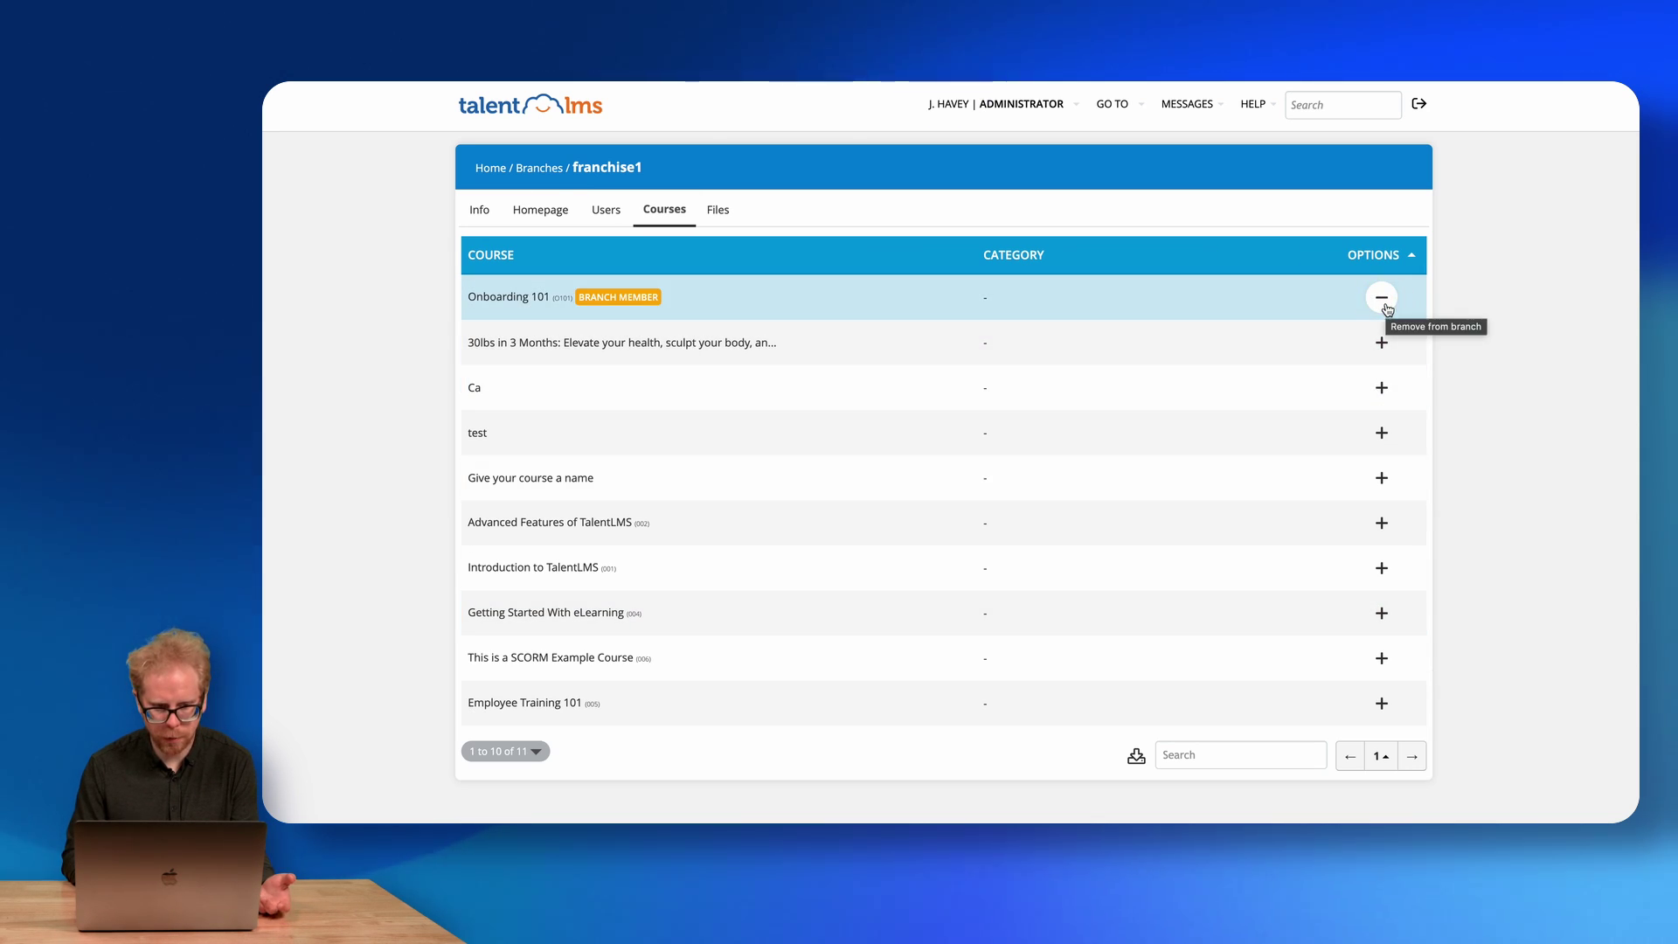
{"action": "left_click", "coordinate": [1381, 432]}
{"action": "left_click", "coordinate": [1381, 387]}
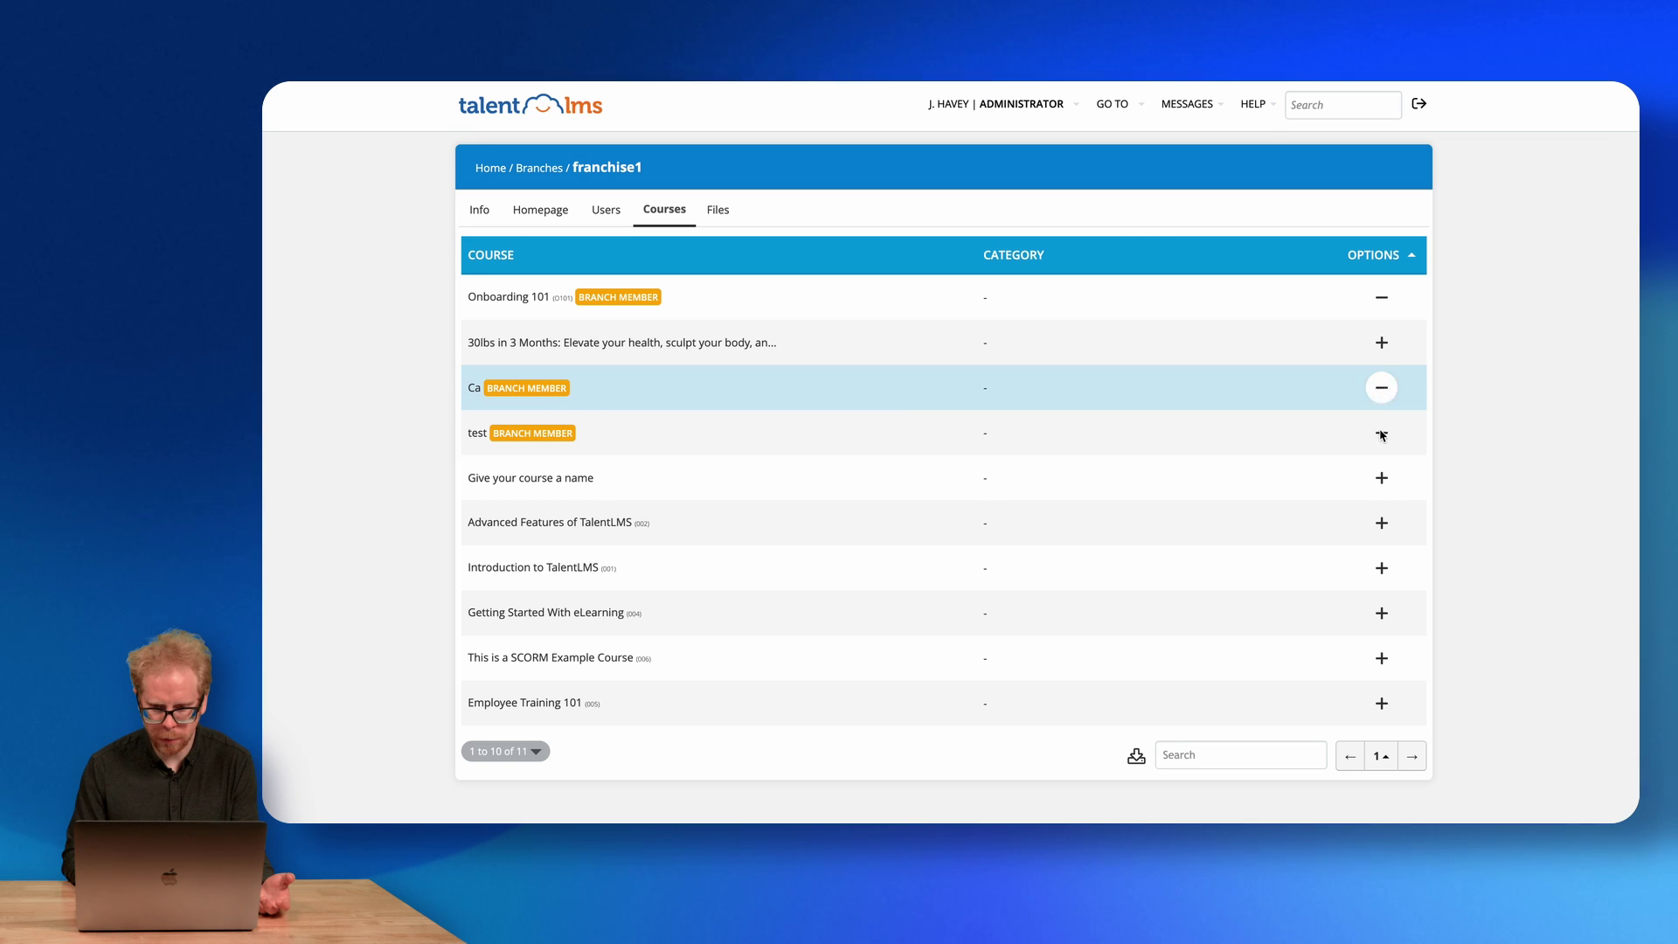
{"action": "left_click", "coordinate": [1381, 479]}
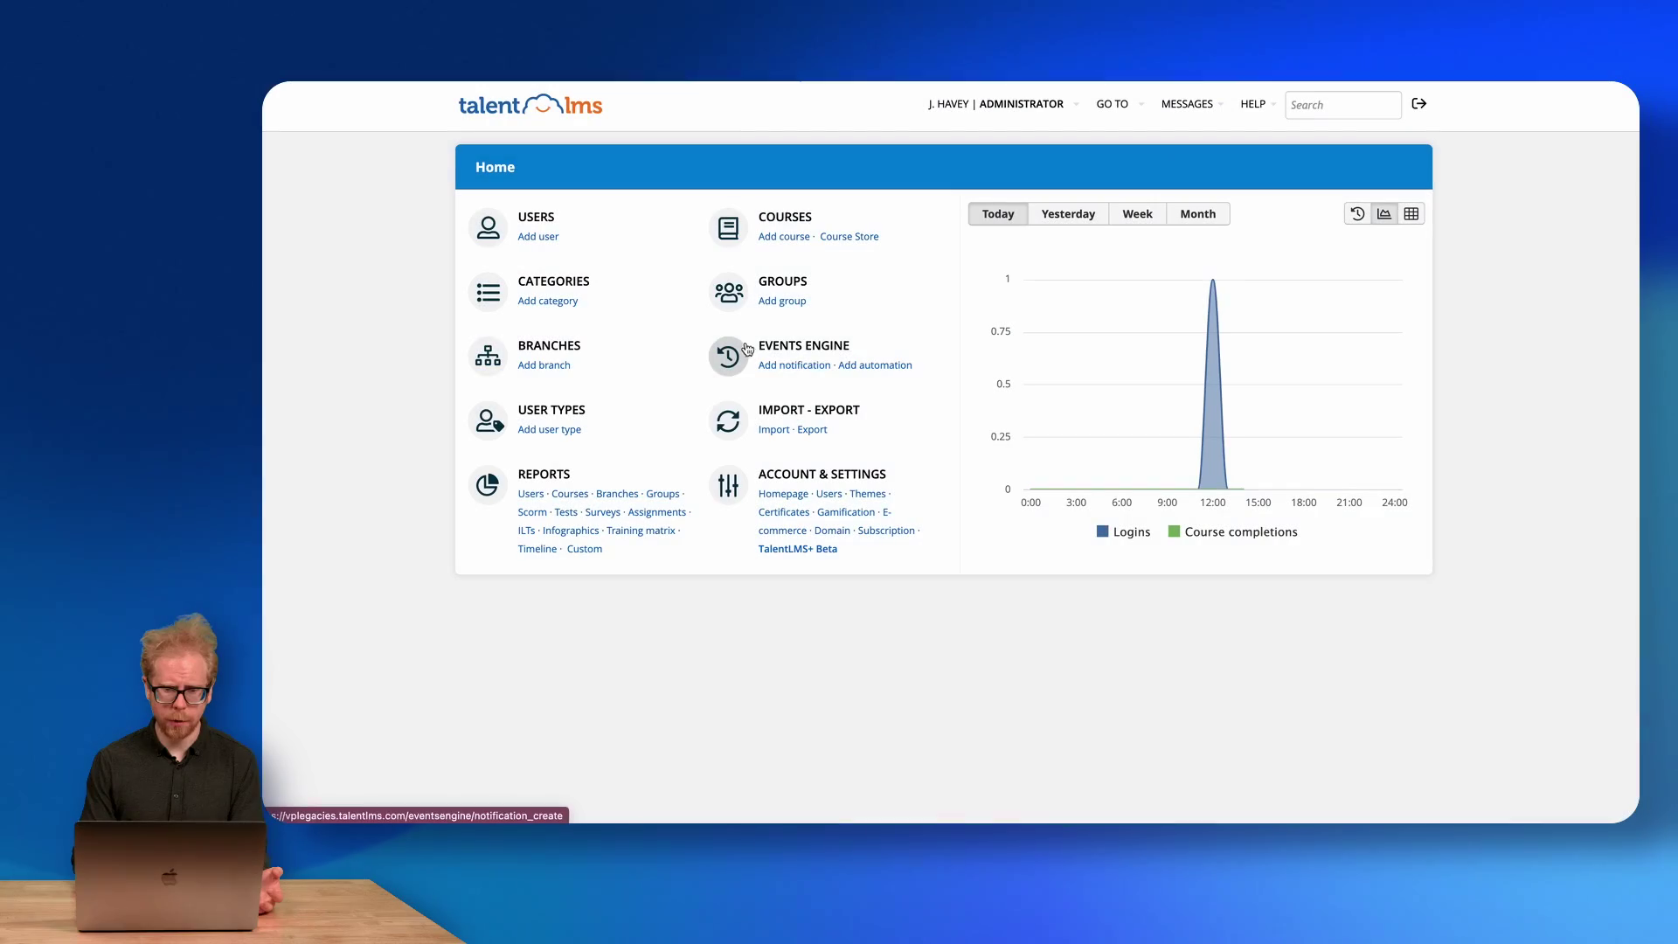
Go from Events Engine to the Automations list and begin the first automation.
{"action": "left_click", "coordinate": [873, 367]}
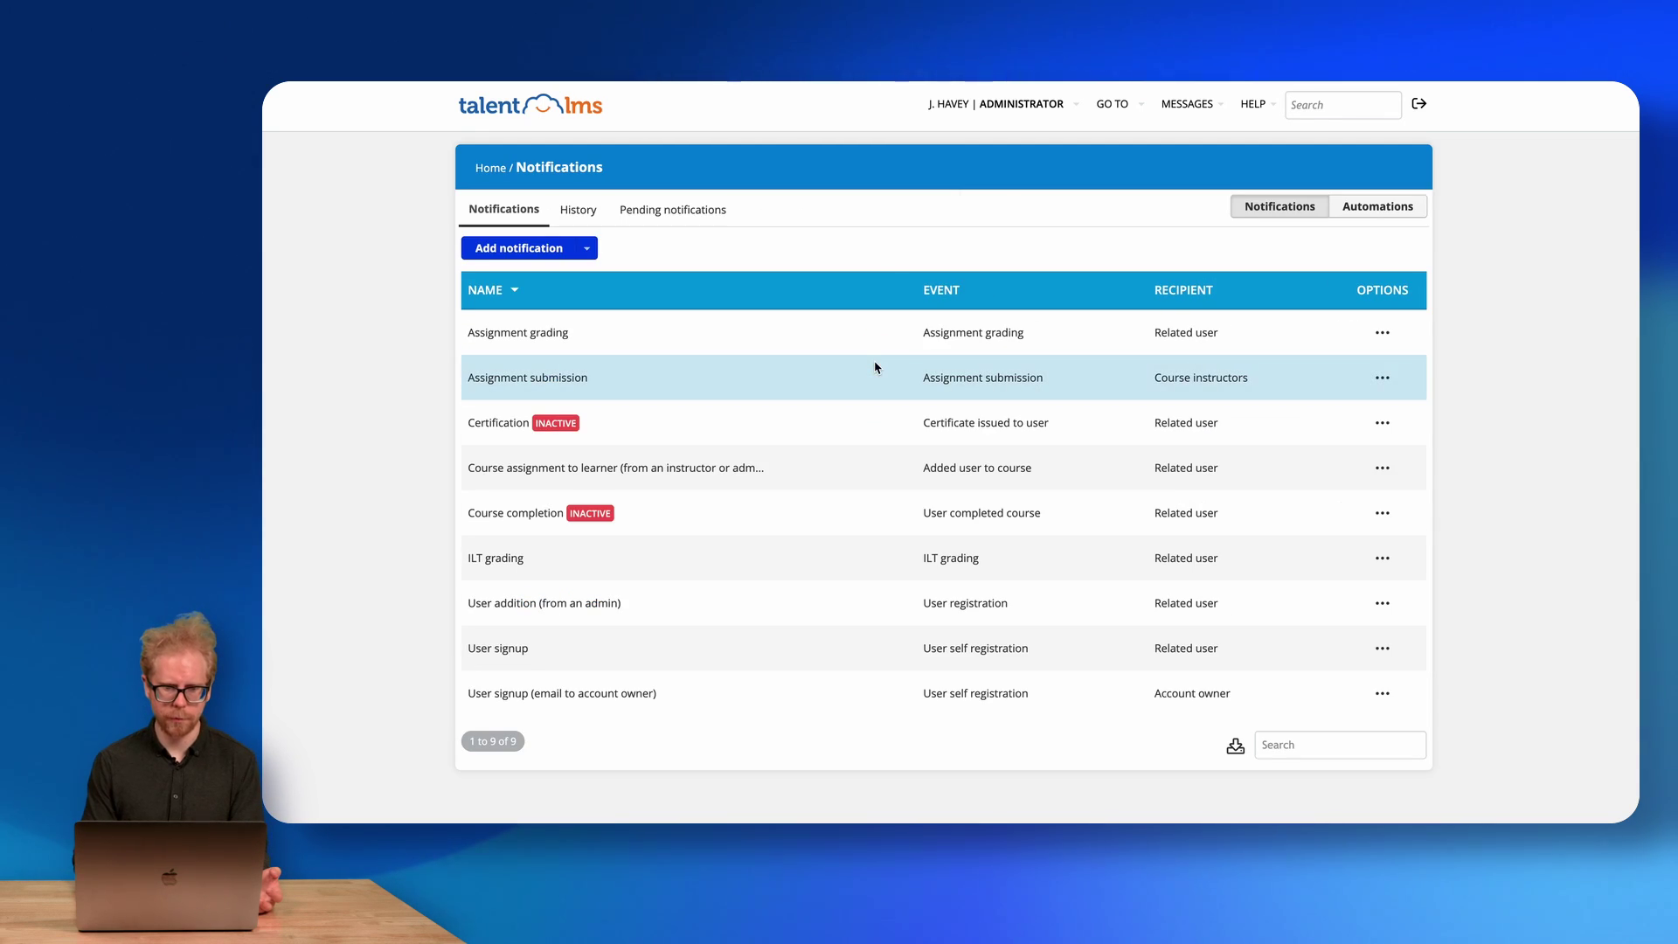
{"action": "left_click", "coordinate": [1369, 208]}
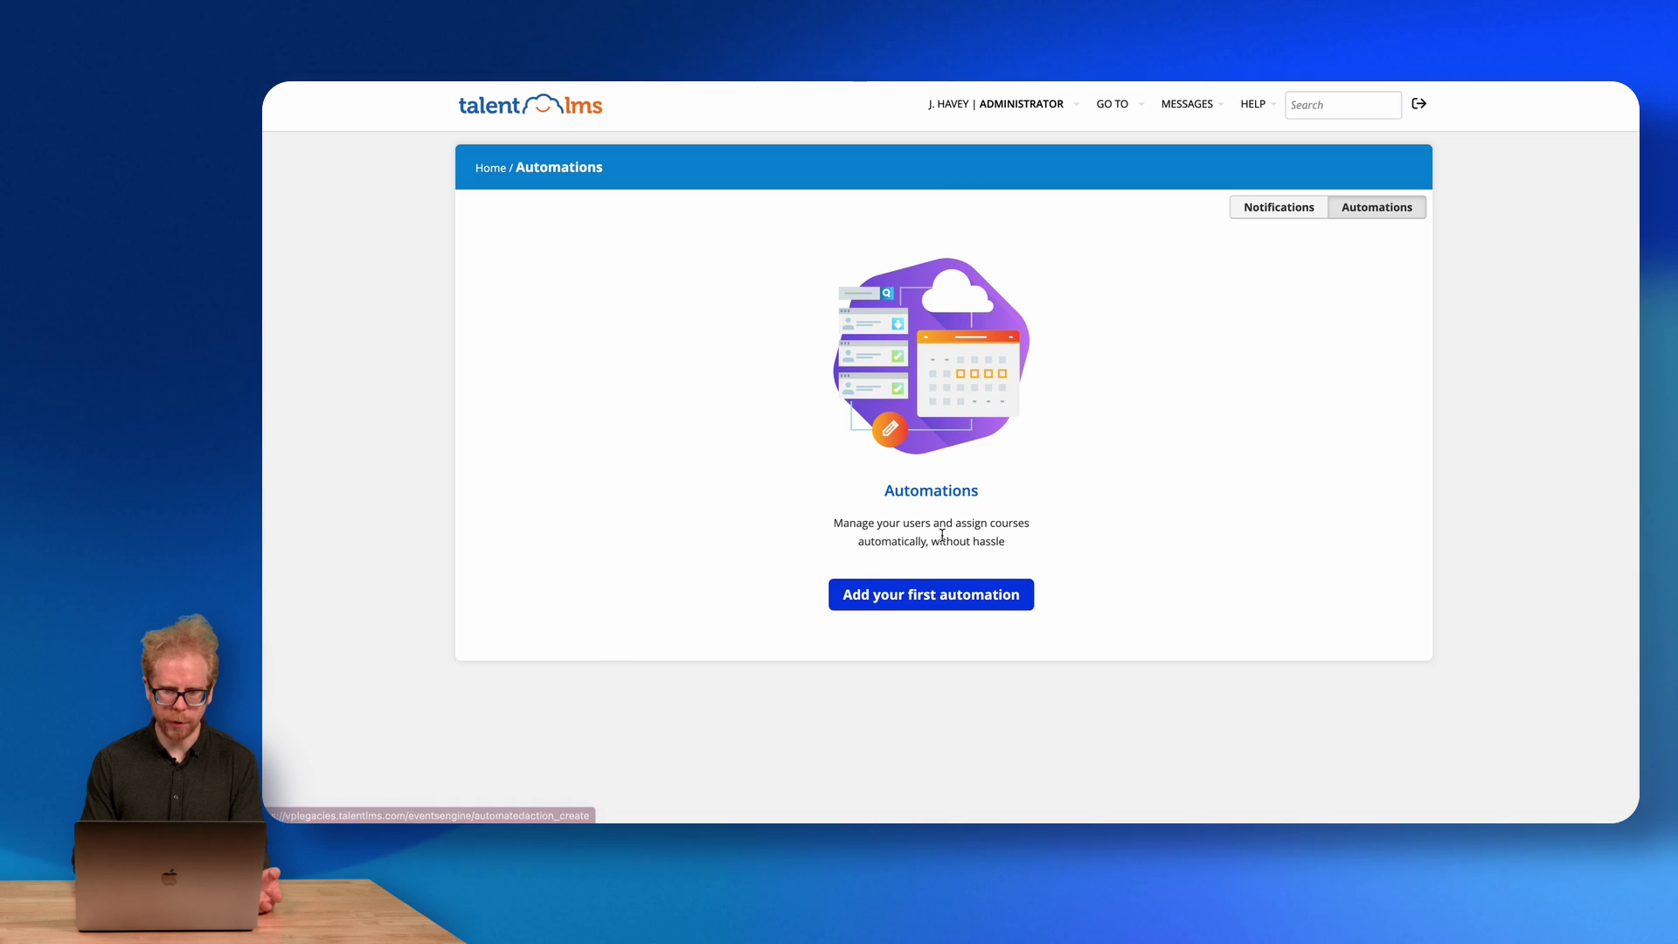
{"action": "left_click", "coordinate": [908, 603]}
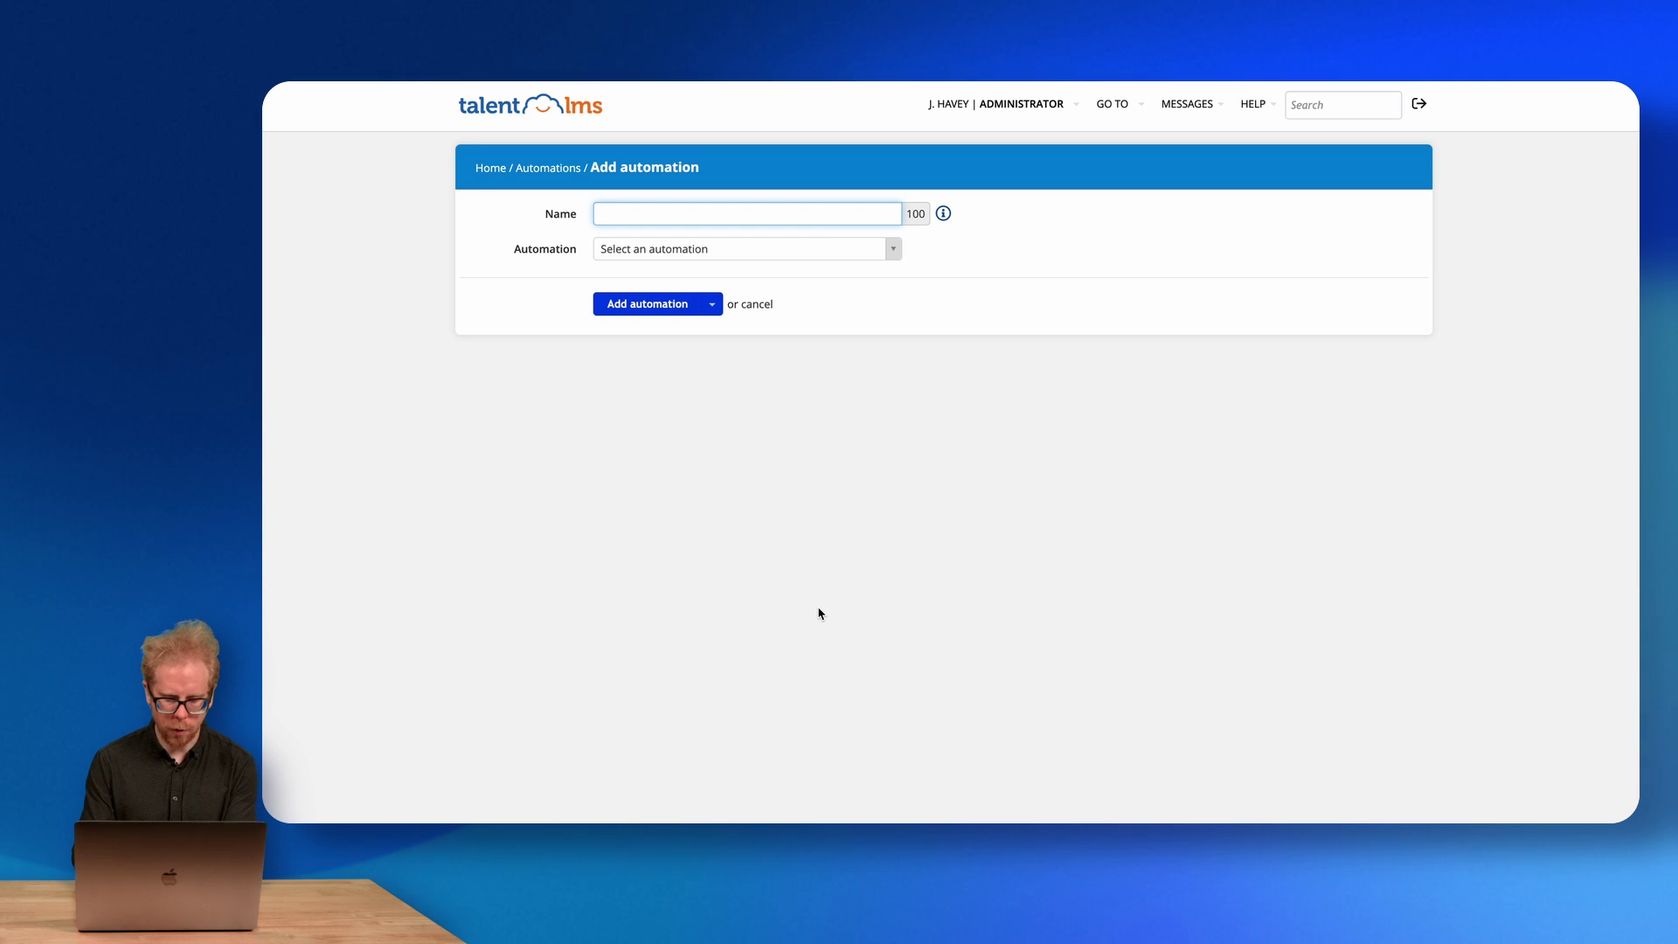
Name it 'Automation 1' and choose the 'On course(s) X completion, assign course(s) Y' type.
{"action": "type", "text": "omation 1"}
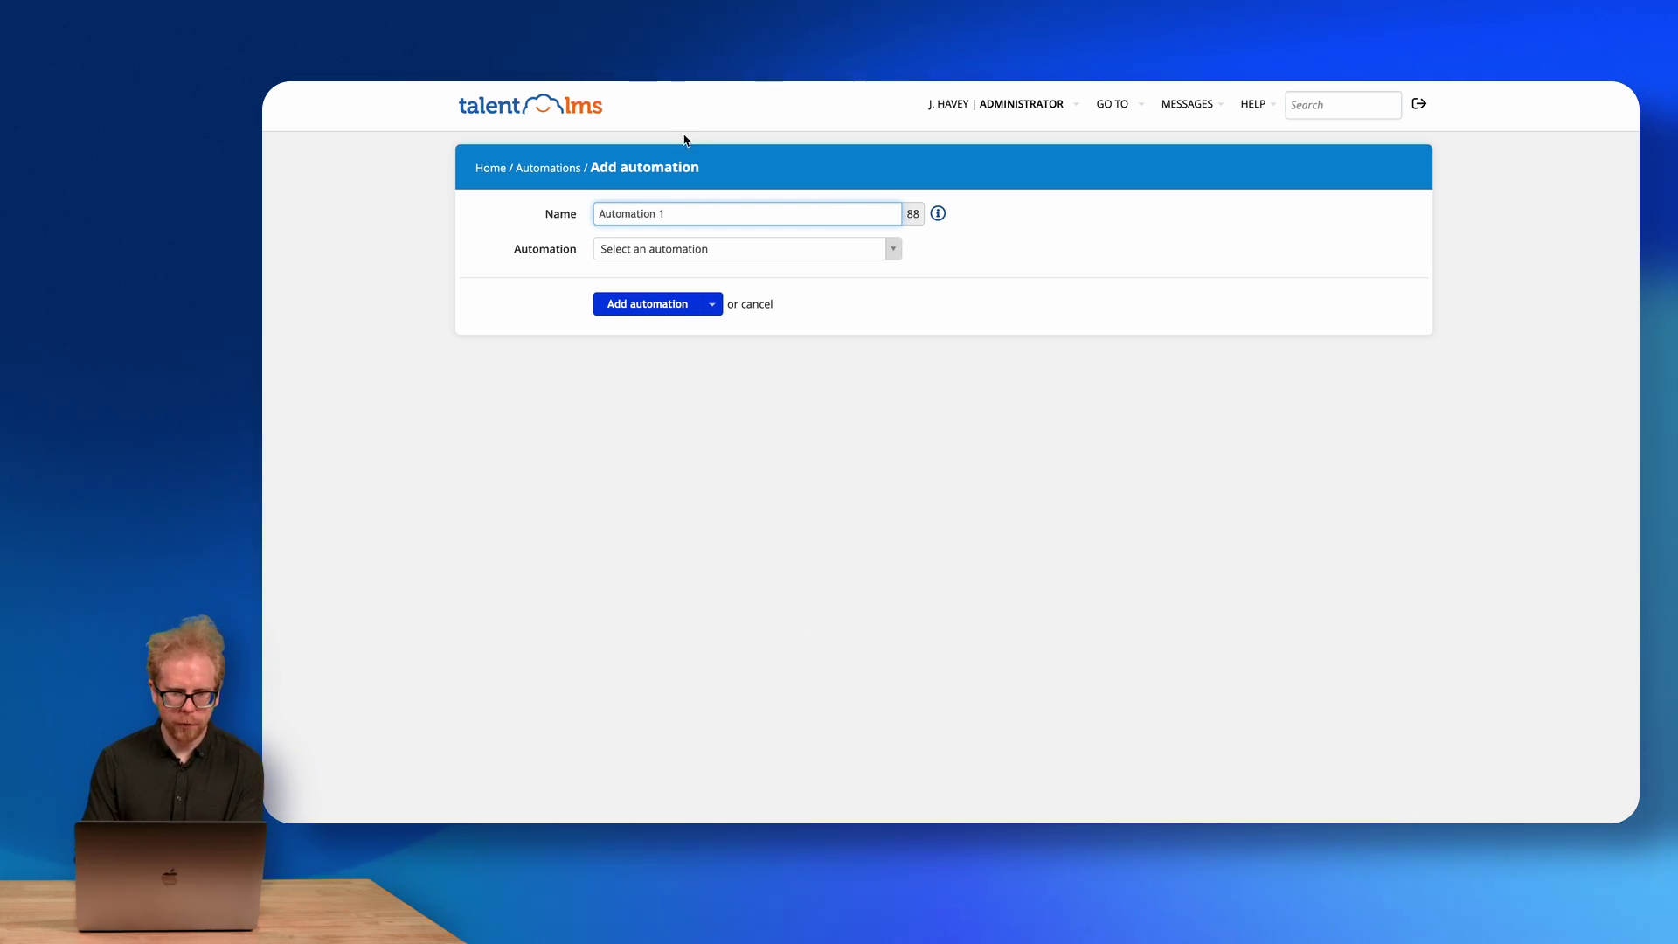
{"action": "left_click", "coordinate": [648, 251]}
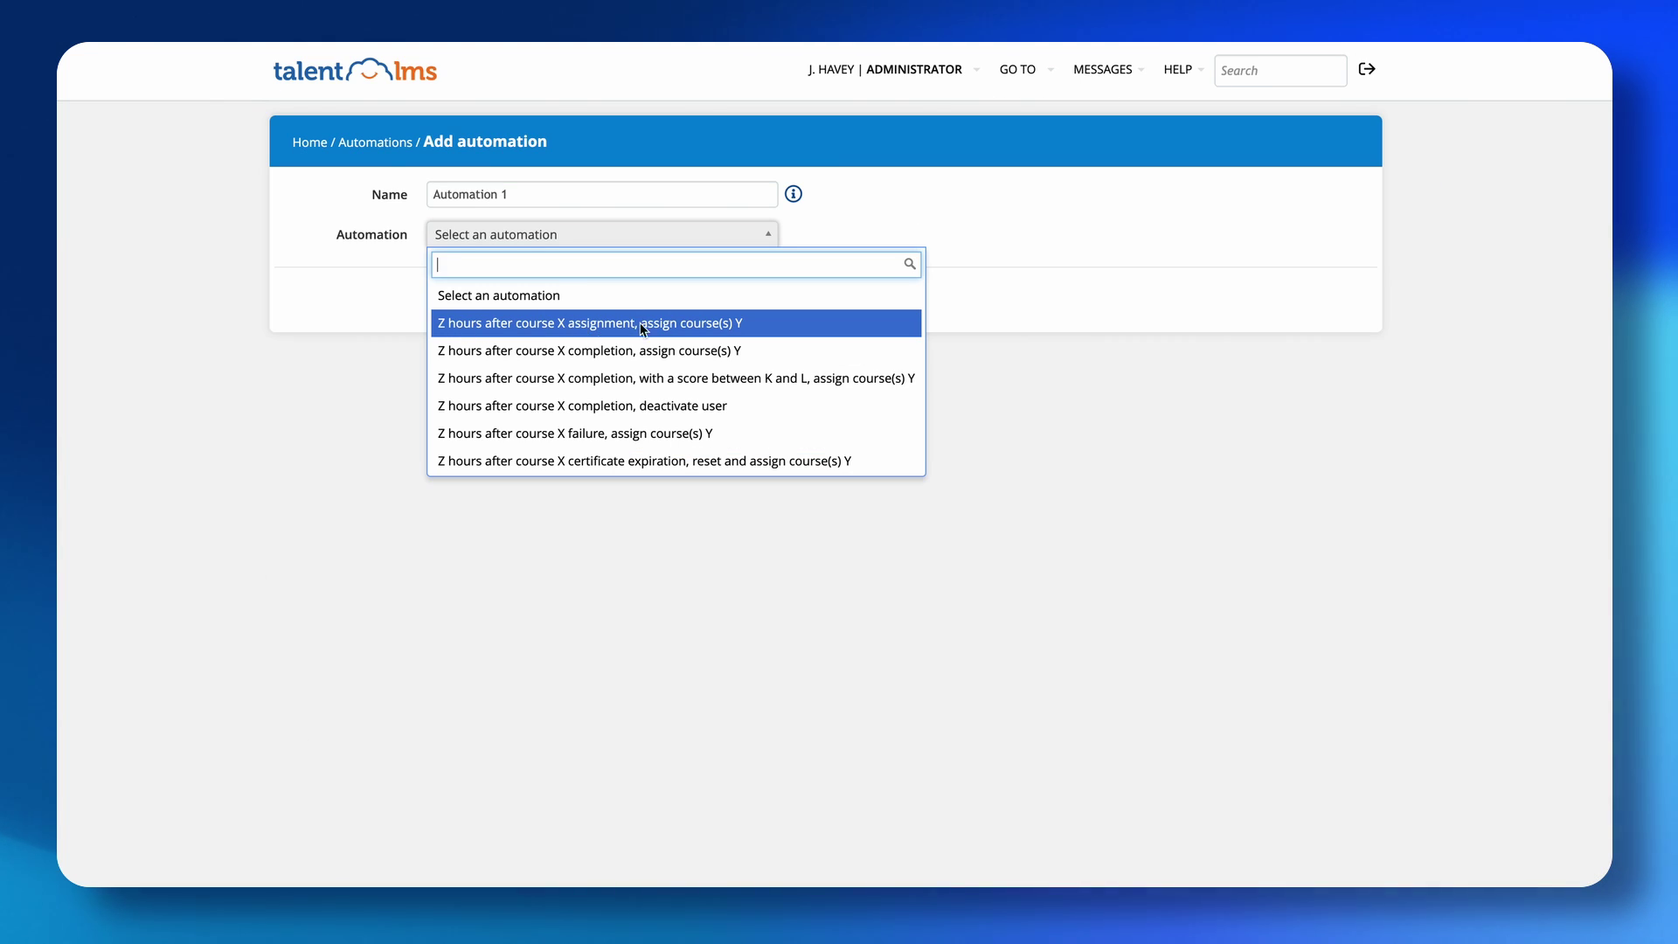
{"action": "scroll", "coordinate": [636, 345], "scroll_direction": "down", "scroll_amount": 10}
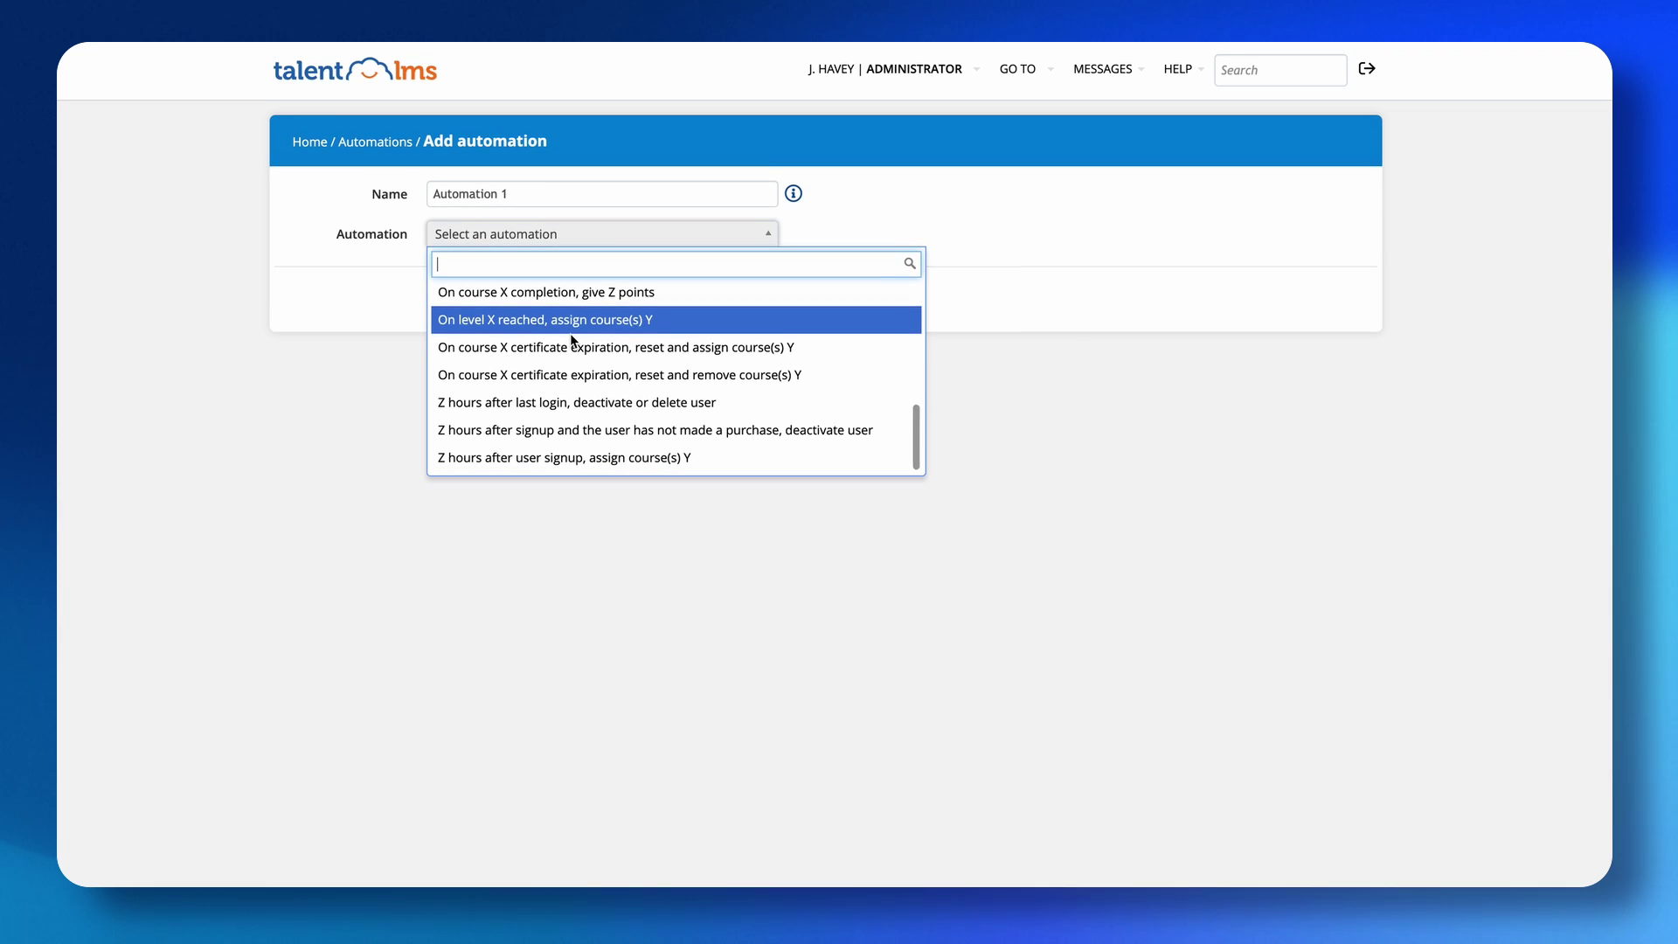
{"action": "scroll", "coordinate": [551, 376], "scroll_direction": "up", "scroll_amount": 10}
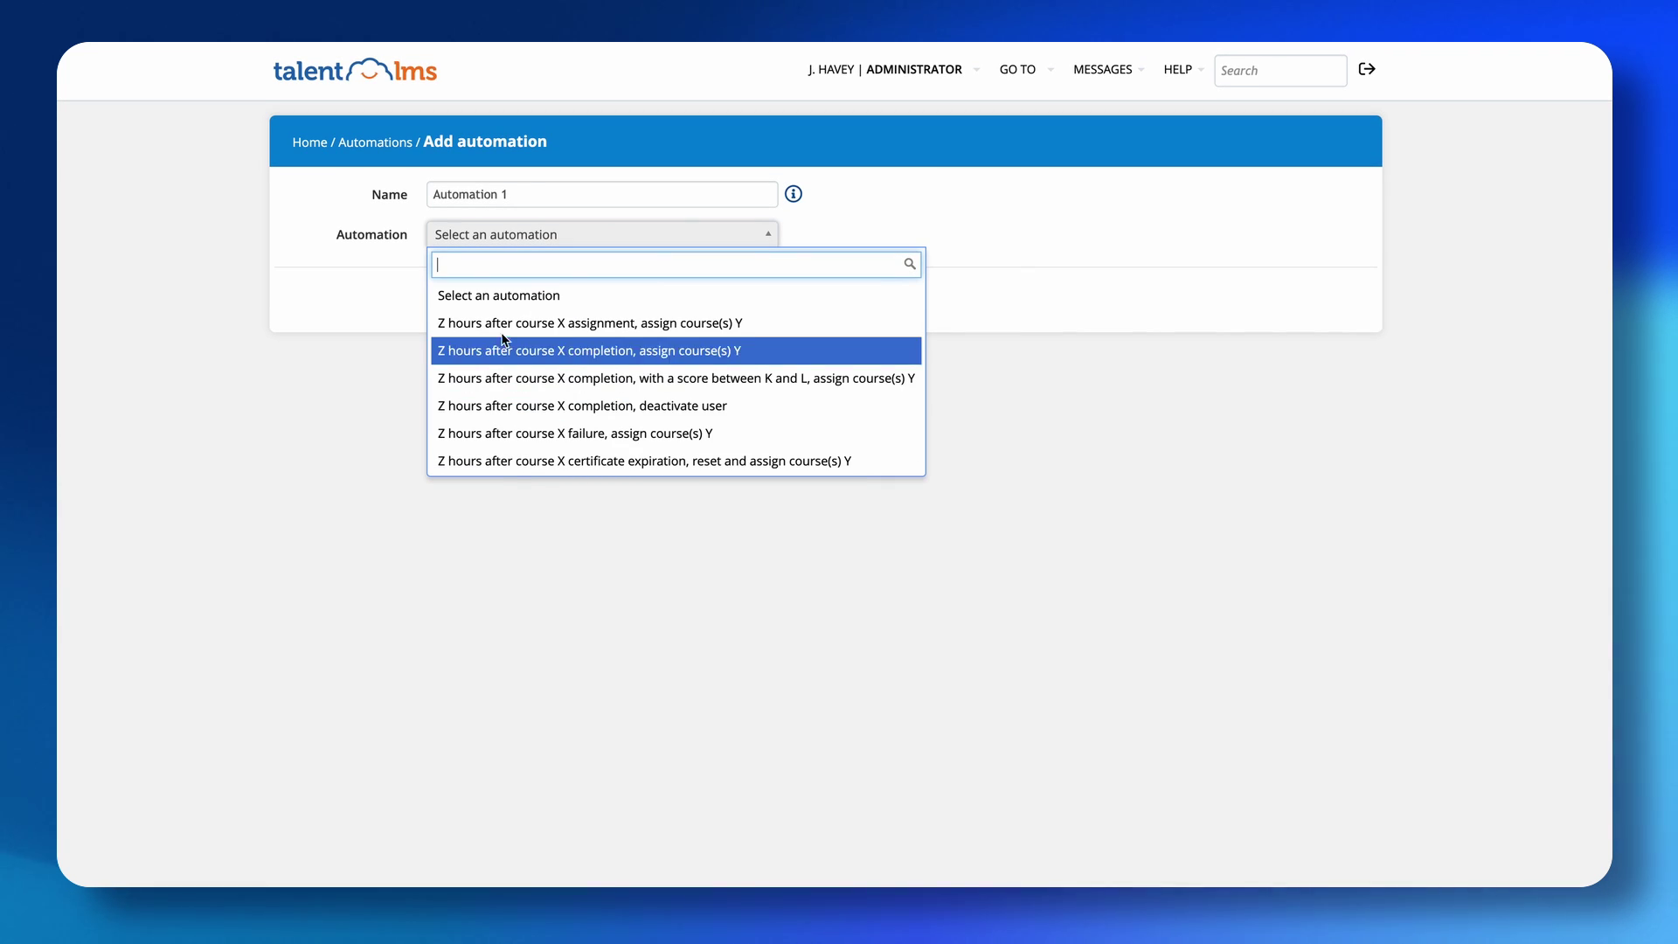
{"action": "scroll", "coordinate": [538, 379], "scroll_direction": "down", "scroll_amount": 3}
{"action": "scroll", "coordinate": [537, 380], "scroll_direction": "down", "scroll_amount": 1}
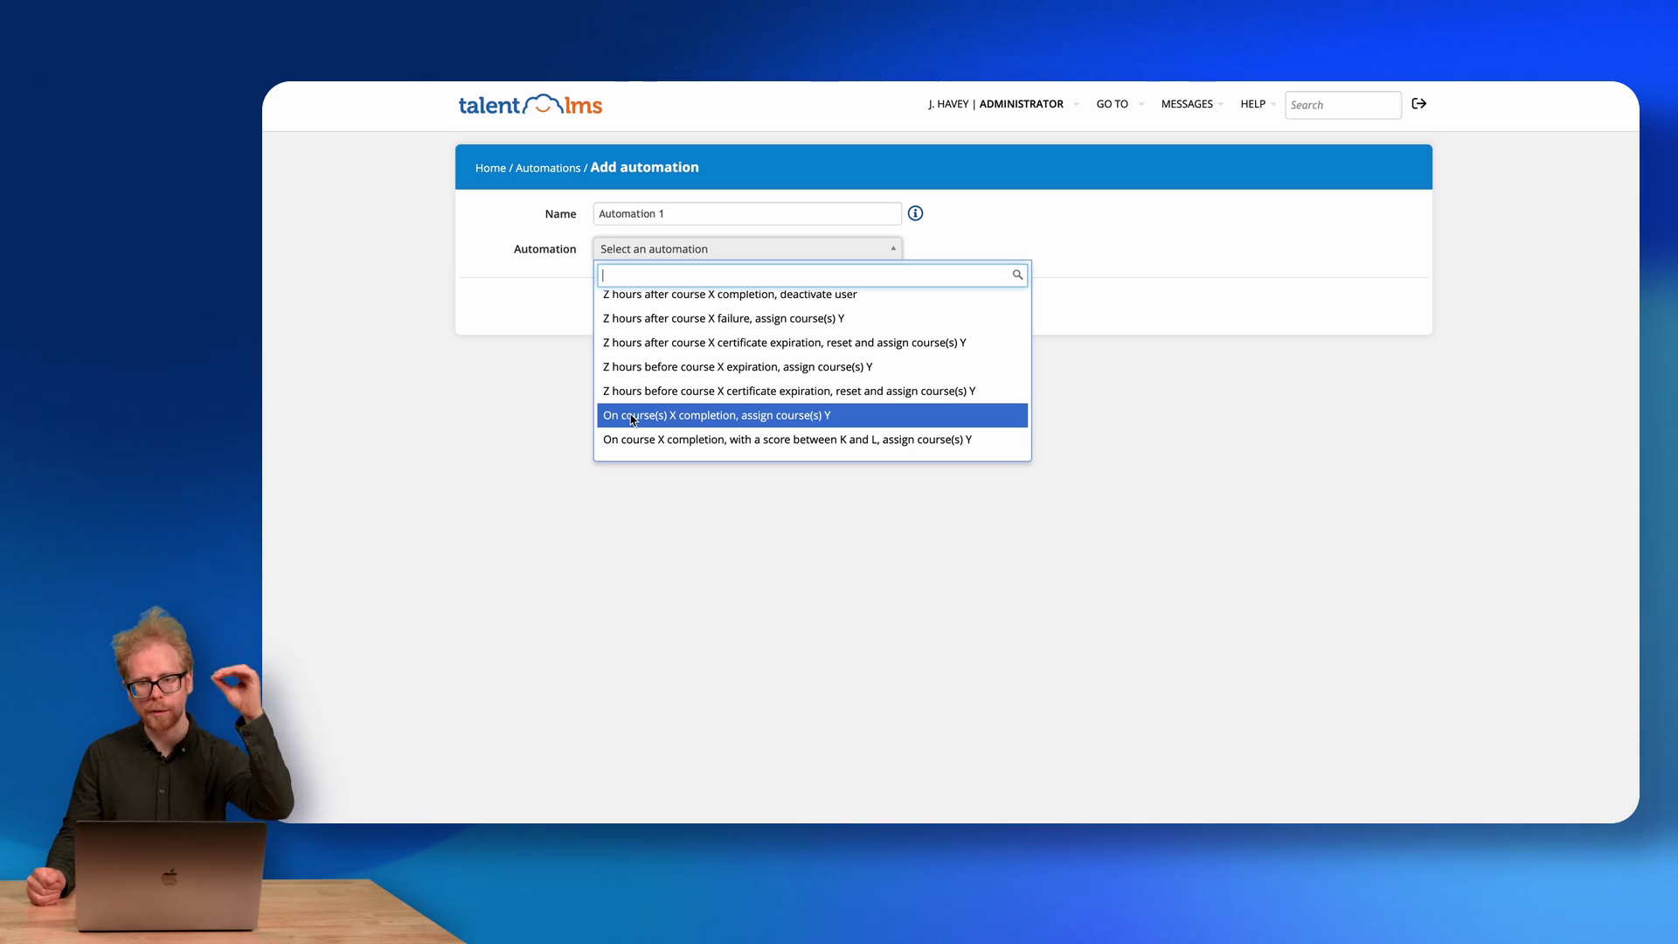
{"action": "left_click", "coordinate": [633, 420]}
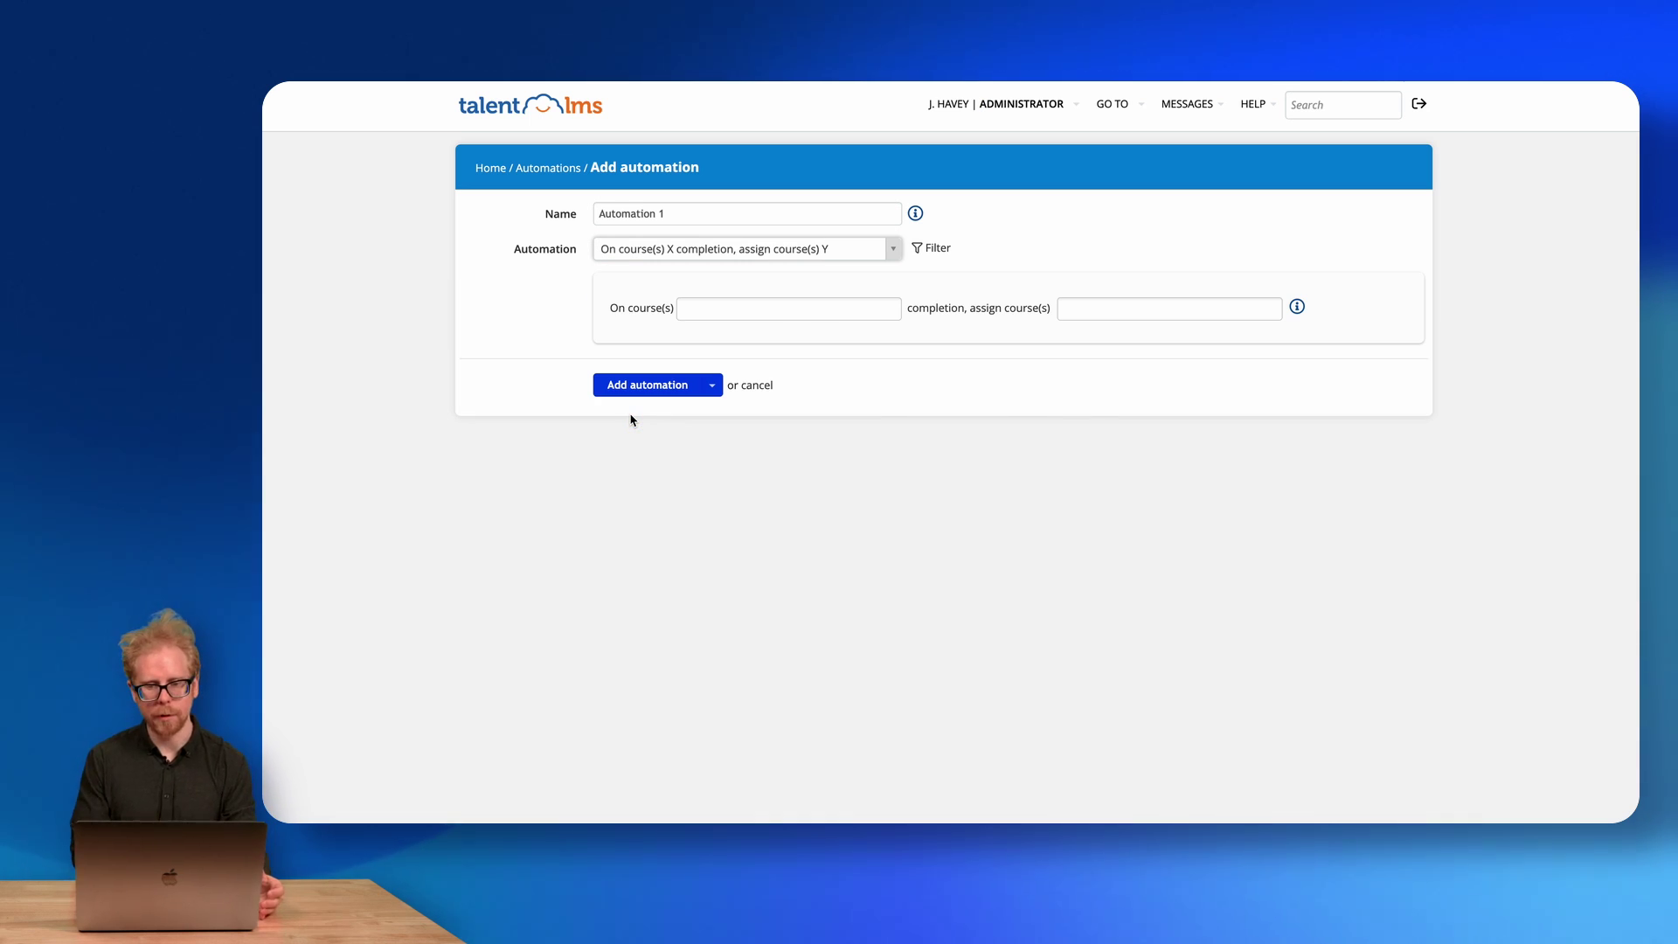
Trigger on Employee Training 101 (005), assign Getting Started With eLearning (004), and save.
{"action": "left_click", "coordinate": [731, 307]}
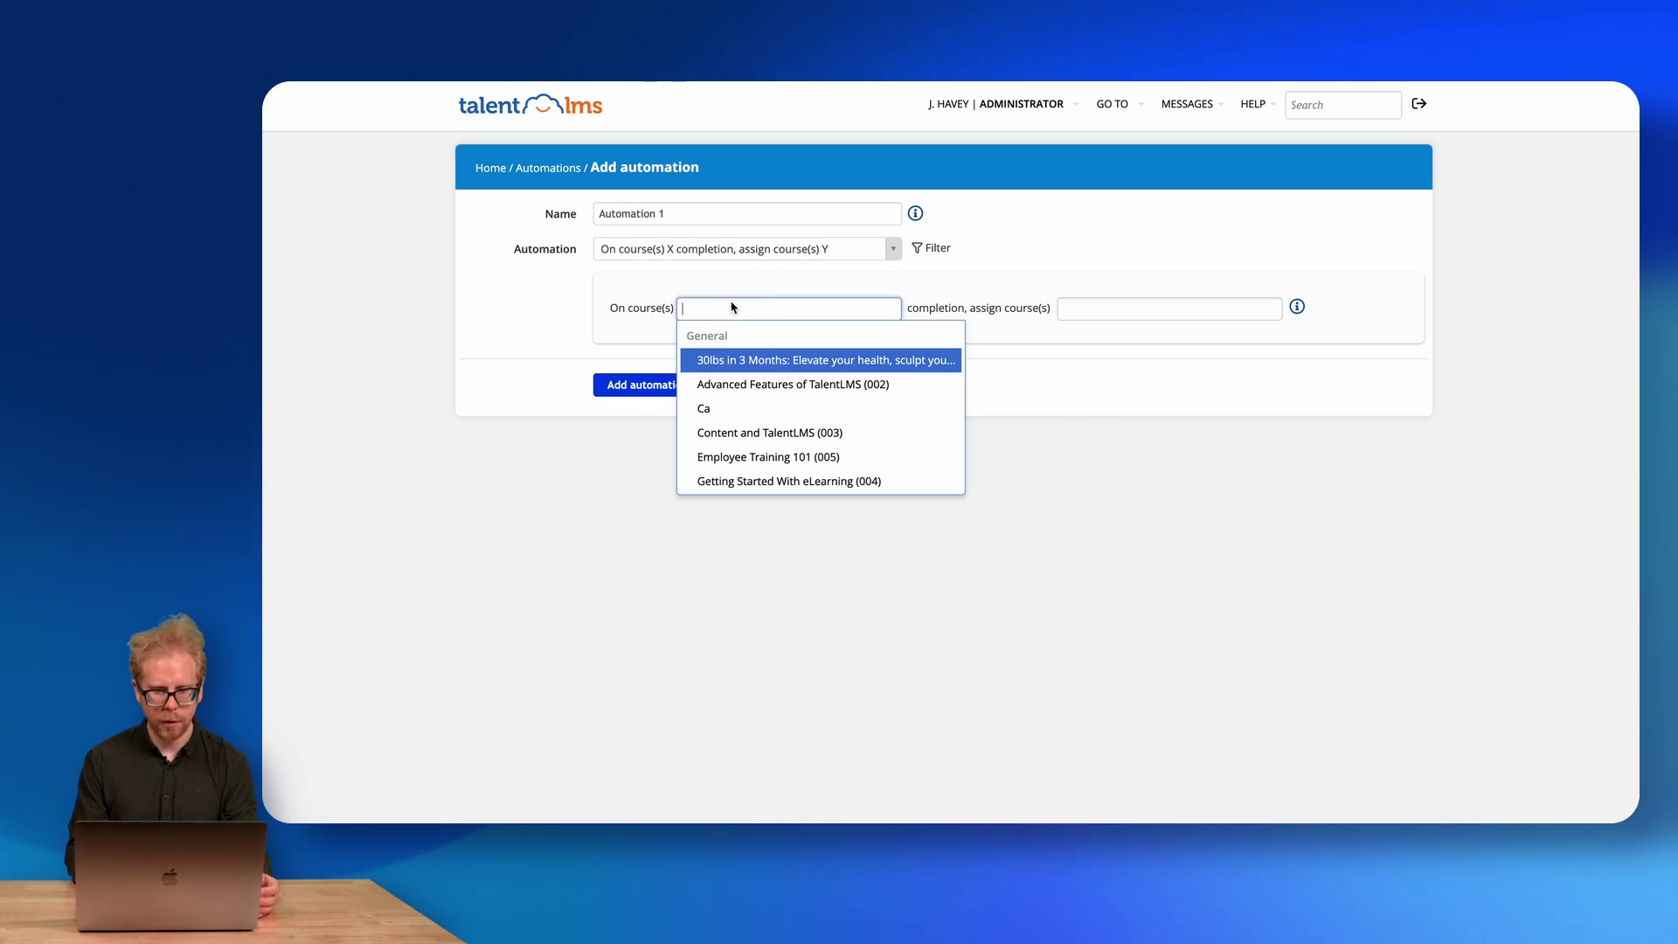
{"action": "left_click", "coordinate": [727, 459]}
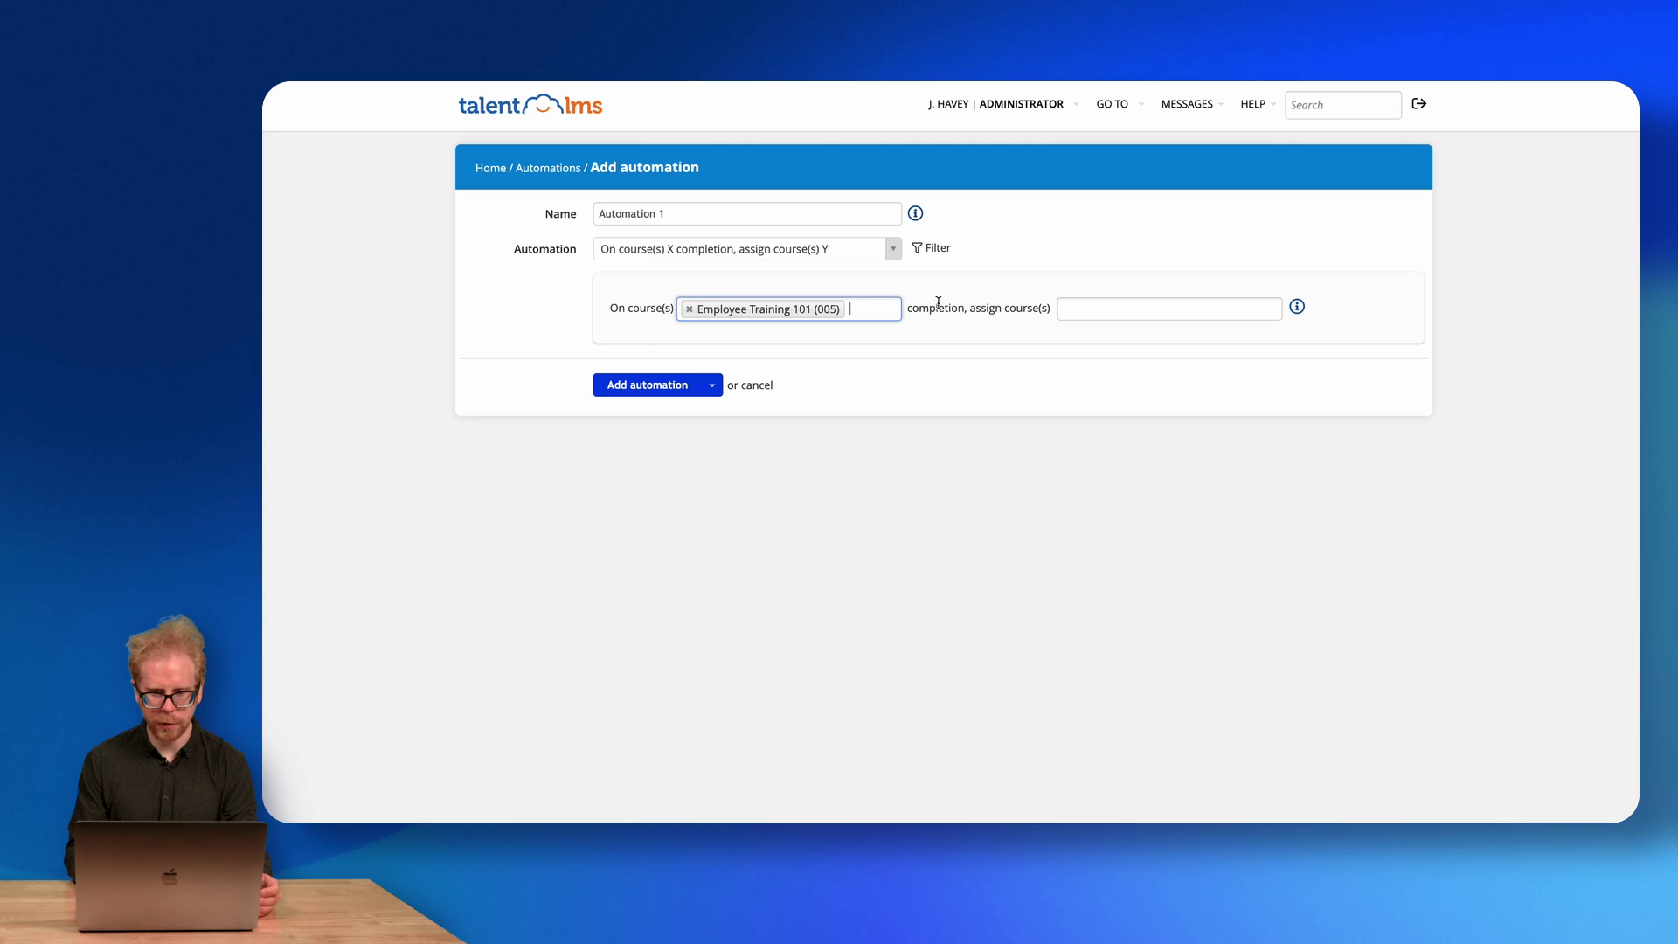
{"action": "left_click", "coordinate": [1120, 310]}
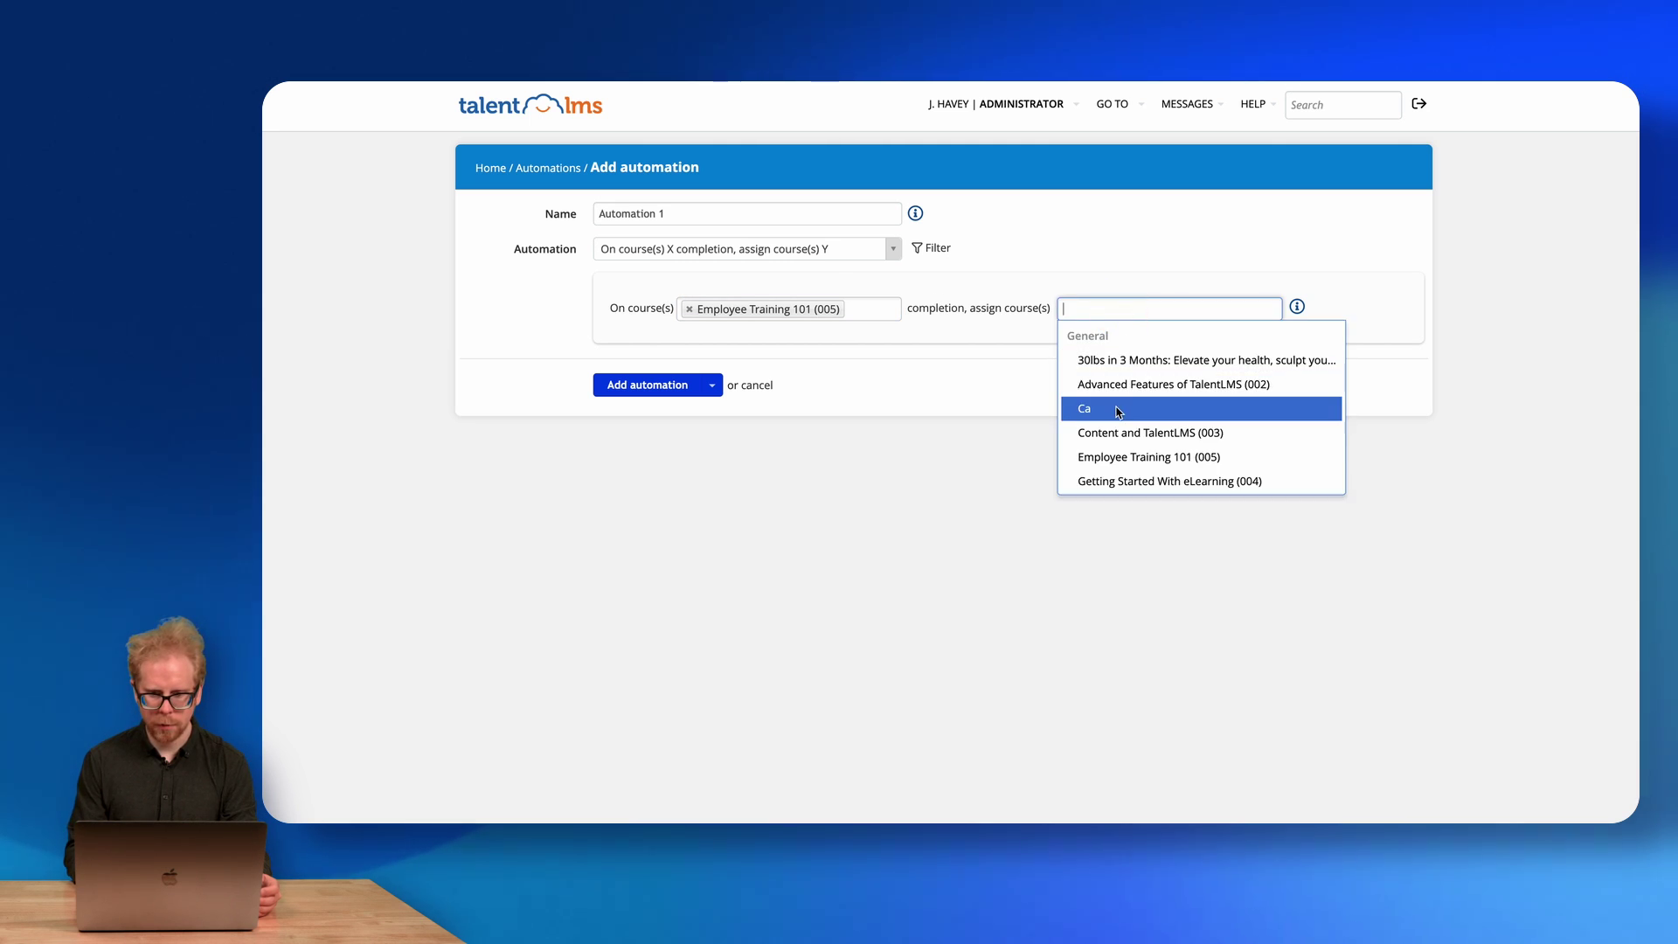
{"action": "left_click", "coordinate": [1107, 481]}
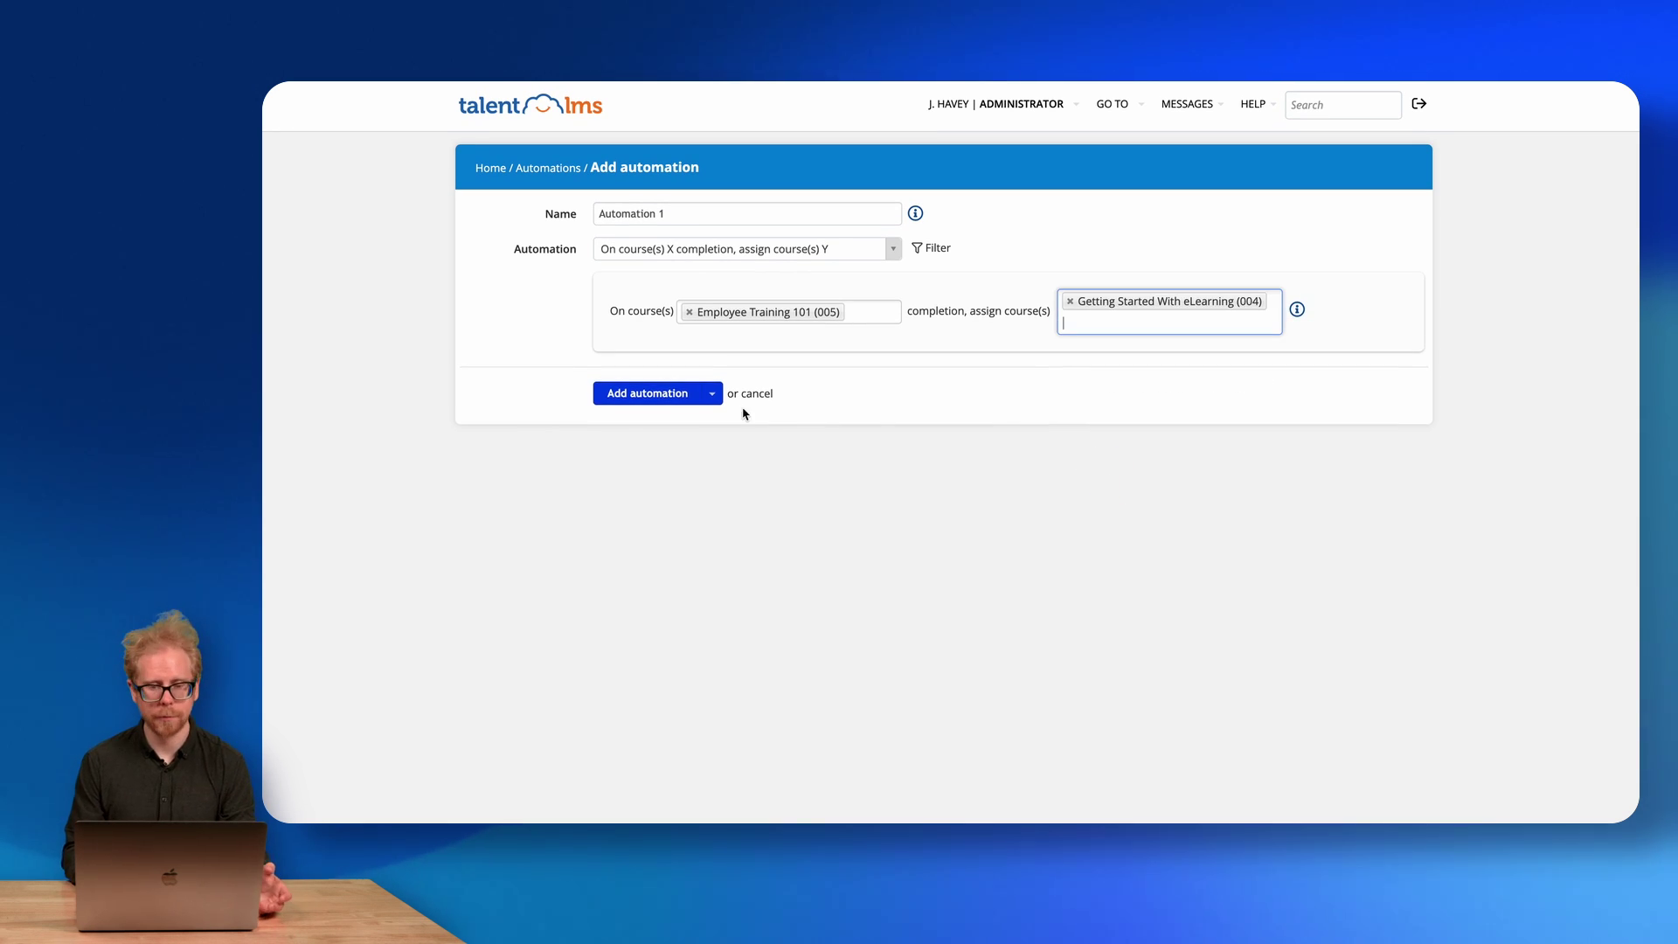
{"action": "left_click", "coordinate": [656, 392]}
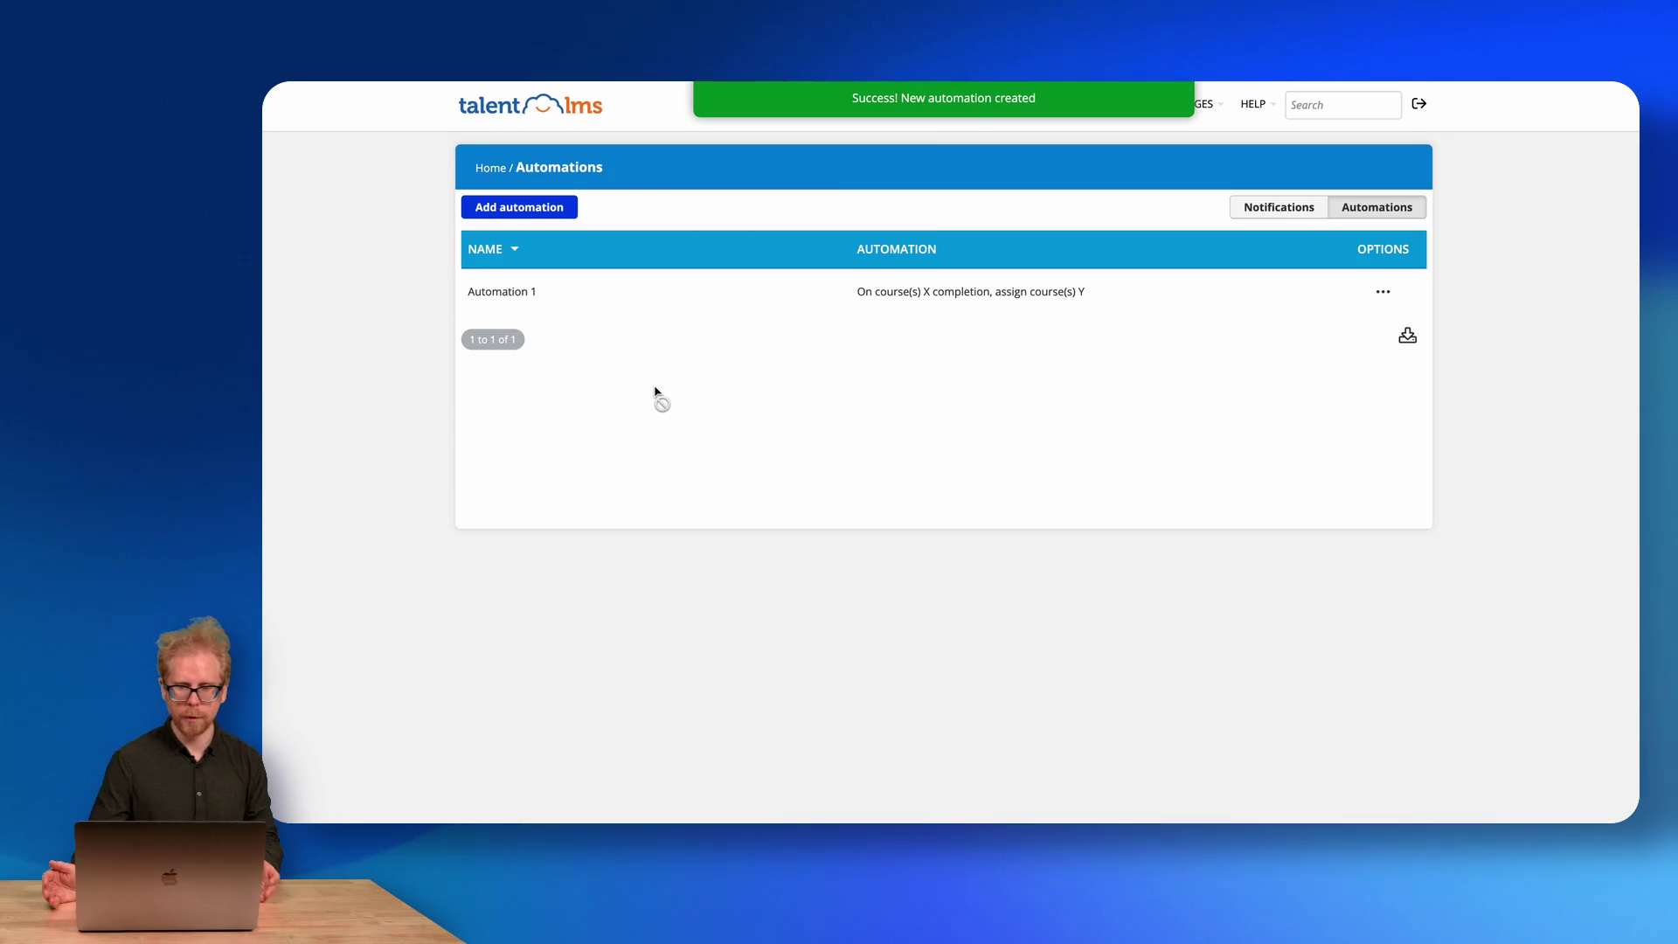
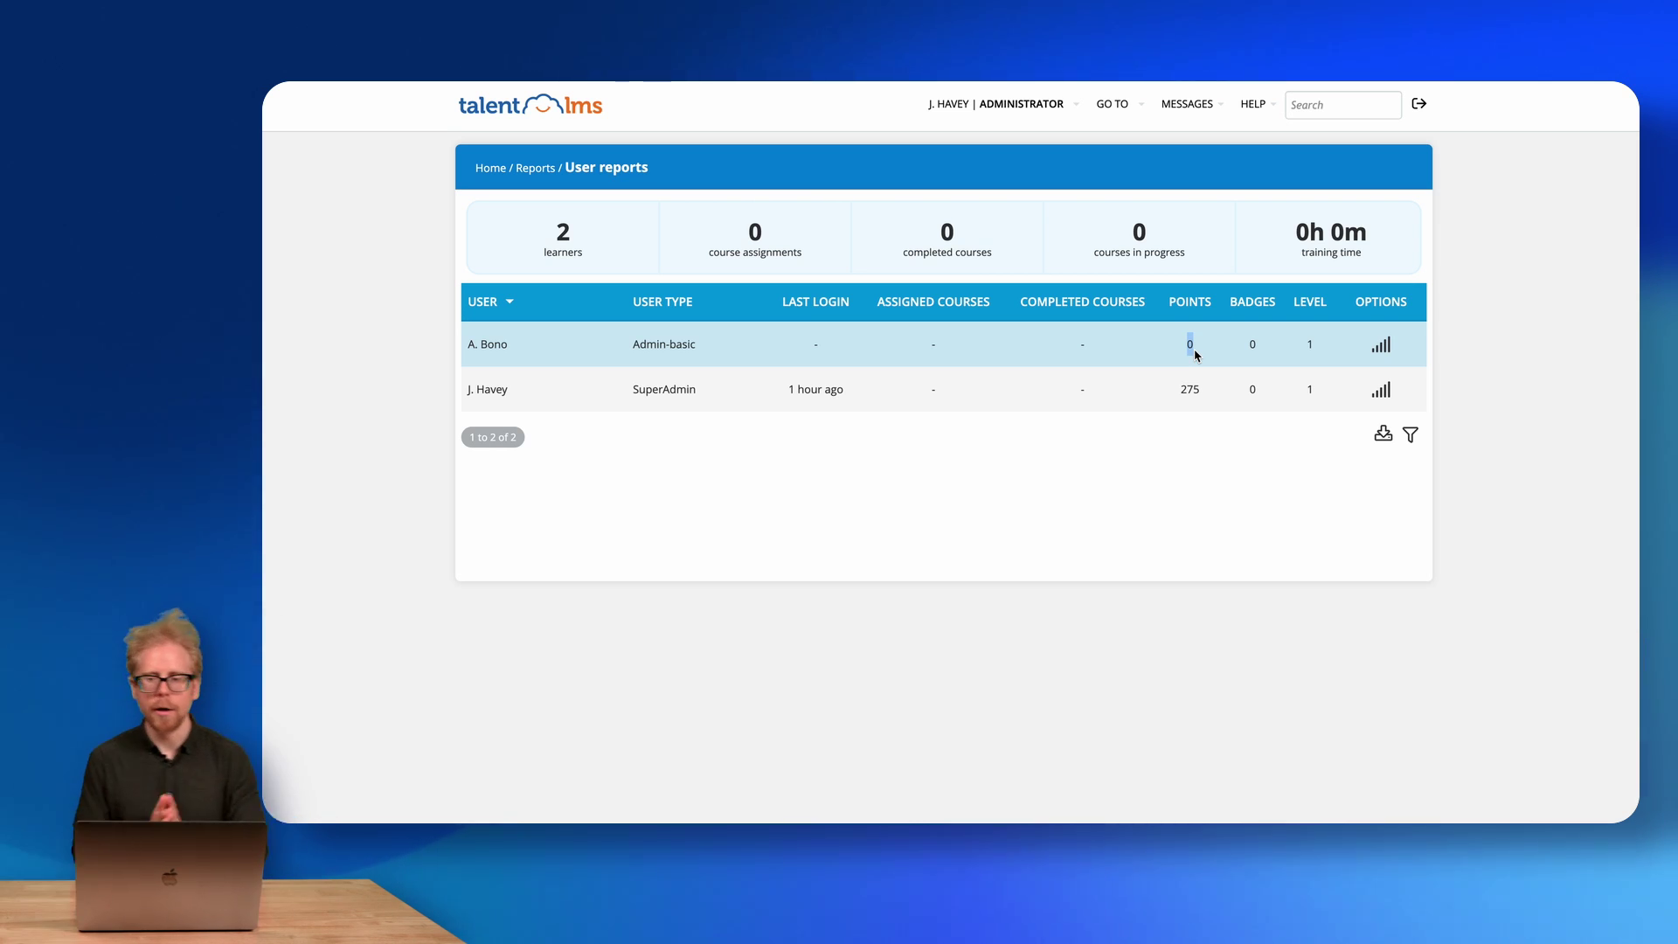
Review SuperAdmin's report: 4 courses in progress, 7 not started, 41m training, 275 points.
{"action": "left_click", "coordinate": [1381, 391]}
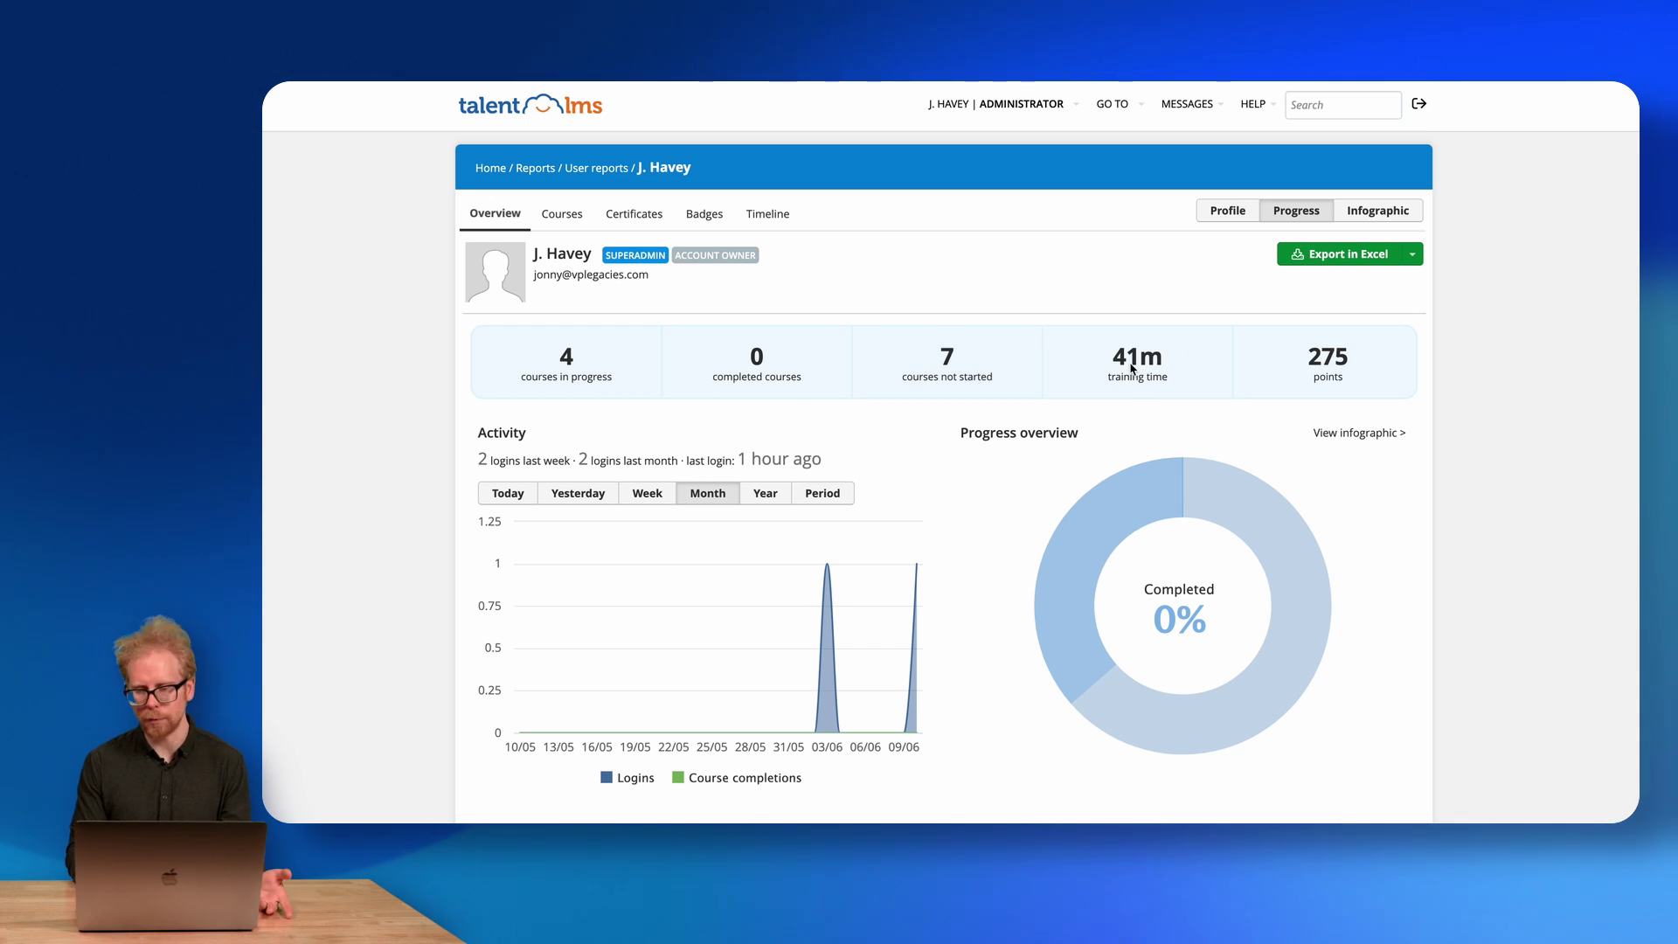
{"action": "scroll", "coordinate": [1322, 369], "scroll_direction": "down", "scroll_amount": 3}
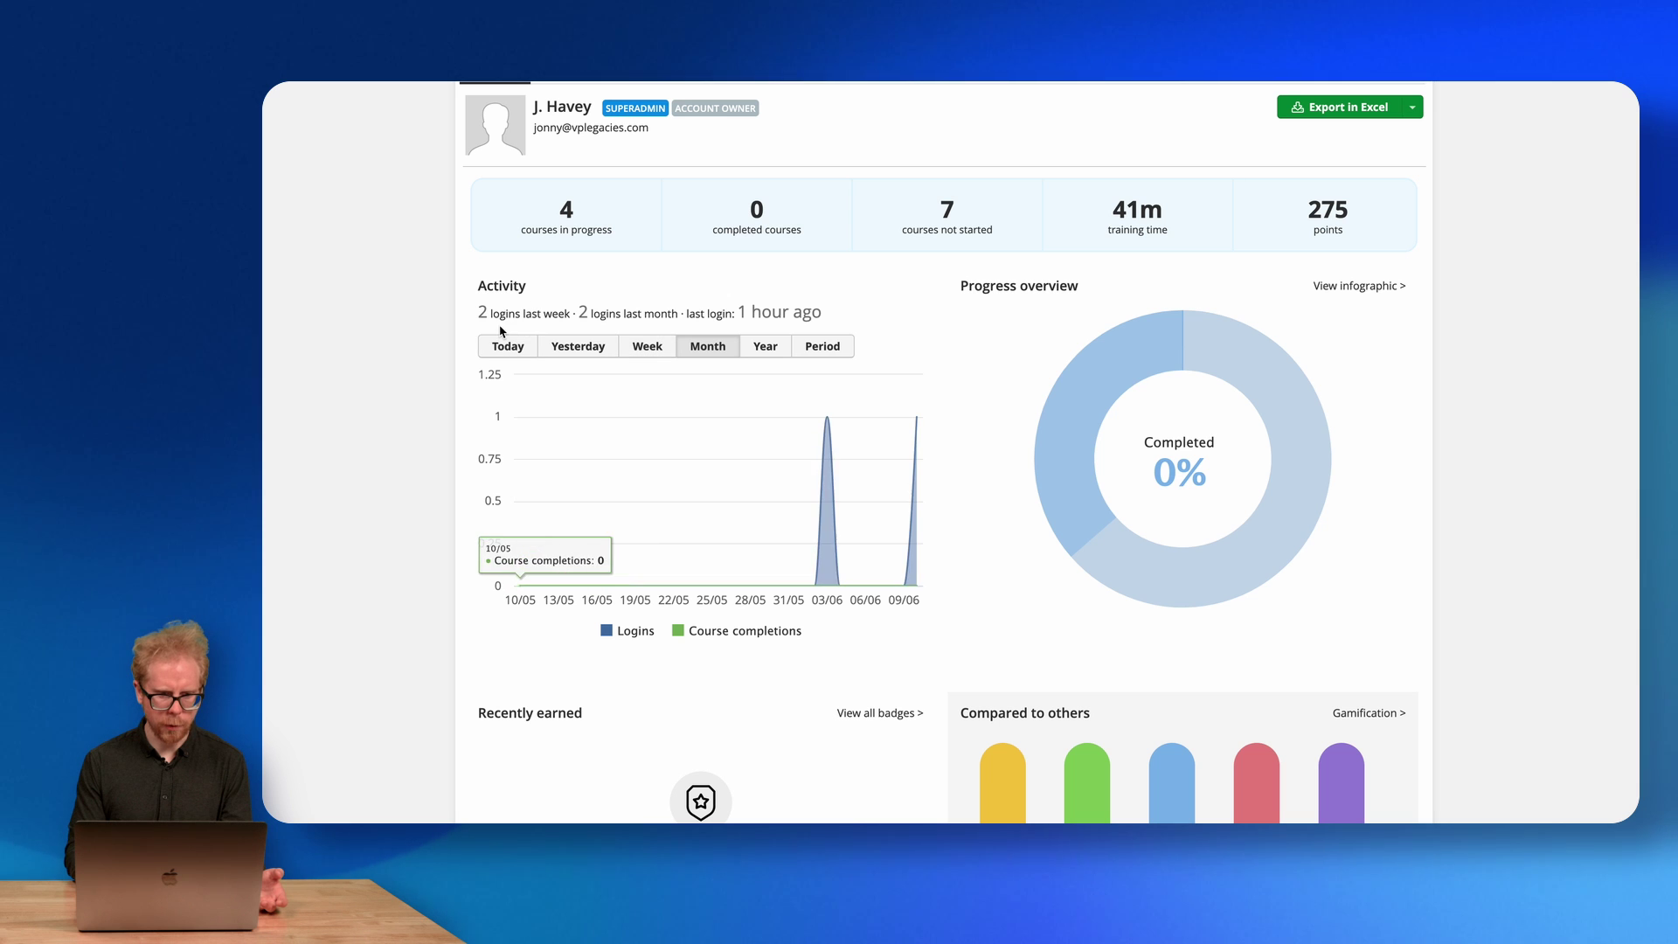
{"action": "scroll", "coordinate": [955, 363], "scroll_direction": "down", "scroll_amount": 3}
{"action": "scroll", "coordinate": [754, 177], "scroll_direction": "down", "scroll_amount": 1}
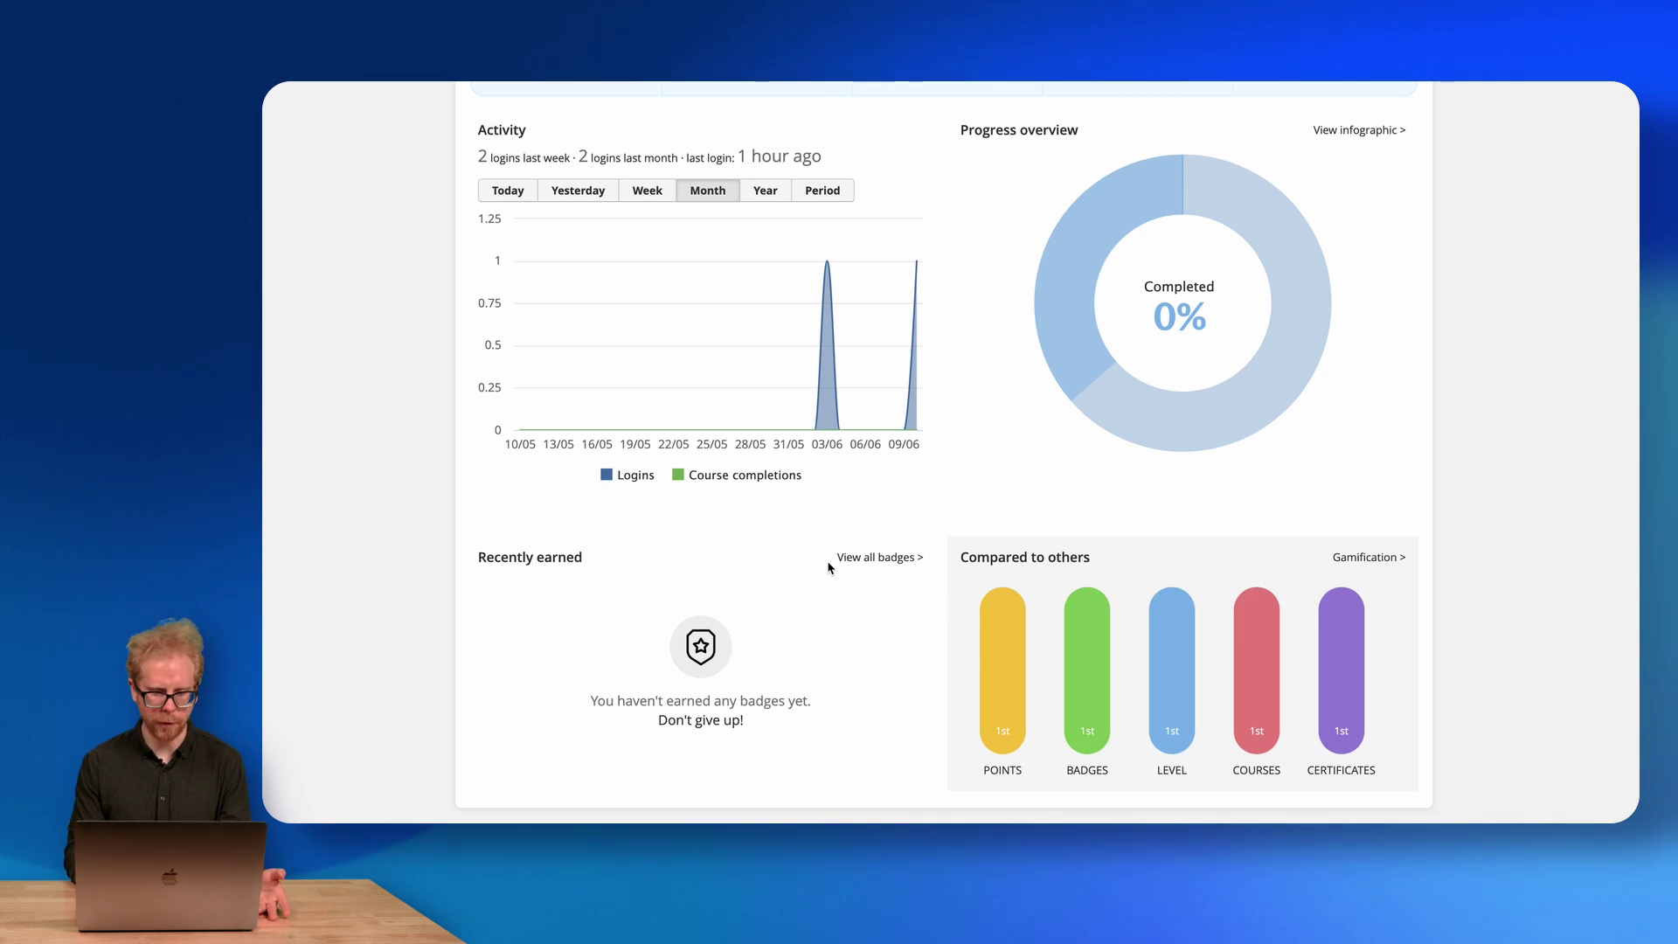
{"action": "scroll", "coordinate": [828, 568], "scroll_direction": "up", "scroll_amount": 5}
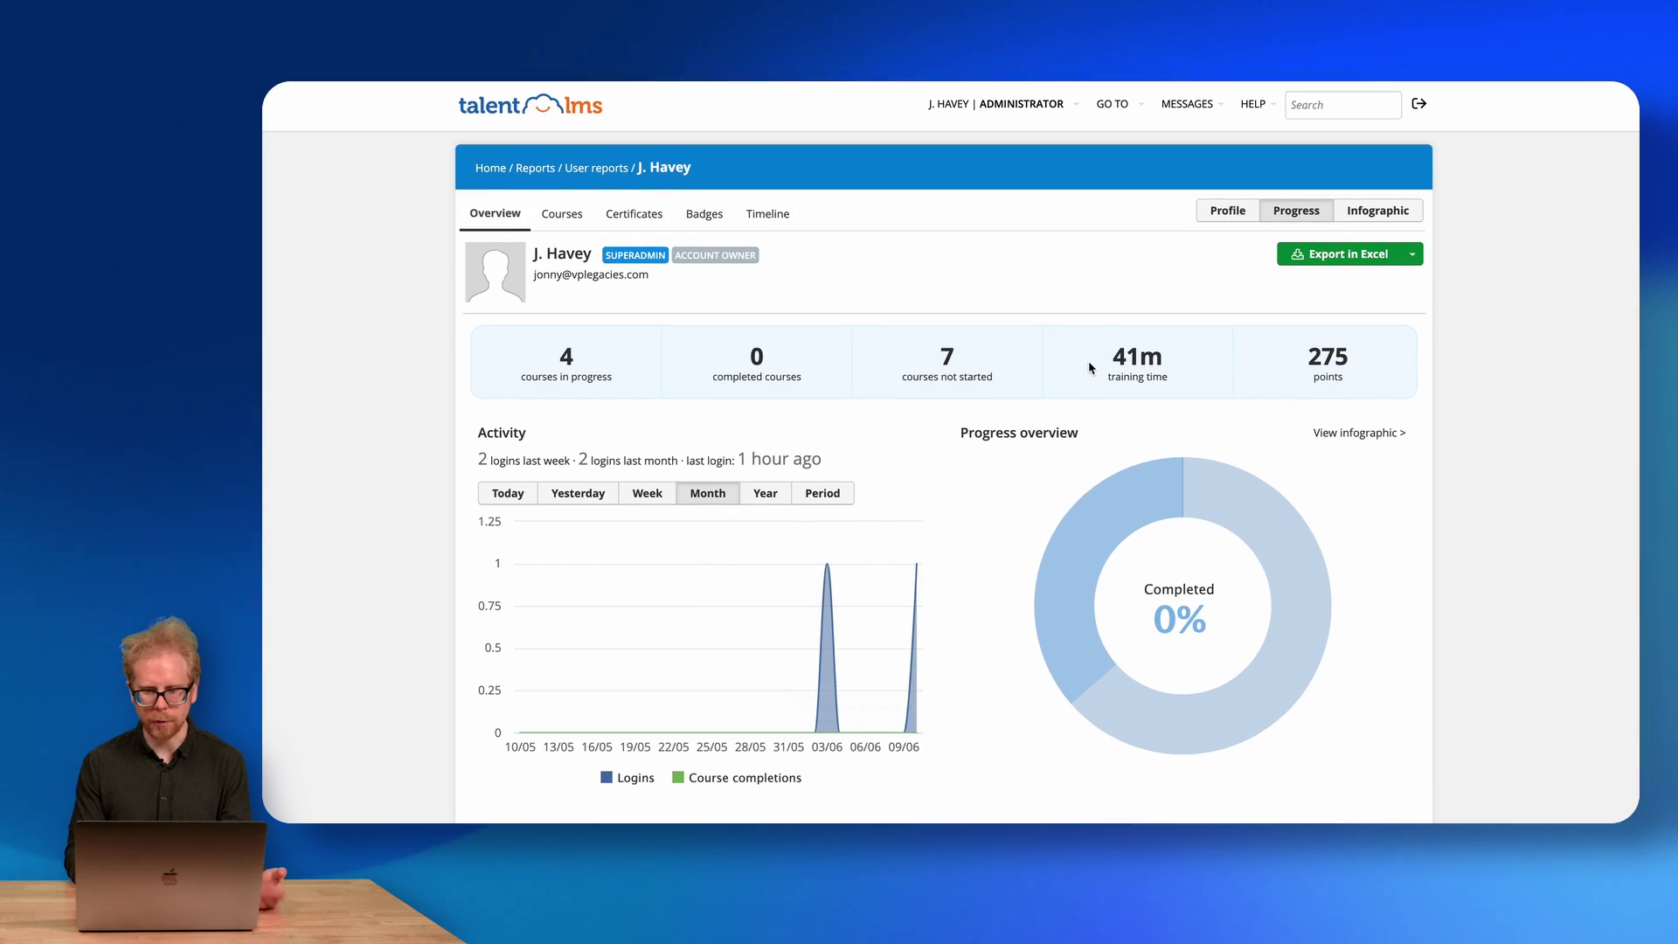
From the reports overview, open Course reports and view a single course's report.
{"action": "left_click", "coordinate": [545, 172]}
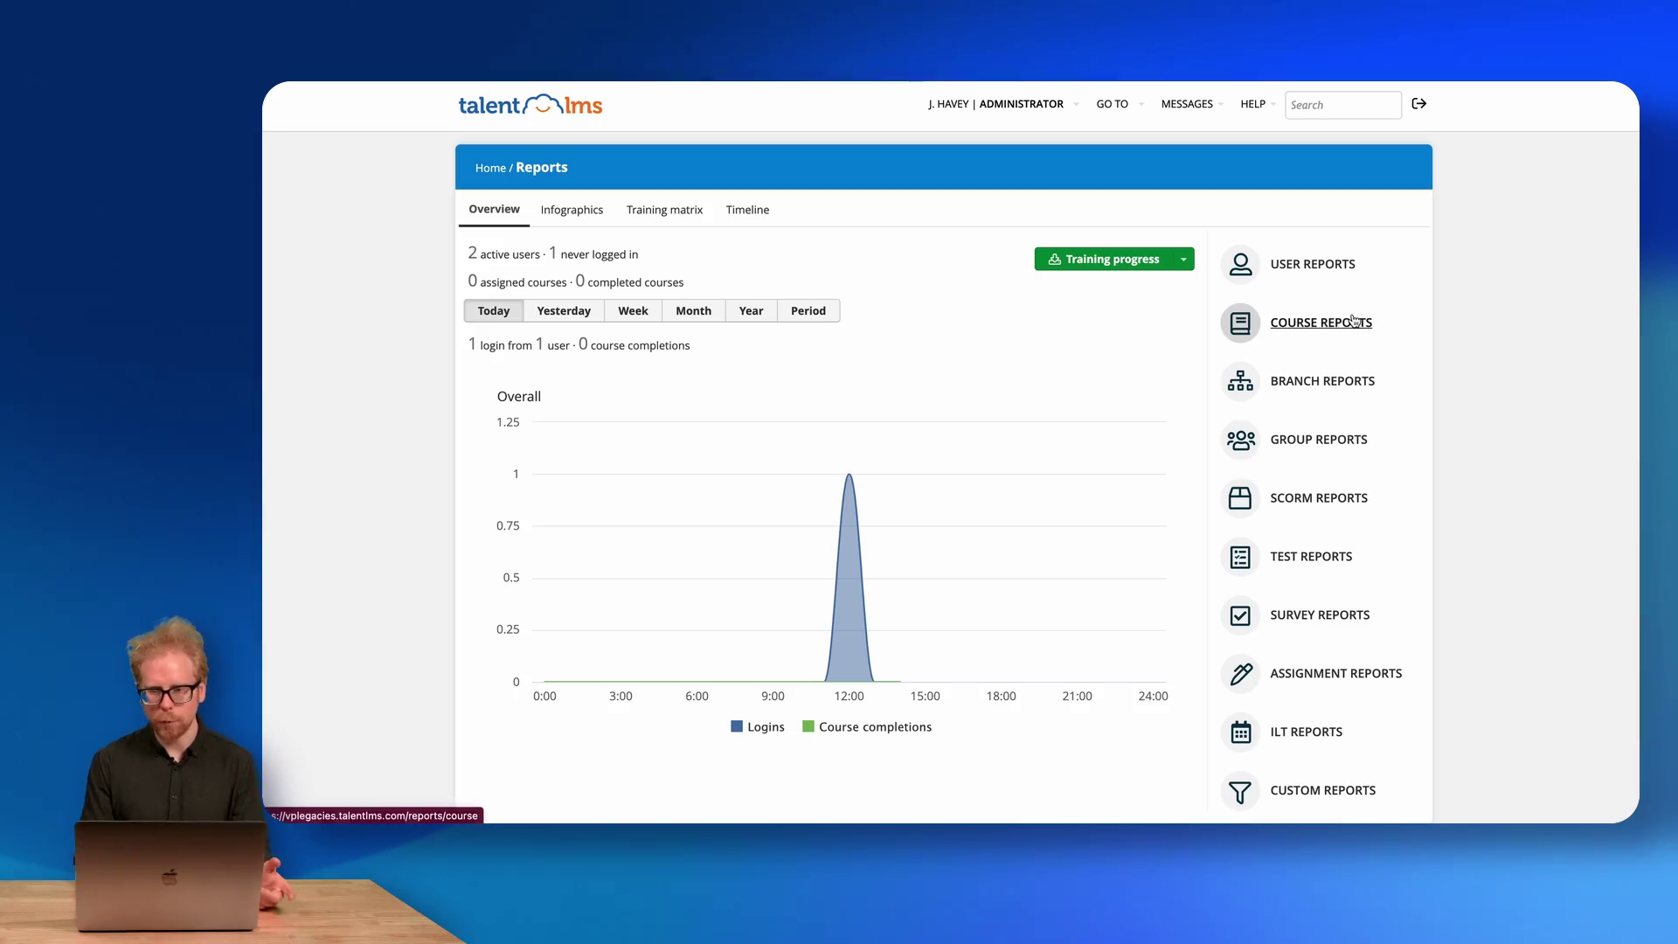
{"action": "left_click", "coordinate": [1323, 325]}
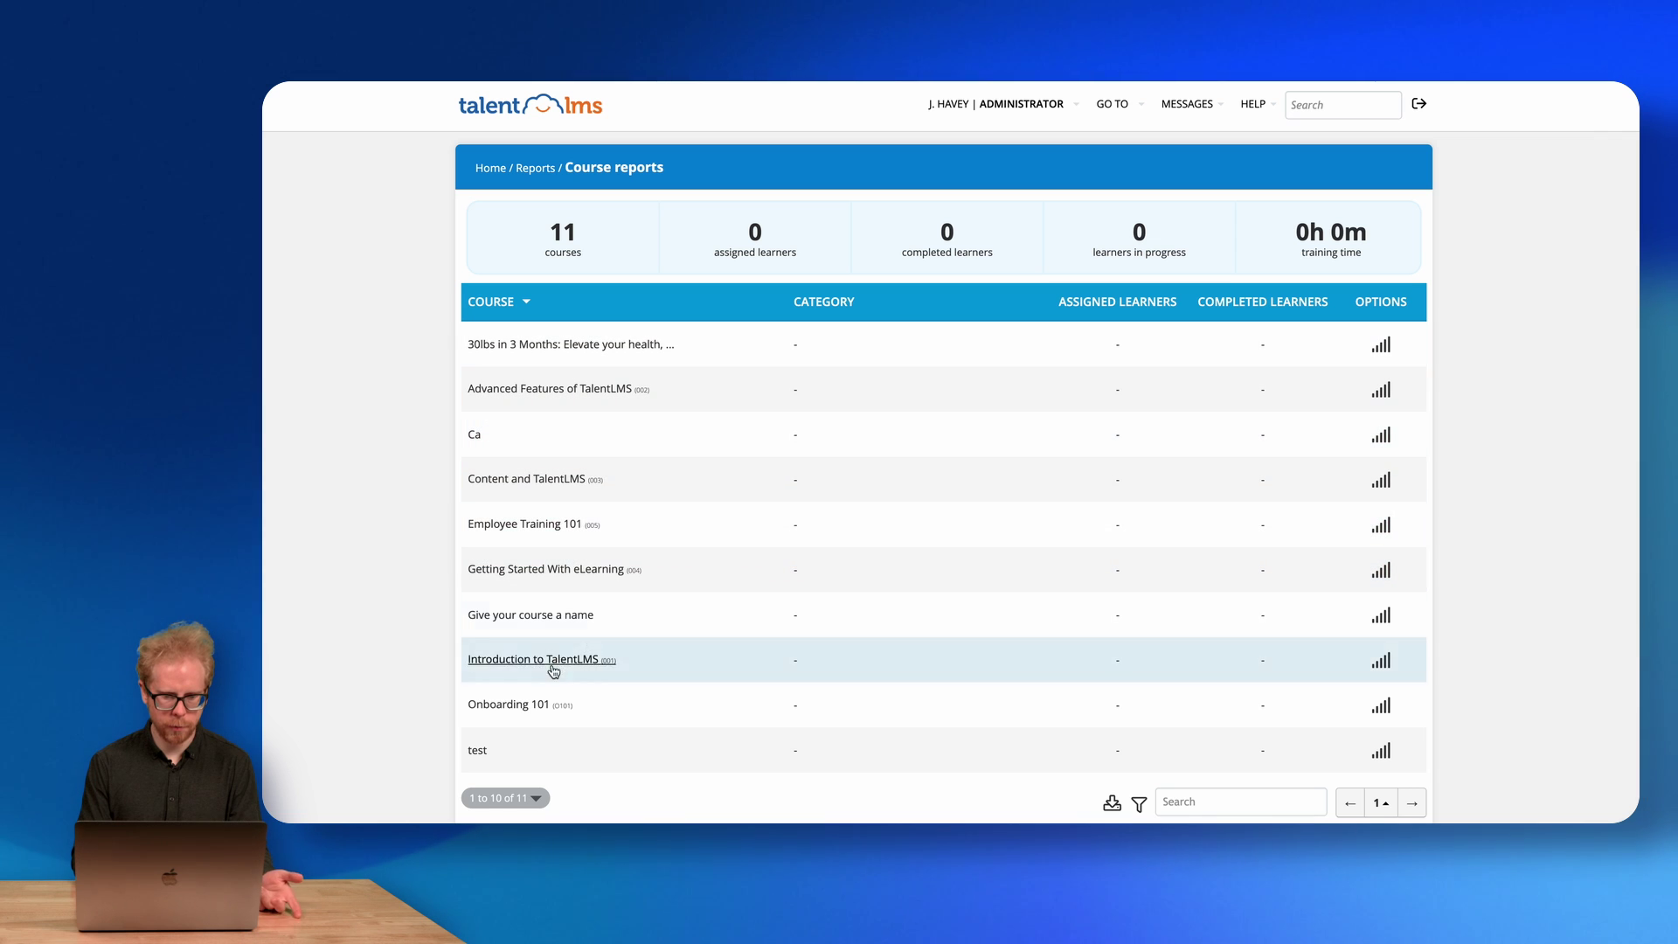
{"action": "left_click", "coordinate": [520, 707]}
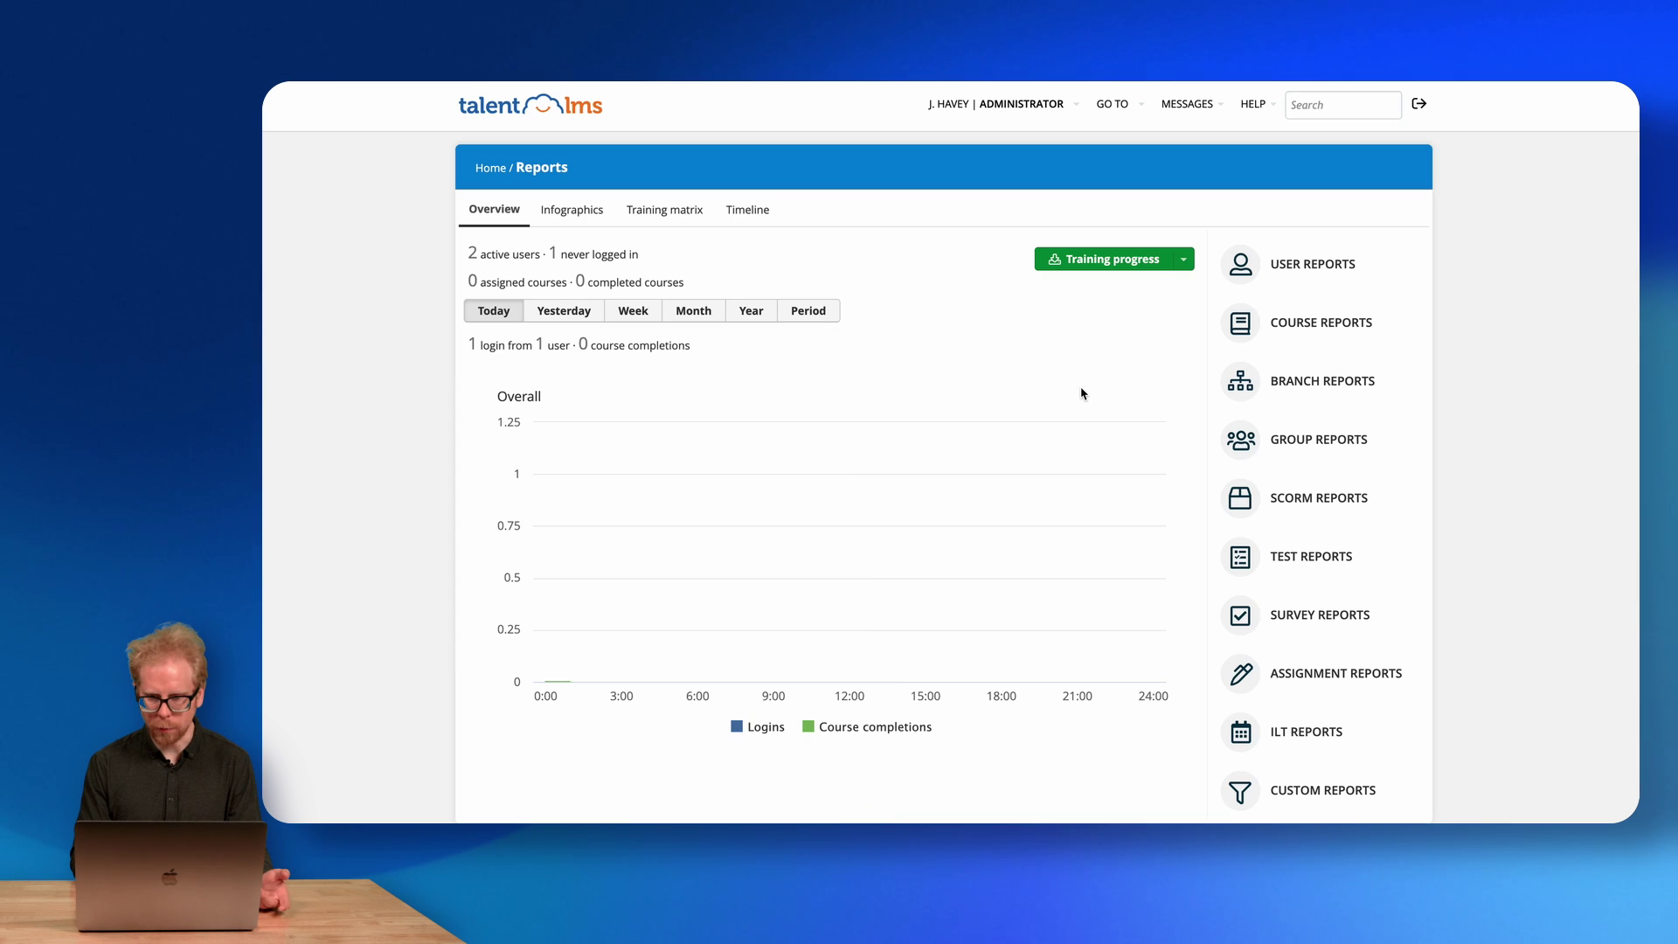
Check the sales branch's Users and Timeline tabs, then list the Test reports.
{"action": "left_click", "coordinate": [1323, 382]}
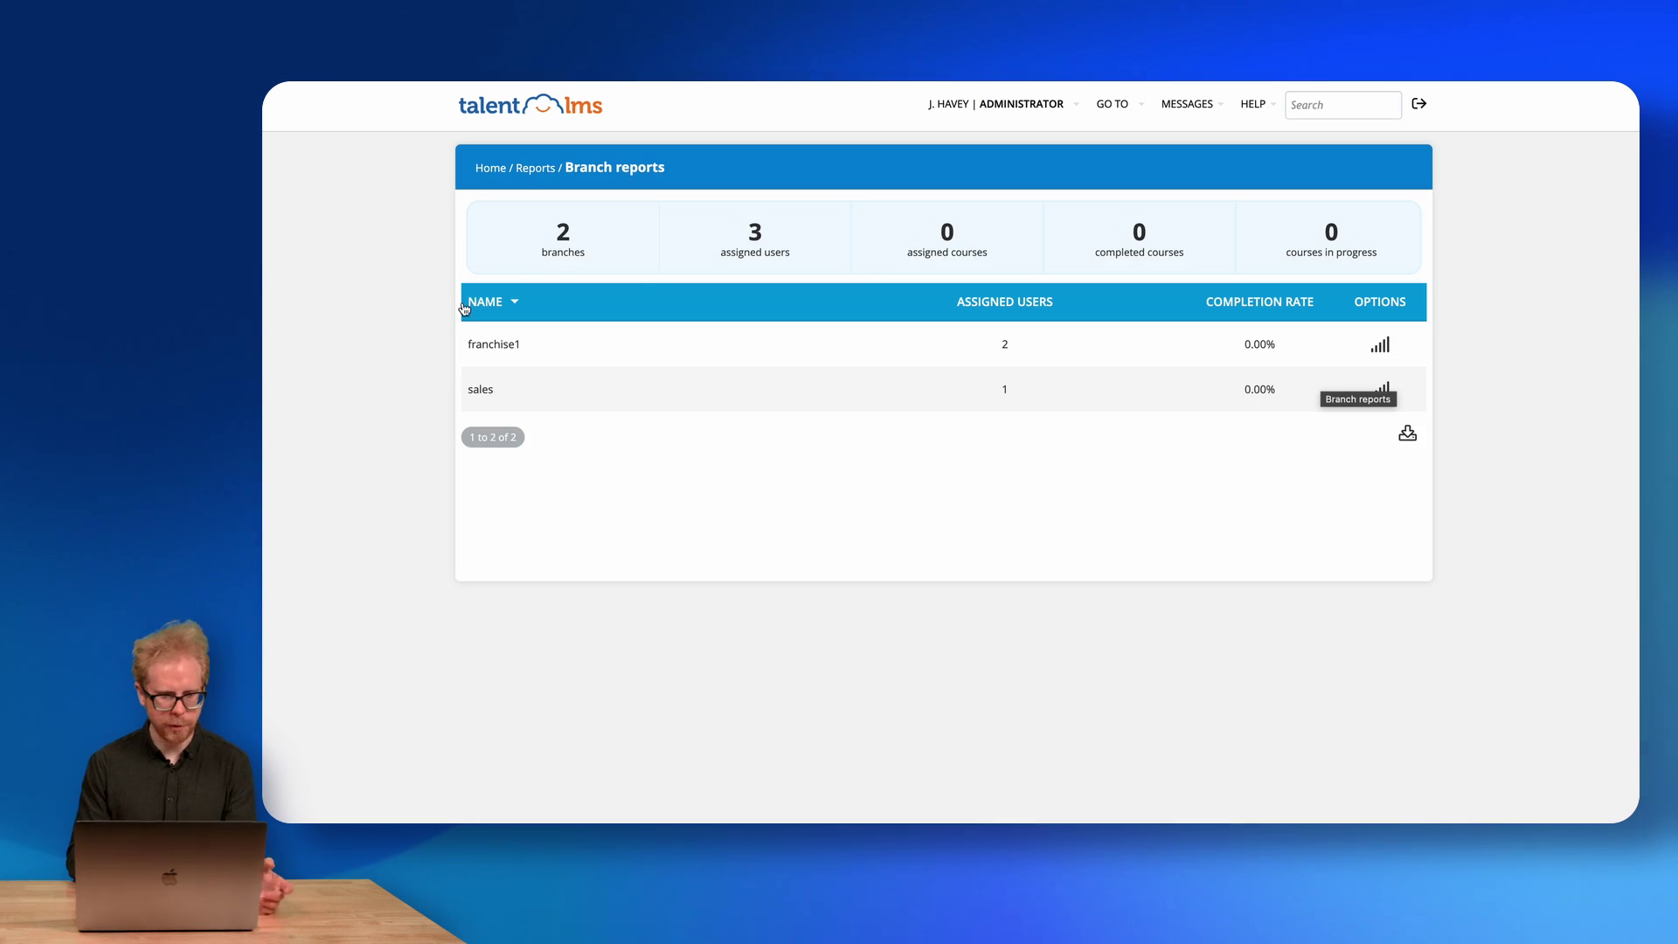
{"action": "left_click", "coordinate": [479, 391]}
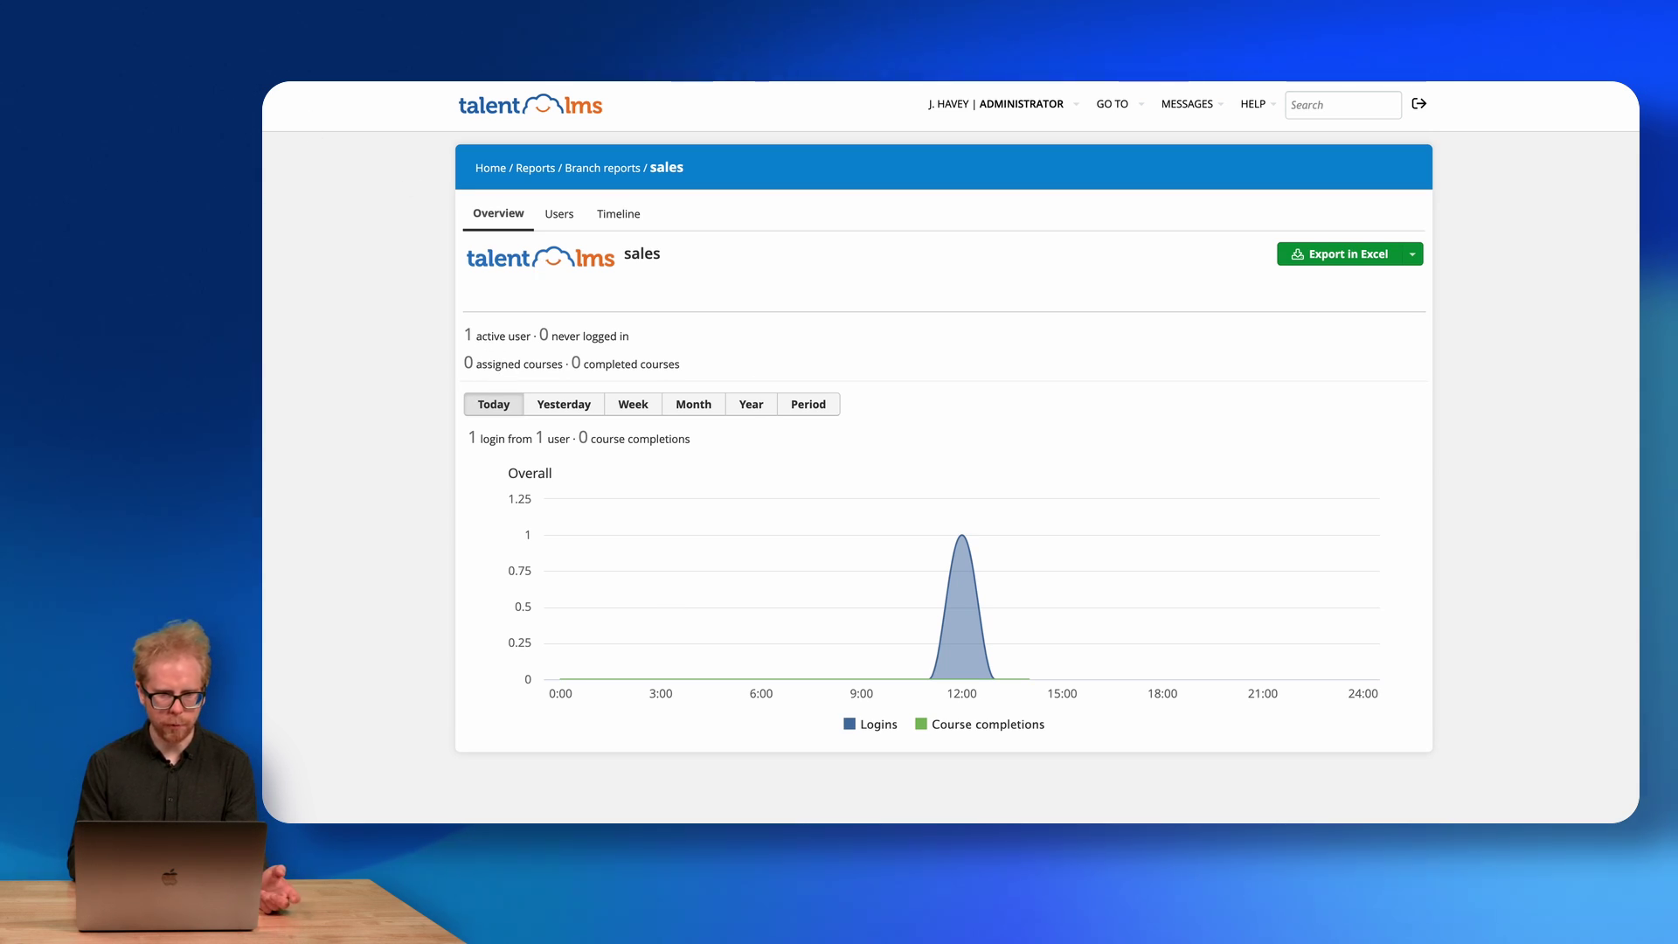
{"action": "left_click", "coordinate": [558, 215]}
{"action": "left_click", "coordinate": [621, 215]}
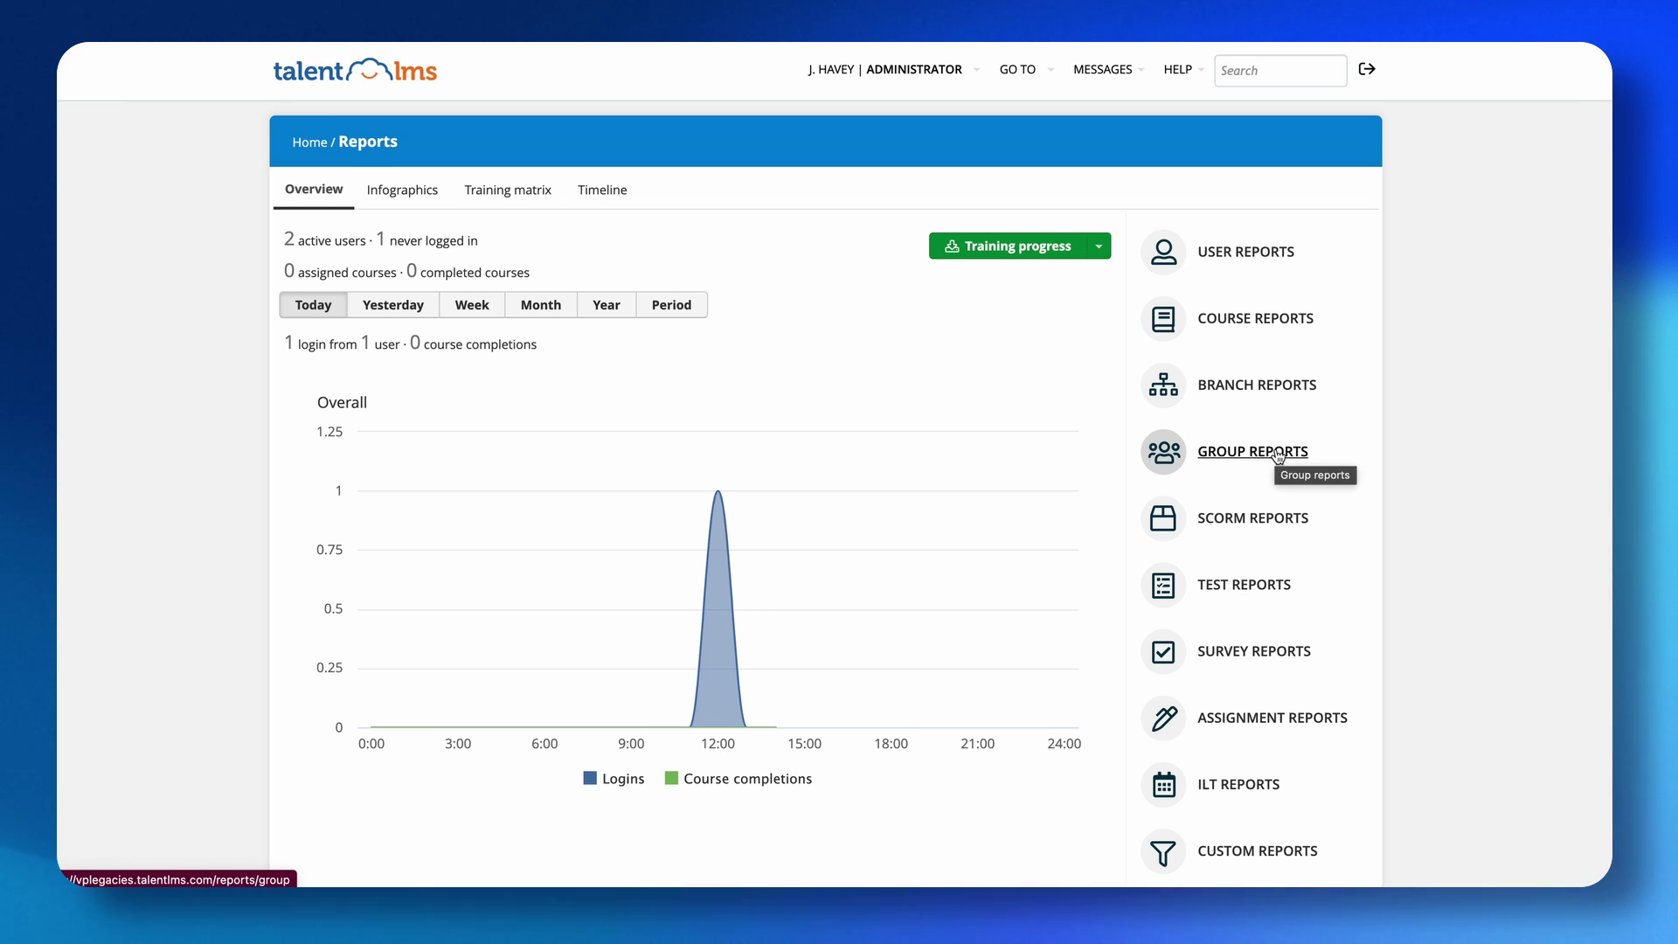
{"action": "scroll", "coordinate": [1267, 459], "scroll_direction": "down", "scroll_amount": 1}
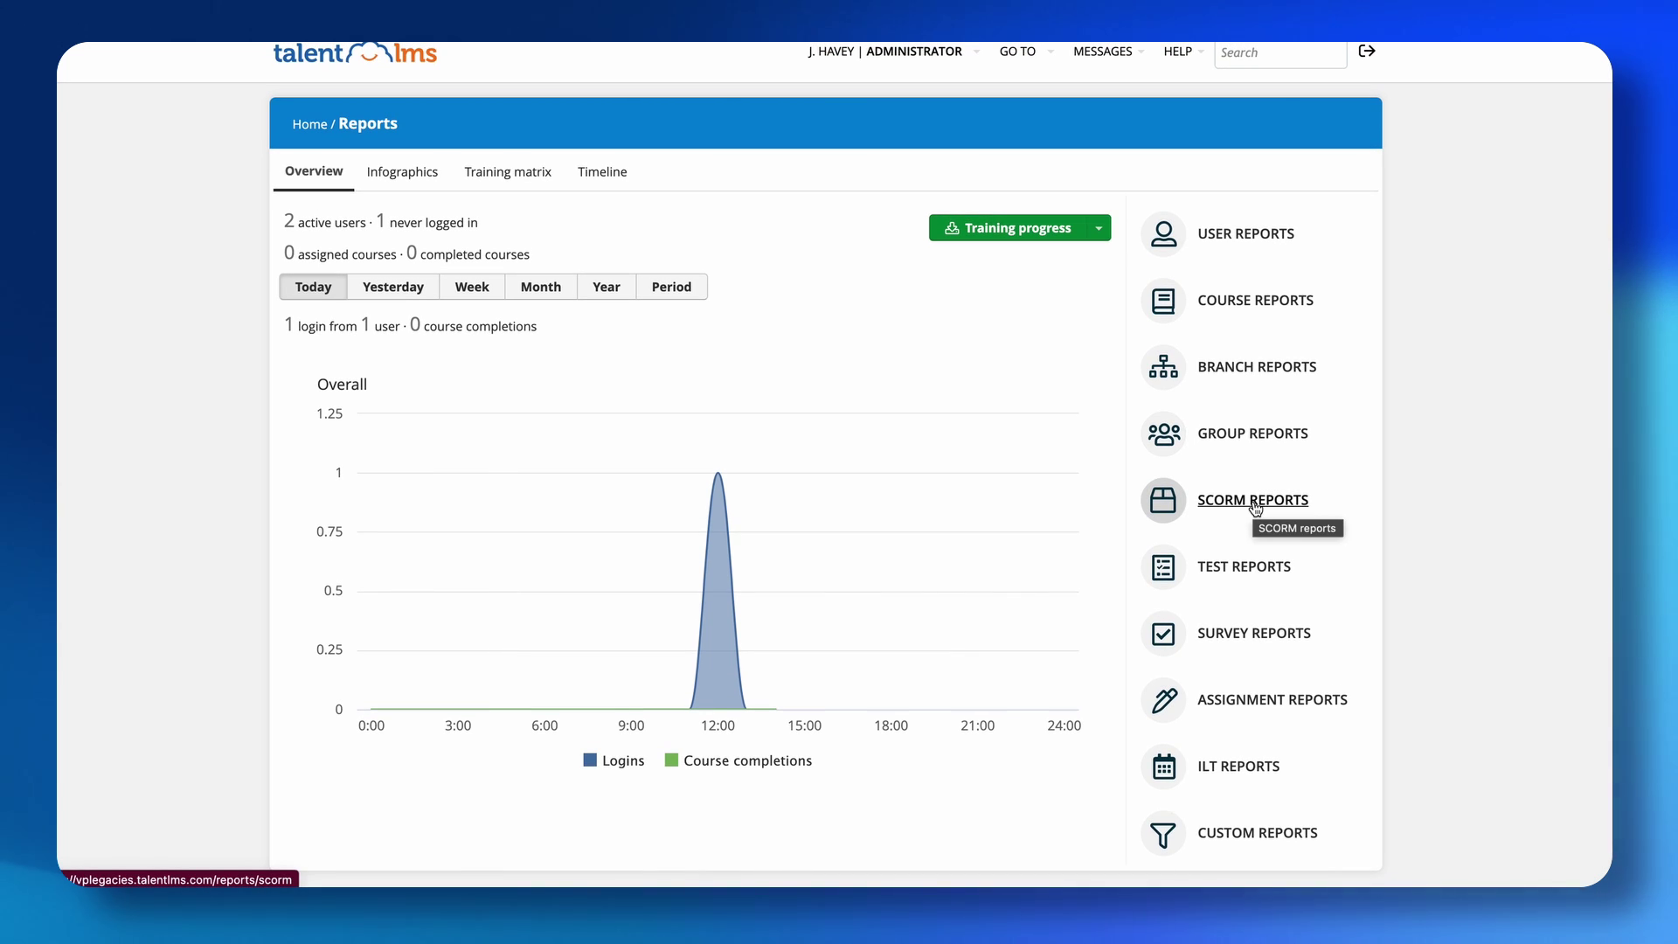
{"action": "left_click", "coordinate": [1226, 567]}
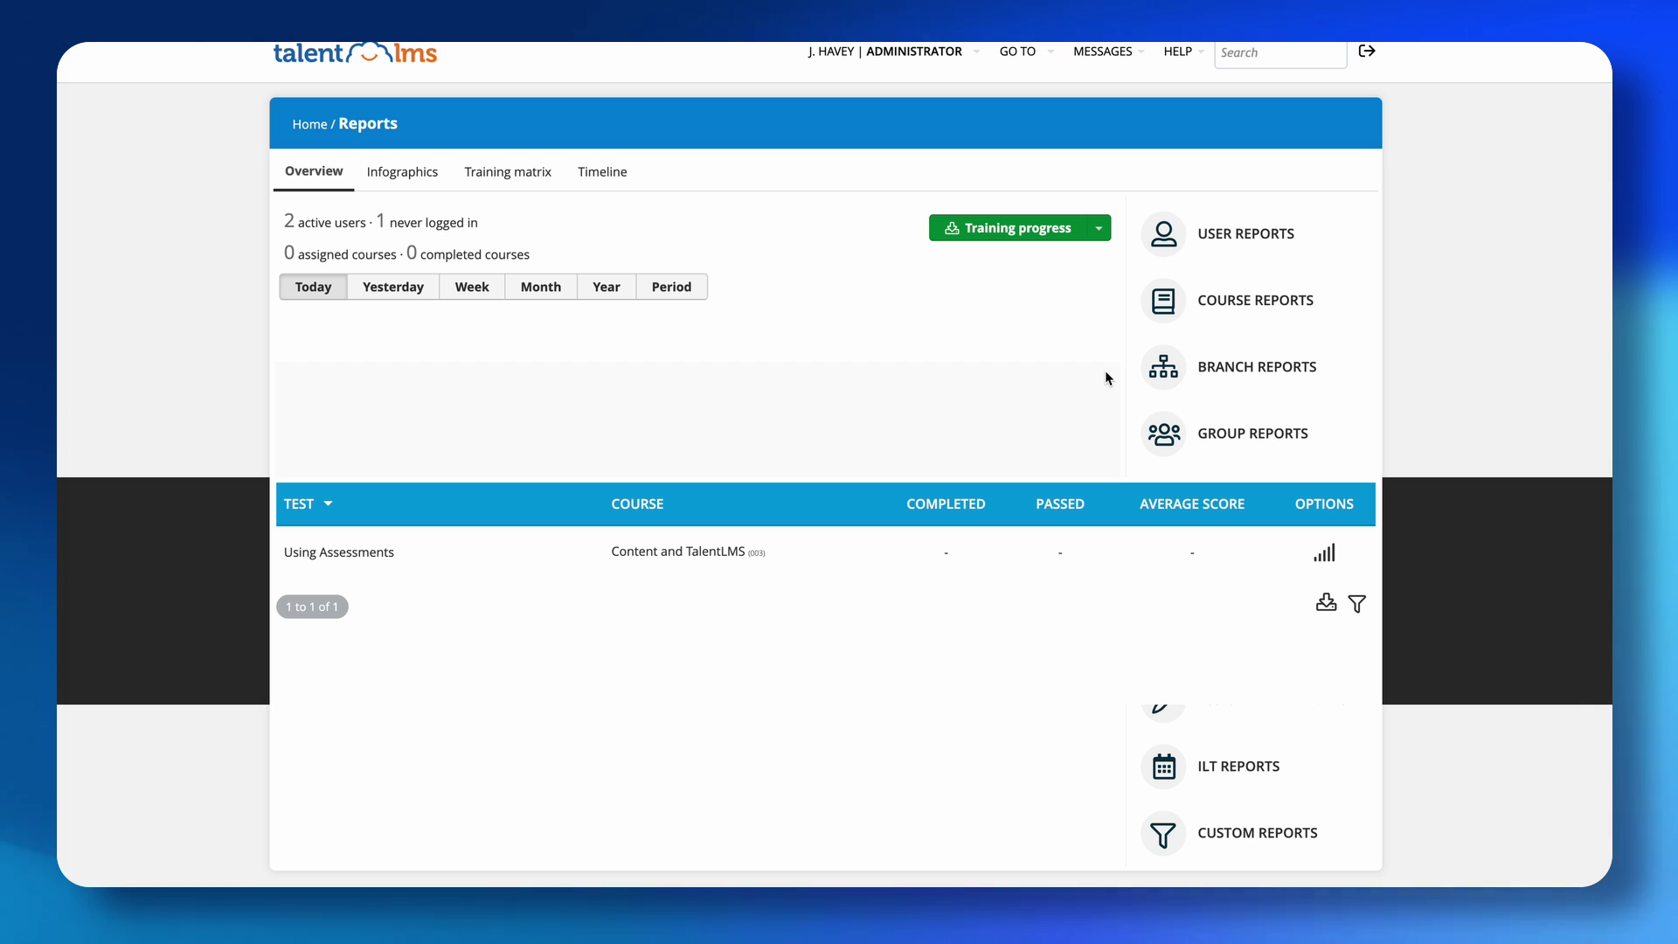
Start a new custom report, typing 'Cus' as its name, and keep it about users.
{"action": "left_click", "coordinate": [1234, 832]}
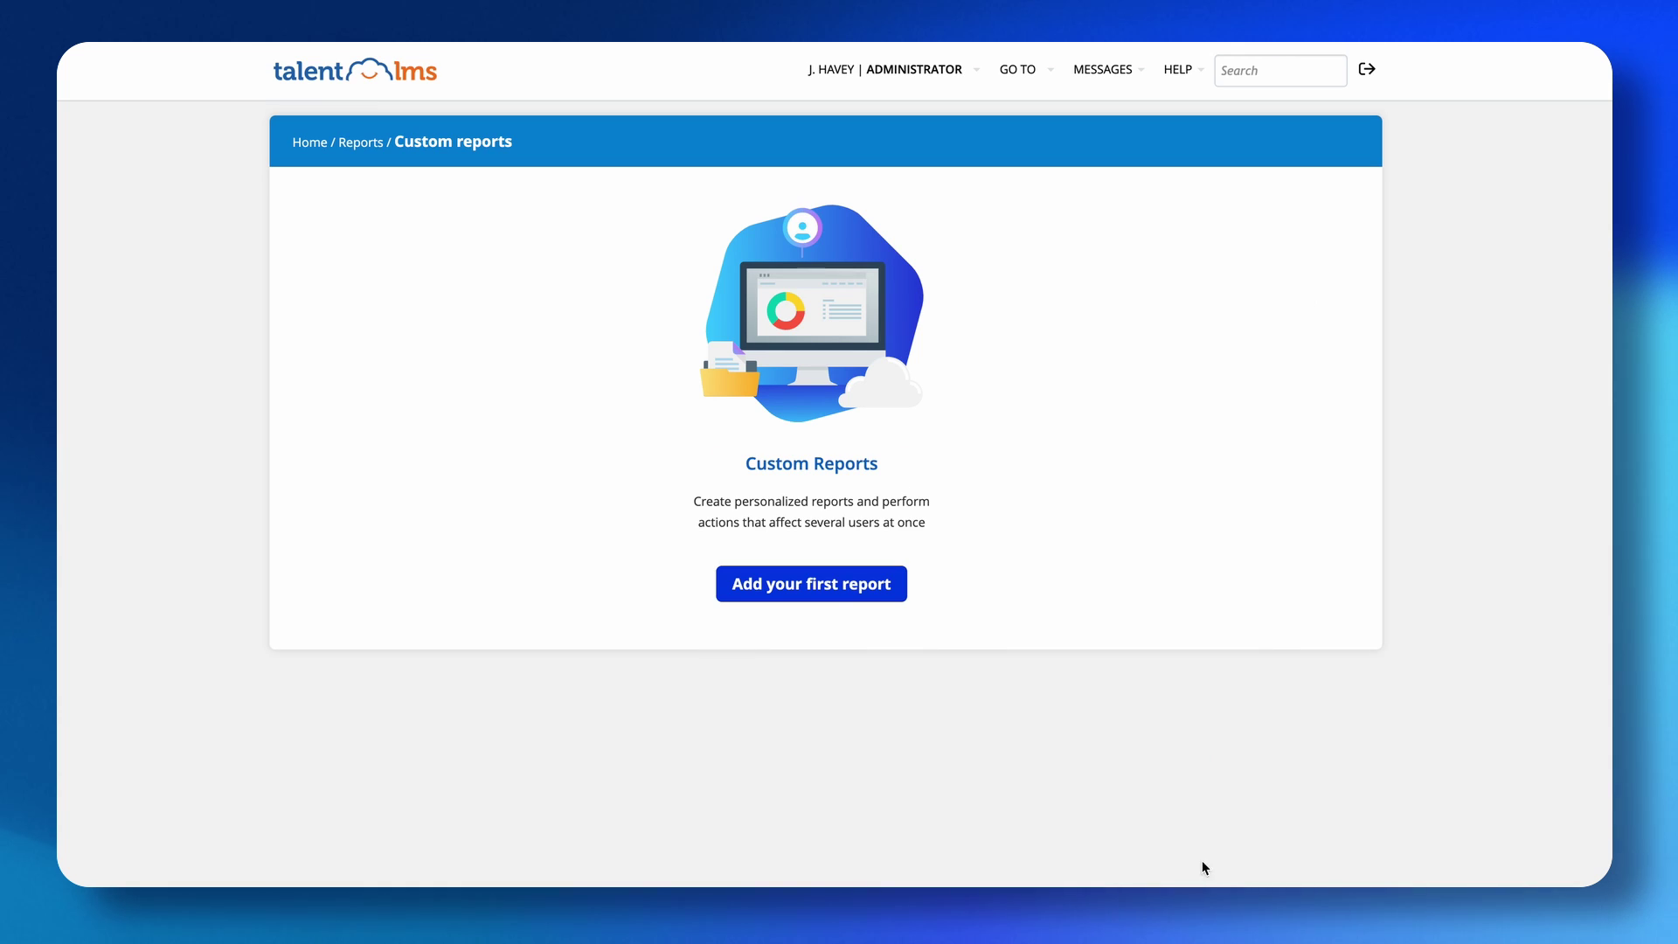
{"action": "left_click", "coordinate": [821, 594]}
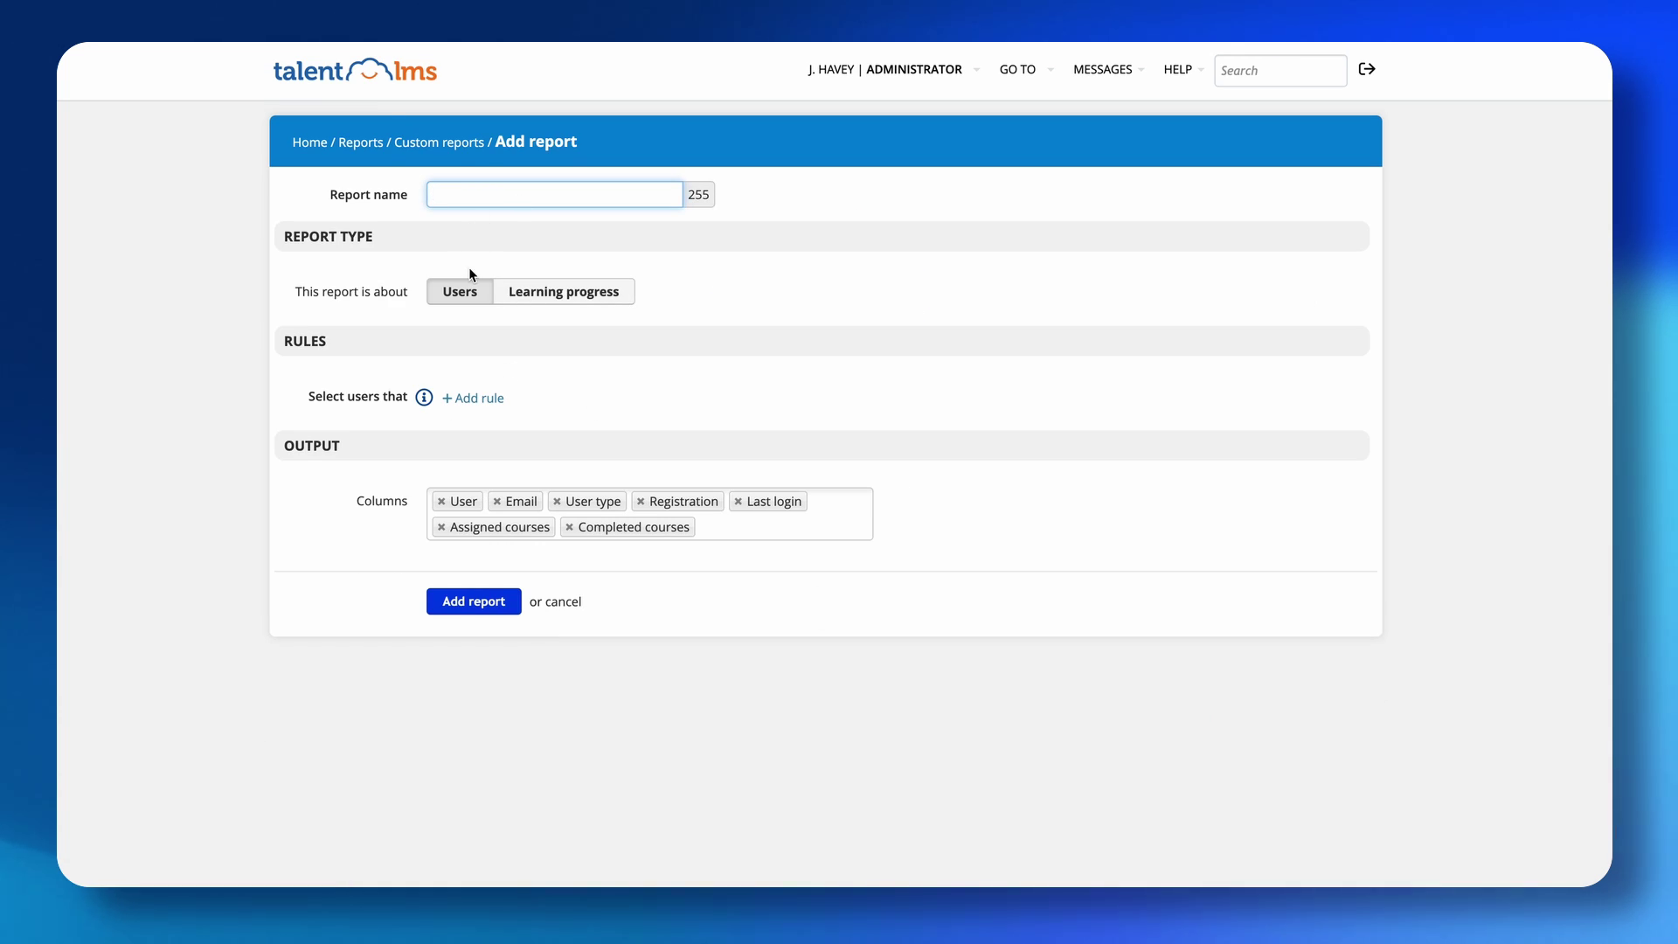
{"action": "type", "text": "Custom report 1"}
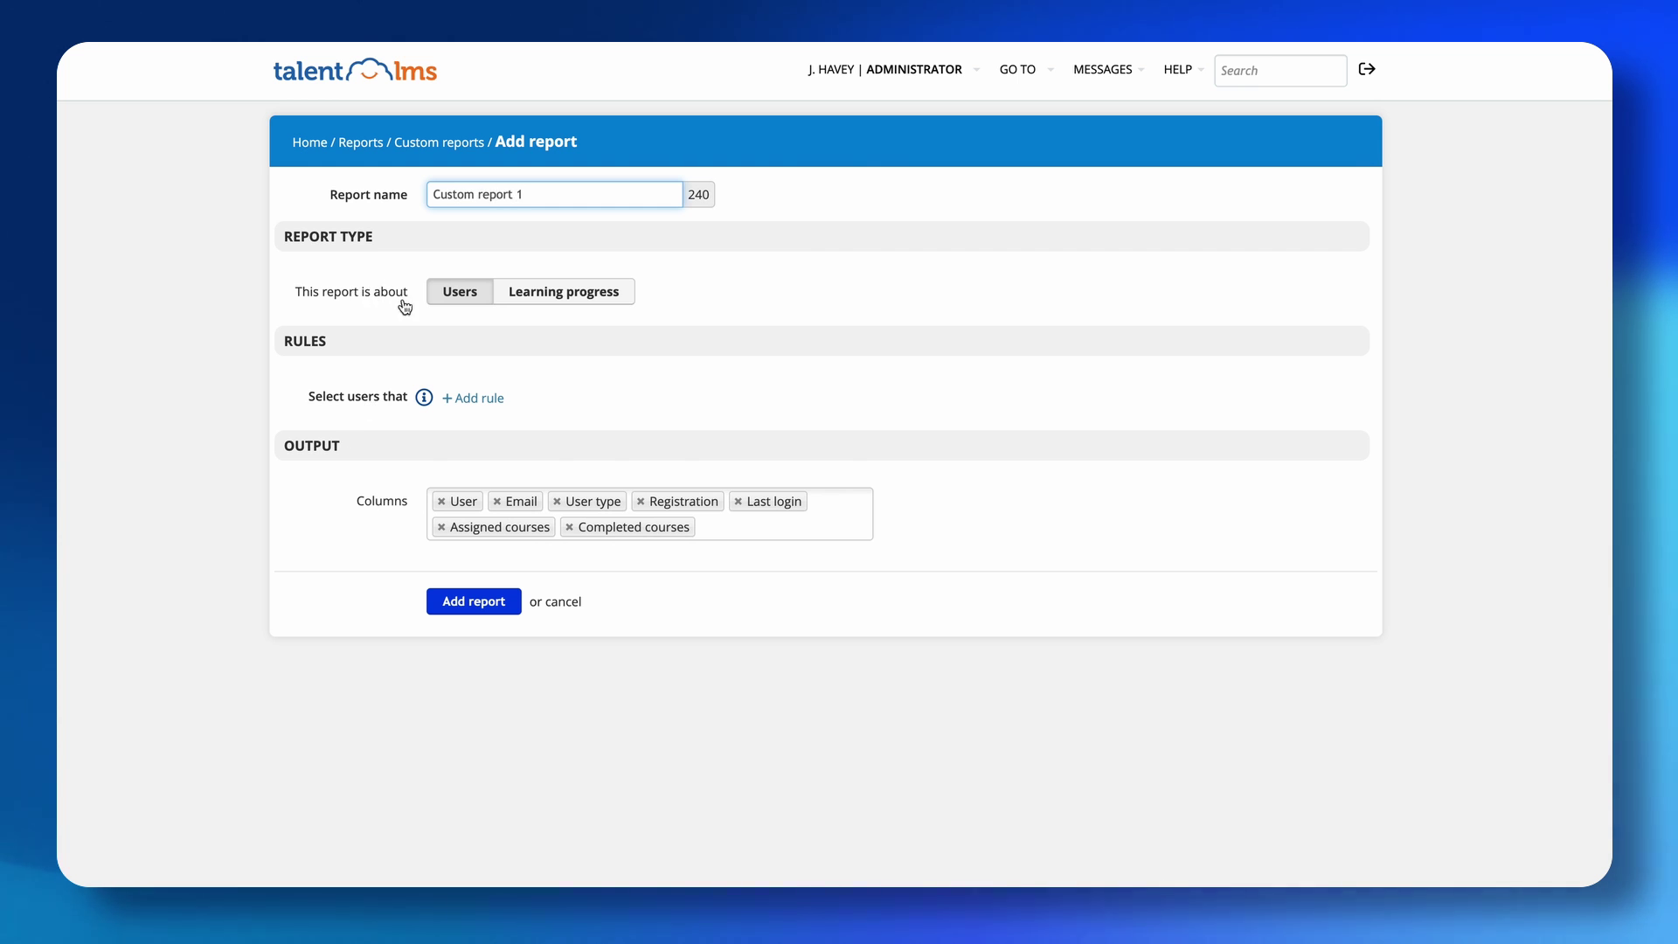
{"action": "left_click", "coordinate": [535, 300]}
{"action": "left_click", "coordinate": [459, 300]}
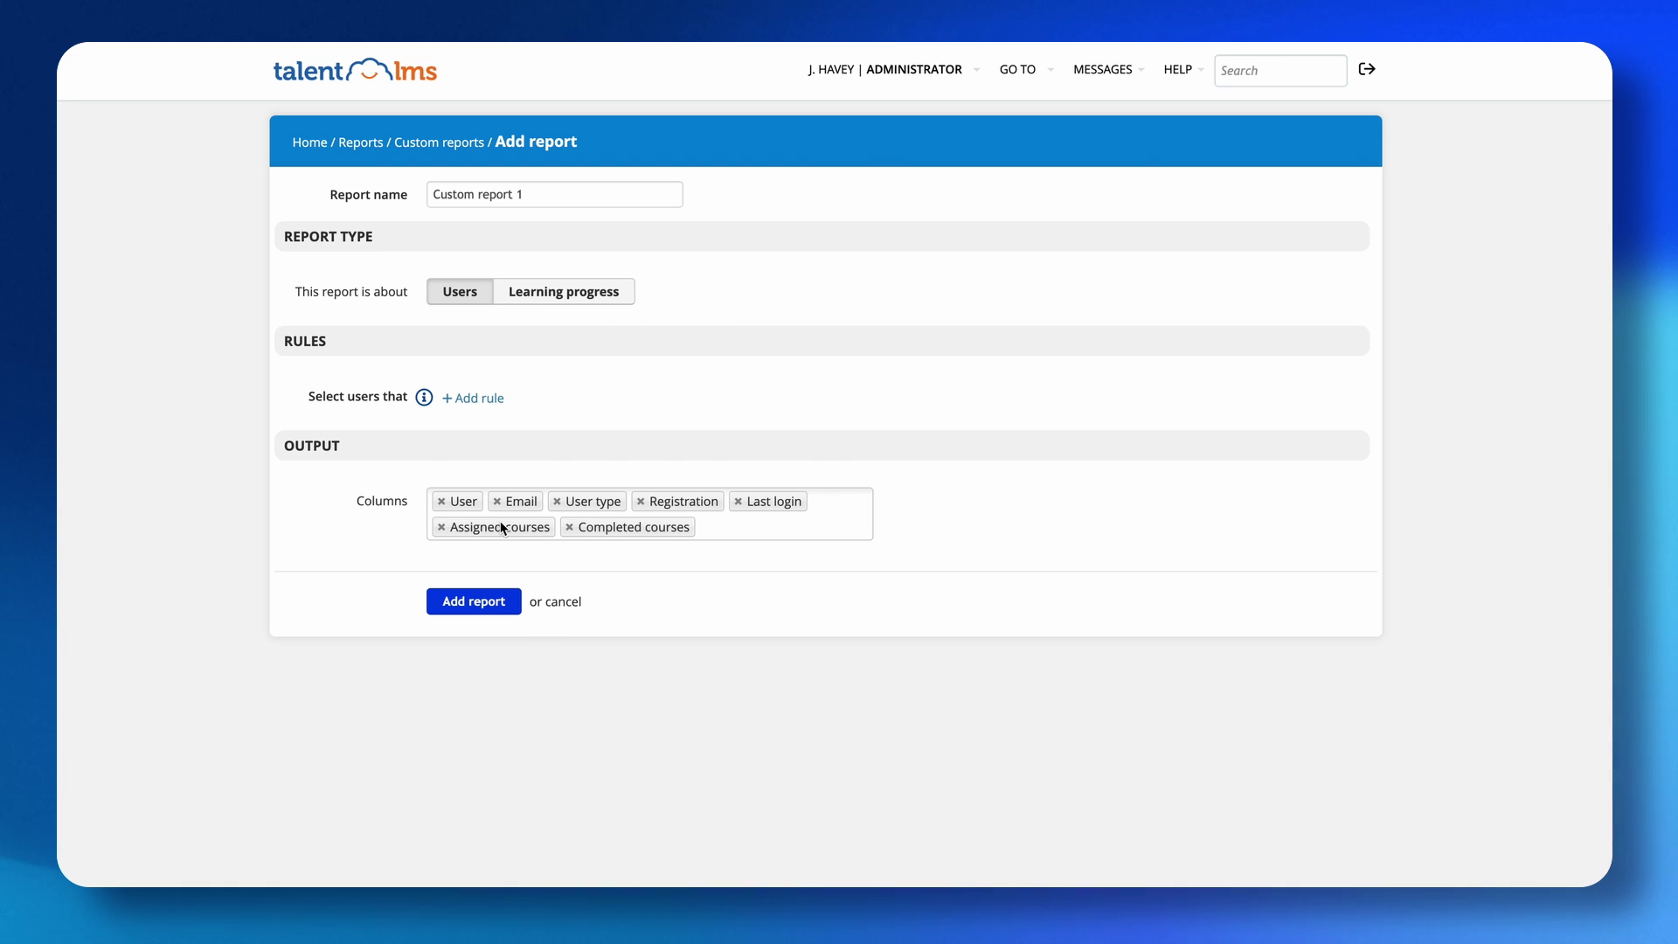
Add User ID, Completion rate, Badges and Level as report columns.
{"action": "left_click", "coordinate": [720, 536]}
{"action": "scroll", "coordinate": [579, 631], "scroll_direction": "down", "scroll_amount": 1}
{"action": "scroll", "coordinate": [514, 723], "scroll_direction": "up", "scroll_amount": 1}
{"action": "scroll", "coordinate": [519, 600], "scroll_direction": "down", "scroll_amount": 1}
{"action": "left_click", "coordinate": [492, 722]}
{"action": "left_click", "coordinate": [778, 520]}
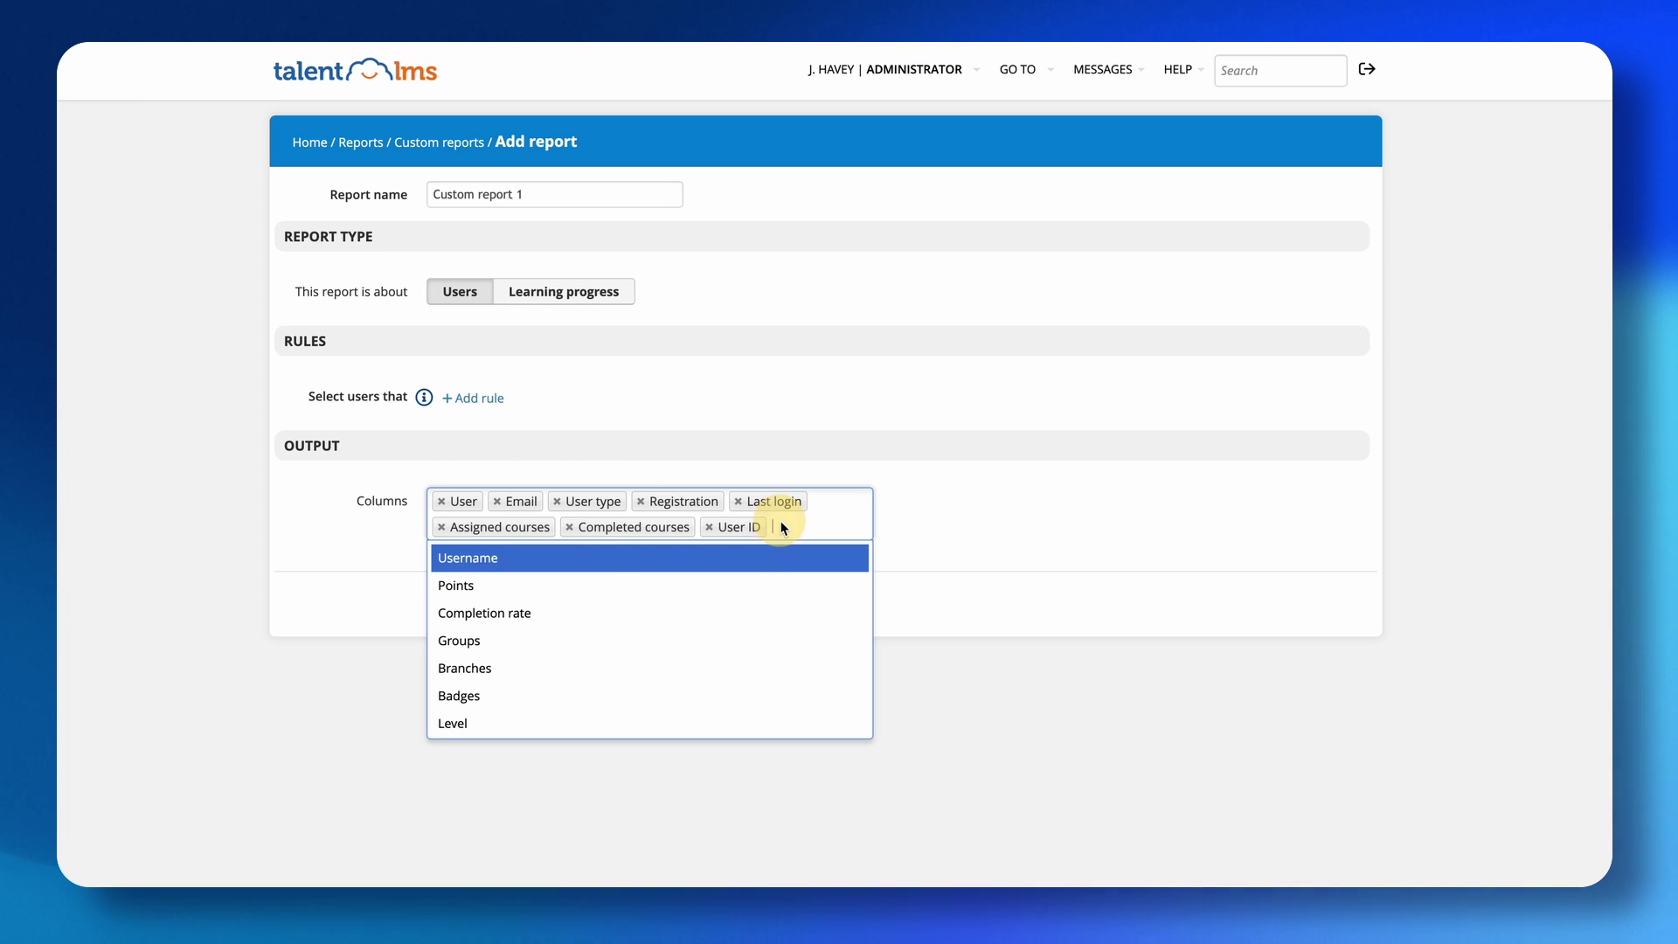
{"action": "left_click", "coordinate": [606, 611]}
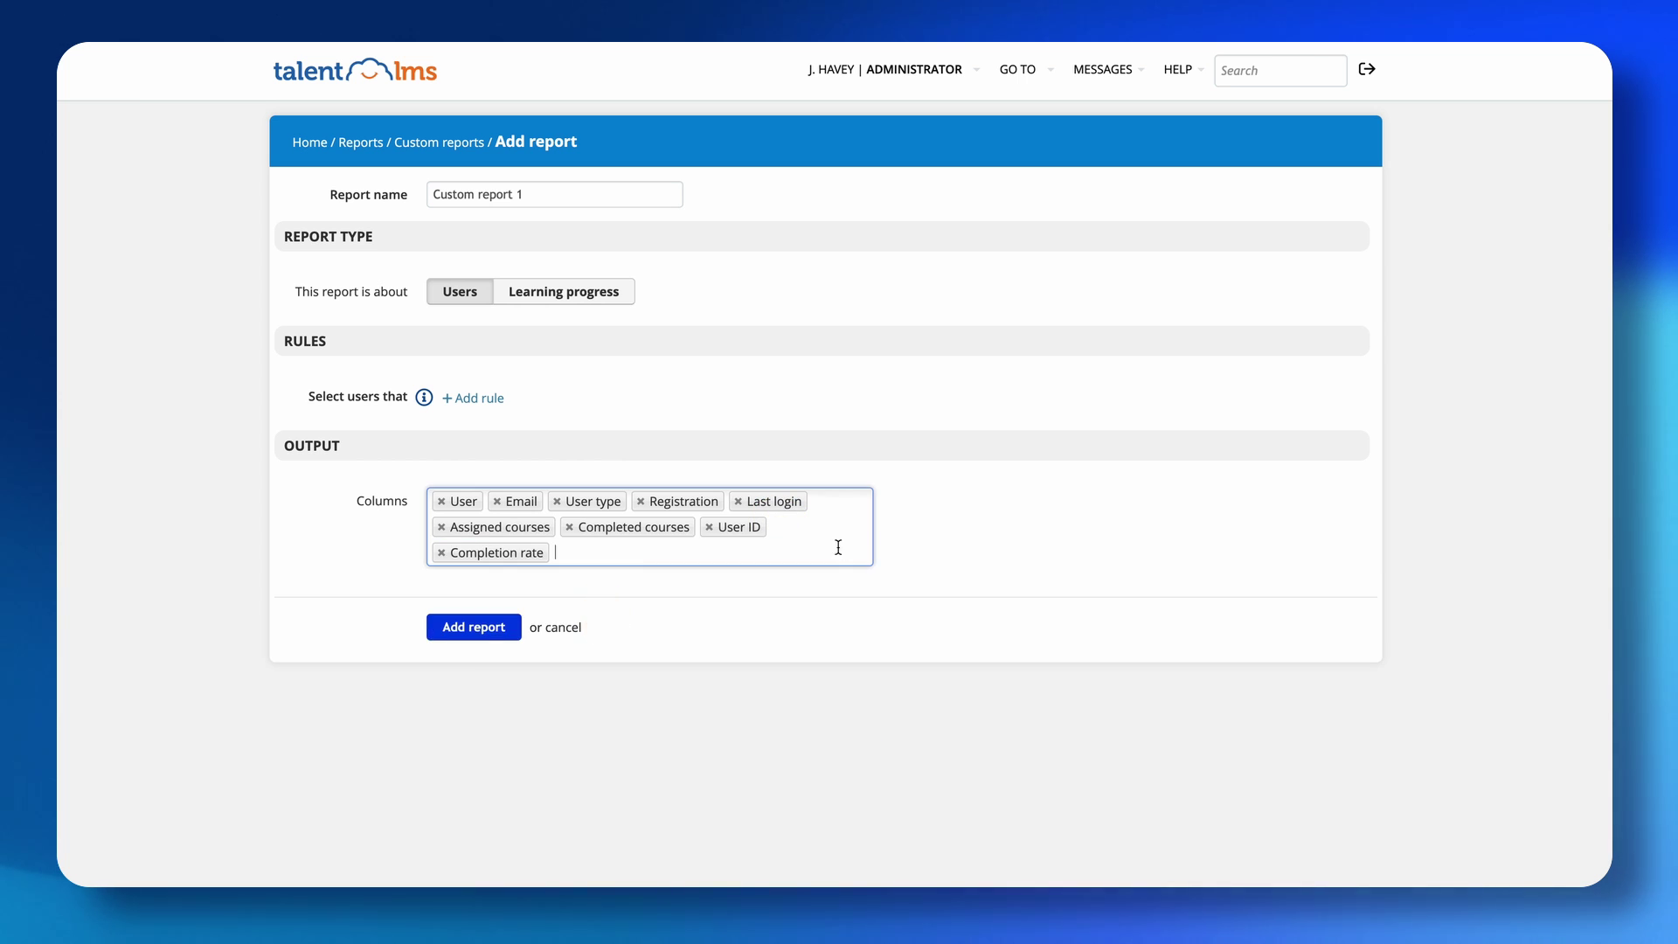
{"action": "left_click", "coordinate": [654, 549]}
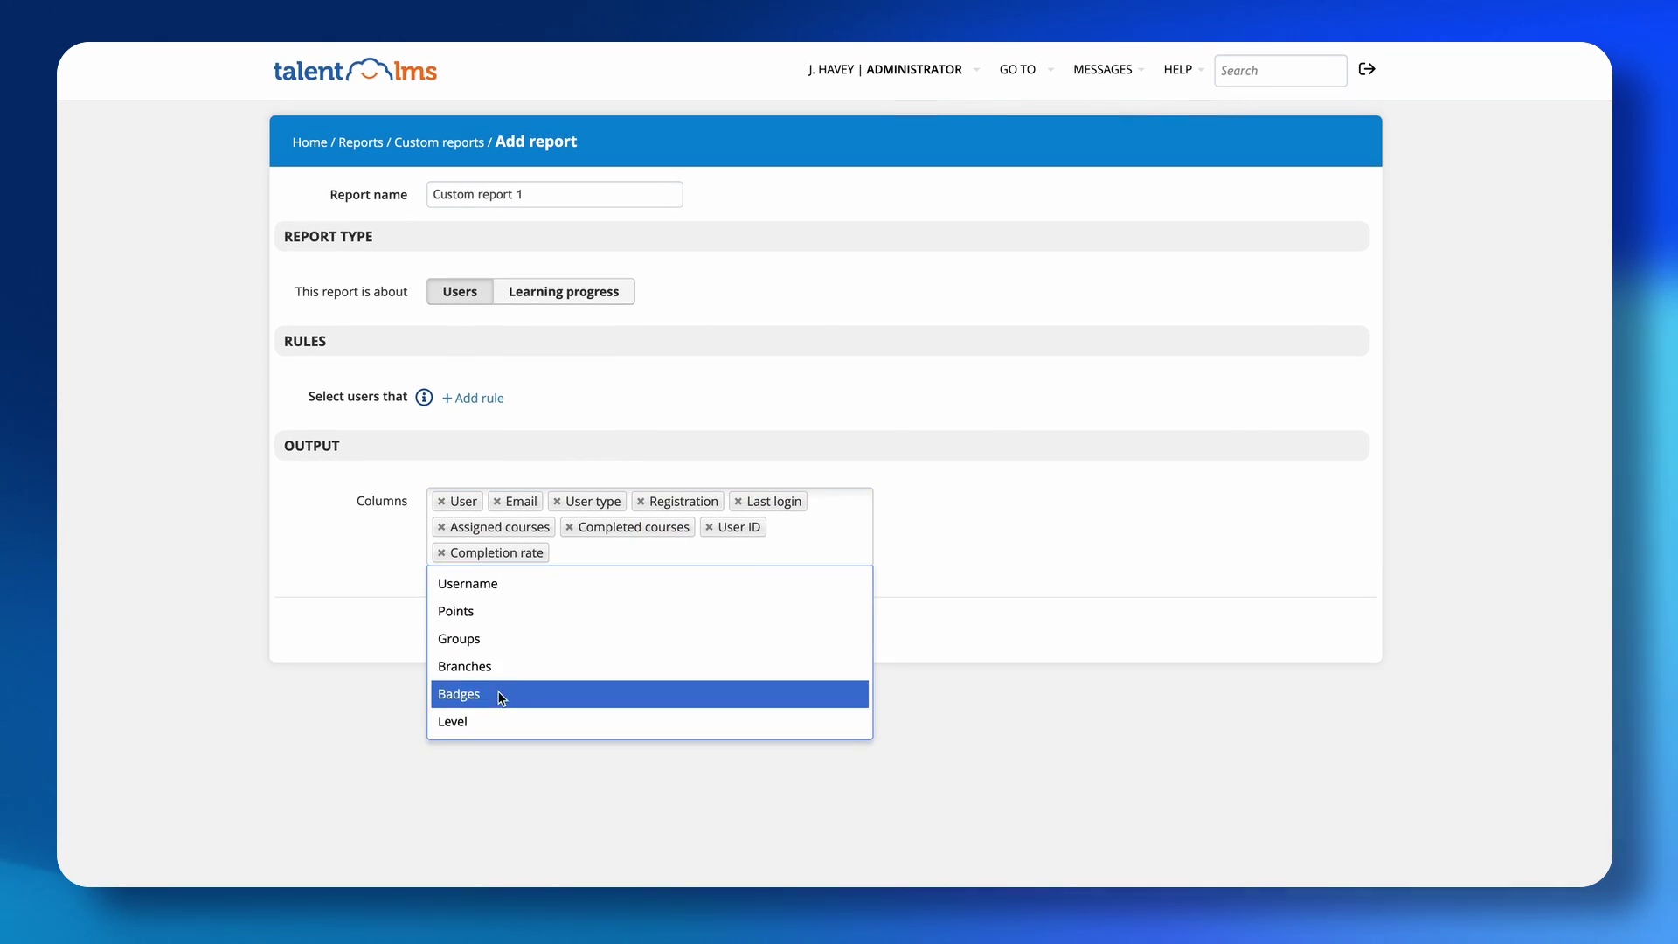
{"action": "left_click", "coordinate": [501, 697]}
{"action": "left_click", "coordinate": [651, 558]}
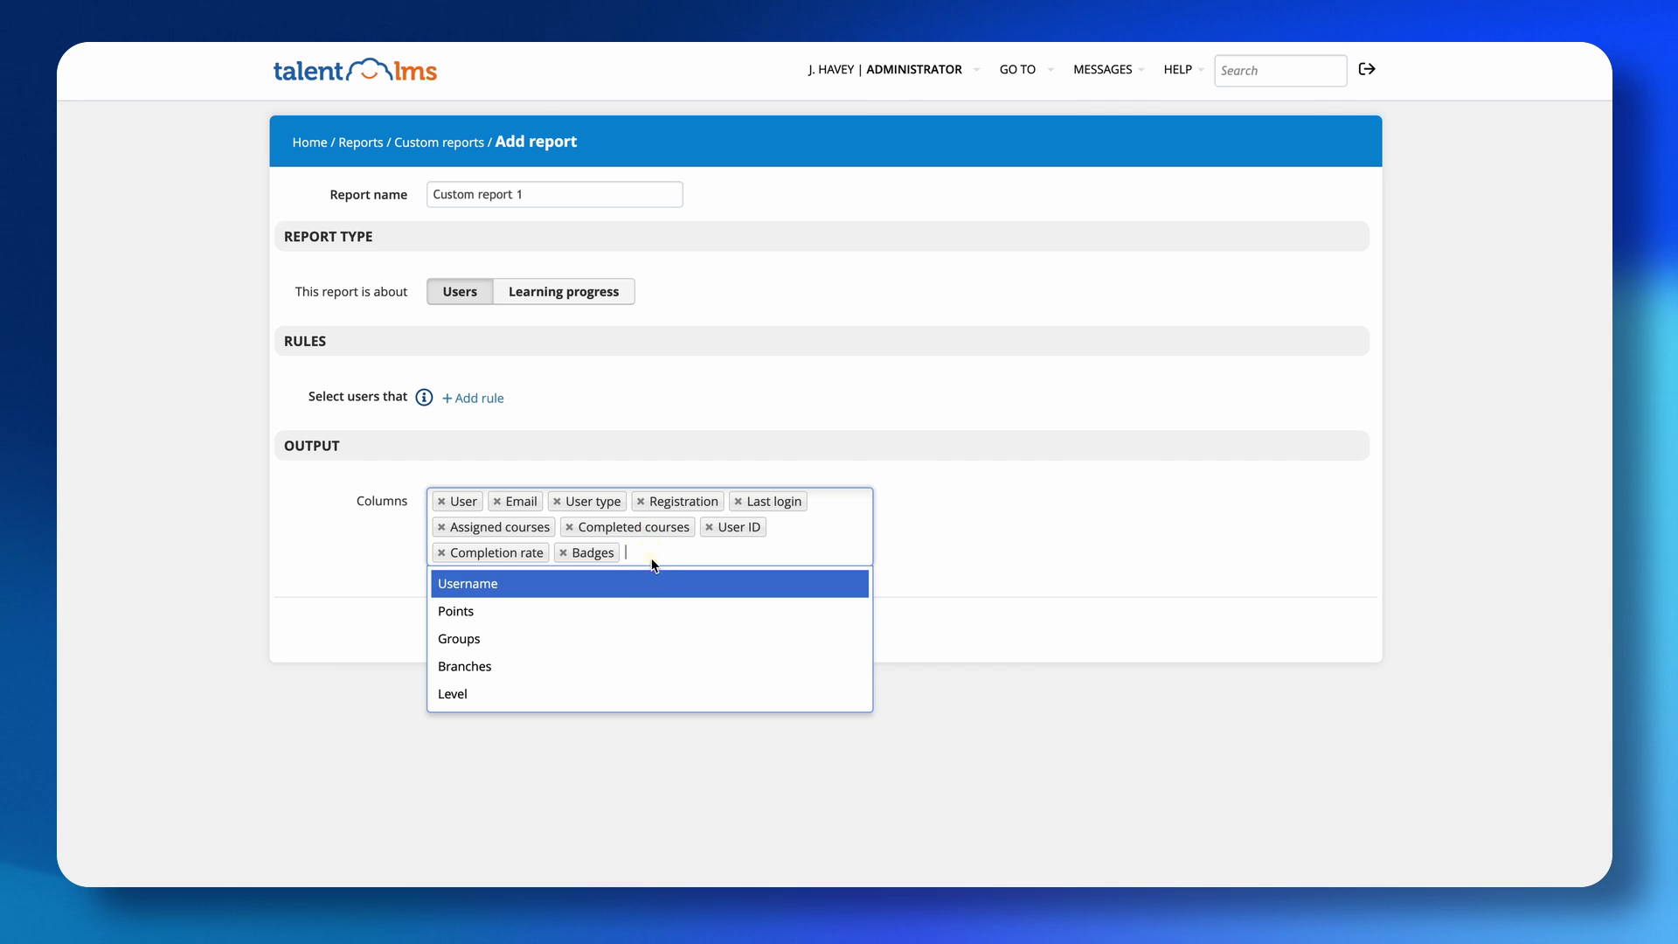
{"action": "left_click", "coordinate": [511, 694]}
Add a 'Belong to branch' rule for franchise1 and save the custom report.
{"action": "left_click", "coordinate": [471, 628]}
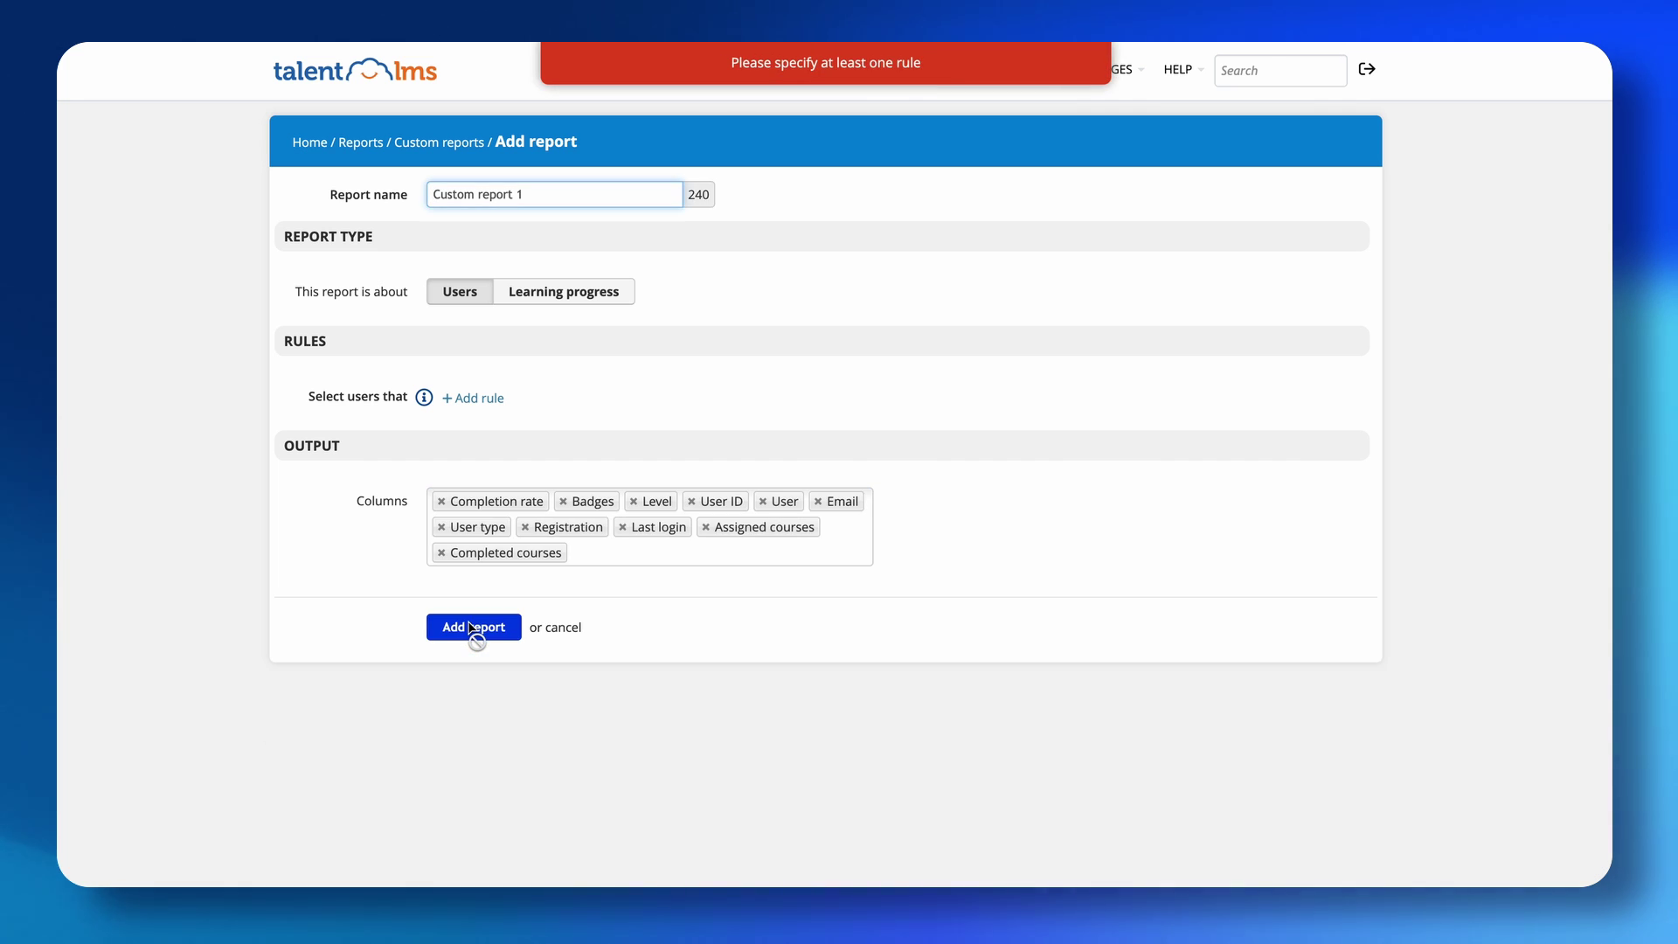
{"action": "left_click", "coordinate": [469, 398]}
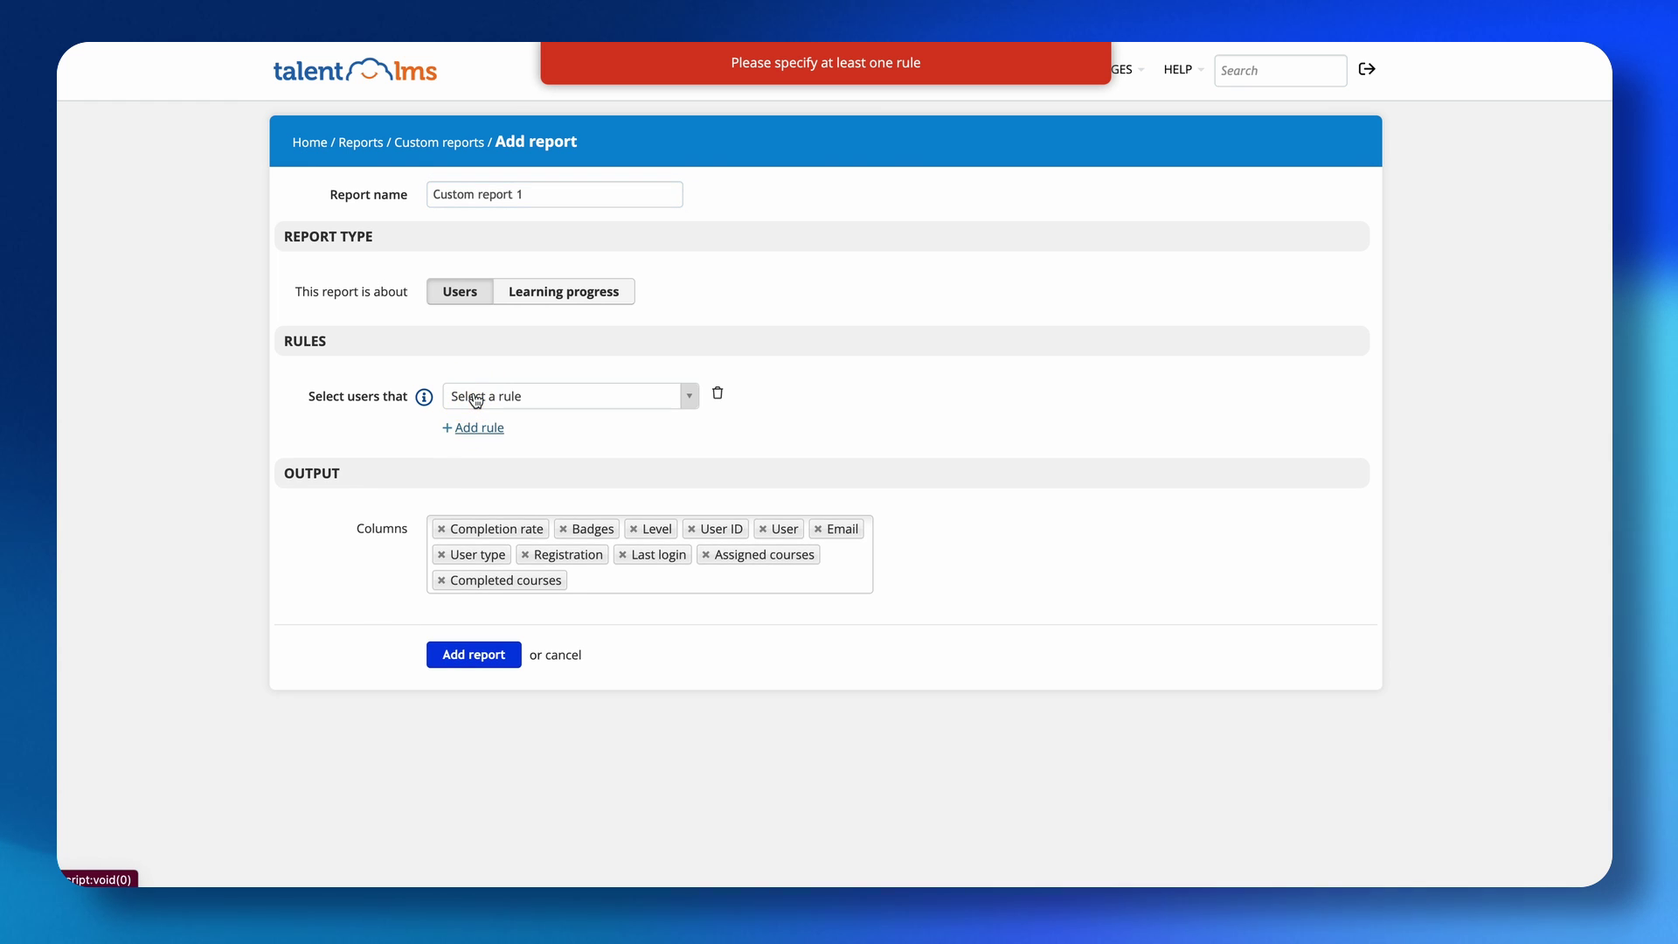
{"action": "left_click", "coordinate": [490, 395]}
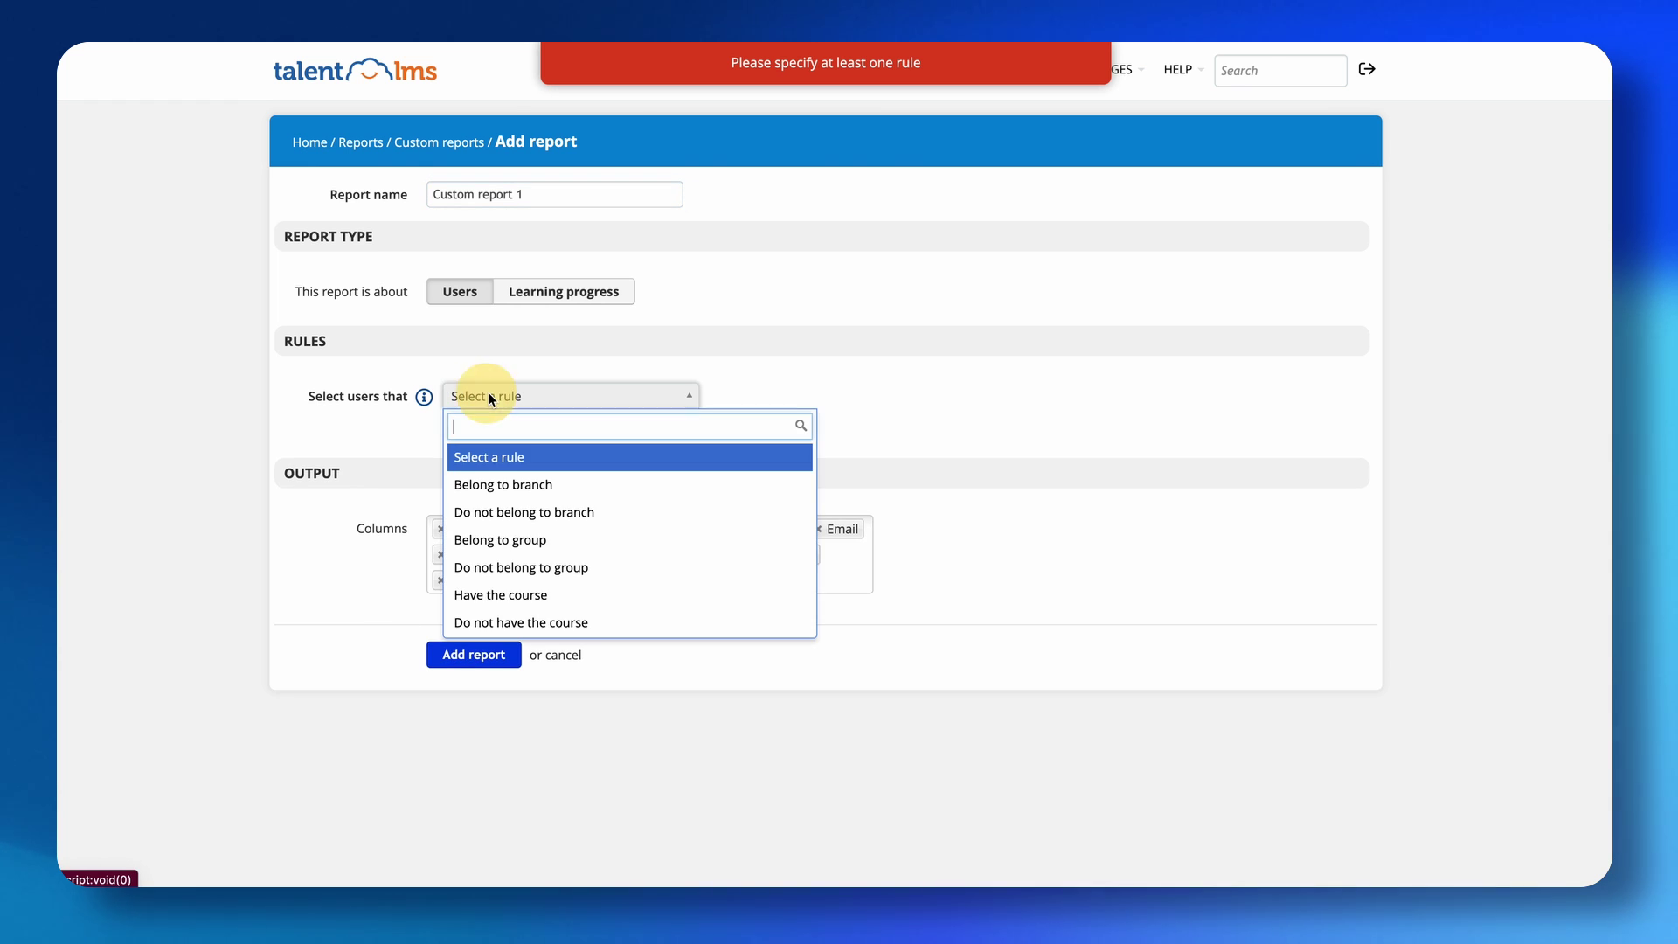
{"action": "left_click", "coordinate": [509, 486]}
{"action": "left_click", "coordinate": [818, 394]}
{"action": "left_click", "coordinate": [790, 423]}
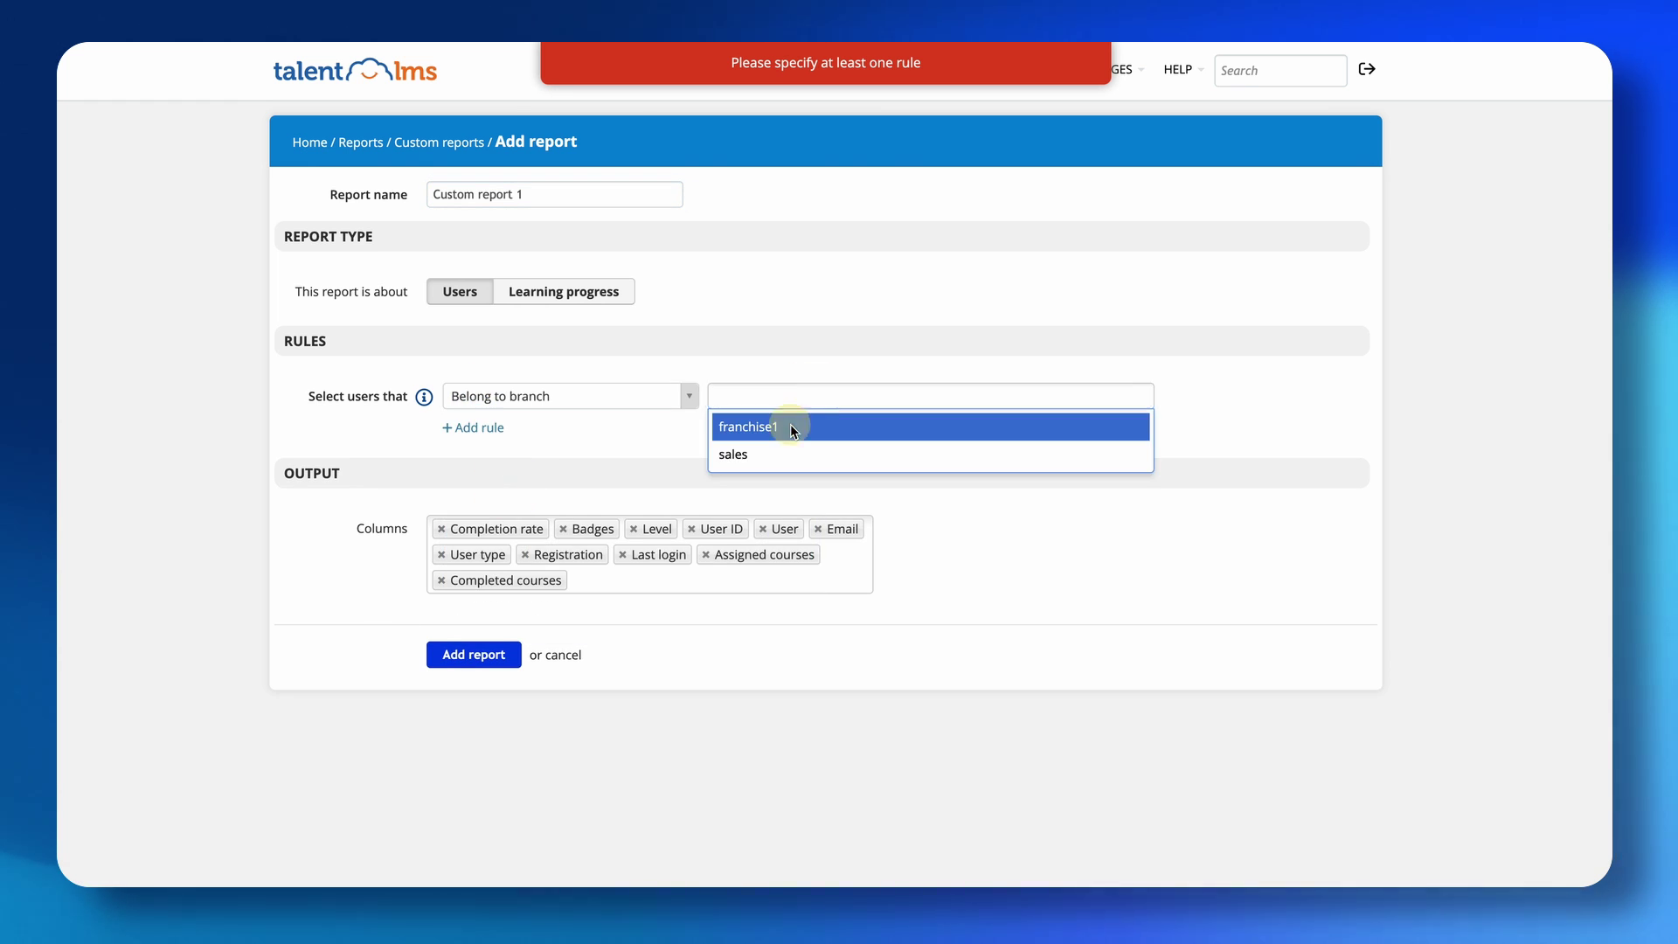
{"action": "left_click", "coordinate": [470, 658]}
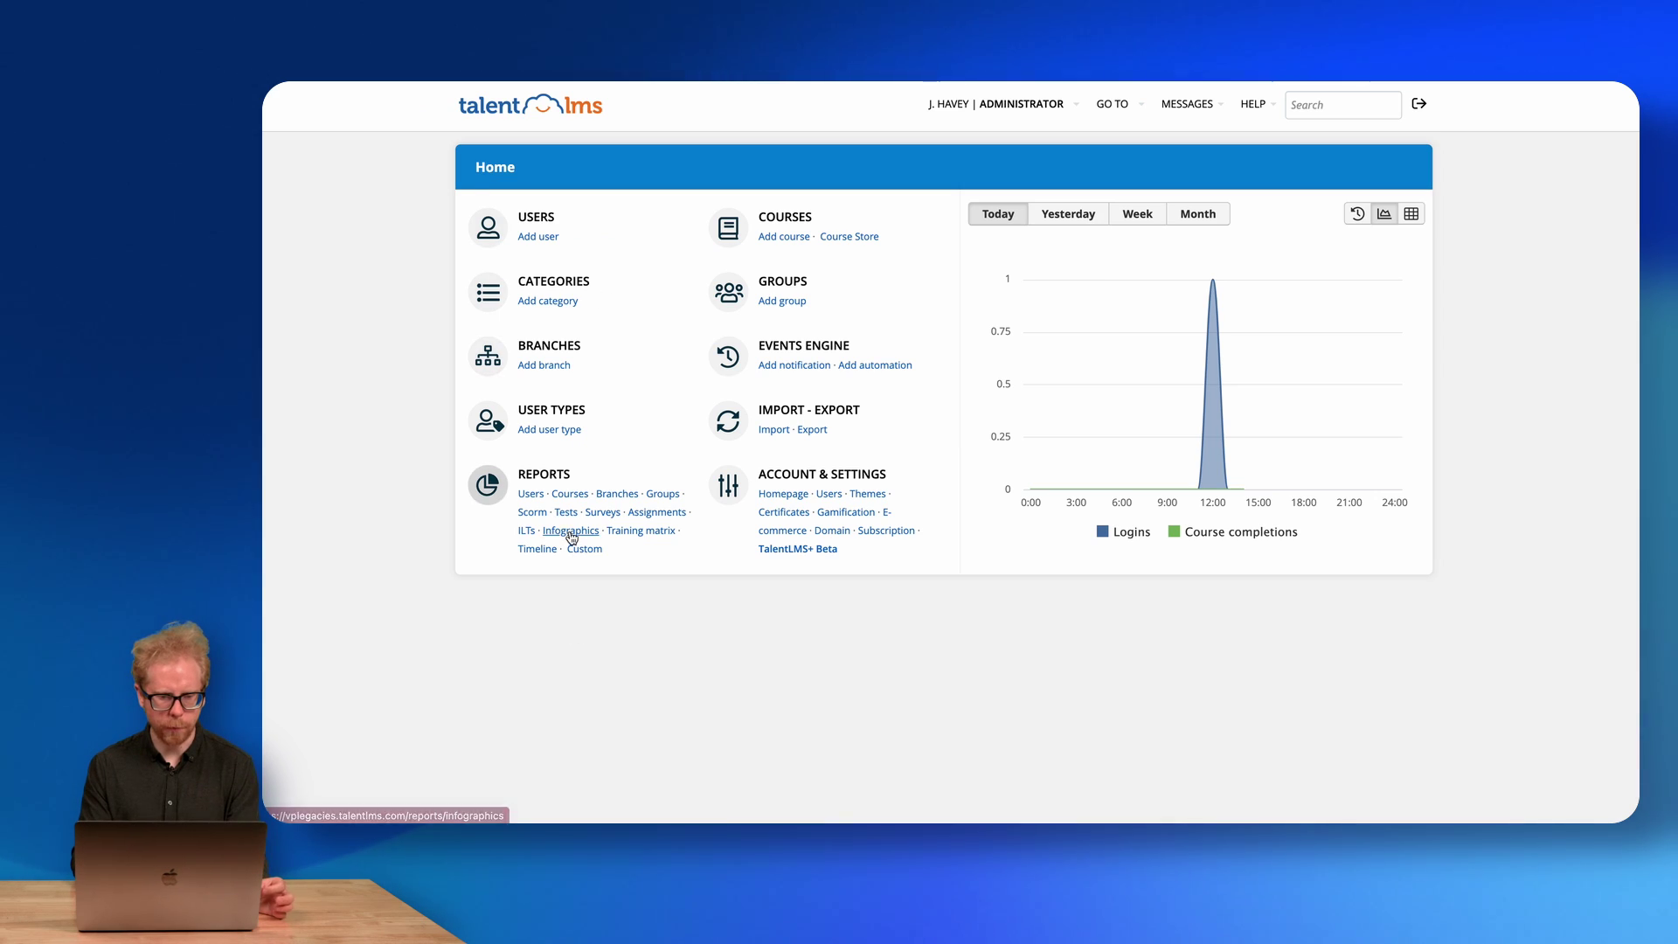
Open the training infographic and scroll from Insights (11 courses, 275 points) to Potential Savings.
{"action": "left_click", "coordinate": [571, 530]}
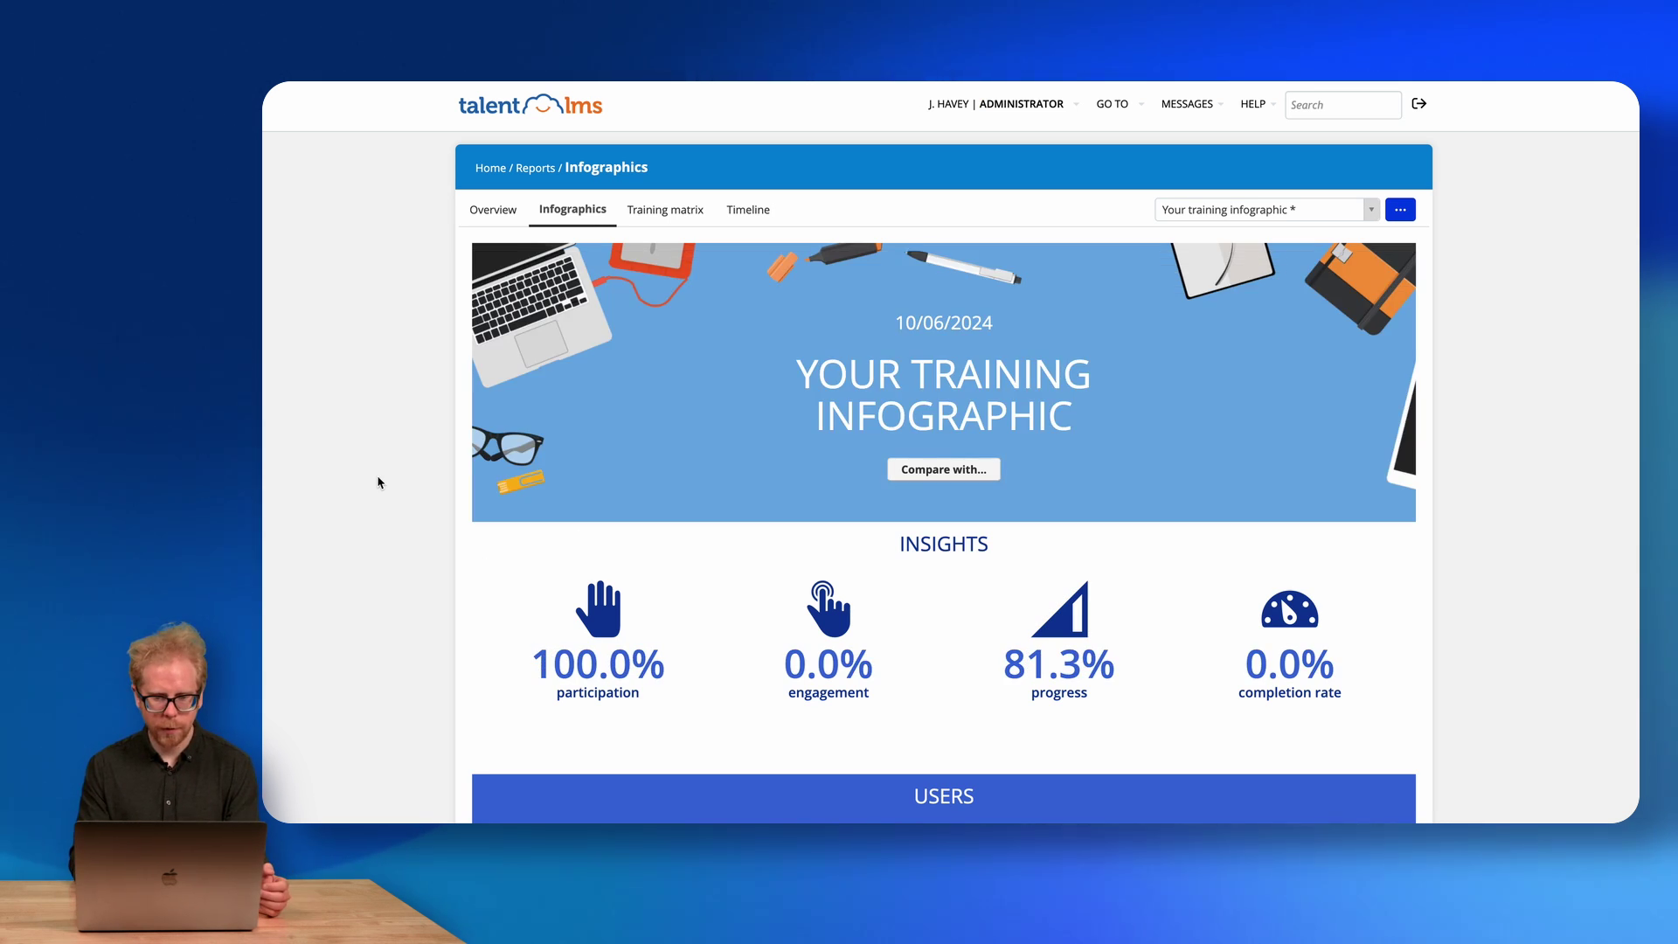
{"action": "scroll", "coordinate": [380, 479], "scroll_direction": "down", "scroll_amount": 3}
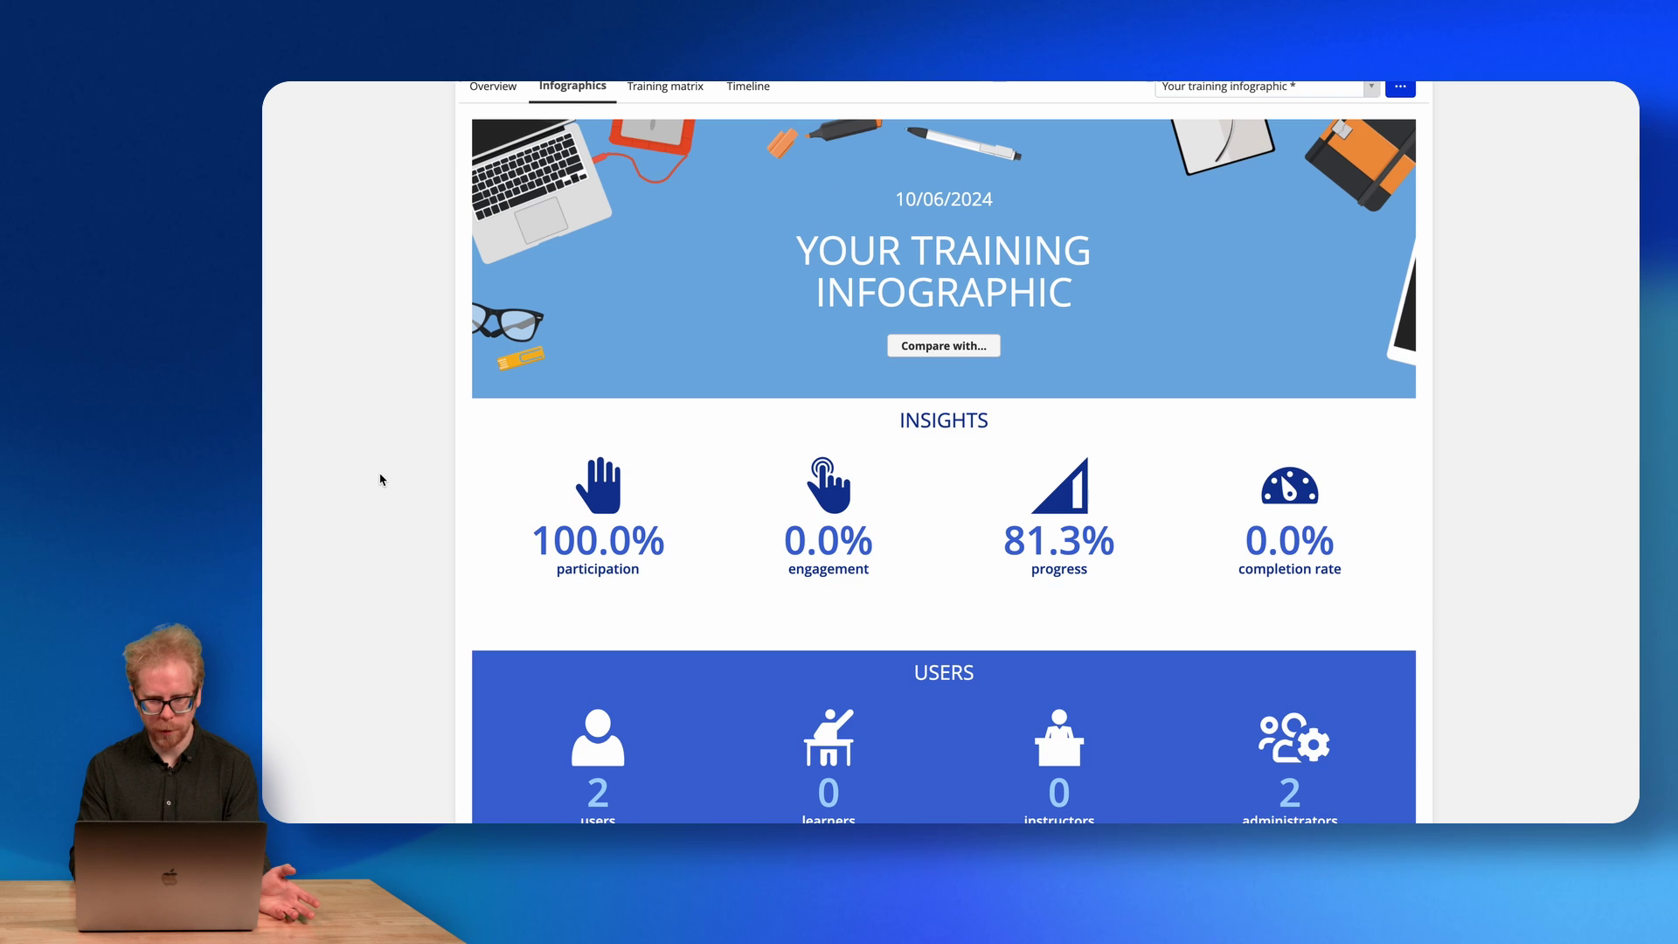
{"action": "scroll", "coordinate": [380, 479], "scroll_direction": "up", "scroll_amount": 3}
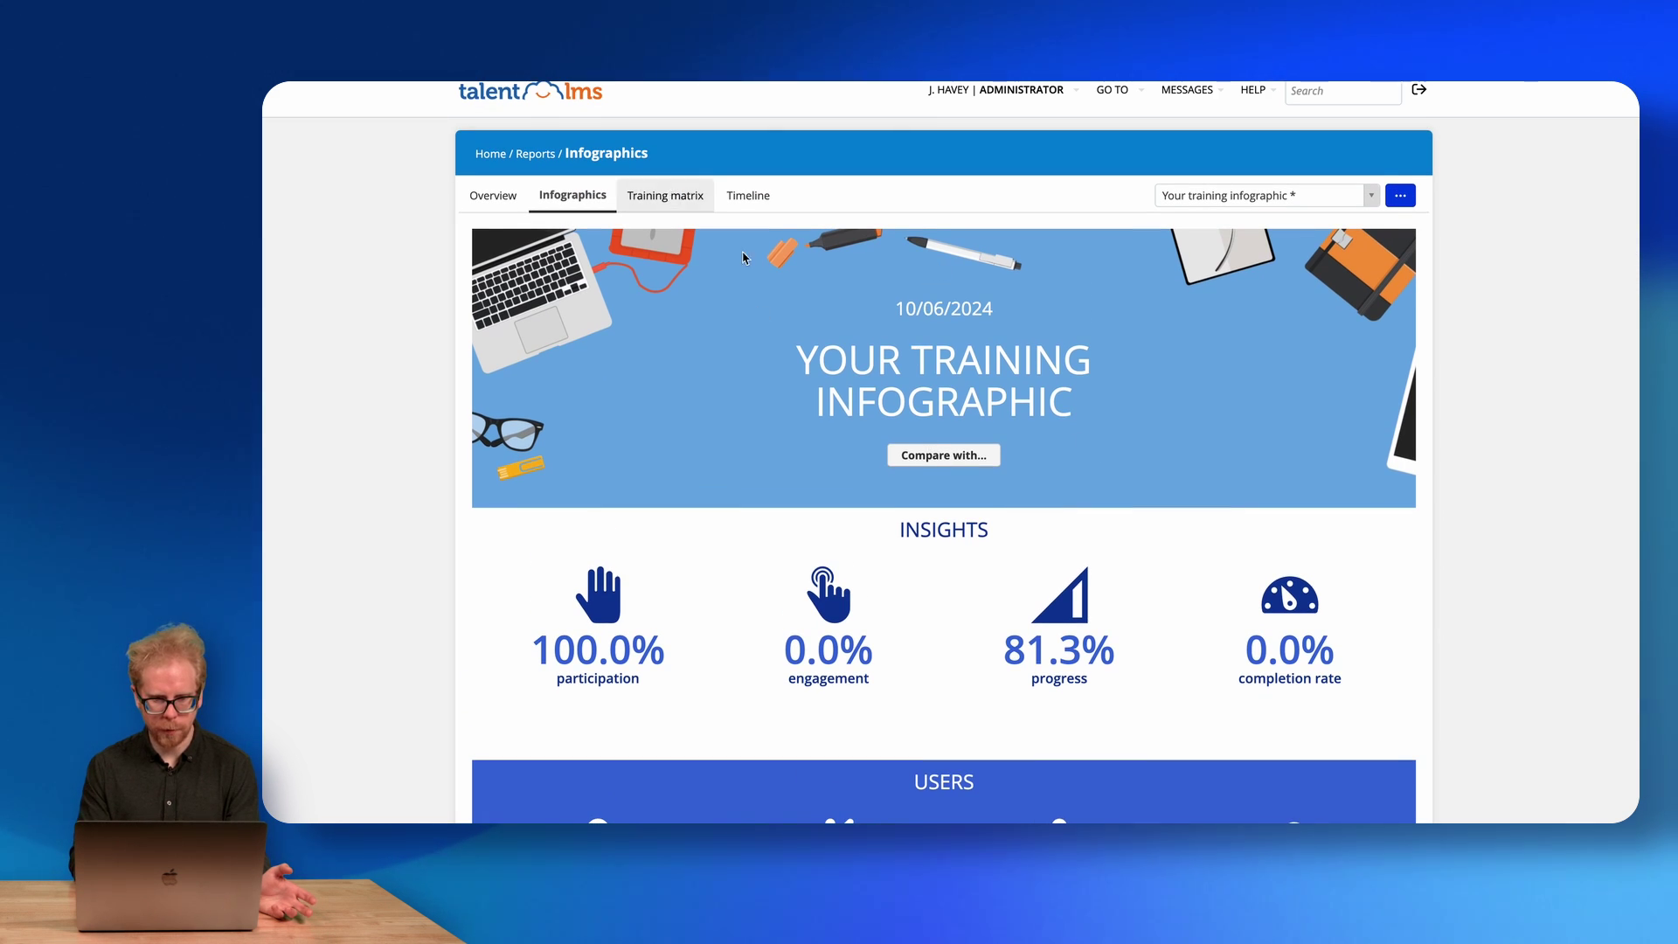
{"action": "scroll", "coordinate": [767, 405], "scroll_direction": "down", "scroll_amount": 5}
{"action": "scroll", "coordinate": [766, 405], "scroll_direction": "down", "scroll_amount": 5}
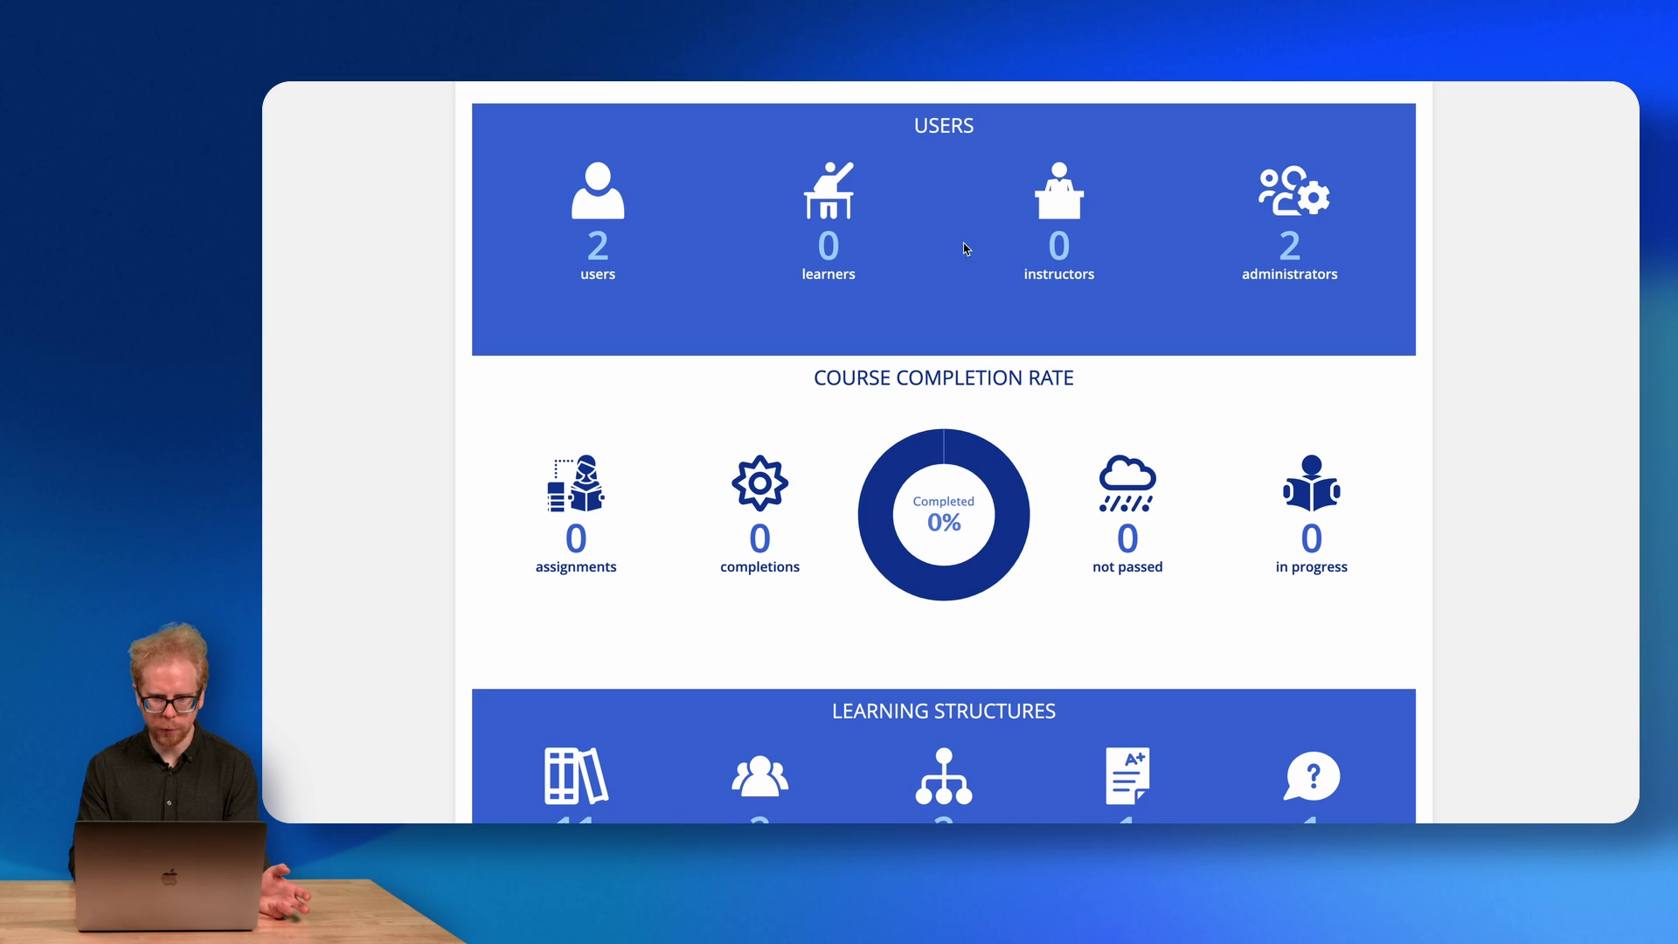
{"action": "scroll", "coordinate": [950, 365], "scroll_direction": "down", "scroll_amount": 2}
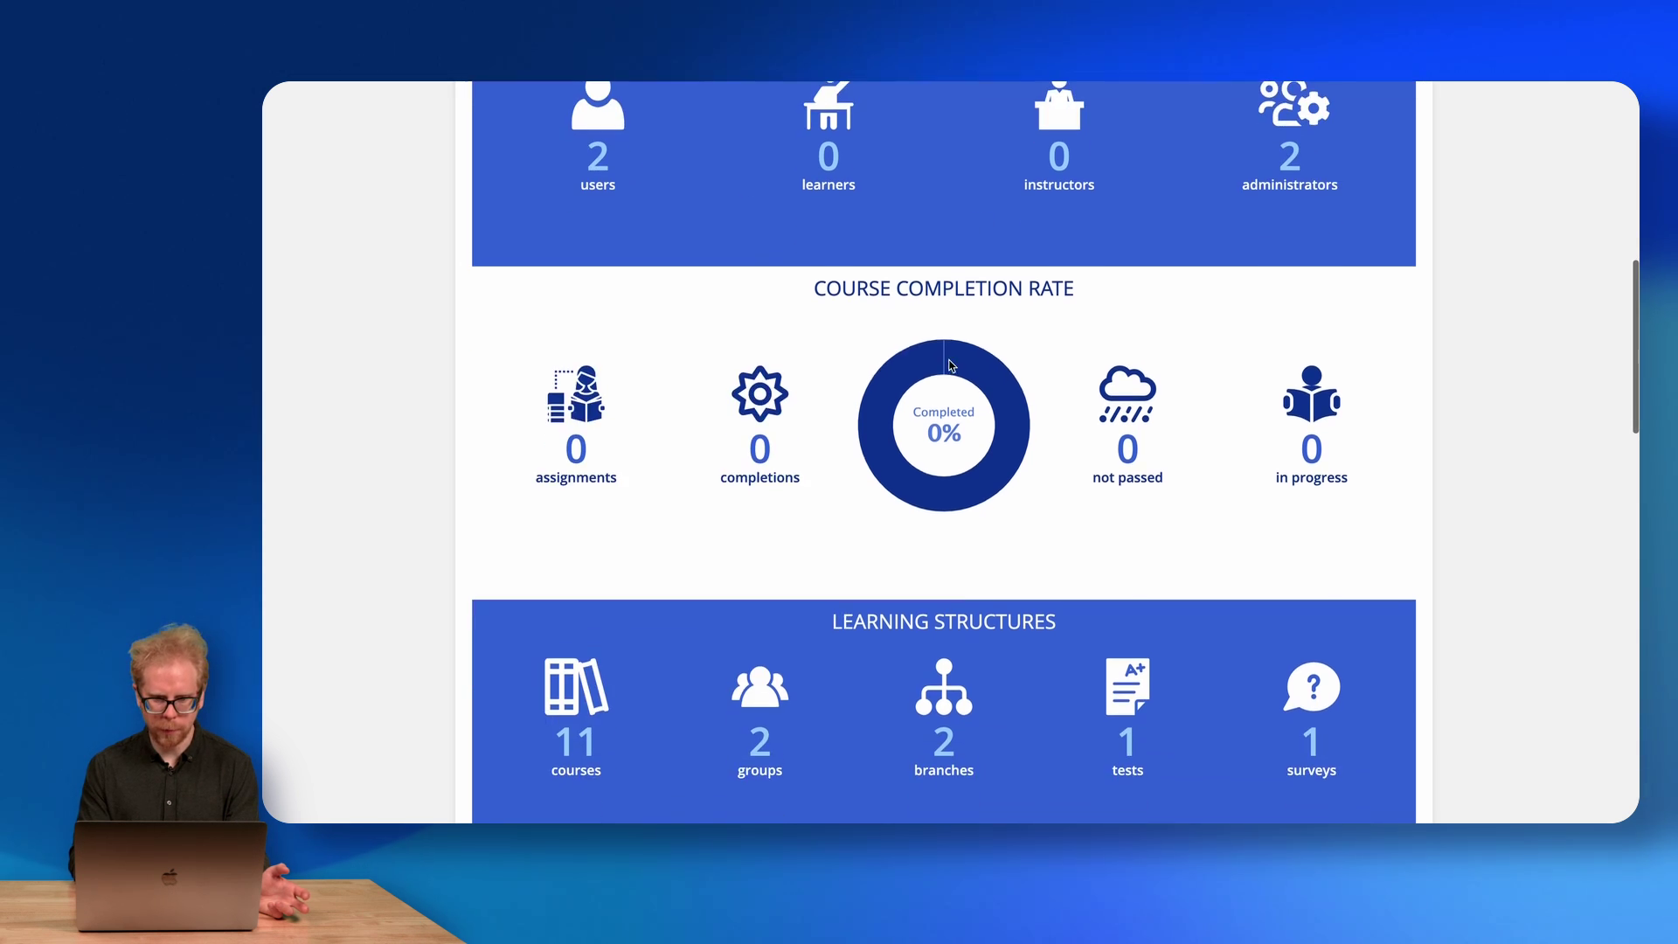
{"action": "scroll", "coordinate": [822, 227], "scroll_direction": "up", "scroll_amount": 3}
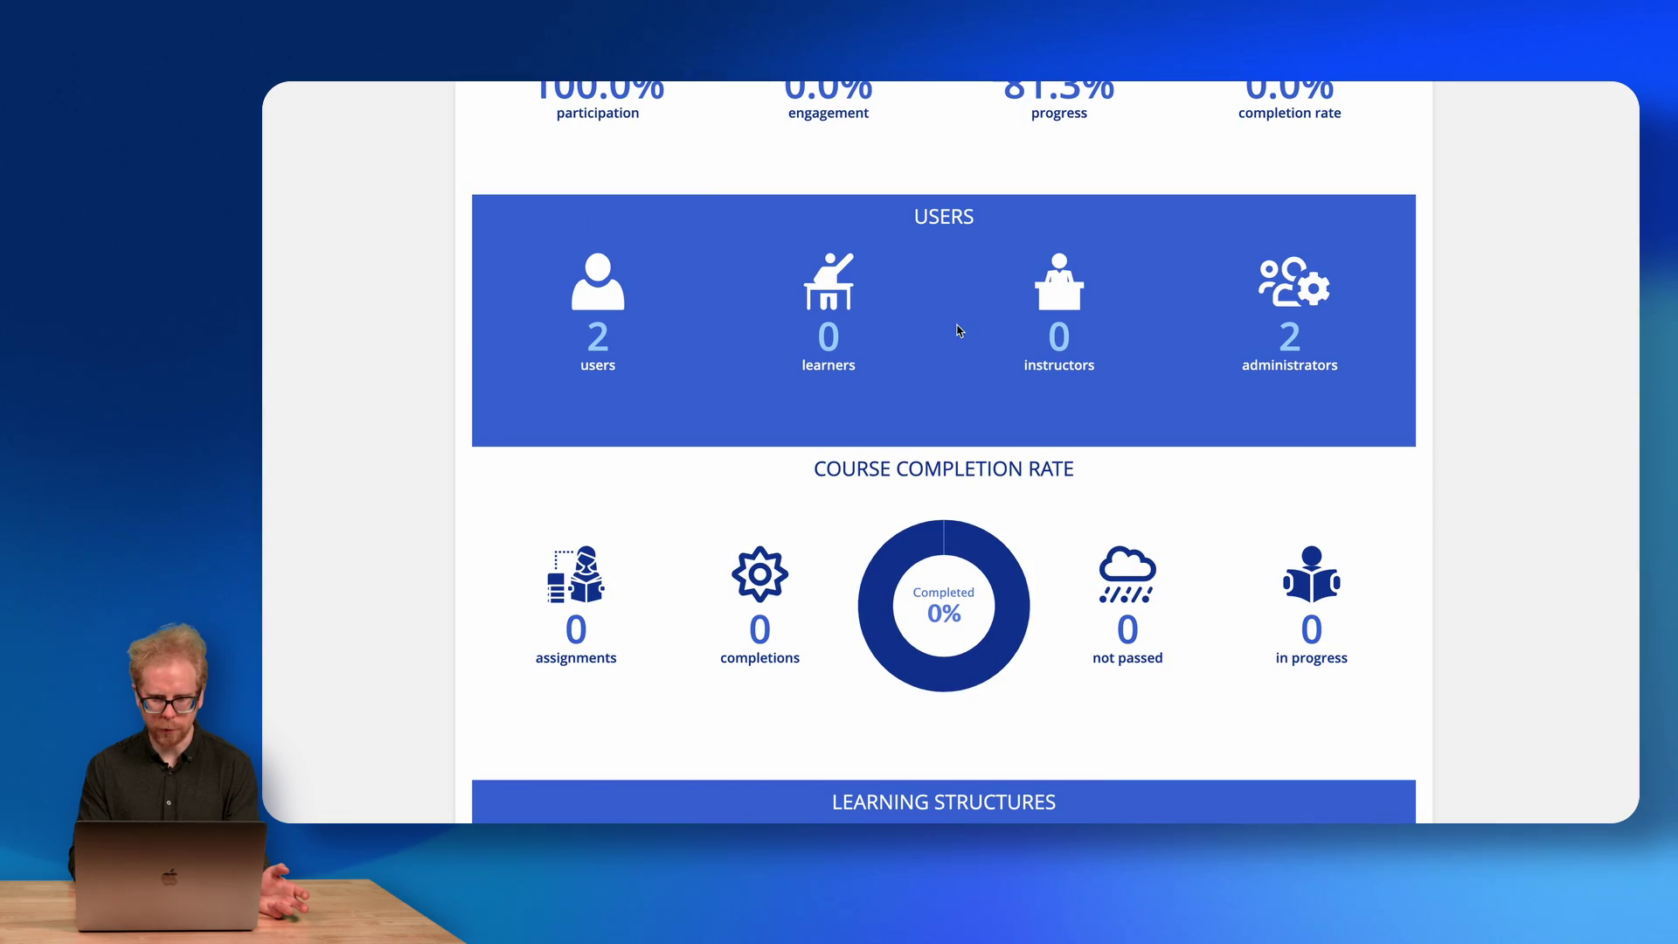
{"action": "scroll", "coordinate": [926, 476], "scroll_direction": "down", "scroll_amount": 3}
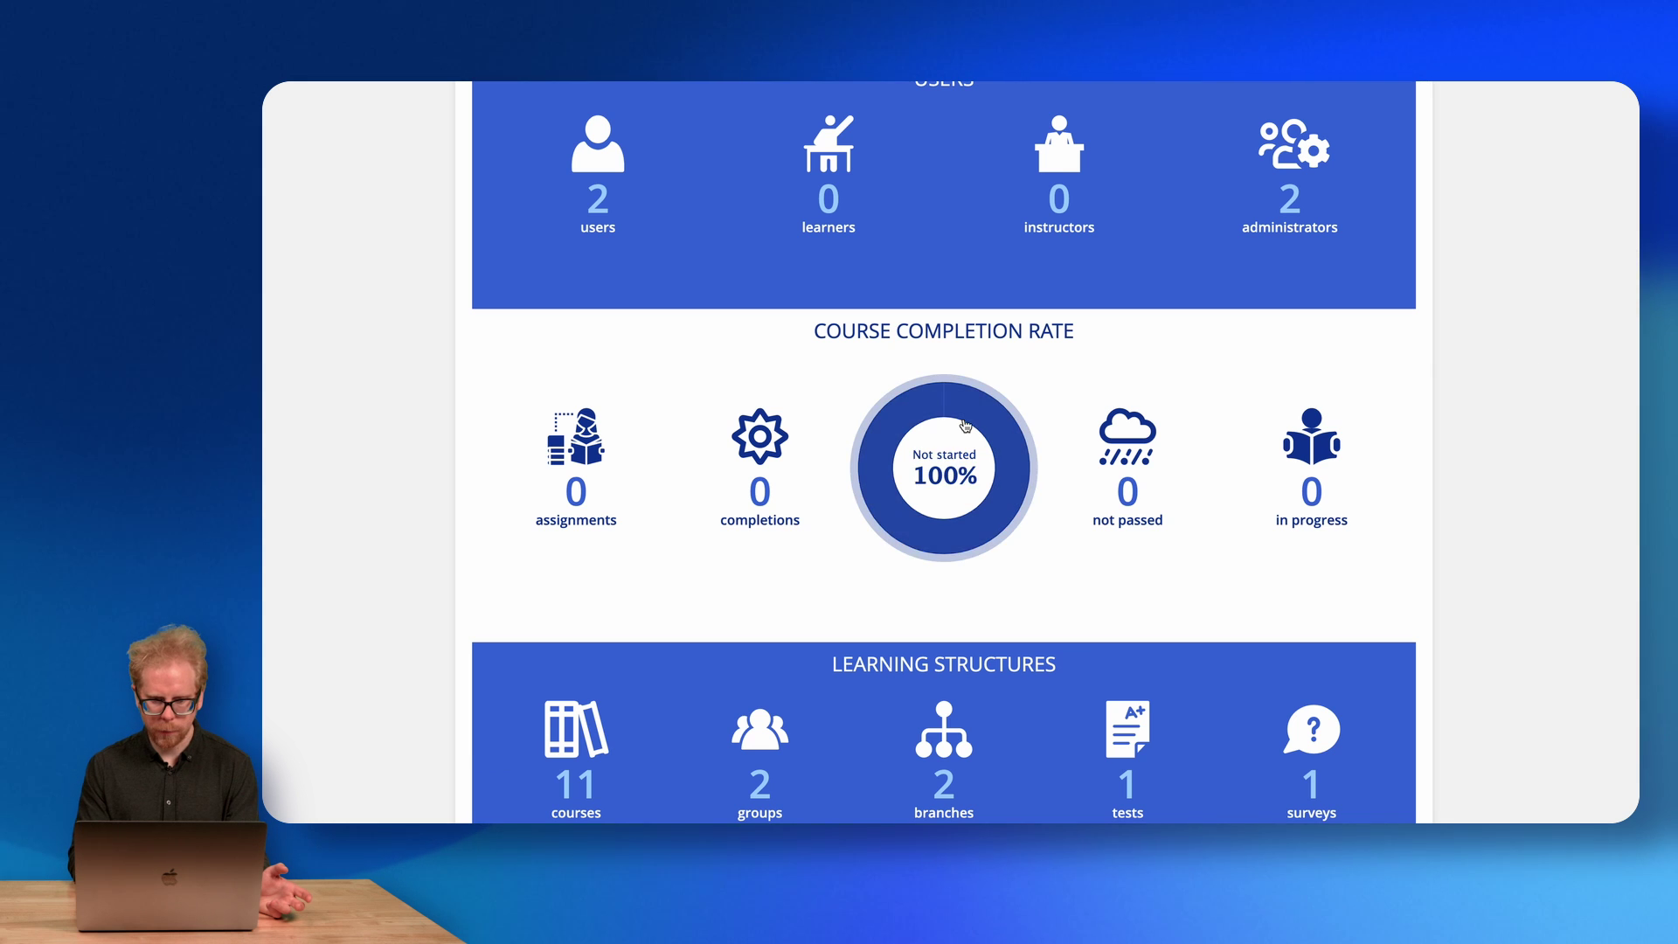
{"action": "scroll", "coordinate": [965, 423], "scroll_direction": "down", "scroll_amount": 5}
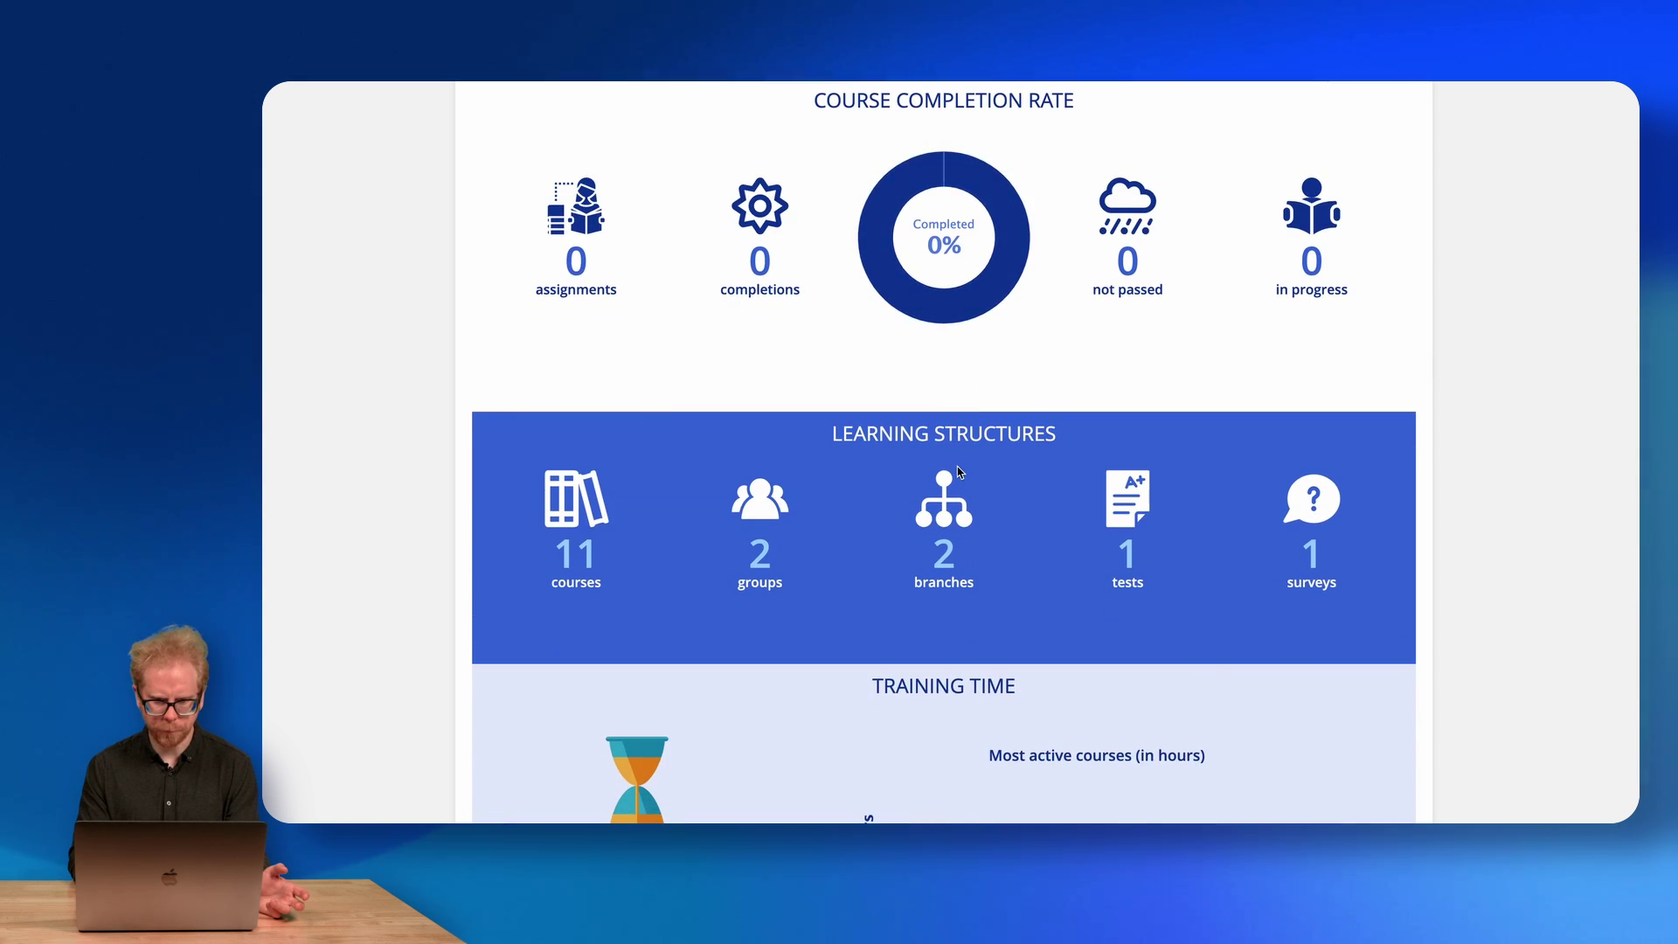
{"action": "scroll", "coordinate": [957, 465], "scroll_direction": "down", "scroll_amount": 2}
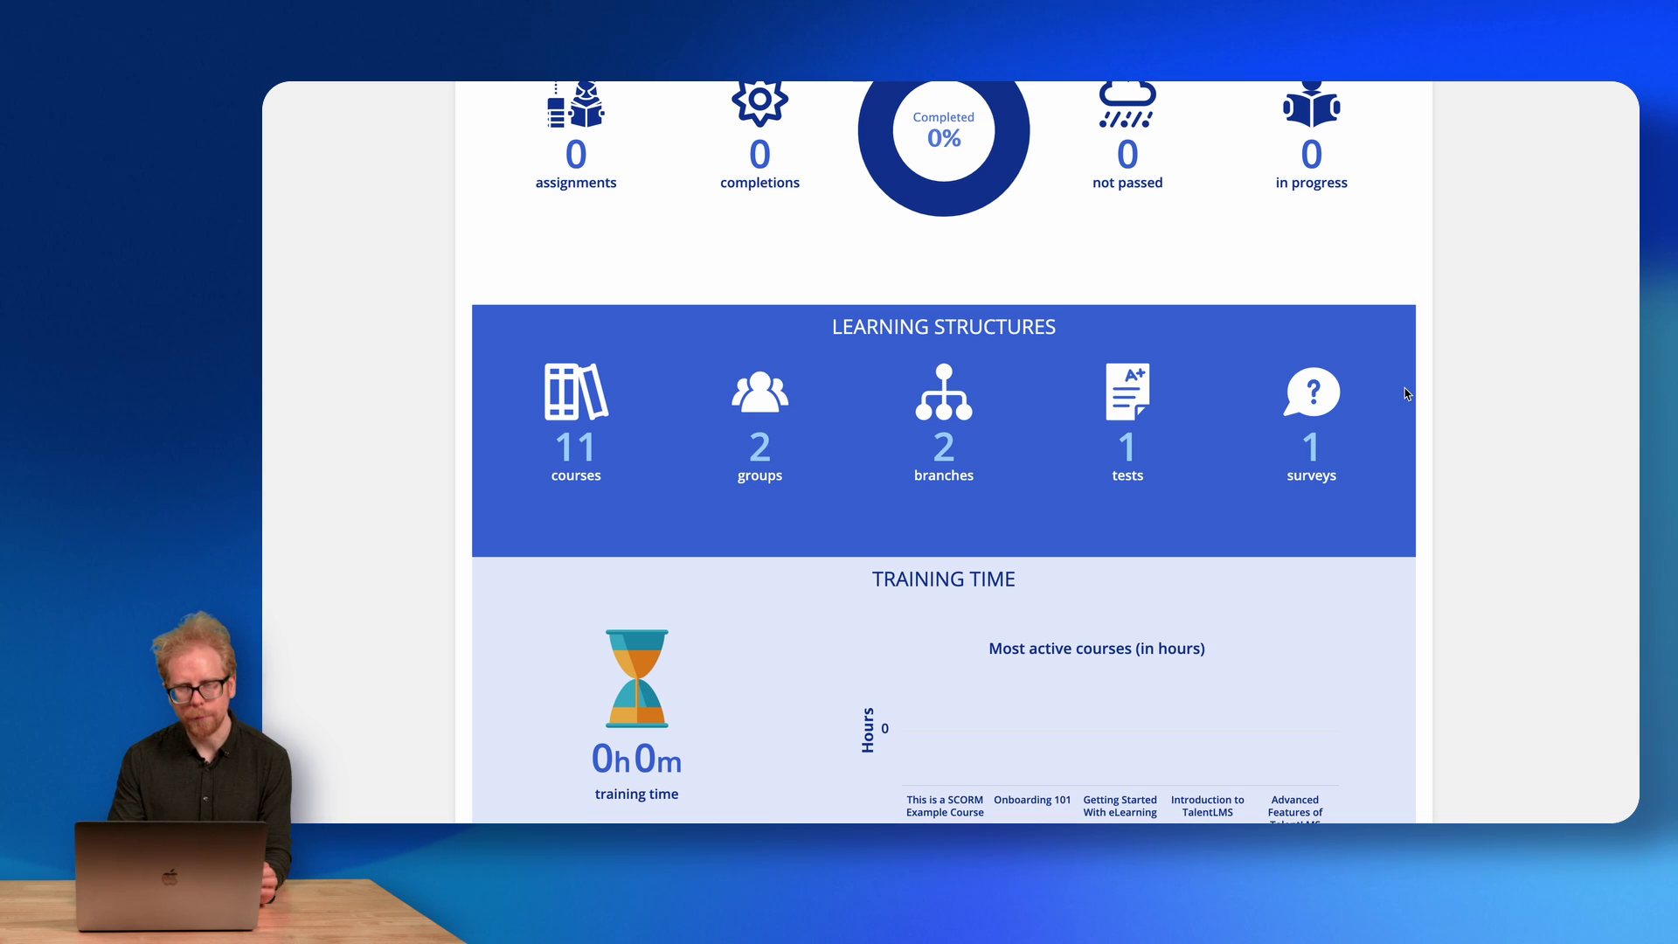
{"action": "scroll", "coordinate": [1406, 393], "scroll_direction": "down", "scroll_amount": 7}
{"action": "scroll", "coordinate": [1406, 393], "scroll_direction": "up", "scroll_amount": 6}
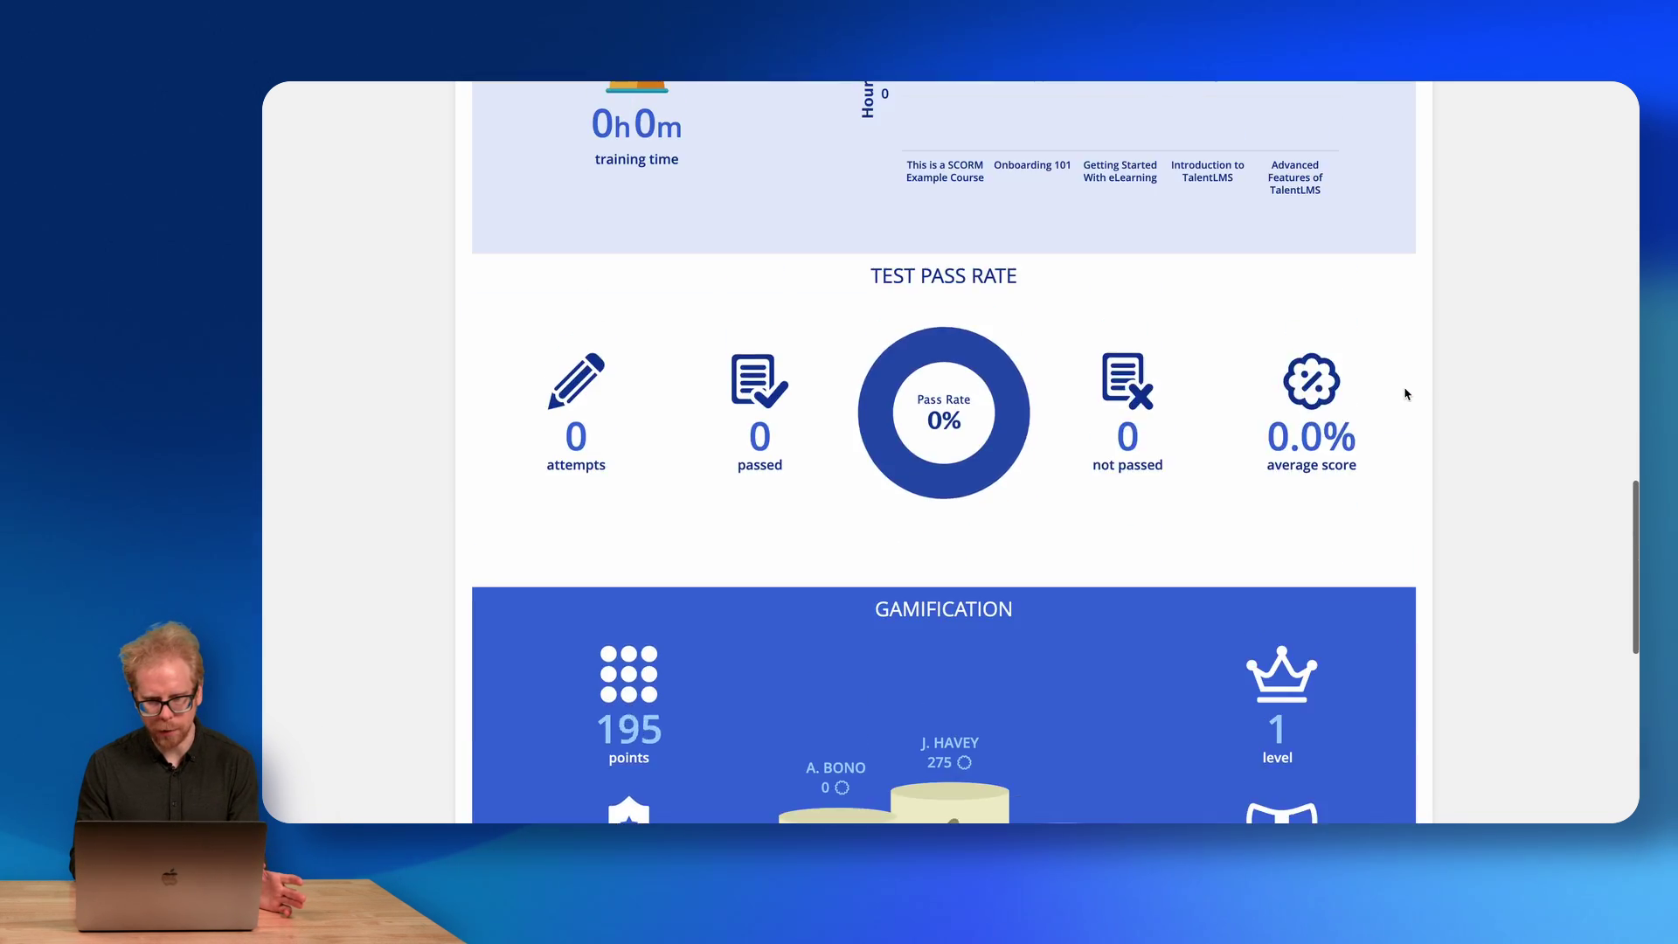
{"action": "scroll", "coordinate": [1406, 394], "scroll_direction": "down", "scroll_amount": 3}
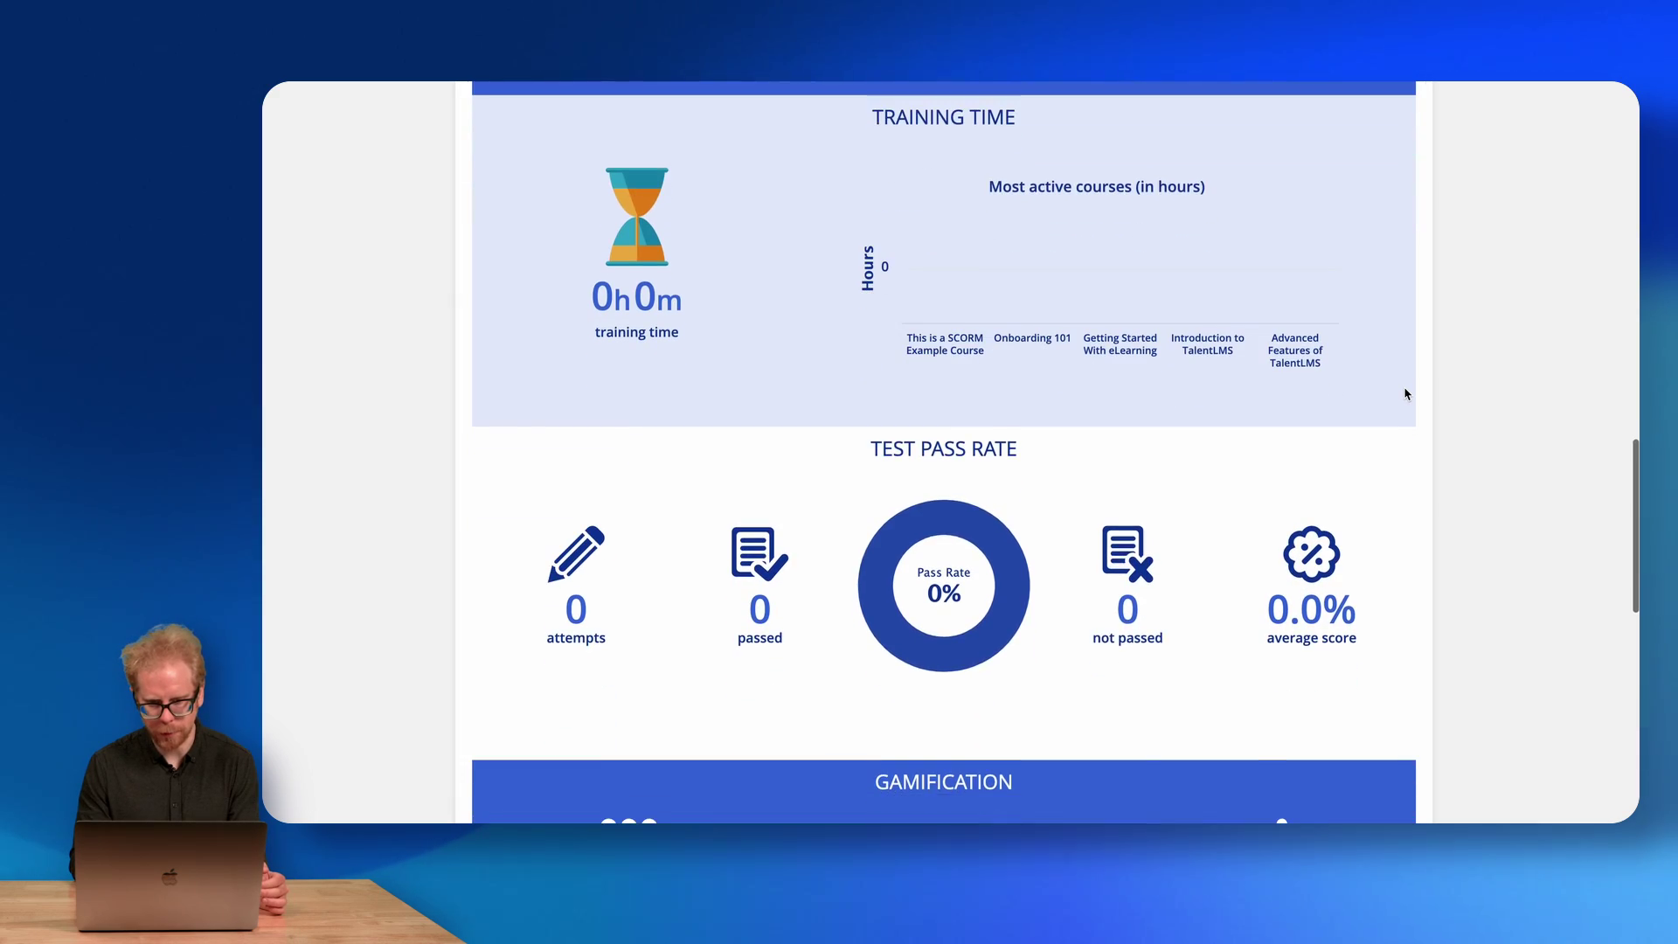
{"action": "scroll", "coordinate": [919, 420], "scroll_direction": "down", "scroll_amount": 4}
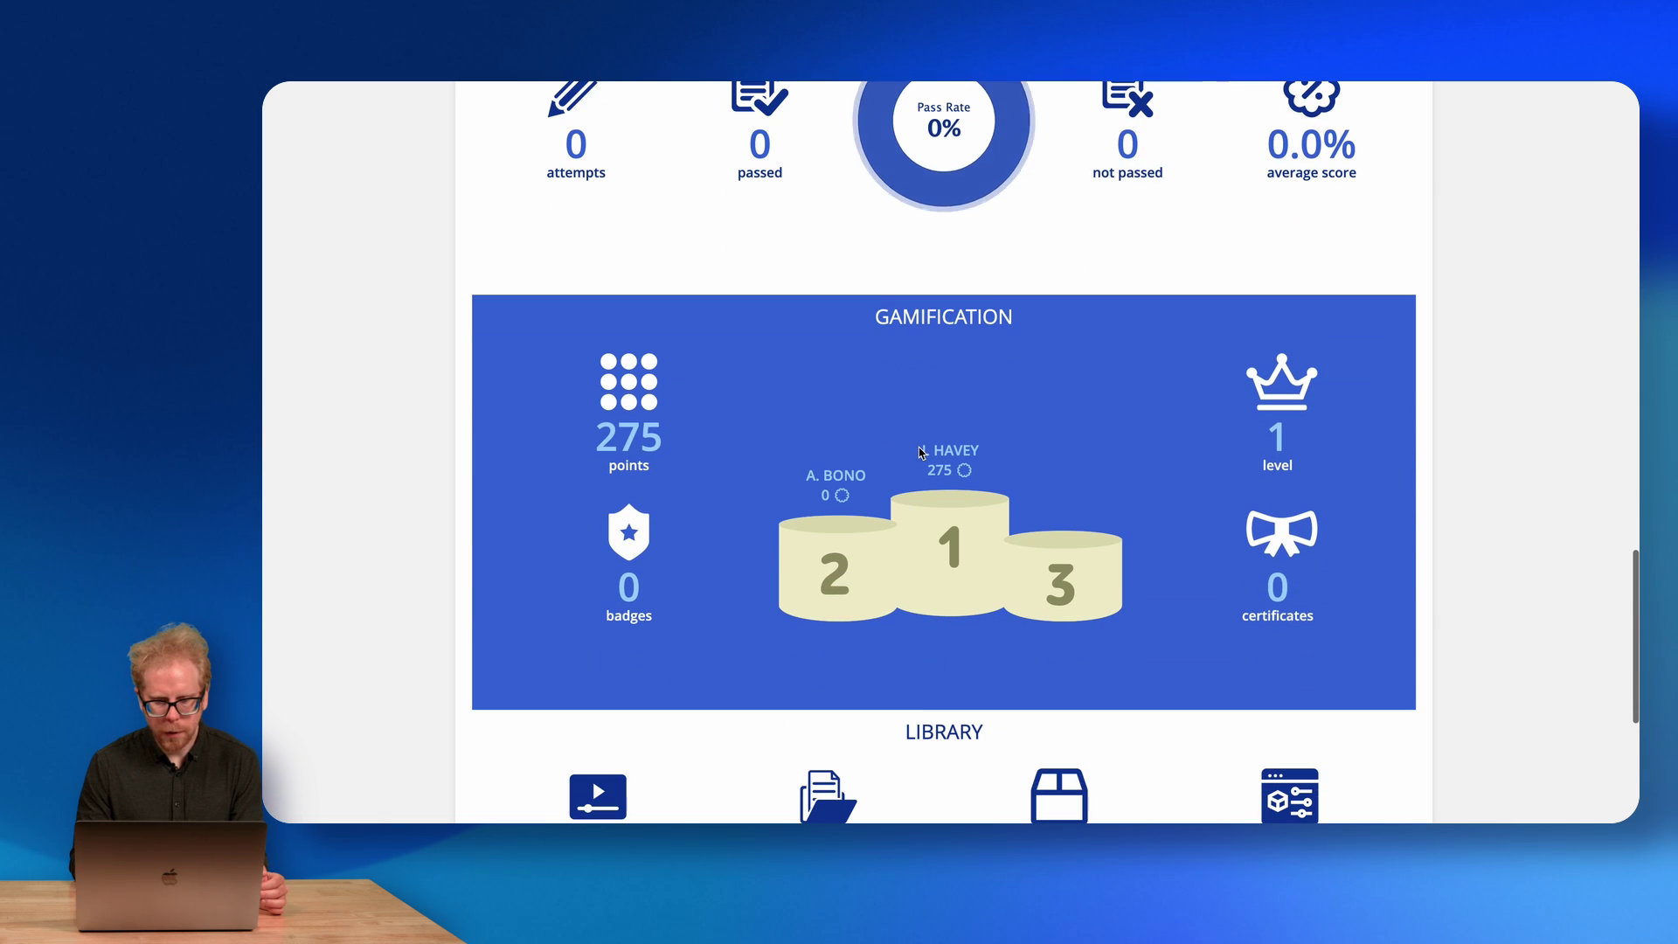
{"action": "scroll", "coordinate": [880, 484], "scroll_direction": "down", "scroll_amount": 1}
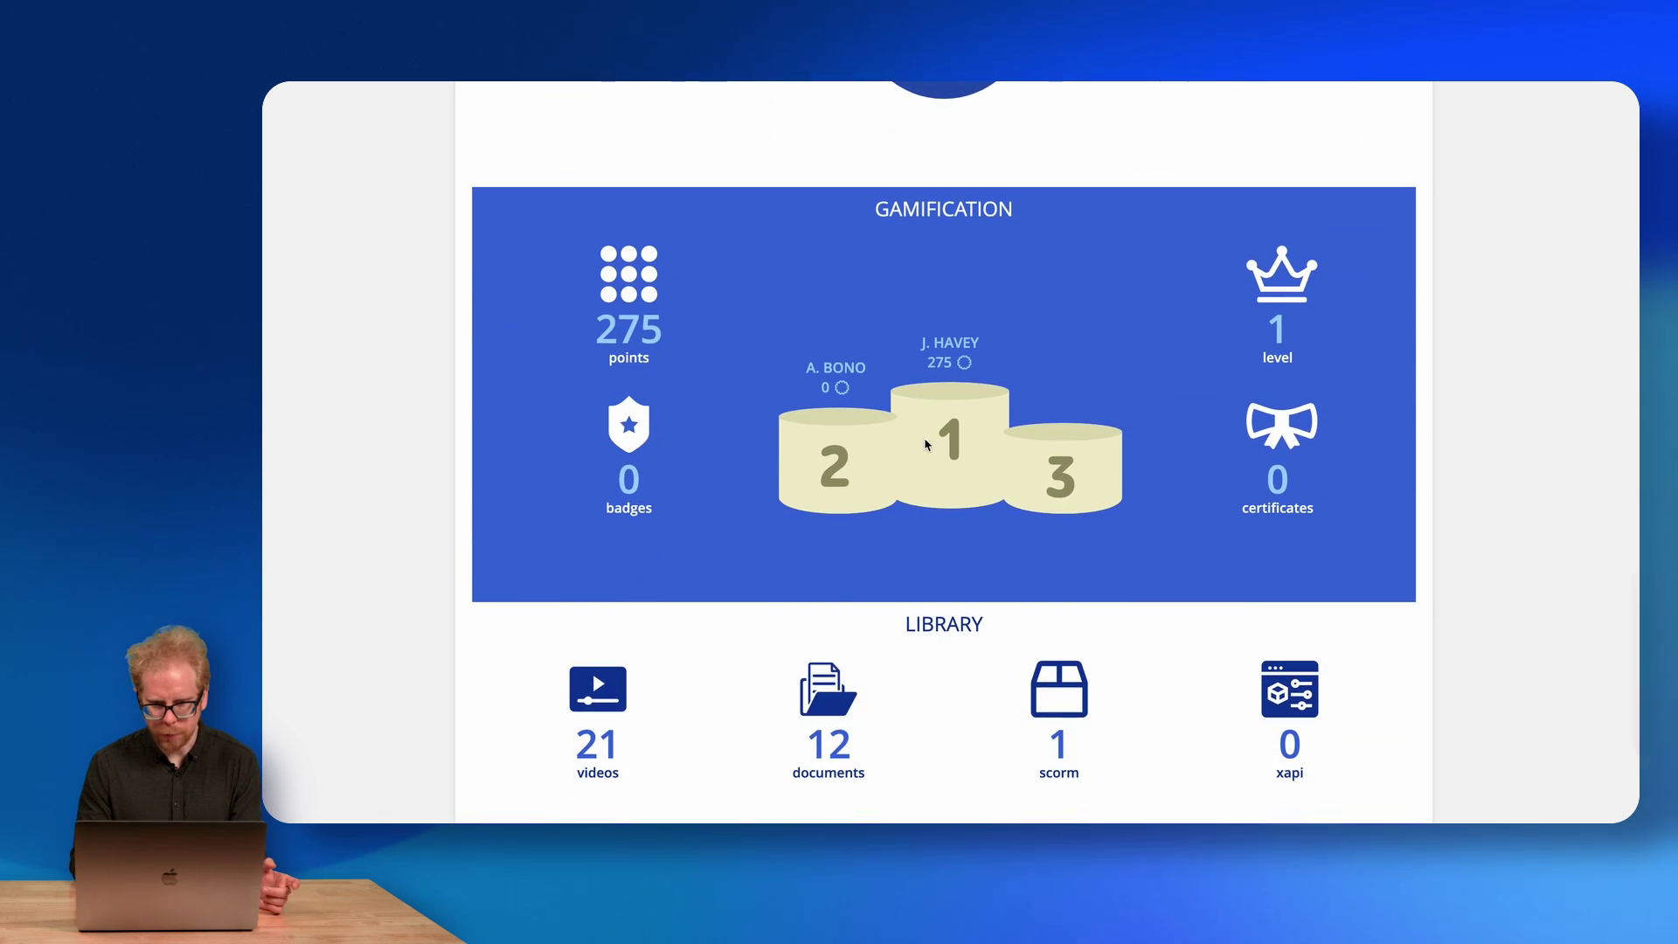
{"action": "scroll", "coordinate": [880, 426], "scroll_direction": "down", "scroll_amount": 4}
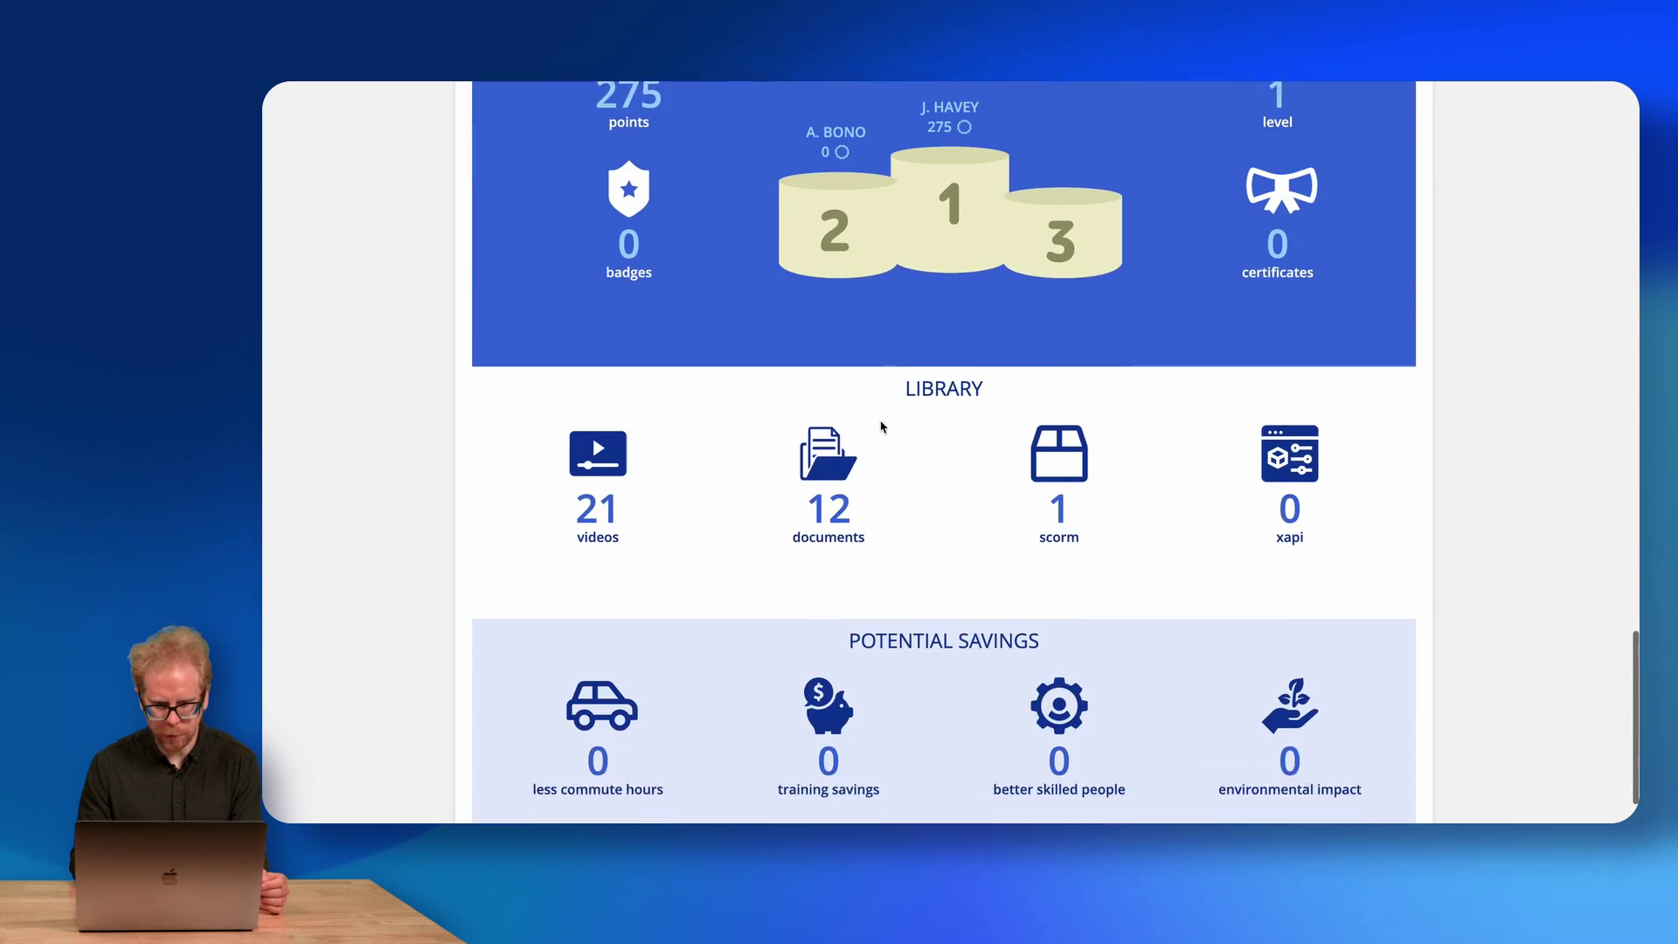
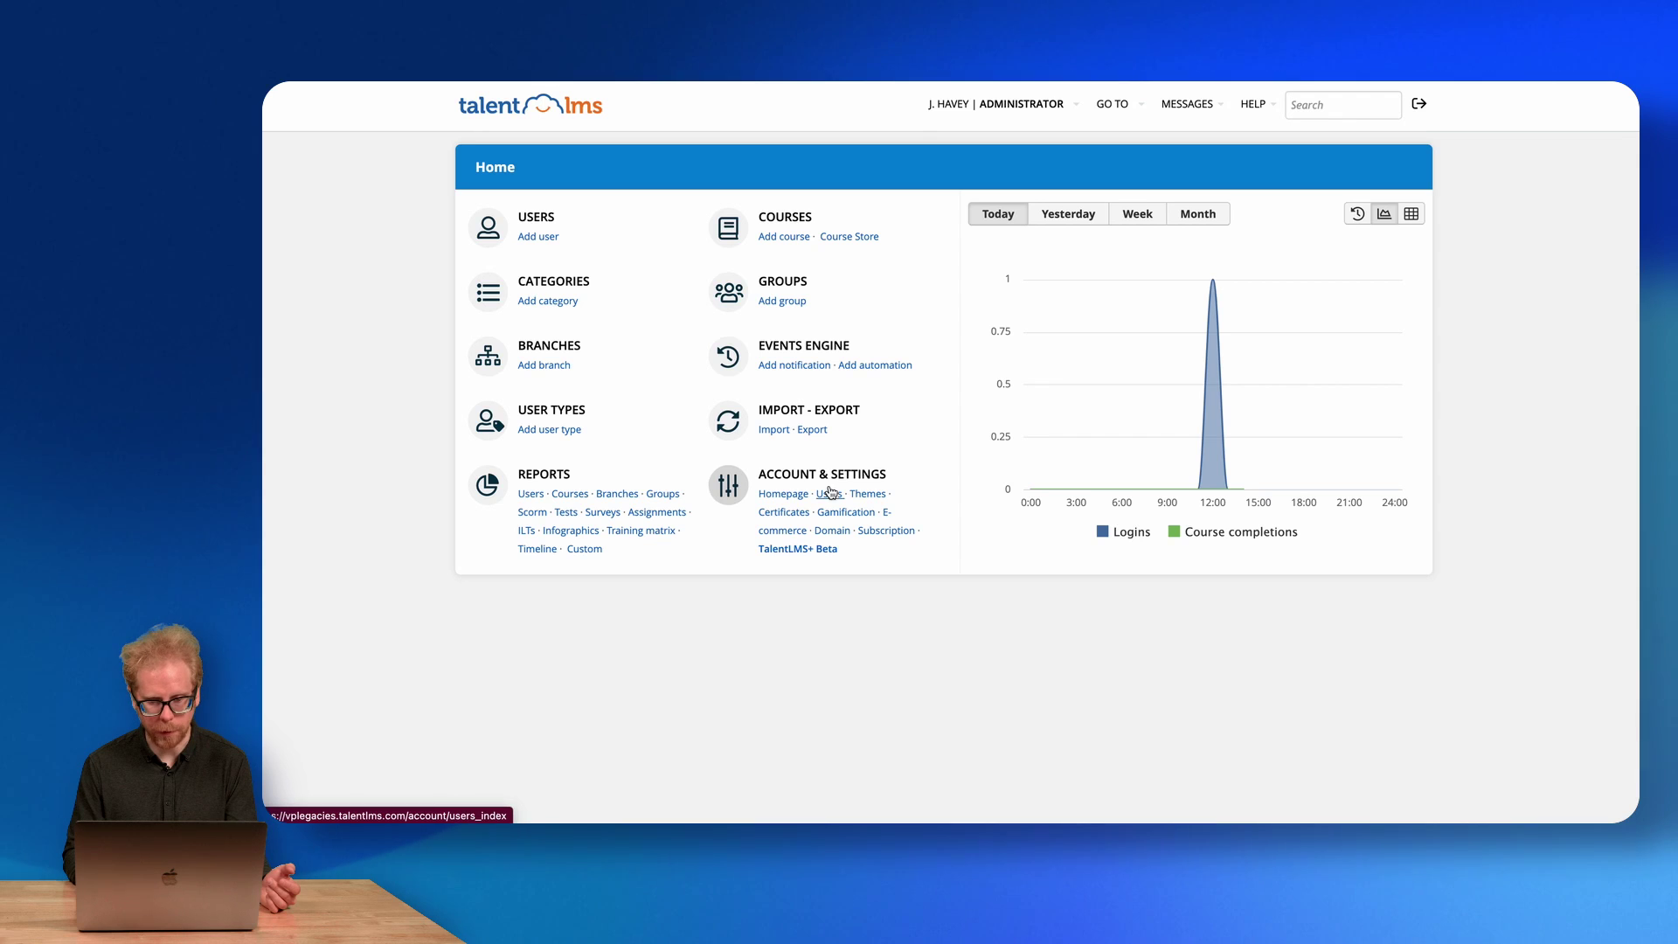
Go to Account & Settings and dismiss the customization tips popup.
{"action": "left_click", "coordinate": [836, 479]}
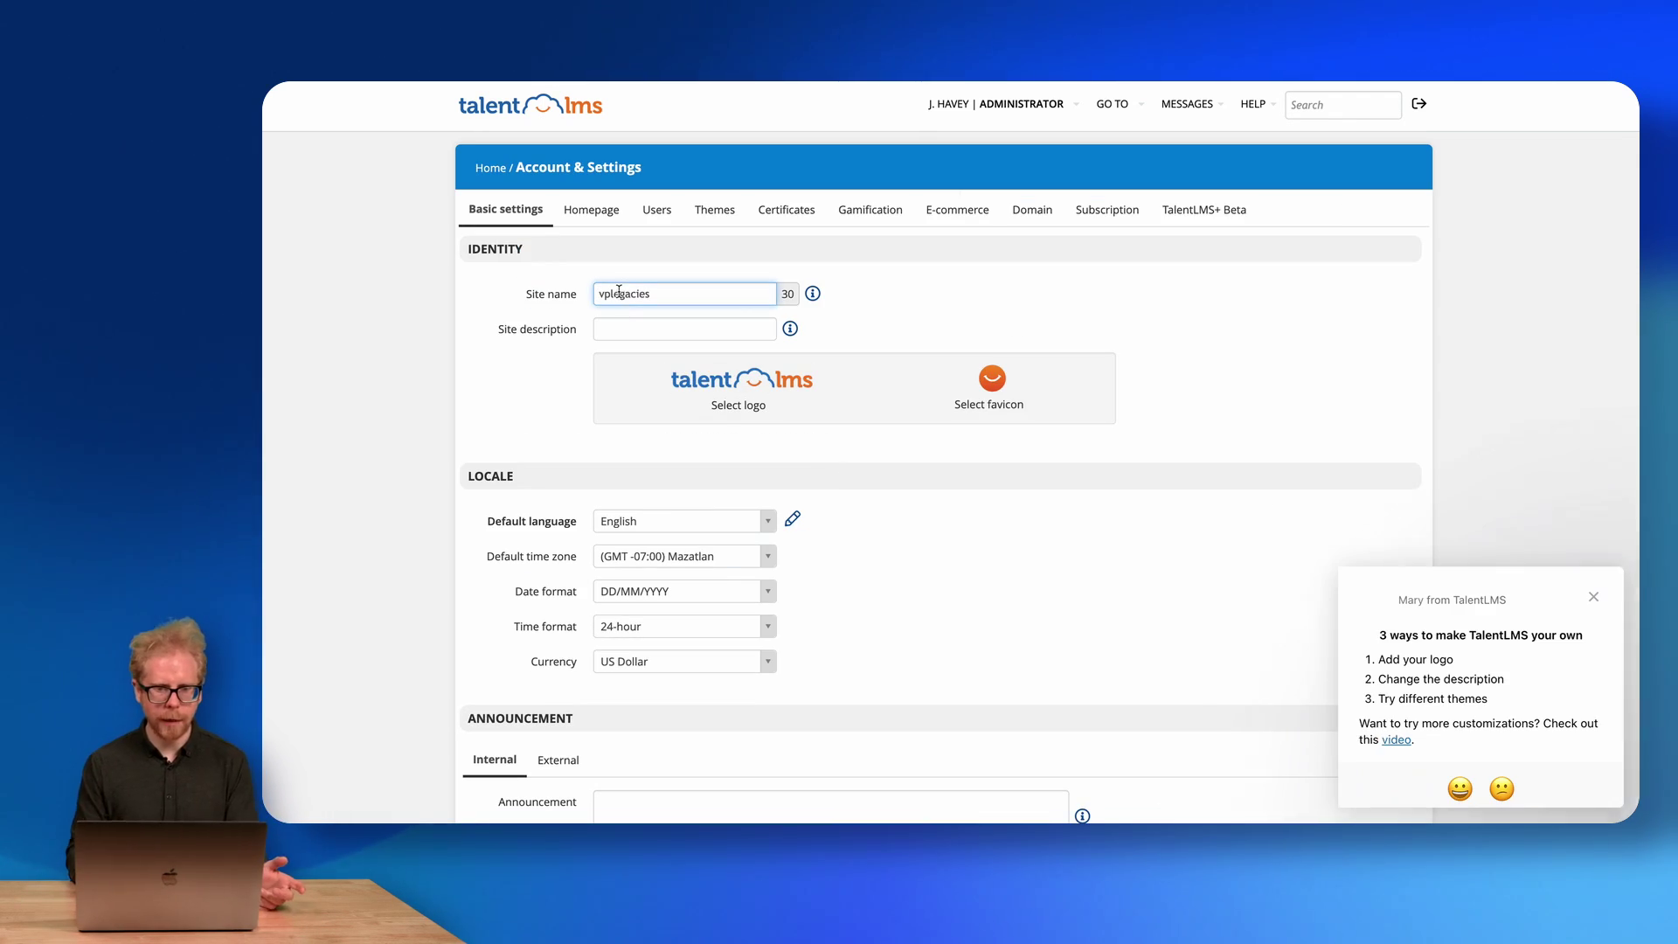
{"action": "left_click", "coordinate": [607, 328]}
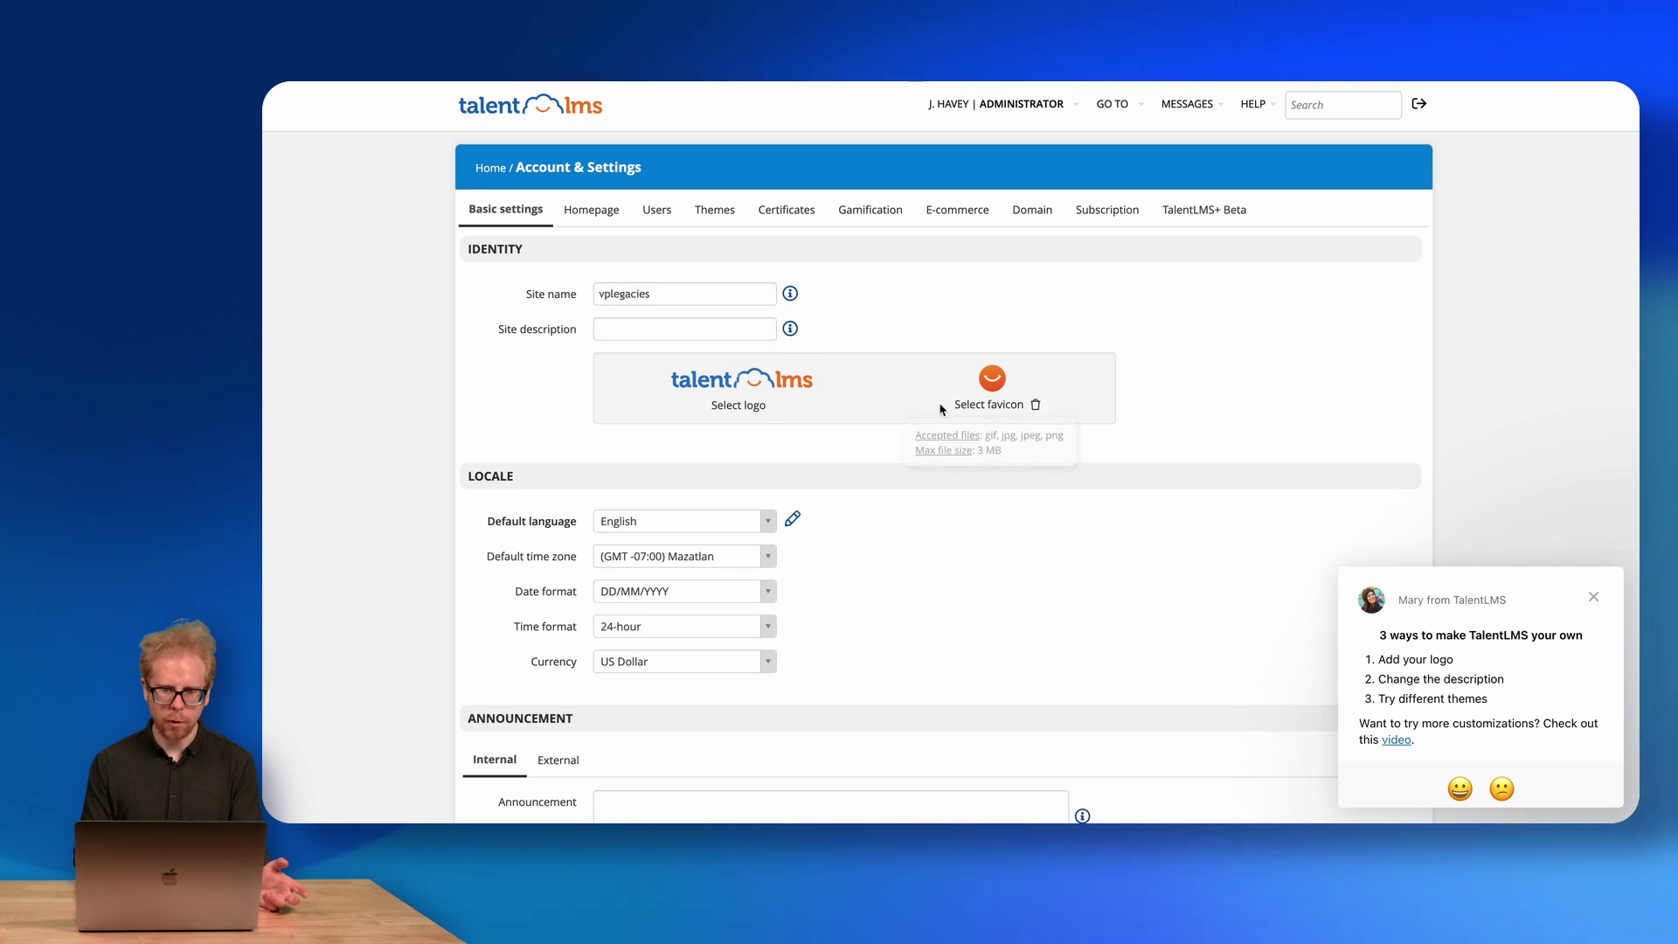
{"action": "scroll", "coordinate": [508, 500], "scroll_direction": "down", "scroll_amount": 2}
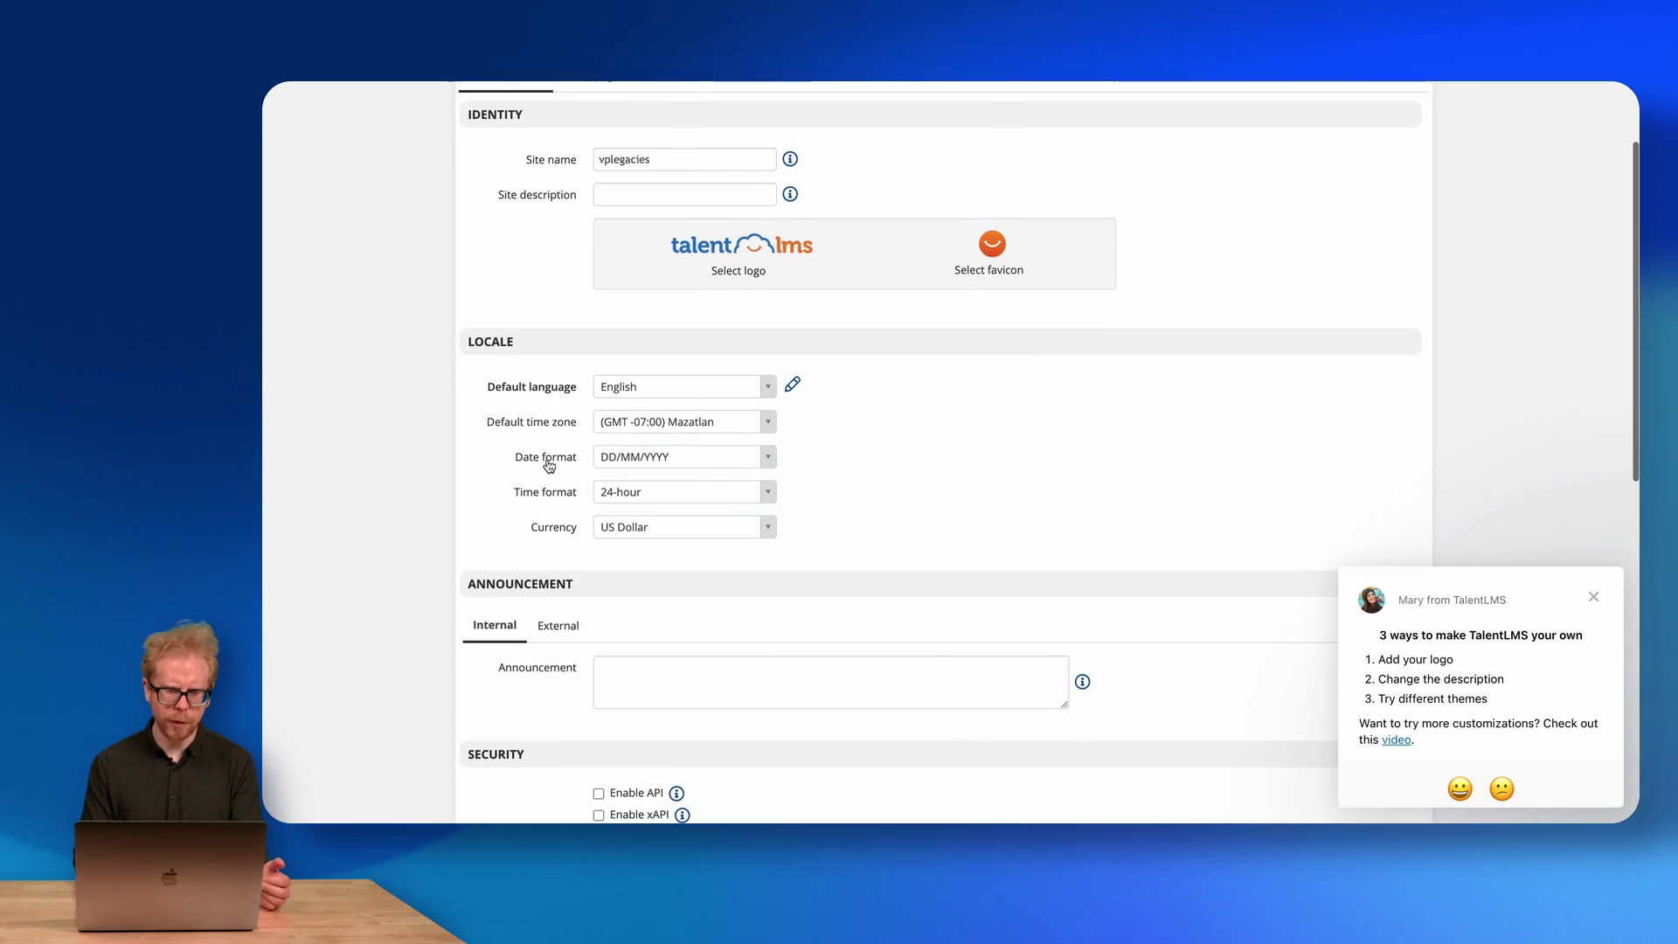
{"action": "scroll", "coordinate": [537, 465], "scroll_direction": "down", "scroll_amount": 1}
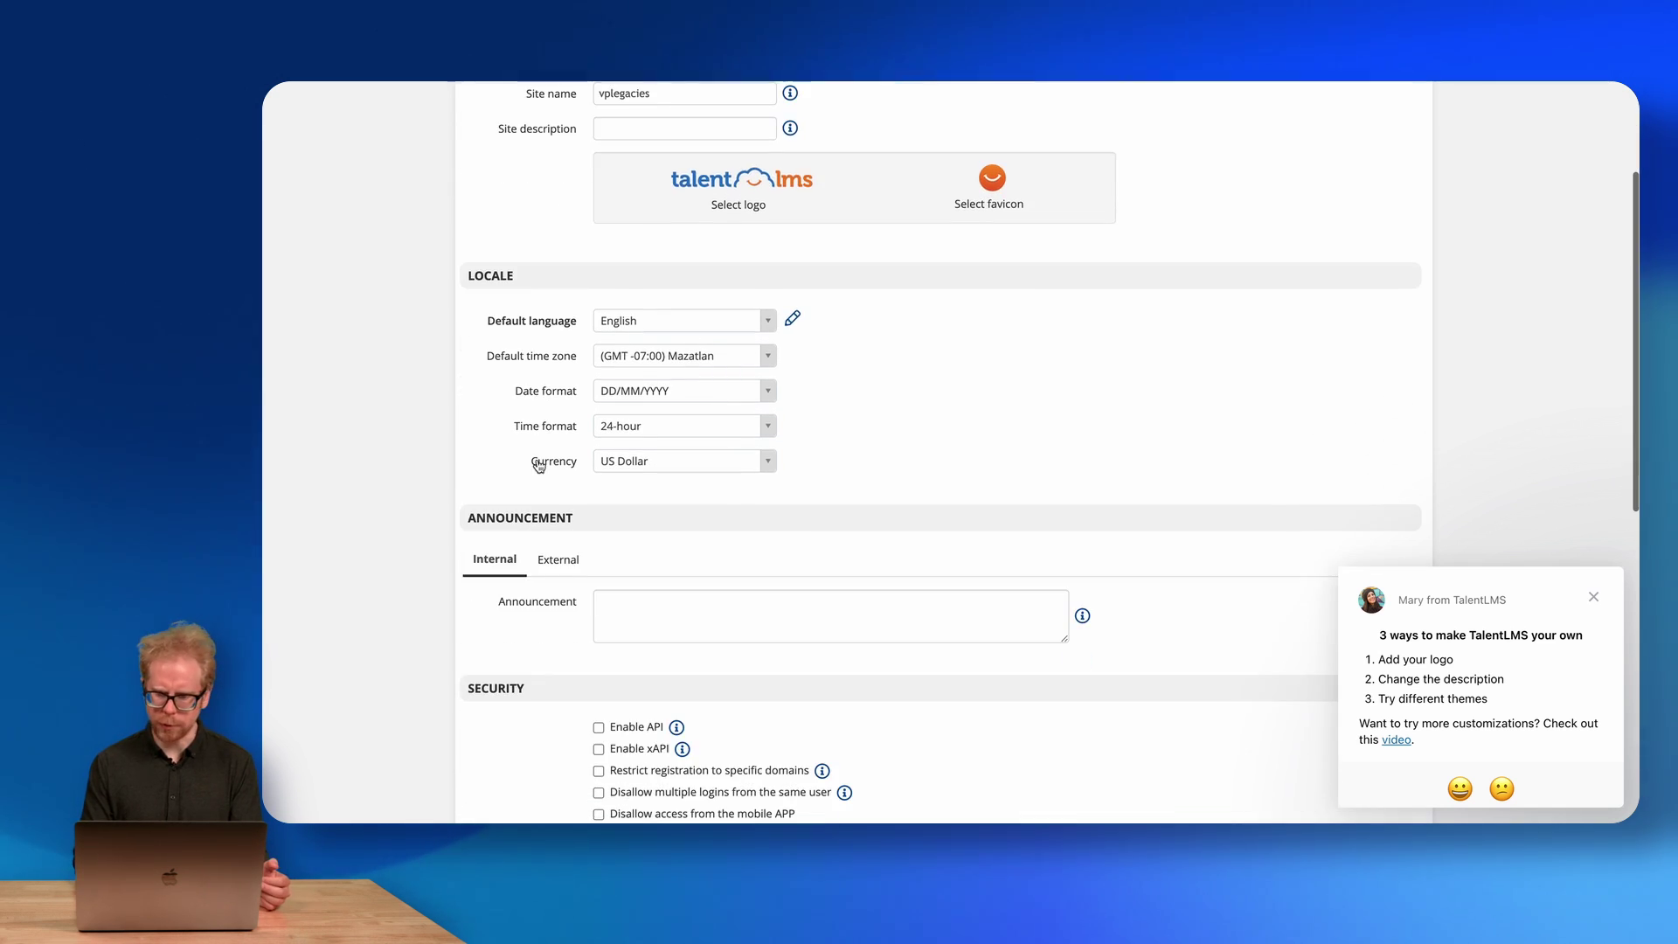
{"action": "left_click", "coordinate": [1593, 597]}
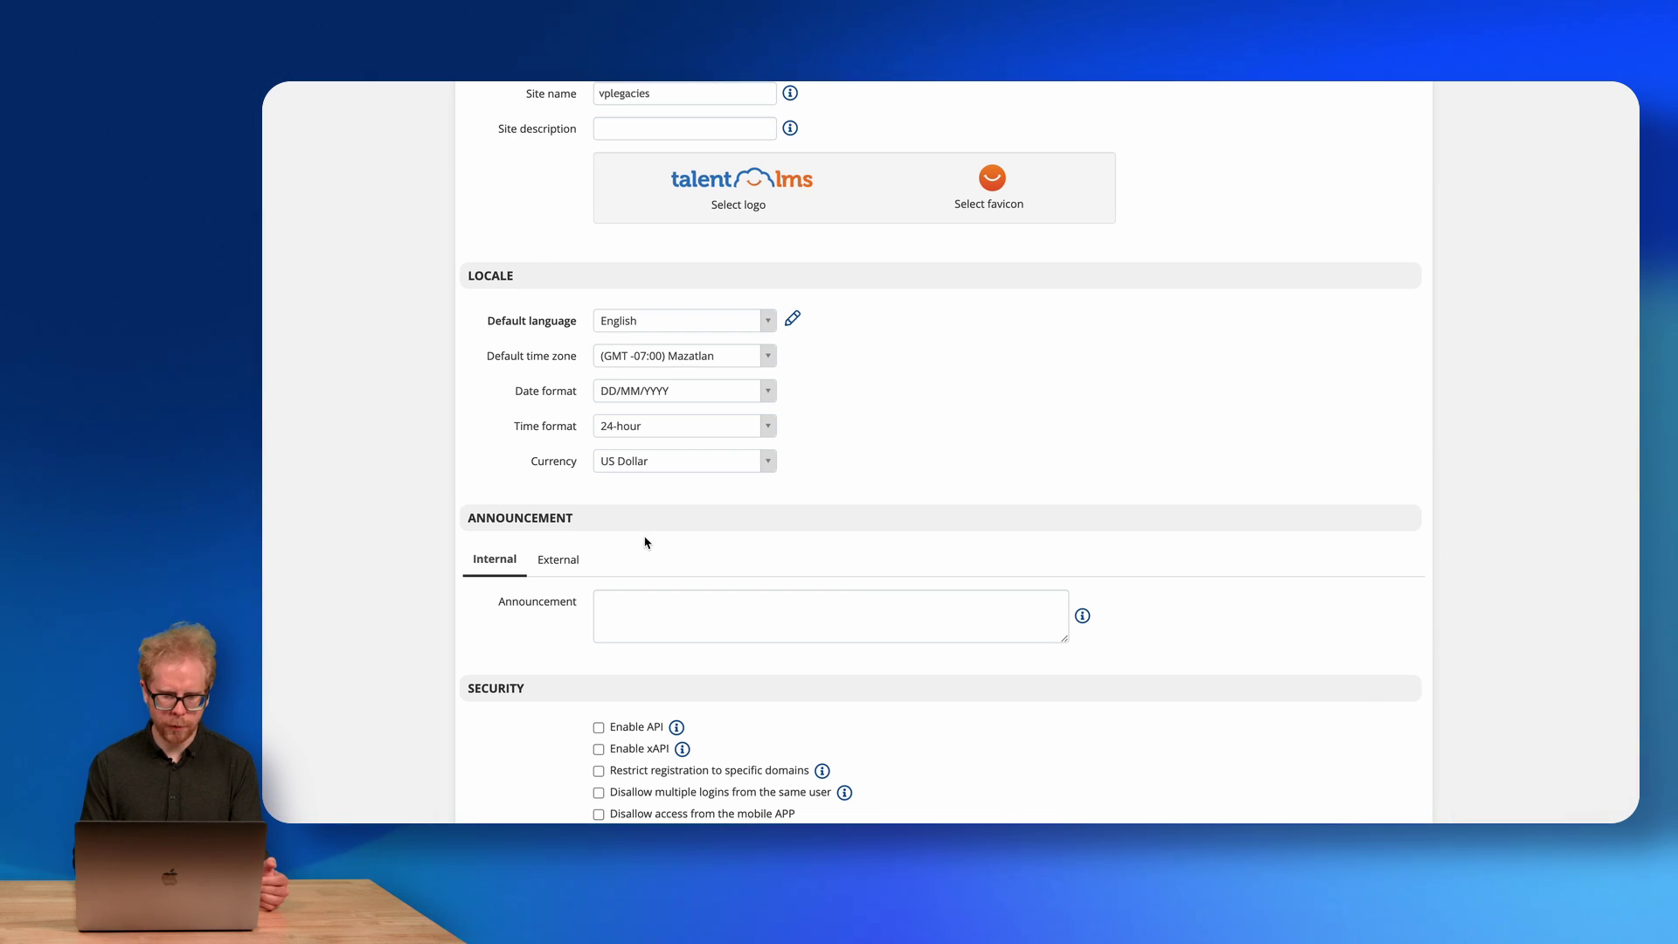
Enable API access under Security in Basic settings to generate an API key.
{"action": "scroll", "coordinate": [647, 544], "scroll_direction": "down", "scroll_amount": 2}
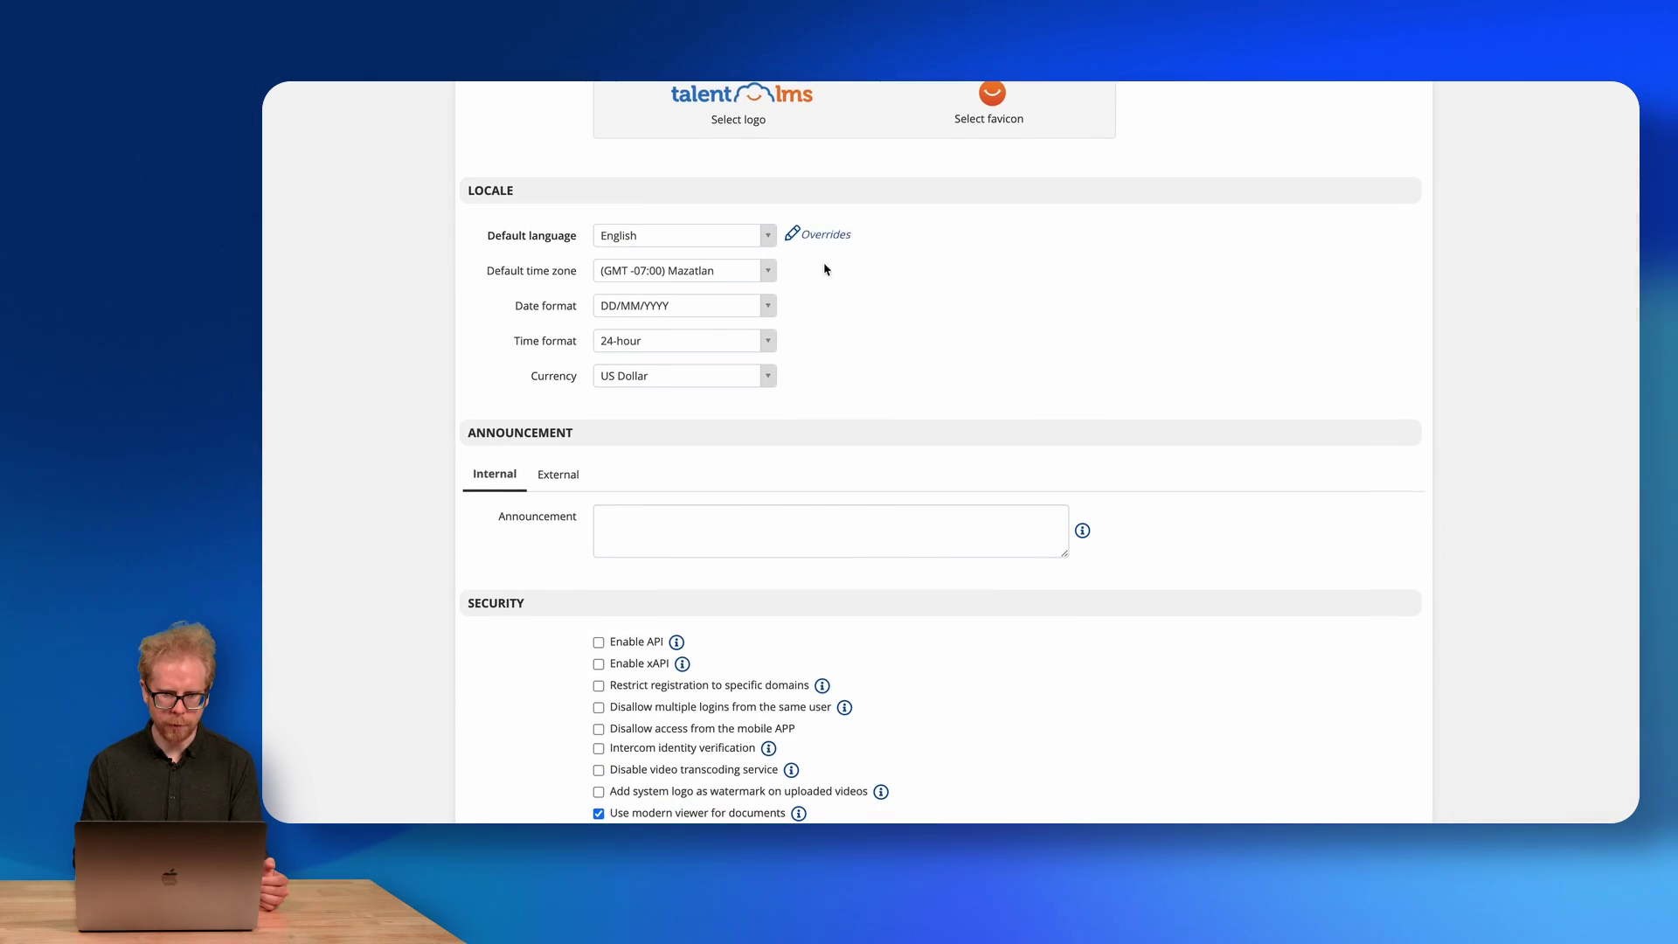
{"action": "scroll", "coordinate": [848, 252], "scroll_direction": "down", "scroll_amount": 3}
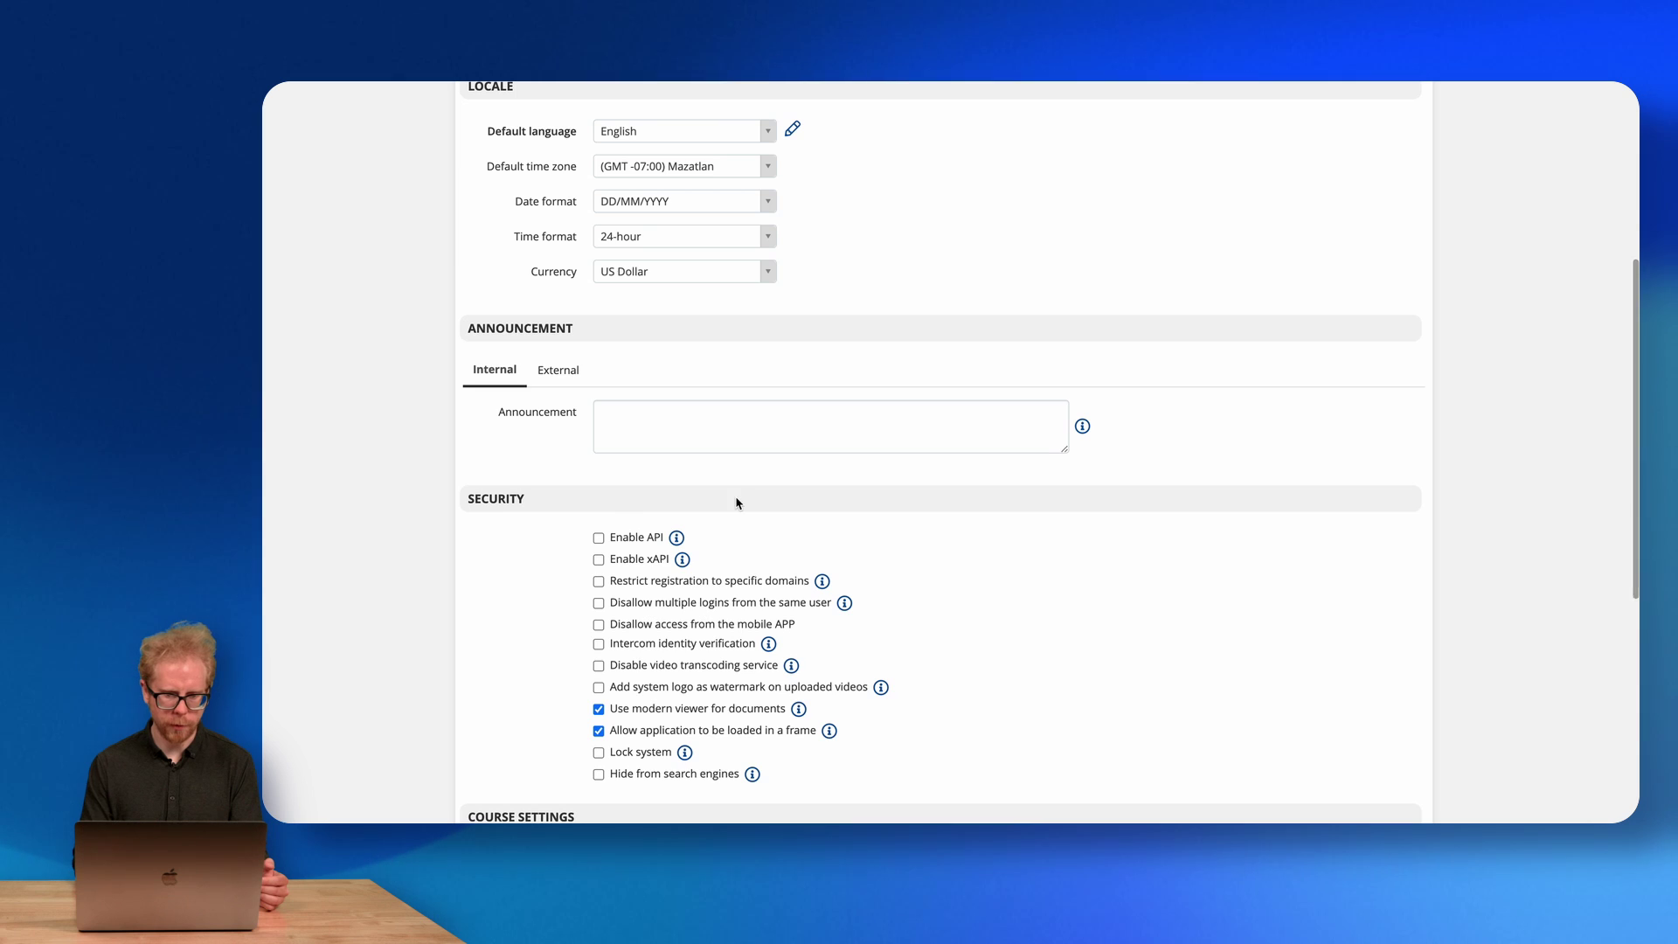
{"action": "scroll", "coordinate": [734, 498], "scroll_direction": "down", "scroll_amount": 6}
{"action": "left_click", "coordinate": [599, 259]}
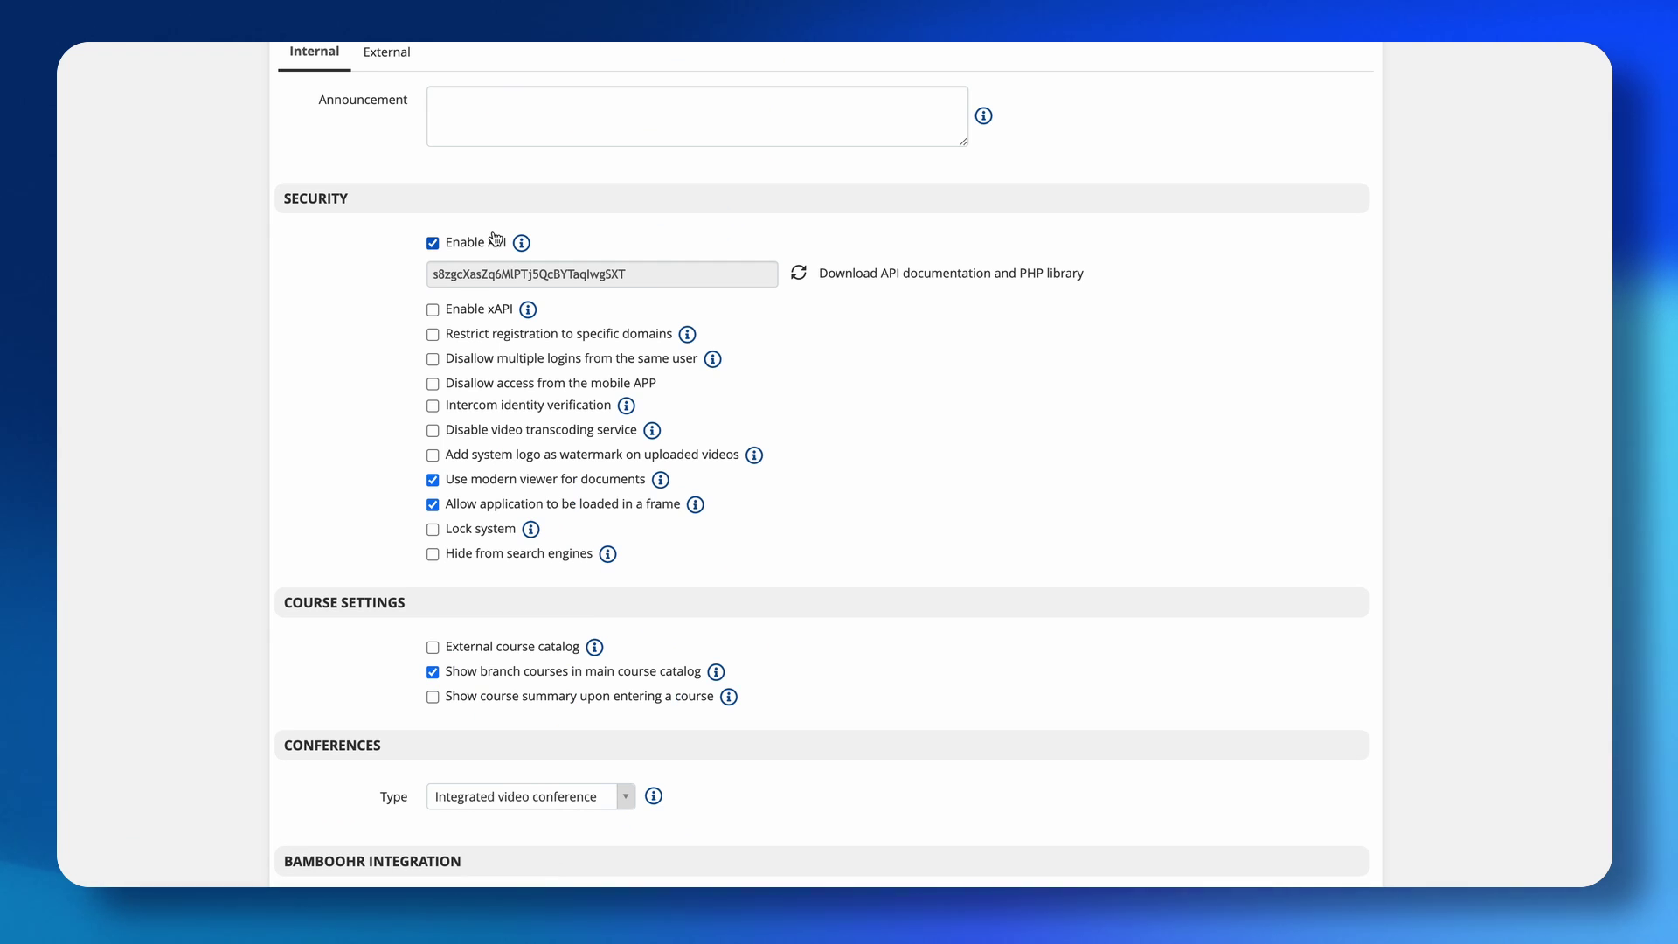
{"action": "key", "text": "ctrl+Up"}
{"action": "left_click", "coordinate": [379, 234]}
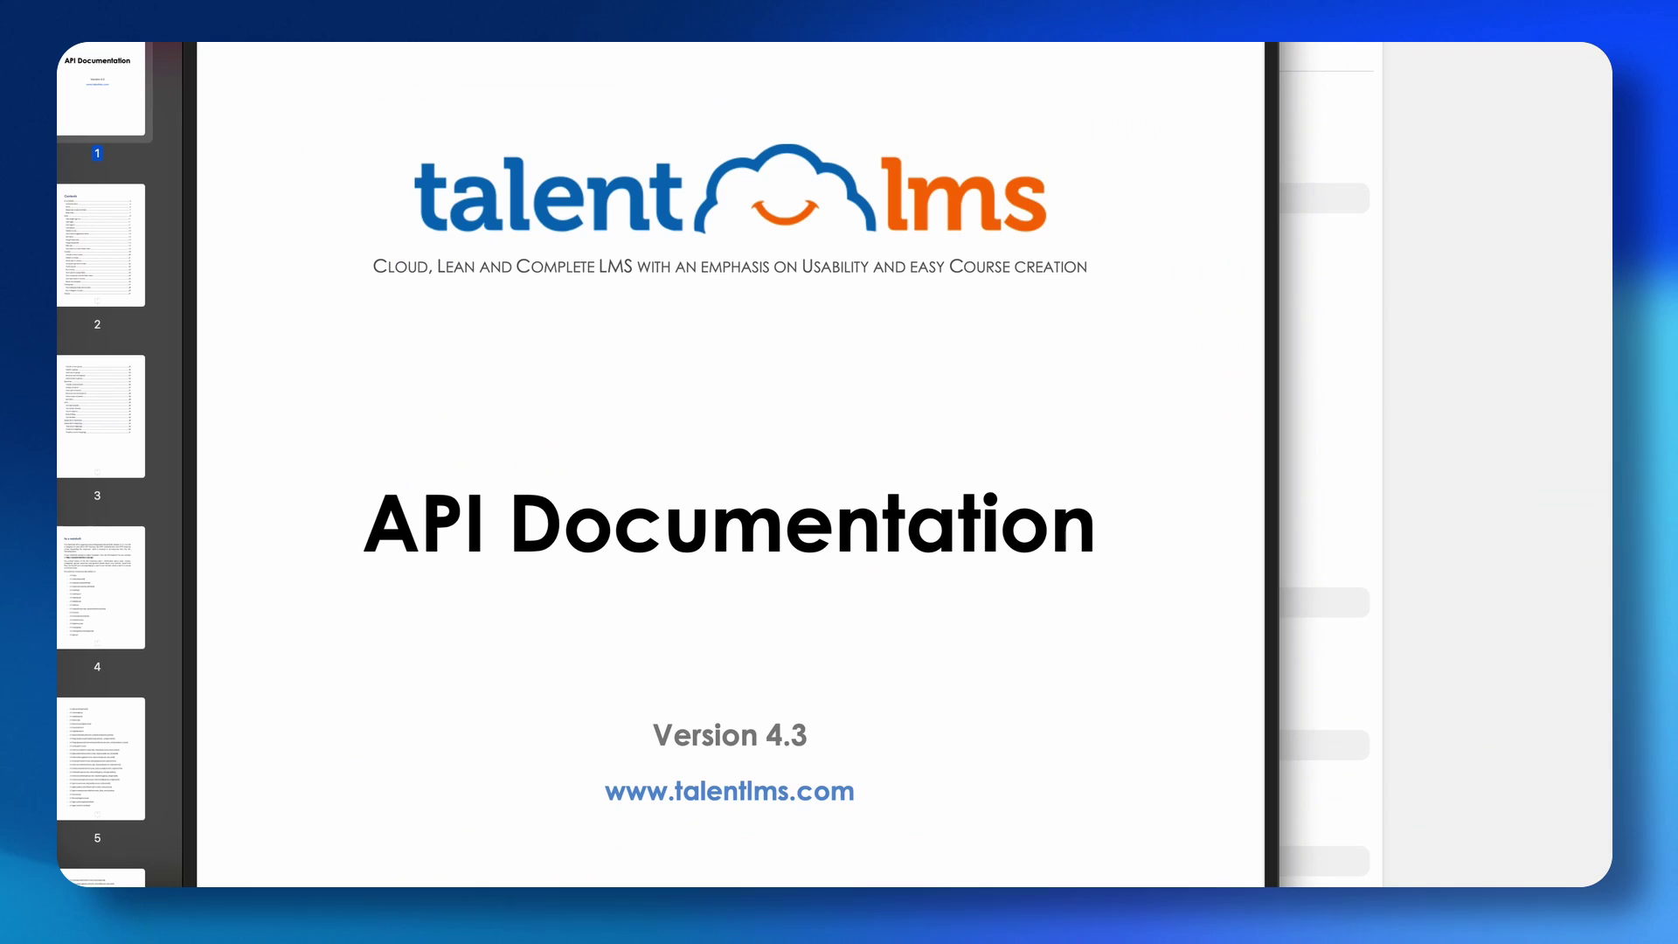
{"action": "scroll", "coordinate": [597, 164], "scroll_direction": "down", "scroll_amount": 20}
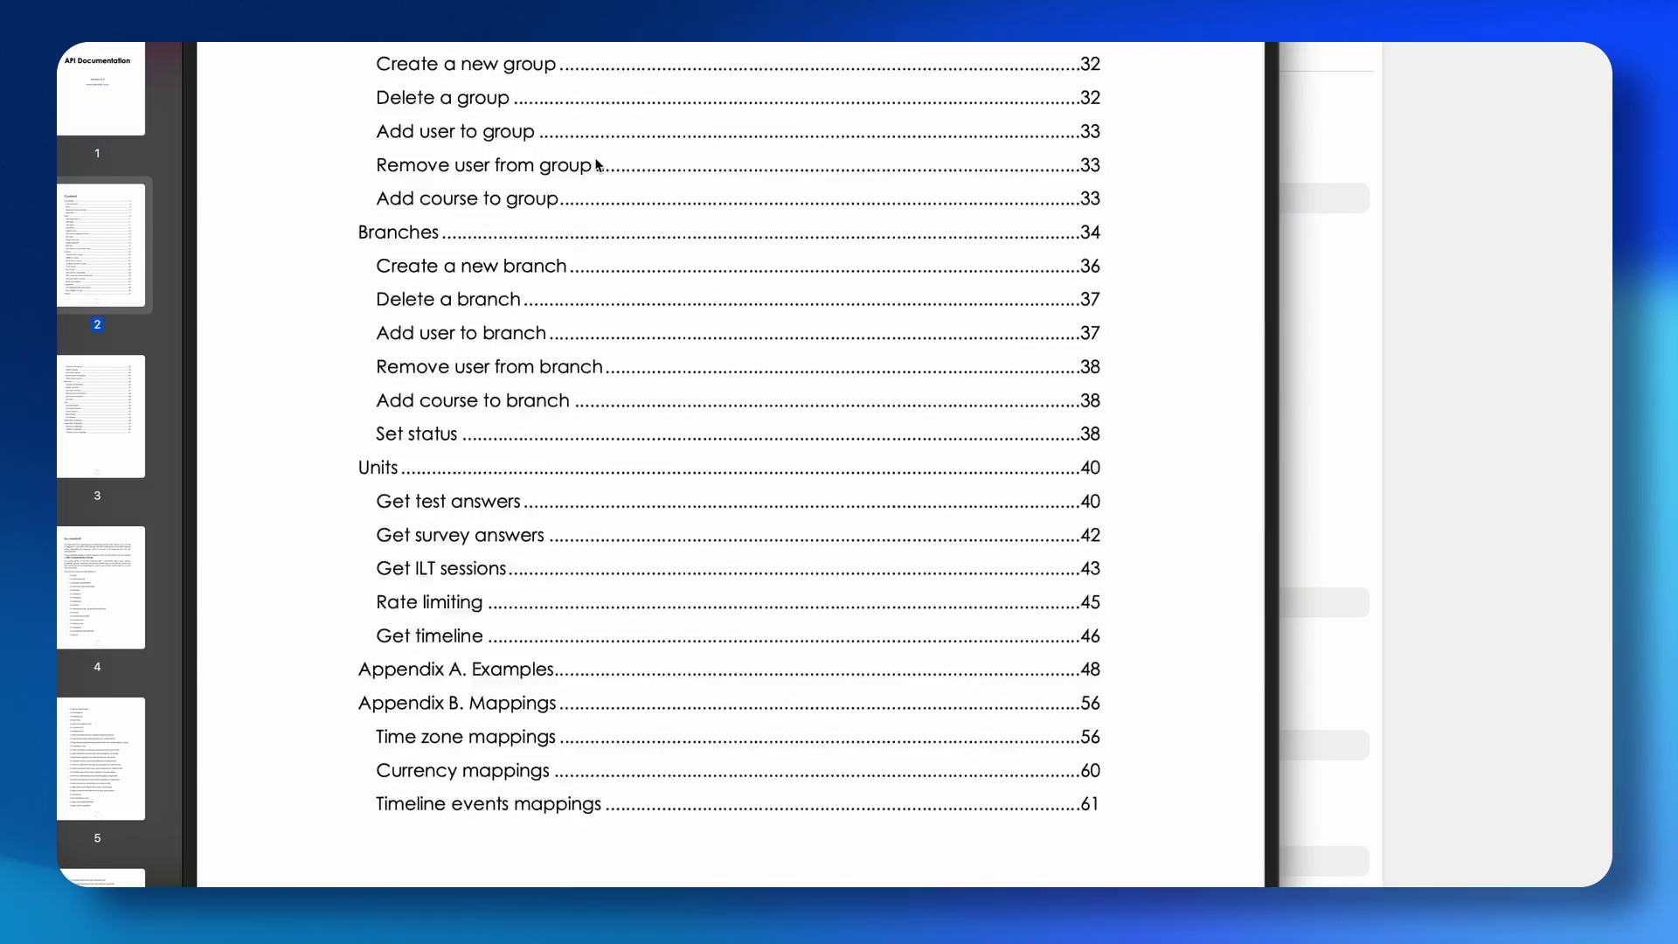
{"action": "scroll", "coordinate": [597, 164], "scroll_direction": "down", "scroll_amount": 20}
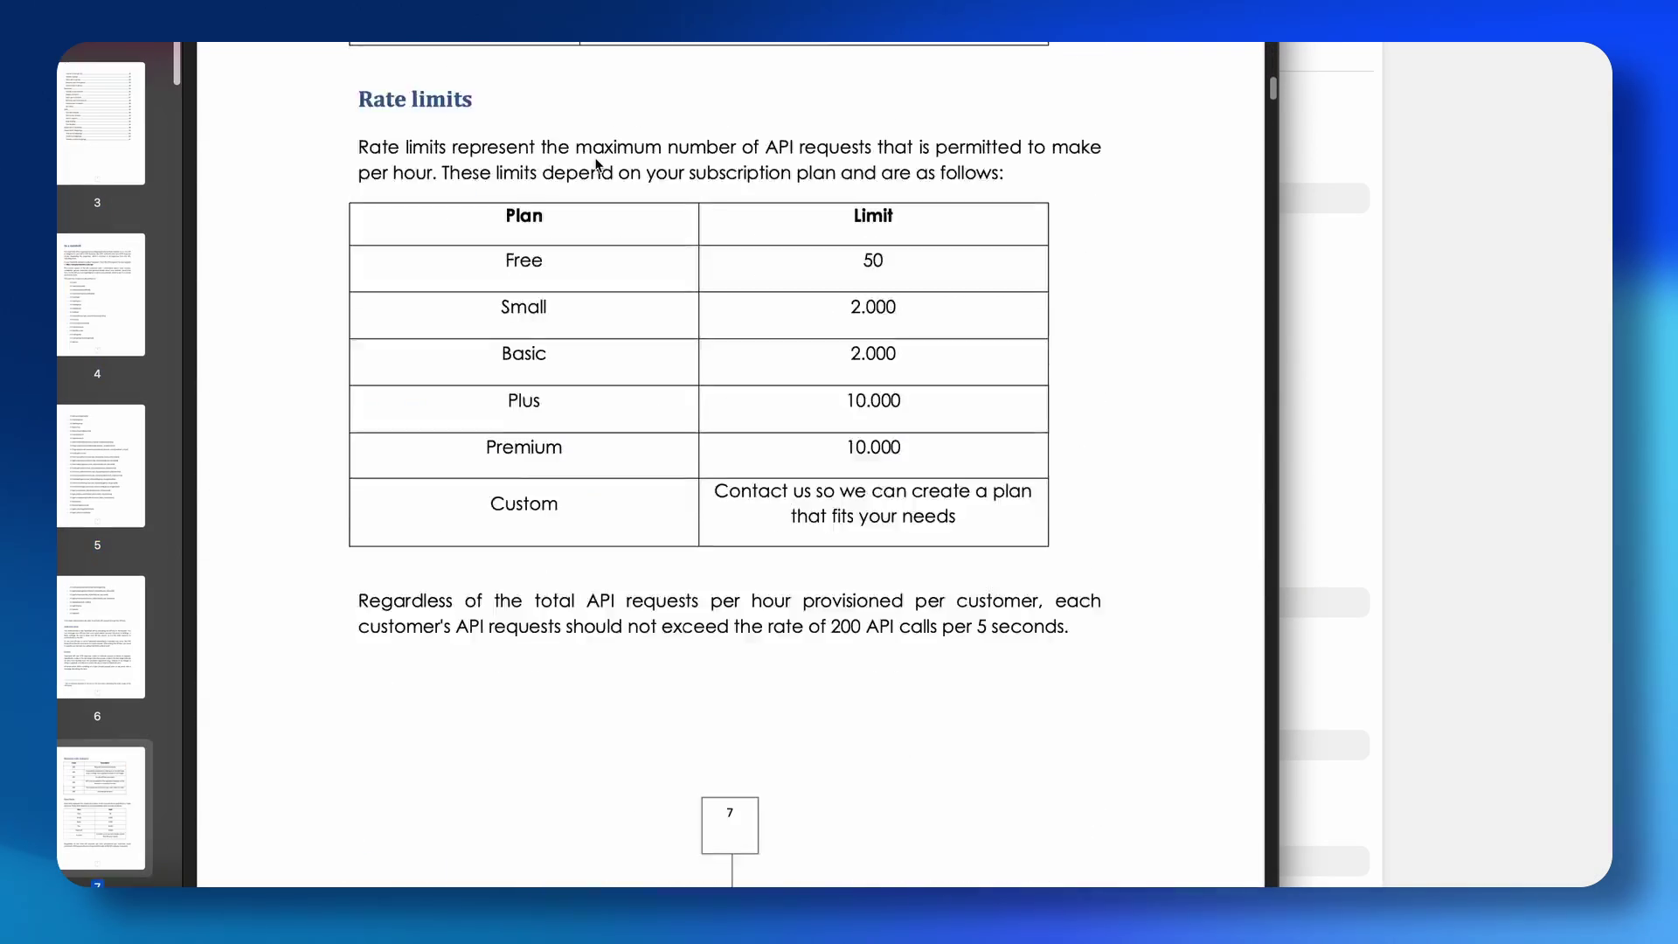
{"action": "scroll", "coordinate": [596, 164], "scroll_direction": "down", "scroll_amount": 20}
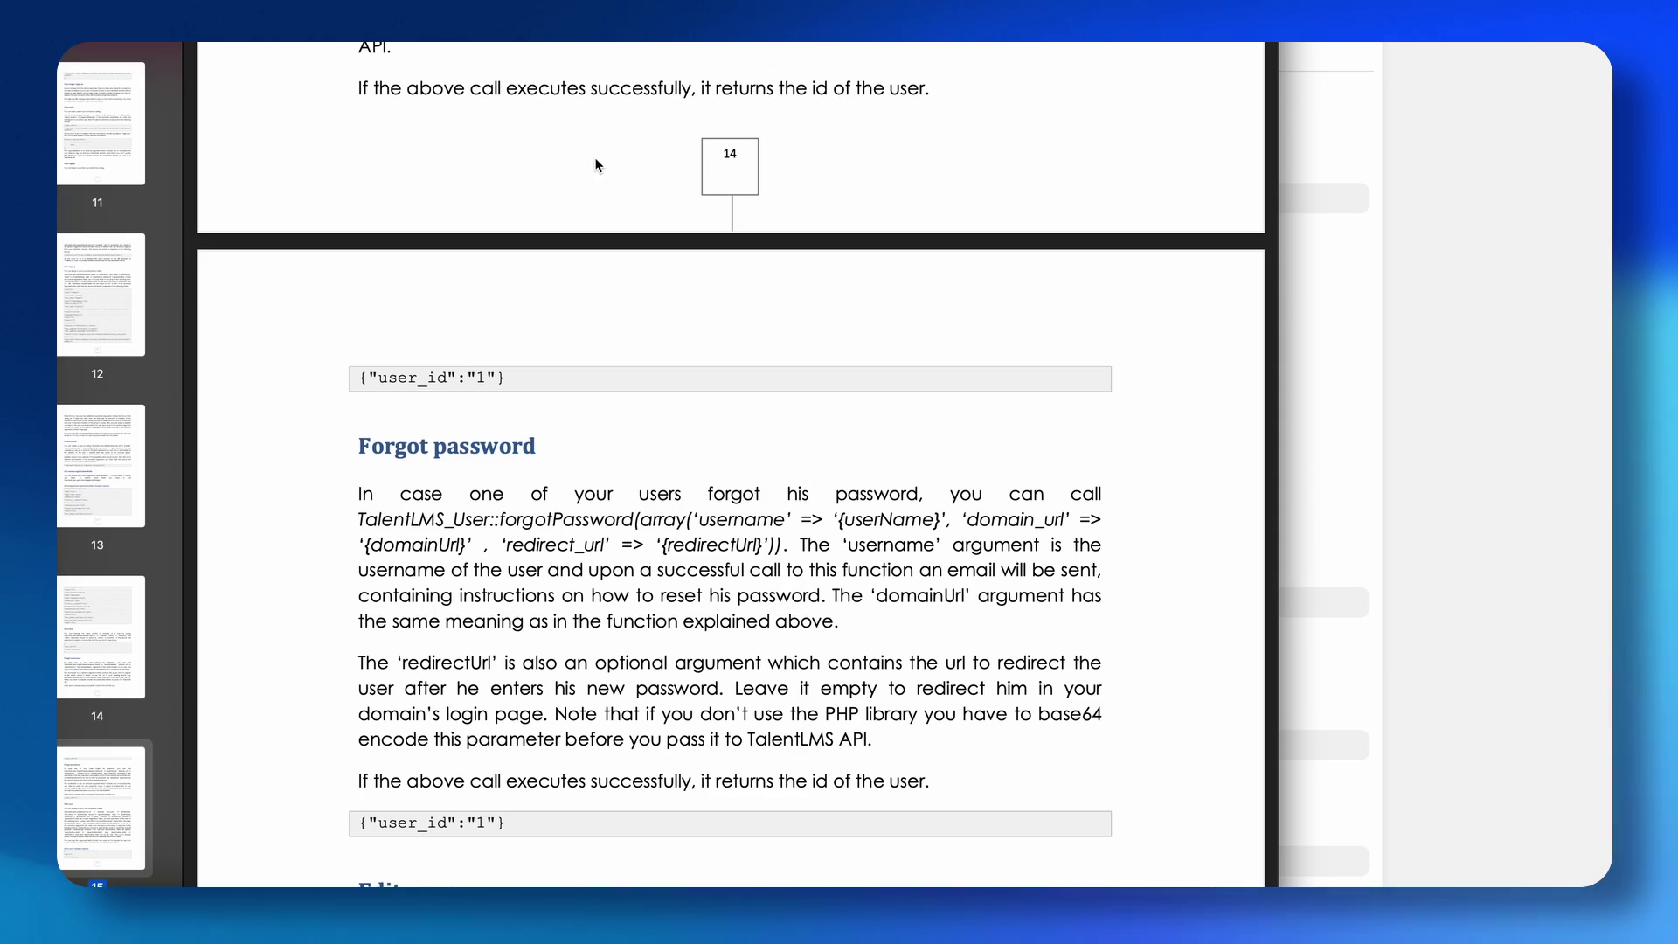
{"action": "scroll", "coordinate": [597, 165], "scroll_direction": "down", "scroll_amount": 20}
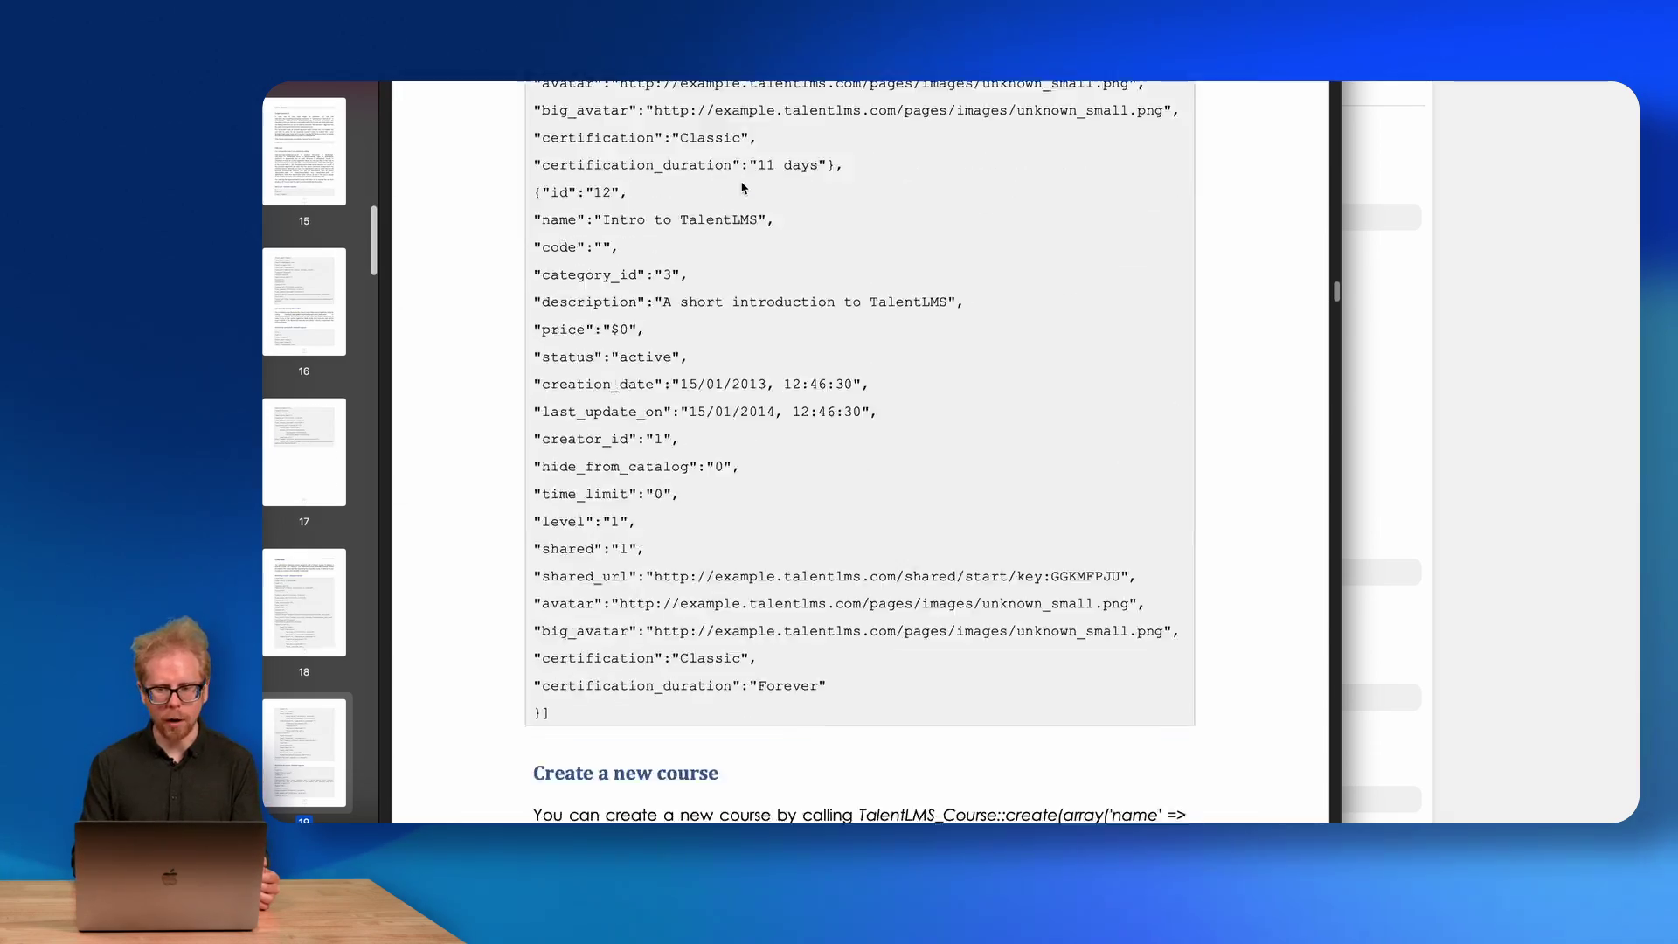
{"action": "scroll", "coordinate": [742, 188], "scroll_direction": "down", "scroll_amount": 20}
{"action": "scroll", "coordinate": [742, 188], "scroll_direction": "down", "scroll_amount": 20}
{"action": "scroll", "coordinate": [742, 188], "scroll_direction": "down", "scroll_amount": 20}
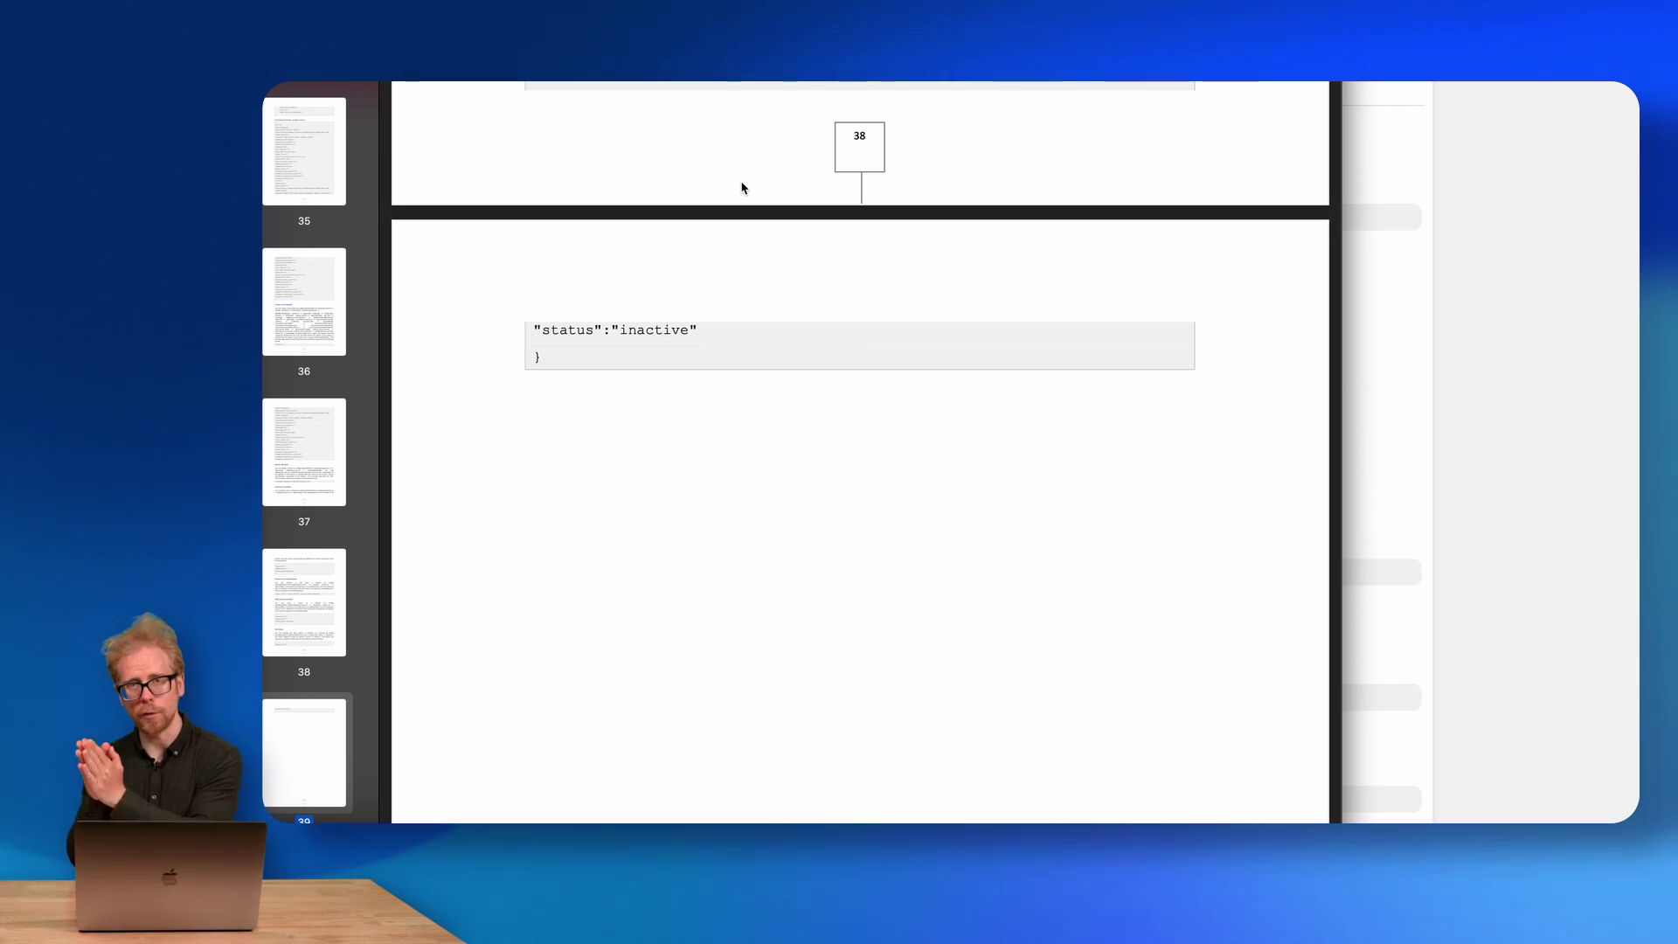
{"action": "left_click", "coordinate": [1420, 270]}
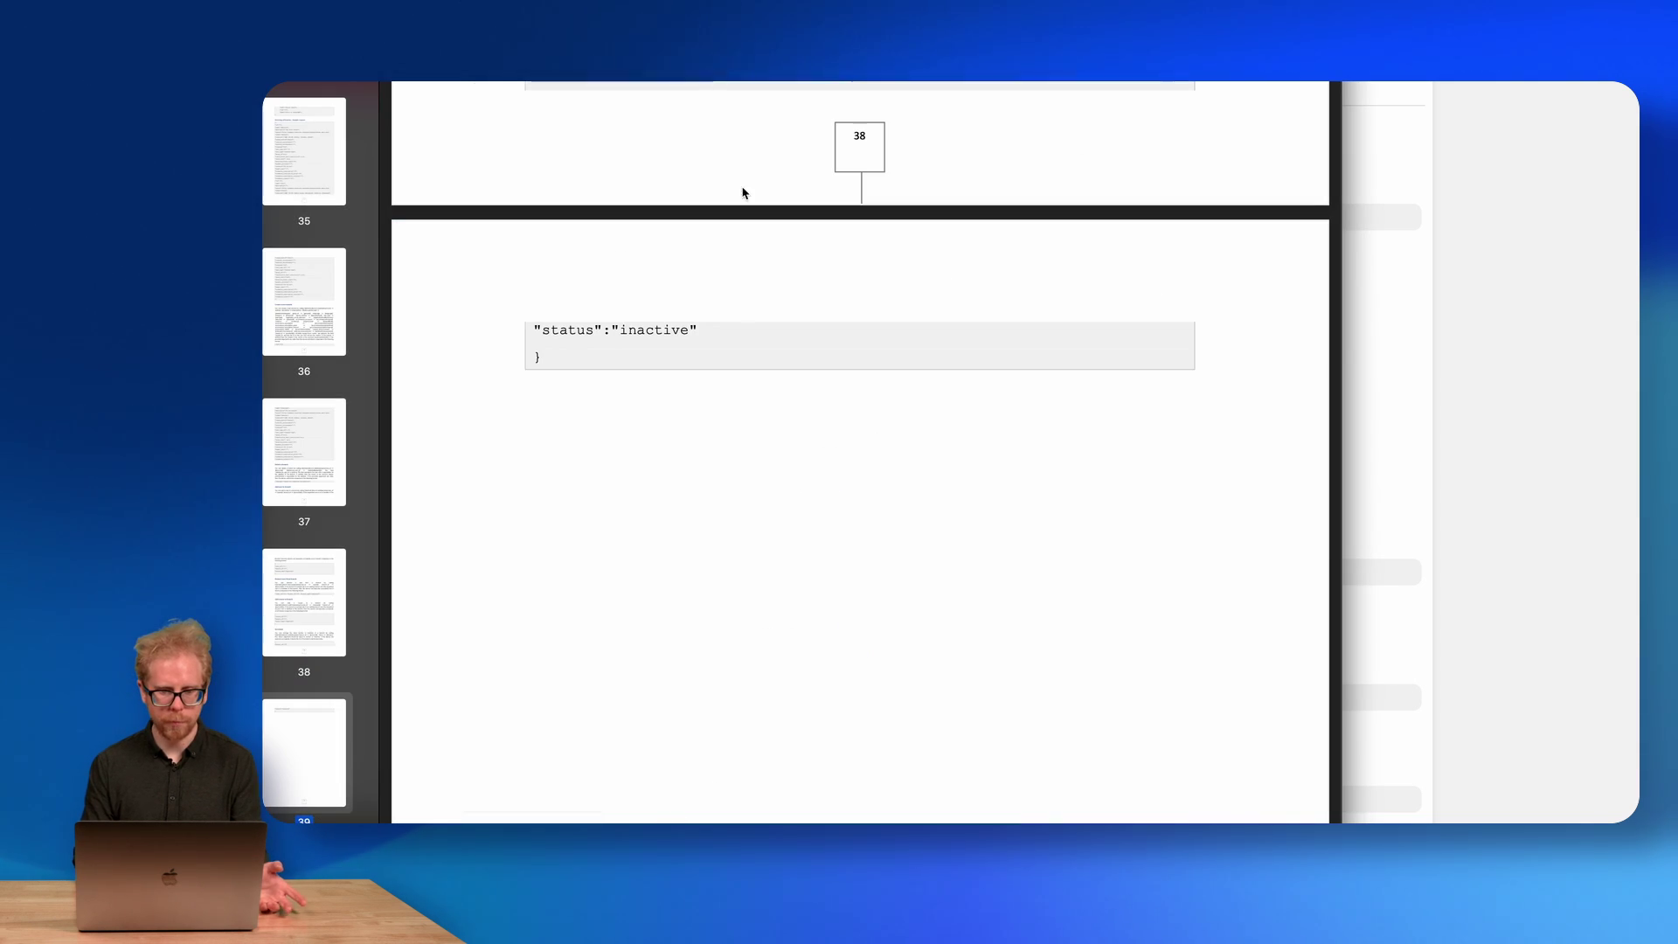
Check Enable xAPI and Push xAPI statements to external LRS.
{"action": "scroll", "coordinate": [742, 193], "scroll_direction": "down", "scroll_amount": 20}
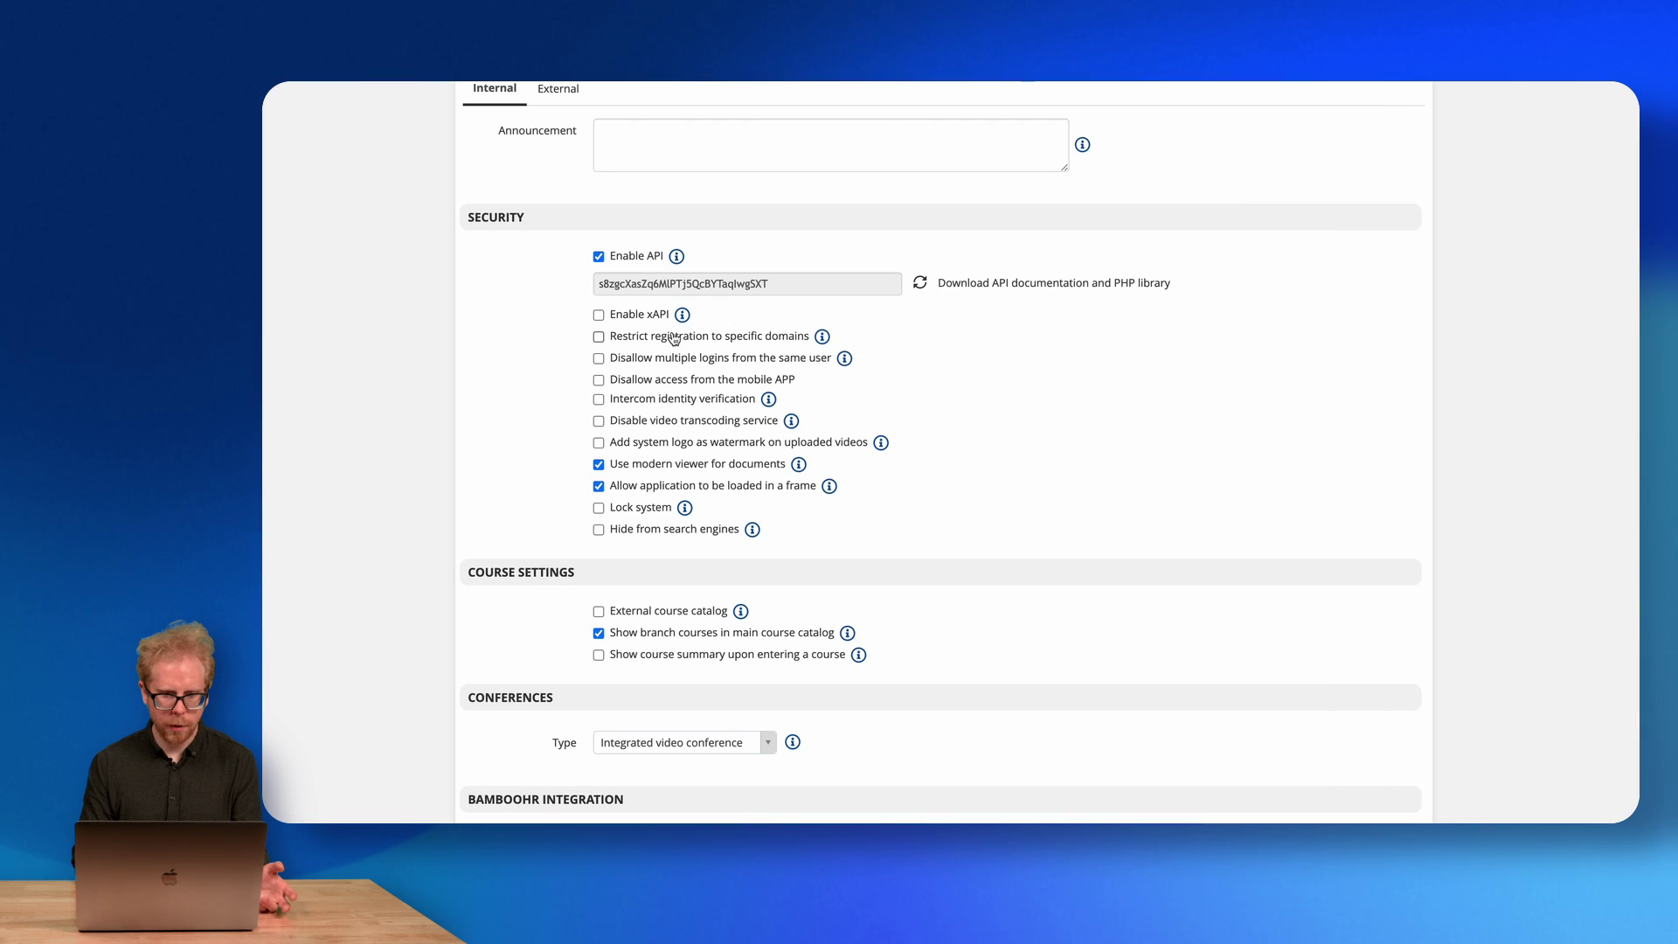
{"action": "left_click", "coordinate": [616, 320]}
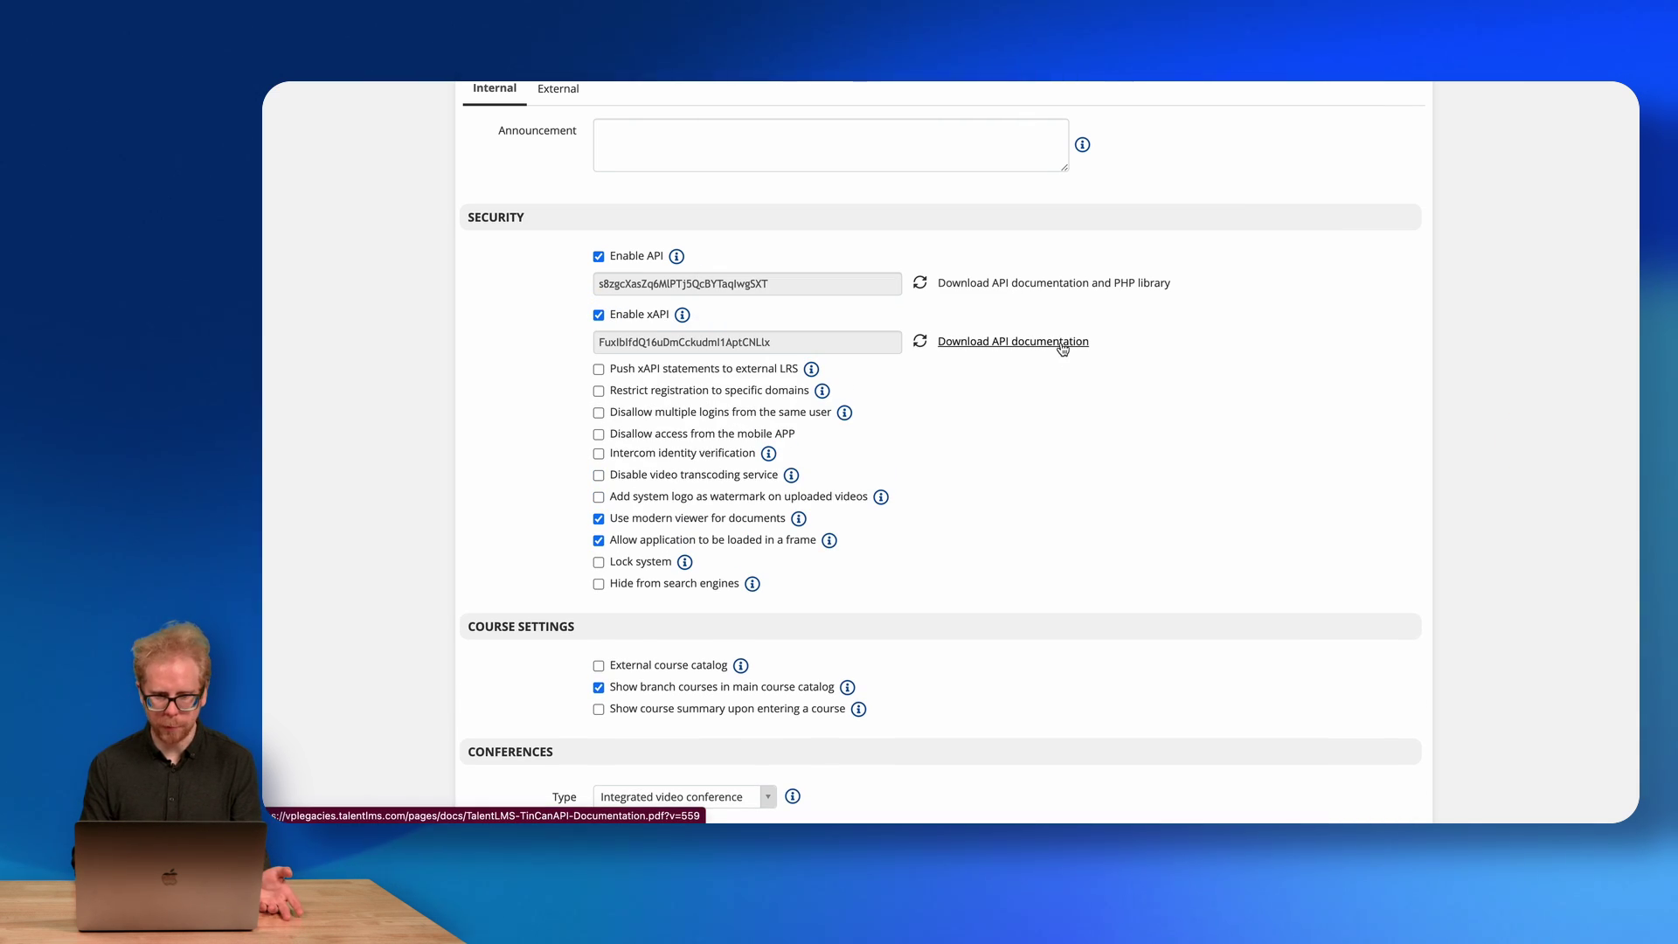
{"action": "left_click", "coordinate": [598, 369]}
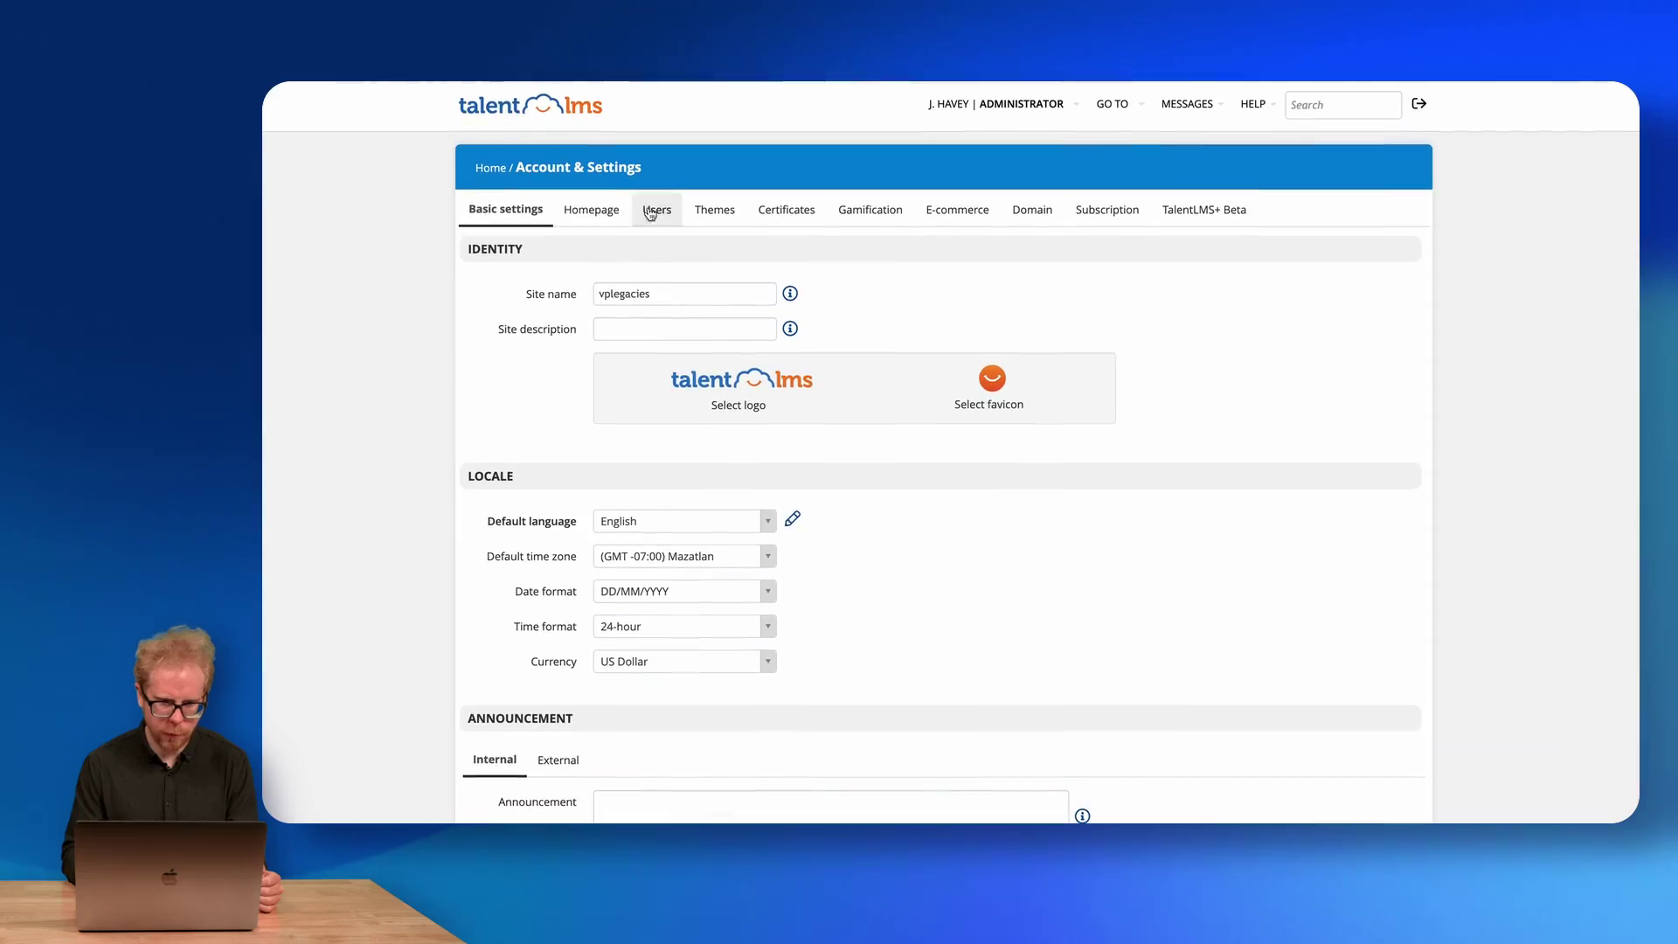
Look through the custom homepage builder, then bring up the Users signup settings.
{"action": "left_click", "coordinate": [606, 217]}
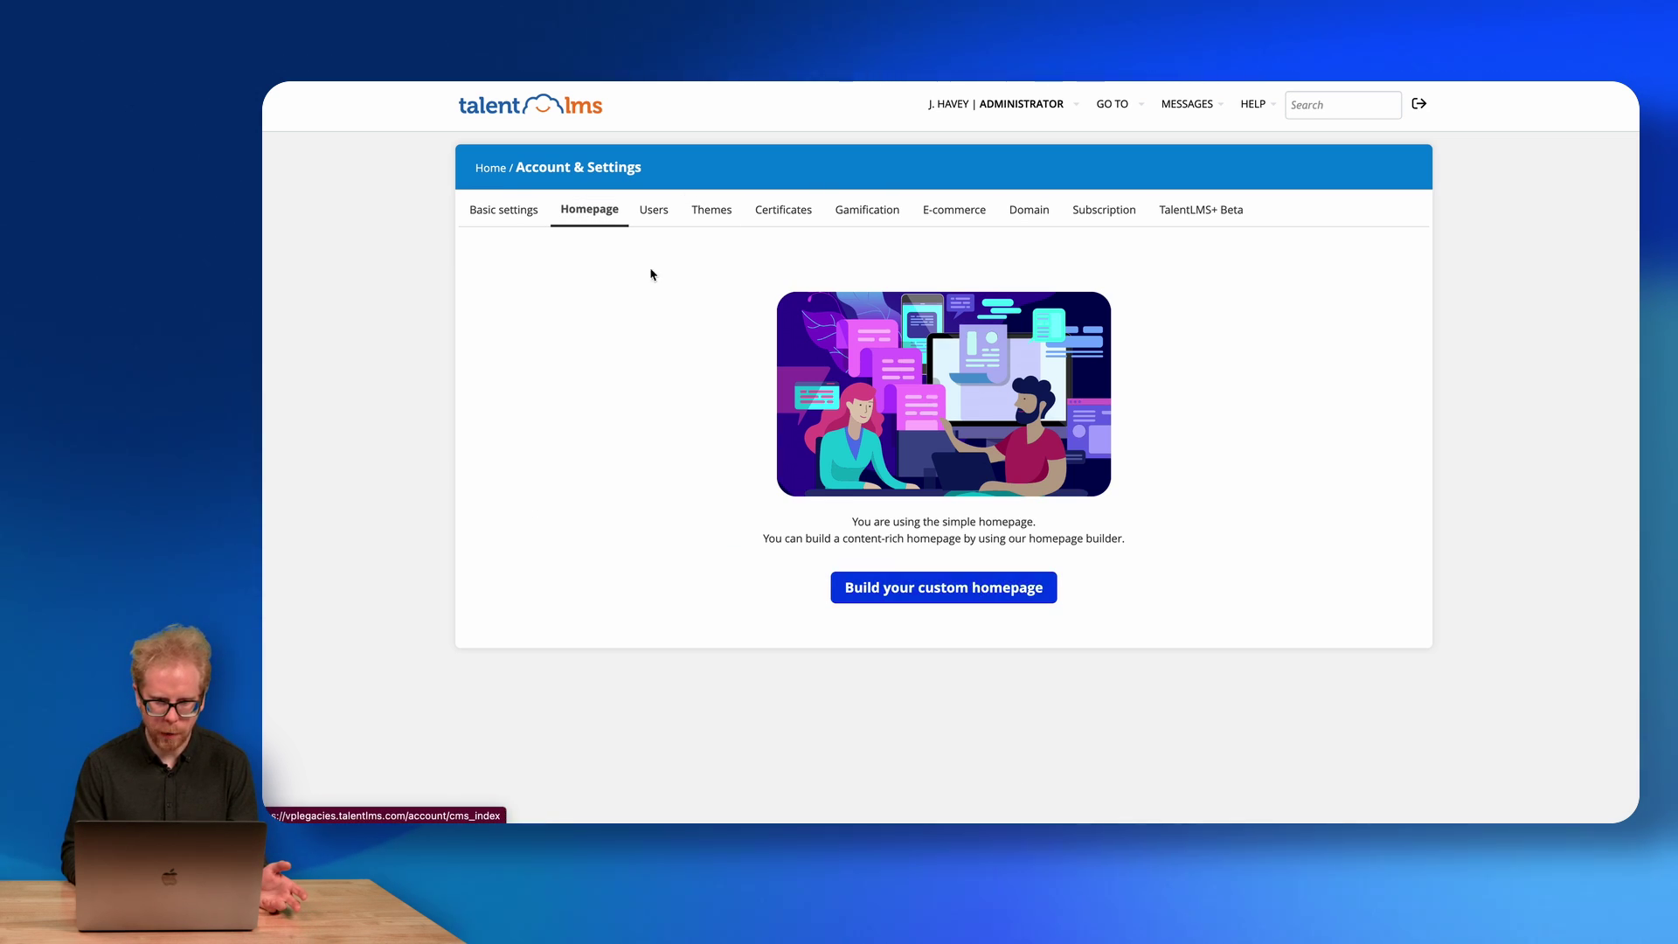
{"action": "left_click", "coordinate": [907, 593]}
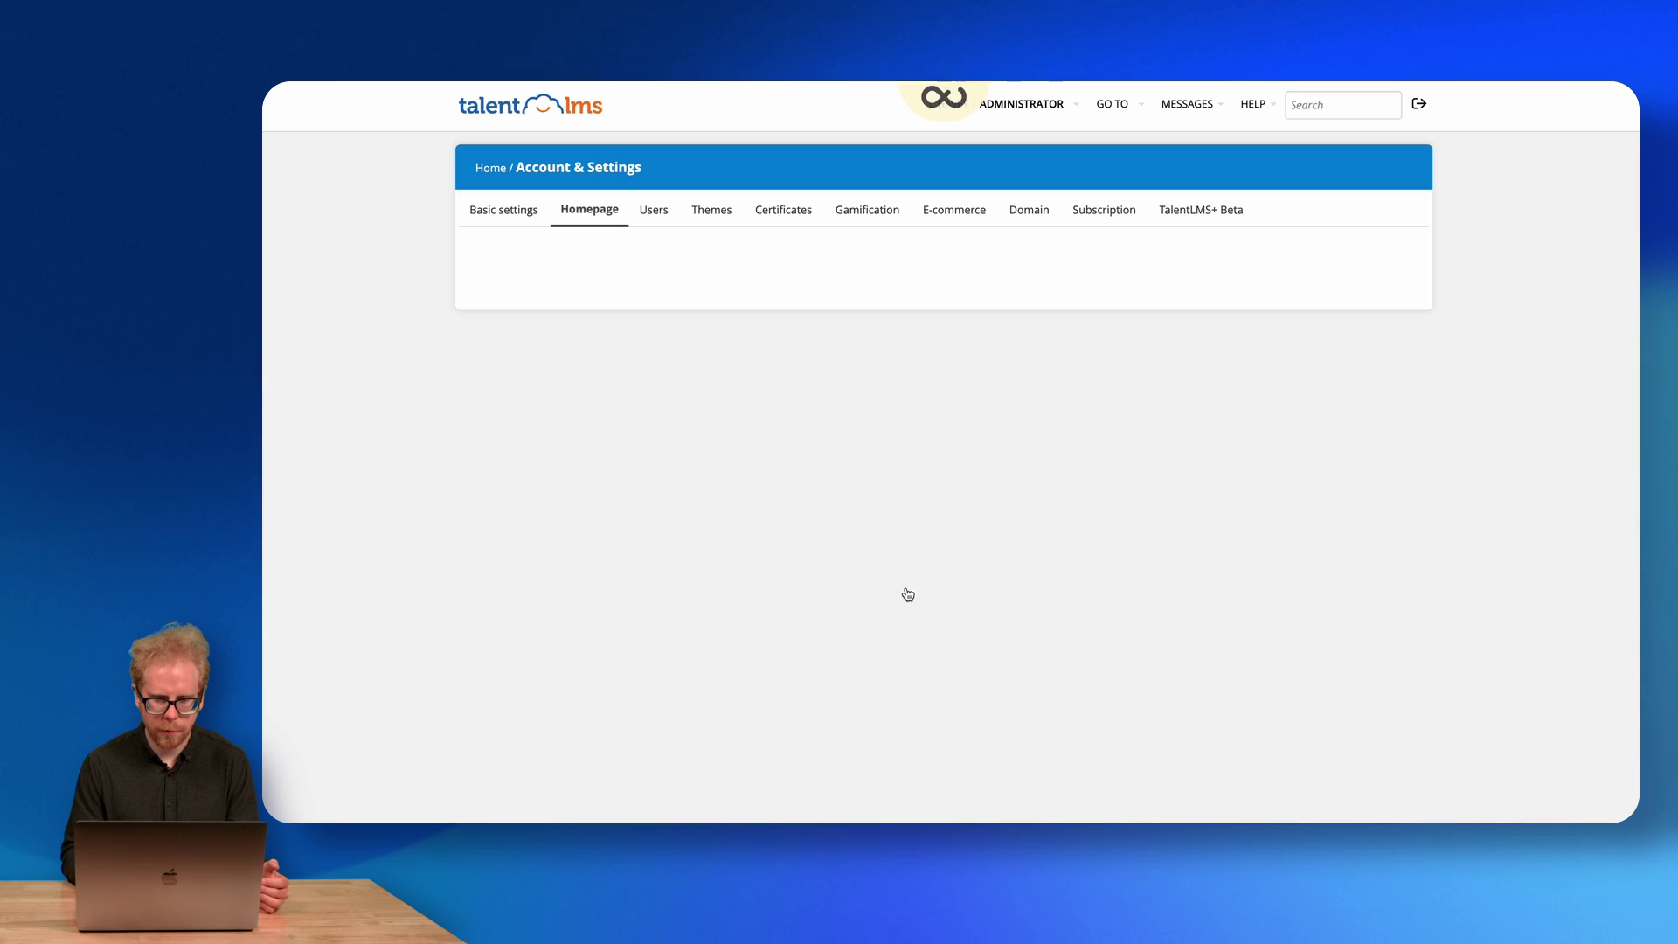
{"action": "scroll", "coordinate": [887, 438], "scroll_direction": "down", "scroll_amount": 5}
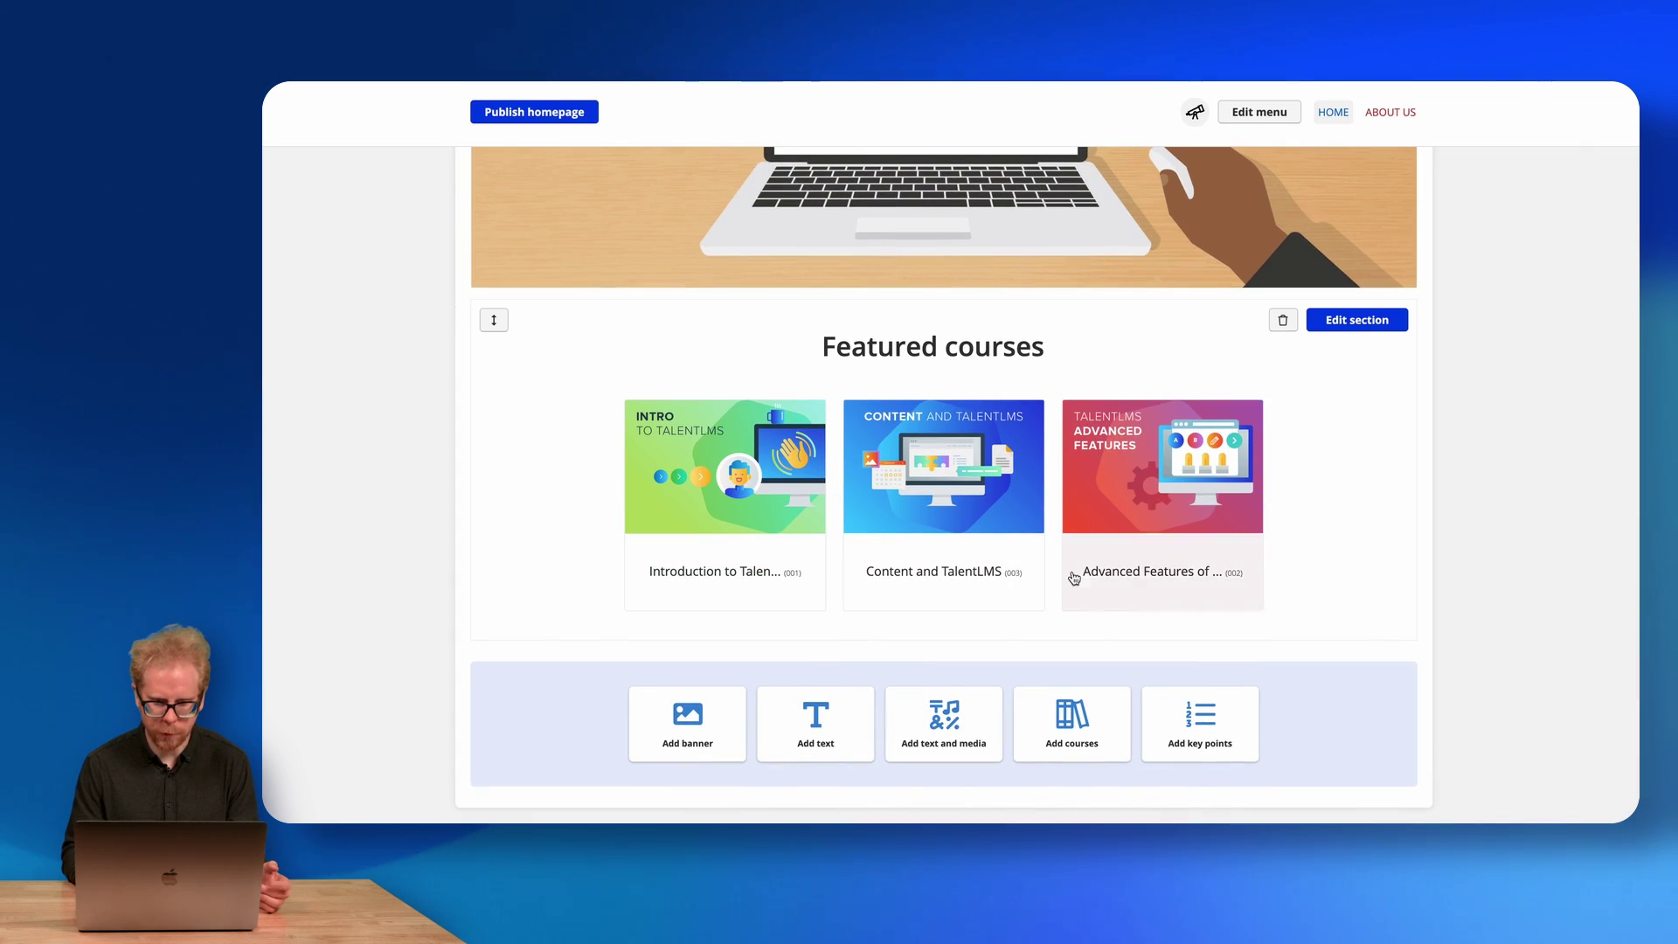
{"action": "scroll", "coordinate": [725, 387], "scroll_direction": "up", "scroll_amount": 5}
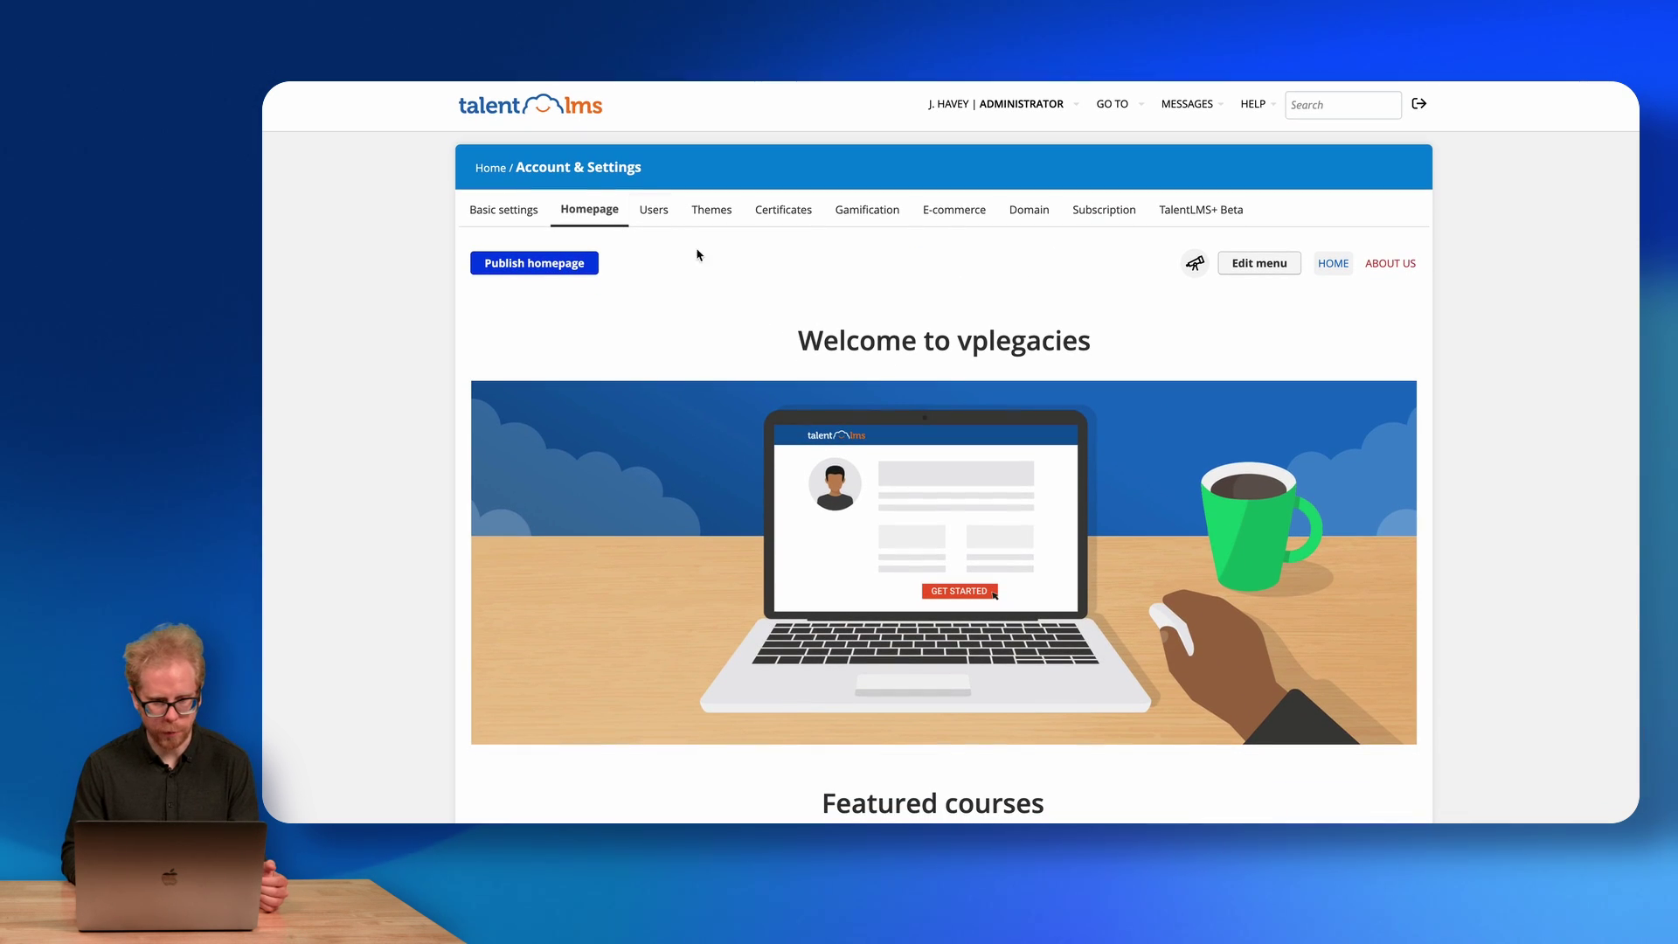
{"action": "left_click", "coordinate": [664, 220]}
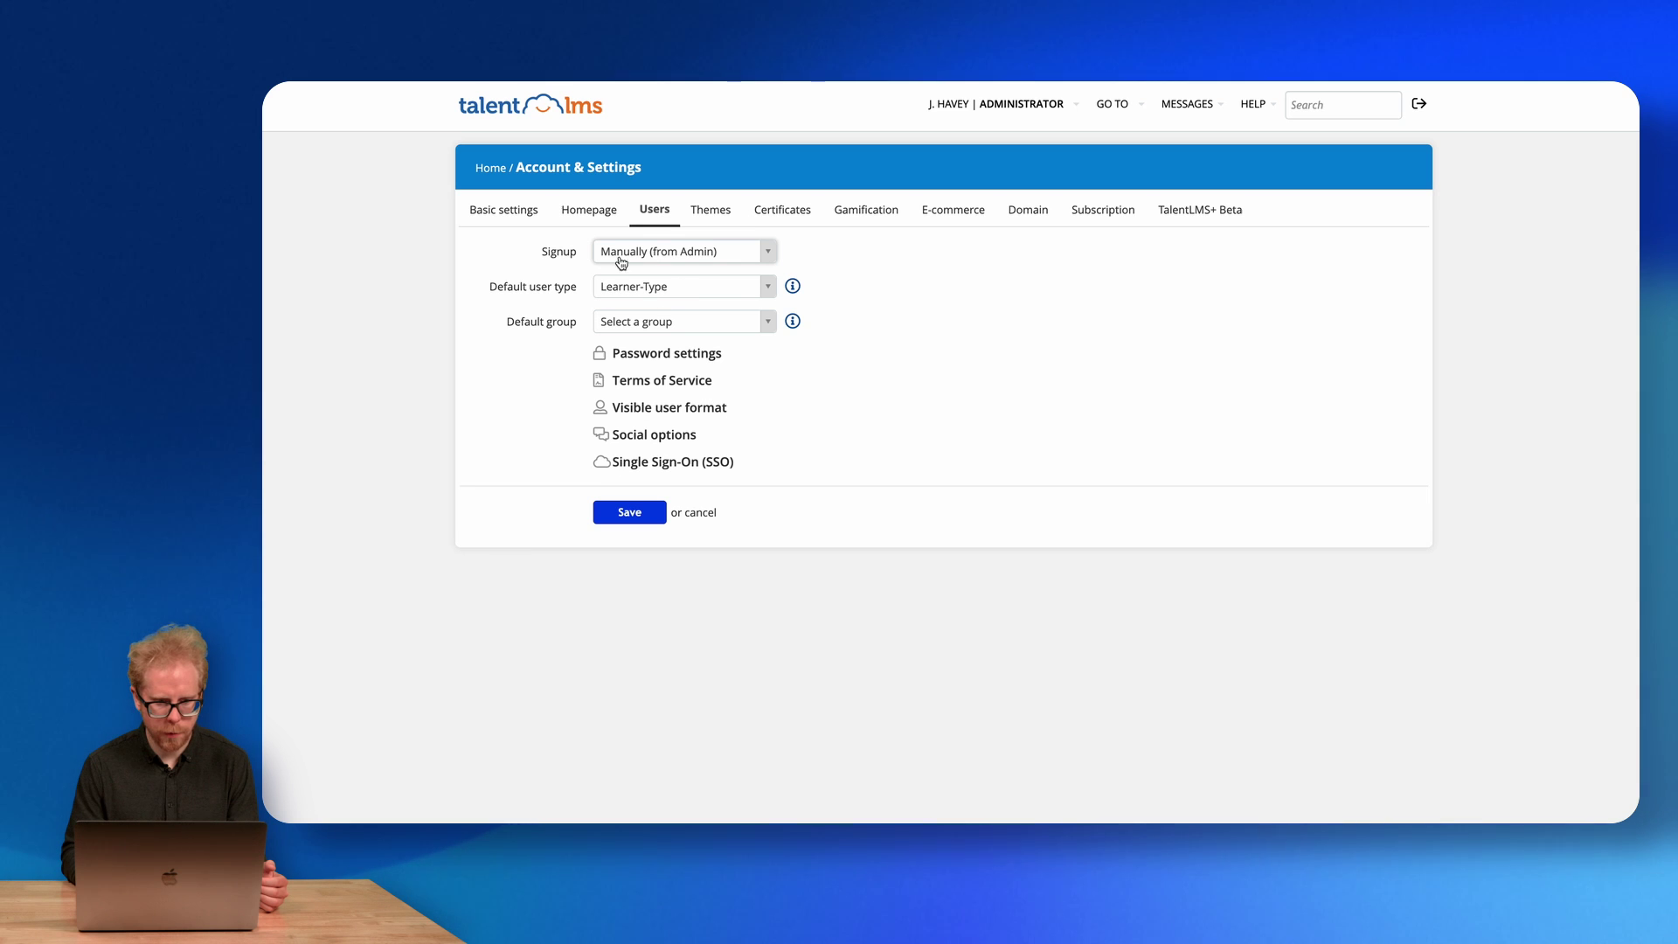
{"action": "left_click", "coordinate": [650, 255]}
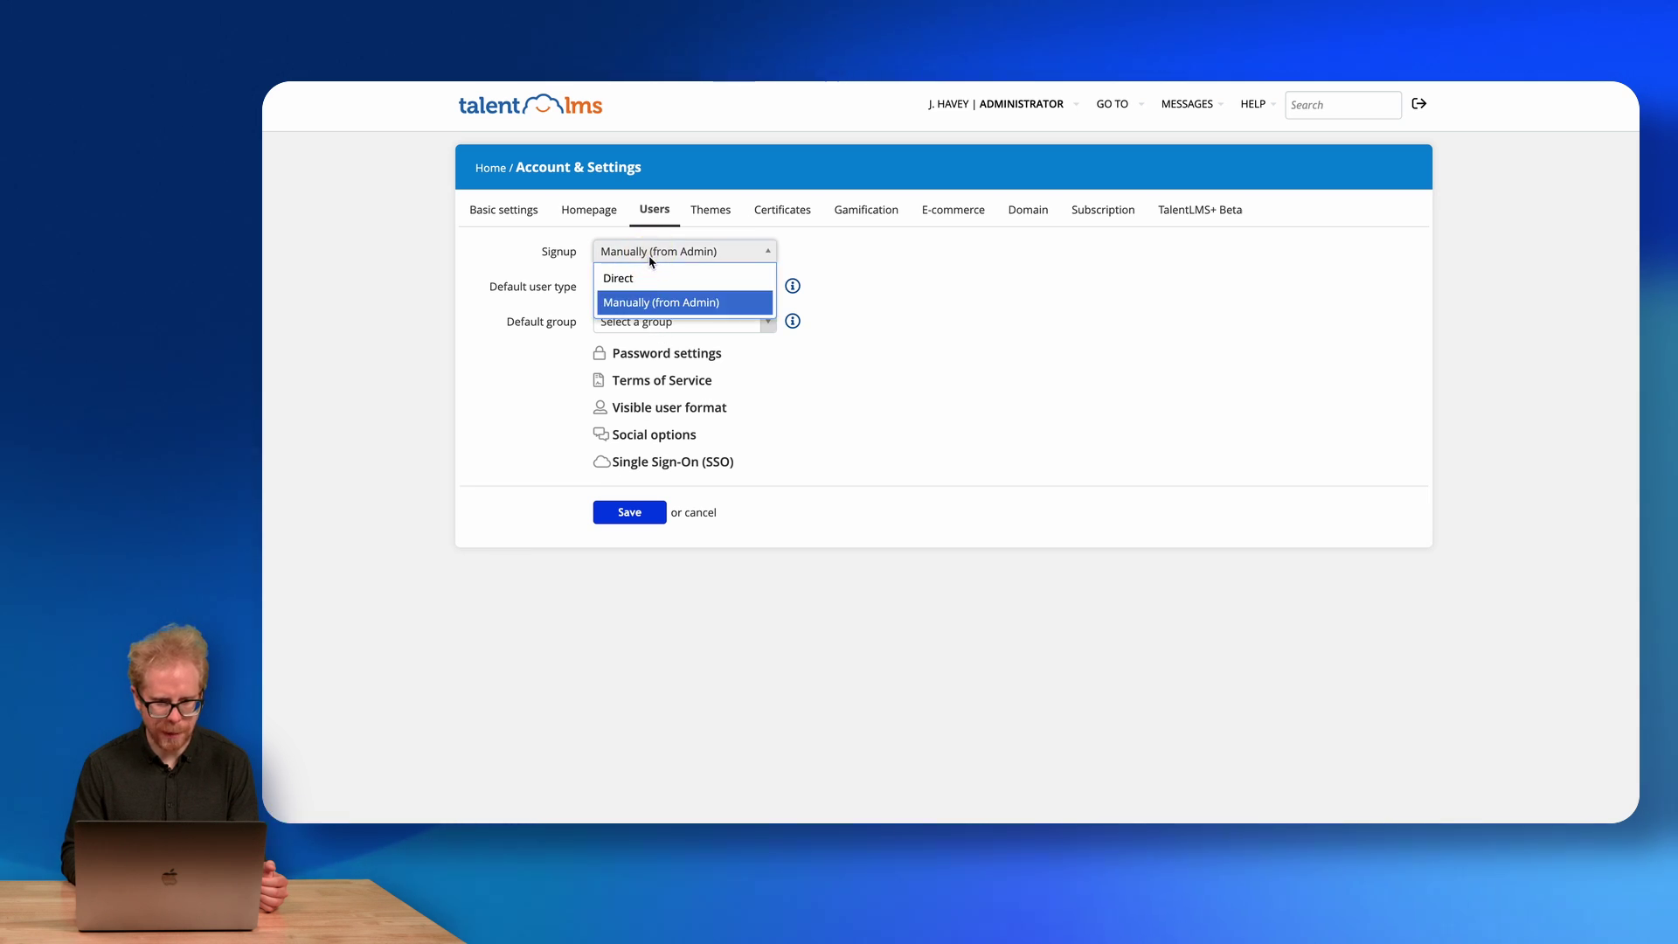
{"action": "left_click", "coordinate": [650, 260]}
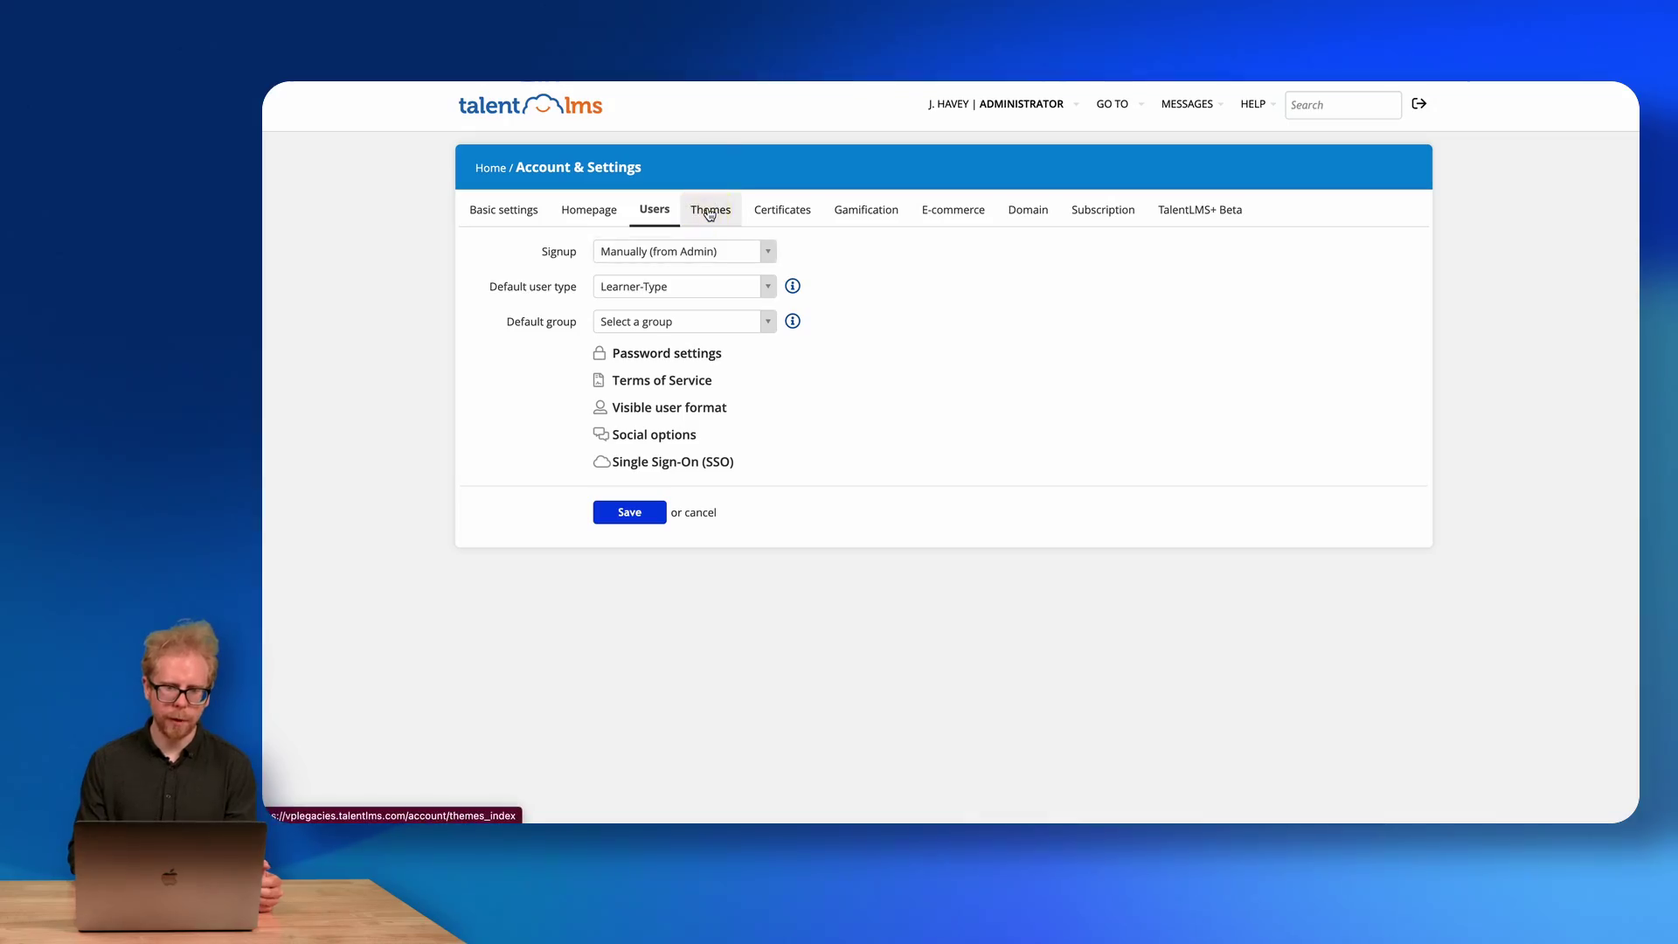
Browse the Theme list without changing Modern, then show the Classic certificate settings.
{"action": "left_click", "coordinate": [710, 212]}
{"action": "left_click", "coordinate": [697, 255]}
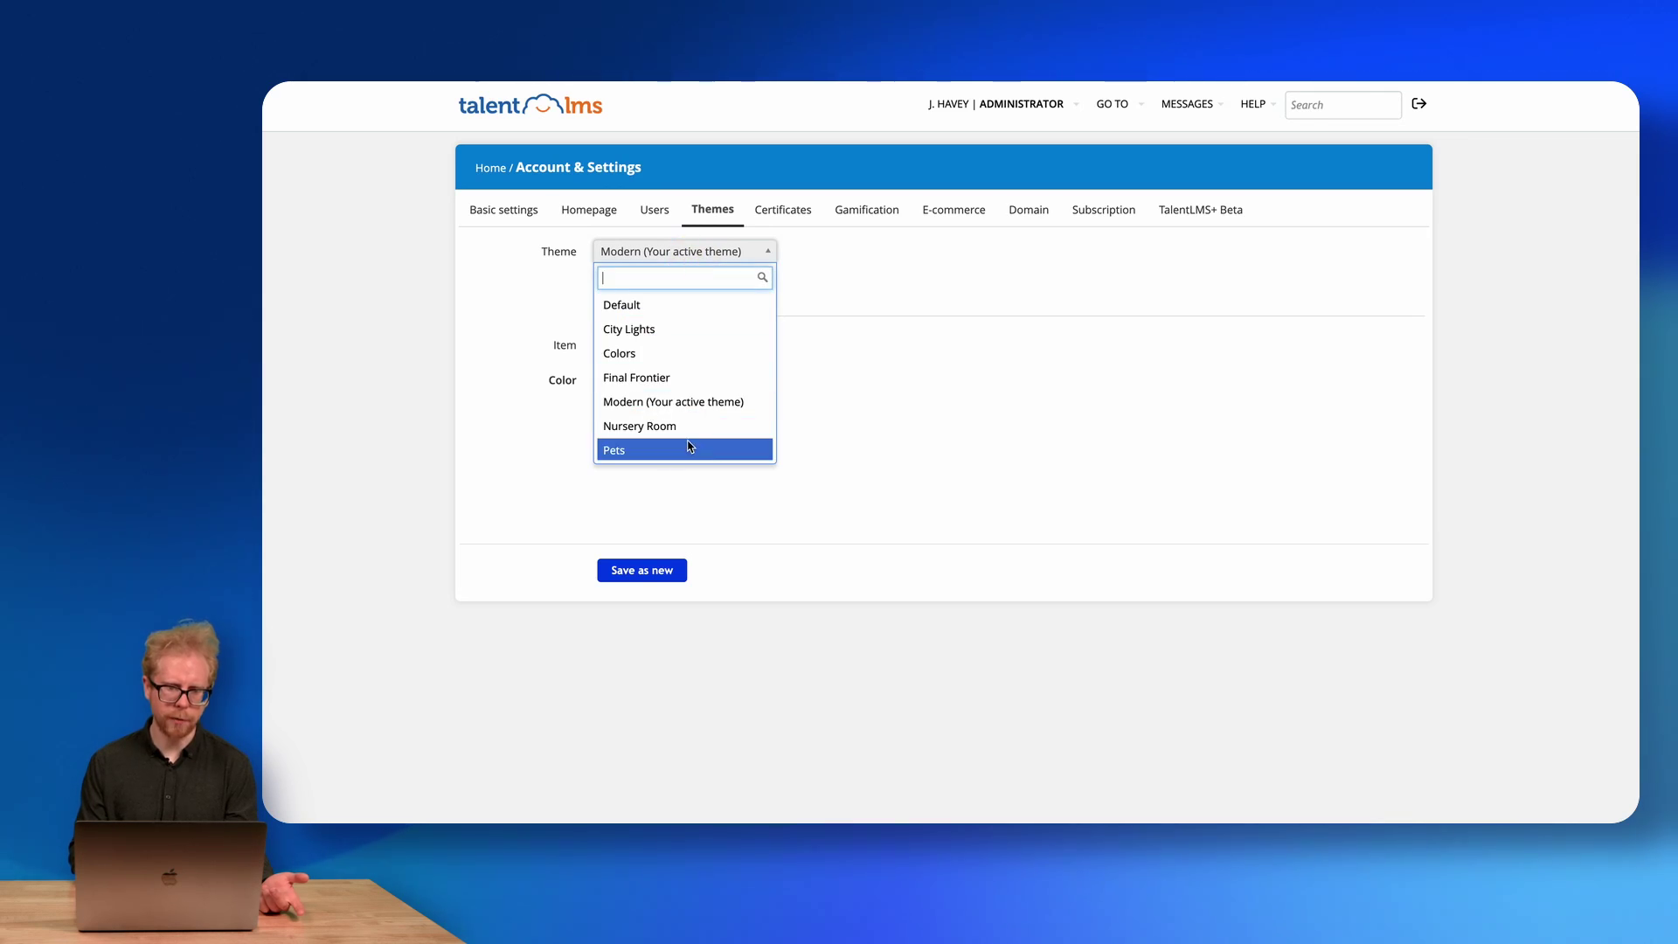
{"action": "scroll", "coordinate": [734, 391], "scroll_direction": "down", "scroll_amount": 3}
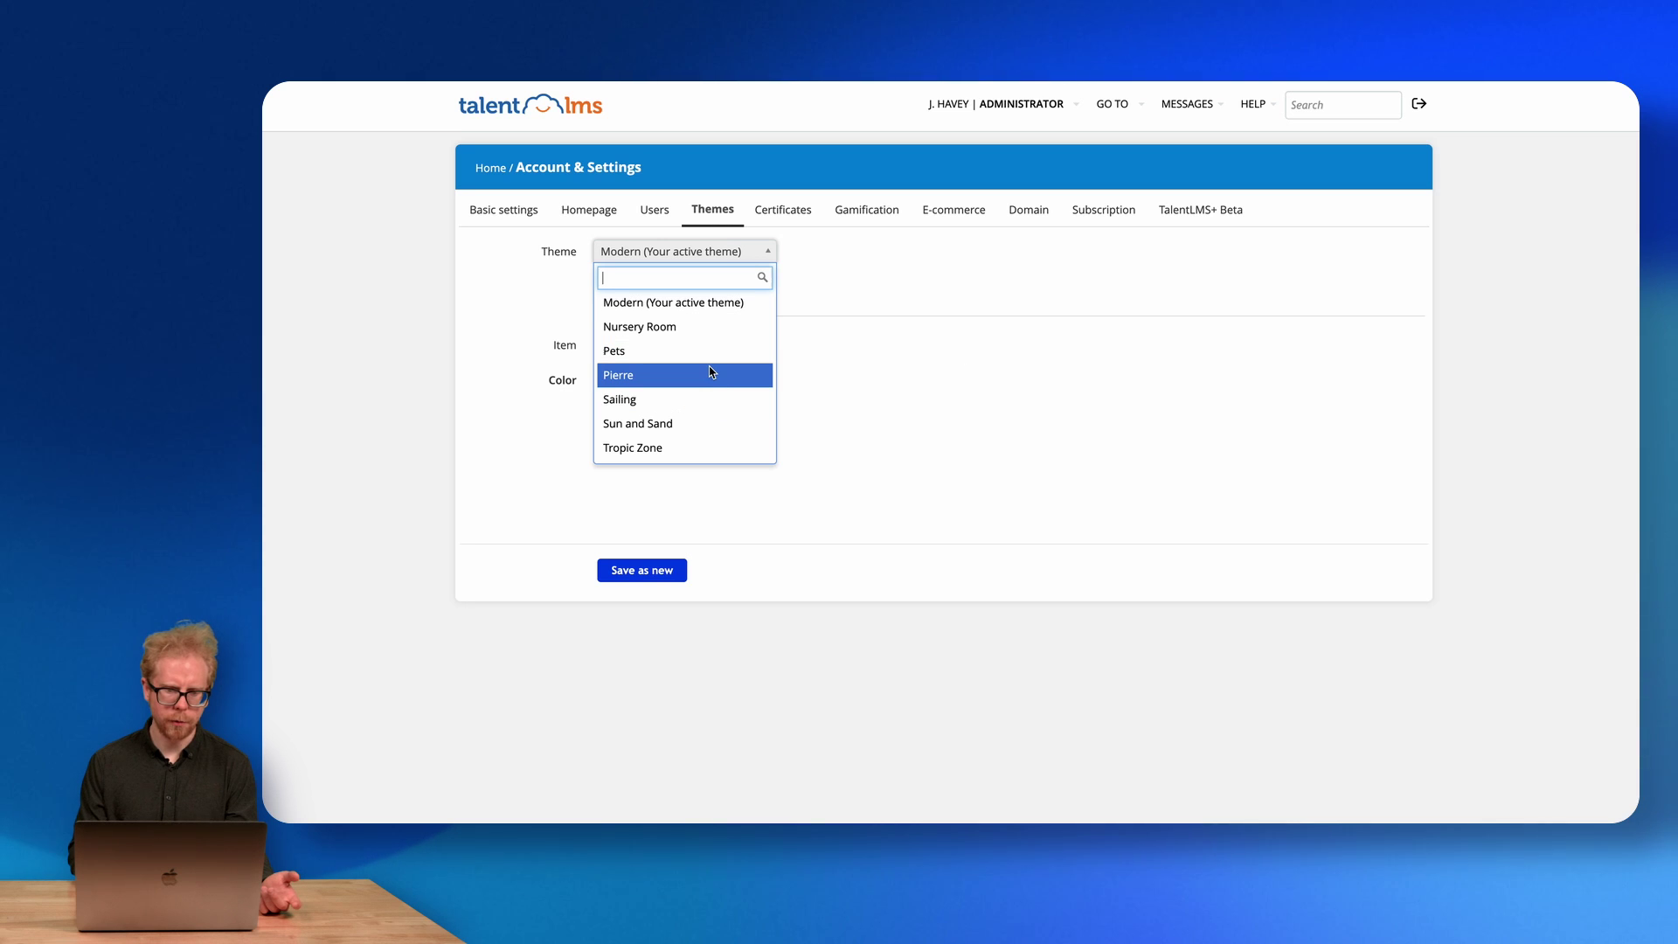
{"action": "left_click", "coordinate": [826, 321]}
{"action": "left_click", "coordinate": [781, 210]}
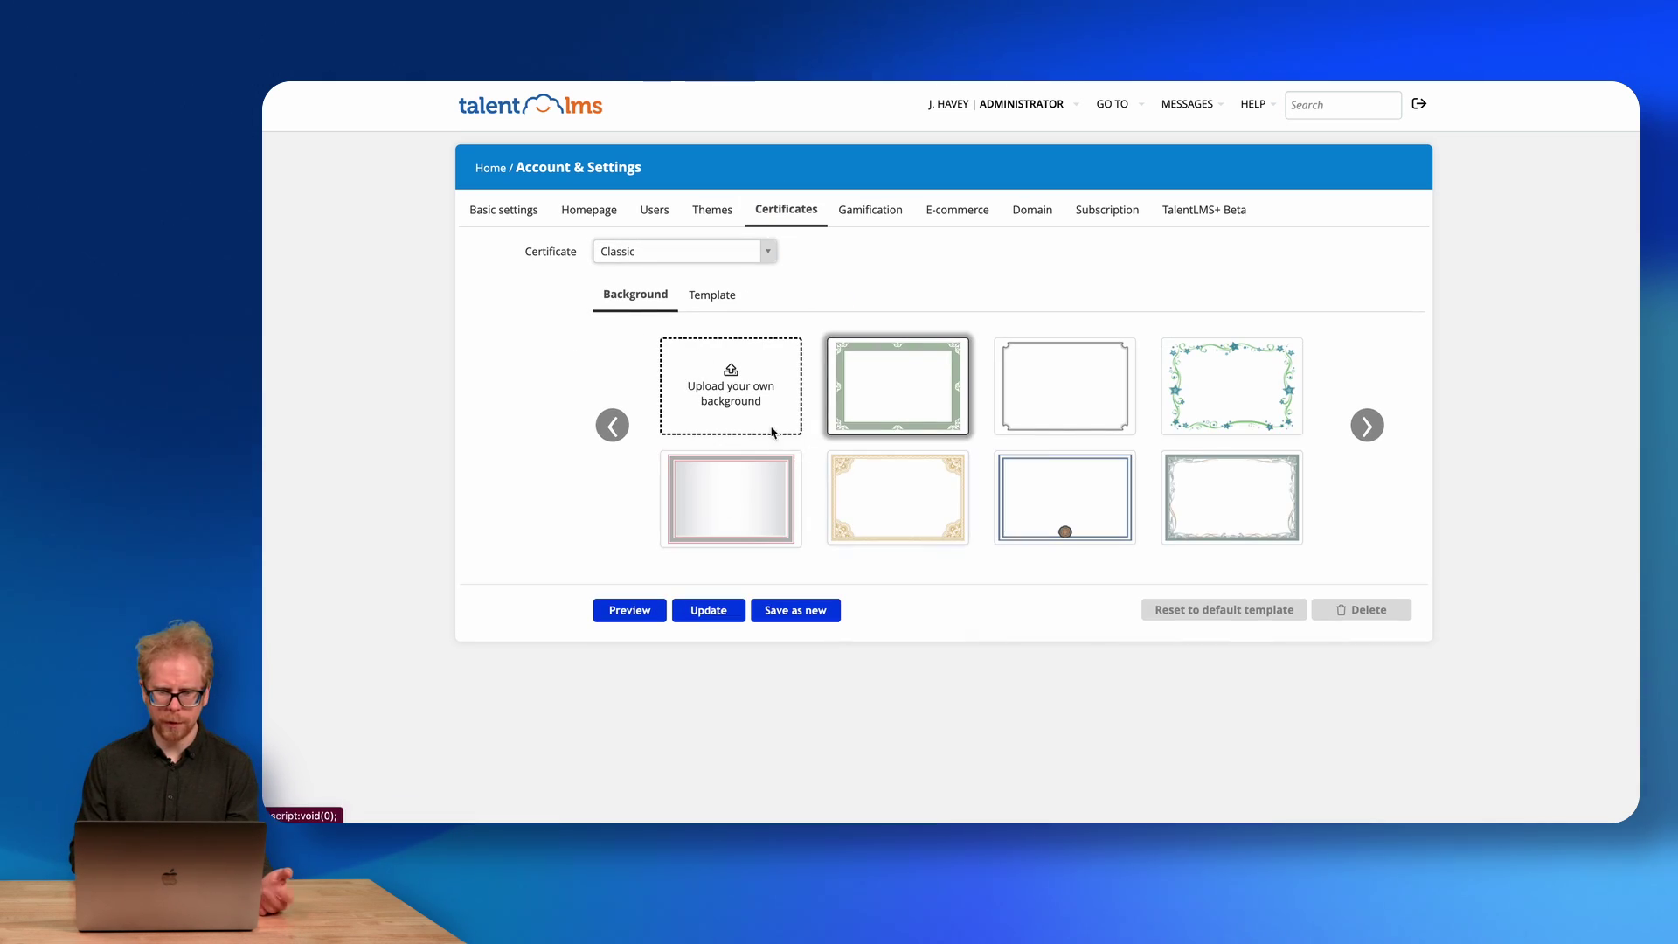
View the Classic certificate's HTML template and backgrounds, then show the Gamification settings.
{"action": "mouse_move", "coordinate": [734, 393]}
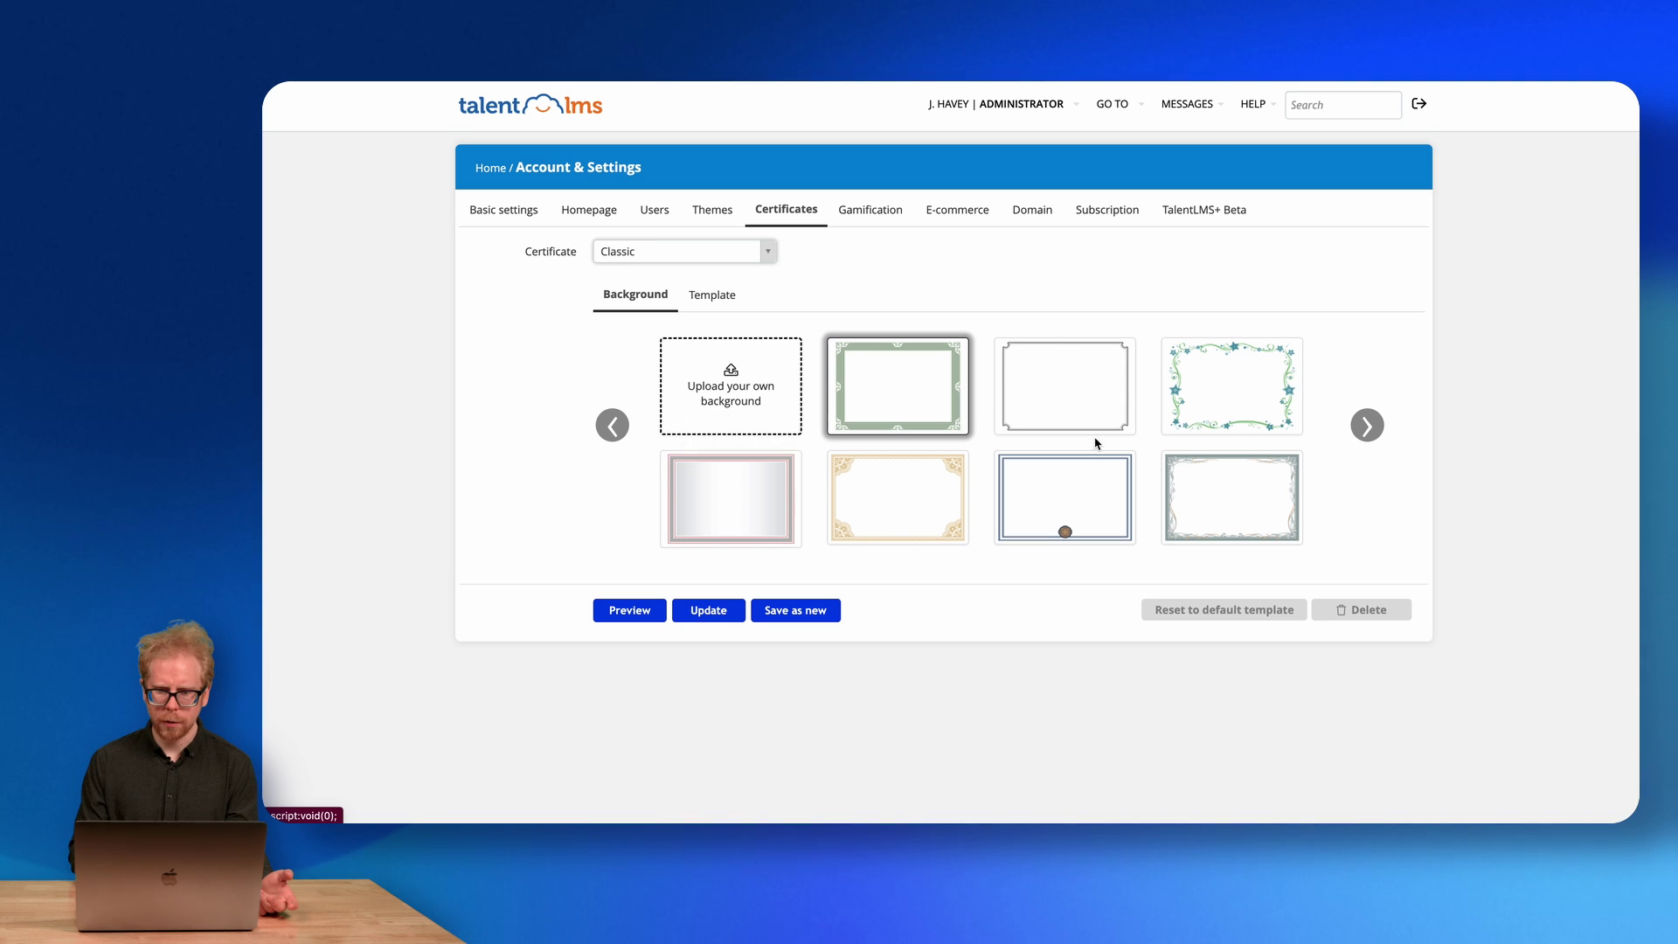
{"action": "left_click", "coordinate": [718, 299]}
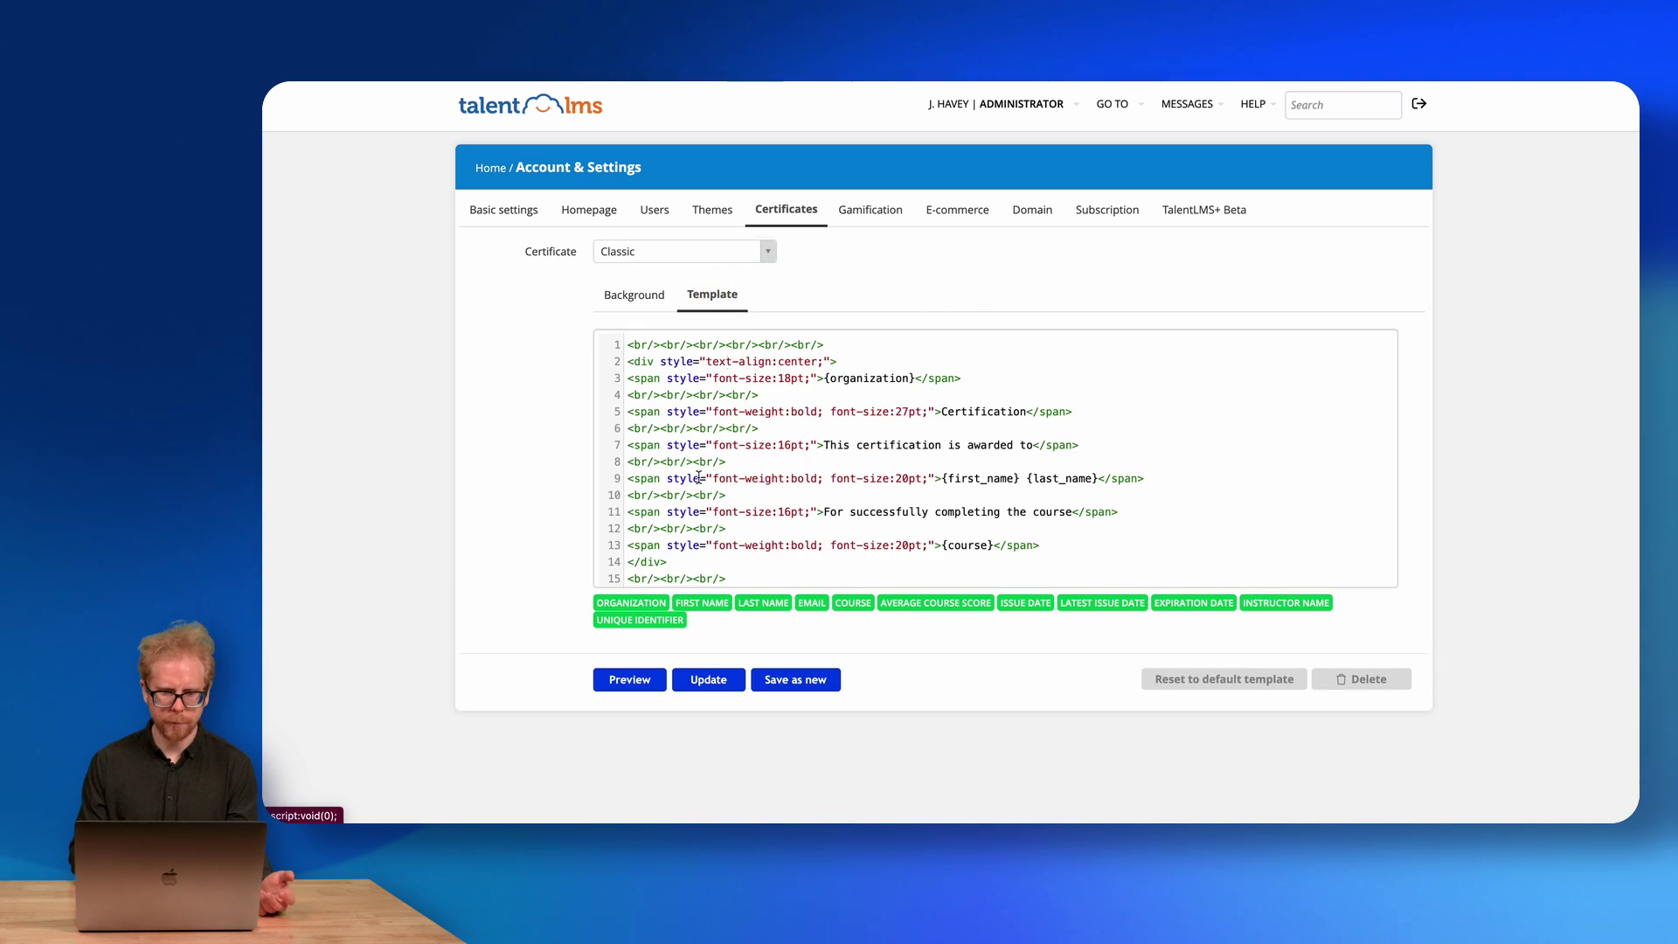
{"action": "scroll", "coordinate": [669, 398], "scroll_direction": "down", "scroll_amount": 5}
{"action": "scroll", "coordinate": [669, 398], "scroll_direction": "up", "scroll_amount": 5}
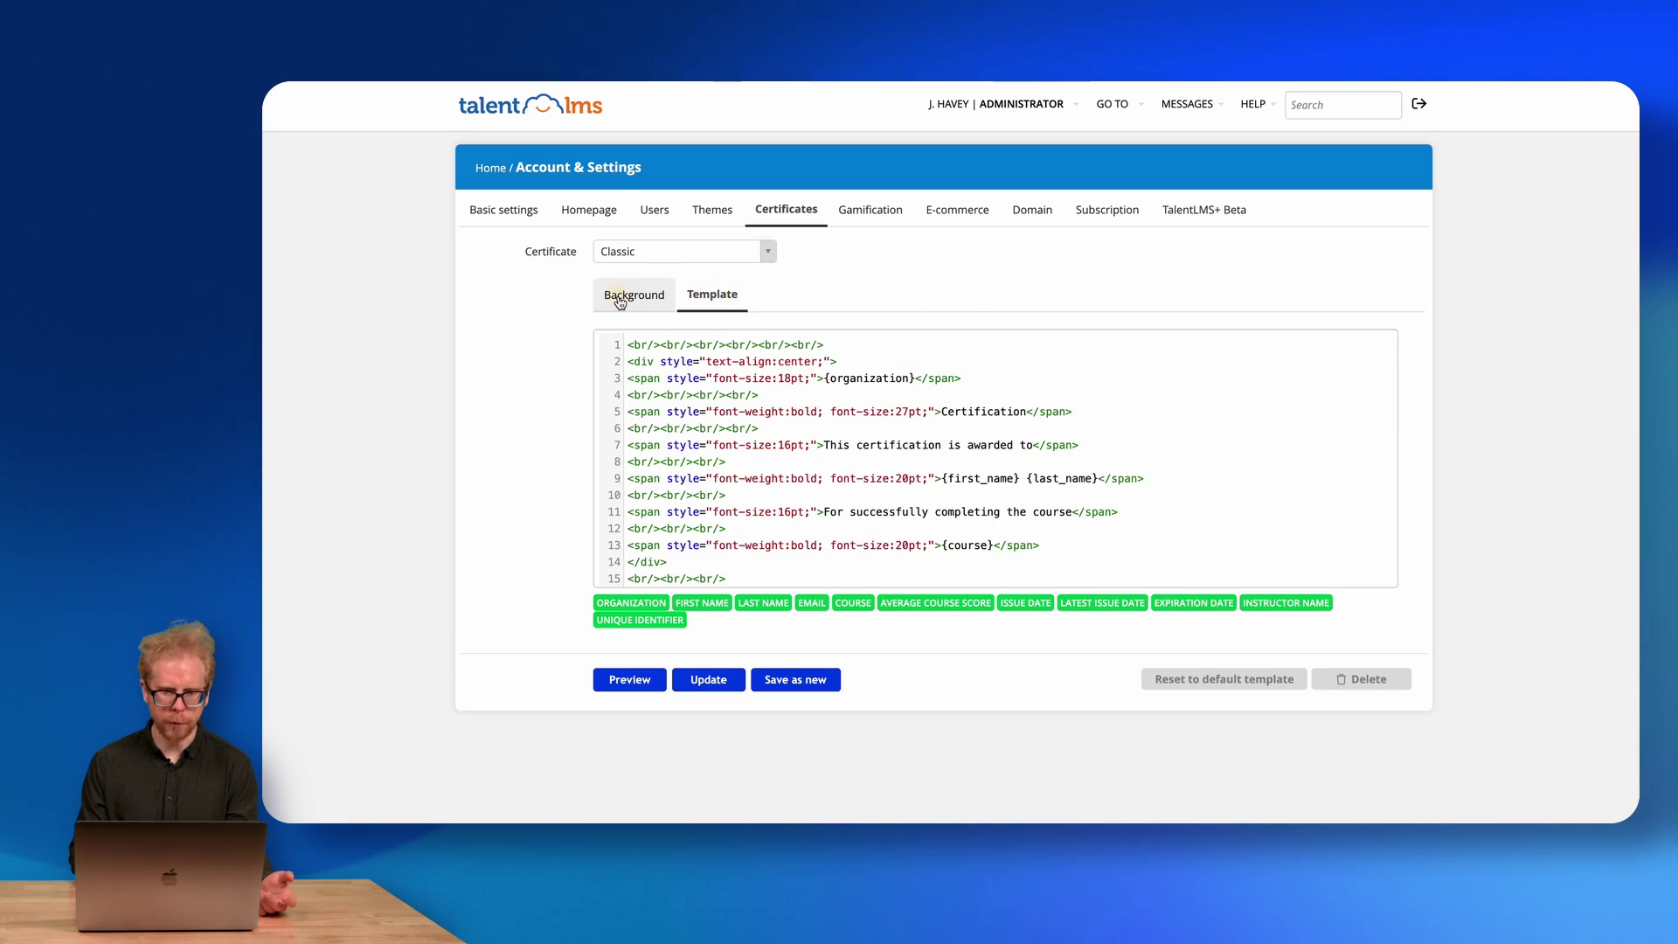
{"action": "left_click", "coordinate": [620, 295]}
{"action": "left_click", "coordinate": [858, 212]}
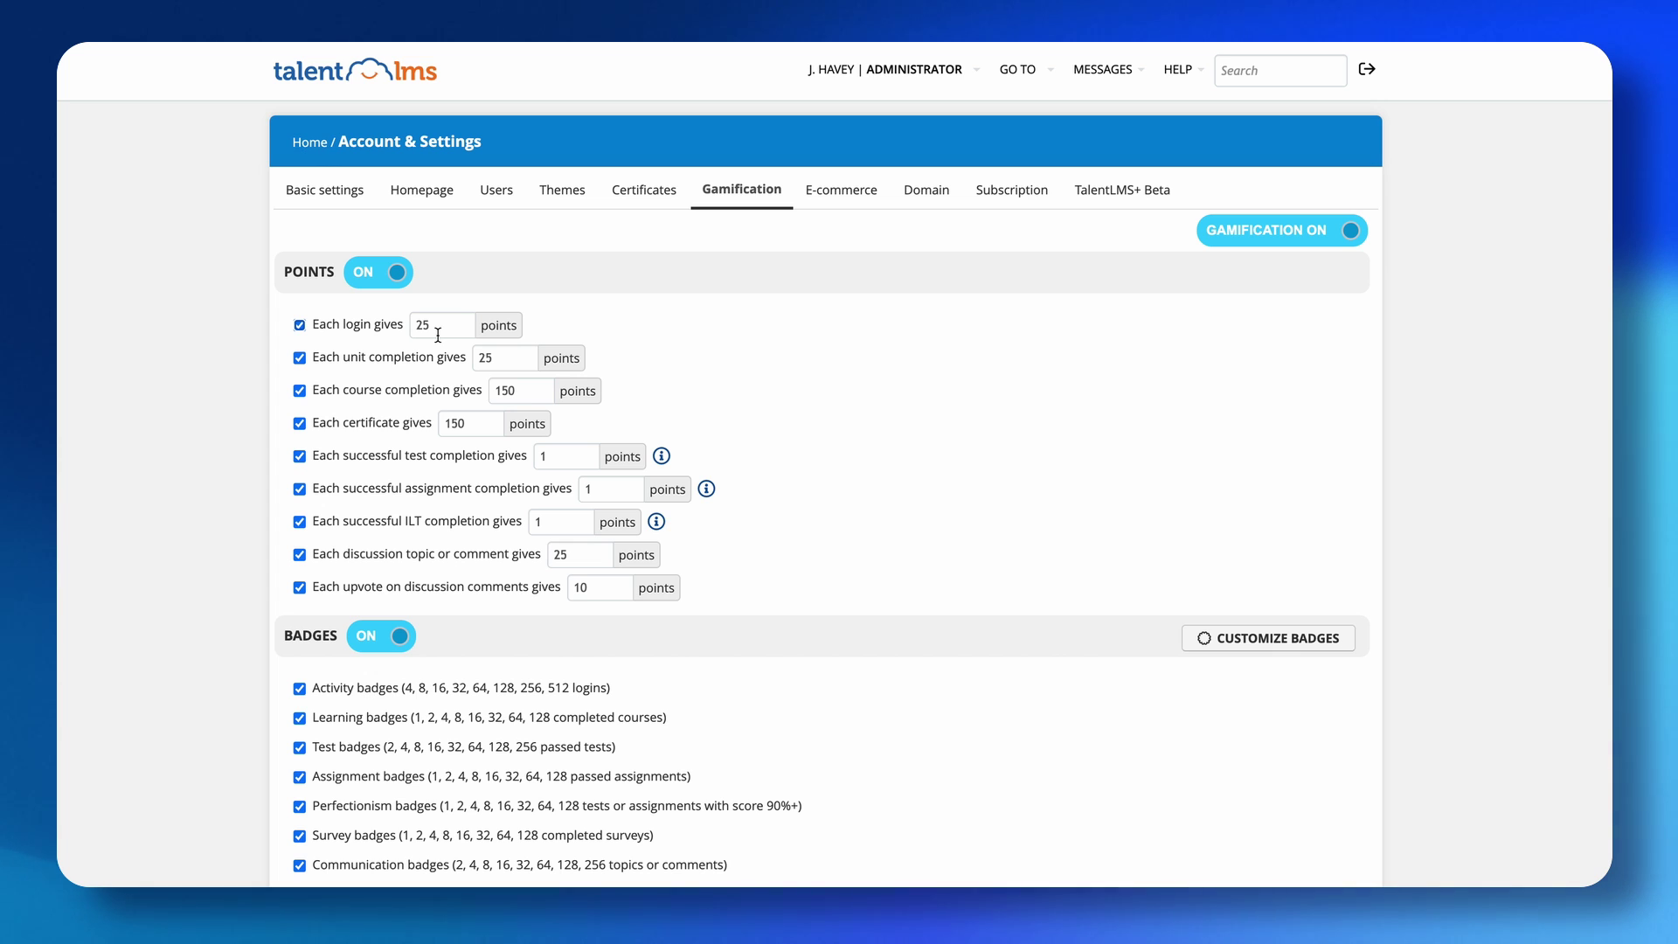
Uncheck 'Each login gives' points and review Badges, Levels, Rewards and Leaderboard settings.
{"action": "left_click", "coordinate": [298, 327]}
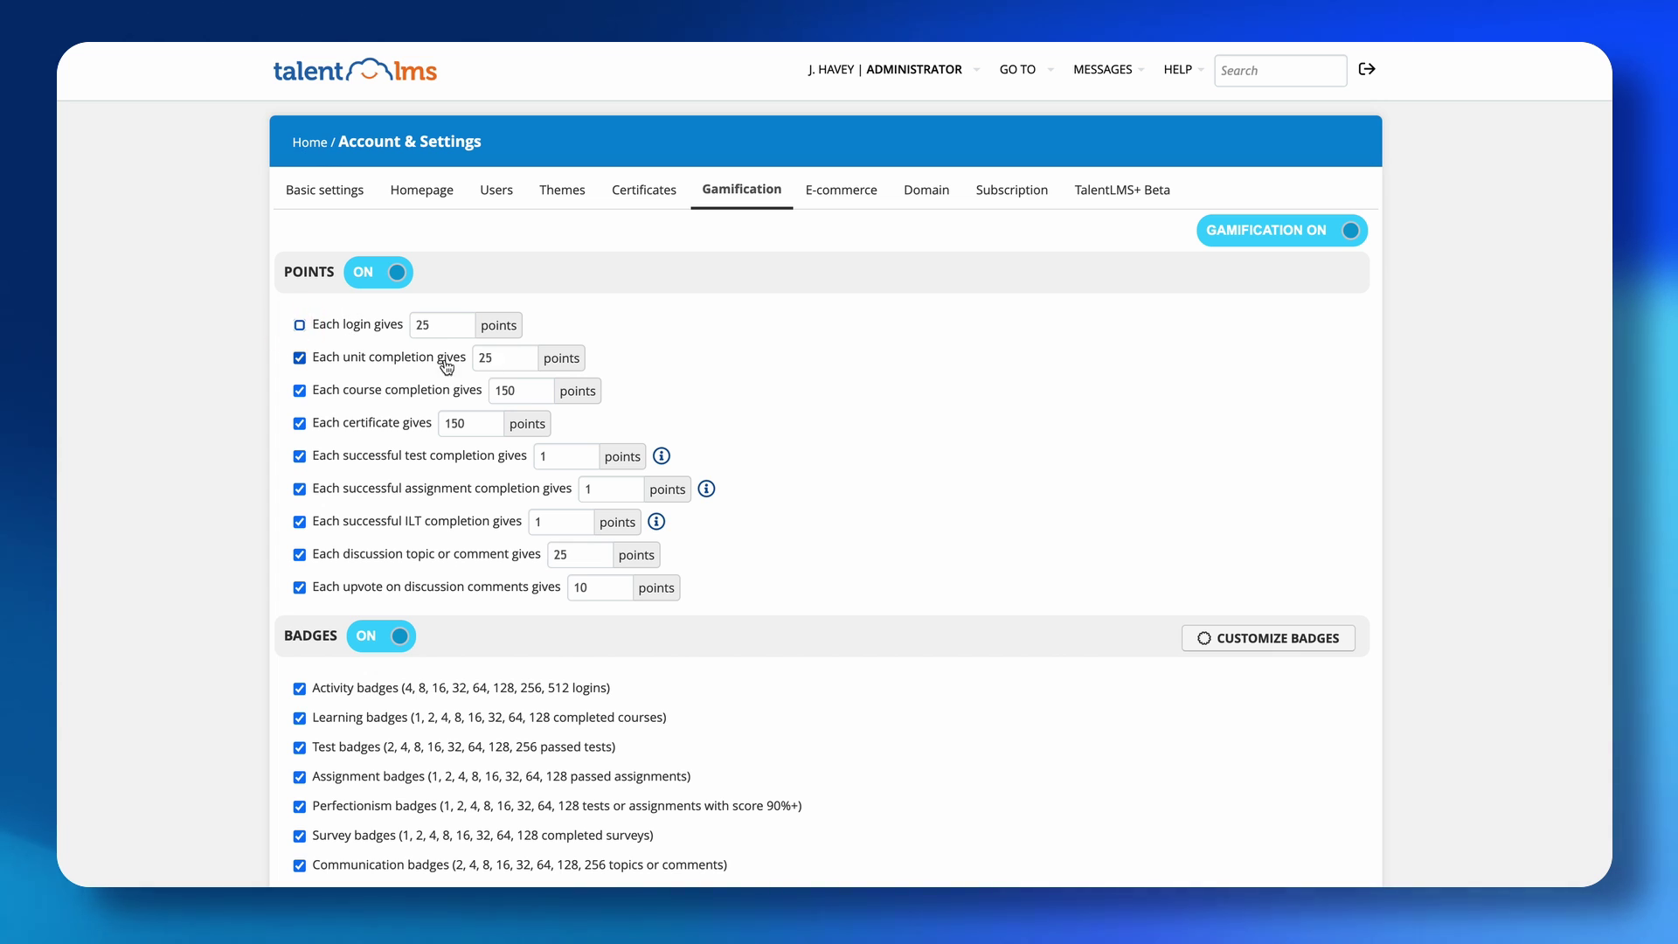
{"action": "scroll", "coordinate": [436, 365], "scroll_direction": "down", "scroll_amount": 1}
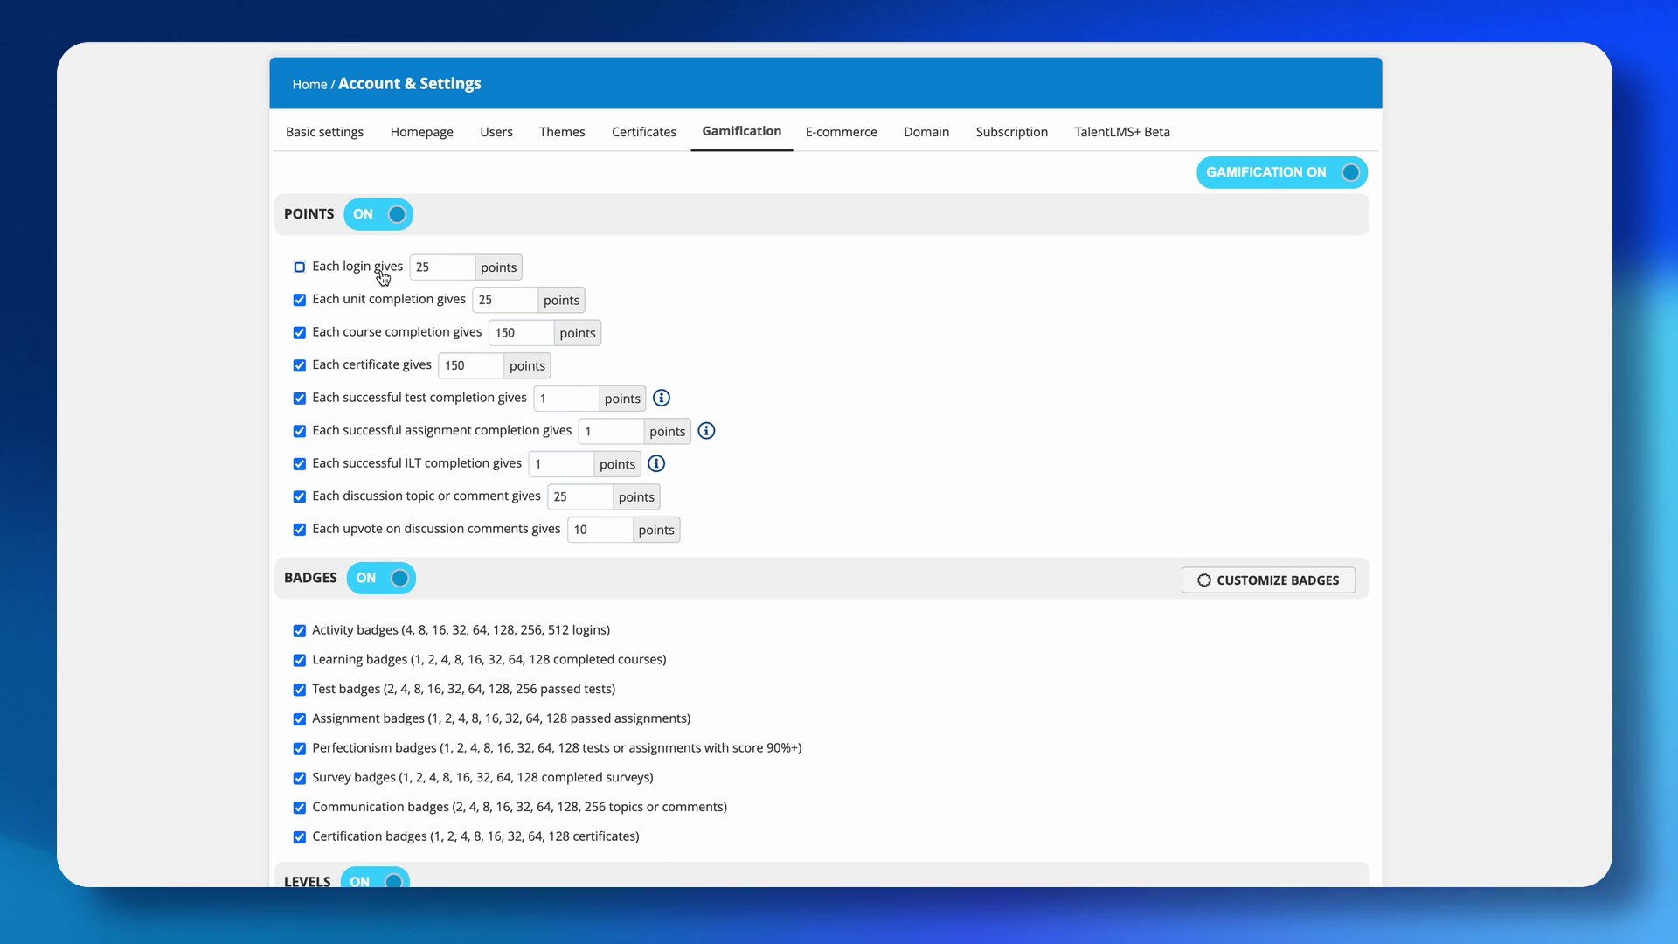
{"action": "scroll", "coordinate": [525, 376], "scroll_direction": "down", "scroll_amount": 2}
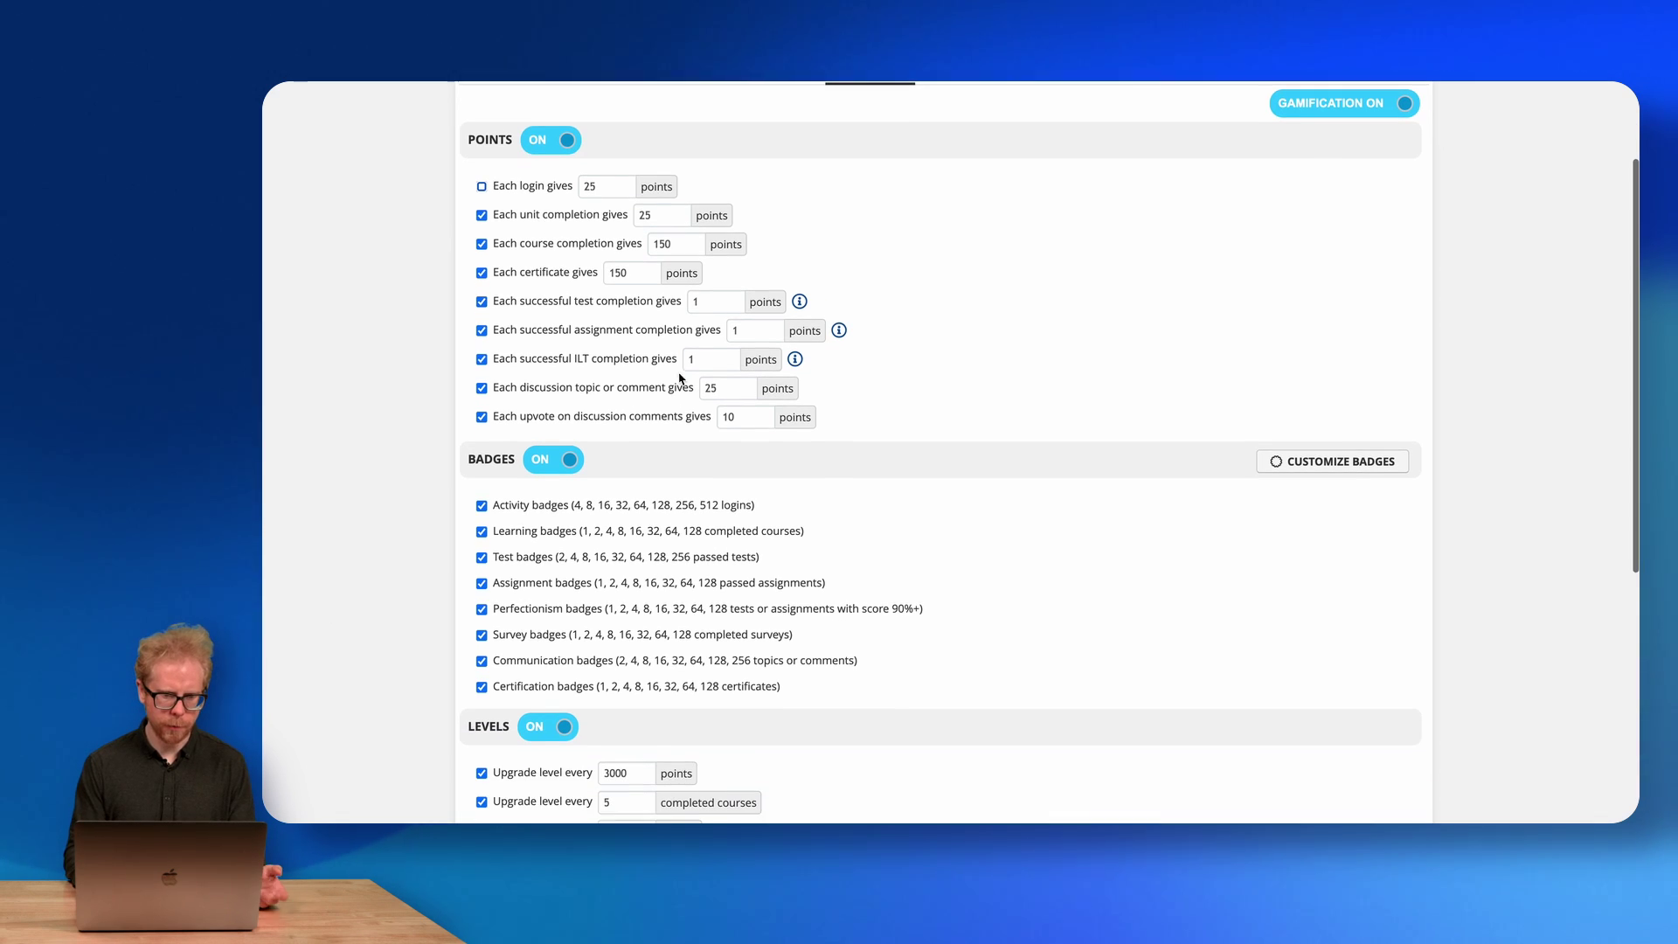
{"action": "scroll", "coordinate": [538, 498], "scroll_direction": "down", "scroll_amount": 4}
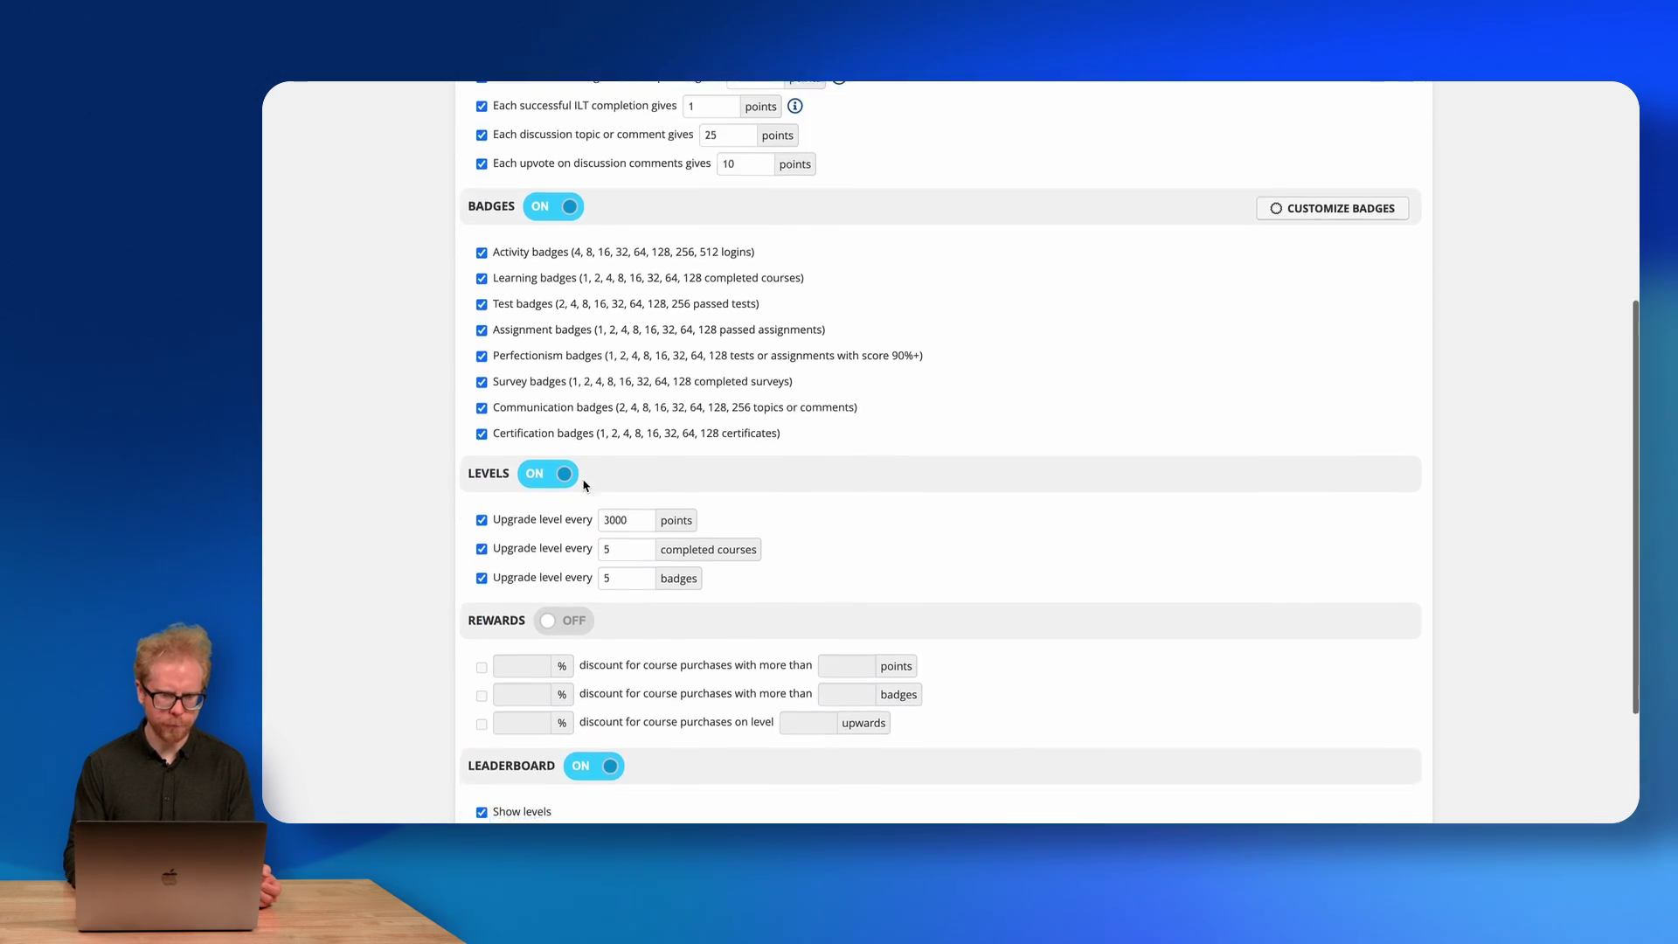
{"action": "scroll", "coordinate": [619, 469], "scroll_direction": "down", "scroll_amount": 2}
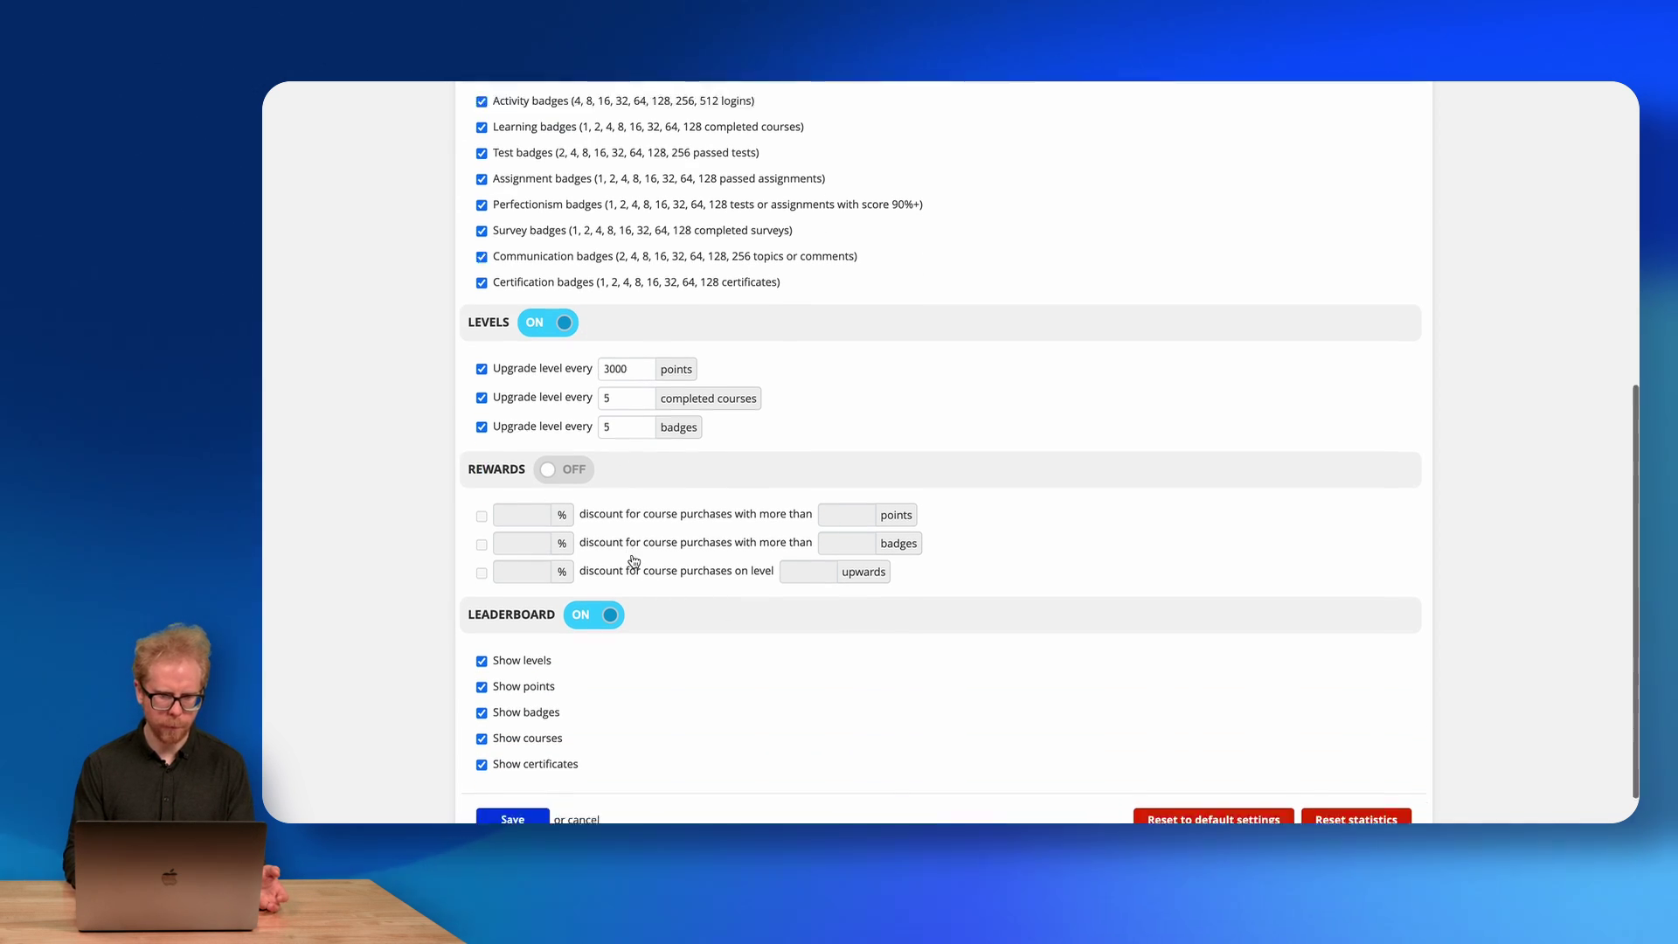
{"action": "scroll", "coordinate": [633, 559], "scroll_direction": "down", "scroll_amount": 1}
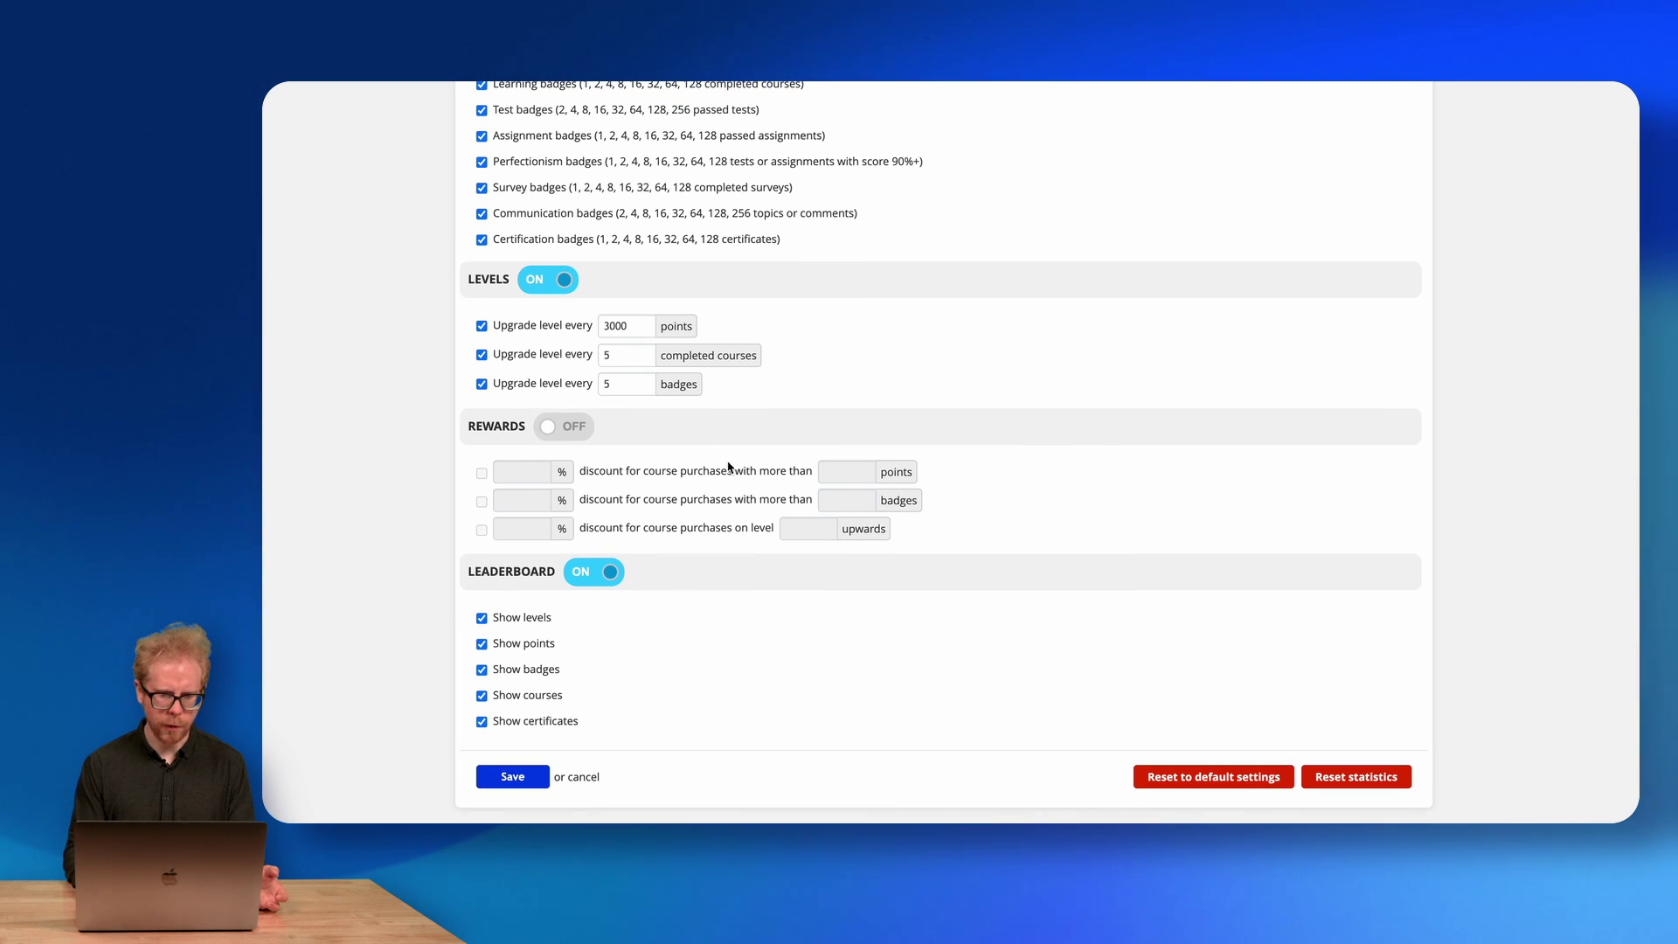
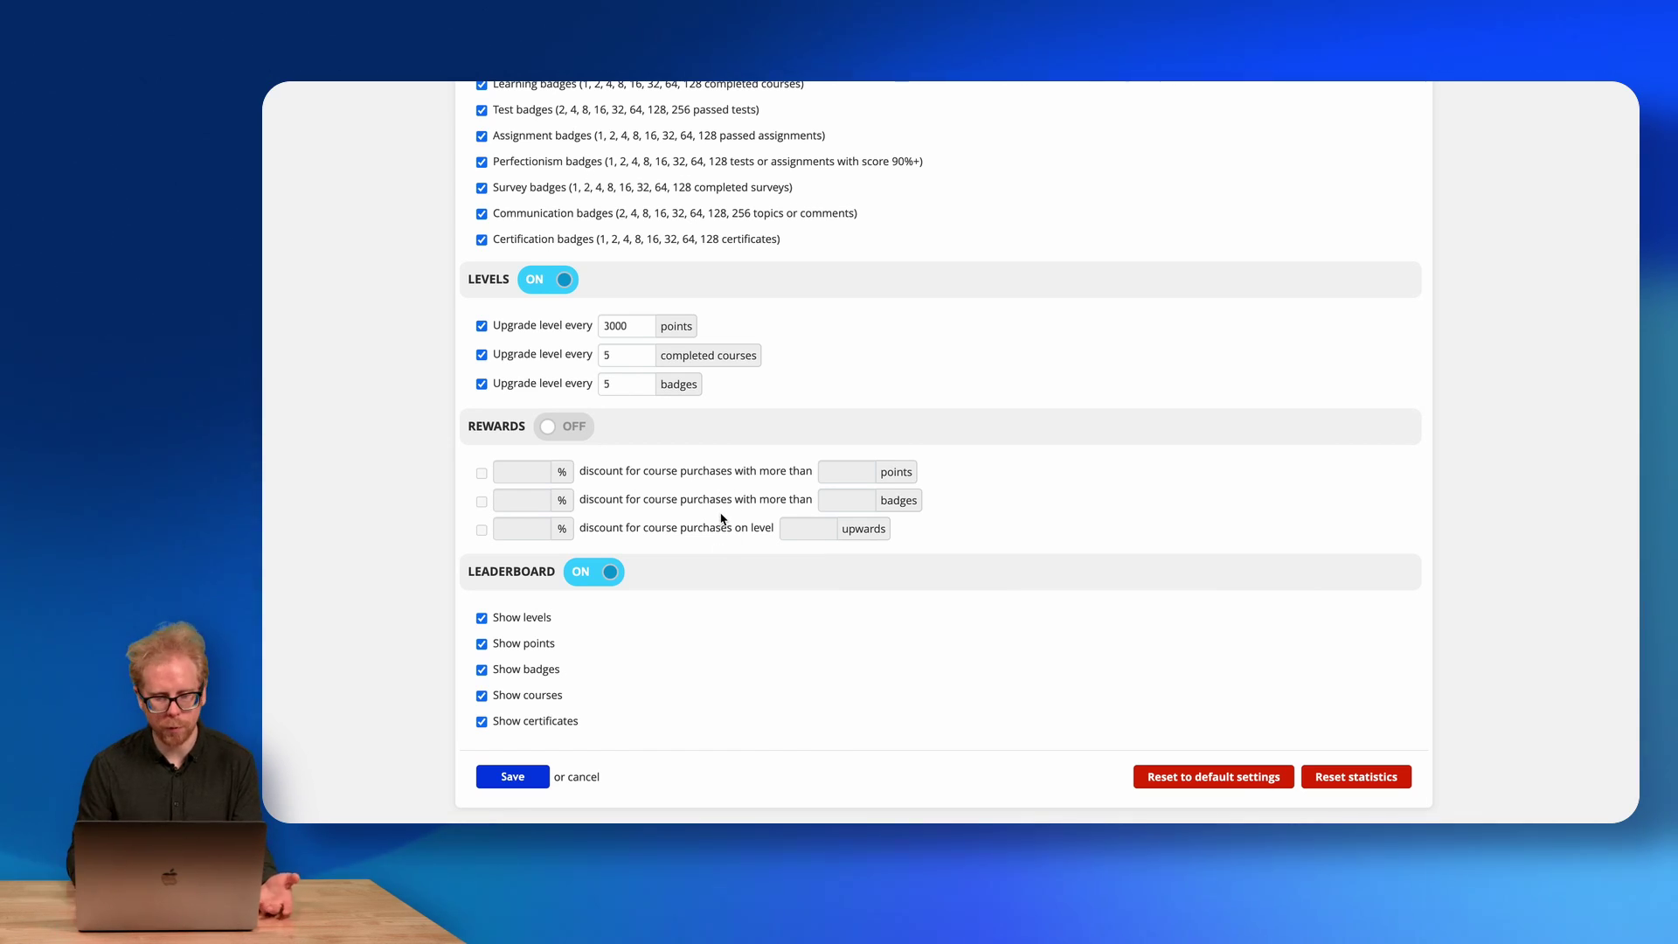
Save the gamification settings and bring up the portal's E-commerce settings.
{"action": "left_click", "coordinate": [514, 778]}
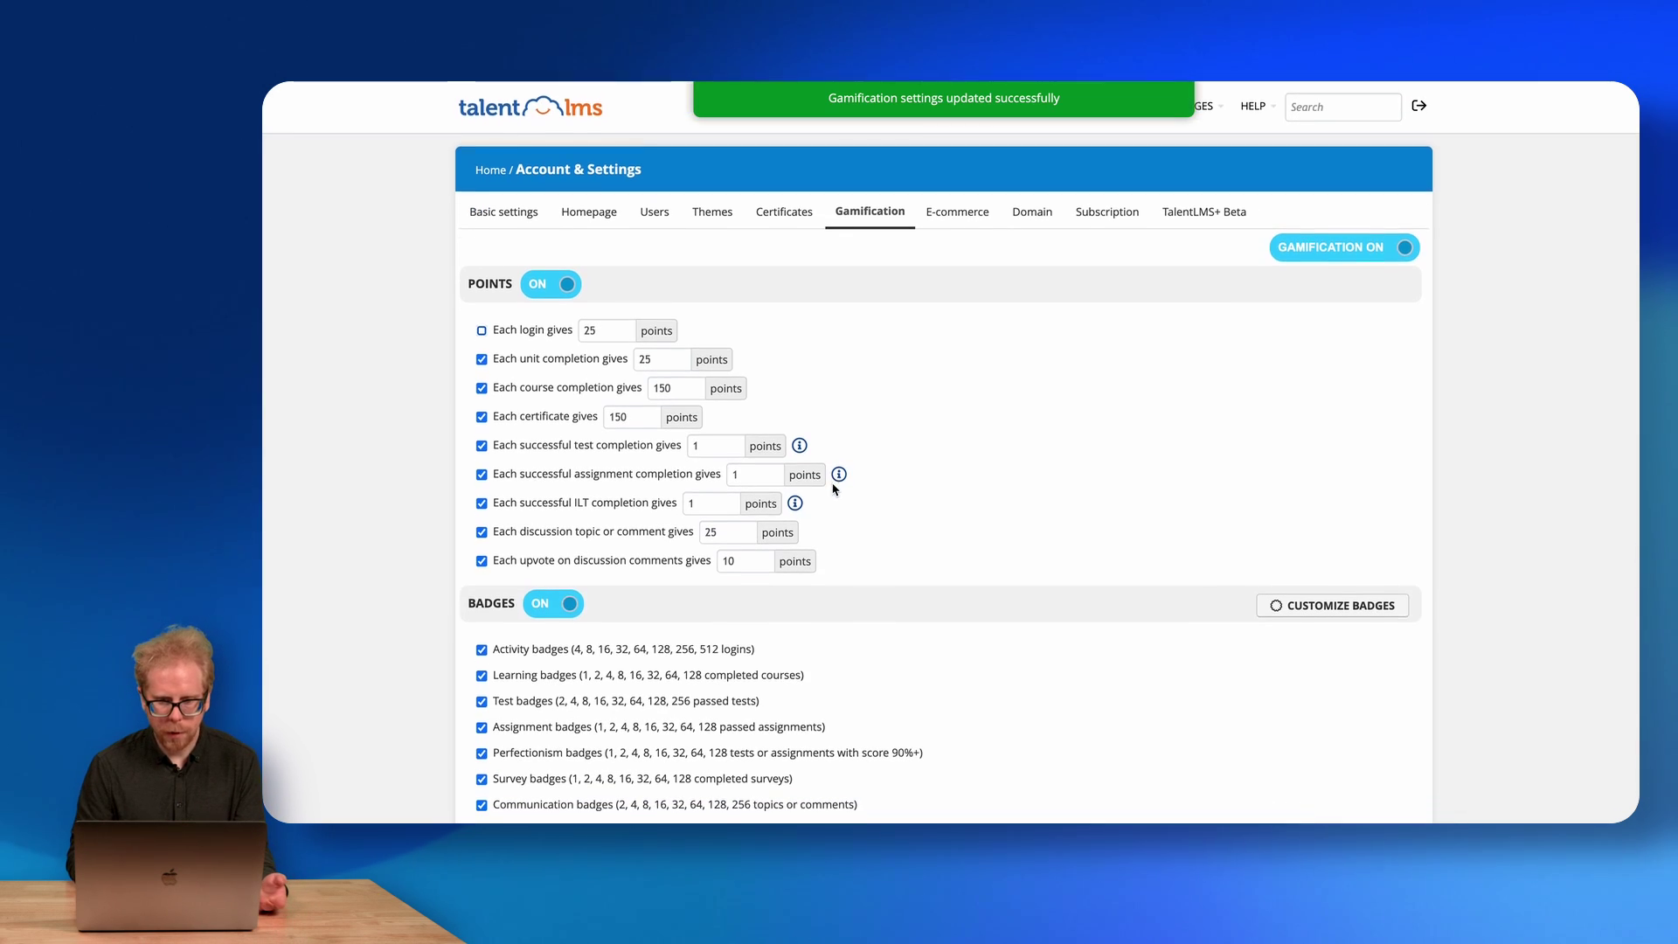
{"action": "left_click", "coordinate": [942, 215]}
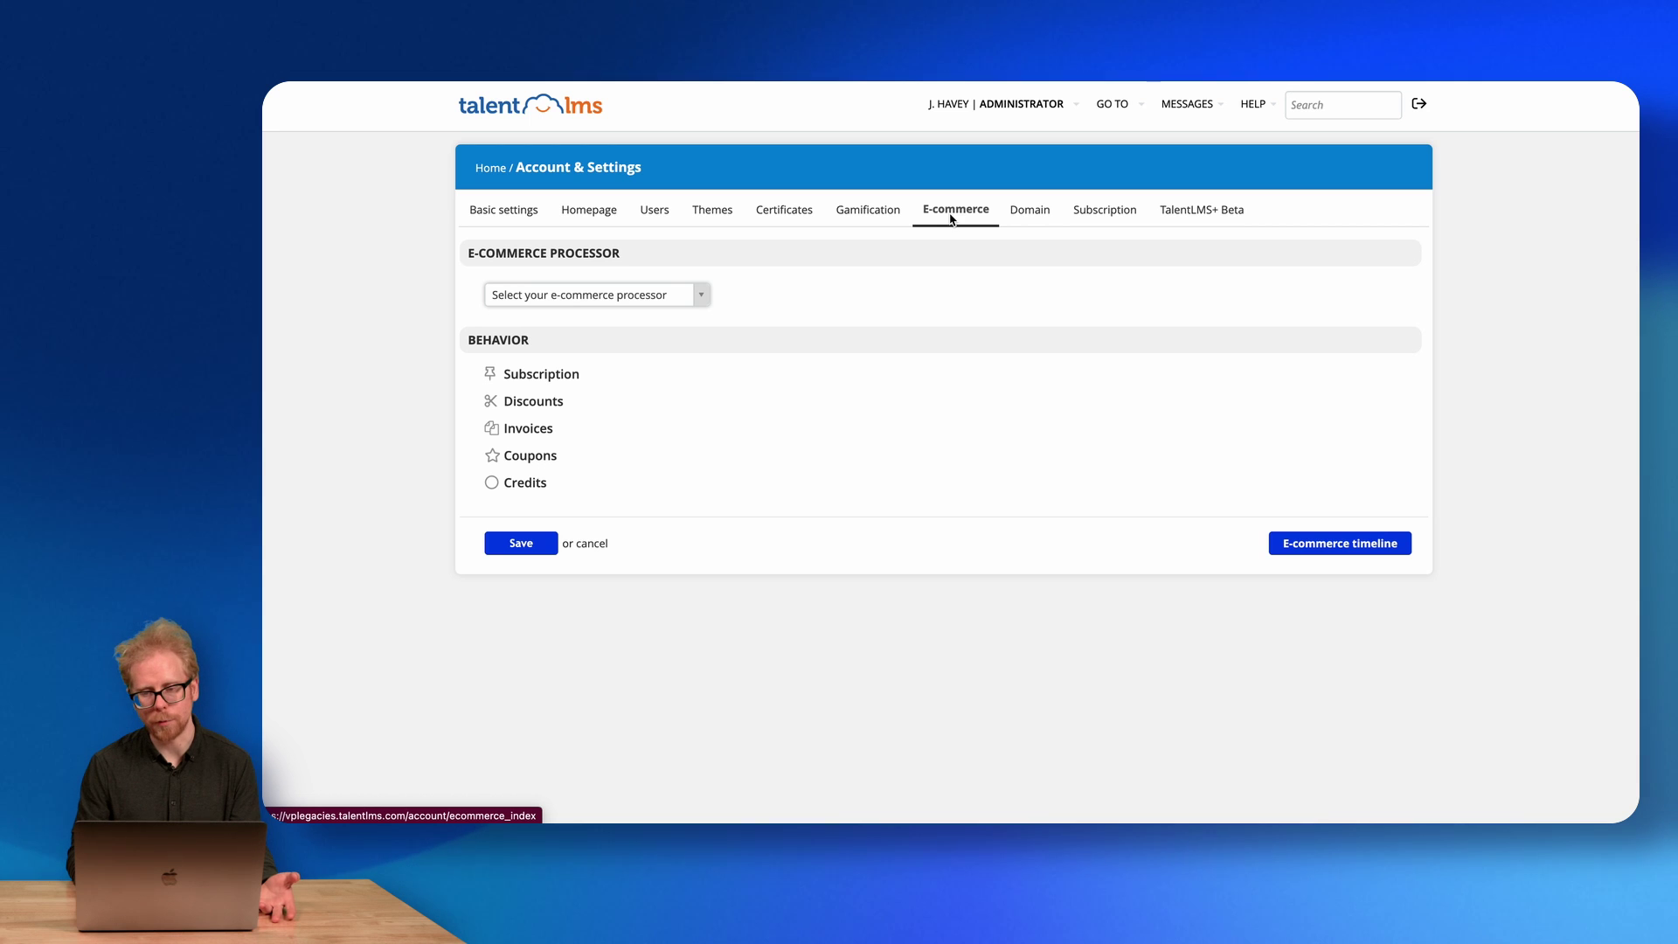
Review the Domain and Subscription tabs, including the Affiliates plan features, then show TalentLMS+ Beta settings.
{"action": "left_click", "coordinate": [1032, 220]}
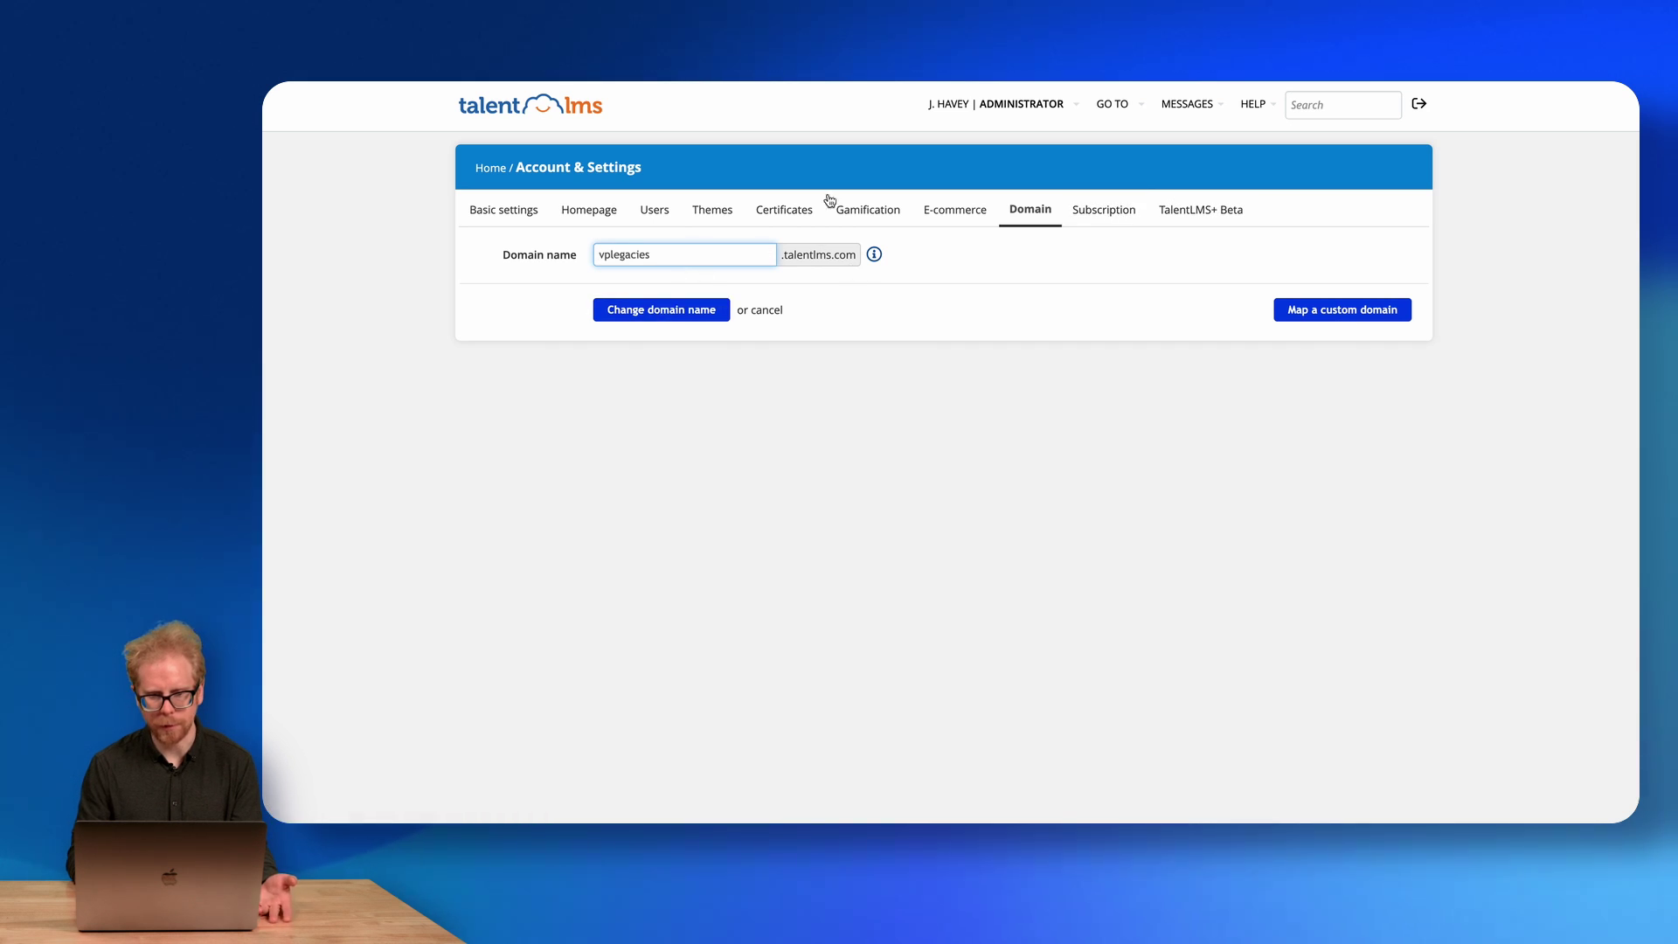
{"action": "left_click", "coordinate": [1111, 221]}
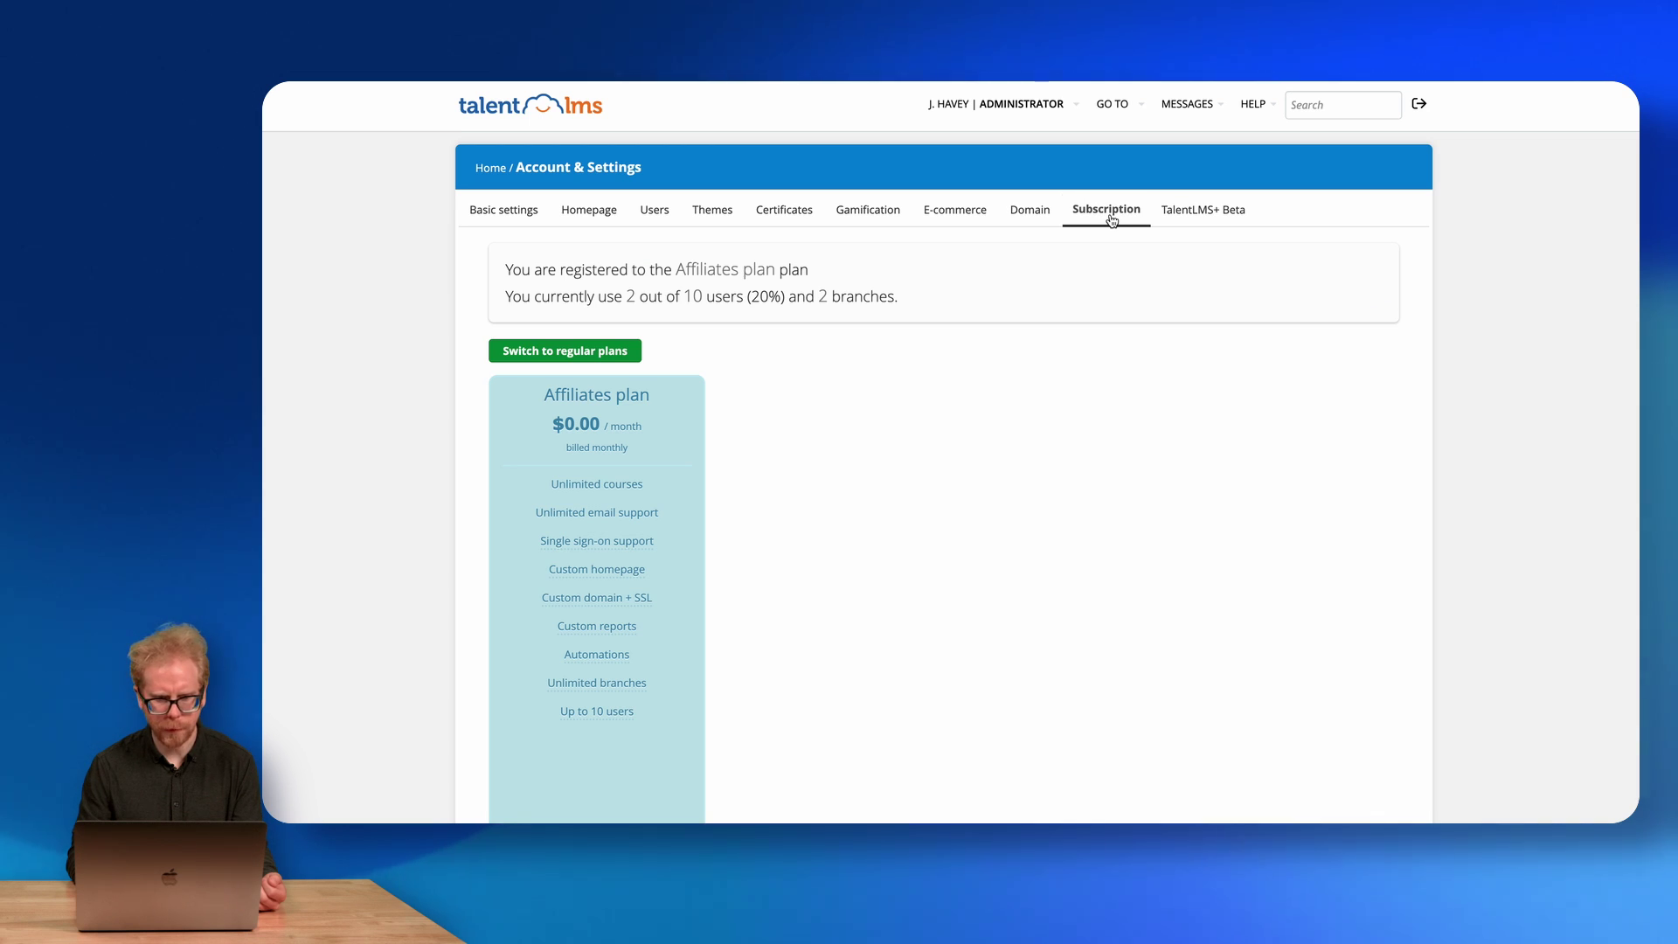
{"action": "scroll", "coordinate": [688, 360], "scroll_direction": "down", "scroll_amount": 3}
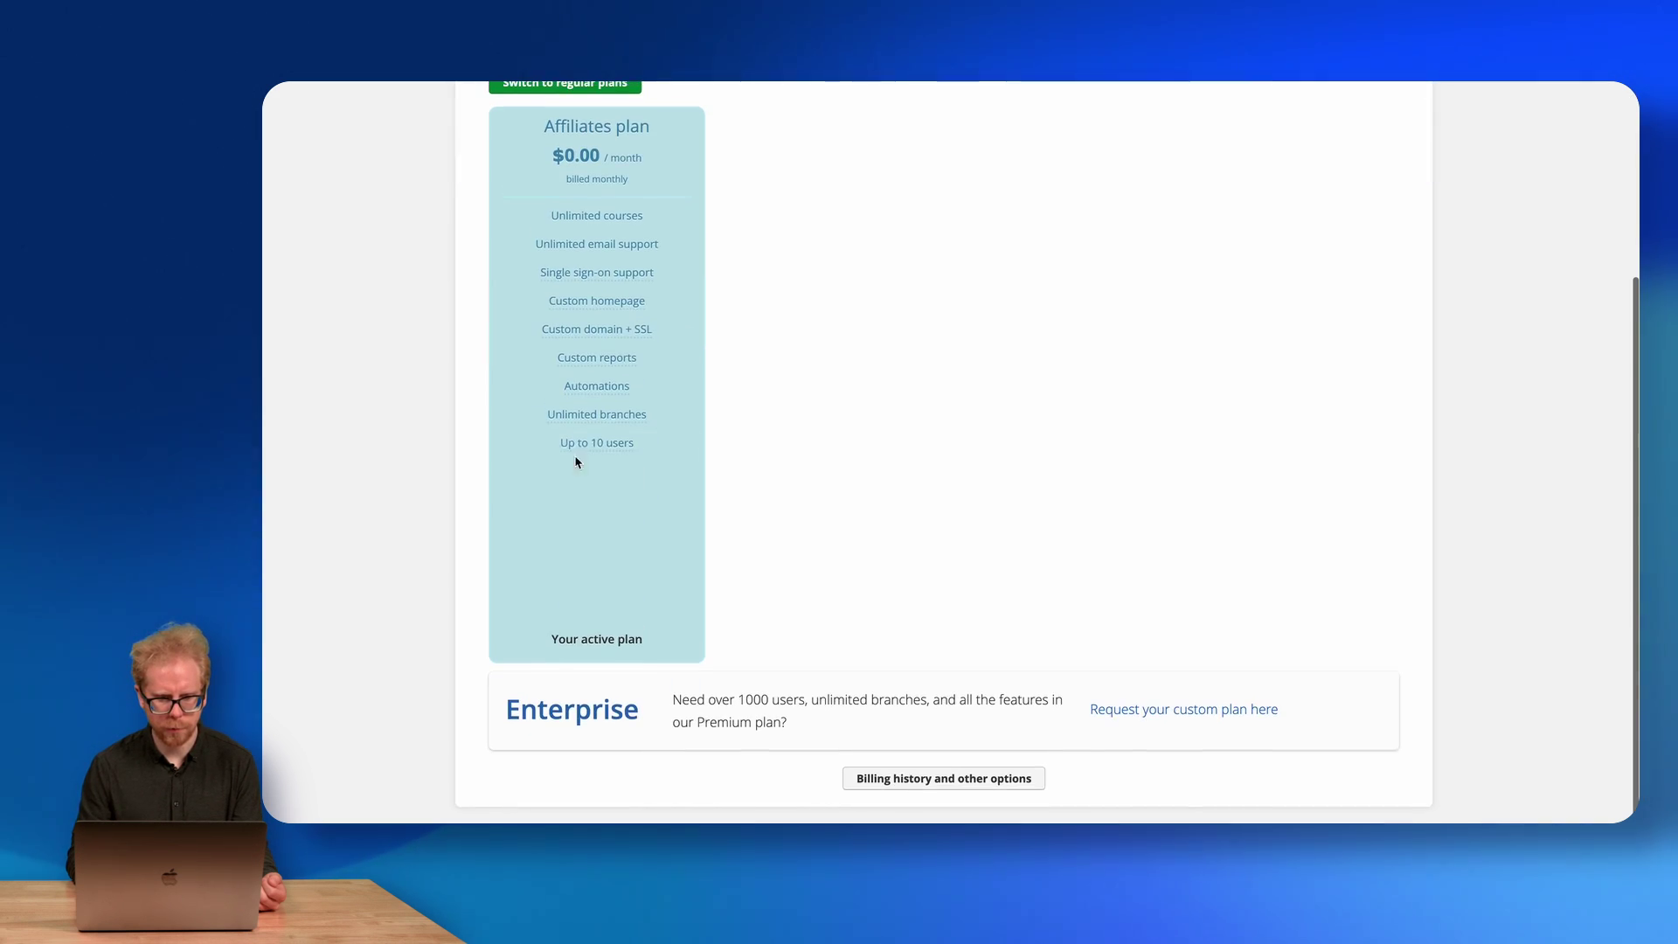
{"action": "scroll", "coordinate": [760, 522], "scroll_direction": "up", "scroll_amount": 3}
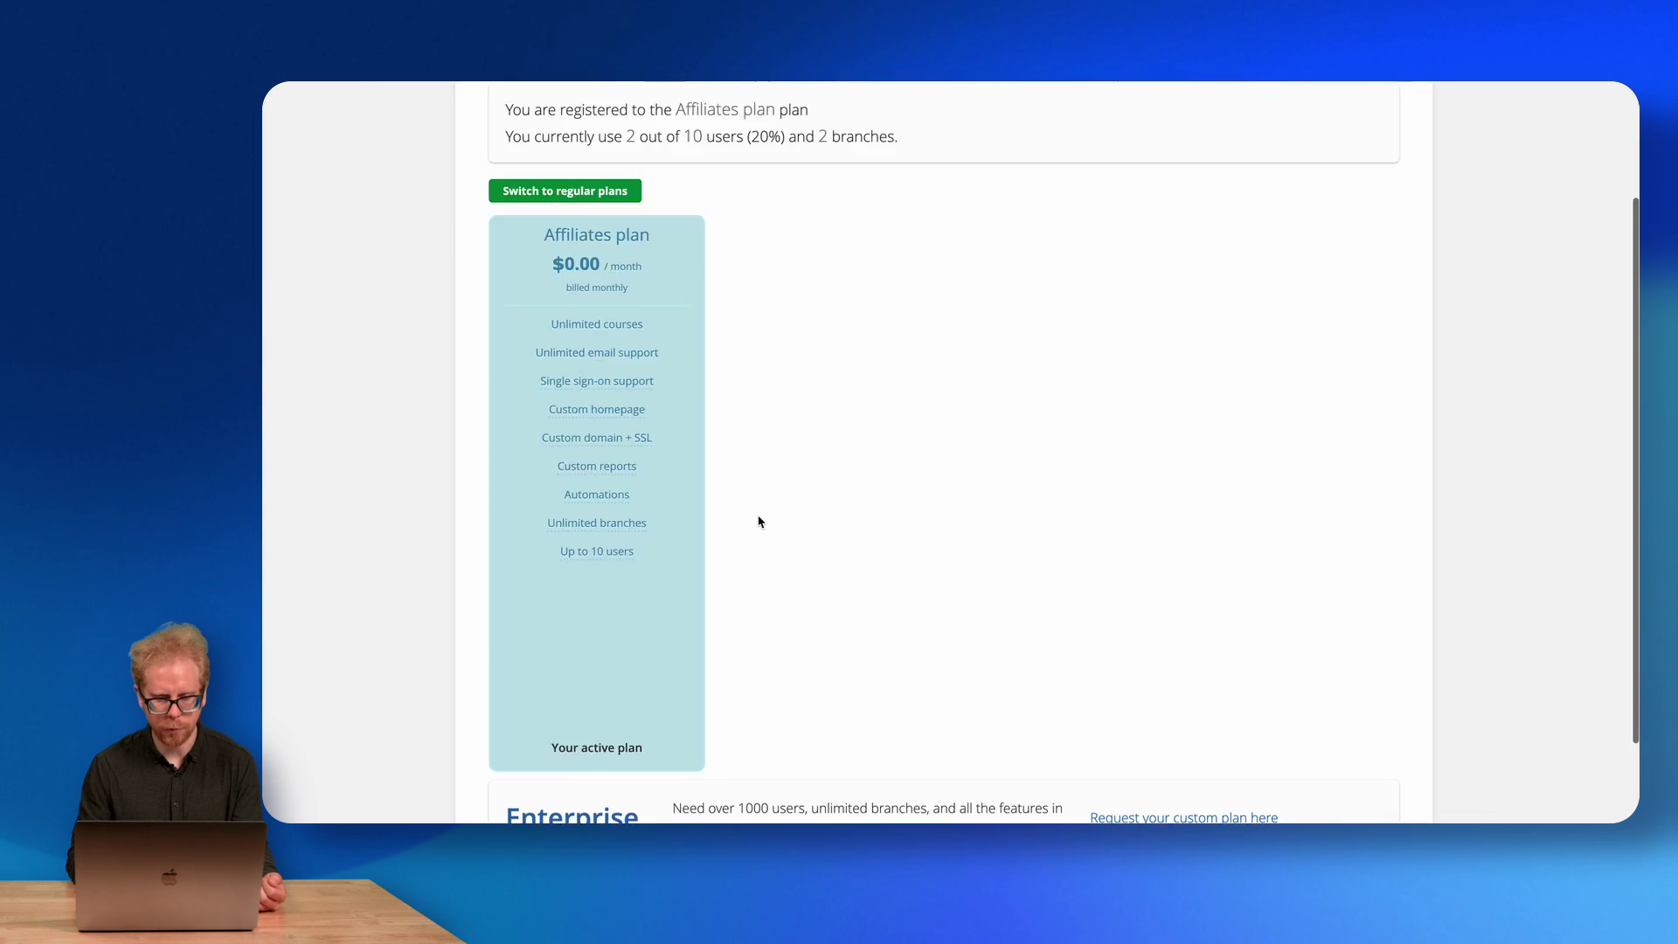
{"action": "mouse_move", "coordinate": [644, 600]}
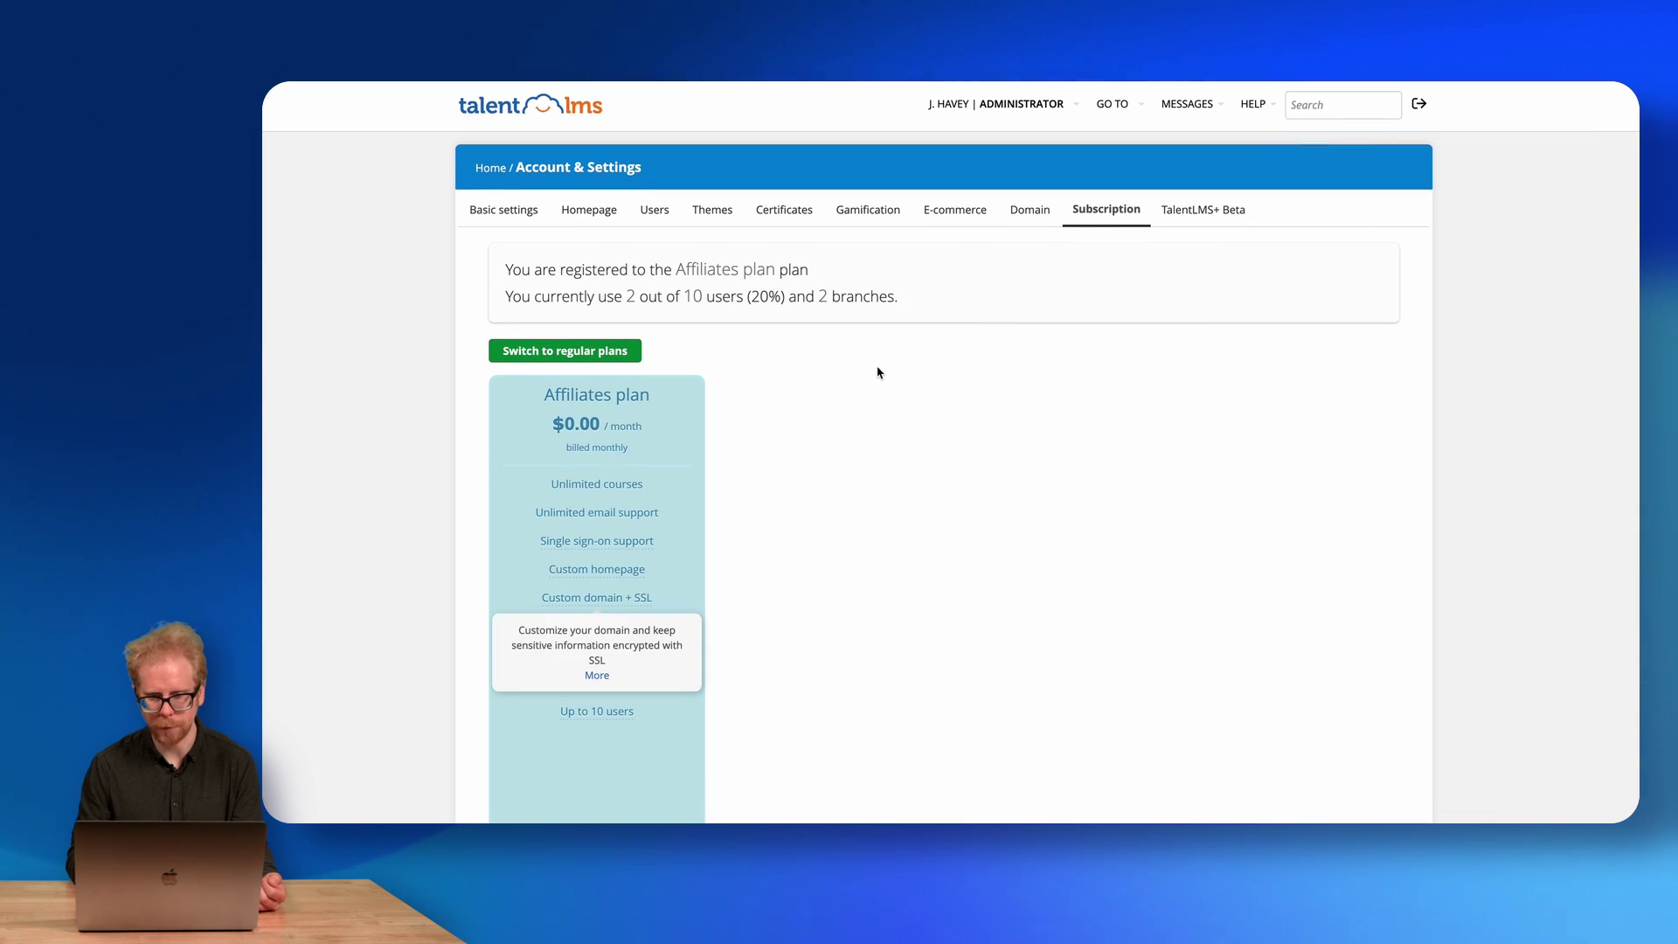
{"action": "left_click_drag", "start_coordinate": [556, 390], "coordinate": [643, 712]}
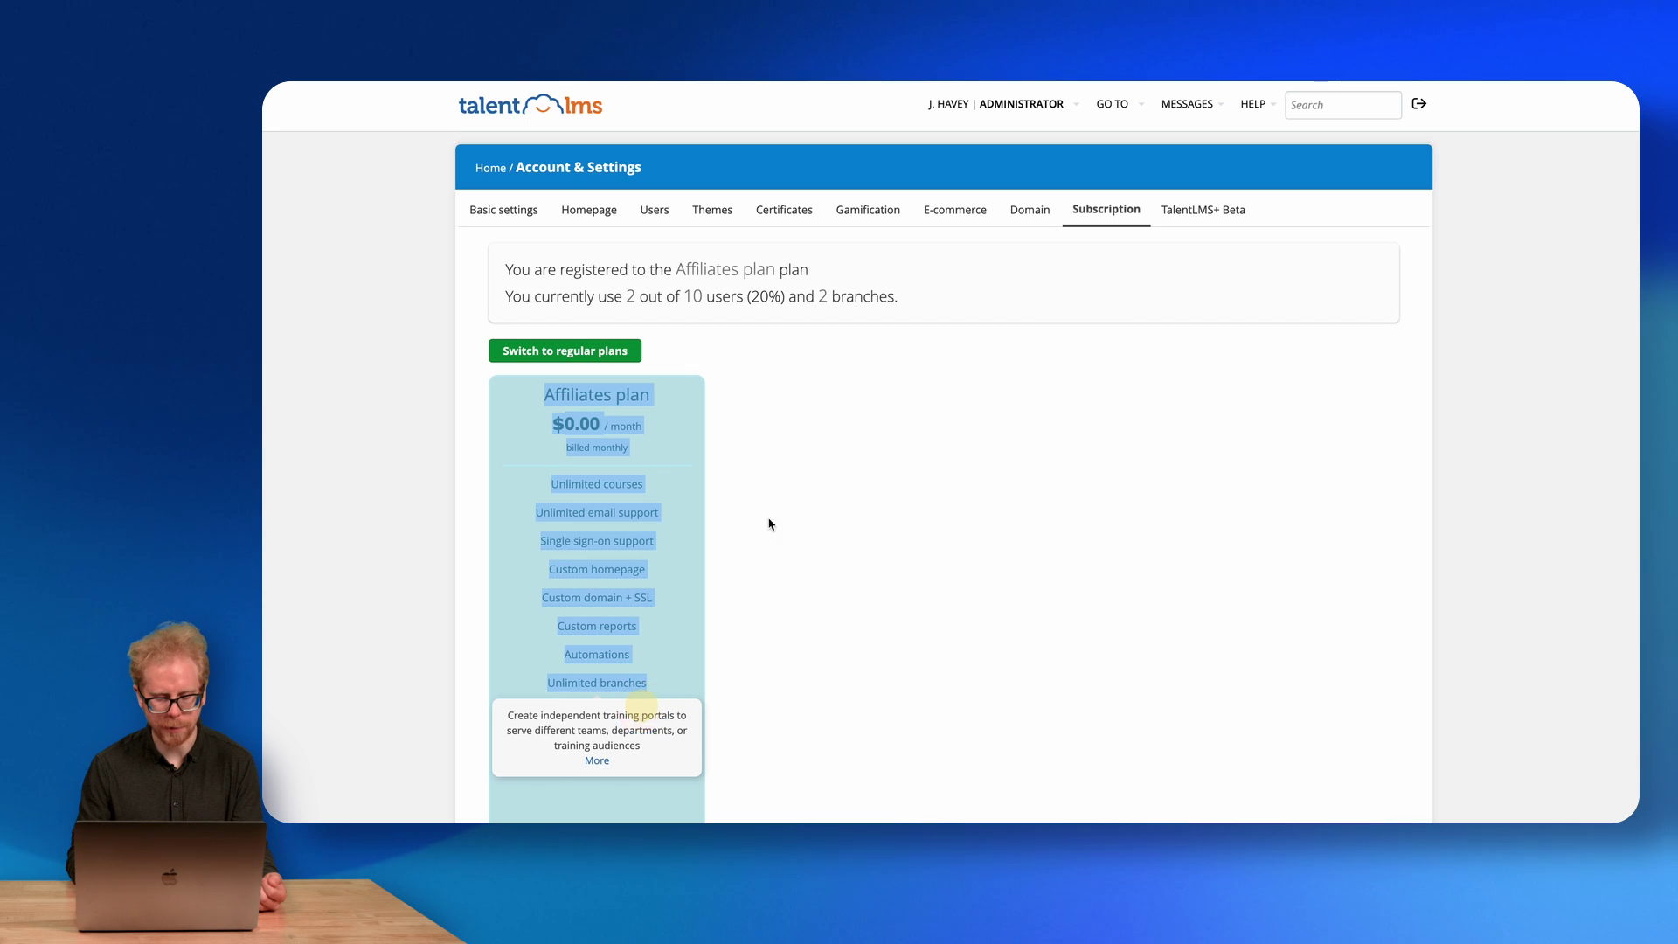
{"action": "left_click", "coordinate": [850, 423]}
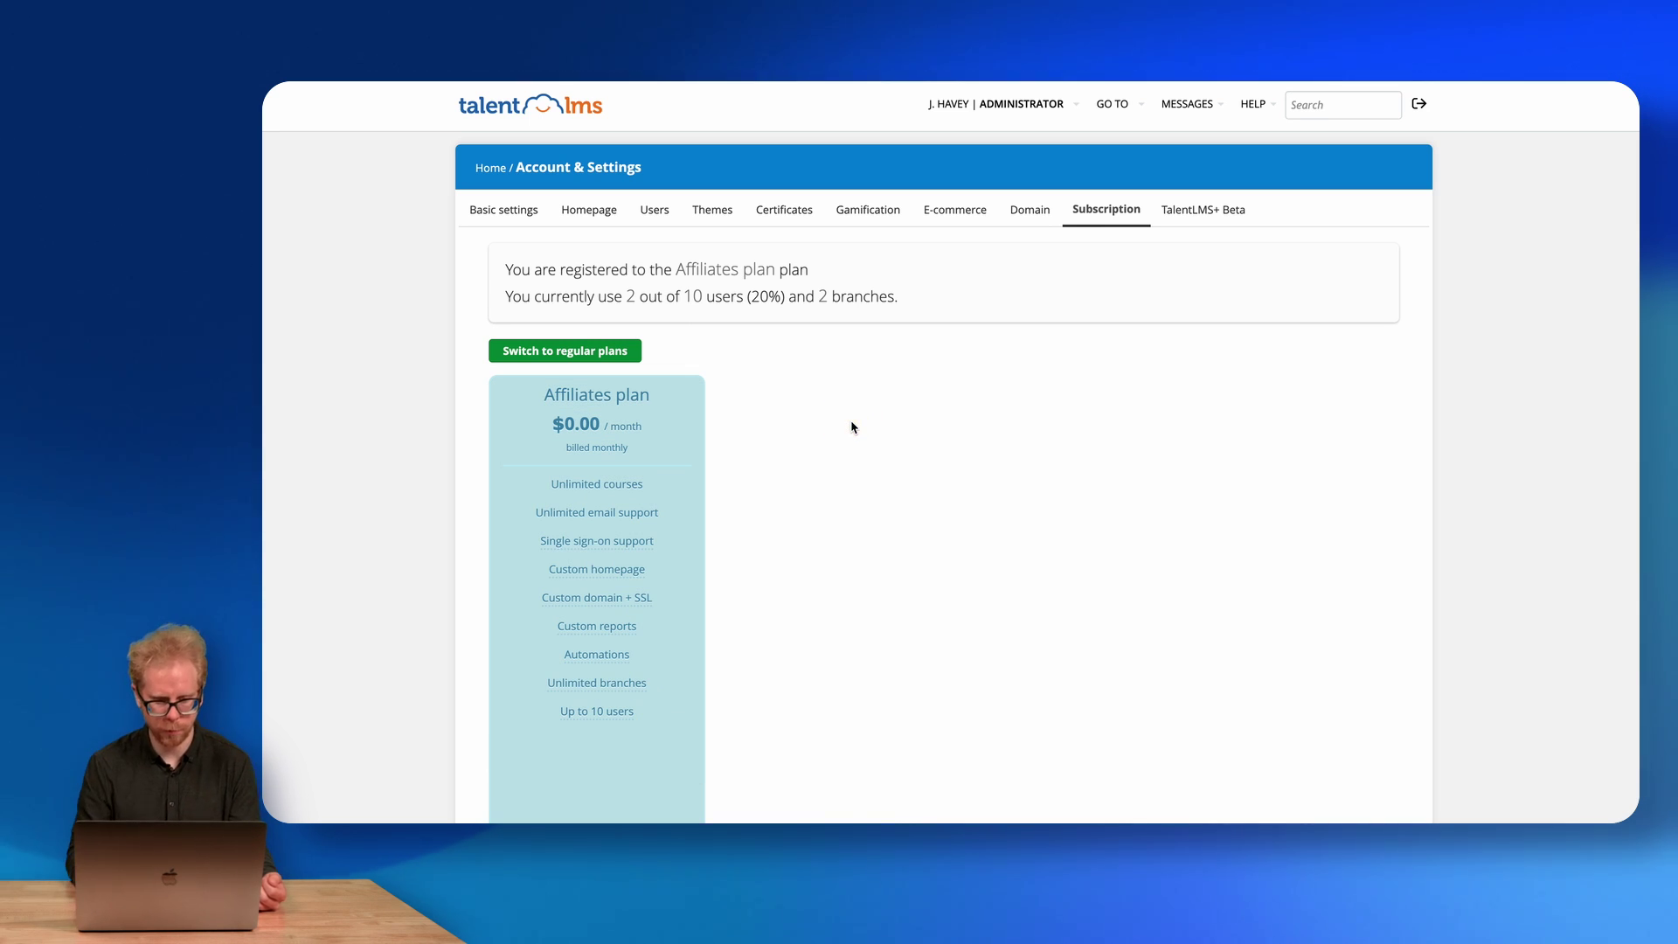
{"action": "left_click", "coordinate": [1211, 220]}
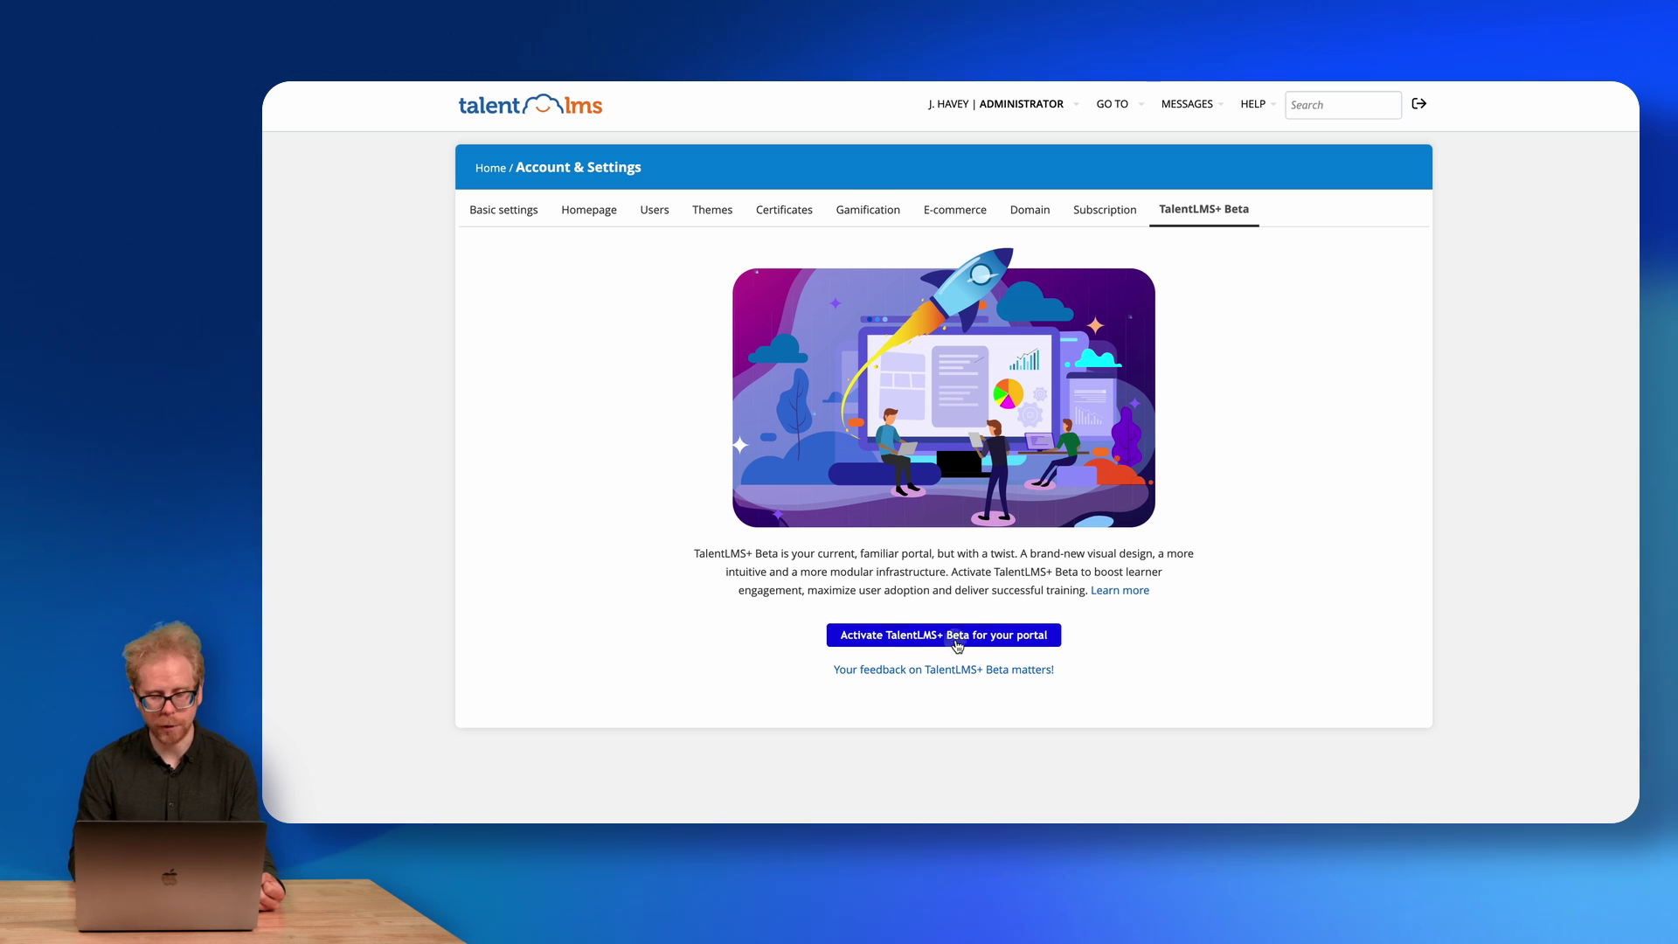
Activate TalentLMS+ Beta for the portal and try the new administrator interface.
{"action": "left_click", "coordinate": [957, 638]}
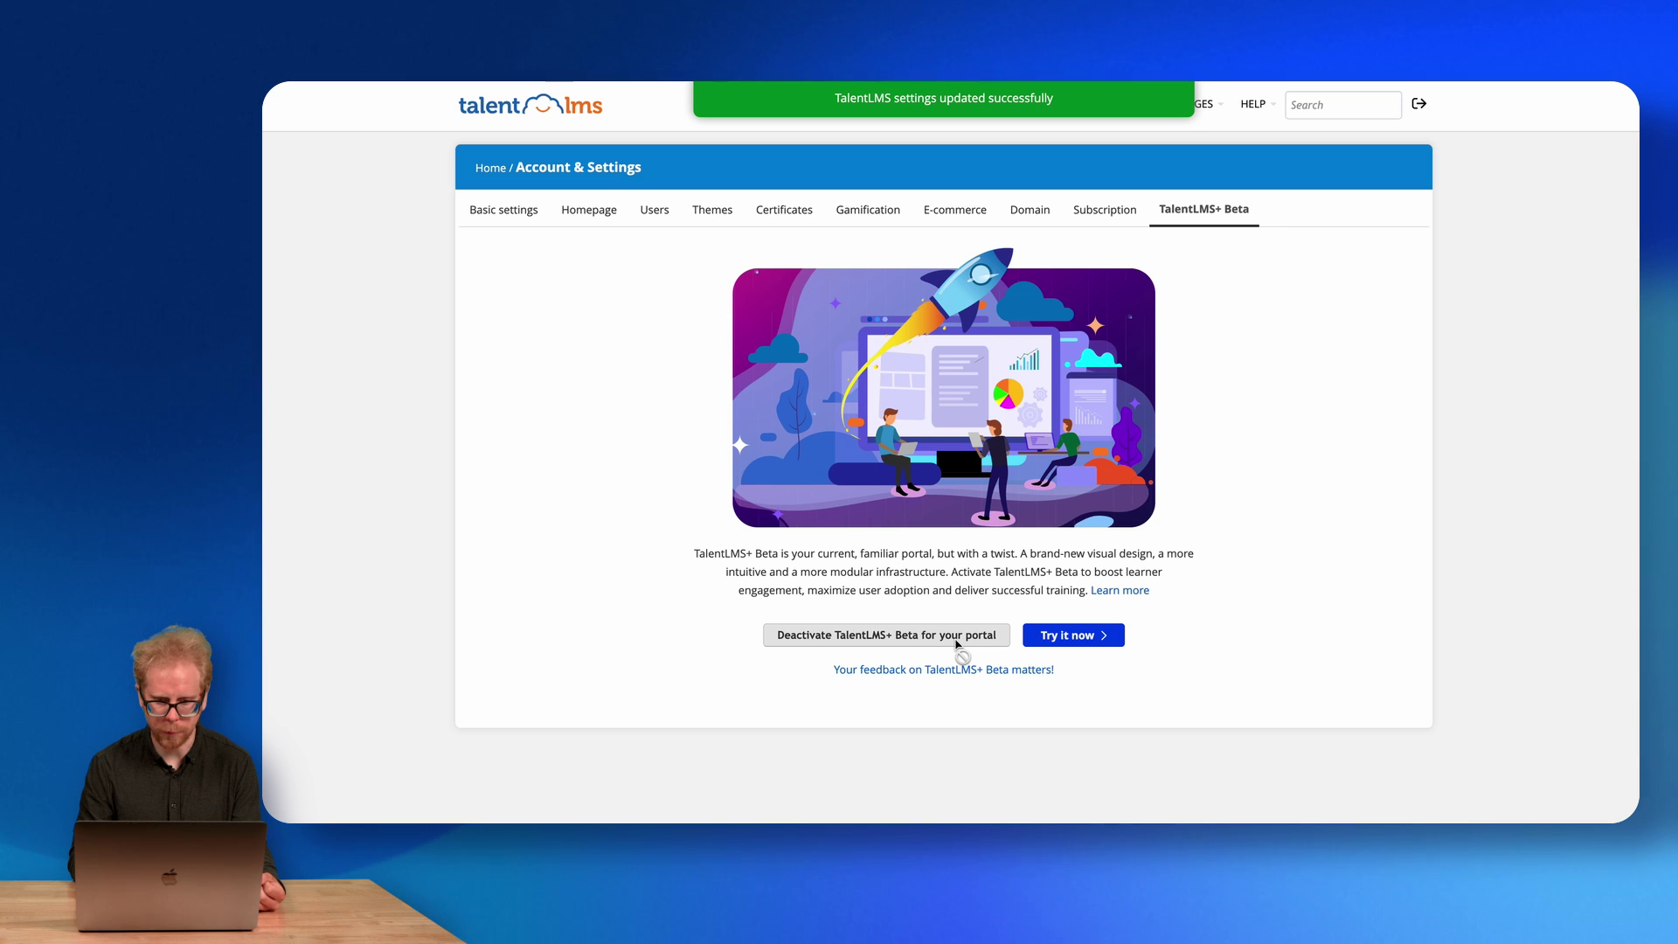
{"action": "left_click", "coordinate": [1055, 638]}
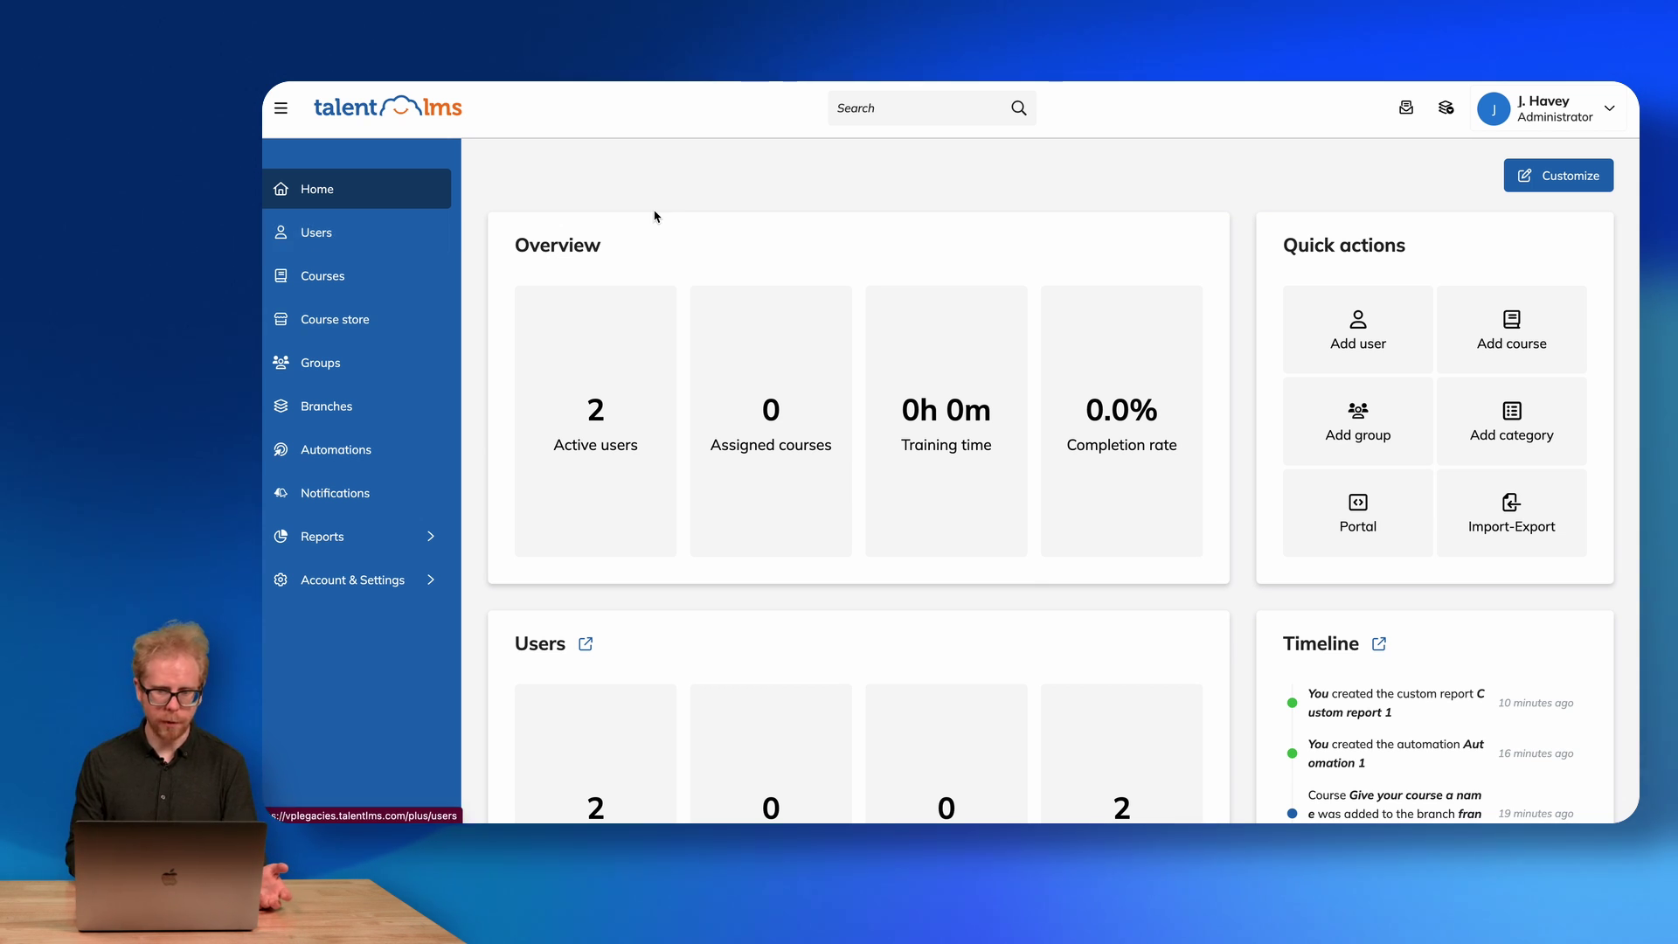
Tour the new sidebar's Users, Courses, Course store, Groups and Branches pages.
{"action": "scroll", "coordinate": [656, 213], "scroll_direction": "down", "scroll_amount": 7}
{"action": "scroll", "coordinate": [655, 214], "scroll_direction": "up", "scroll_amount": 8}
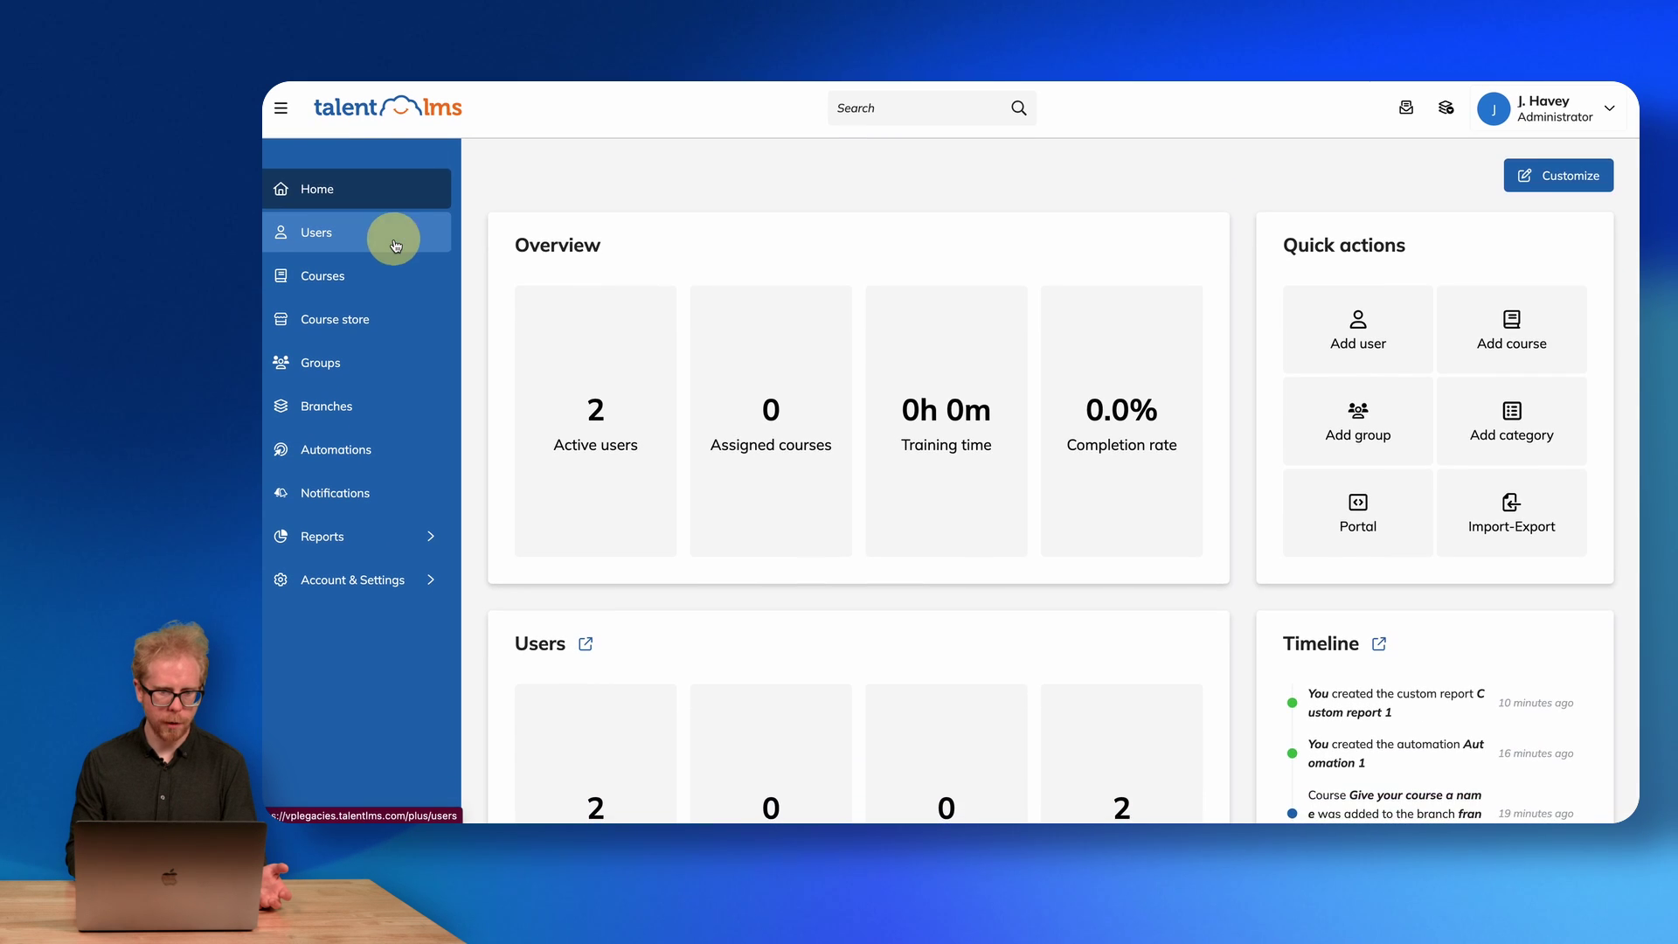
{"action": "left_click", "coordinate": [395, 234]}
{"action": "left_click", "coordinate": [367, 280]}
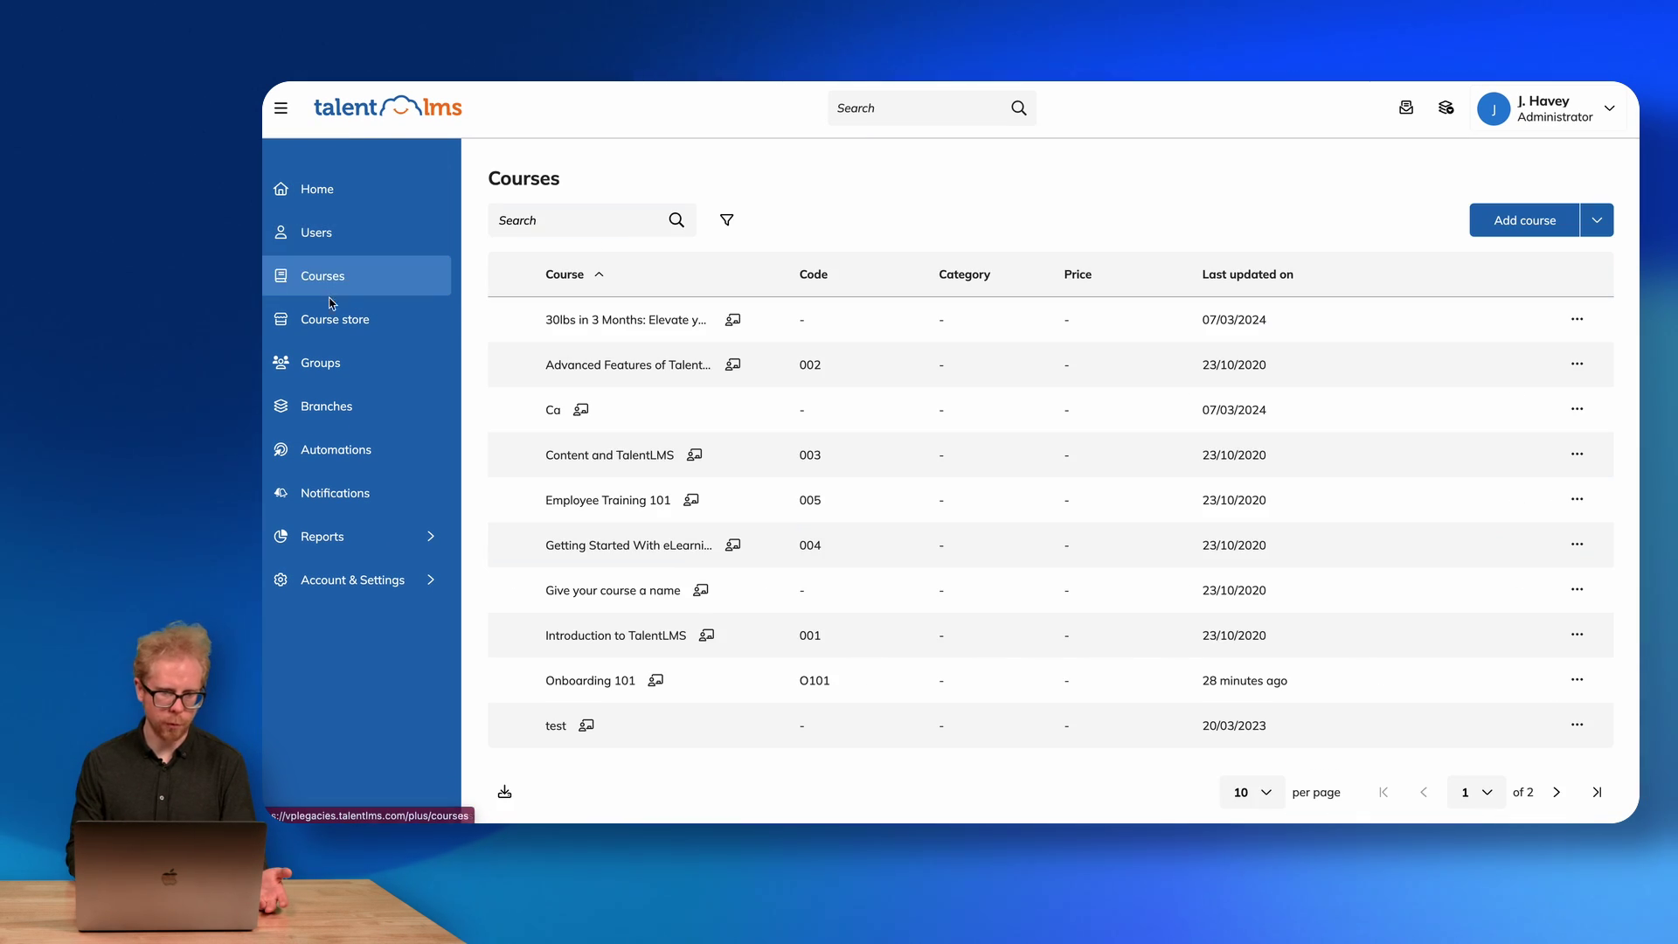
{"action": "left_click", "coordinate": [332, 320]}
{"action": "left_click", "coordinate": [332, 381]}
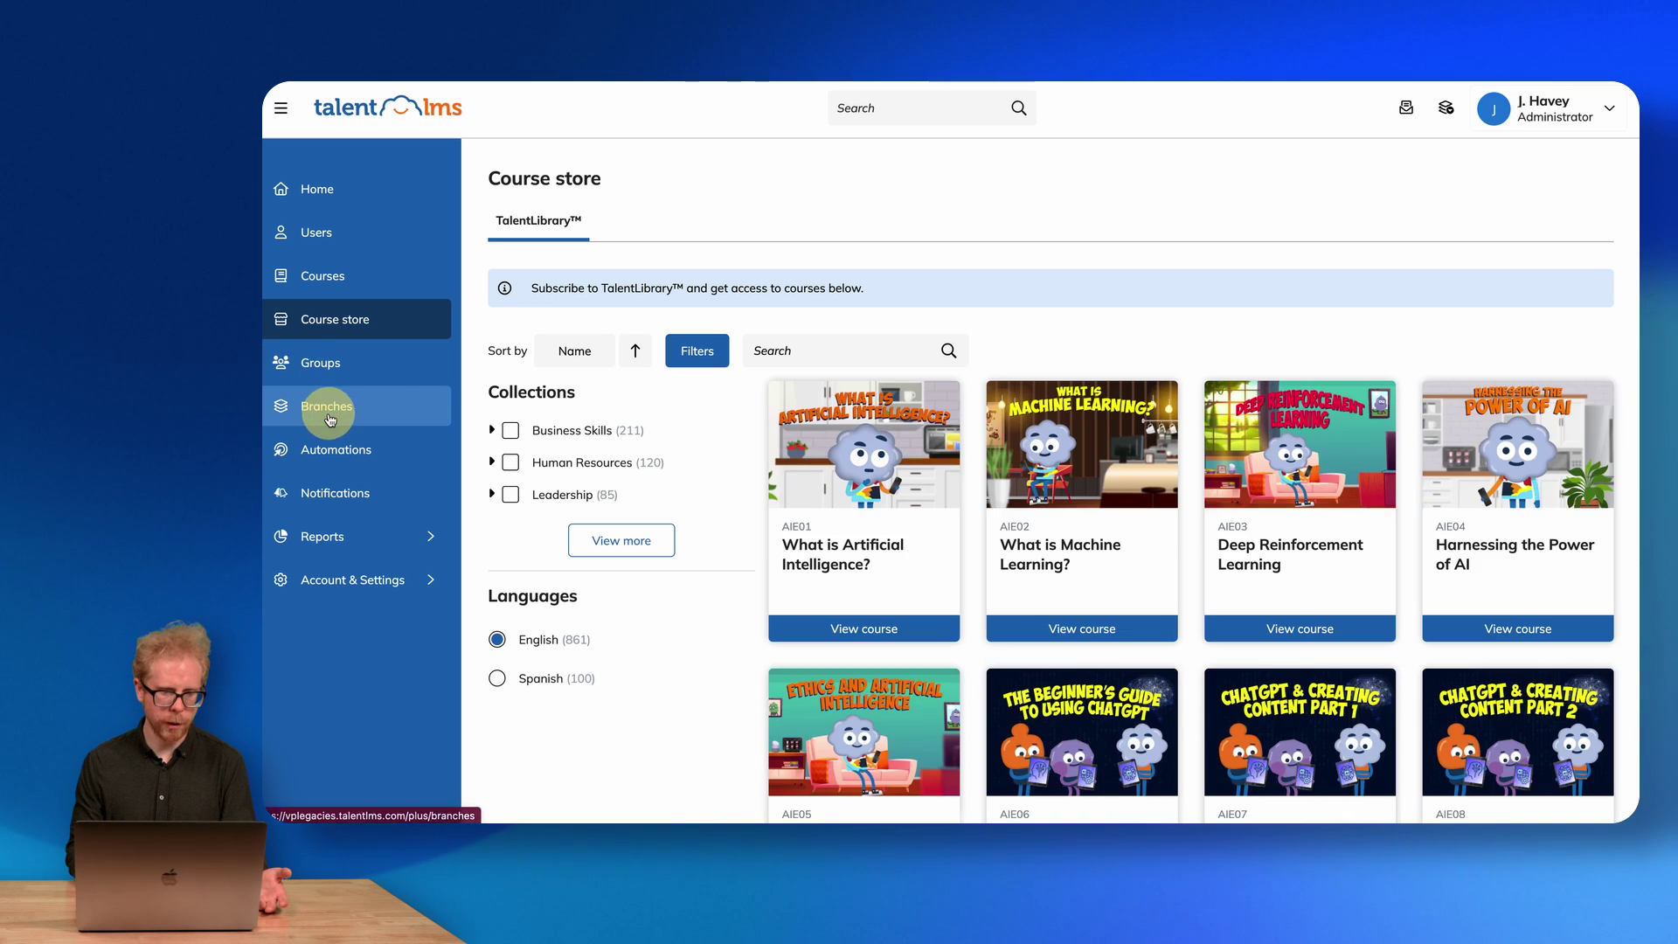
{"action": "left_click", "coordinate": [325, 408]}
Visit Automations, Notifications, Reports and Account & Settings, then show the role-switching options.
{"action": "left_click", "coordinate": [330, 451]}
{"action": "left_click", "coordinate": [325, 487]}
{"action": "left_click", "coordinate": [324, 538]}
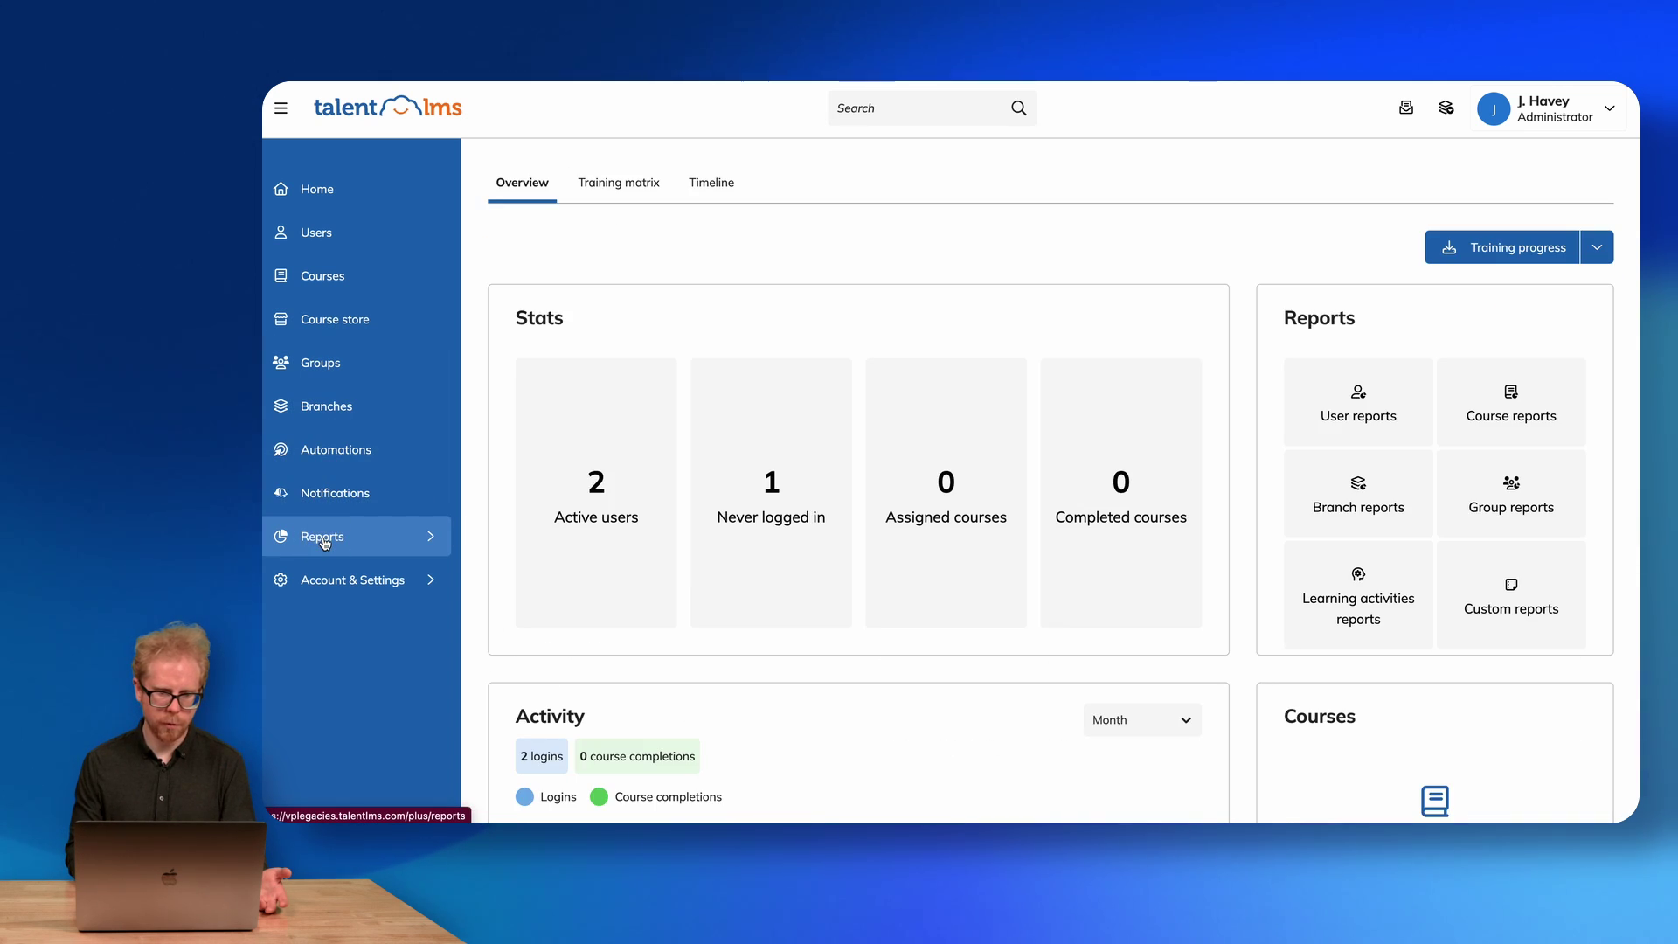
{"action": "left_click", "coordinate": [326, 585]}
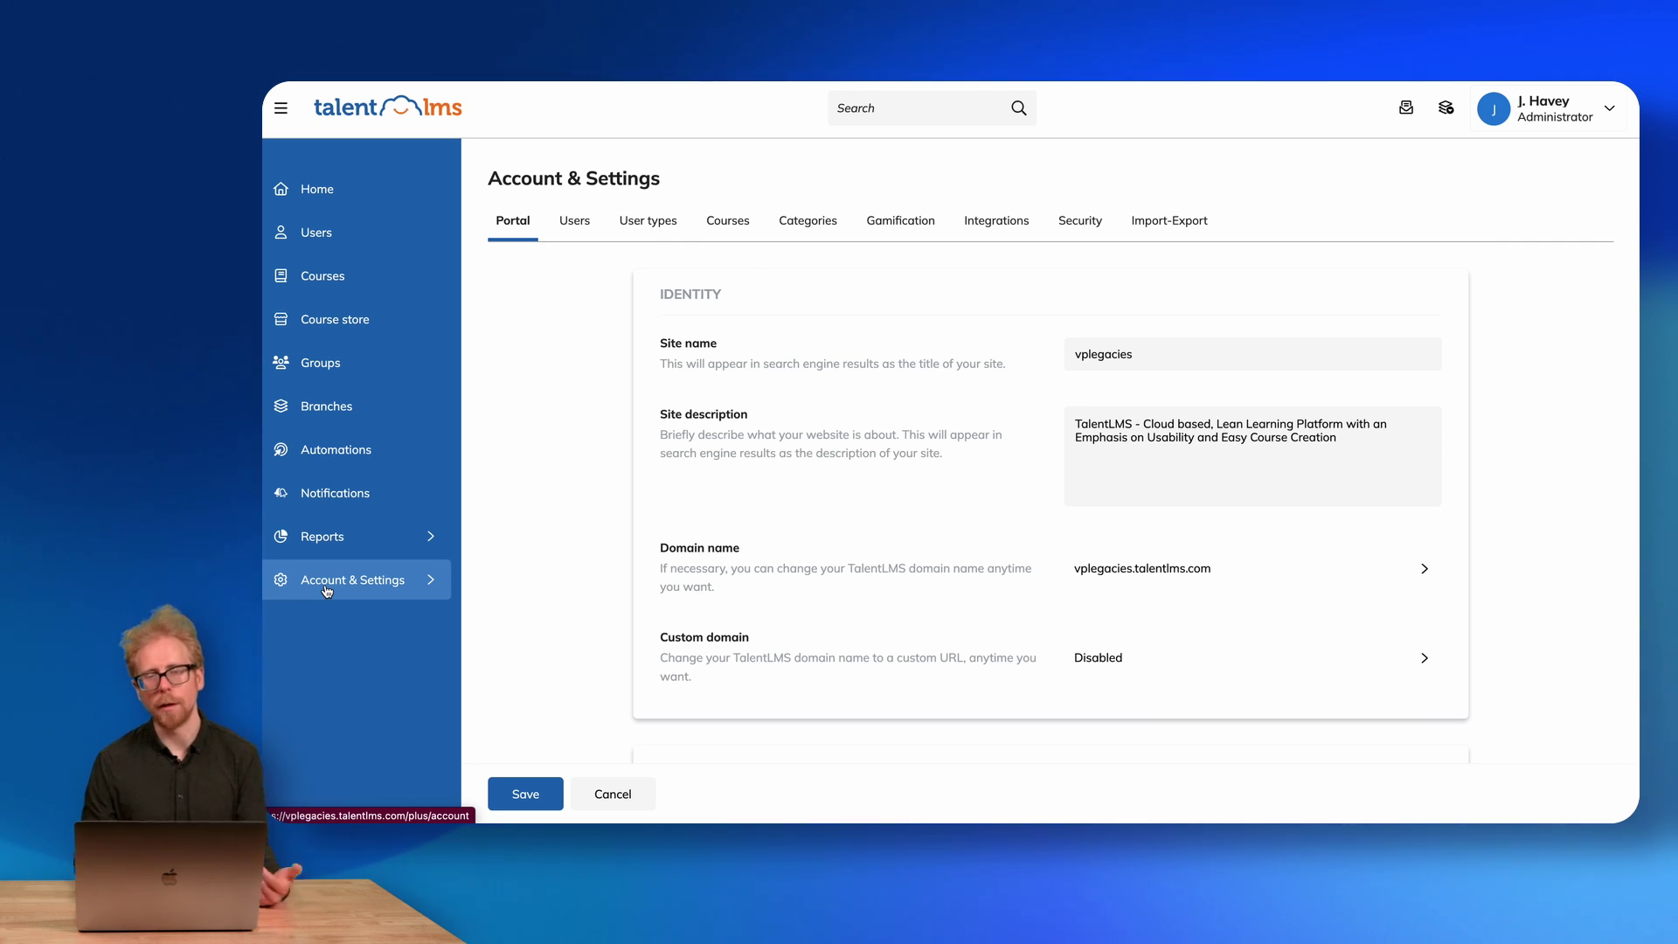
{"action": "left_click", "coordinate": [1547, 109]}
{"action": "left_click", "coordinate": [1547, 109]}
{"action": "left_click", "coordinate": [1559, 114]}
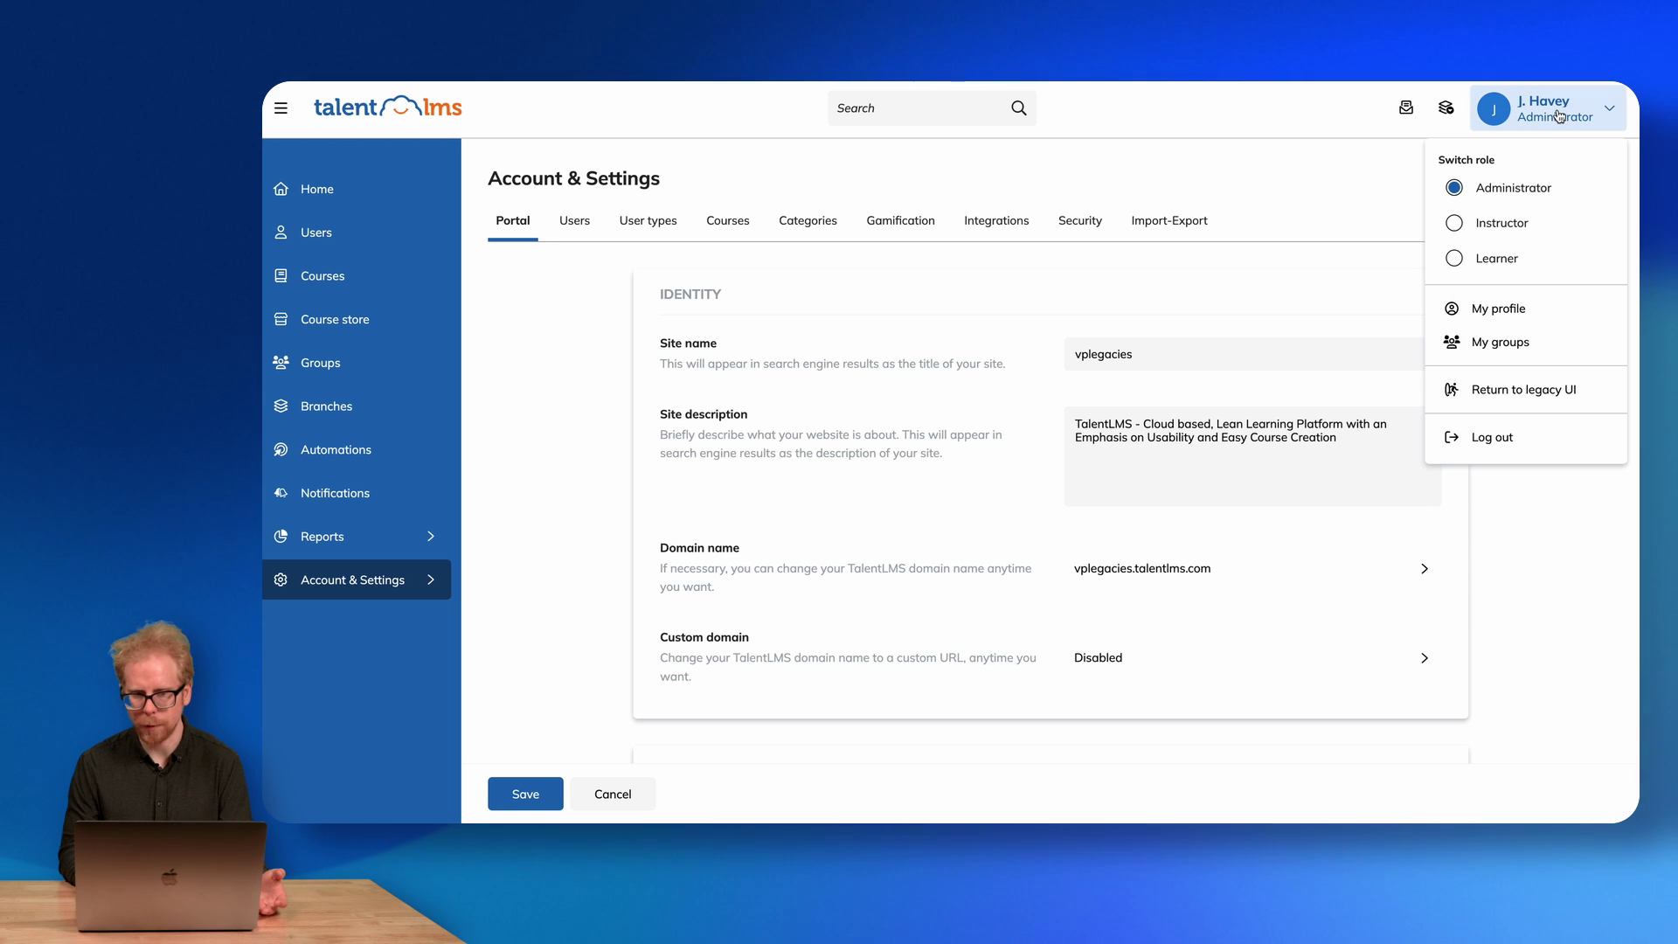
Switch to the Learner role, dismiss the welcome message and scroll through the Home dashboard cards.
{"action": "left_click", "coordinate": [1454, 258]}
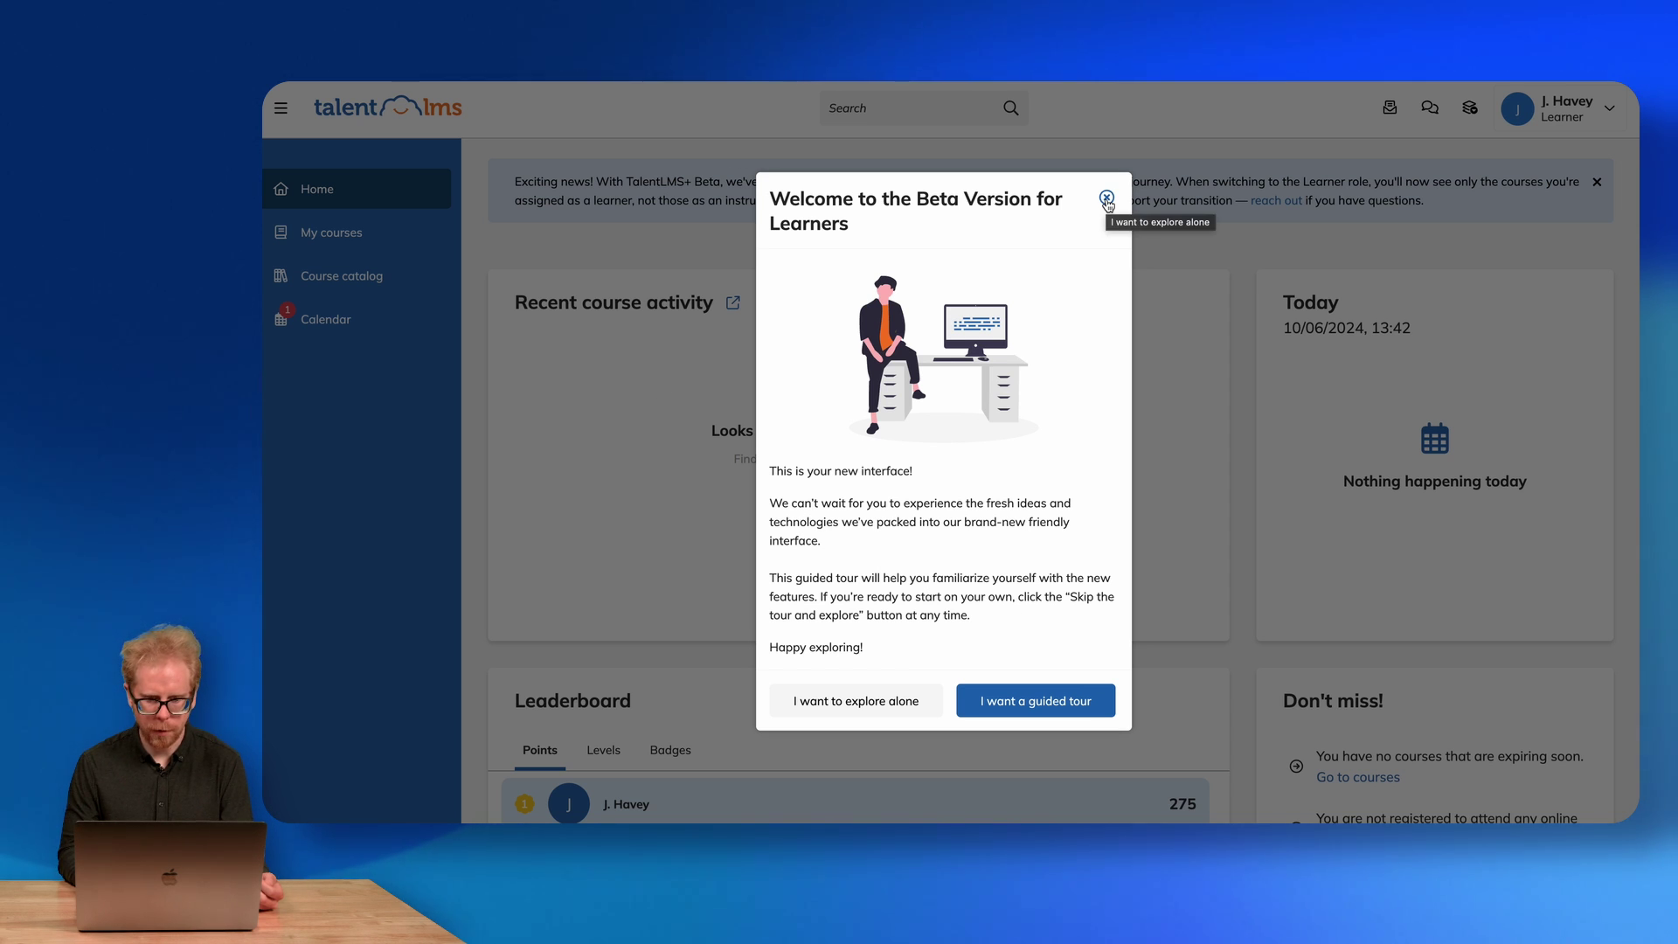
{"action": "left_click", "coordinate": [1107, 199]}
{"action": "scroll", "coordinate": [1190, 447], "scroll_direction": "down", "scroll_amount": 10}
{"action": "scroll", "coordinate": [1190, 444], "scroll_direction": "up", "scroll_amount": 10}
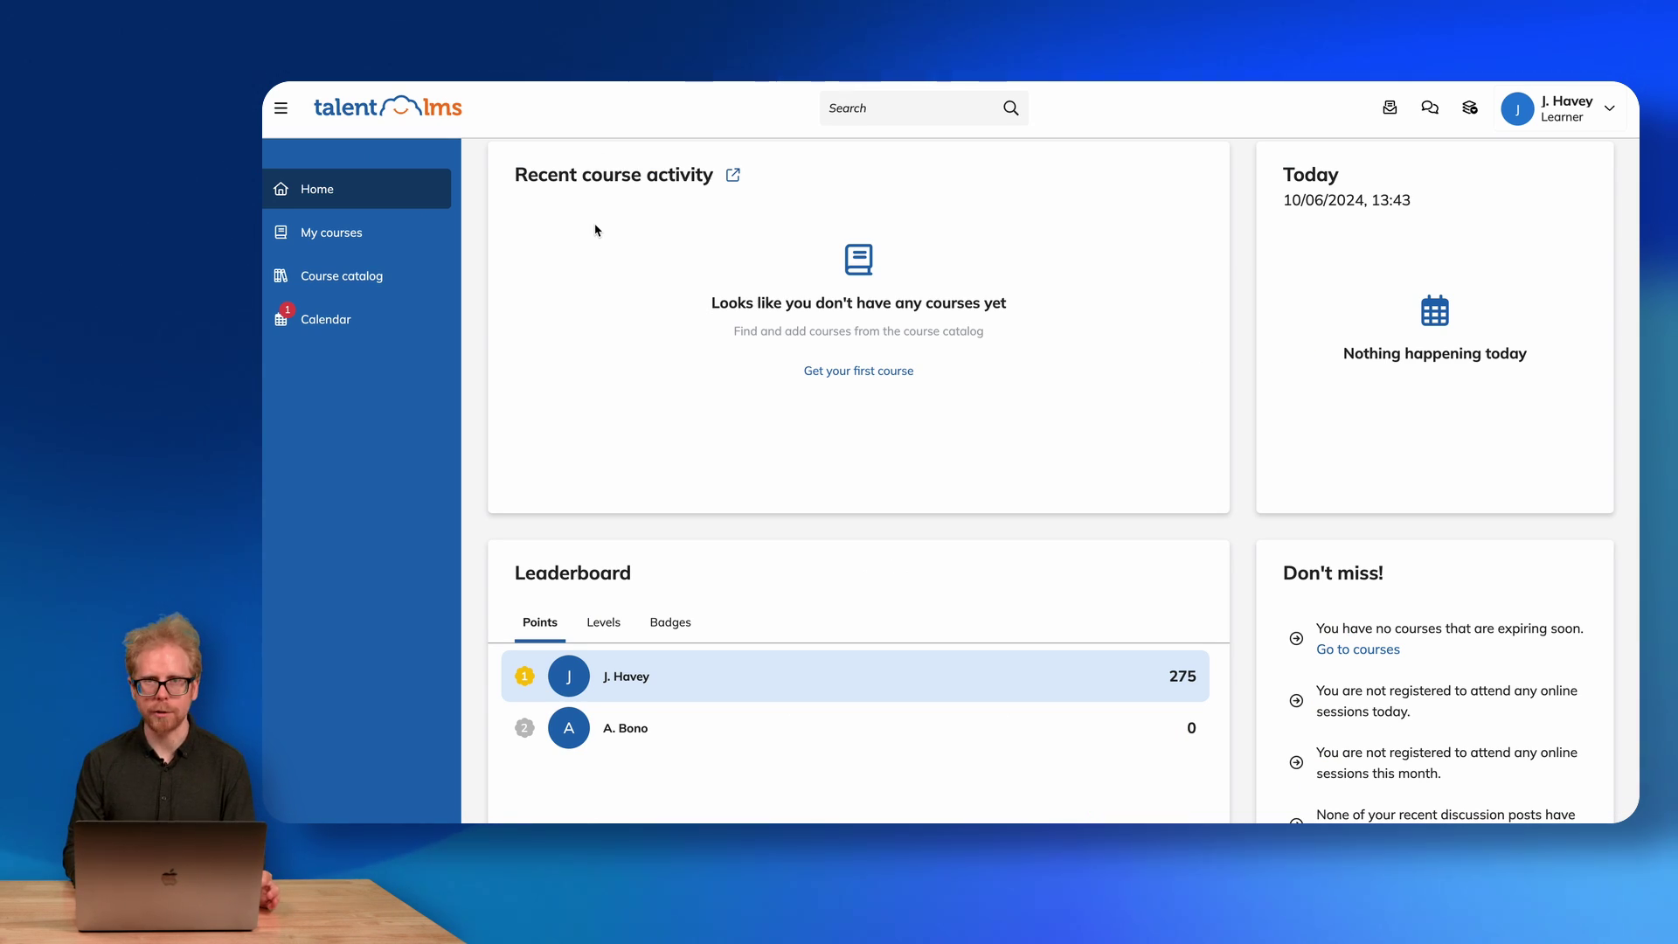
{"action": "scroll", "coordinate": [988, 350], "scroll_direction": "down", "scroll_amount": 2}
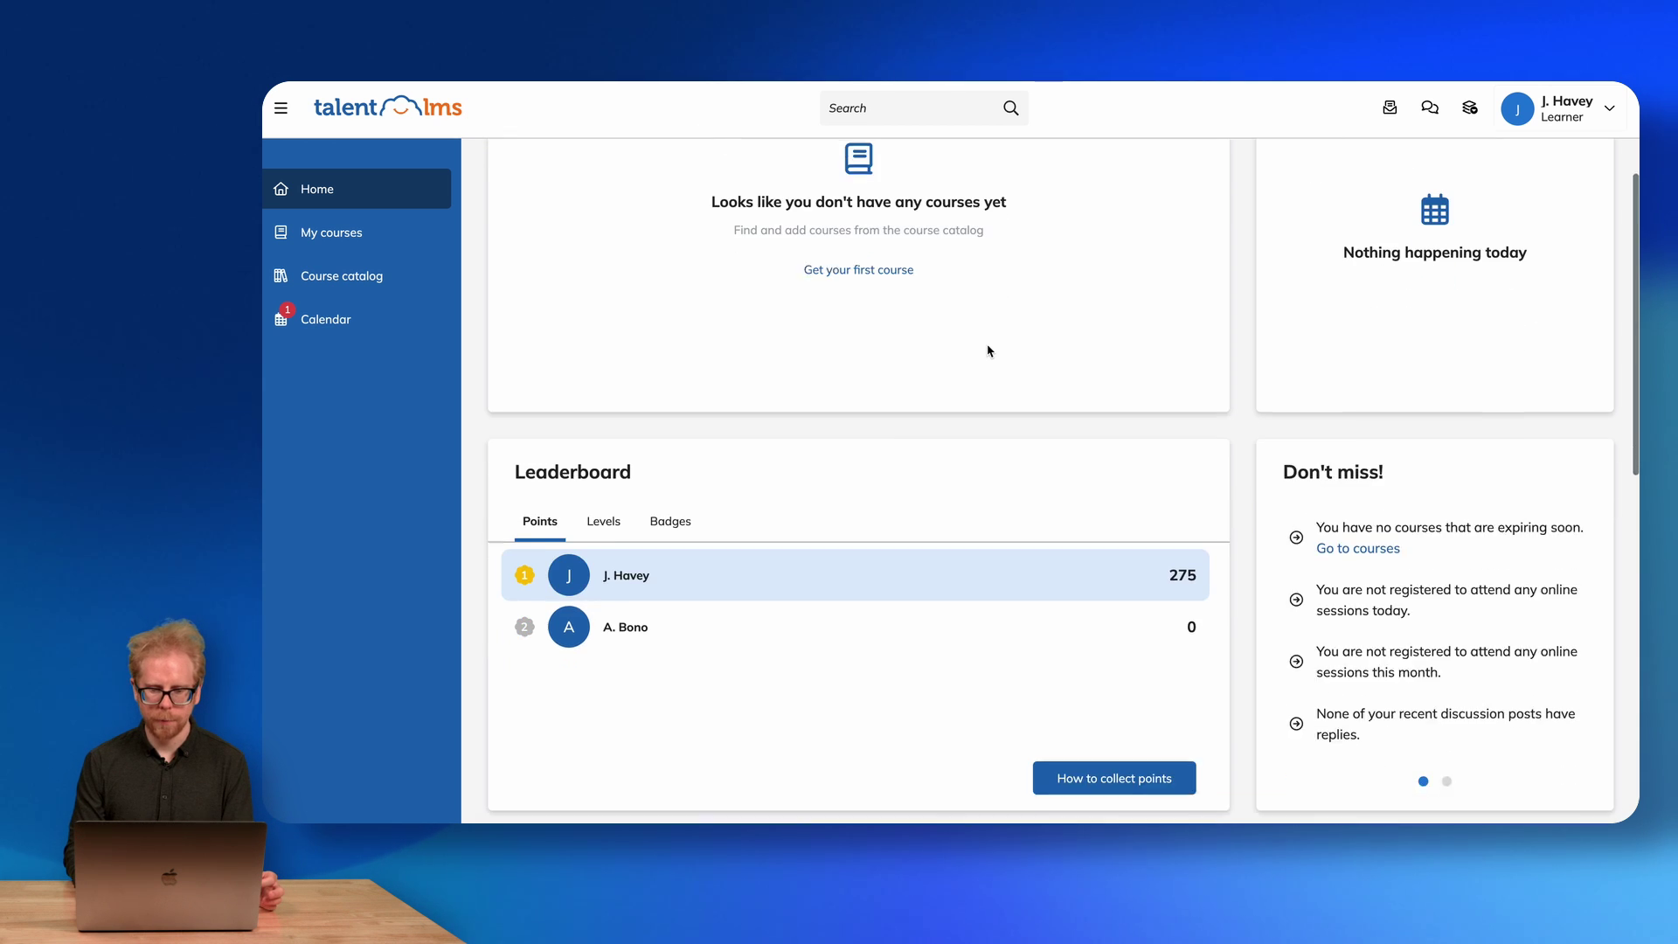
{"action": "scroll", "coordinate": [897, 523], "scroll_direction": "down", "scroll_amount": 2}
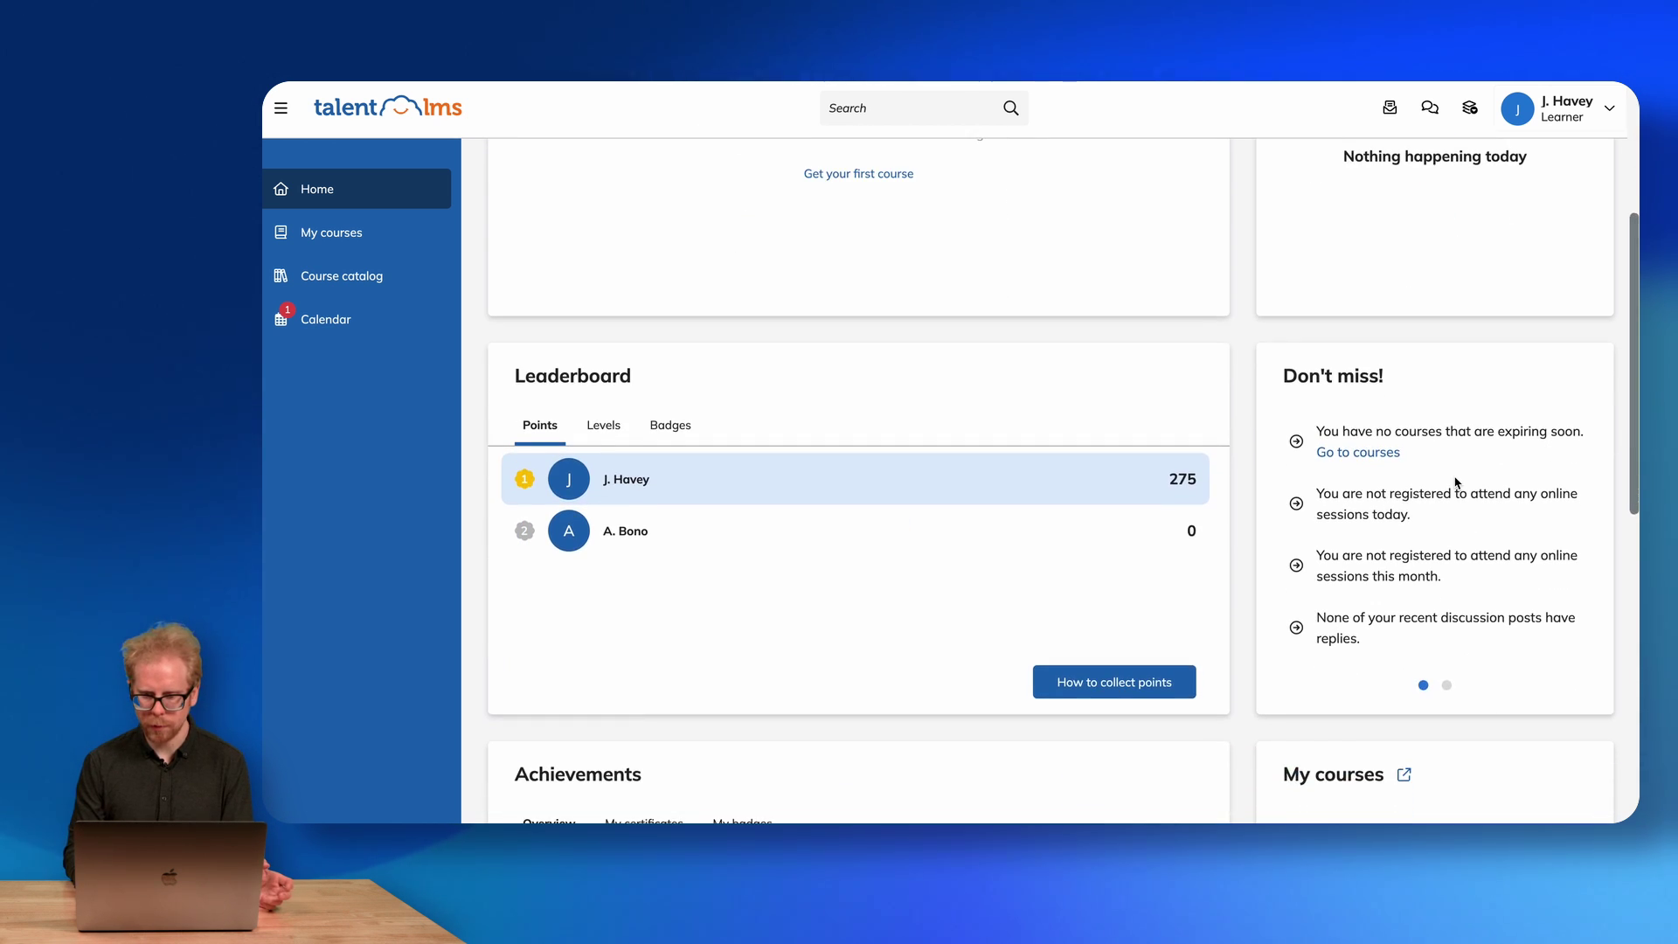
{"action": "scroll", "coordinate": [1398, 481], "scroll_direction": "down", "scroll_amount": 4}
{"action": "scroll", "coordinate": [1083, 734], "scroll_direction": "down", "scroll_amount": 11}
{"action": "scroll", "coordinate": [918, 373], "scroll_direction": "up", "scroll_amount": 15}
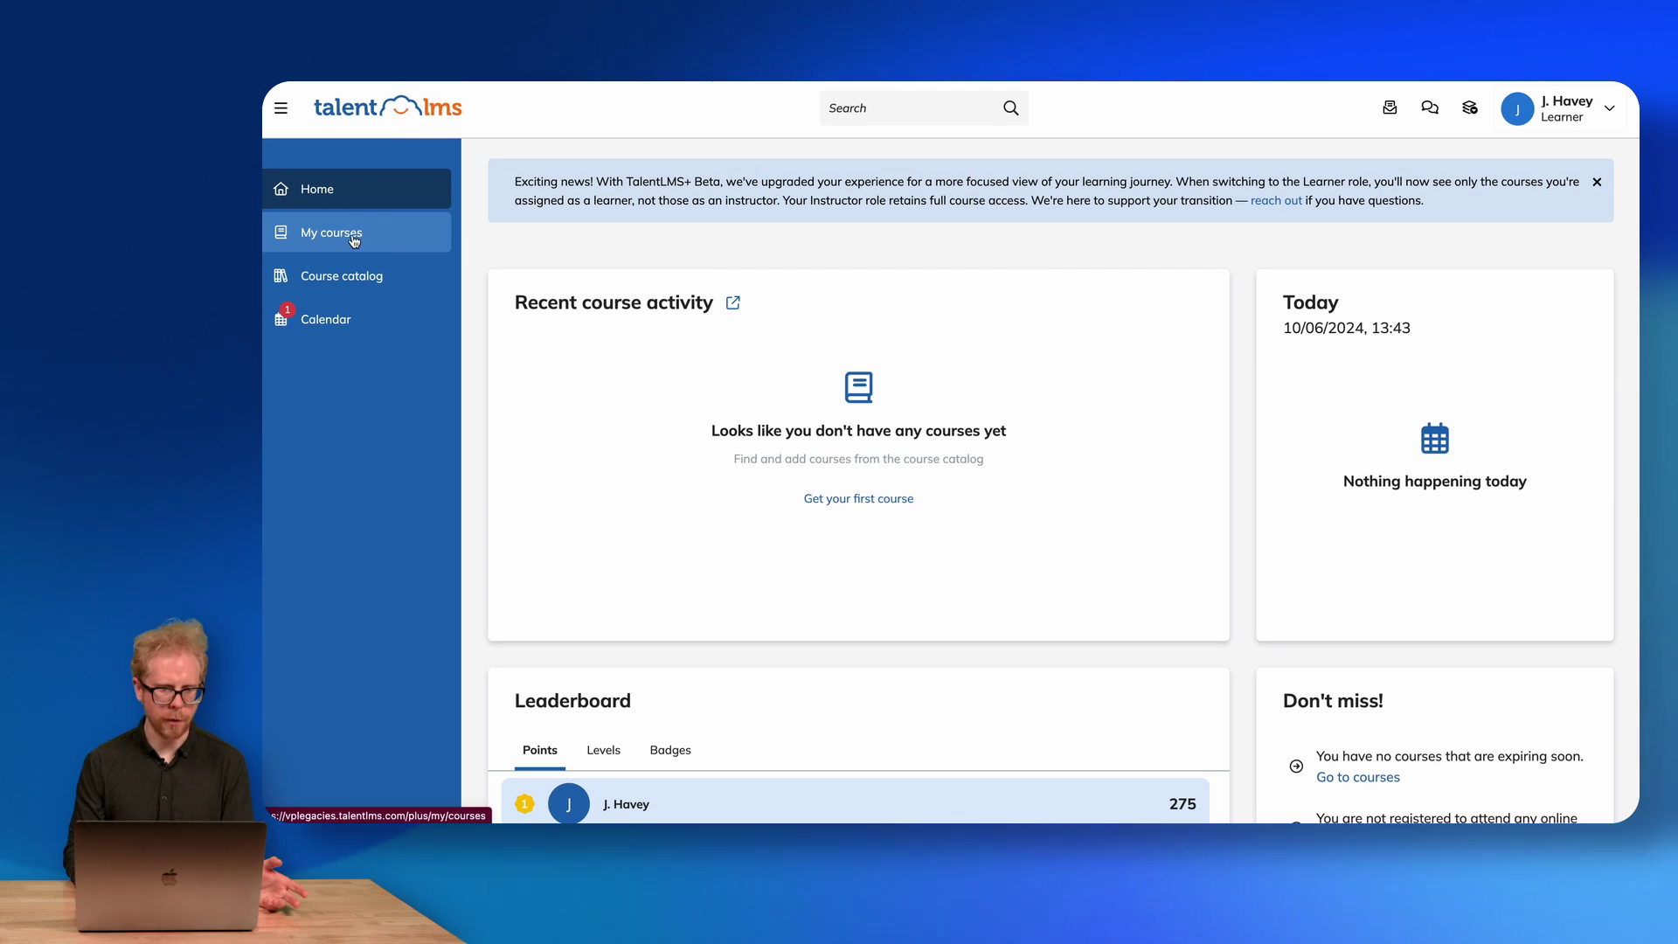
Go from the empty My courses page to the Course catalog and preview the Ca course.
{"action": "left_click", "coordinate": [337, 234]}
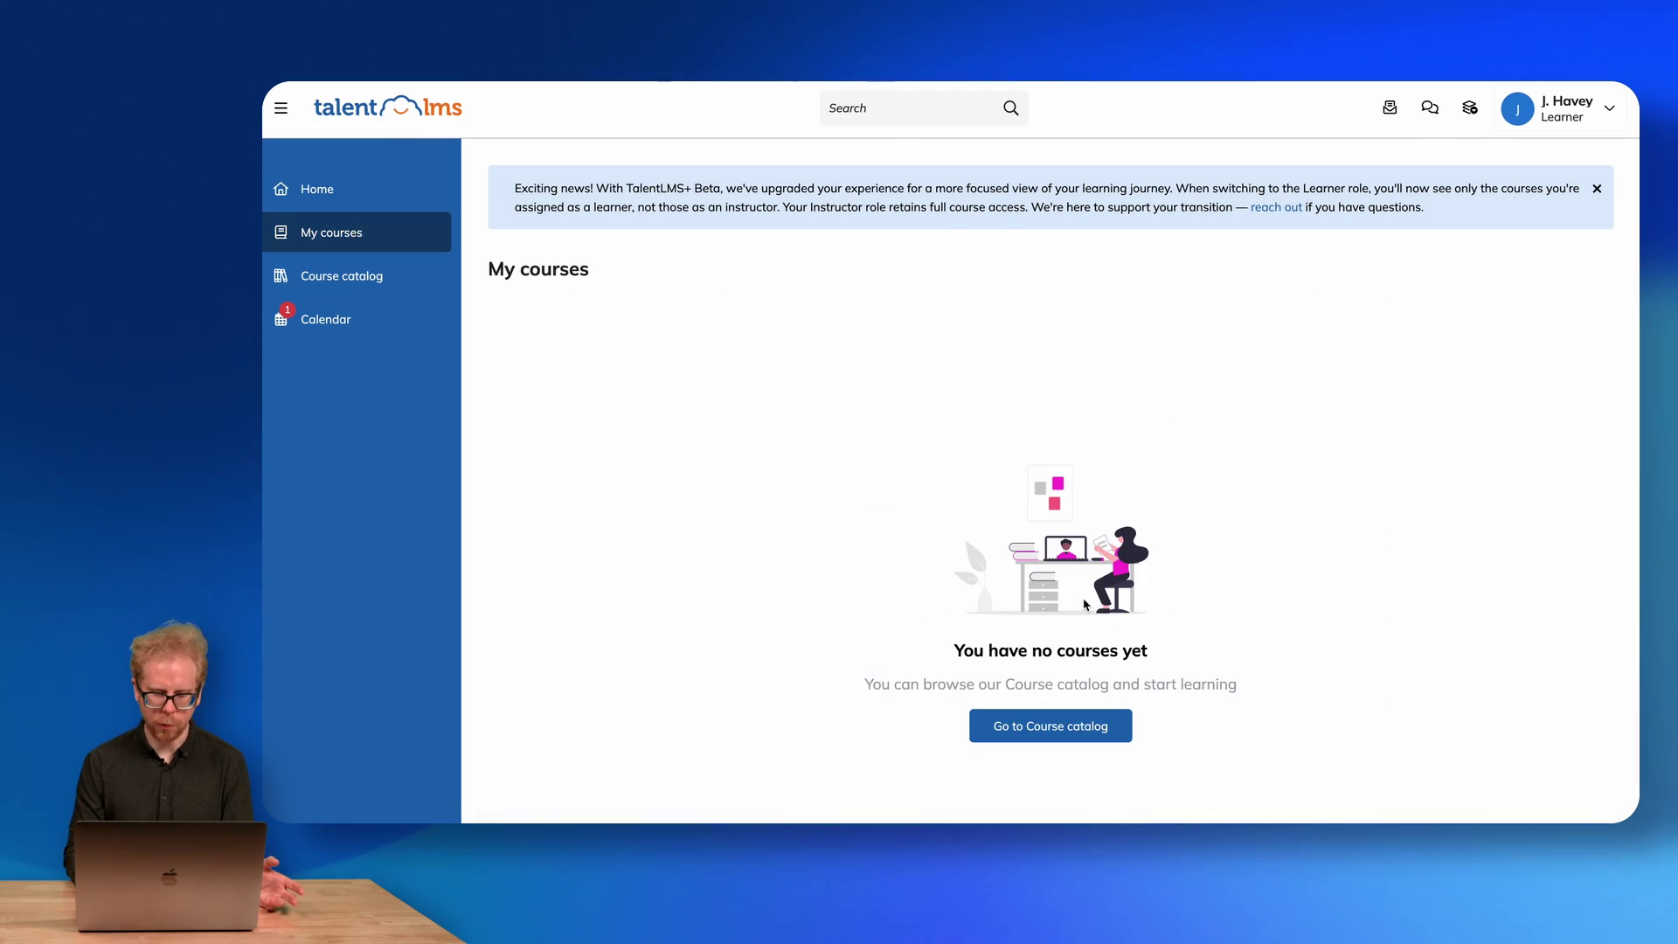
{"action": "left_click", "coordinate": [1050, 726]}
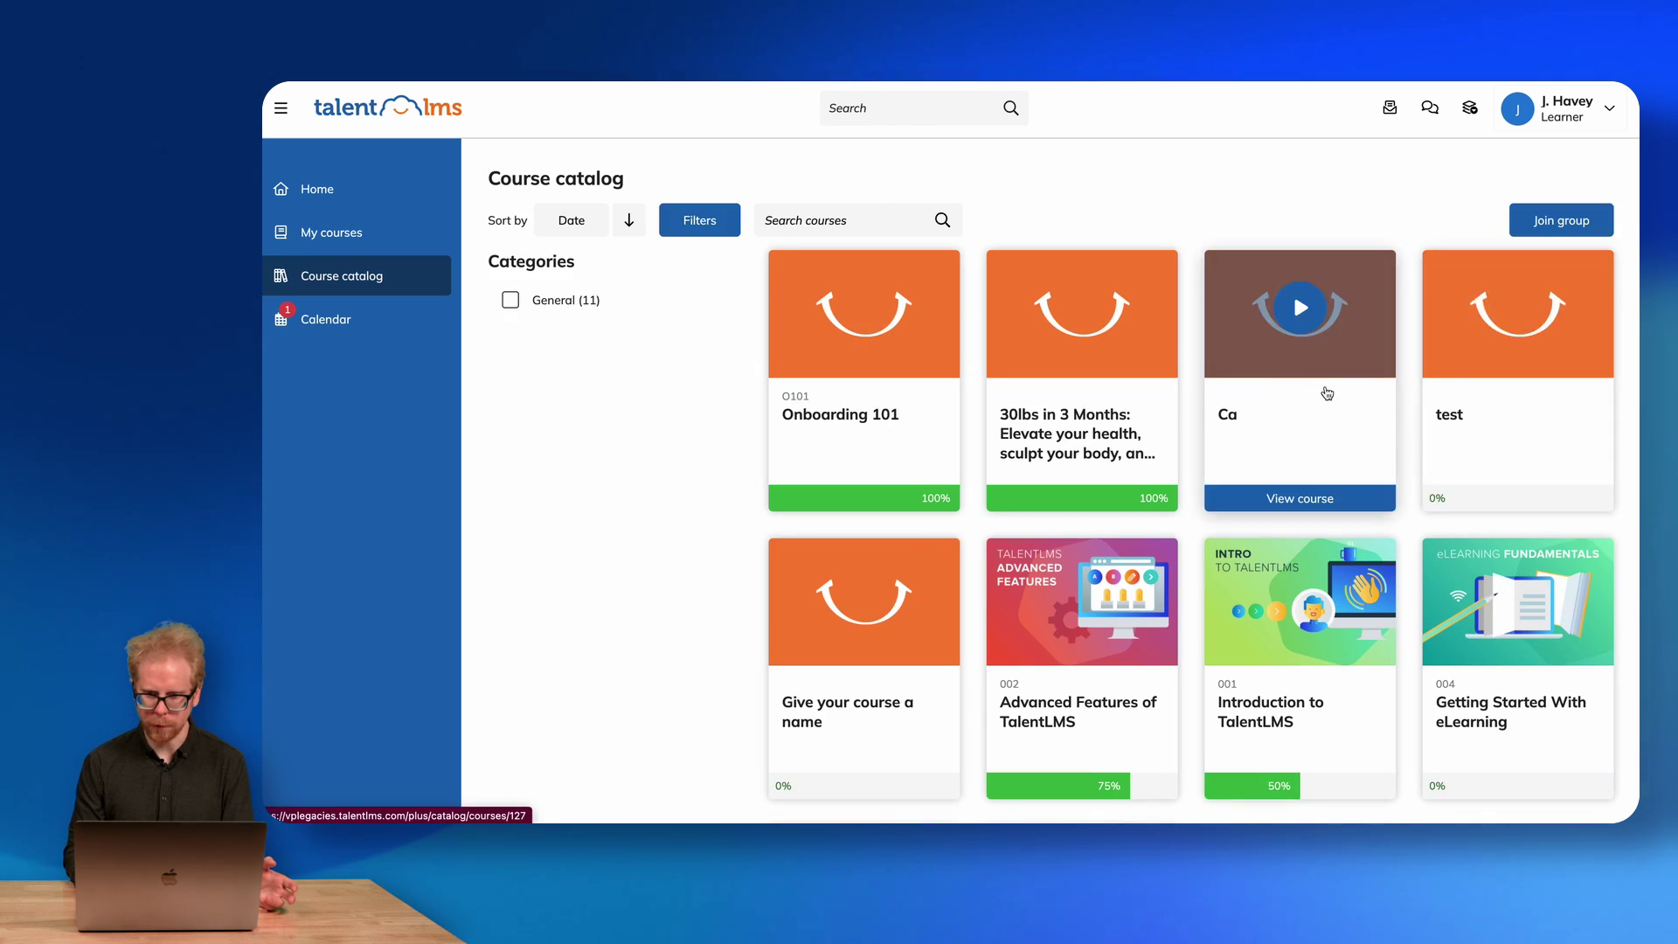
{"action": "left_click", "coordinate": [1326, 390]}
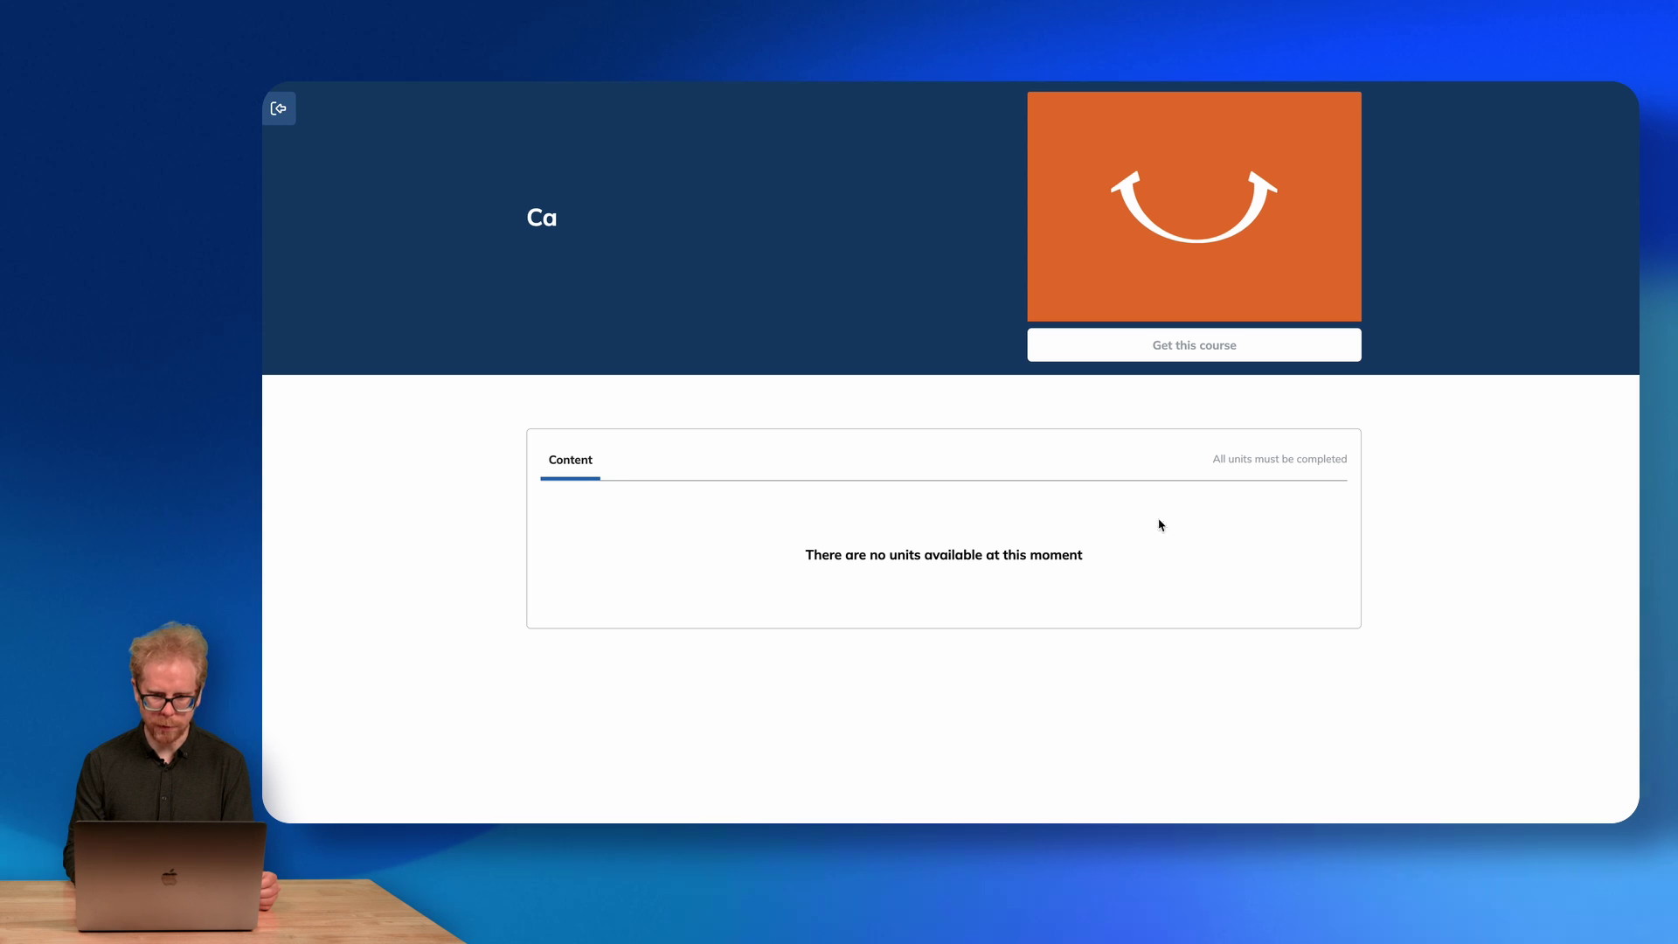
{"action": "left_click", "coordinate": [279, 109]}
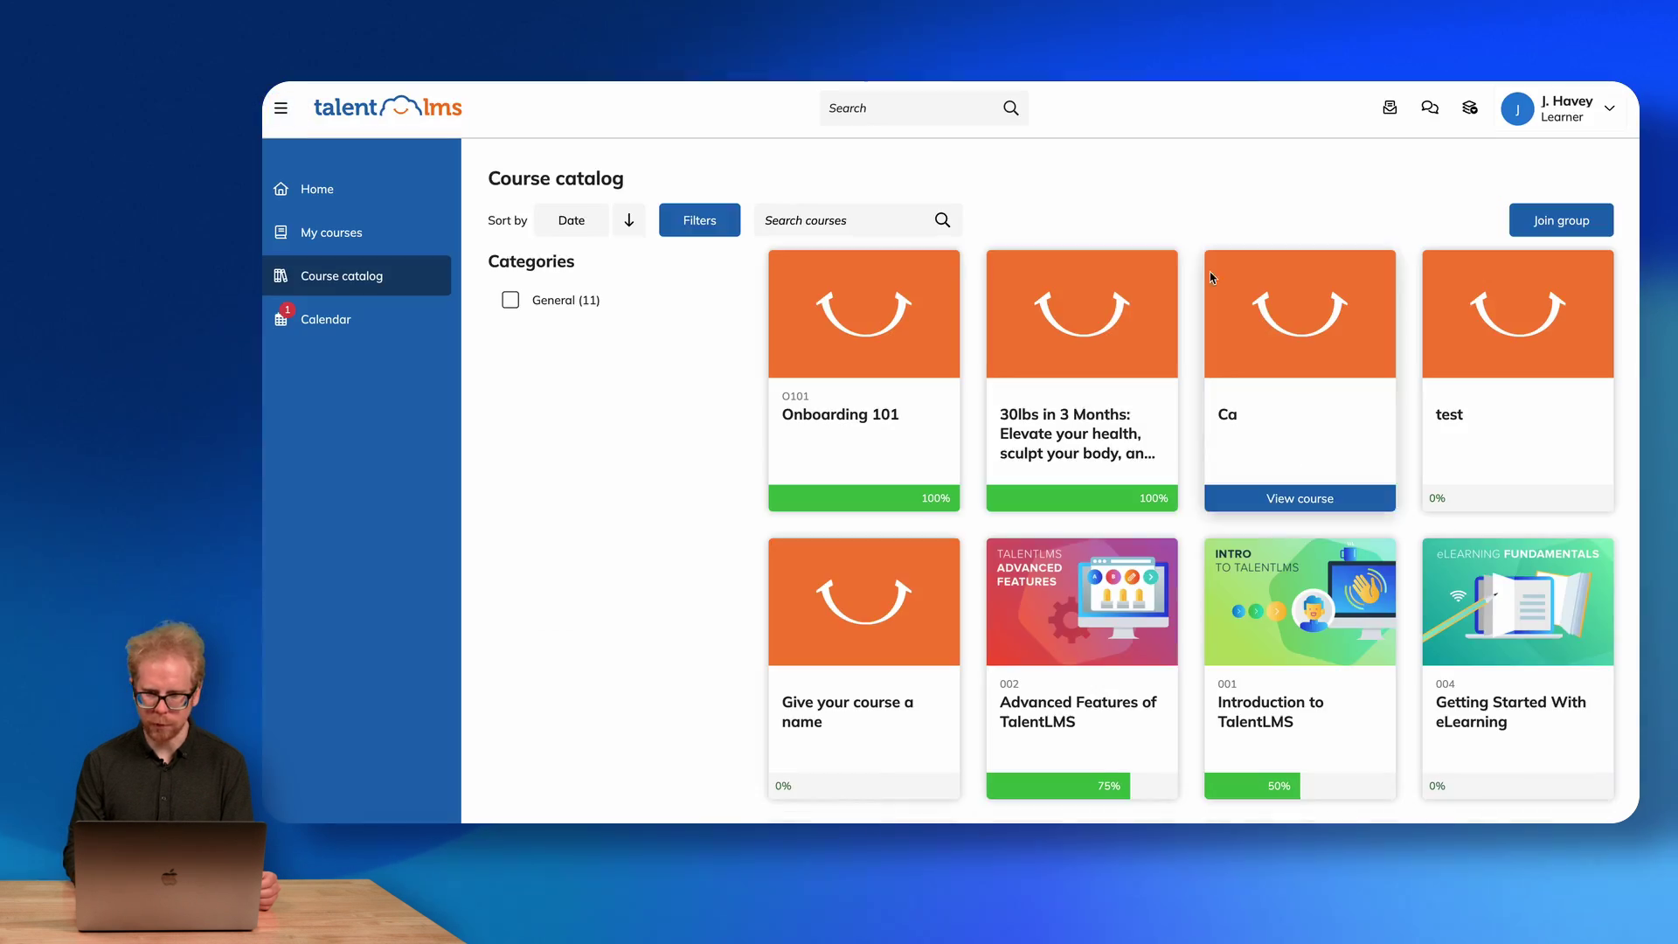
Preview the Advanced Features of TalentLMS course, then show the learner Calendar.
{"action": "scroll", "coordinate": [1206, 314], "scroll_direction": "down", "scroll_amount": 3}
{"action": "mouse_move", "coordinate": [1065, 448]}
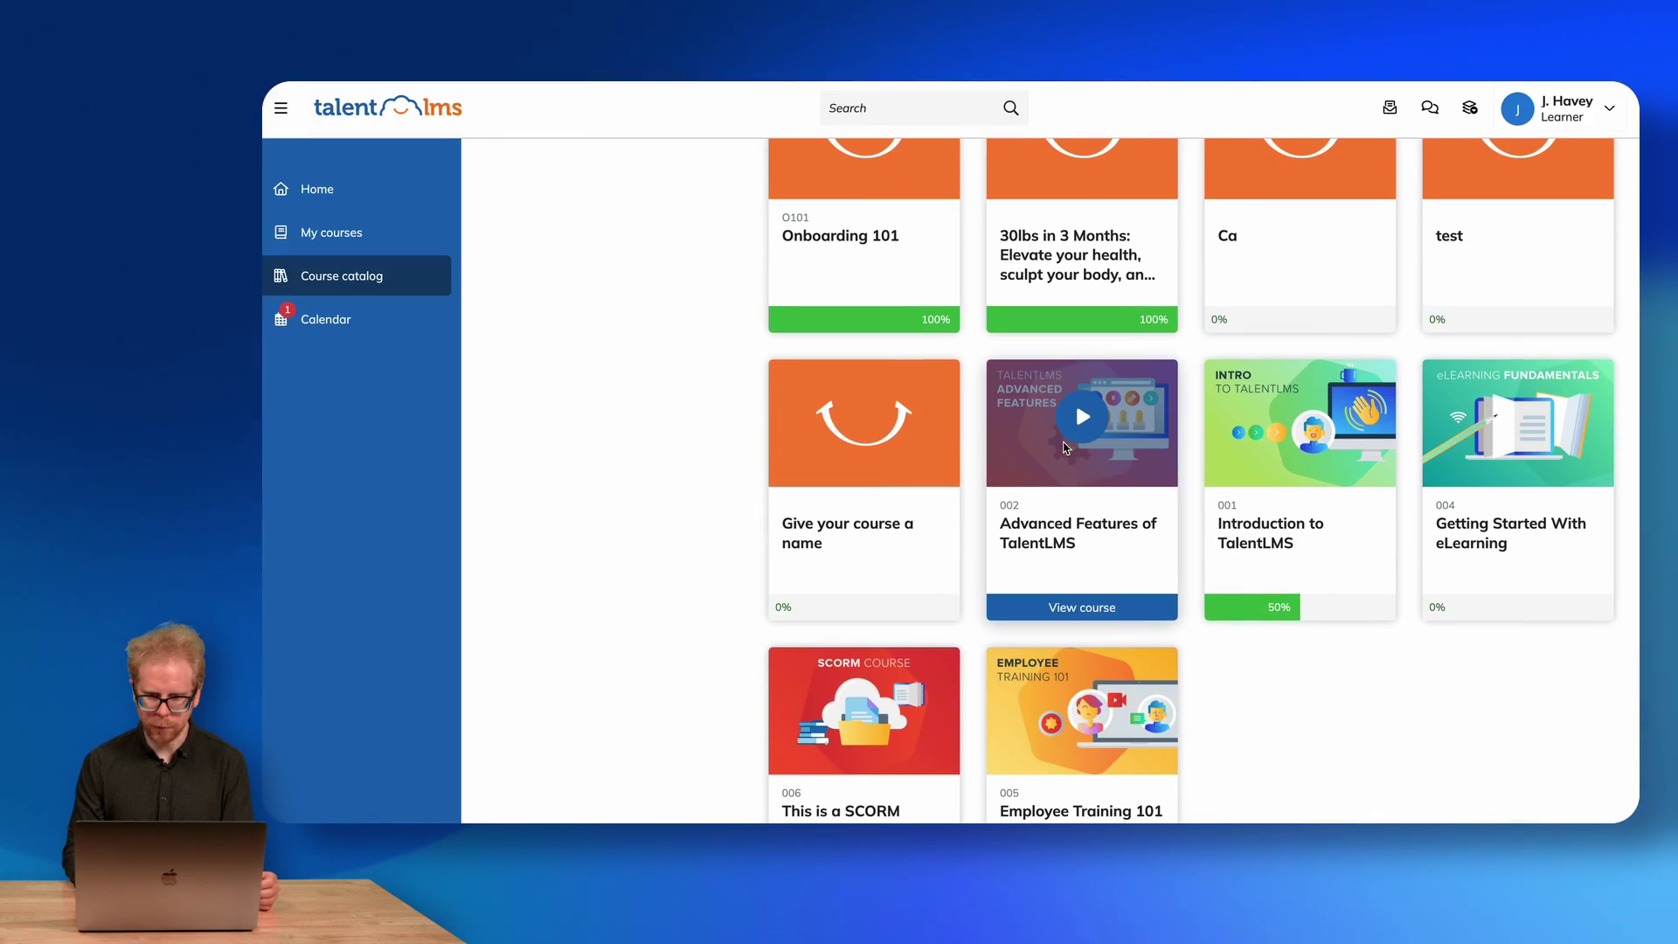
{"action": "left_click", "coordinate": [1080, 580]}
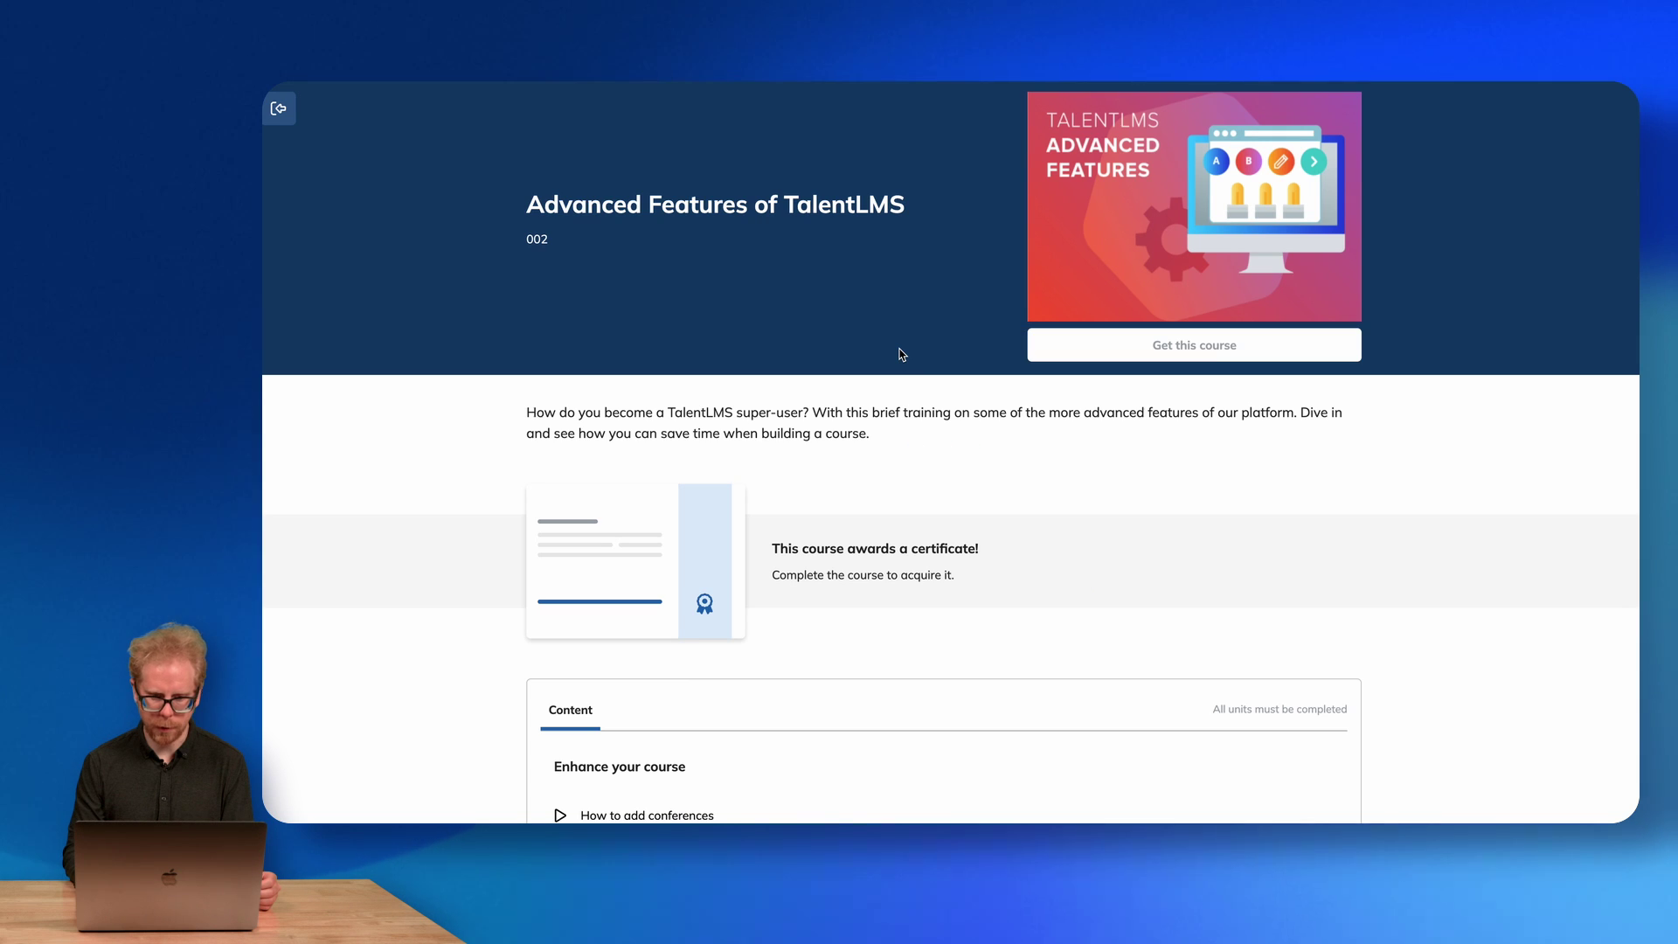
{"action": "scroll", "coordinate": [1049, 297], "scroll_direction": "down", "scroll_amount": 2}
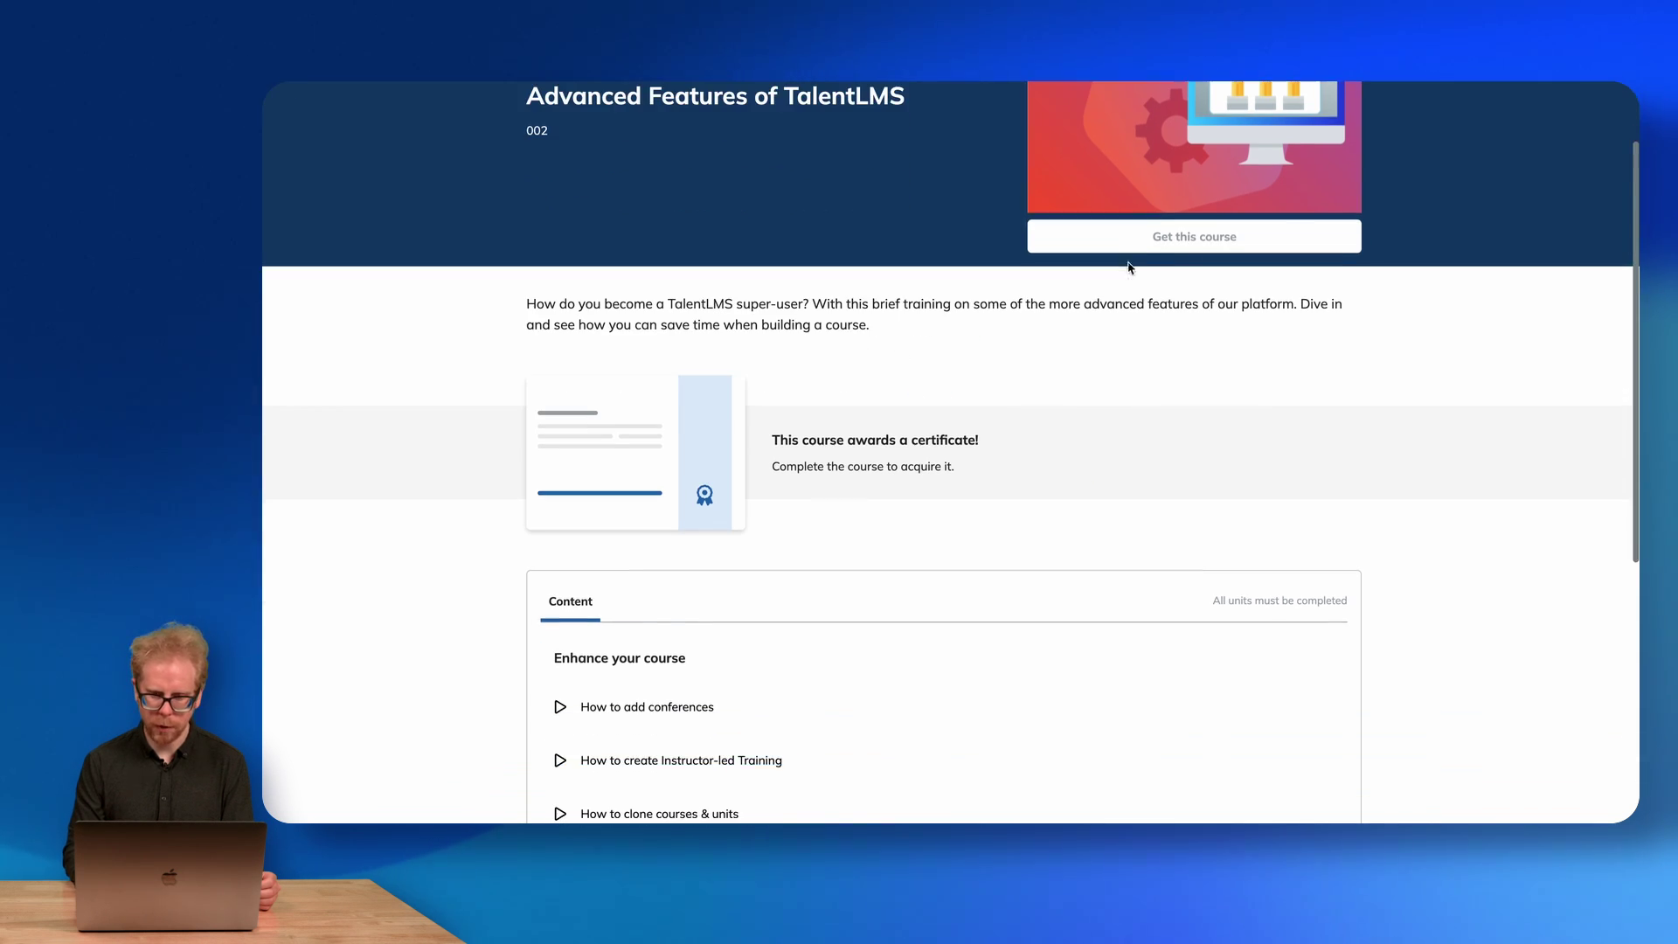
{"action": "scroll", "coordinate": [904, 290], "scroll_direction": "up", "scroll_amount": 2}
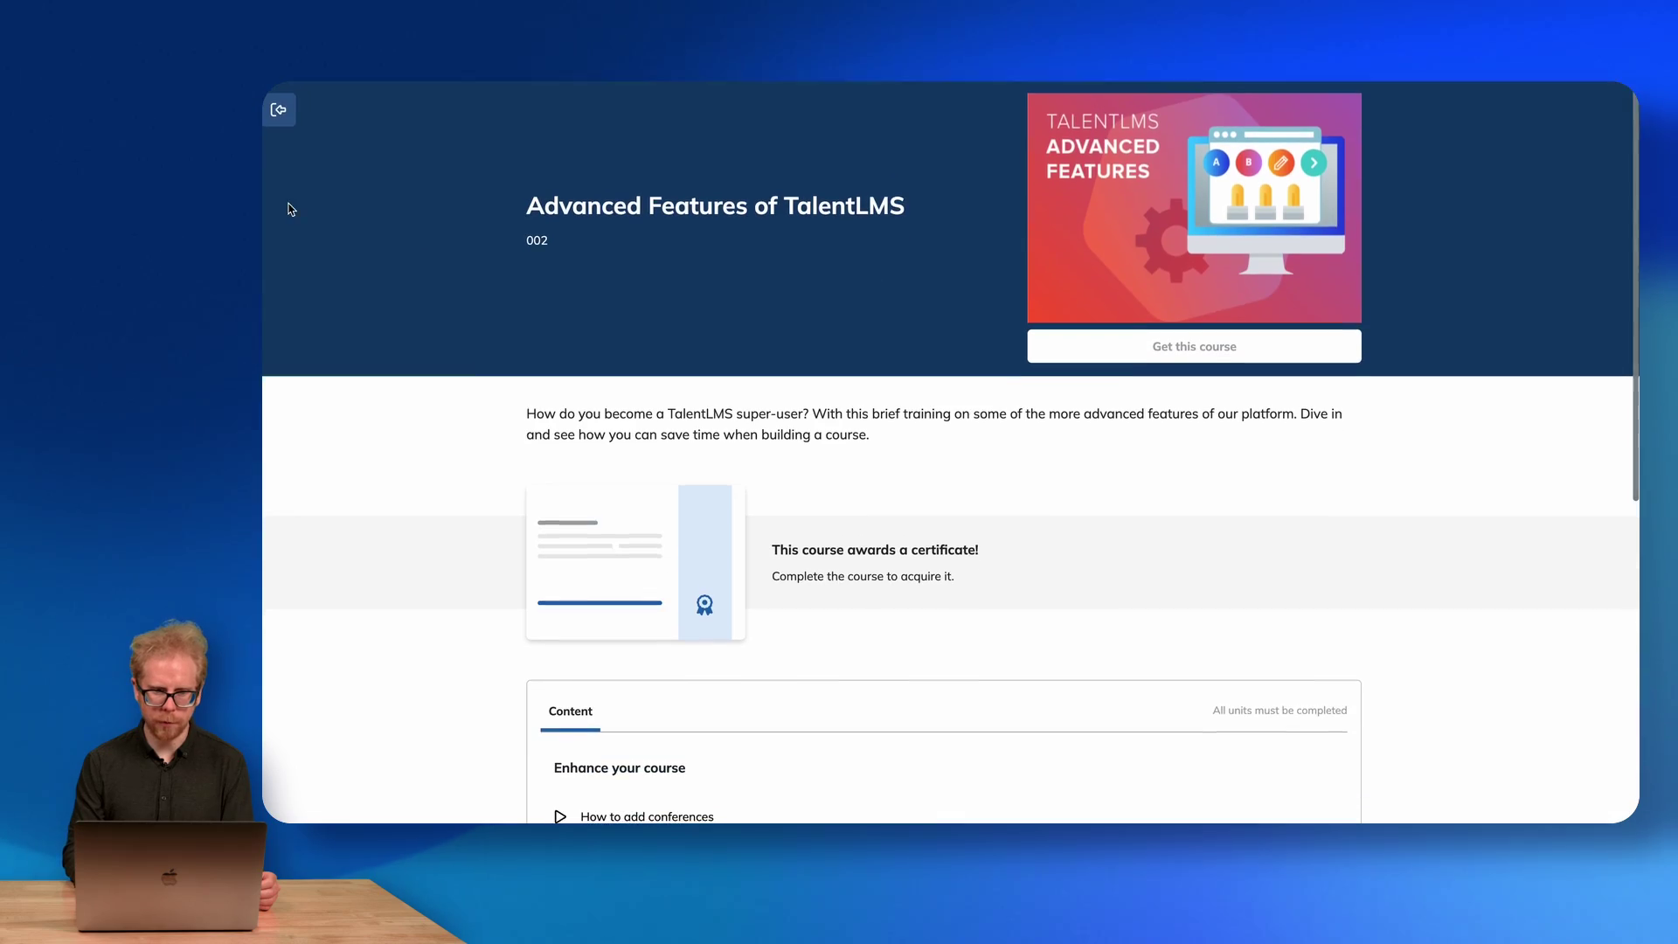
{"action": "left_click", "coordinate": [279, 112]}
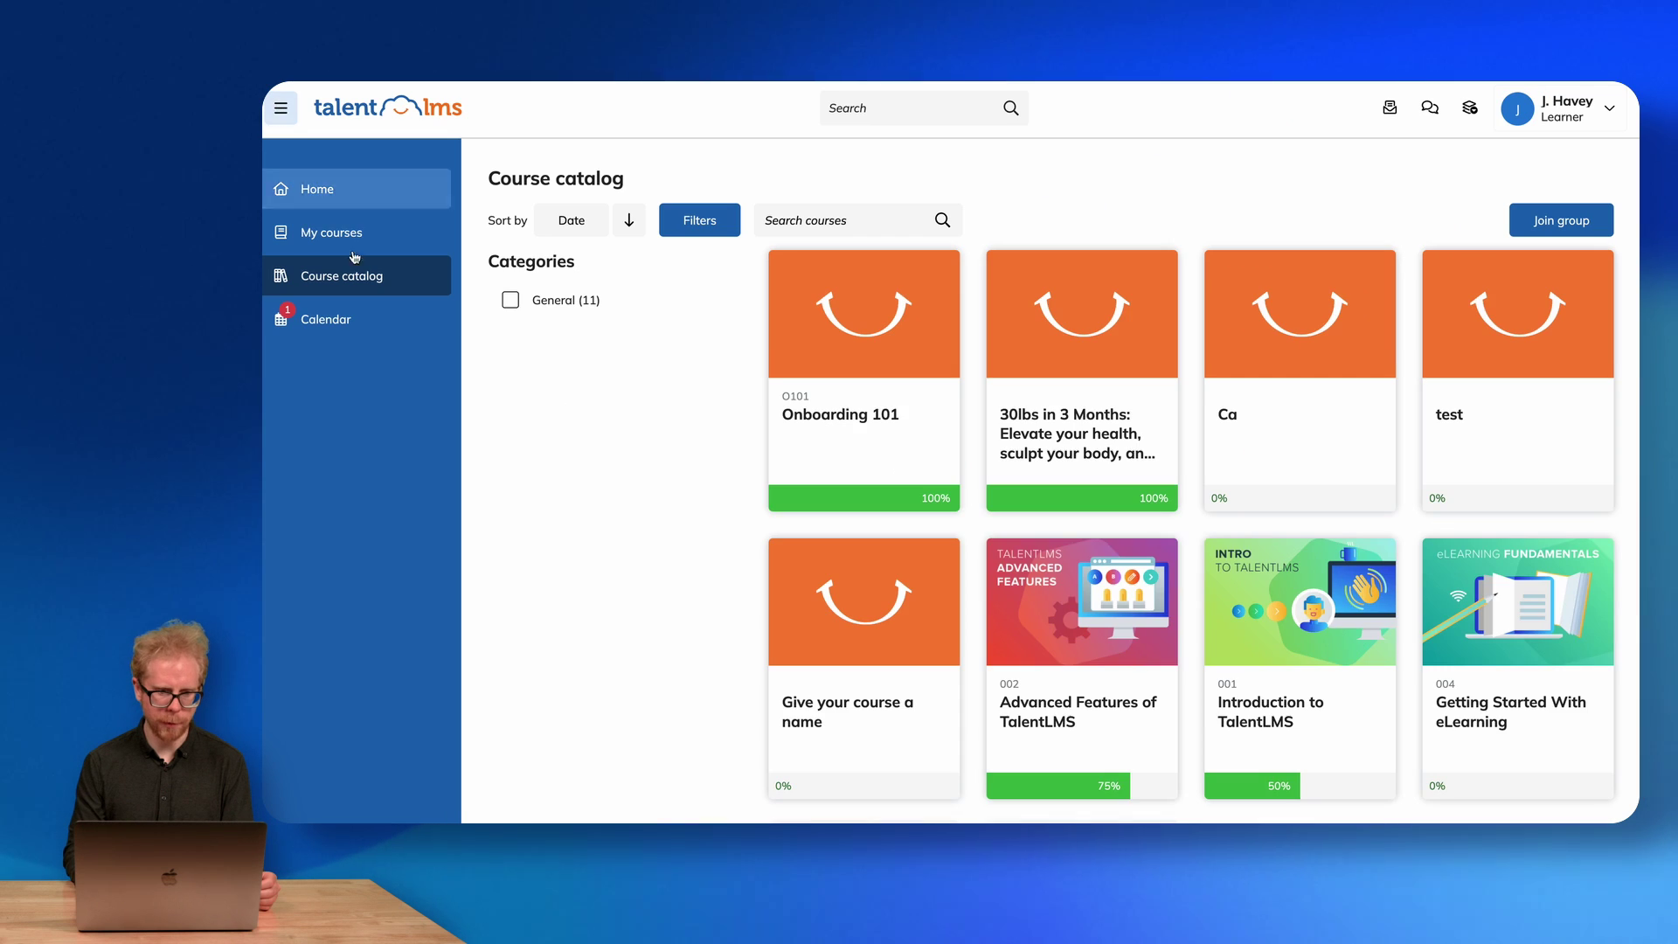
{"action": "left_click", "coordinate": [339, 320]}
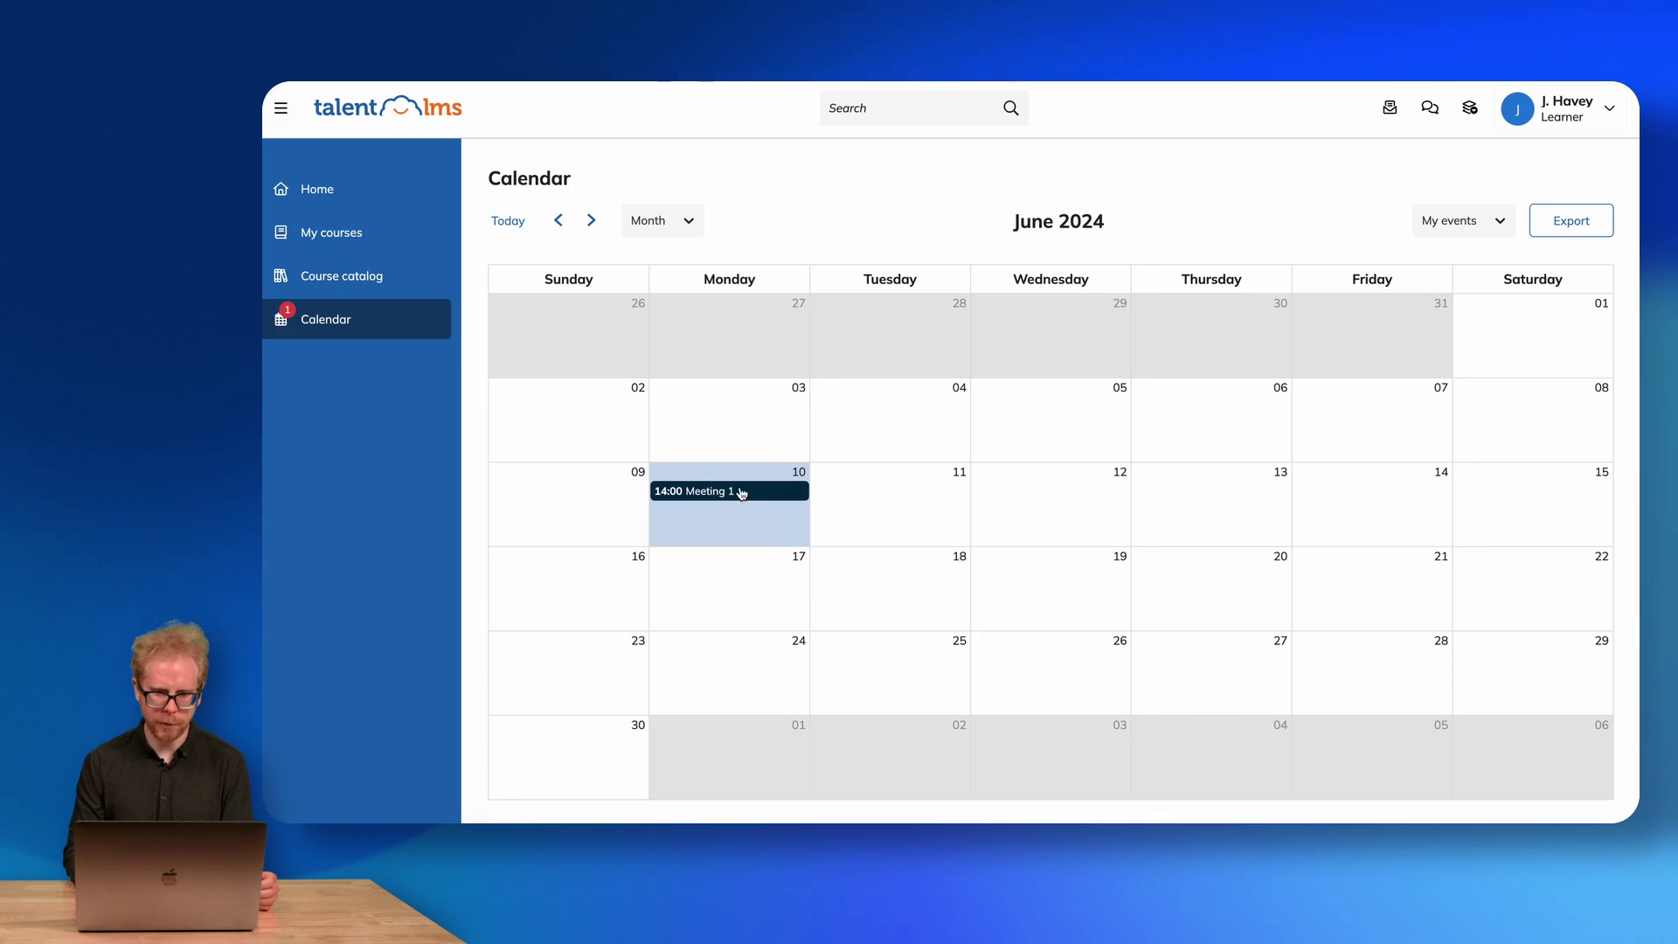
Switch to the Instructor role and view its Home dashboard.
{"action": "left_click", "coordinate": [1562, 112]}
{"action": "left_click", "coordinate": [1484, 228]}
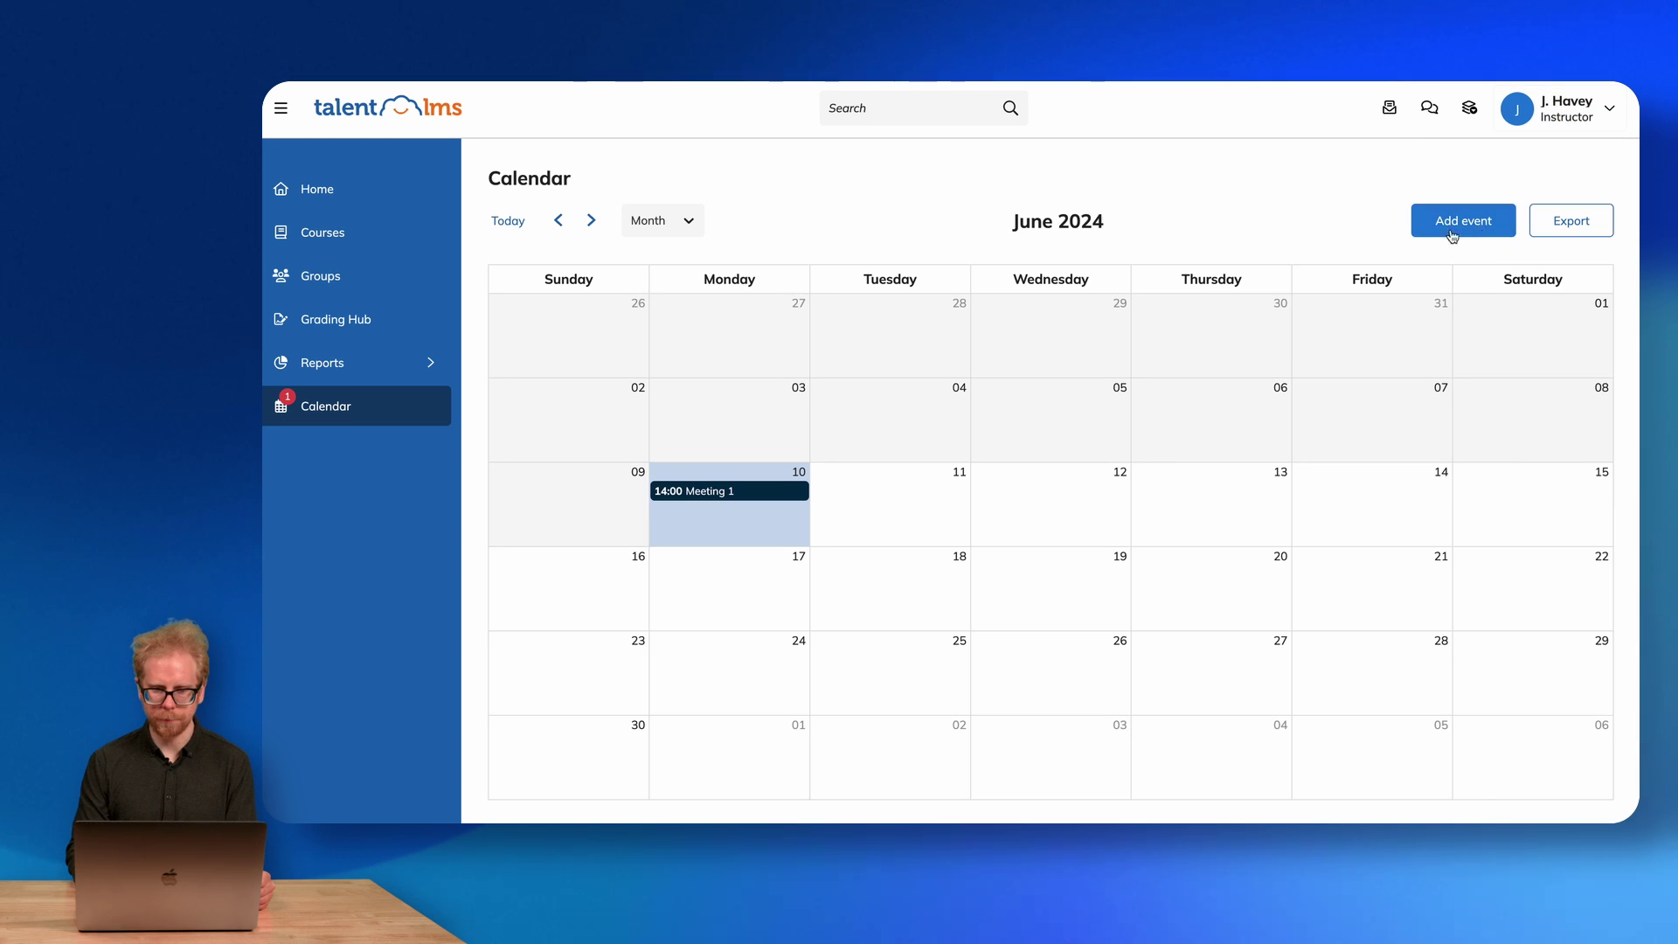
{"action": "left_click", "coordinate": [343, 202]}
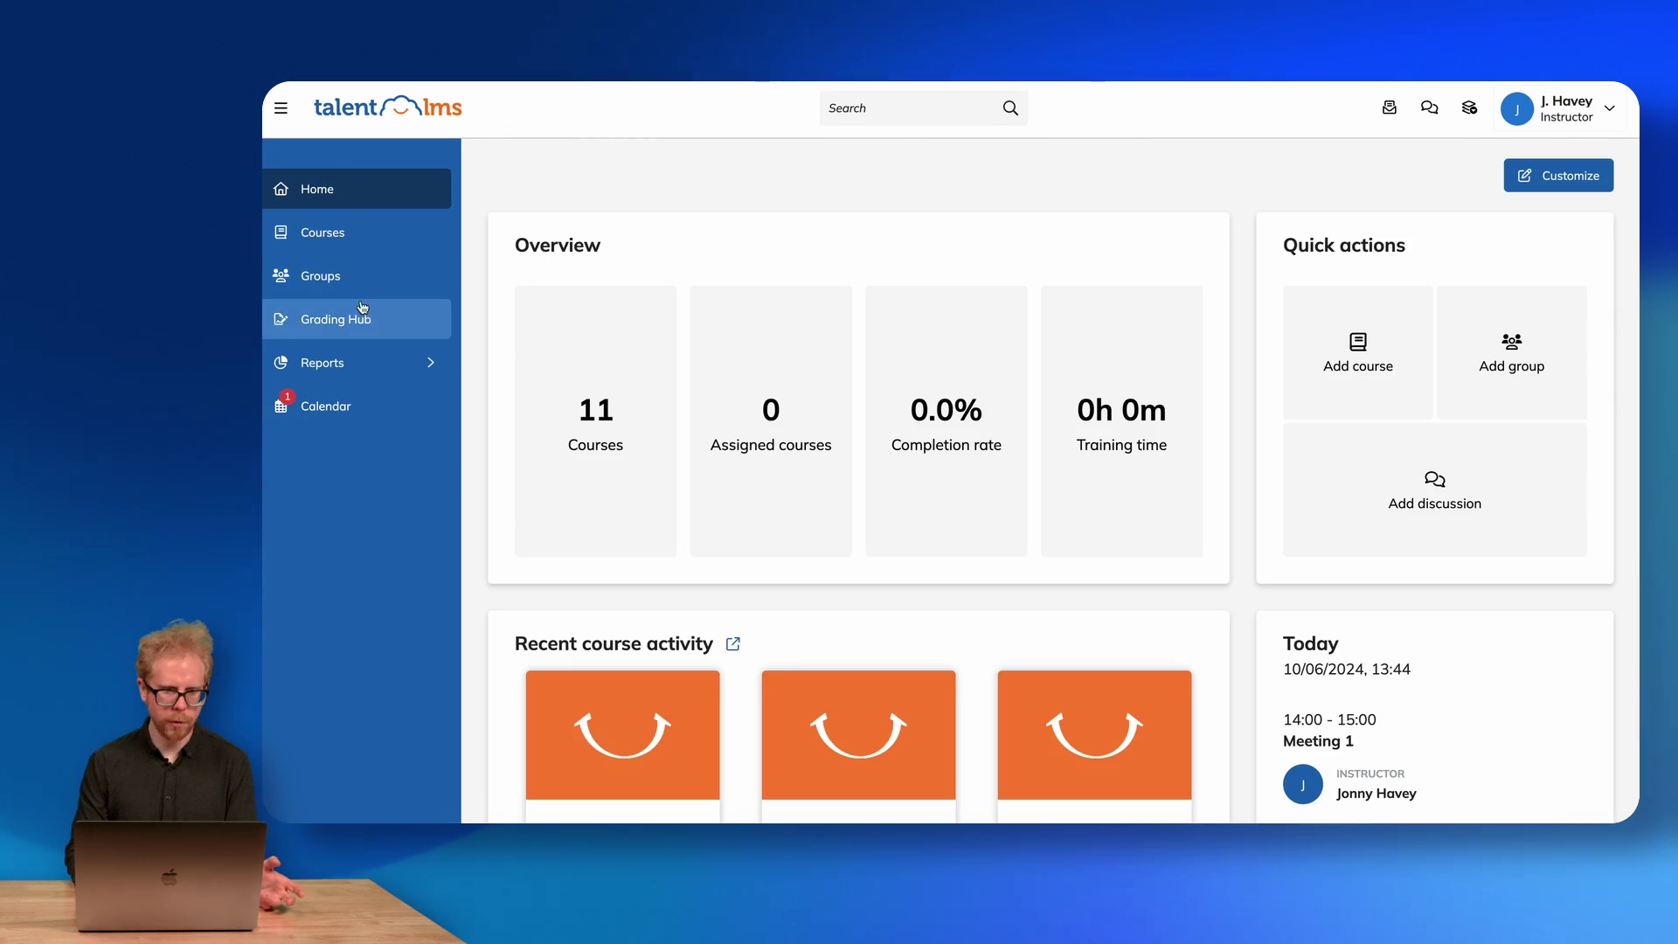
Browse the instructor Courses and Groups pages, then show Grading Hub's ILT sessions tab.
{"action": "left_click", "coordinate": [358, 251]}
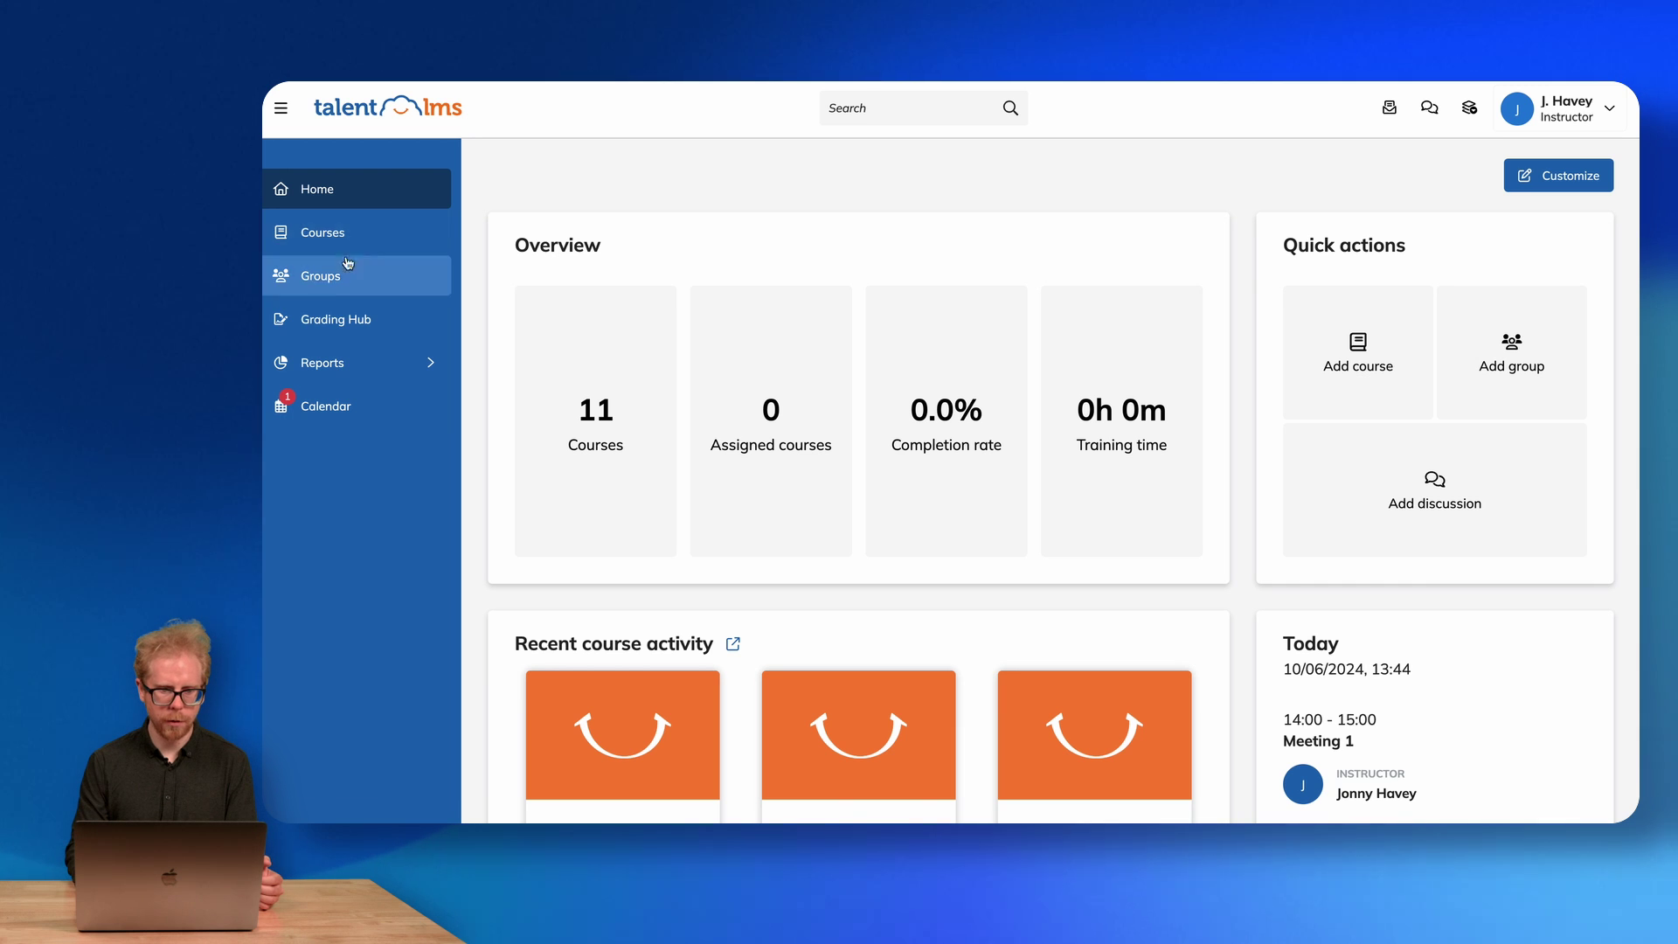
{"action": "left_click", "coordinate": [311, 244]}
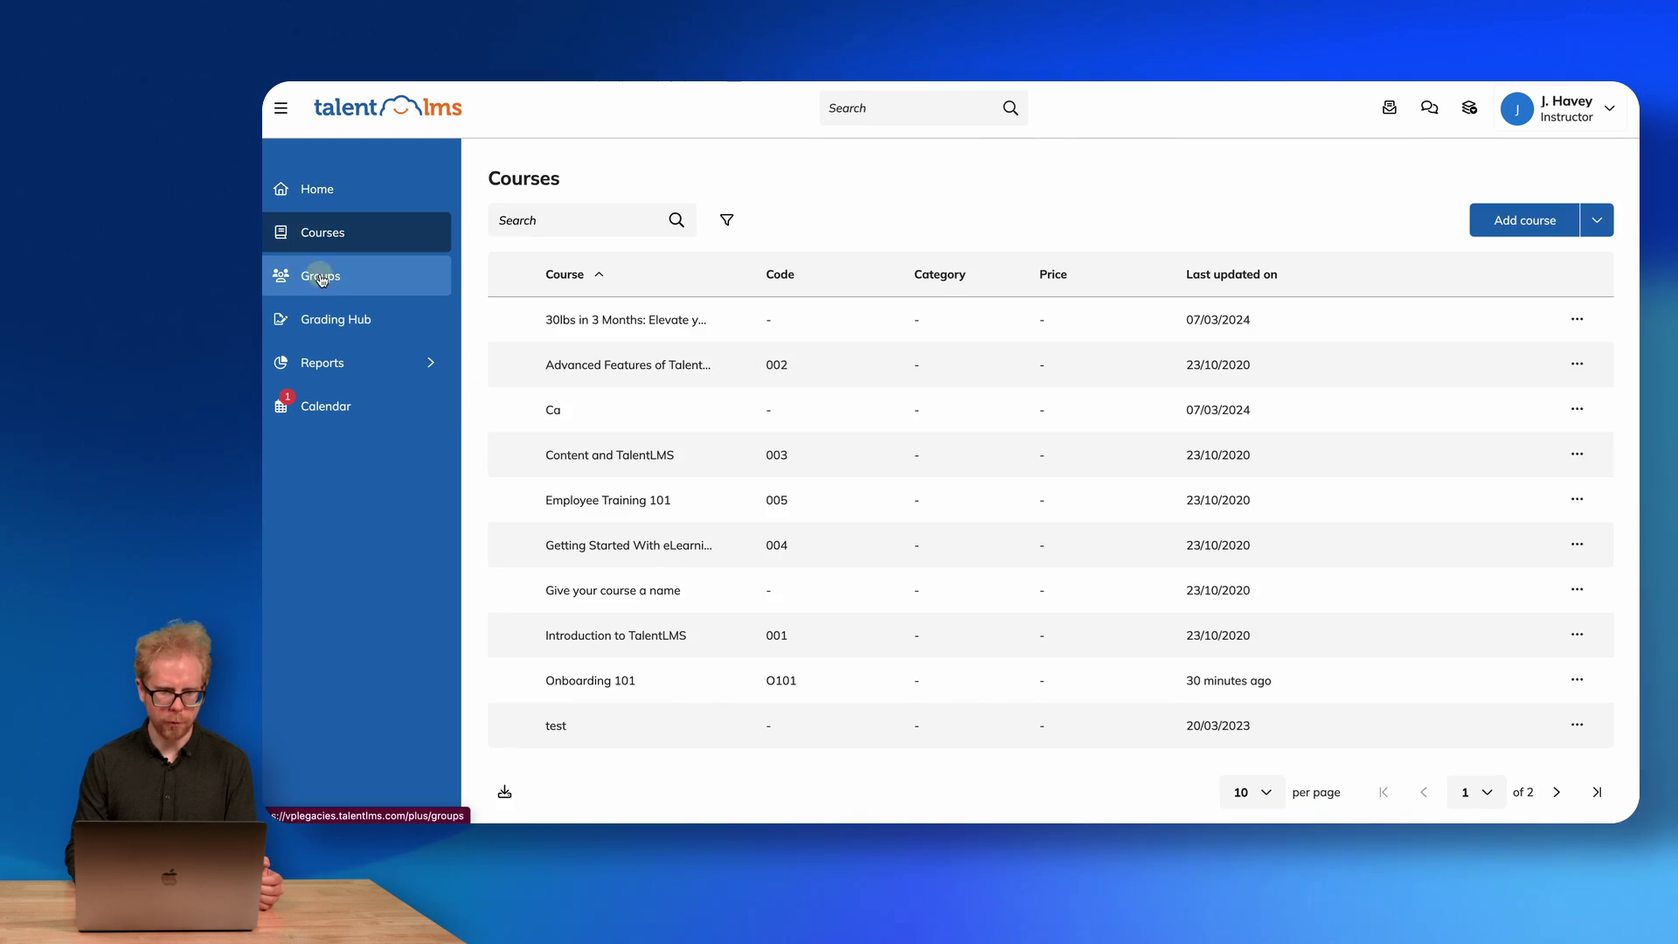
{"action": "left_click", "coordinate": [318, 275]}
{"action": "left_click", "coordinate": [329, 326]}
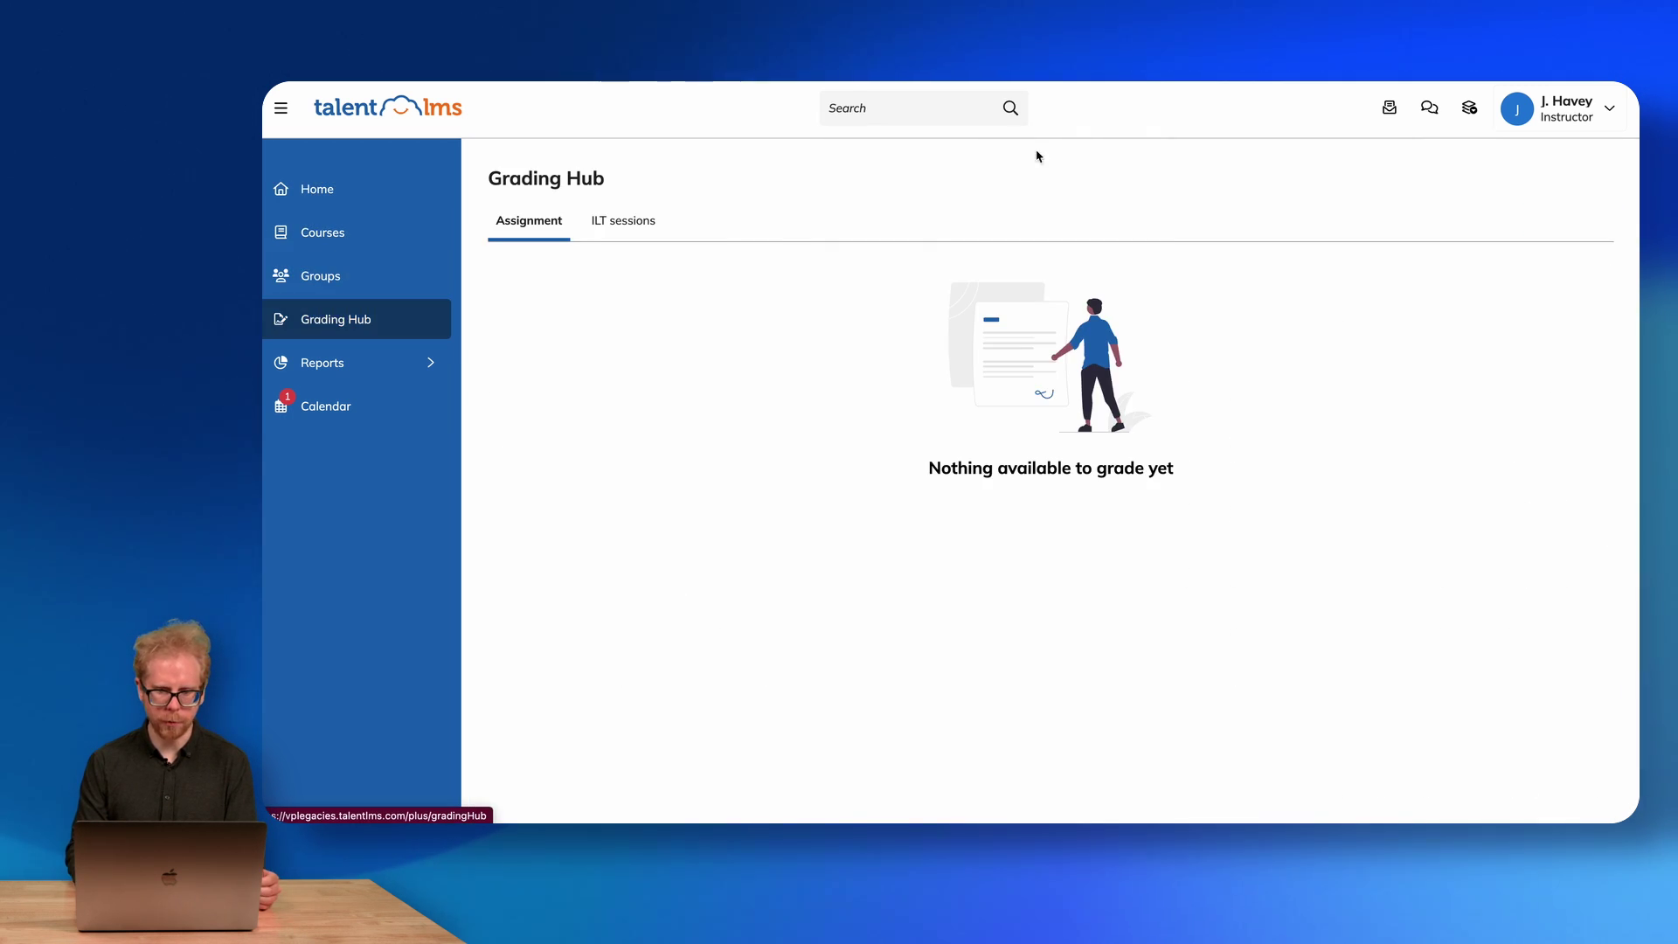
{"action": "left_click", "coordinate": [624, 219]}
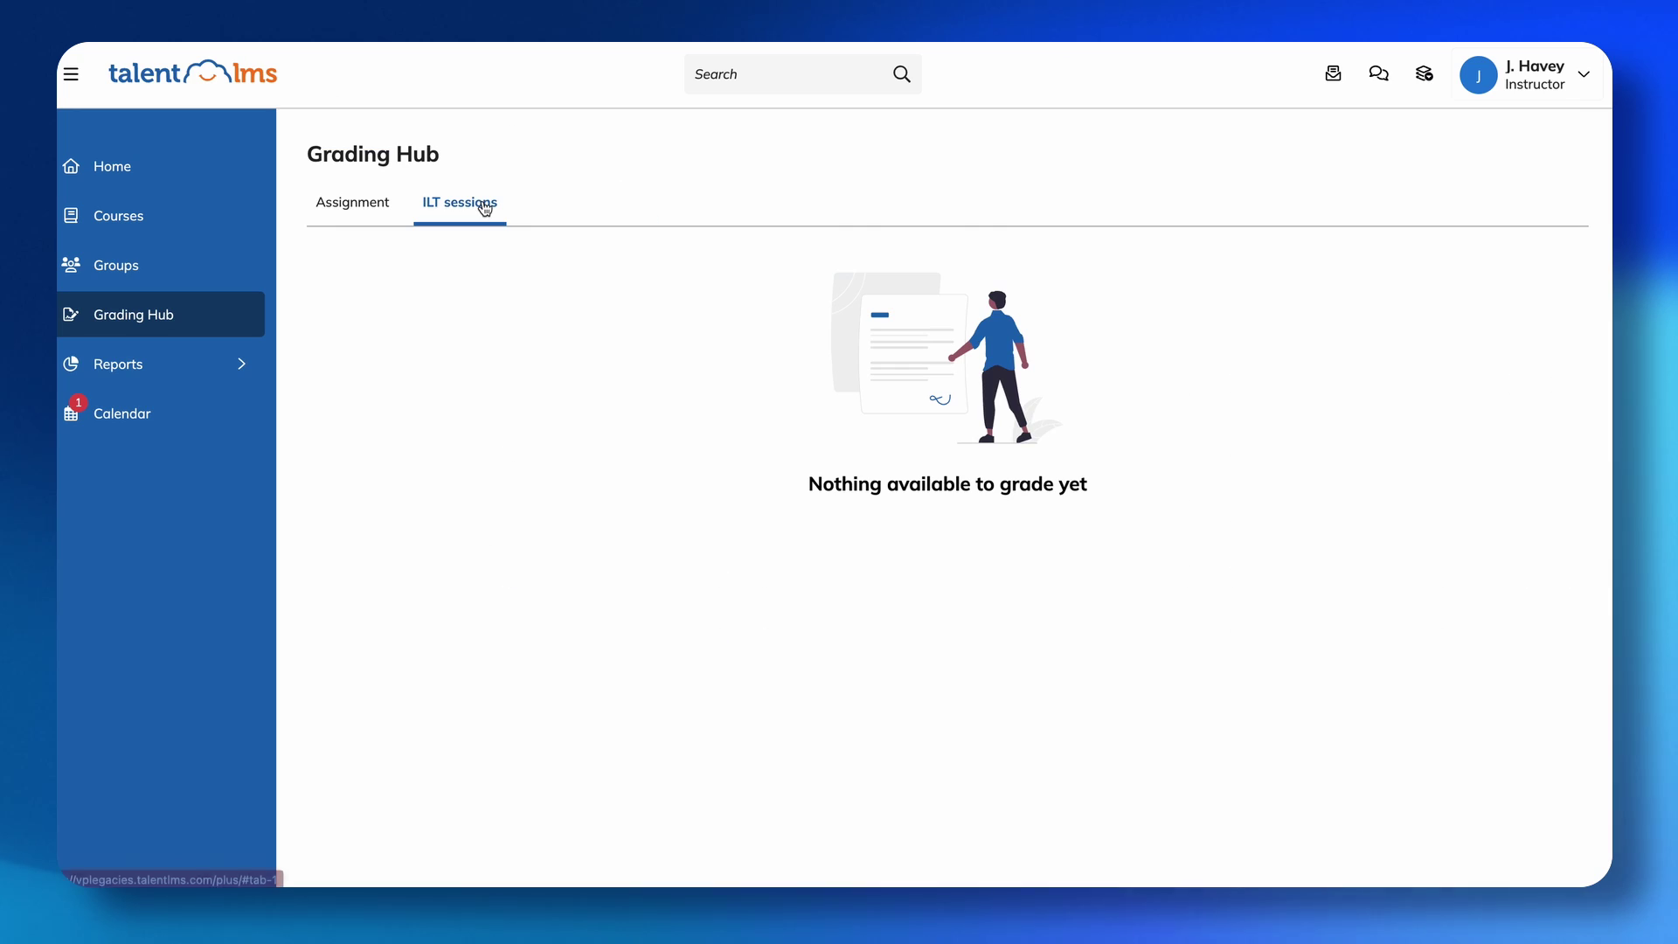
{"action": "mouse_move", "coordinate": [332, 374]}
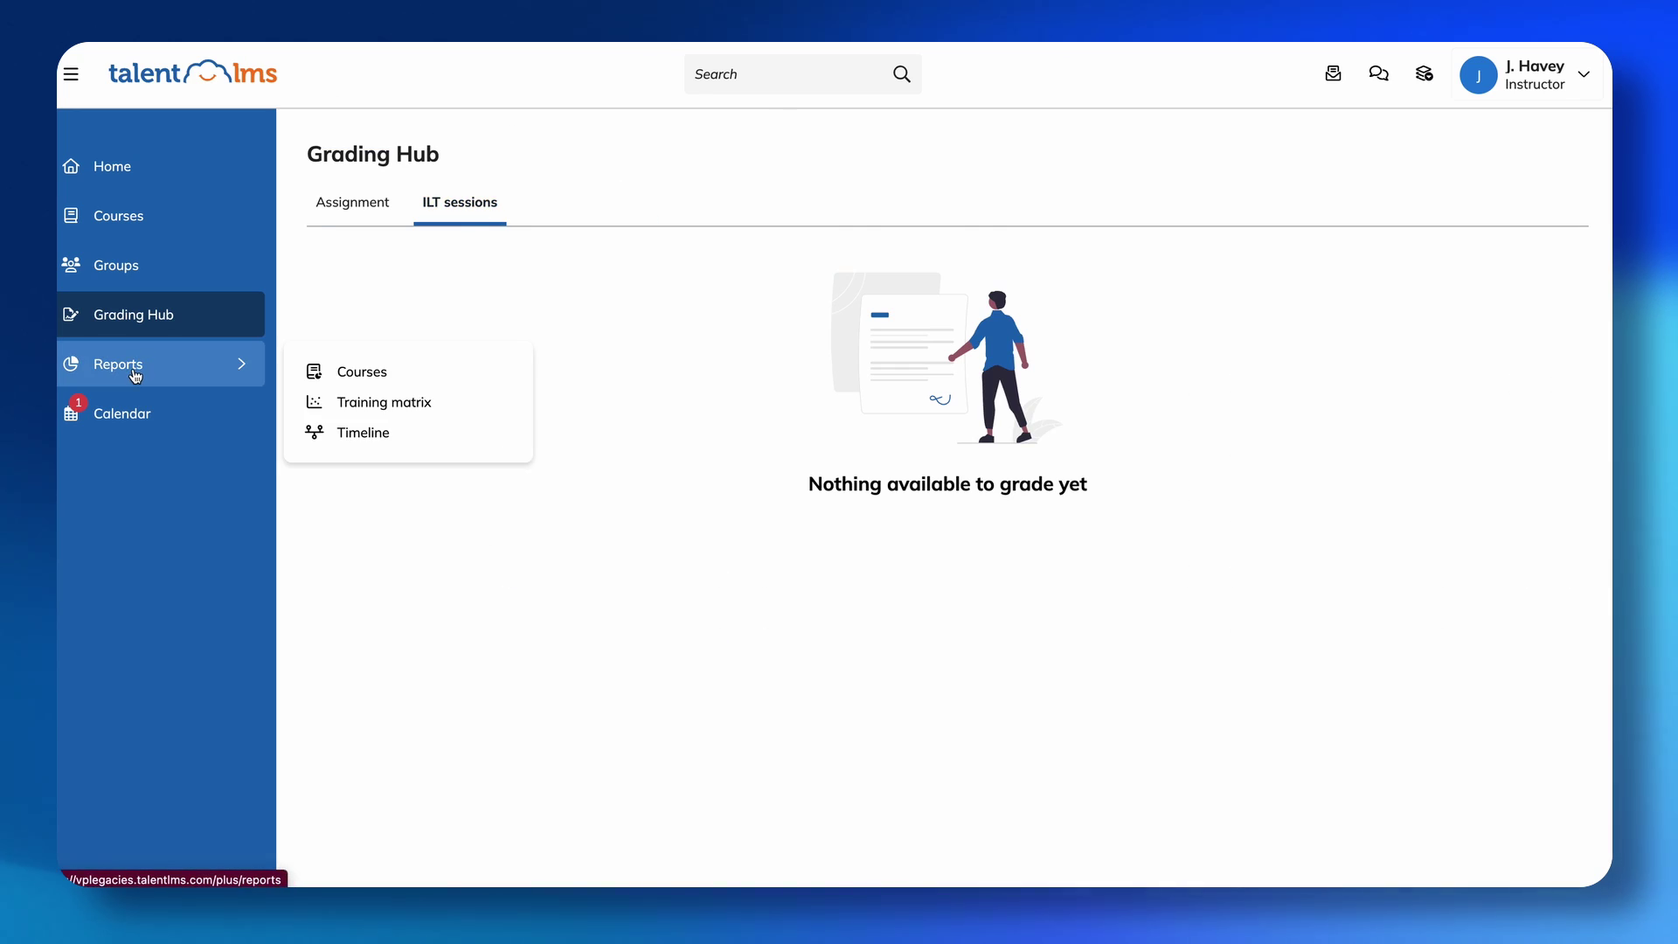
Show the Reports overview and switch back to the Administrator role.
{"action": "left_click", "coordinate": [133, 367]}
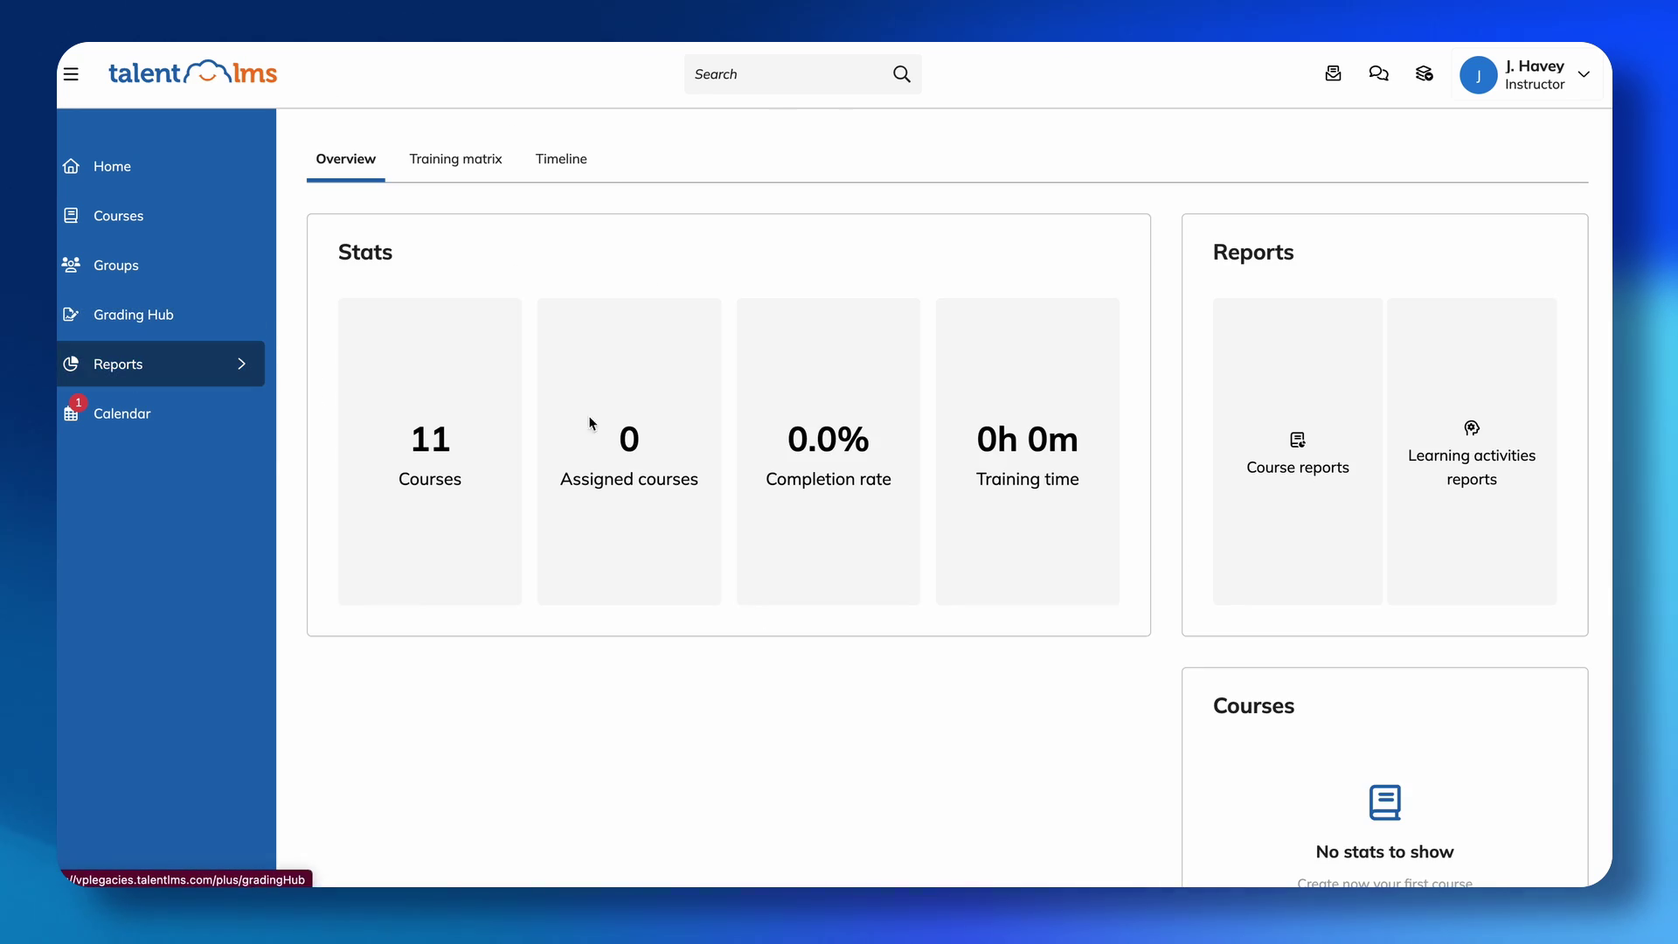
{"action": "left_click", "coordinate": [1570, 70]}
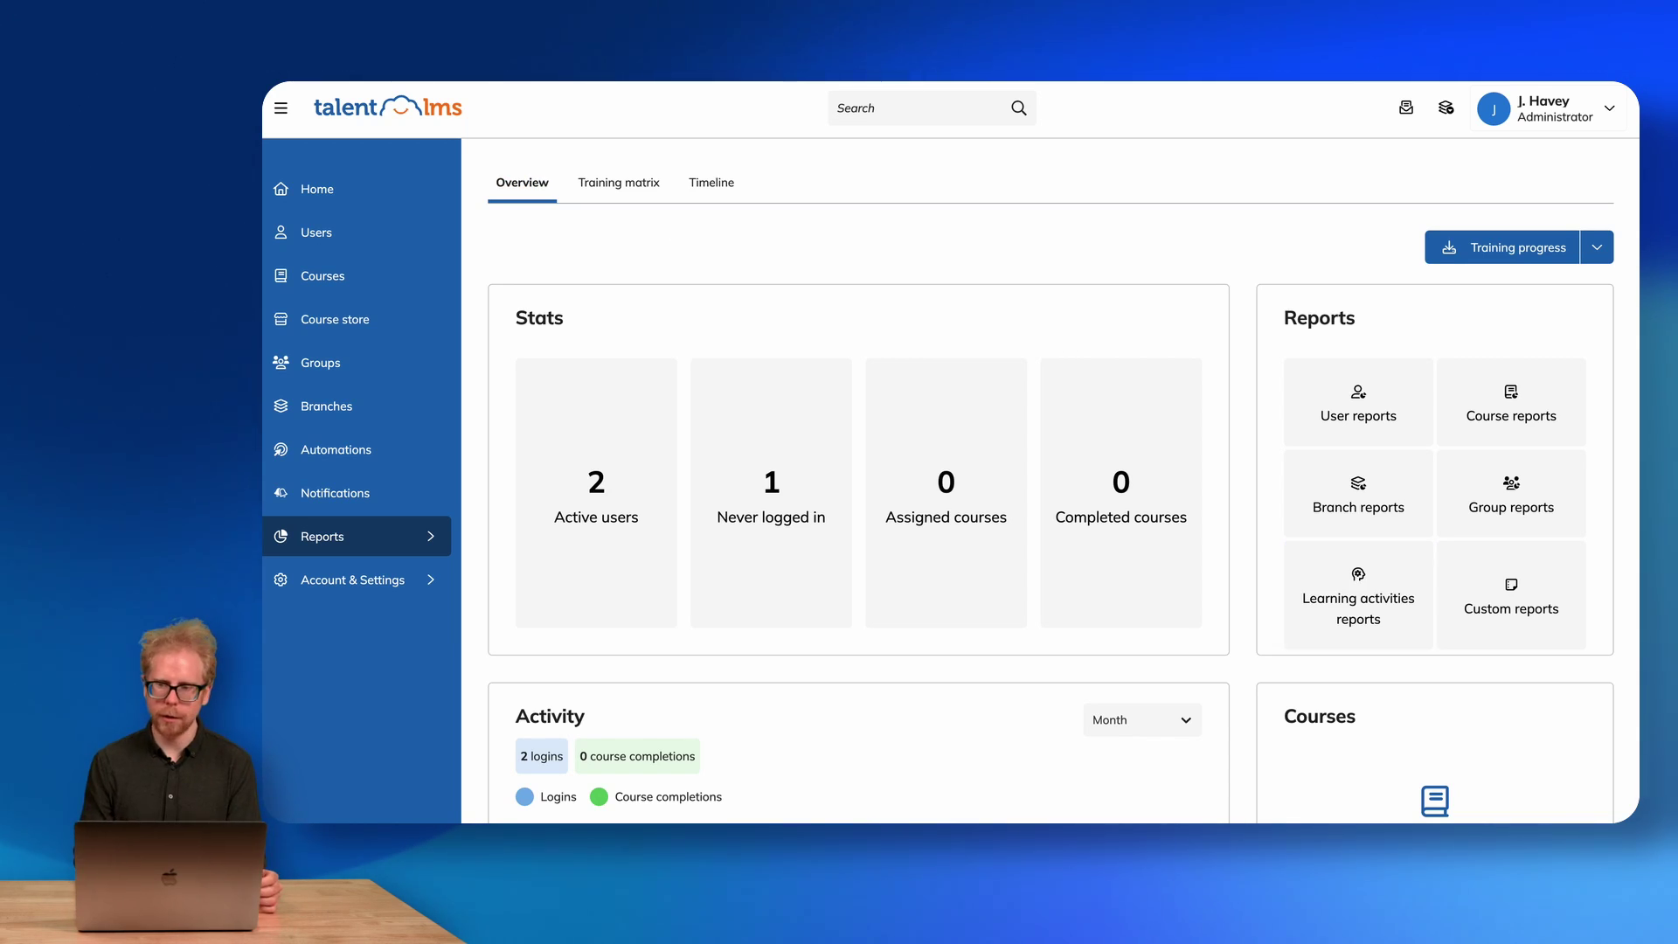
Return to the administrator Home dashboard and open the Courses list.
{"action": "left_click", "coordinate": [1546, 123]}
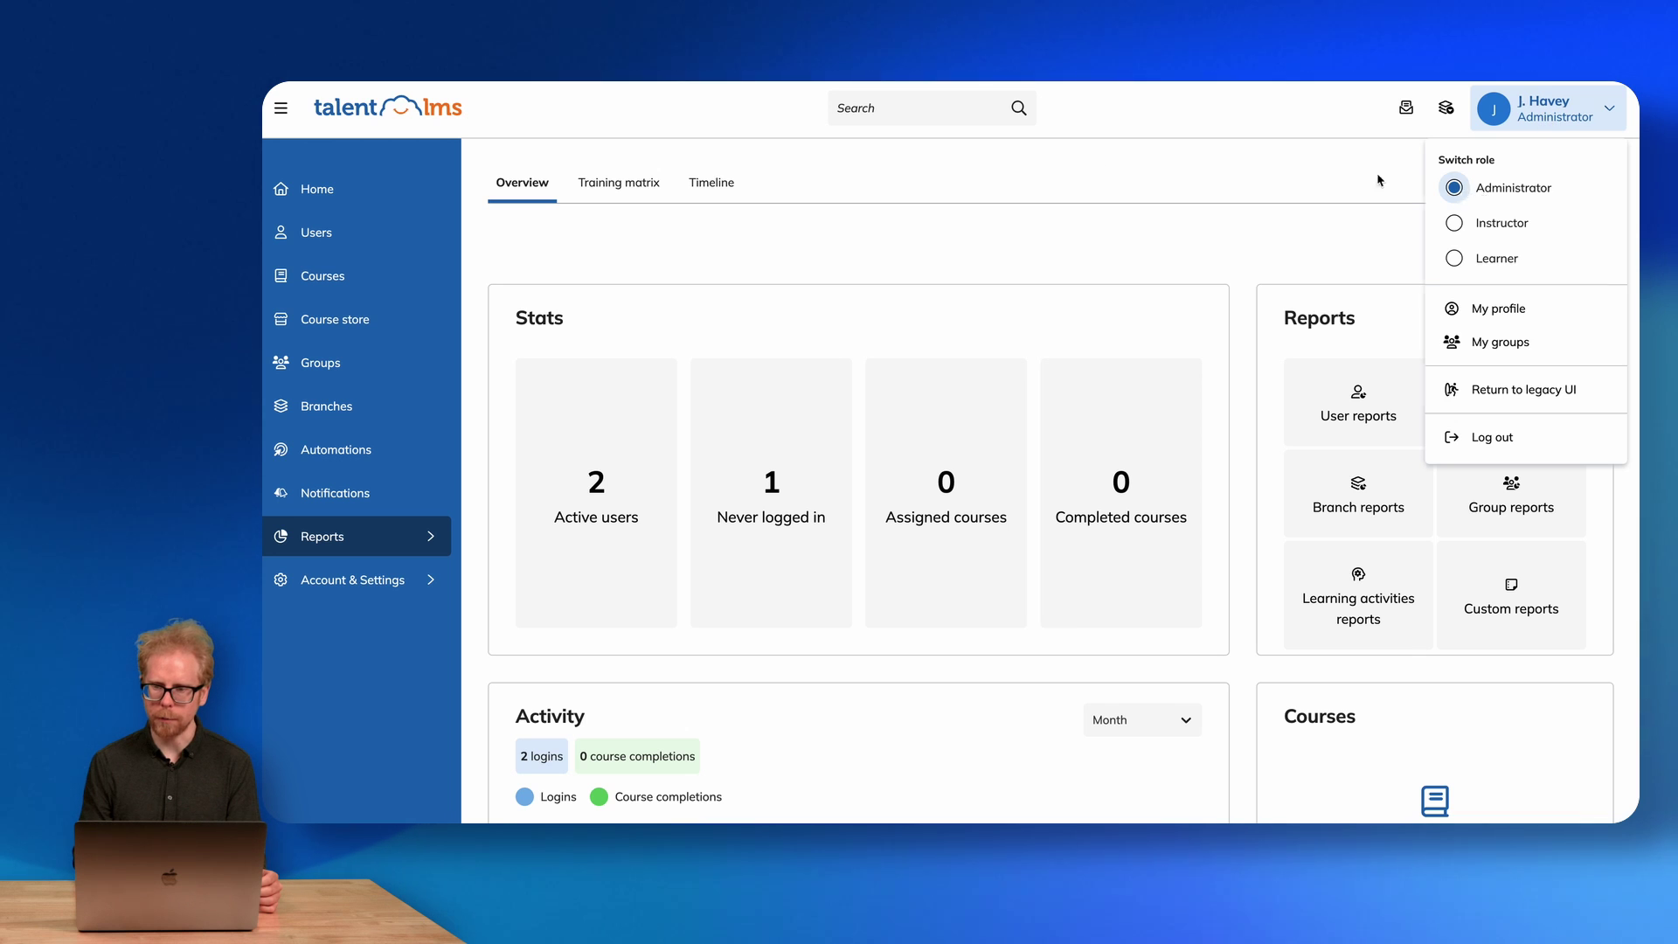
{"action": "left_click", "coordinate": [1468, 198]}
{"action": "left_click", "coordinate": [292, 190]}
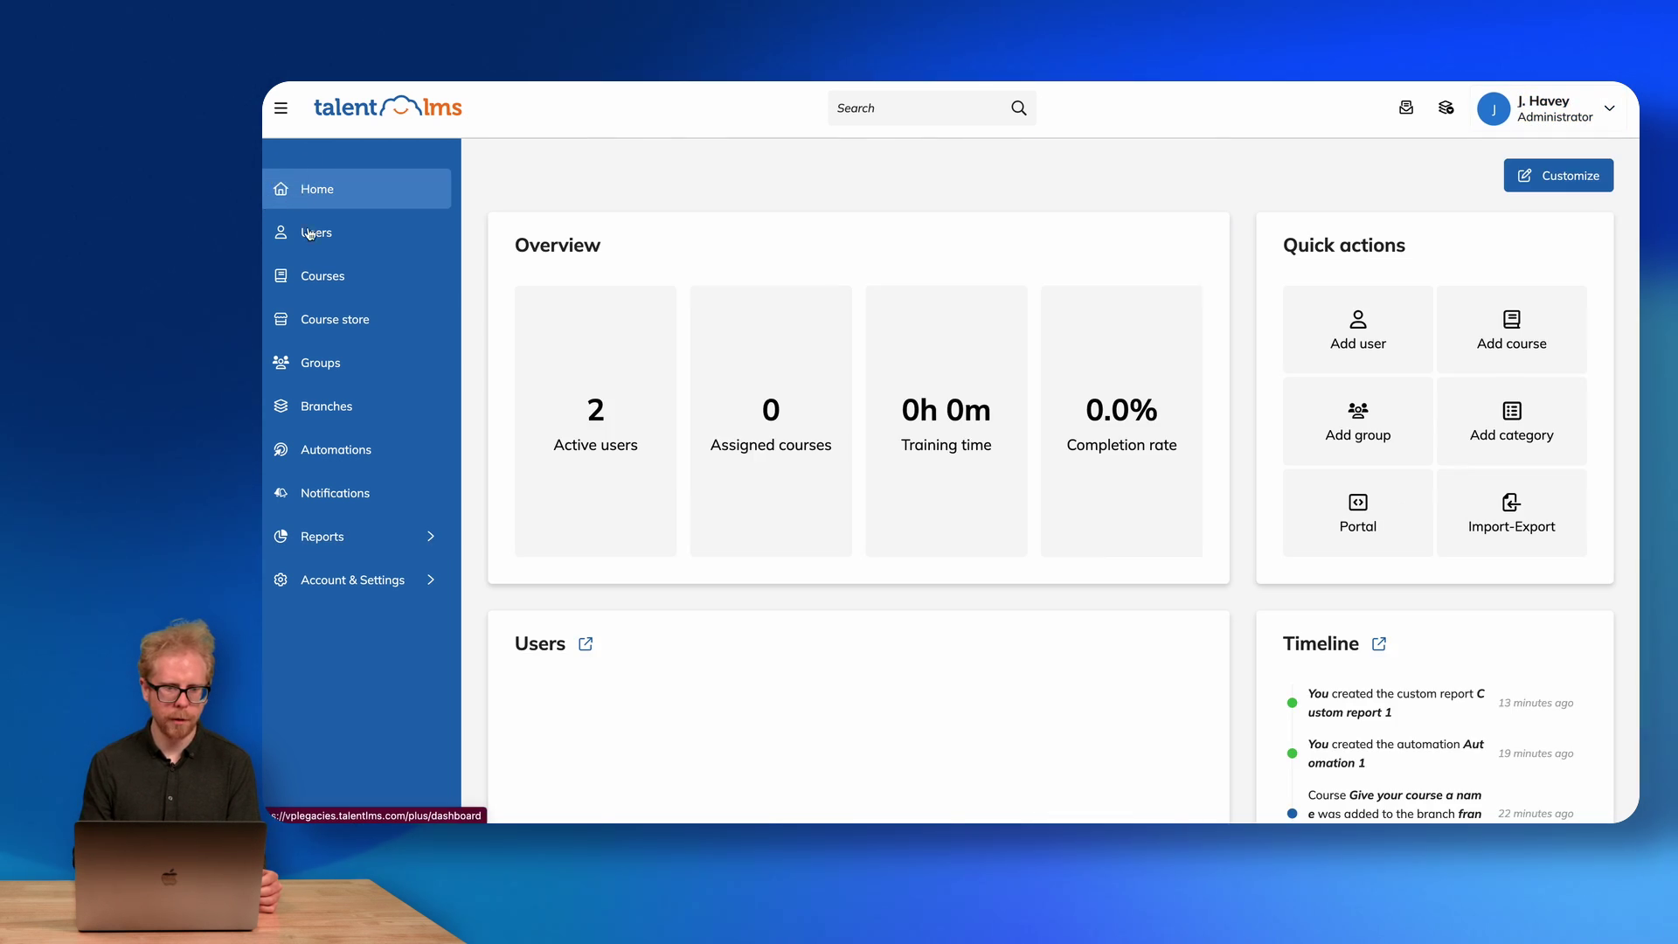
{"action": "left_click", "coordinate": [332, 278]}
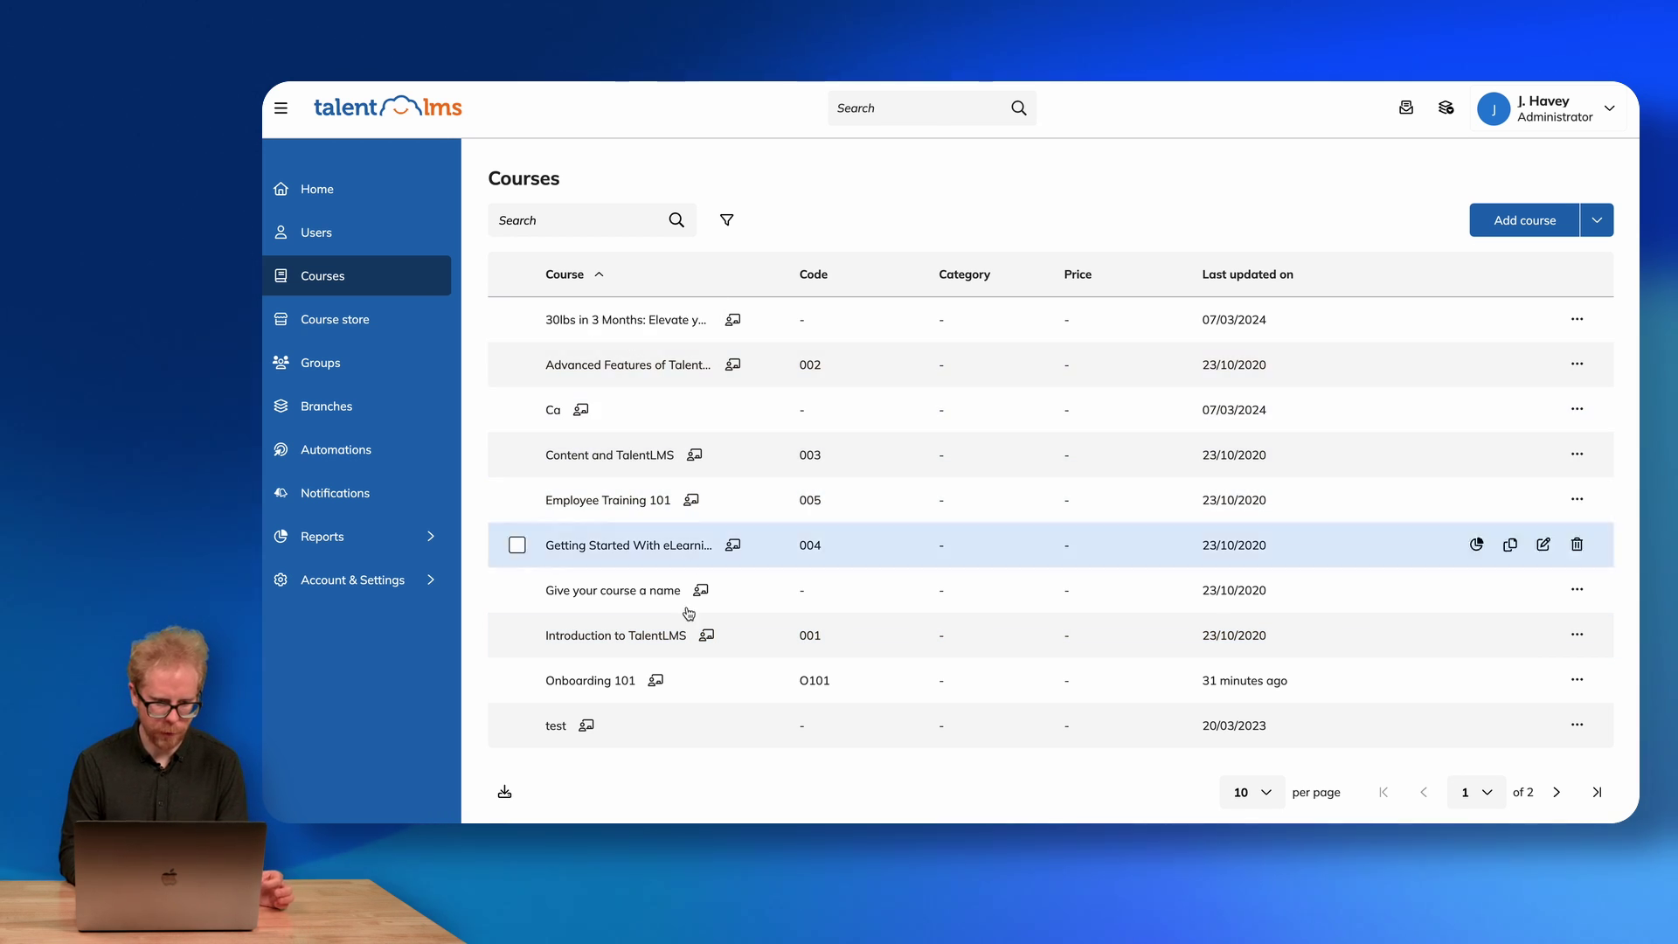
Open the Introduction to TalentLMS course, then switch to the Learner role.
{"action": "left_click", "coordinate": [656, 635]}
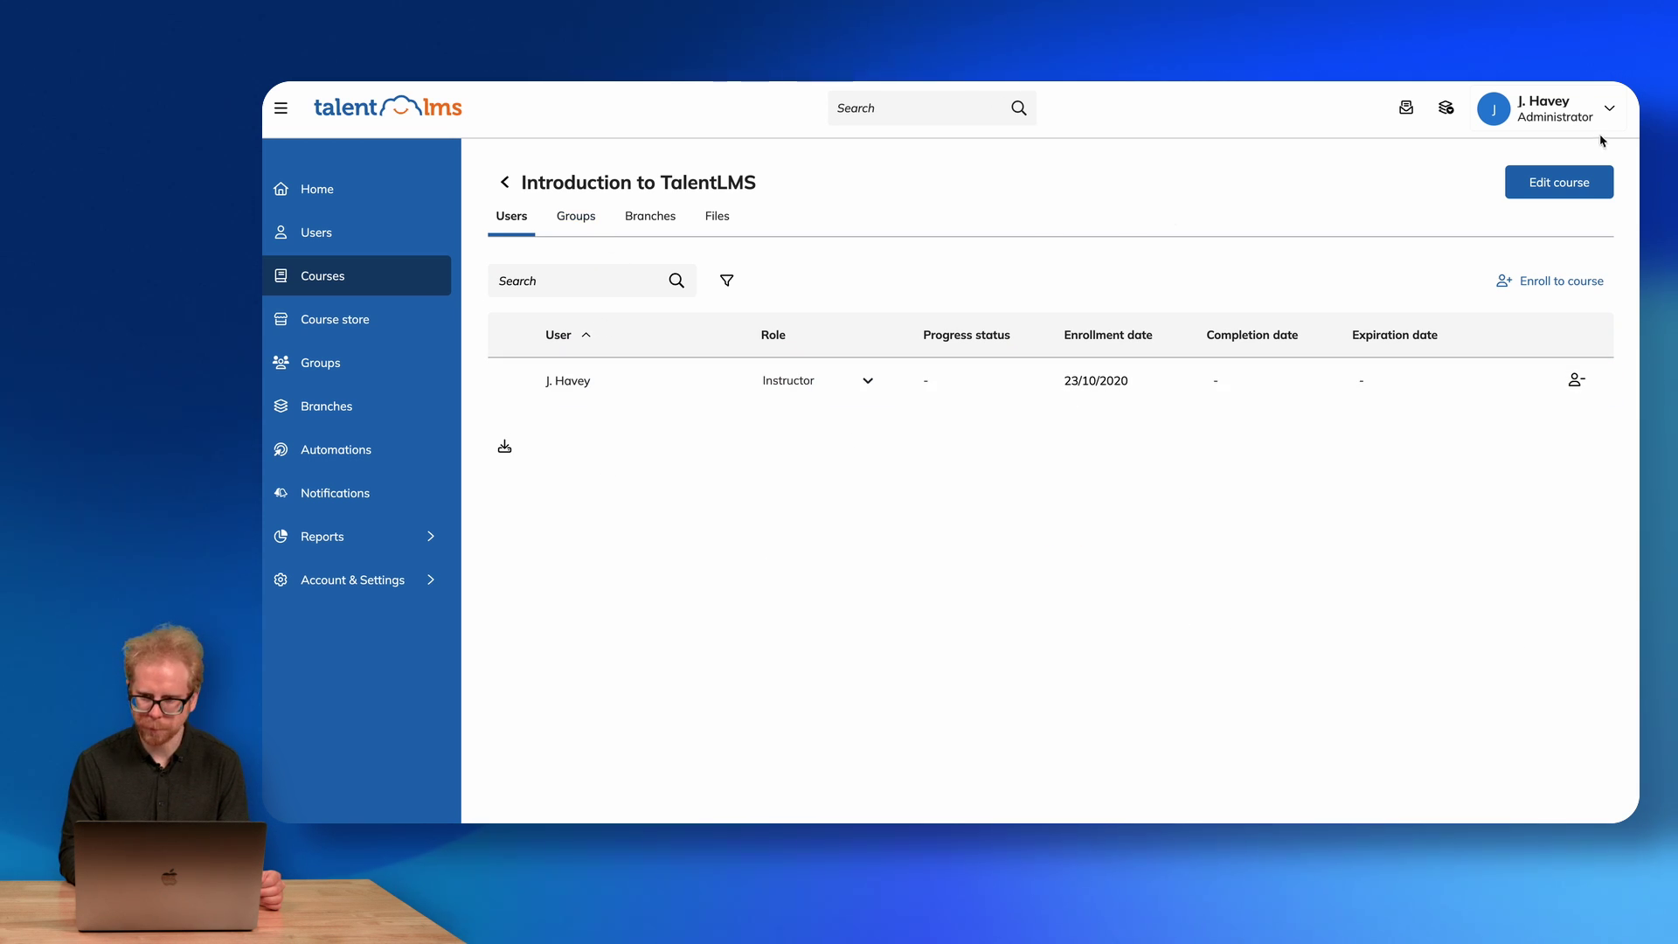
{"action": "left_click", "coordinate": [1567, 111]}
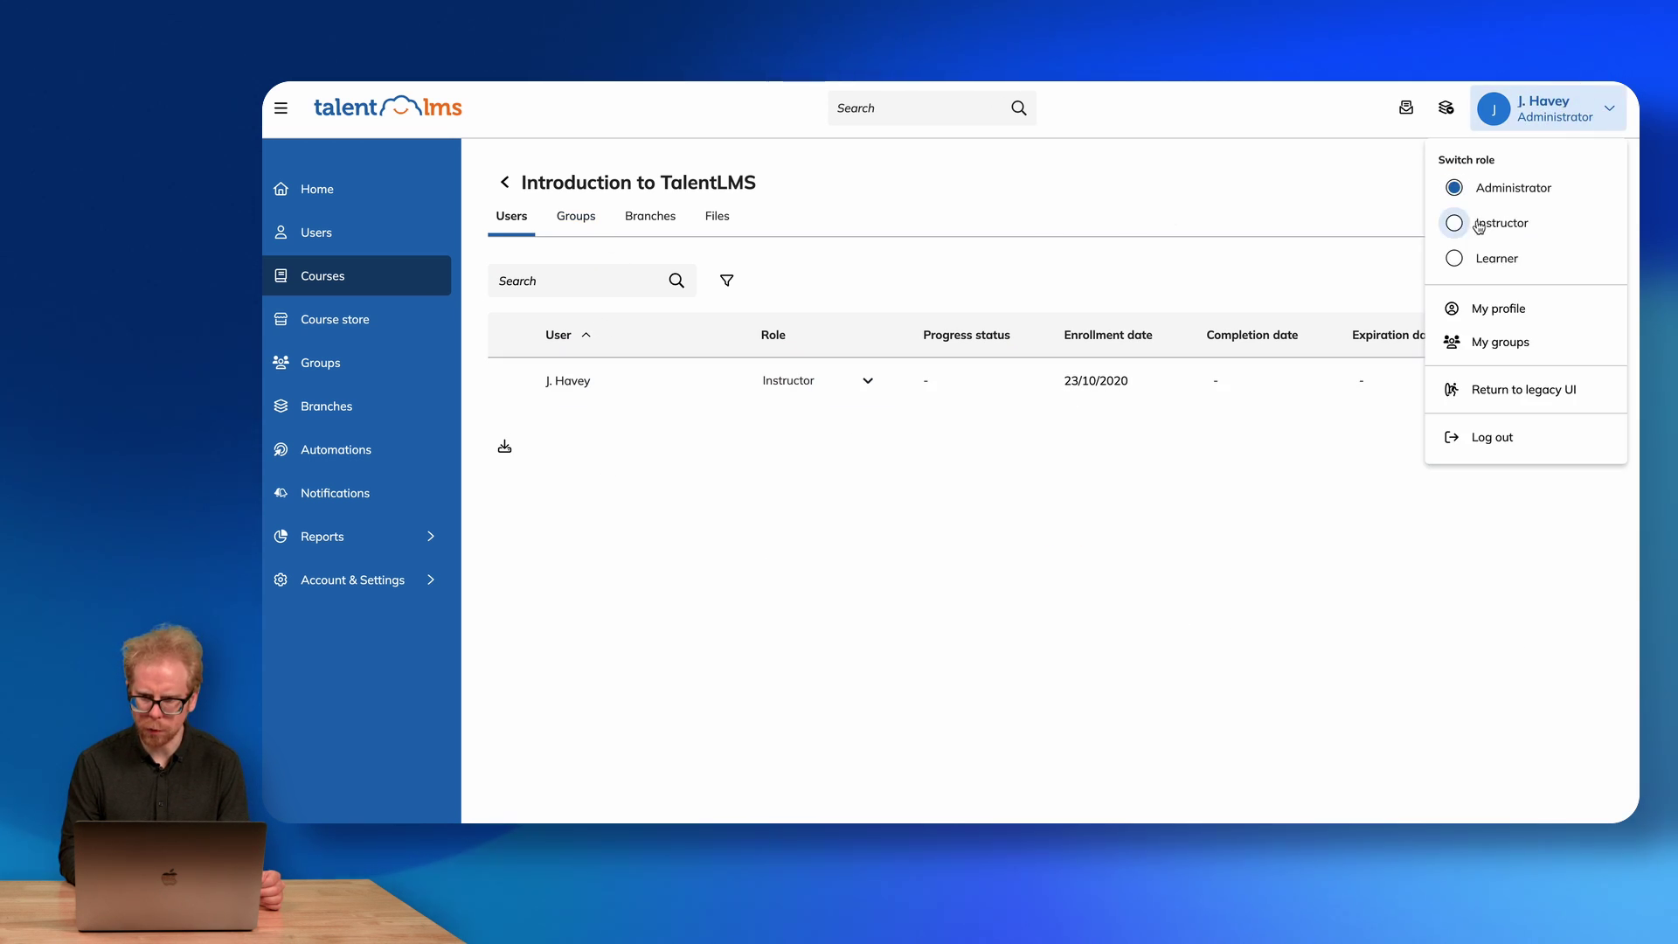
{"action": "left_click", "coordinate": [1455, 259]}
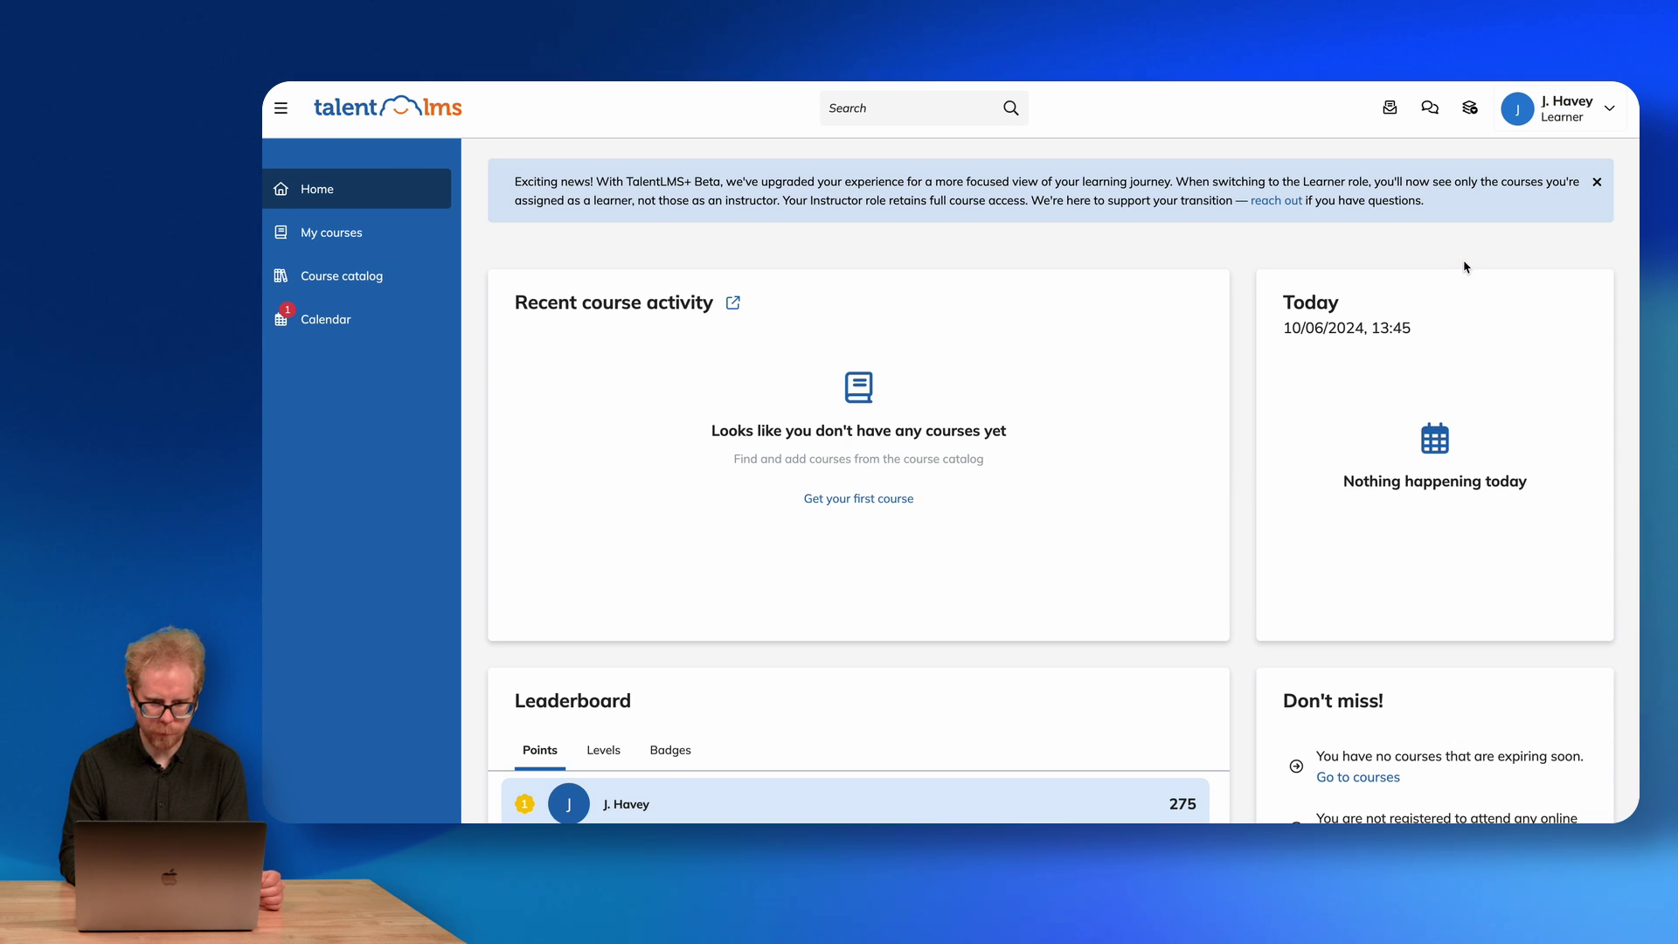
Browse the learner Course catalog, scrolling through the course cards and their progress percentages.
{"action": "left_click", "coordinate": [336, 272]}
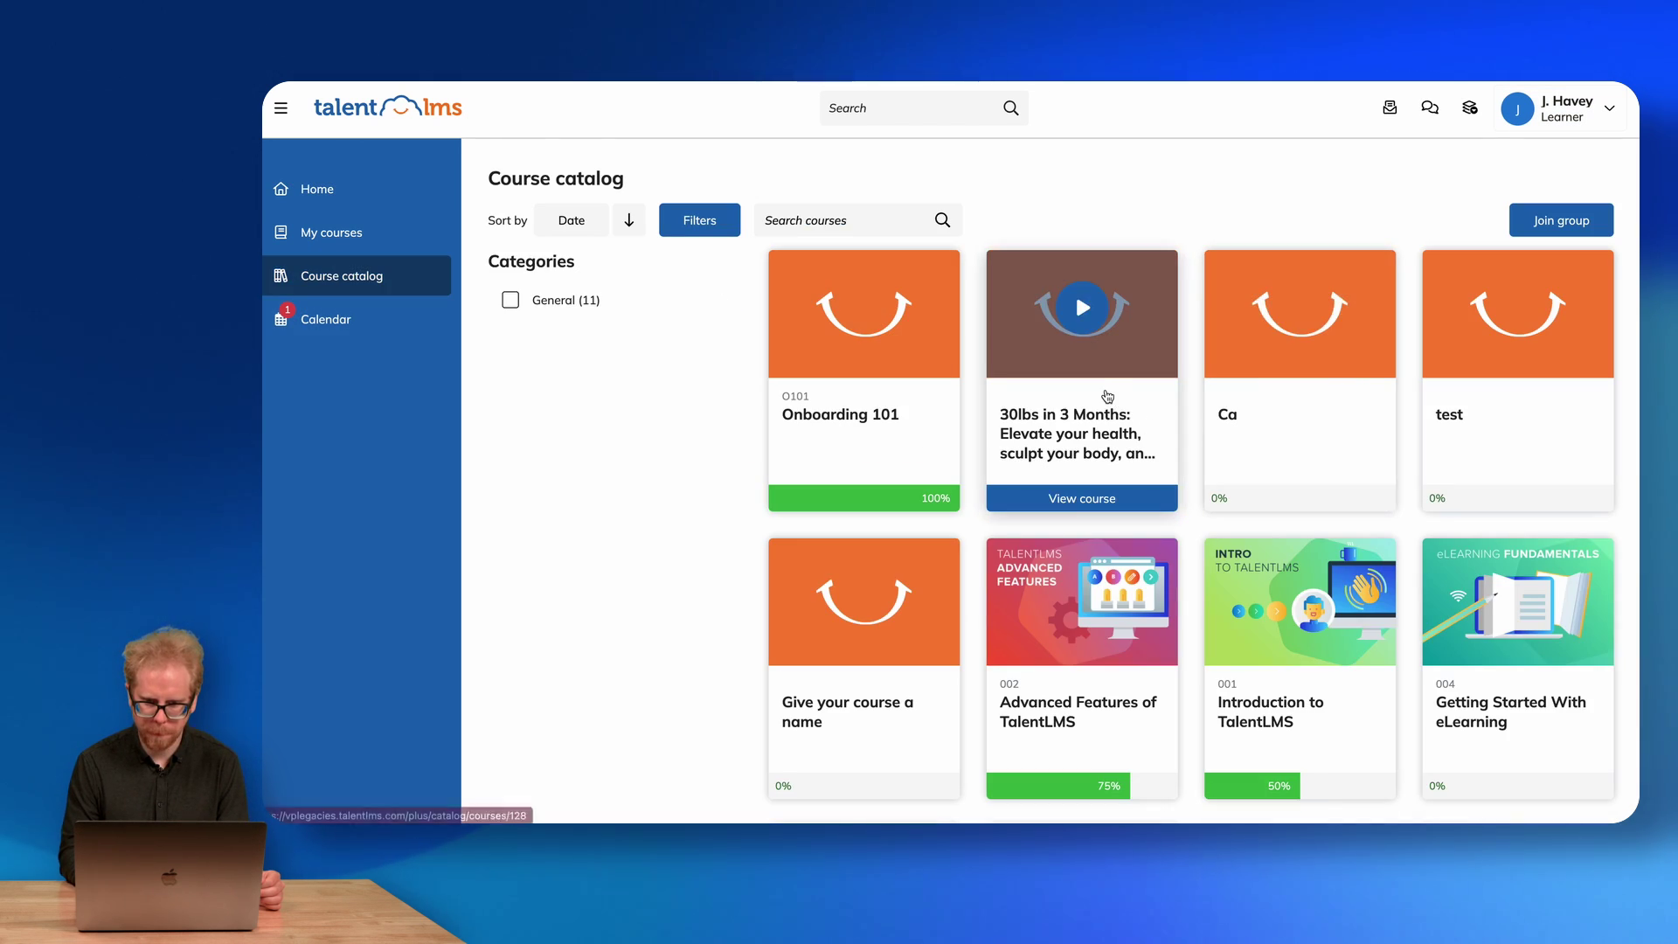
{"action": "scroll", "coordinate": [1104, 386], "scroll_direction": "down", "scroll_amount": 3}
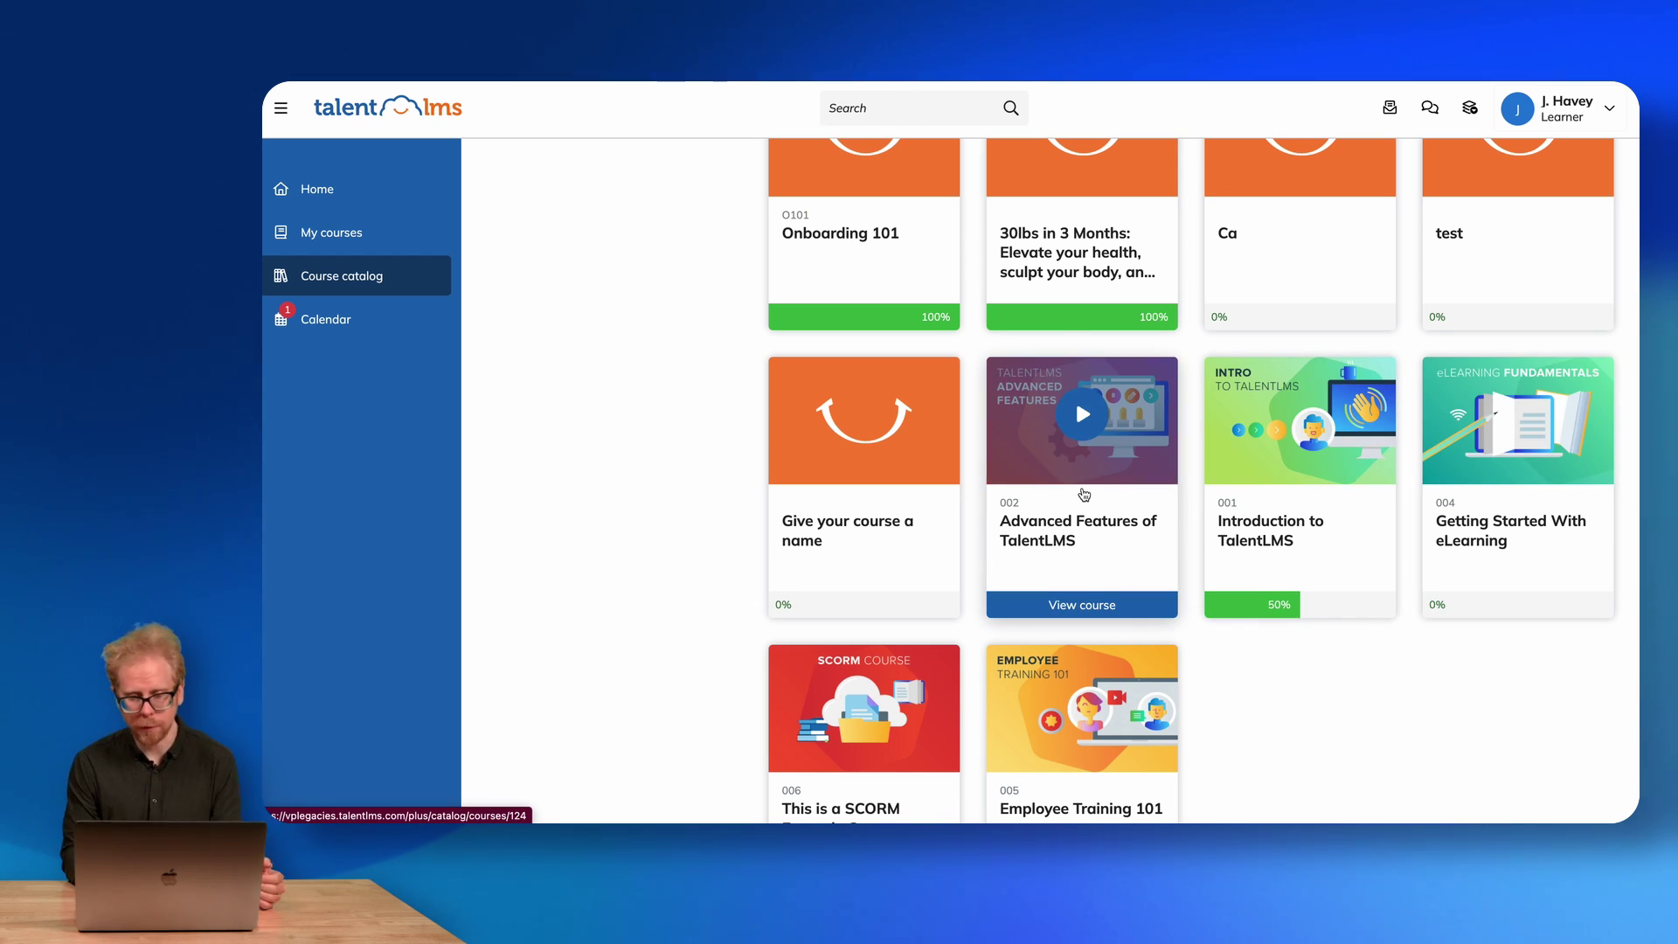
{"action": "scroll", "coordinate": [1087, 560], "scroll_direction": "down", "scroll_amount": 2}
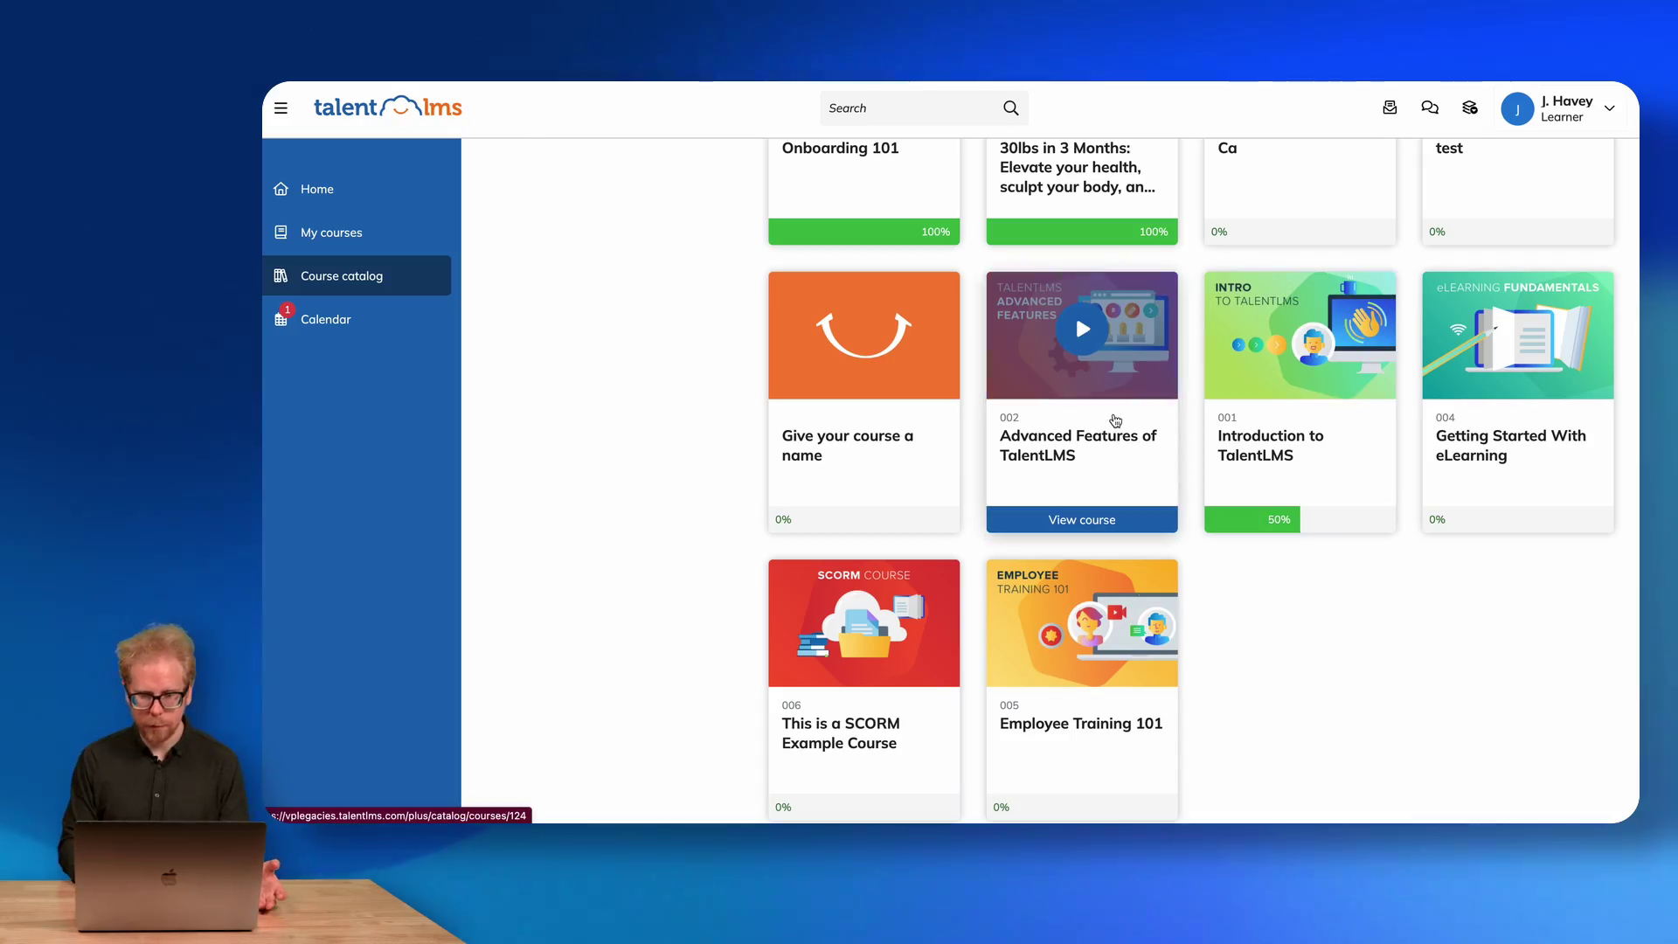
{"action": "scroll", "coordinate": [1115, 421], "scroll_direction": "down", "scroll_amount": 2}
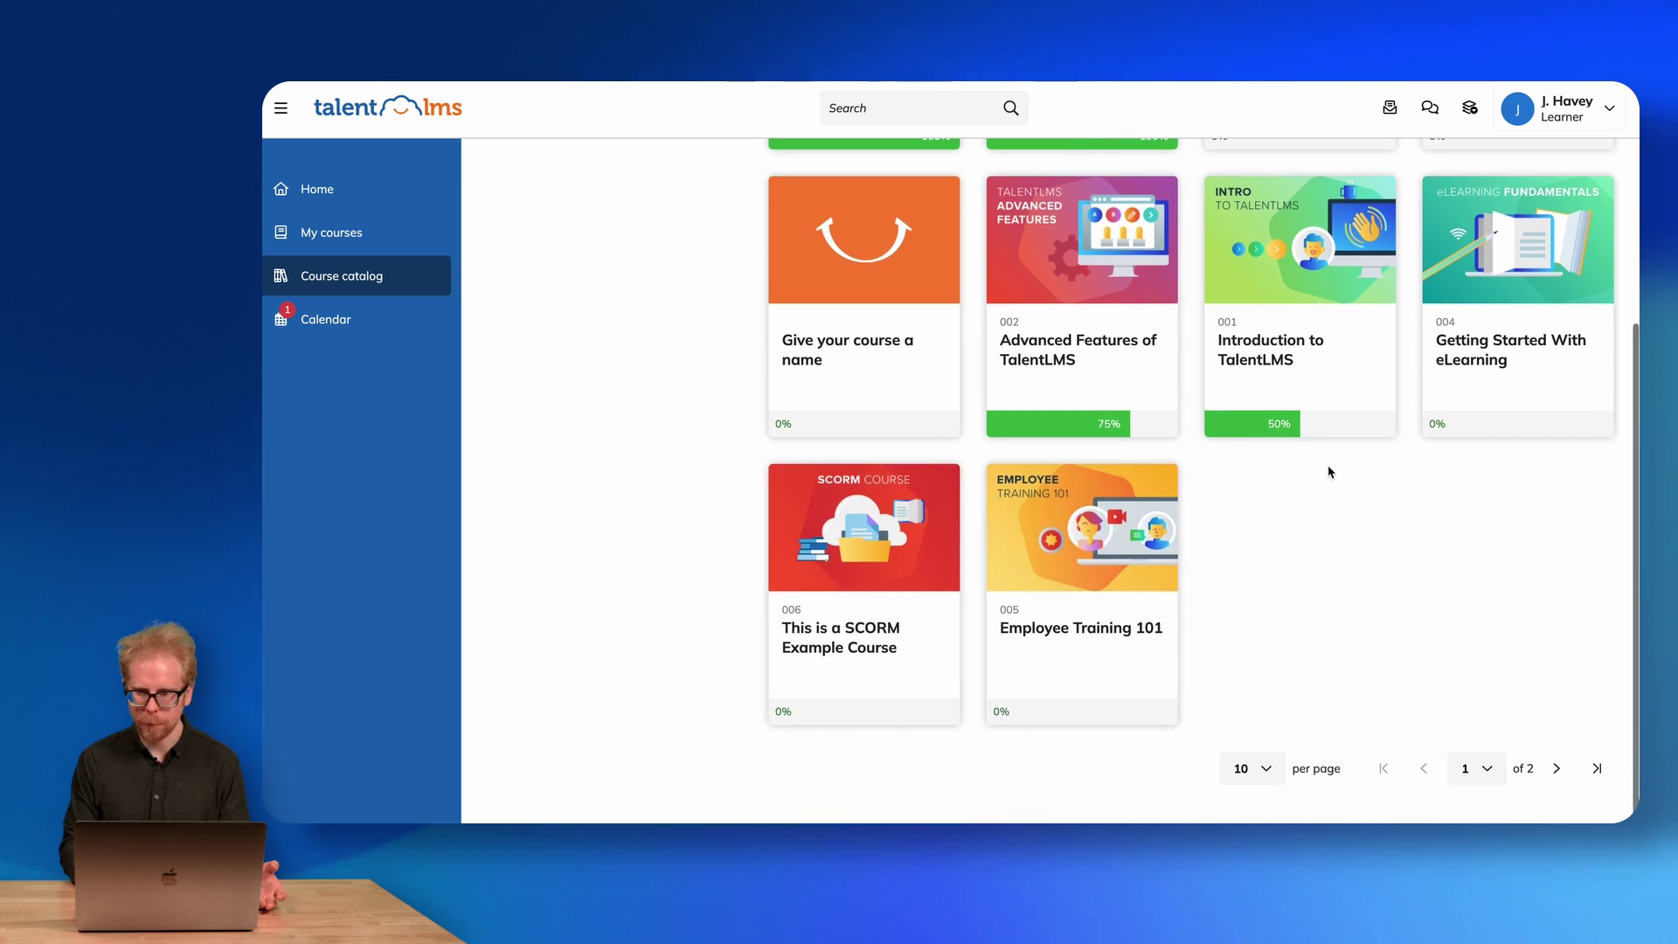
{"action": "scroll", "coordinate": [1329, 472], "scroll_direction": "up", "scroll_amount": 3}
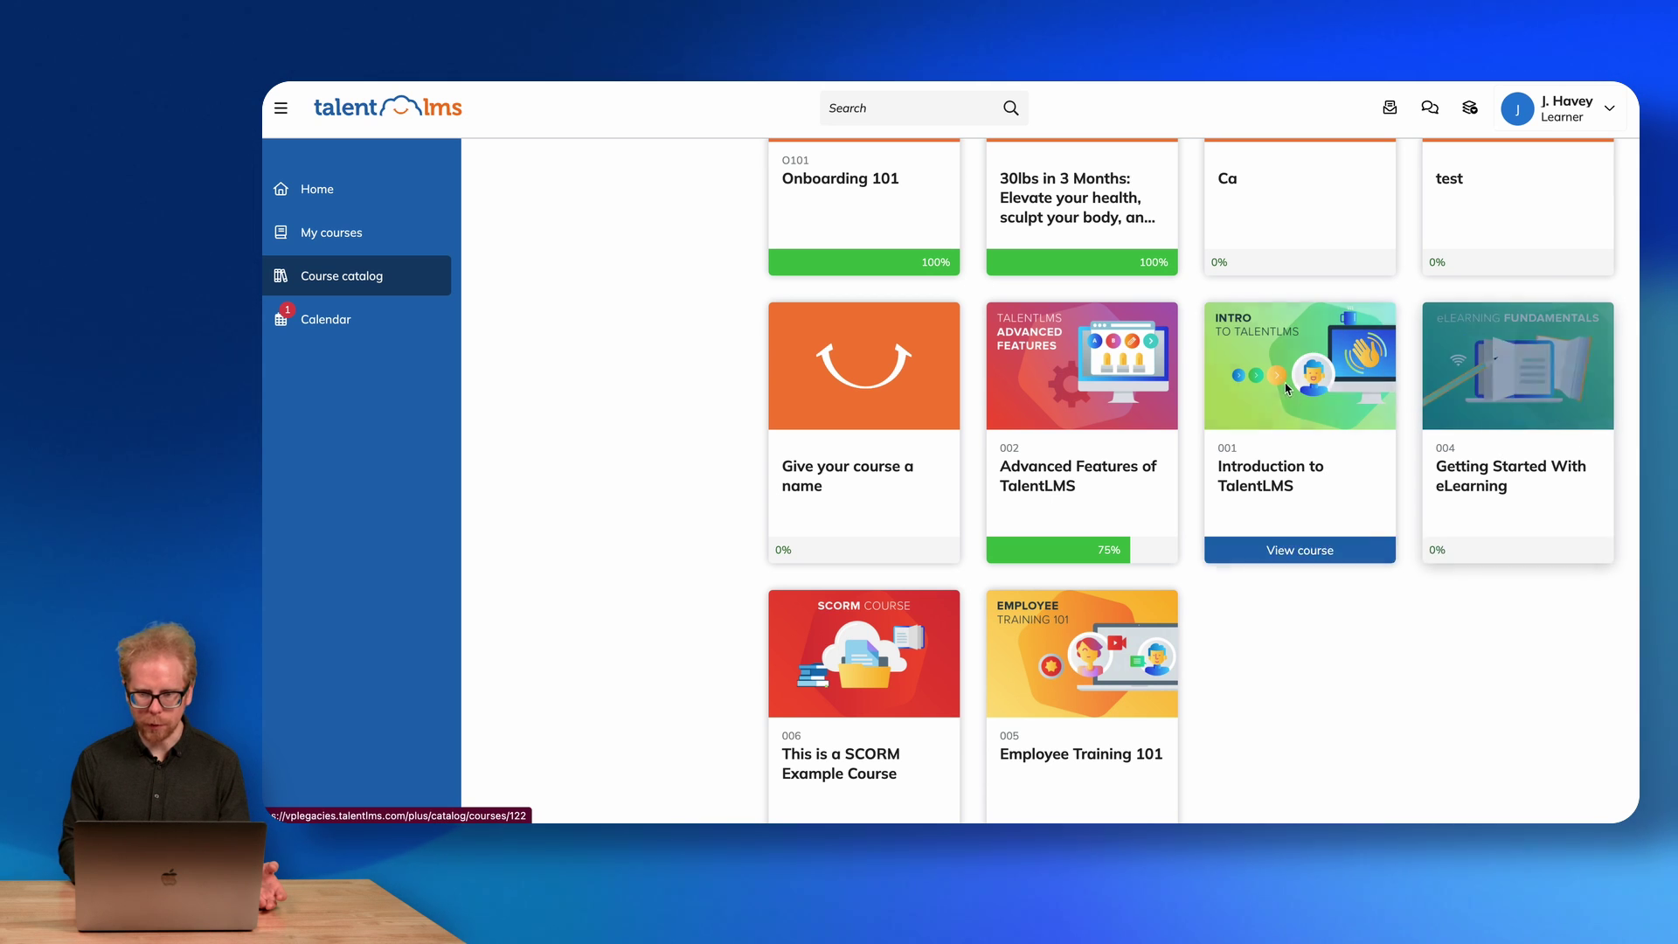
{"action": "scroll", "coordinate": [1293, 375], "scroll_direction": "up", "scroll_amount": 4}
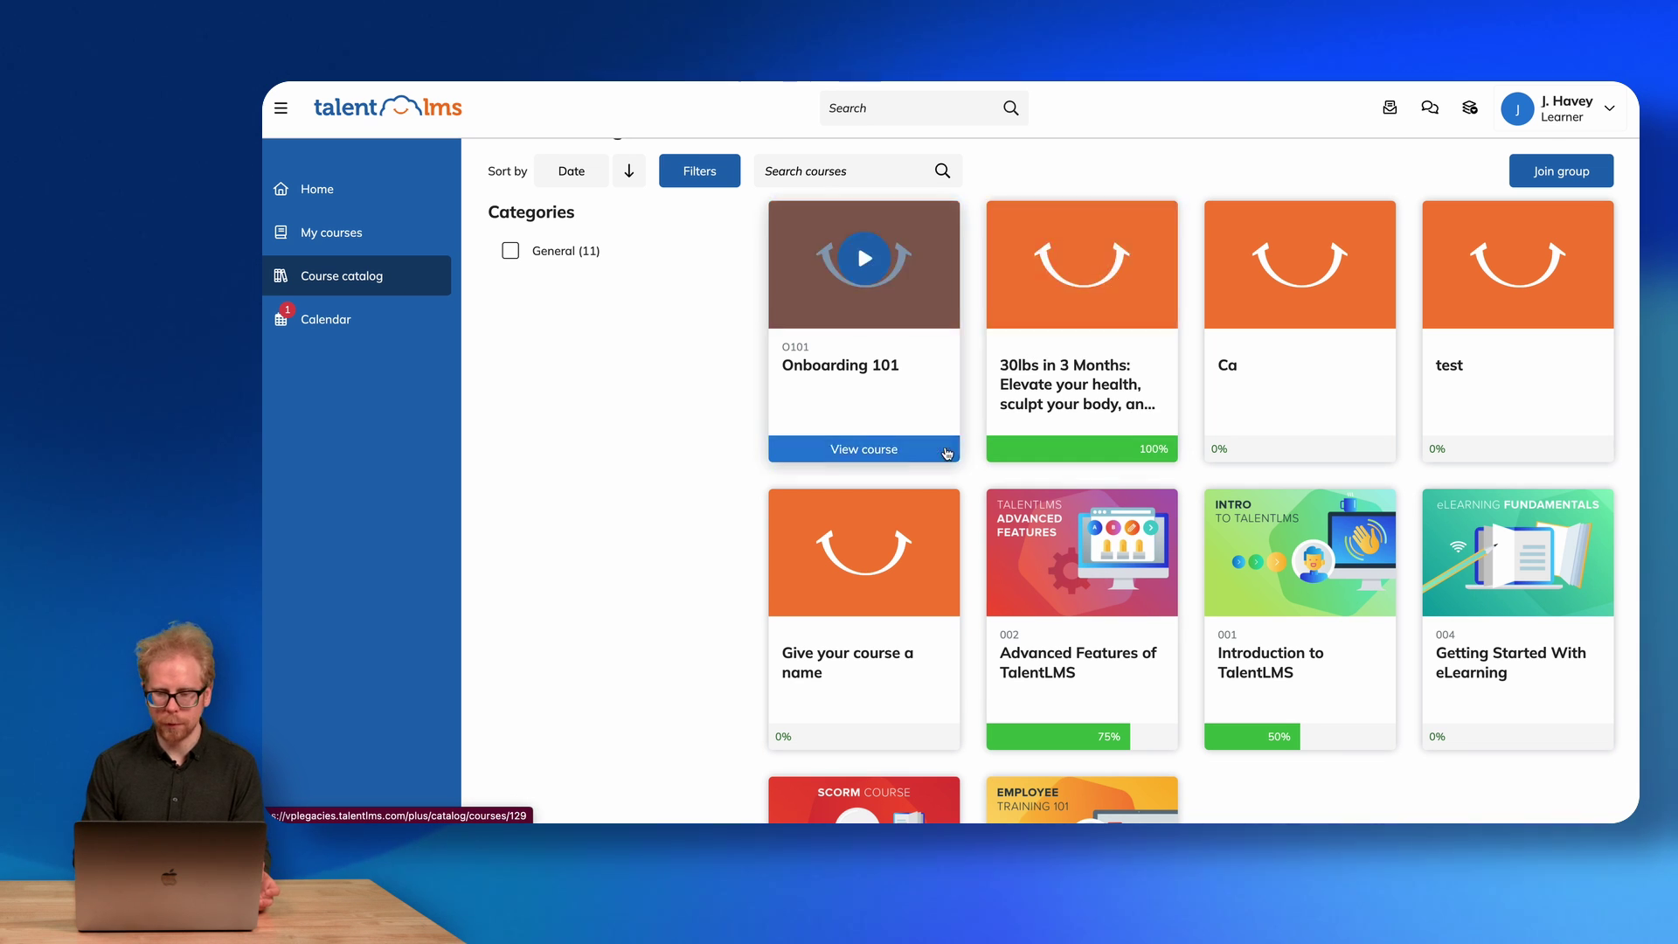
{"action": "scroll", "coordinate": [865, 419], "scroll_direction": "down", "scroll_amount": 4}
{"action": "scroll", "coordinate": [1224, 487], "scroll_direction": "down", "scroll_amount": 4}
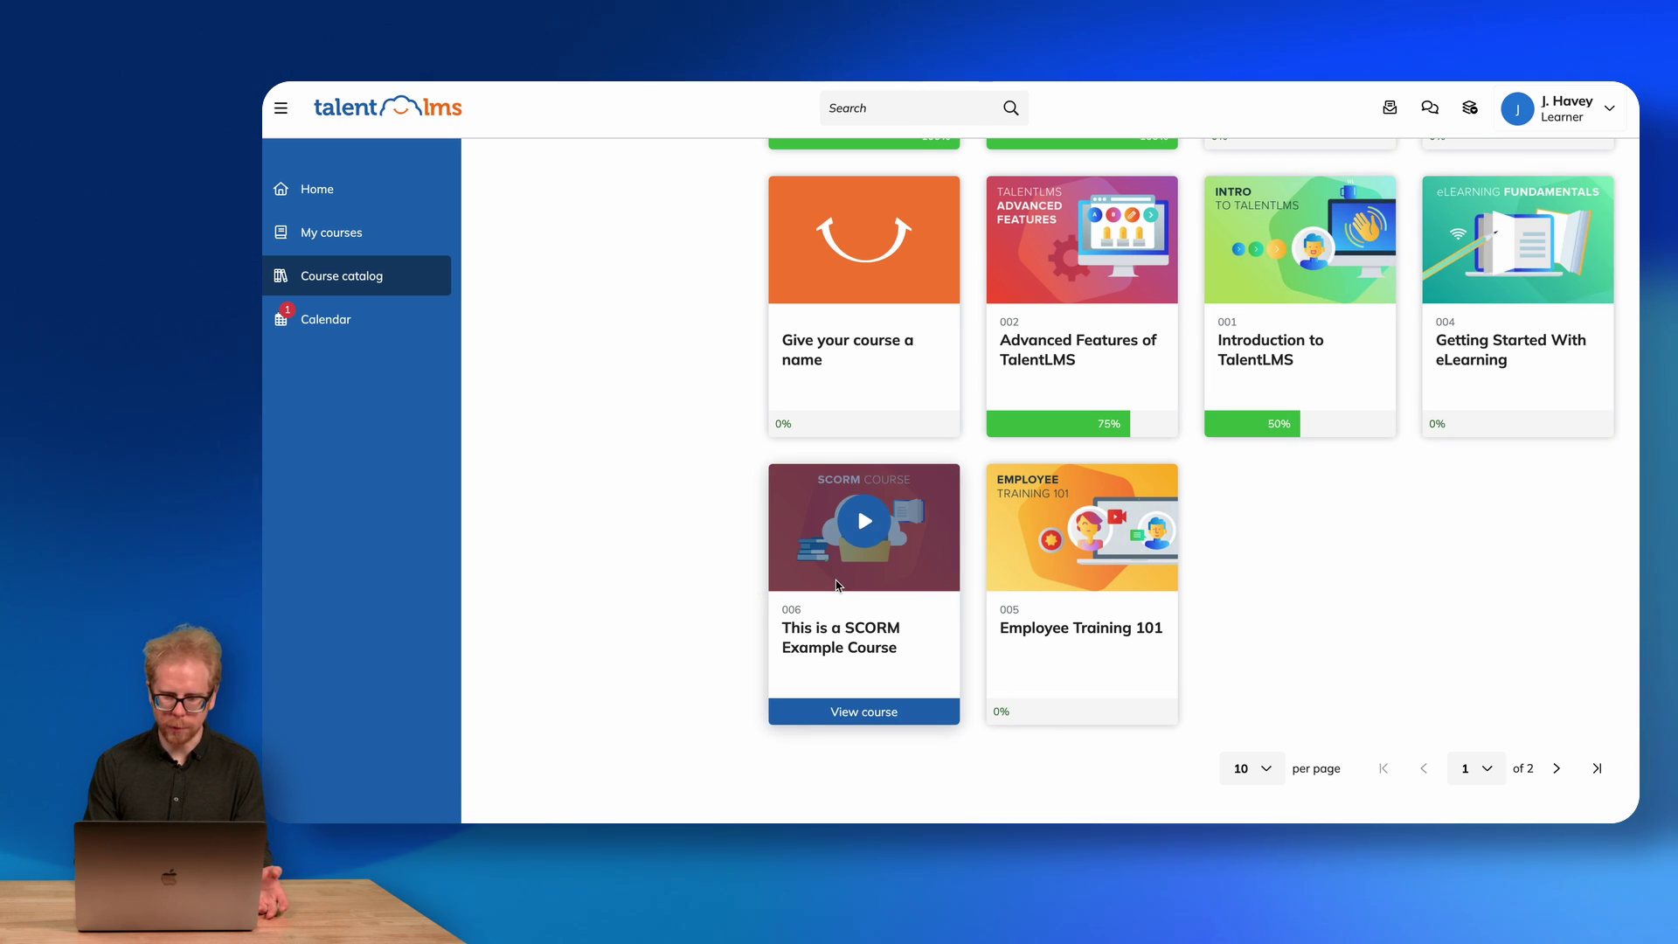
{"action": "scroll", "coordinate": [837, 585], "scroll_direction": "up", "scroll_amount": 5}
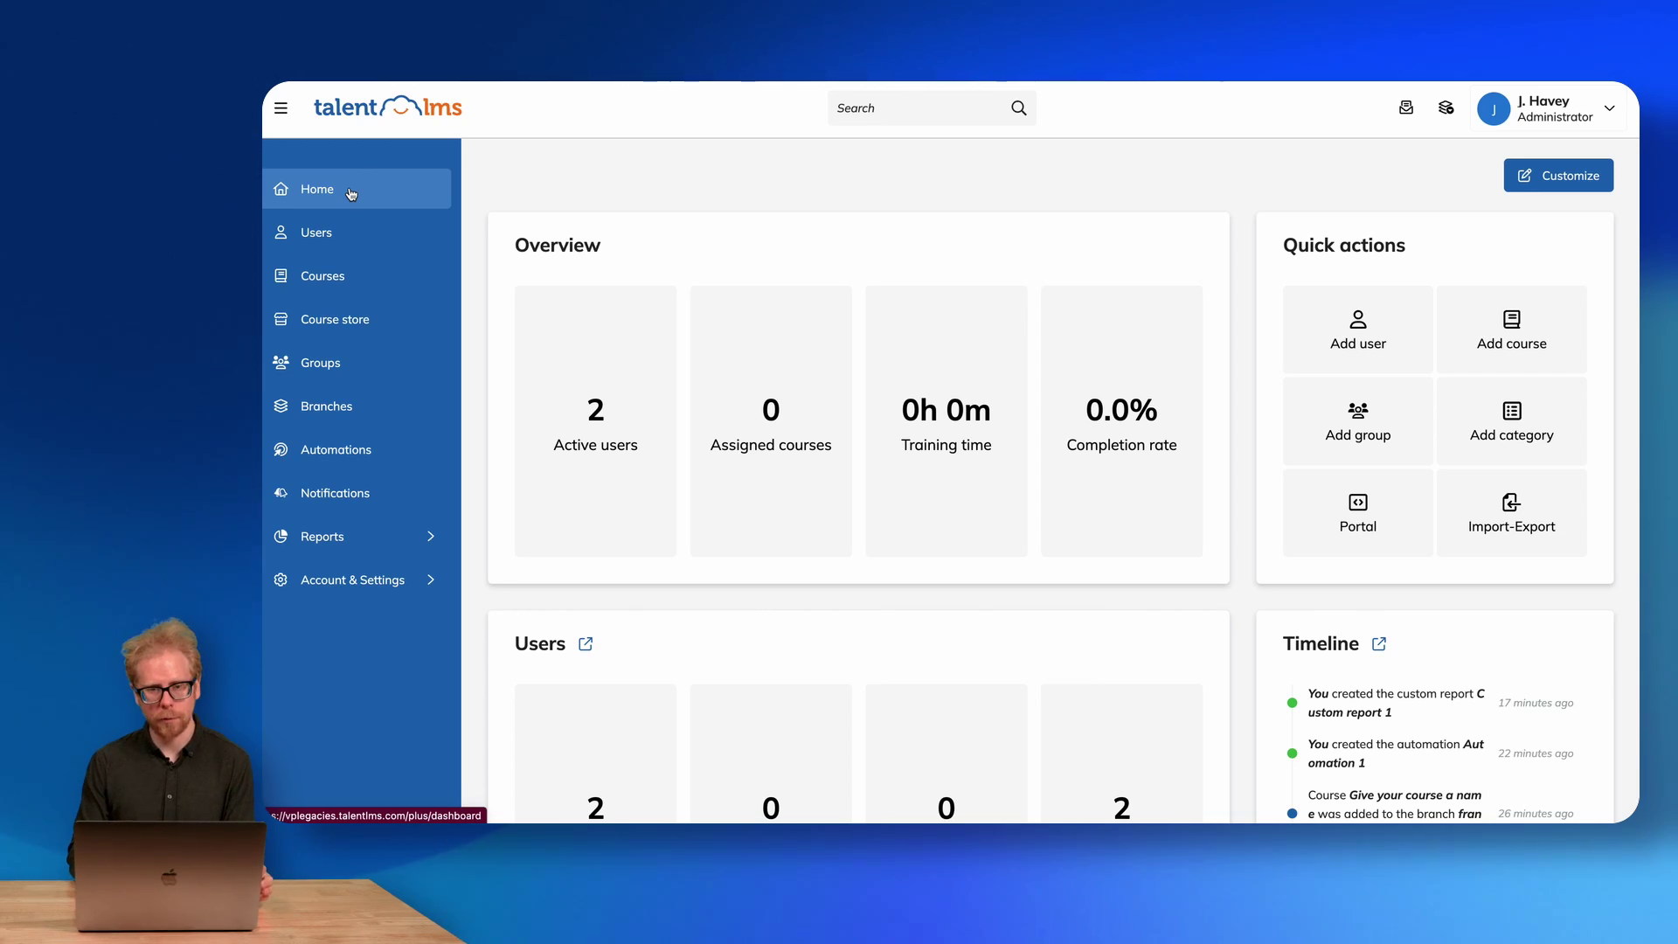
Open the Course store, expand all Collections, browse the TalentLibrary AI courses and select the search box.
{"action": "left_click", "coordinate": [325, 322]}
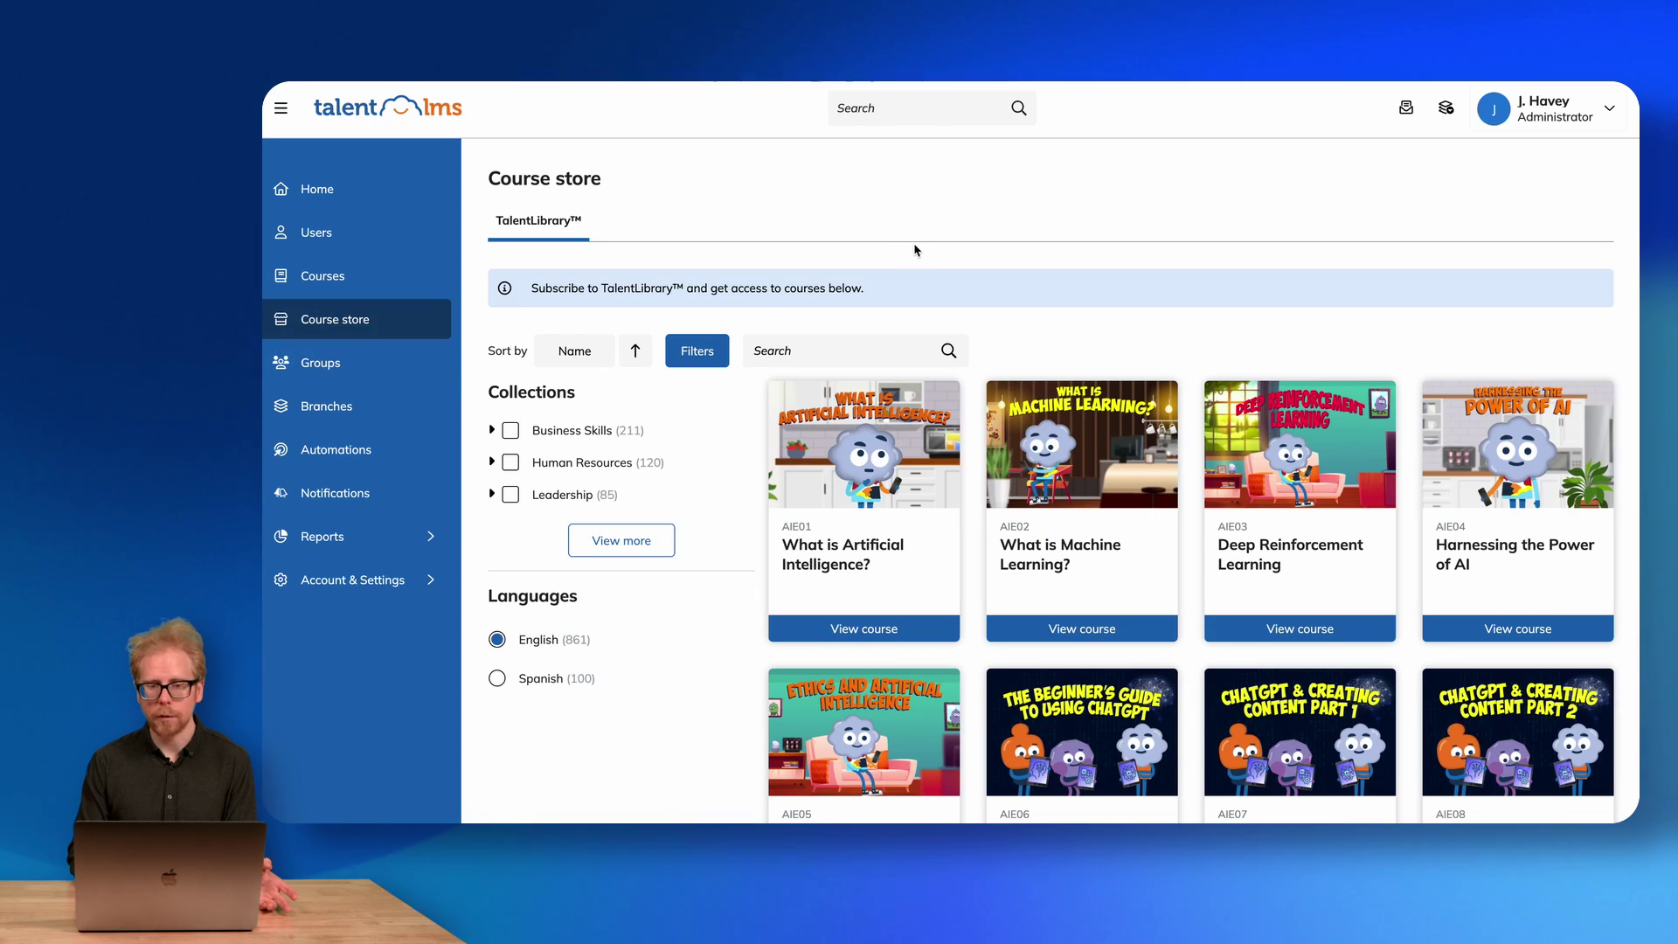
{"action": "left_click", "coordinate": [619, 543]}
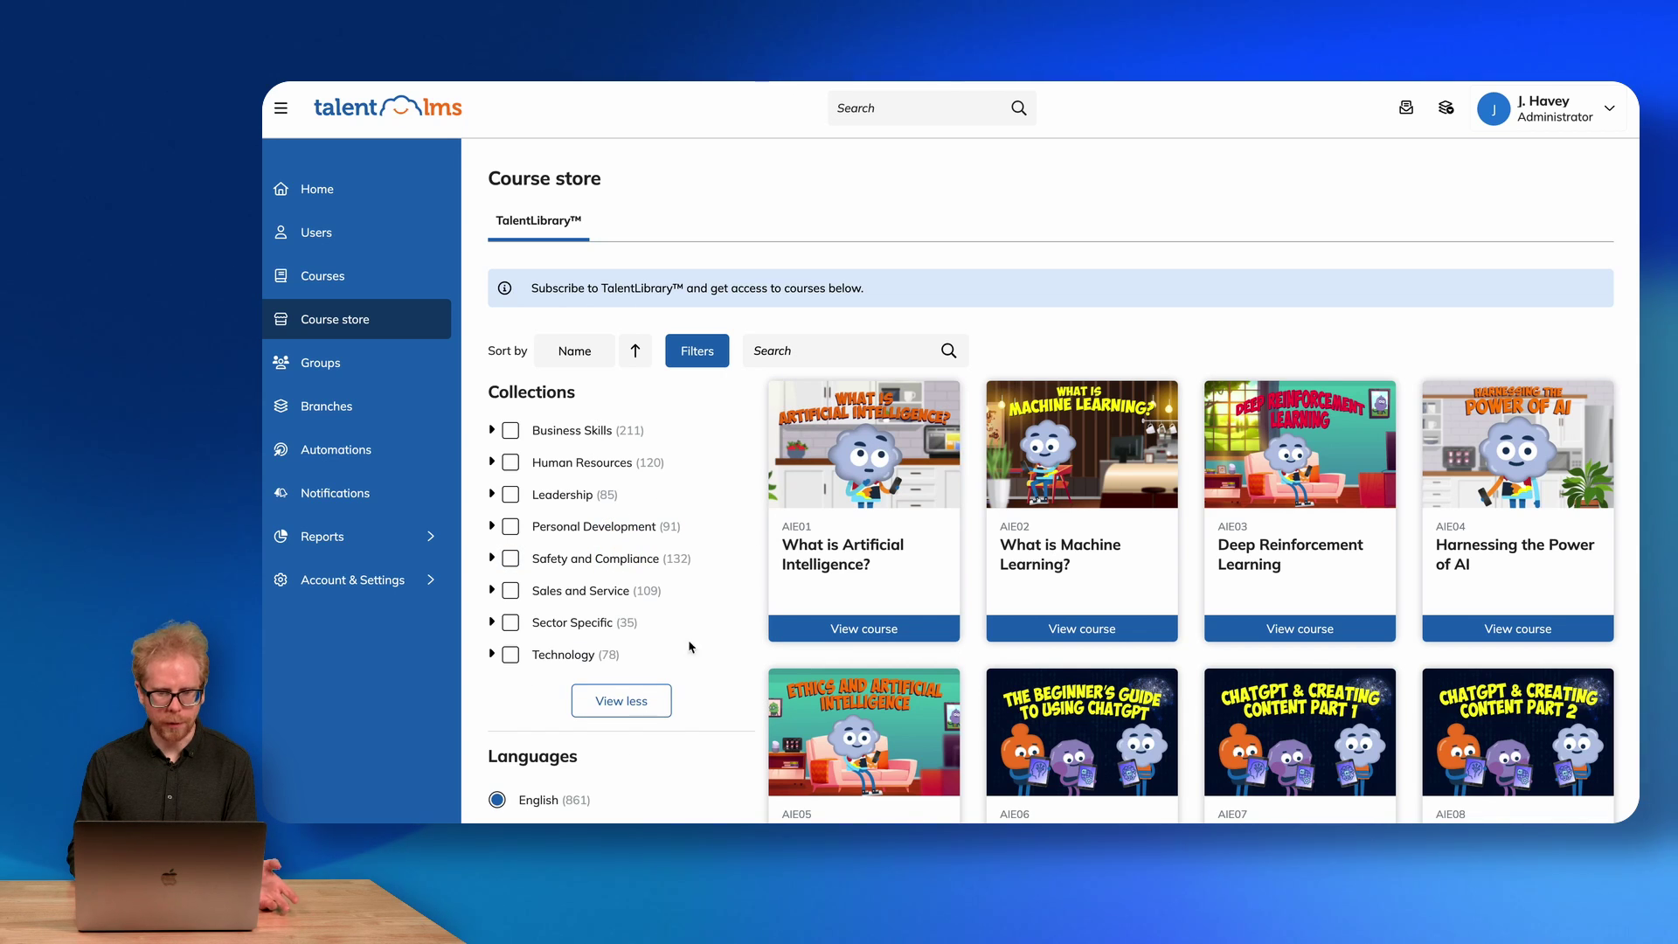
{"action": "scroll", "coordinate": [1092, 332], "scroll_direction": "down", "scroll_amount": 2}
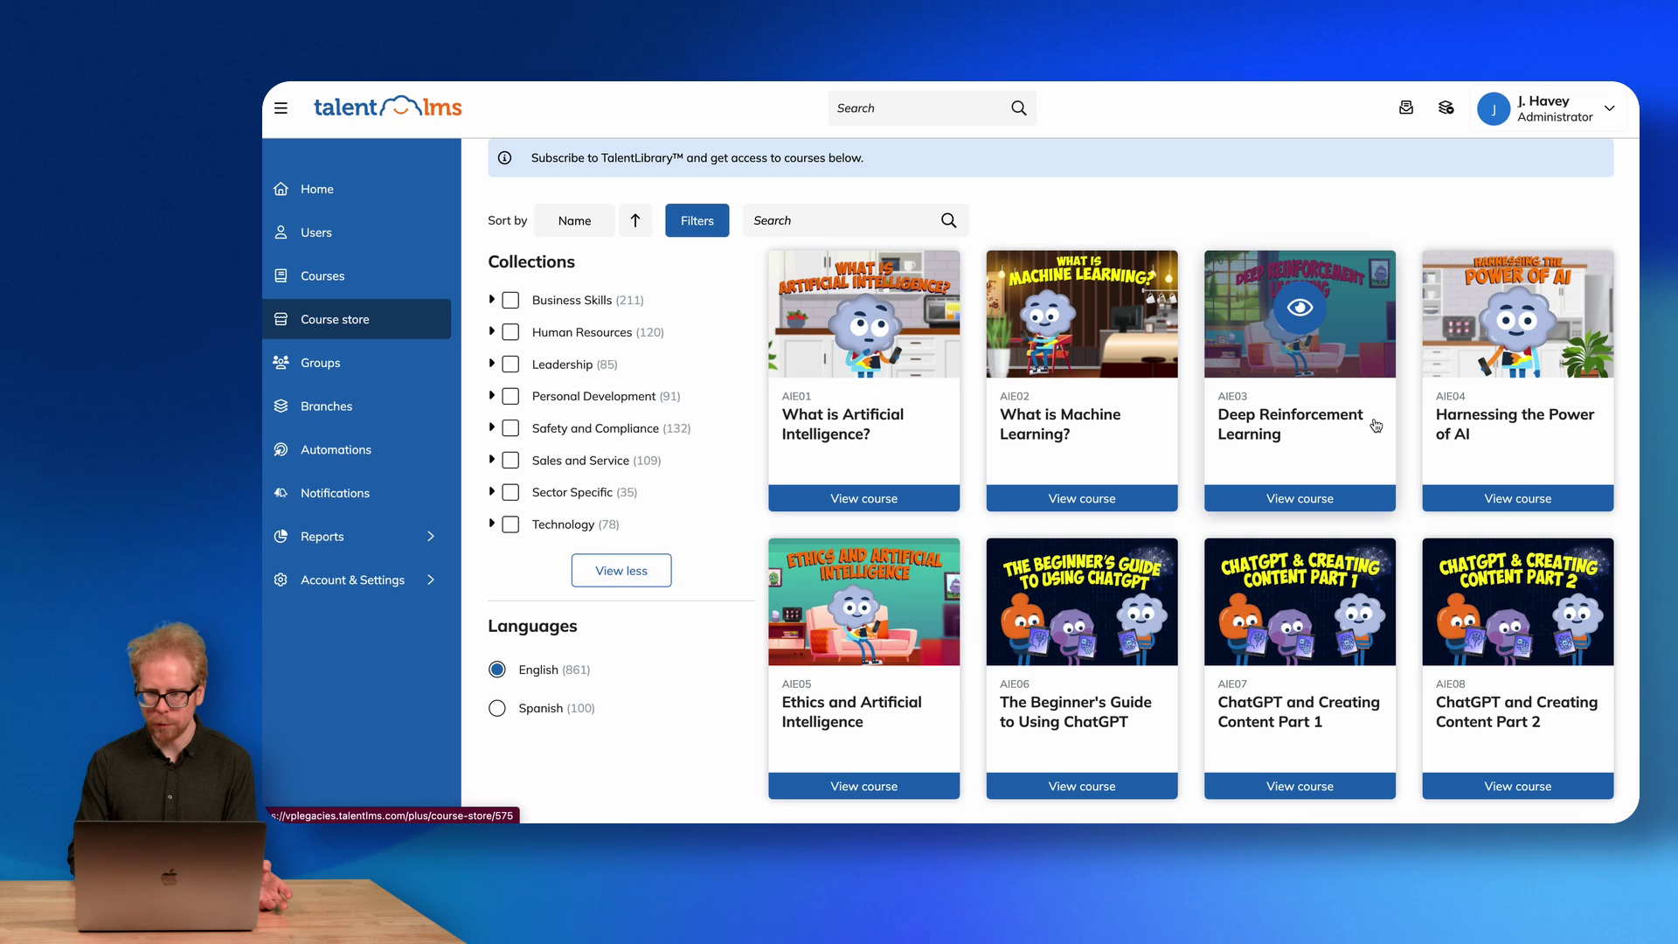
{"action": "scroll", "coordinate": [1377, 426], "scroll_direction": "down", "scroll_amount": 2}
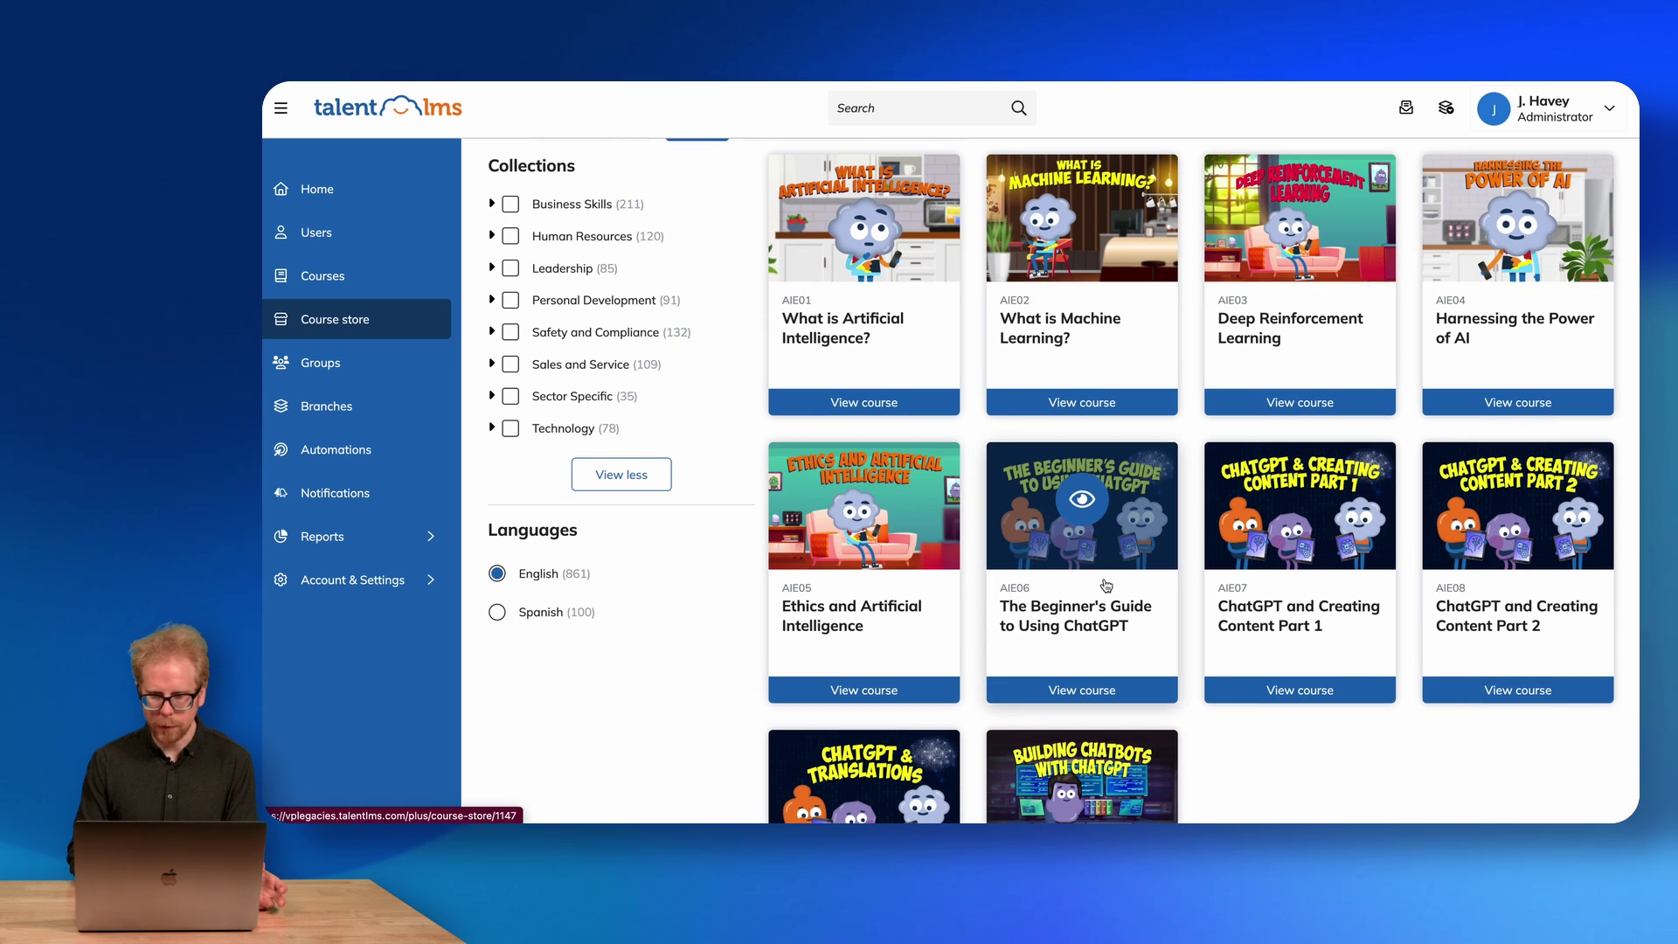
{"action": "scroll", "coordinate": [1114, 648], "scroll_direction": "down", "scroll_amount": 1}
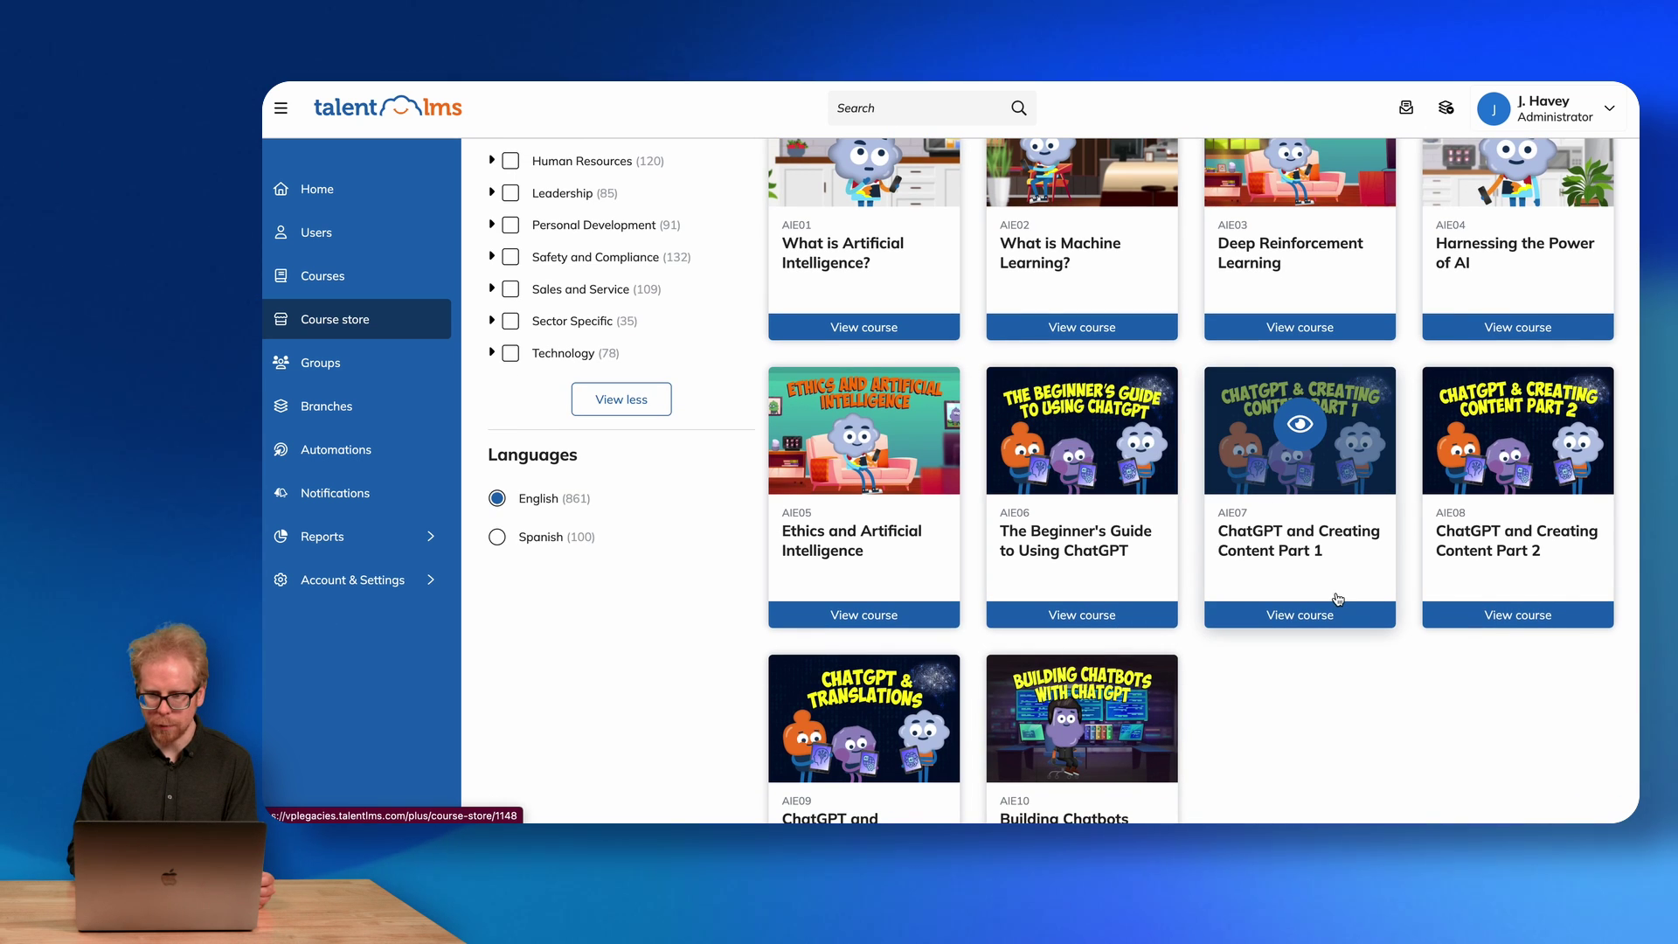
{"action": "scroll", "coordinate": [1327, 566], "scroll_direction": "down", "scroll_amount": 1}
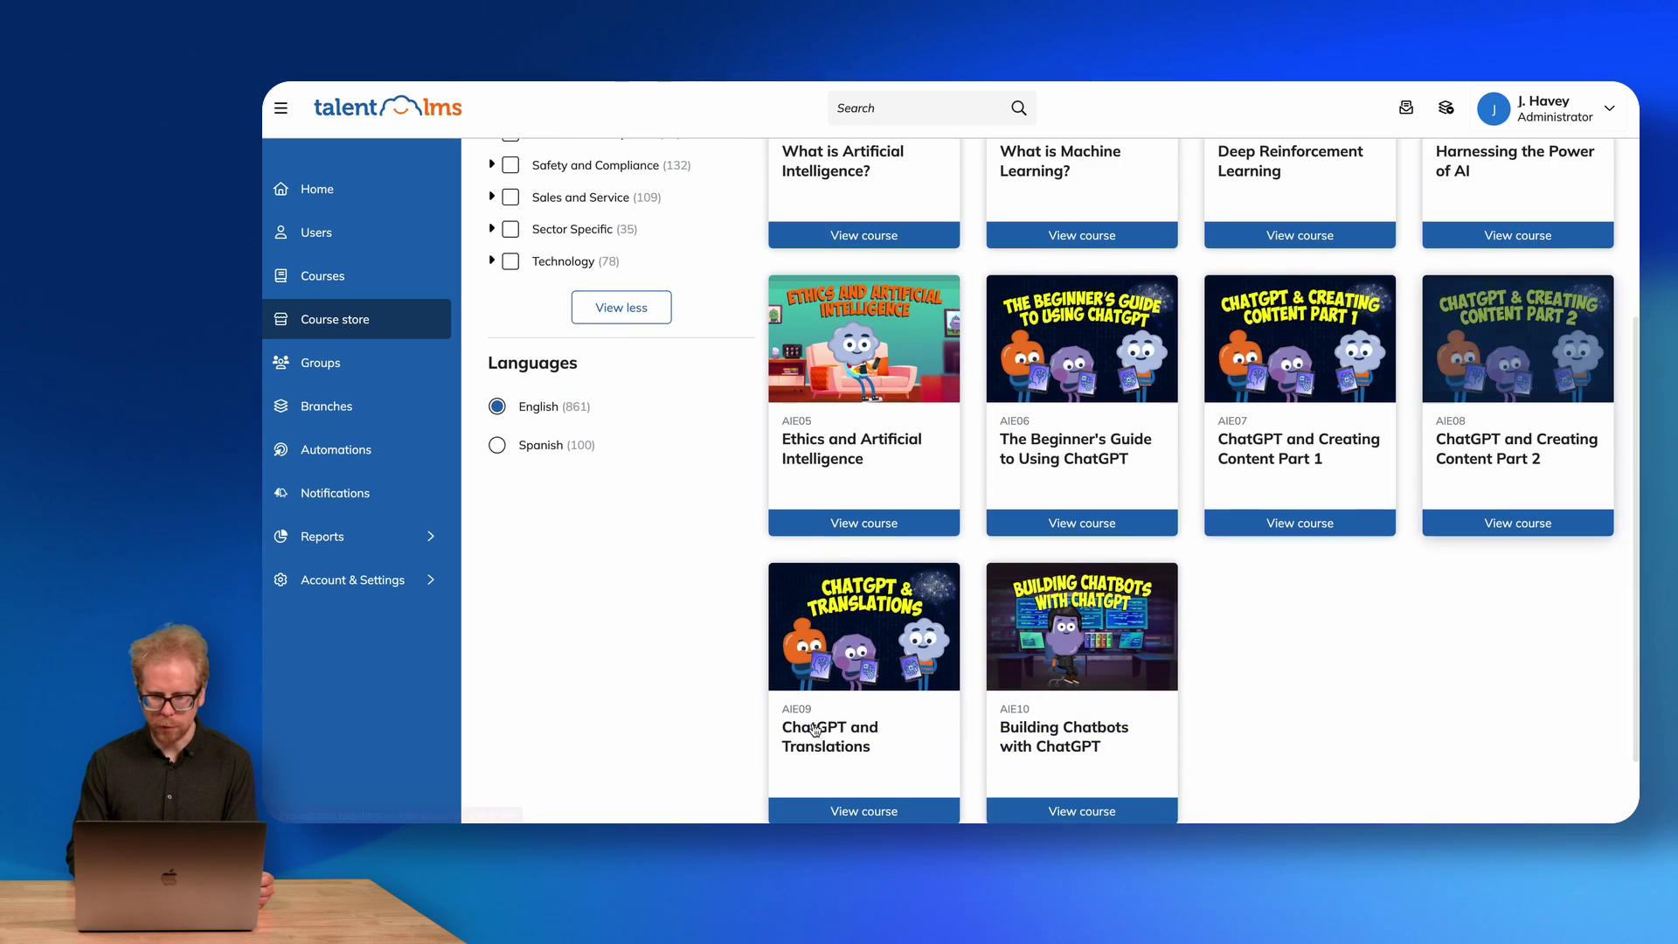
{"action": "scroll", "coordinate": [906, 620], "scroll_direction": "down", "scroll_amount": 1}
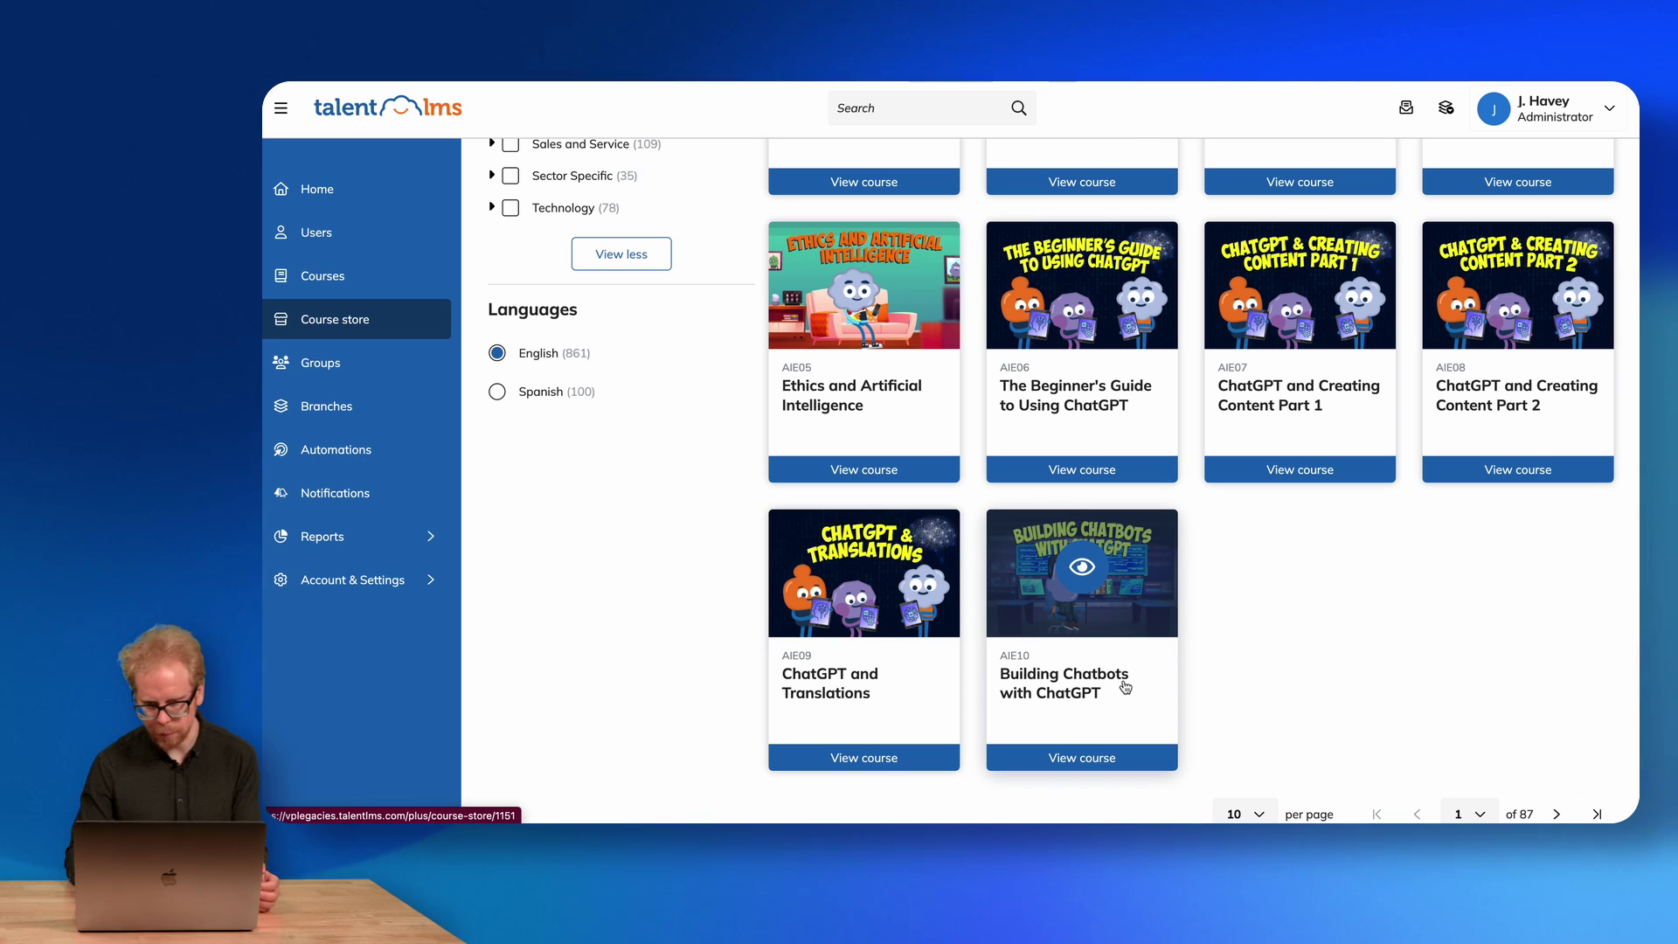
{"action": "scroll", "coordinate": [1125, 688], "scroll_direction": "up", "scroll_amount": 6}
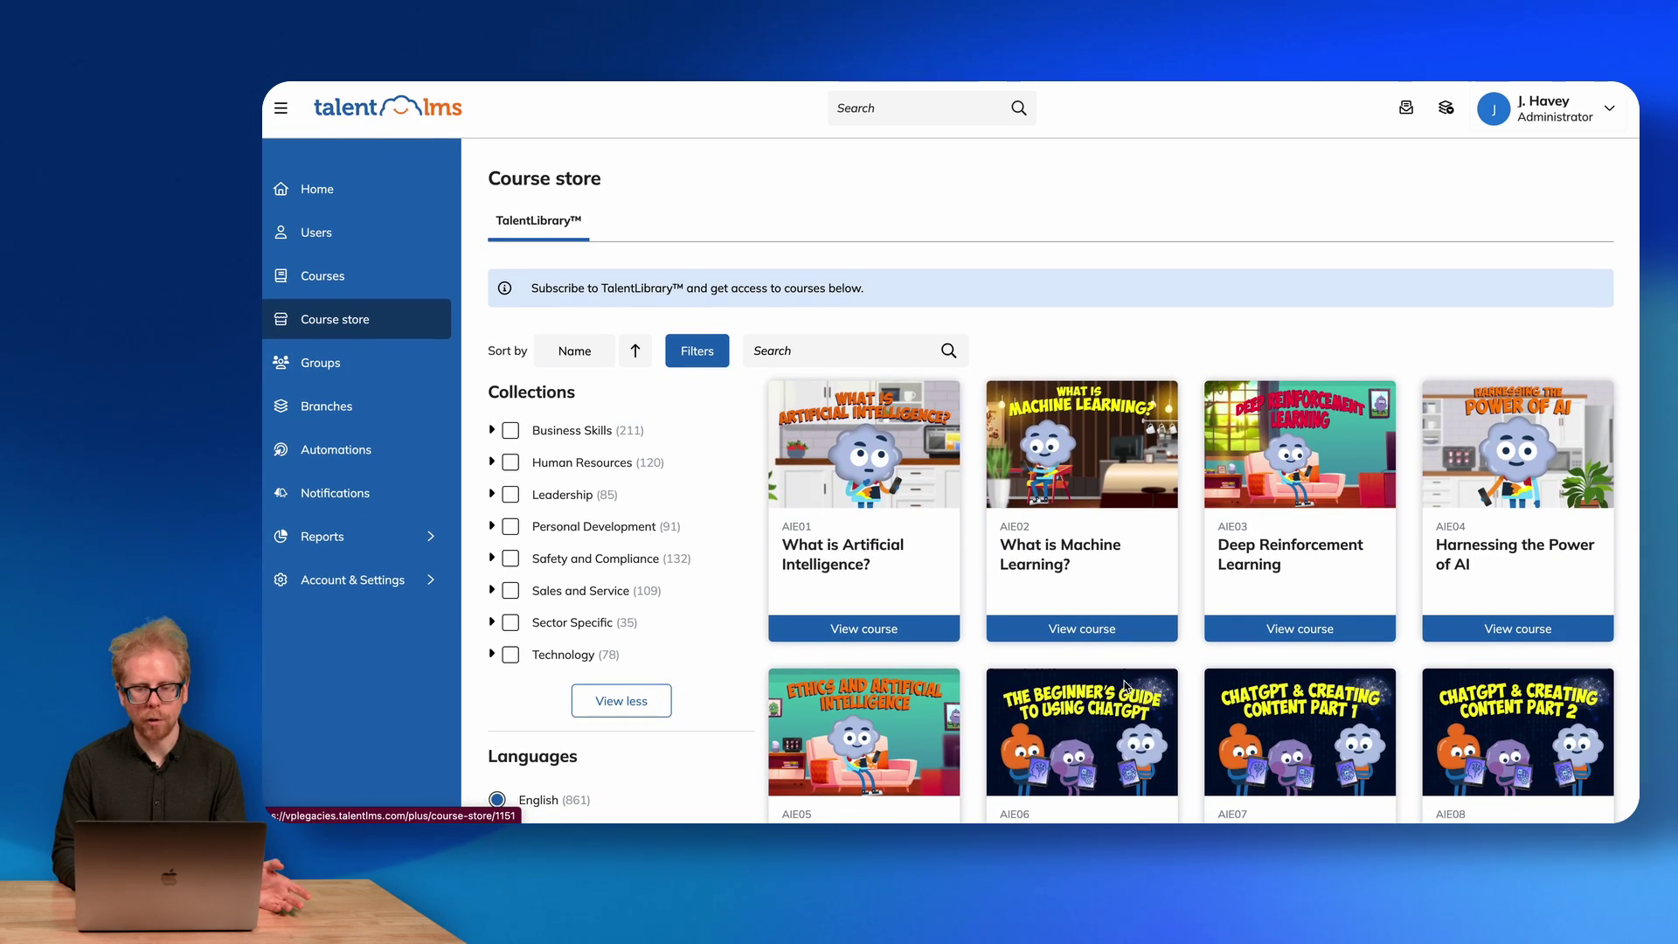
{"action": "left_click", "coordinate": [920, 359]}
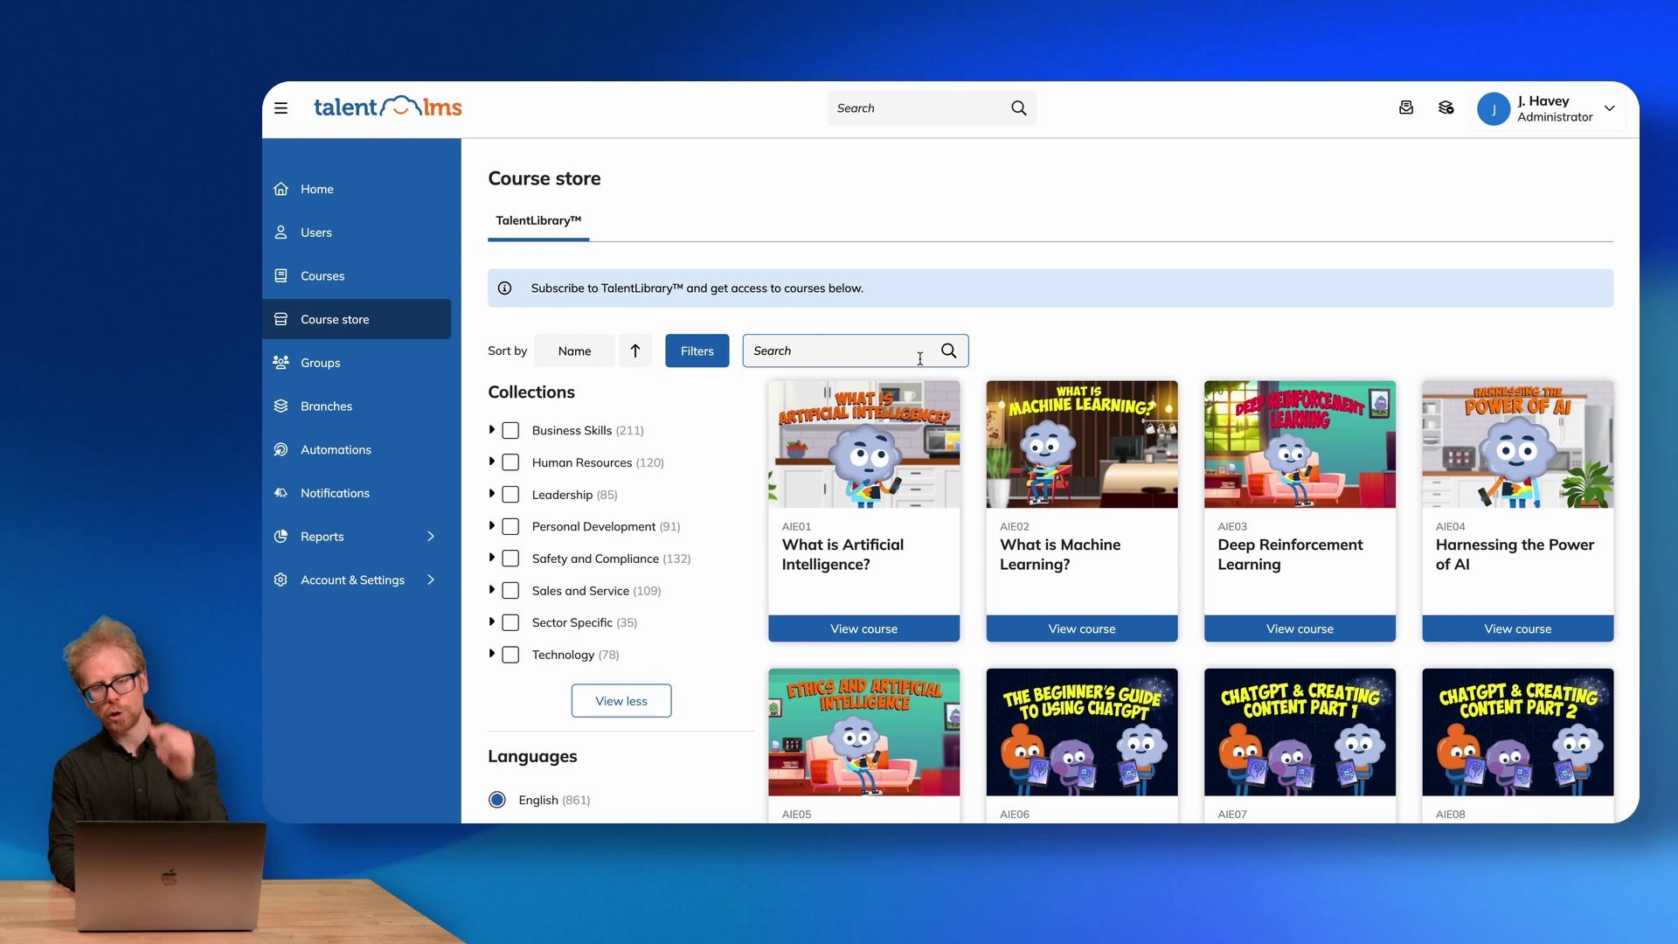